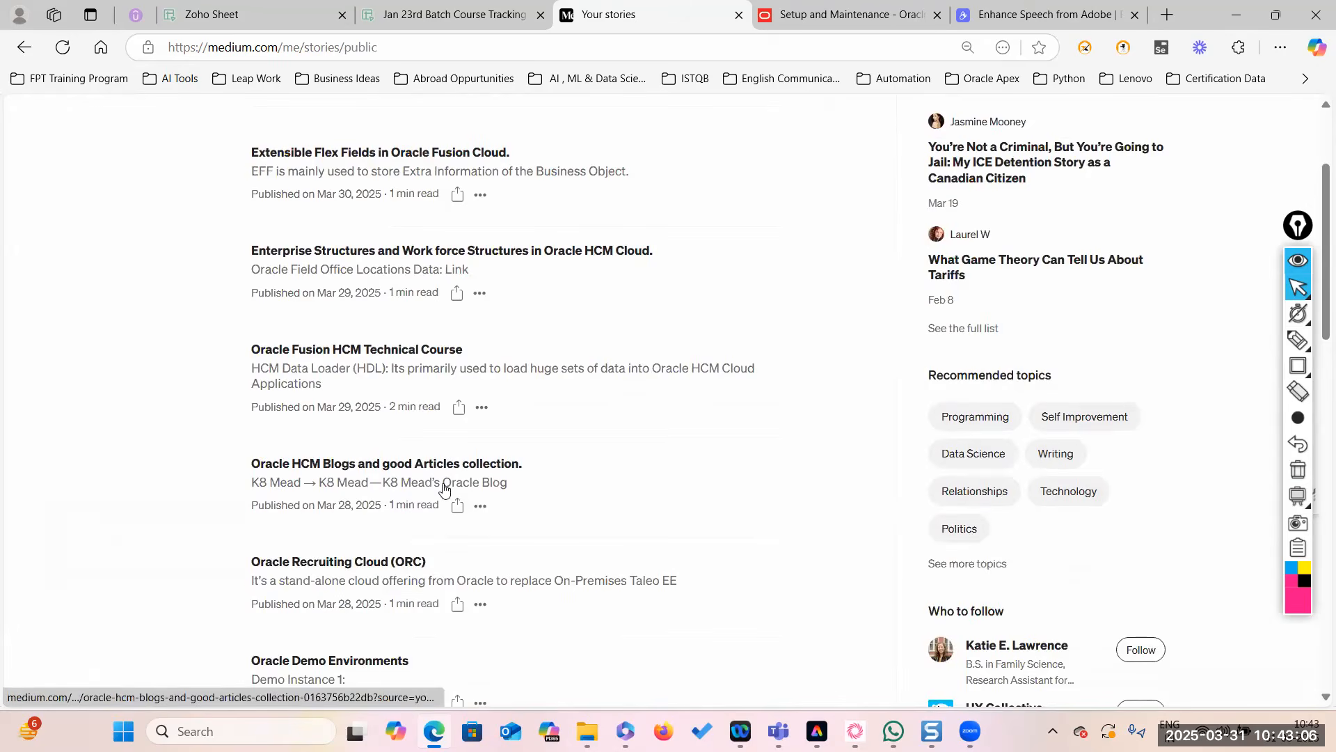
Open the story "Work Force Structures in Oracle Fusion HCM Cloud" and read its list of workforce structures.
{"action": "scroll", "coordinate": [313, 533], "scroll_direction": "down", "scroll_amount": 5}
{"action": "left_click", "coordinate": [362, 526]}
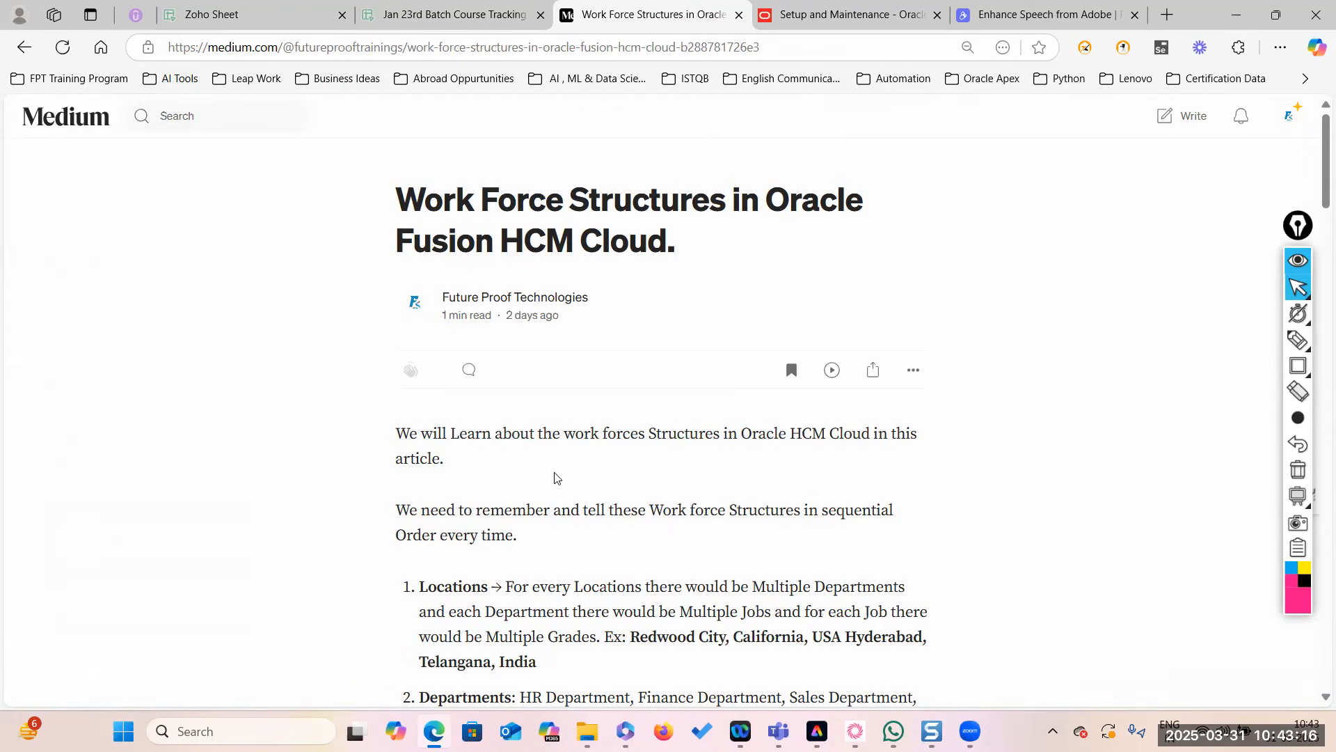
{"action": "scroll", "coordinate": [557, 477], "scroll_direction": "down", "scroll_amount": 3}
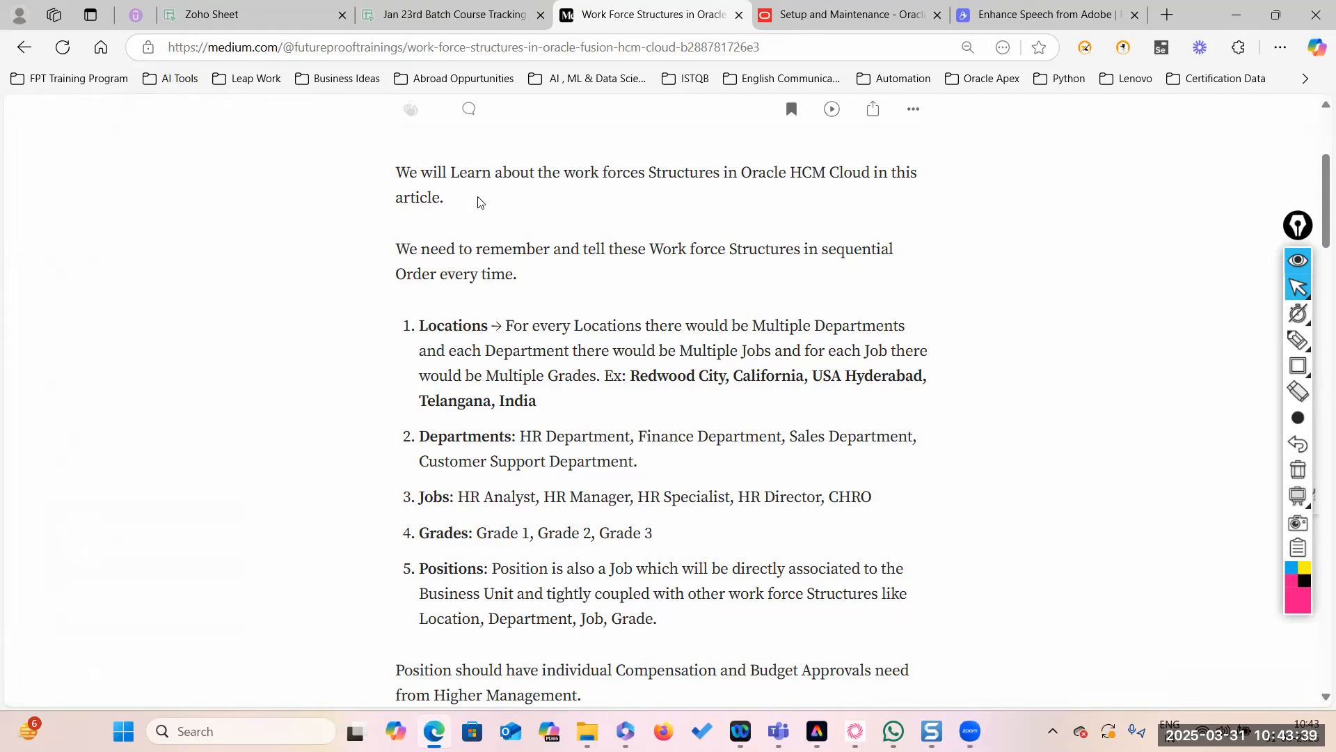
Switch to Oracle Setup and Maintenance and open the search page for setup tasks.
{"action": "left_click", "coordinate": [905, 16]}
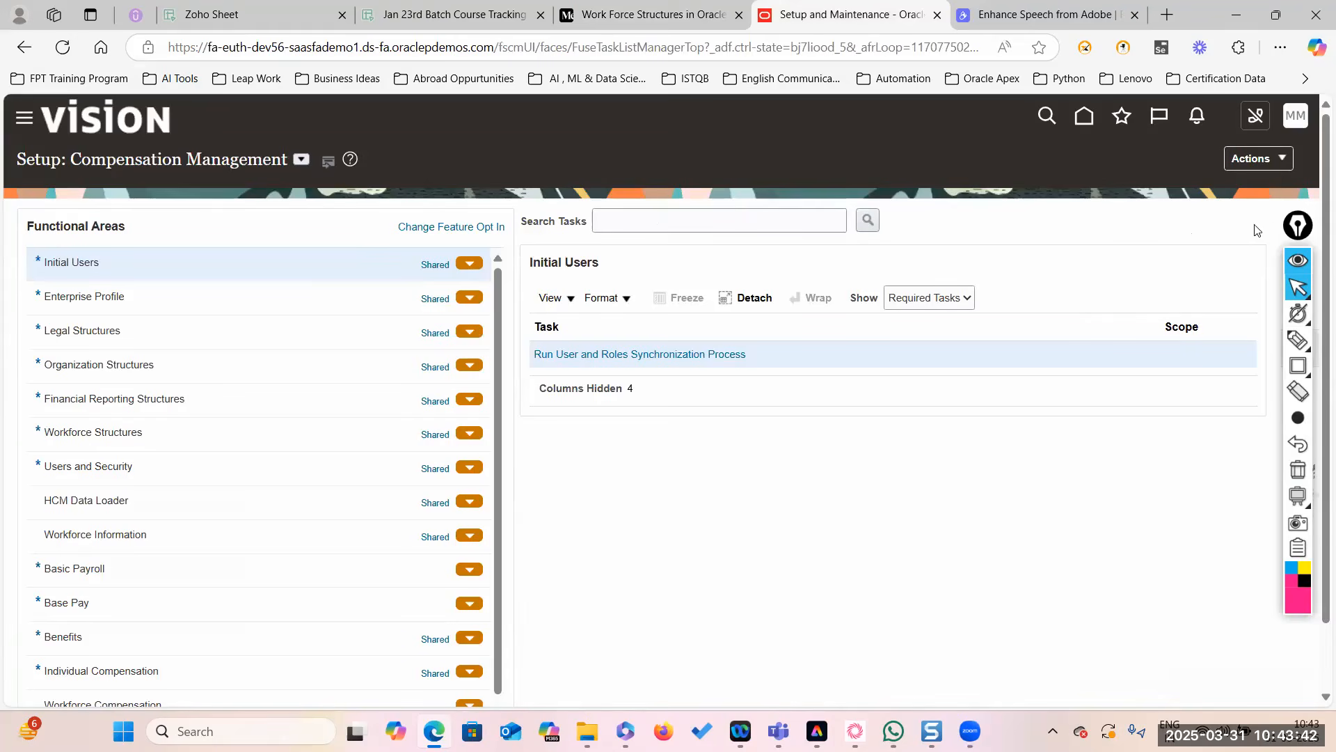
{"action": "left_click", "coordinate": [1301, 348]}
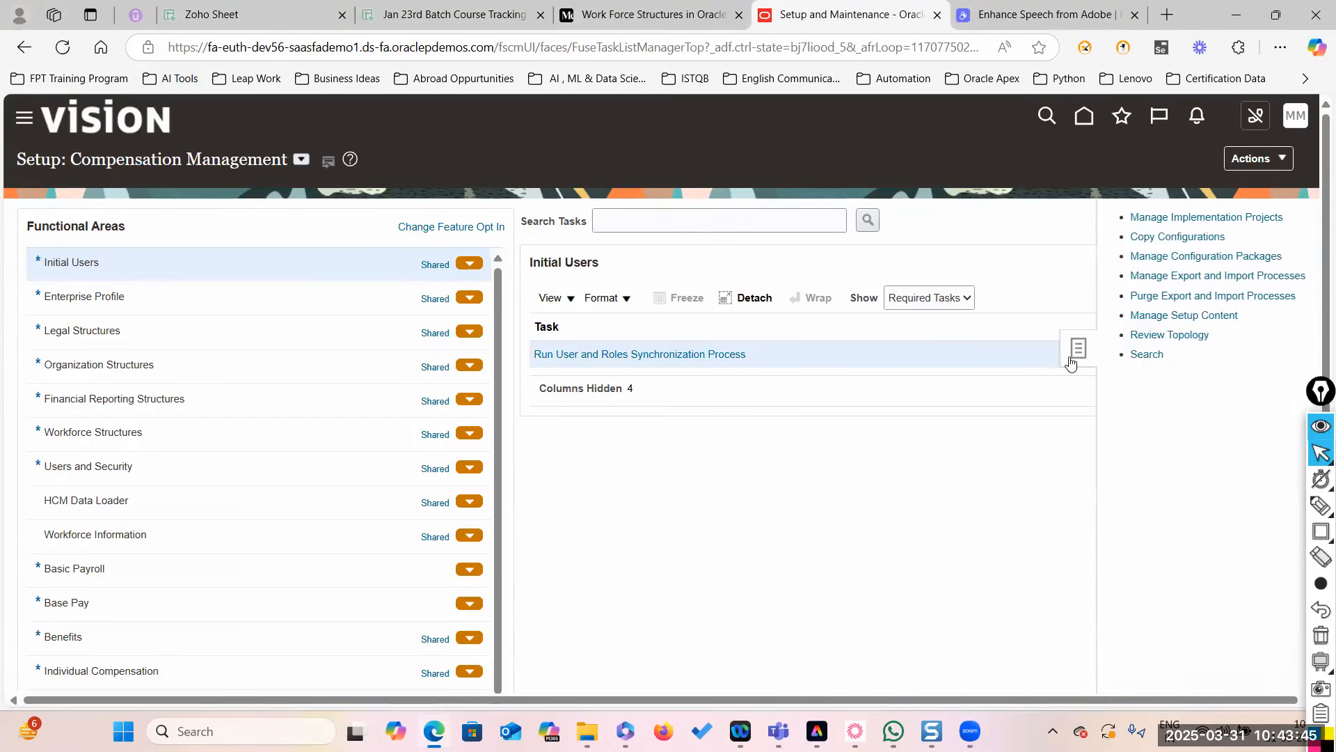
{"action": "left_click", "coordinate": [1148, 354]}
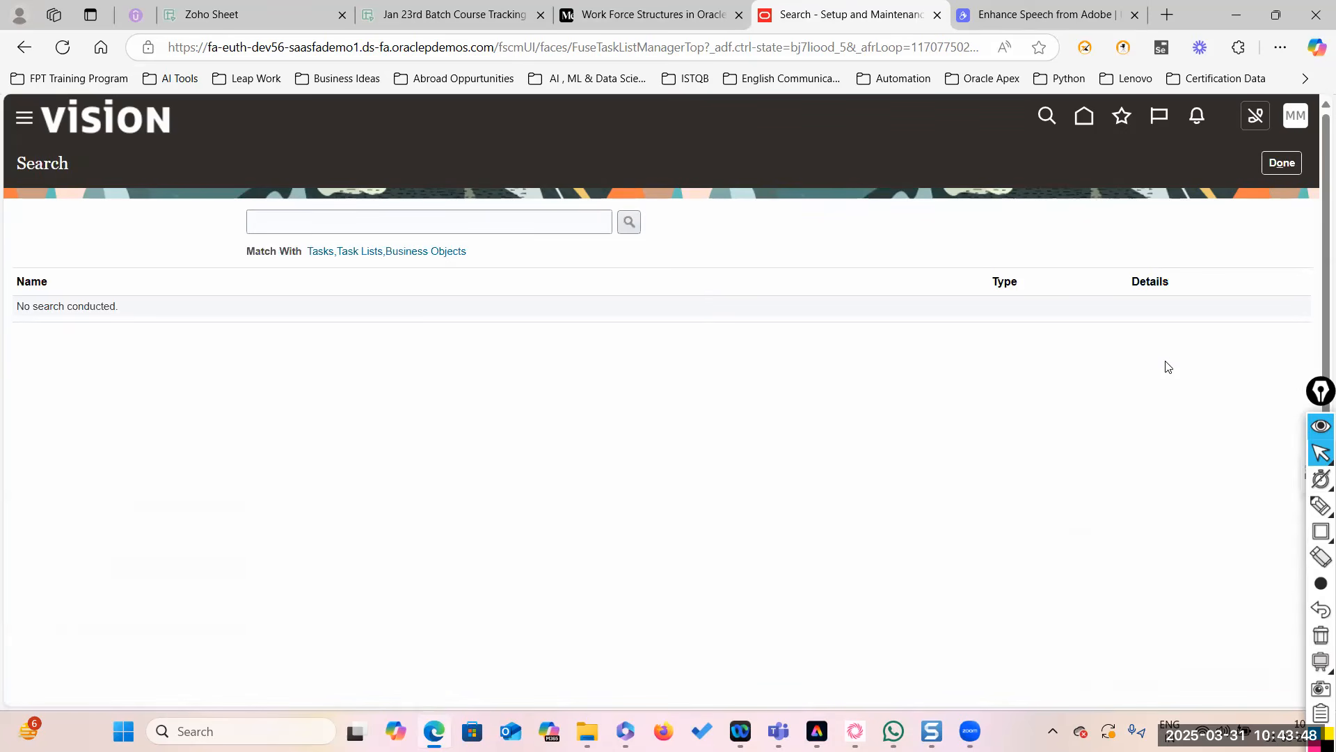
Search the setup tasks for "Manage Location" and open the Manage Locations task.
{"action": "left_click", "coordinate": [547, 228]}
{"action": "type", "text": "Manage "}
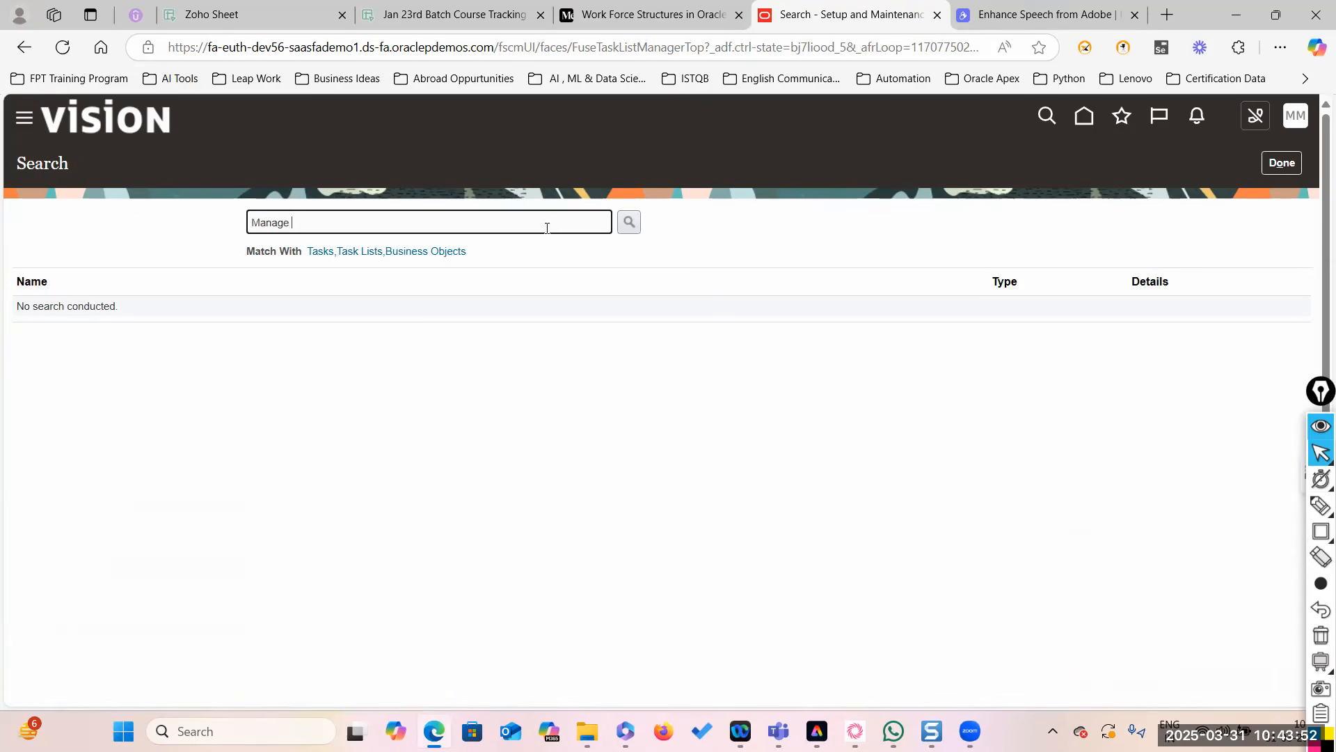
{"action": "type", "text": "Location"}
{"action": "key", "text": "Return"}
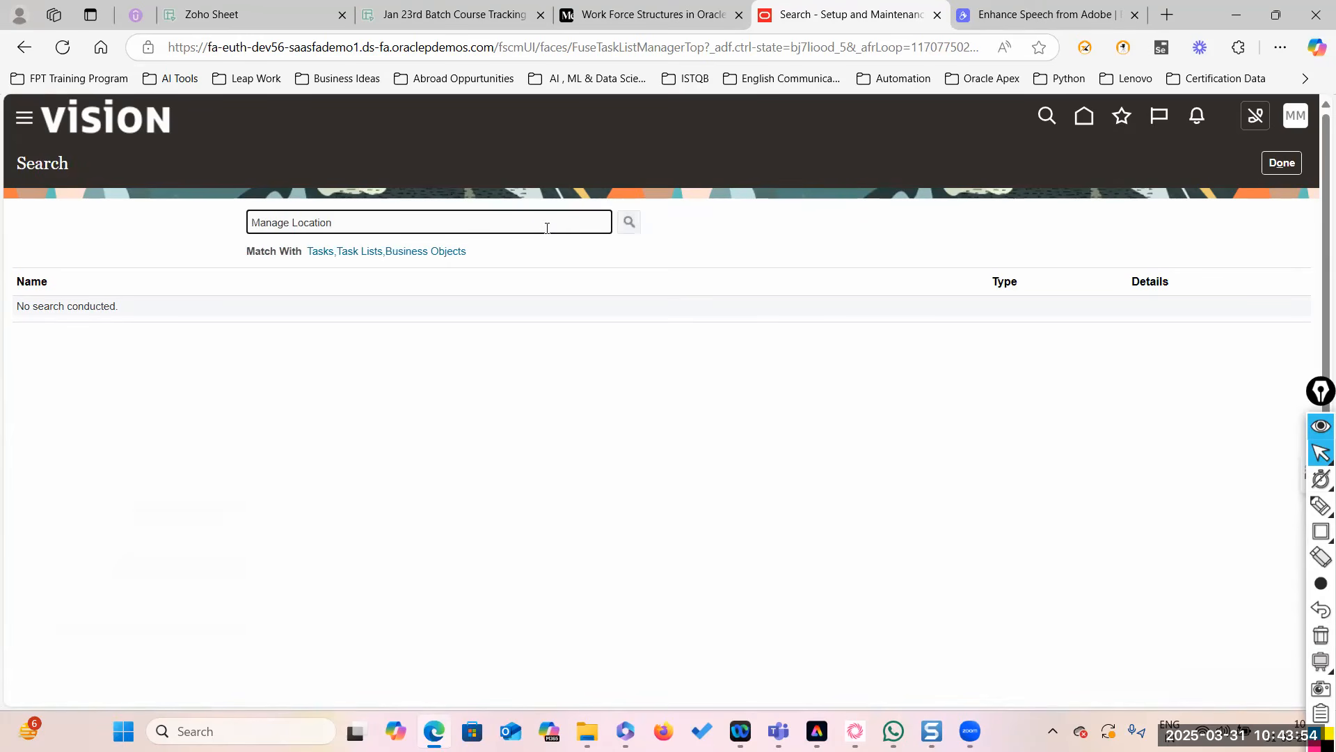
{"action": "left_click", "coordinate": [56, 361]}
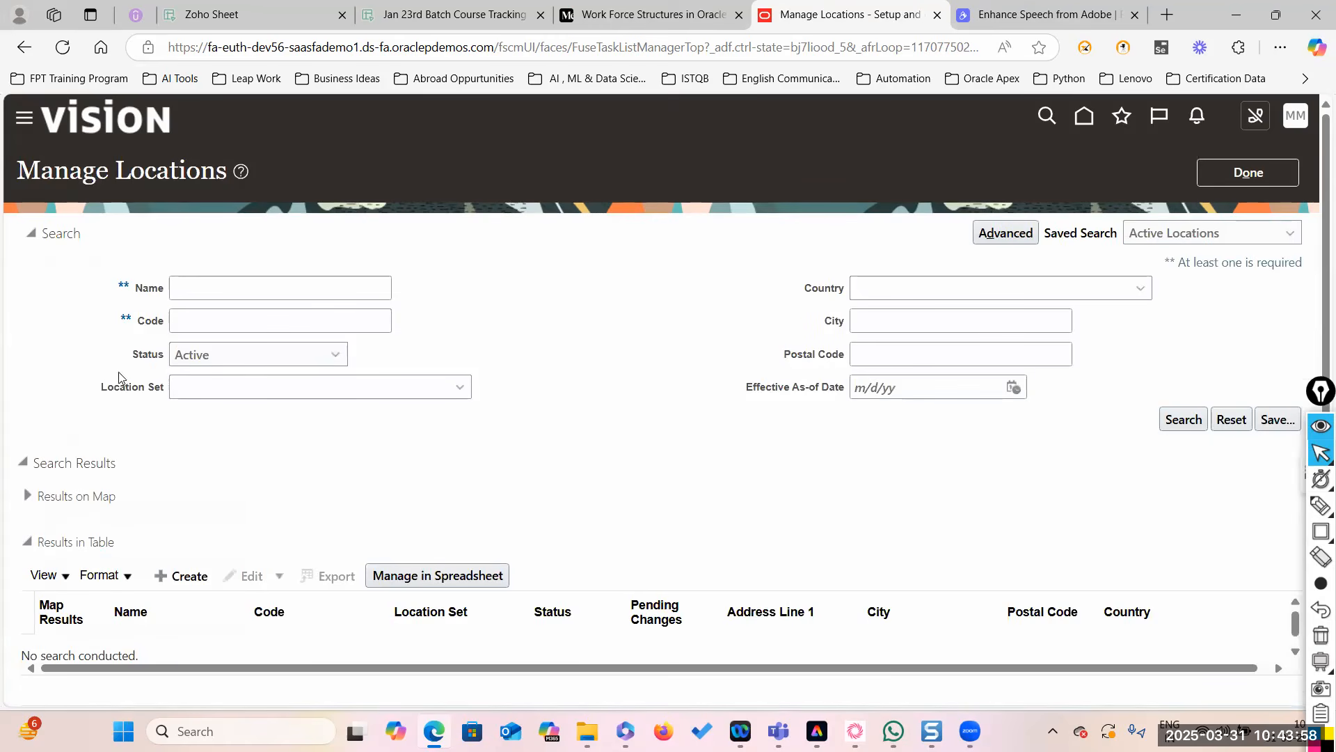
Start creating a new location from the Manage Locations page and look over the sections of its form.
{"action": "scroll", "coordinate": [266, 538], "scroll_direction": "down", "scroll_amount": 1}
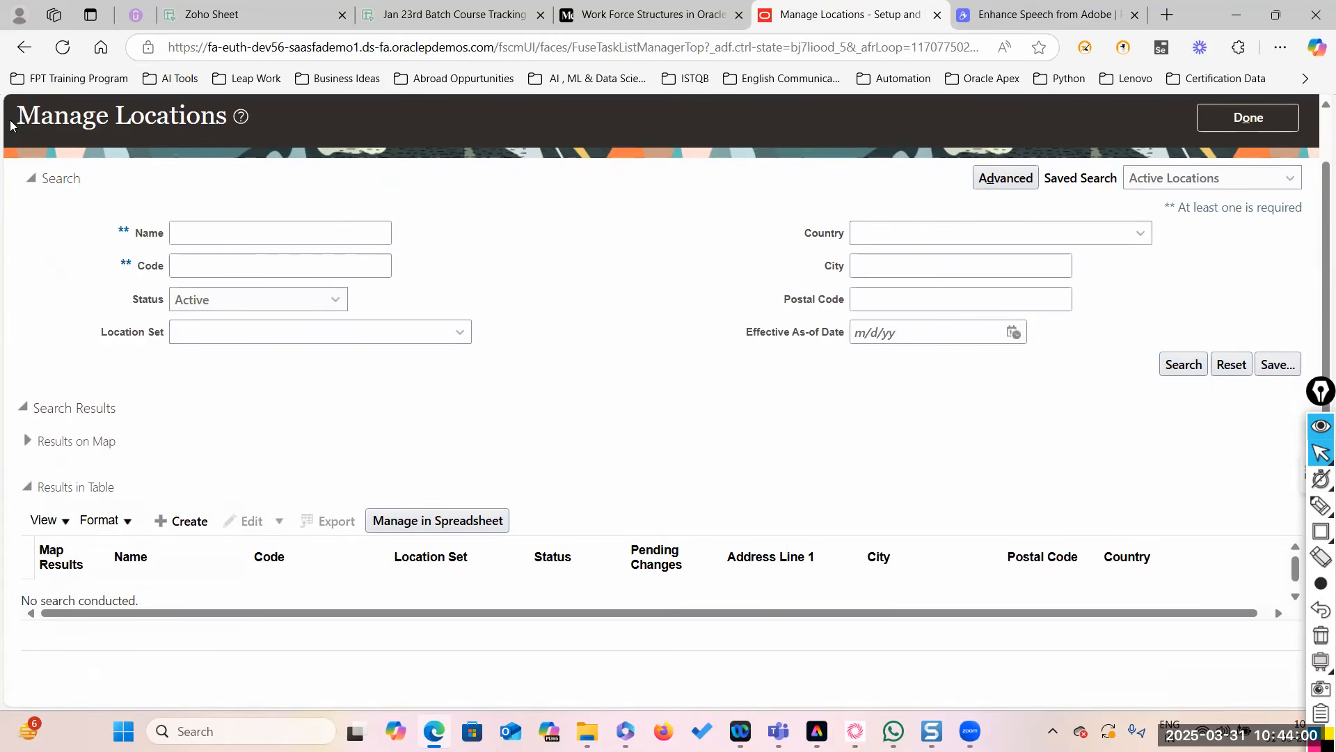
{"action": "left_click", "coordinate": [174, 521]}
{"action": "scroll", "coordinate": [530, 476], "scroll_direction": "down", "scroll_amount": 3}
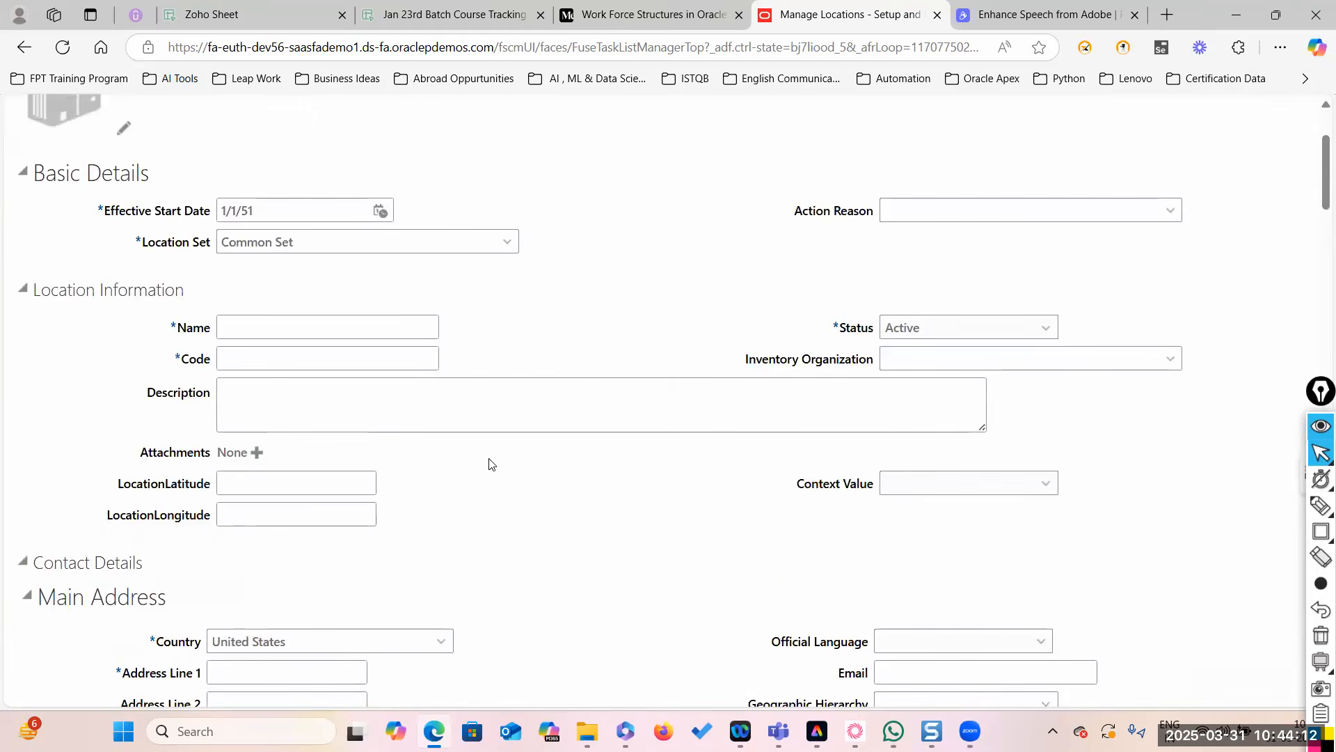
{"action": "scroll", "coordinate": [491, 464], "scroll_direction": "down", "scroll_amount": 10}
{"action": "scroll", "coordinate": [491, 464], "scroll_direction": "up", "scroll_amount": 15}
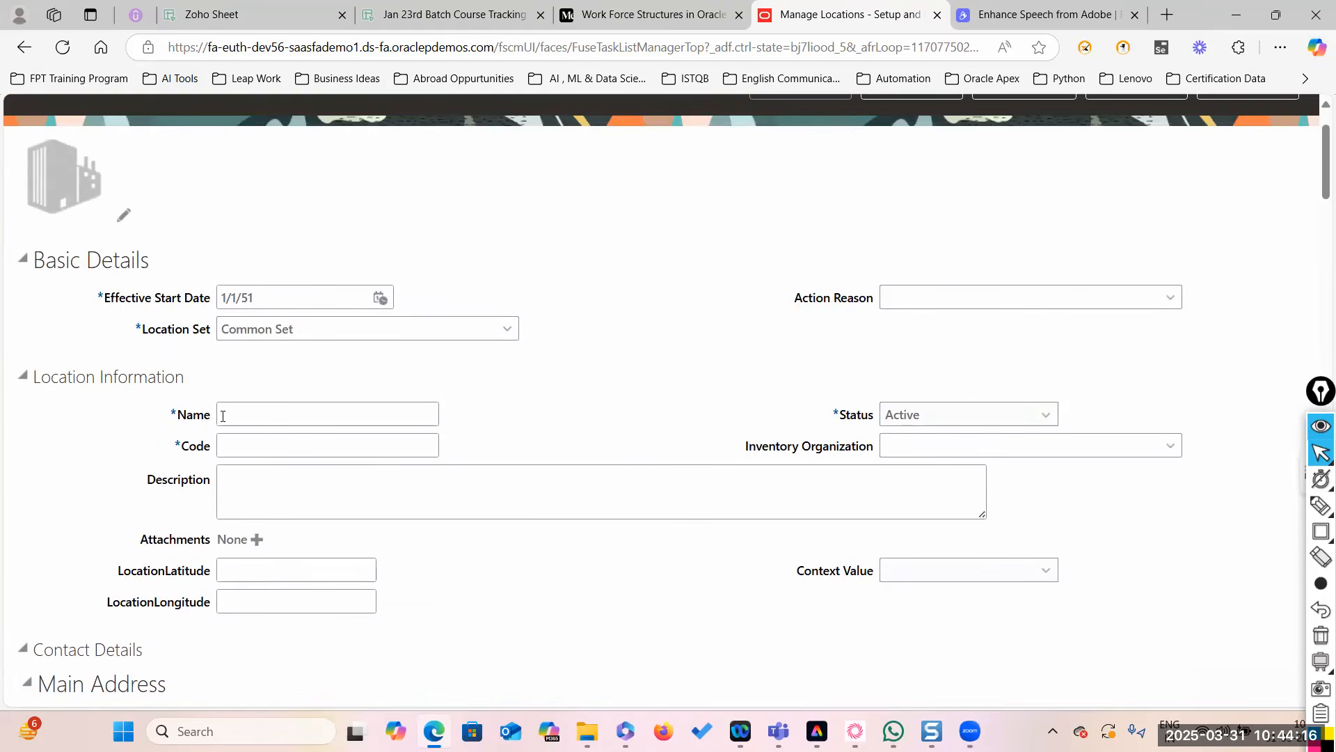
Name the new location "TATA Bangalore" in its location information.
{"action": "left_click", "coordinate": [236, 413]}
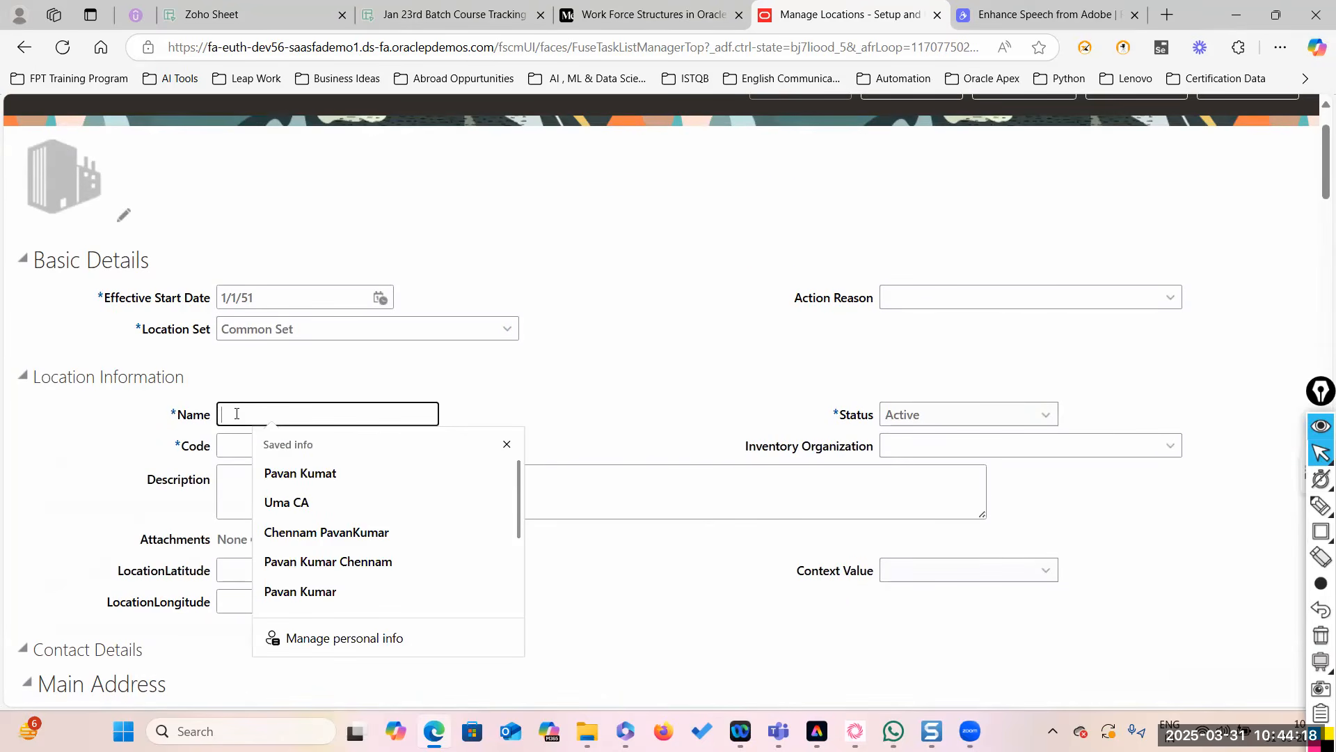
{"action": "type", "text": "TATA"}
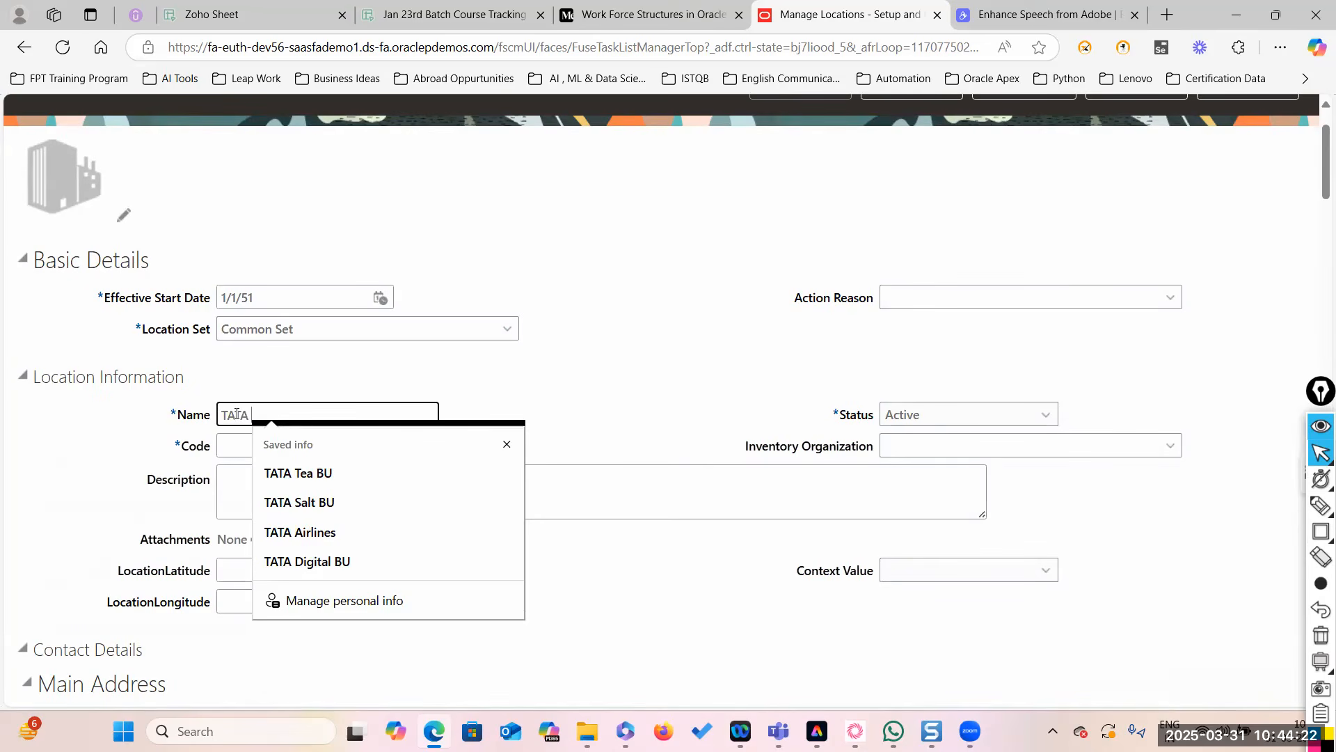
{"action": "left_click", "coordinate": [304, 412]}
{"action": "type", "text": "Ban"}
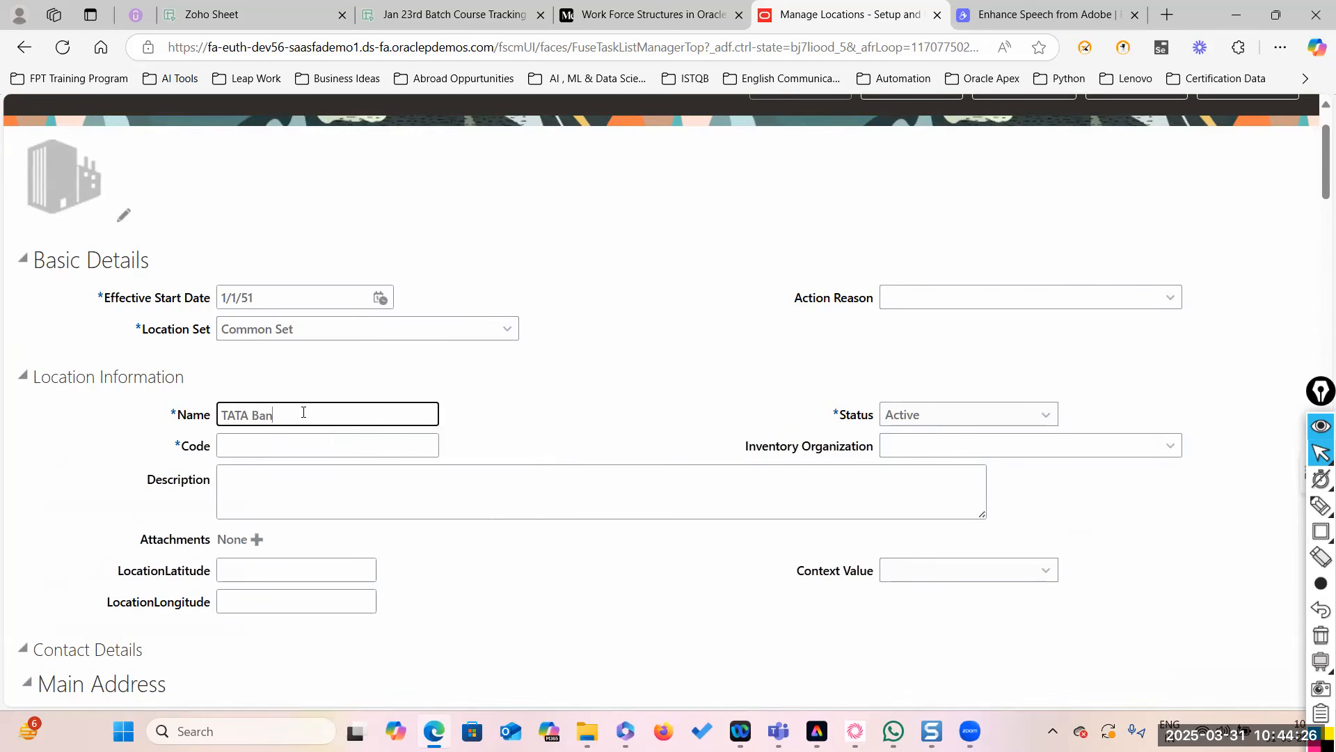
{"action": "type", "text": "galore"}
{"action": "left_click", "coordinate": [293, 431]}
Enter "TCS BGLR" as the code of the new location.
{"action": "left_click", "coordinate": [265, 445]}
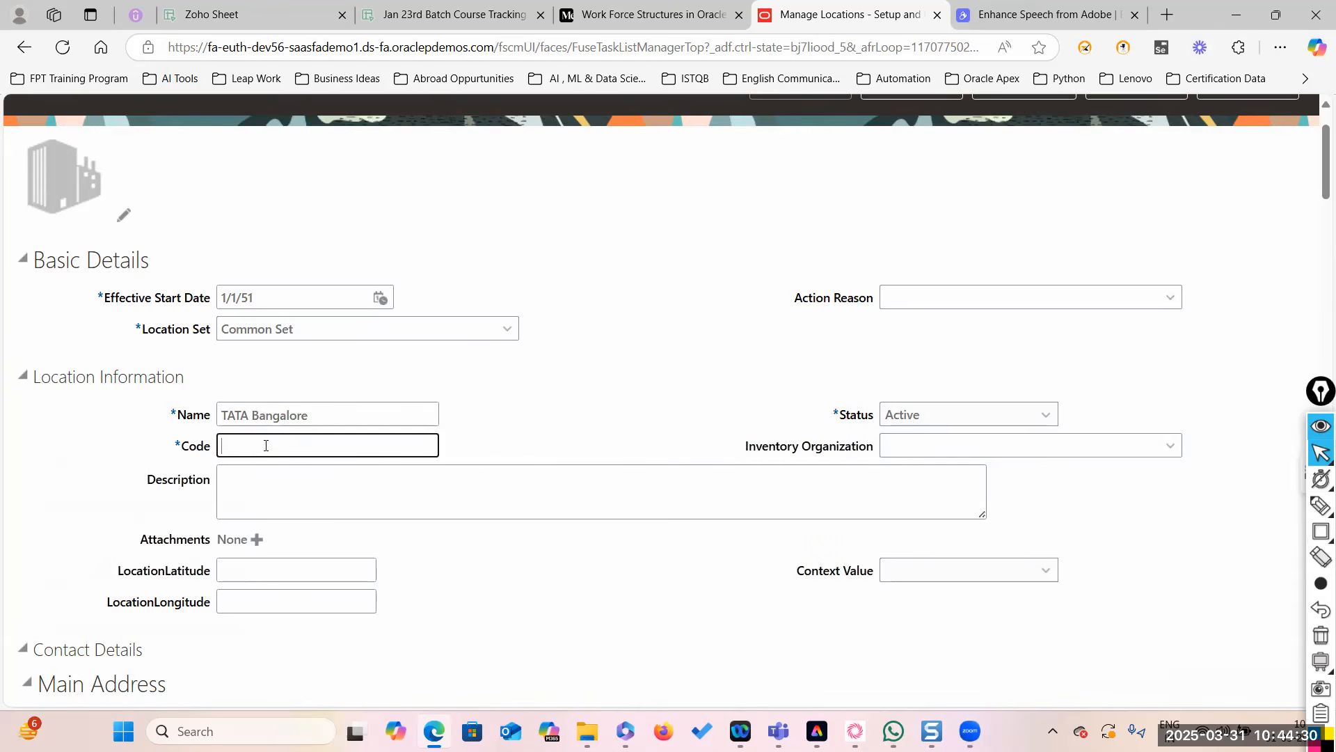
{"action": "type", "text": "TCS ba"}
{"action": "key", "text": "BackSpace"}
{"action": "key", "text": "BackSpace"}
{"action": "key", "text": "BackSpace"}
{"action": "type", "text": "BGLR"}
{"action": "left_click", "coordinate": [177, 446]}
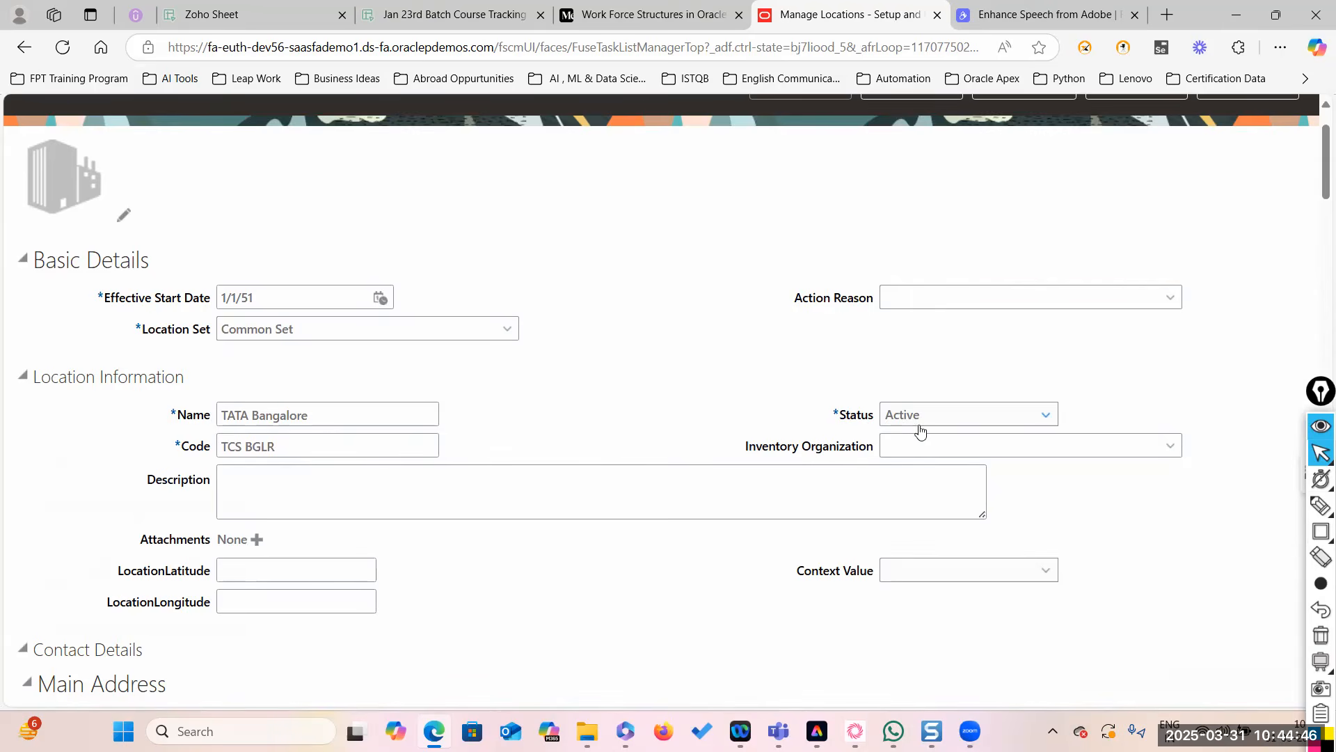
Look up ZIP code 94061 for the main address and choose the Redwood City, San Mateo, CA entry.
{"action": "mouse_move", "coordinate": [890, 422]}
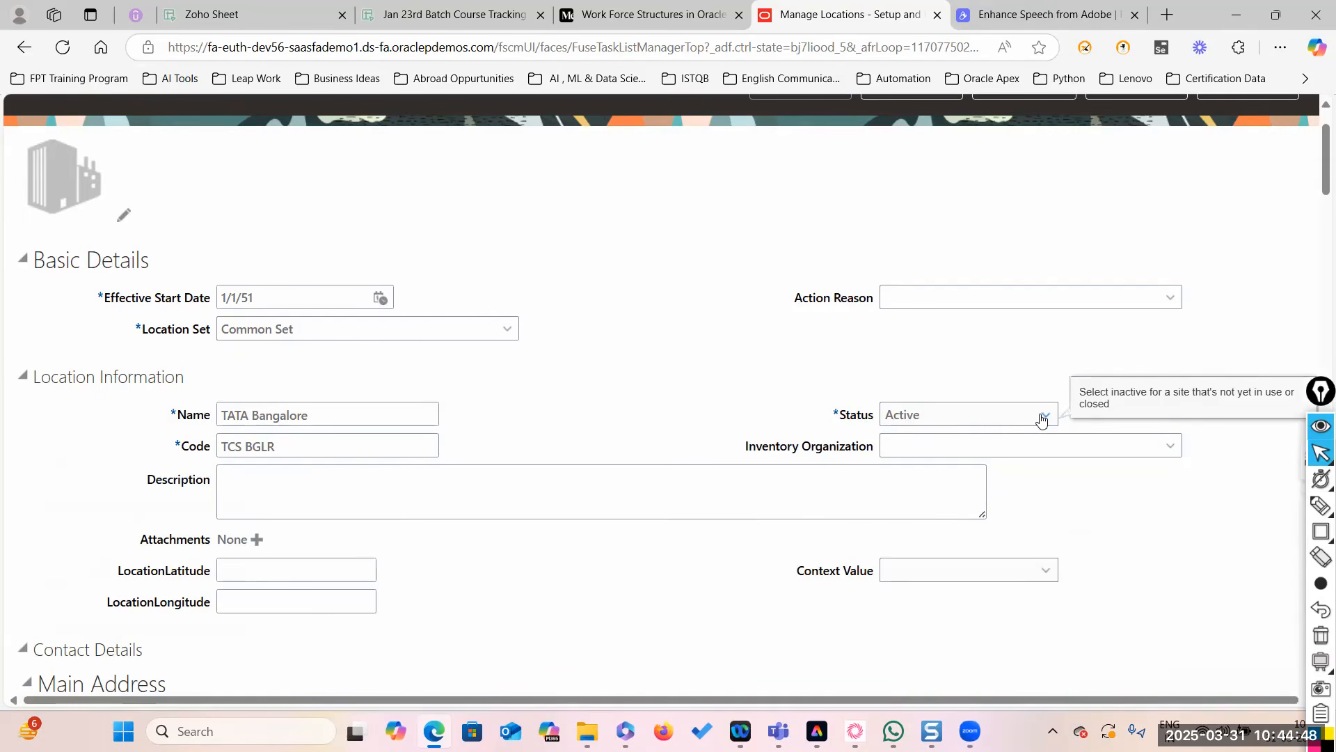
{"action": "scroll", "coordinate": [540, 461], "scroll_direction": "down", "scroll_amount": 5}
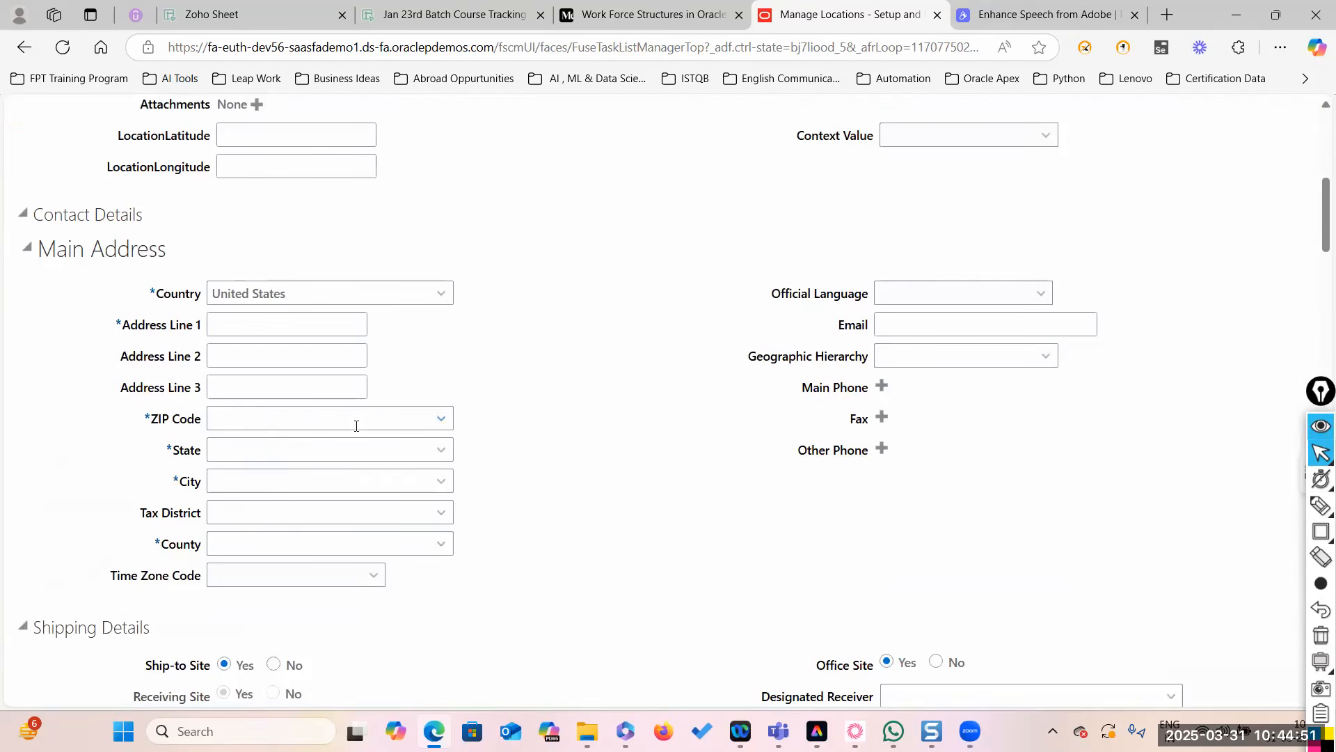
{"action": "left_click", "coordinate": [442, 420]}
{"action": "type", "text": "94061"}
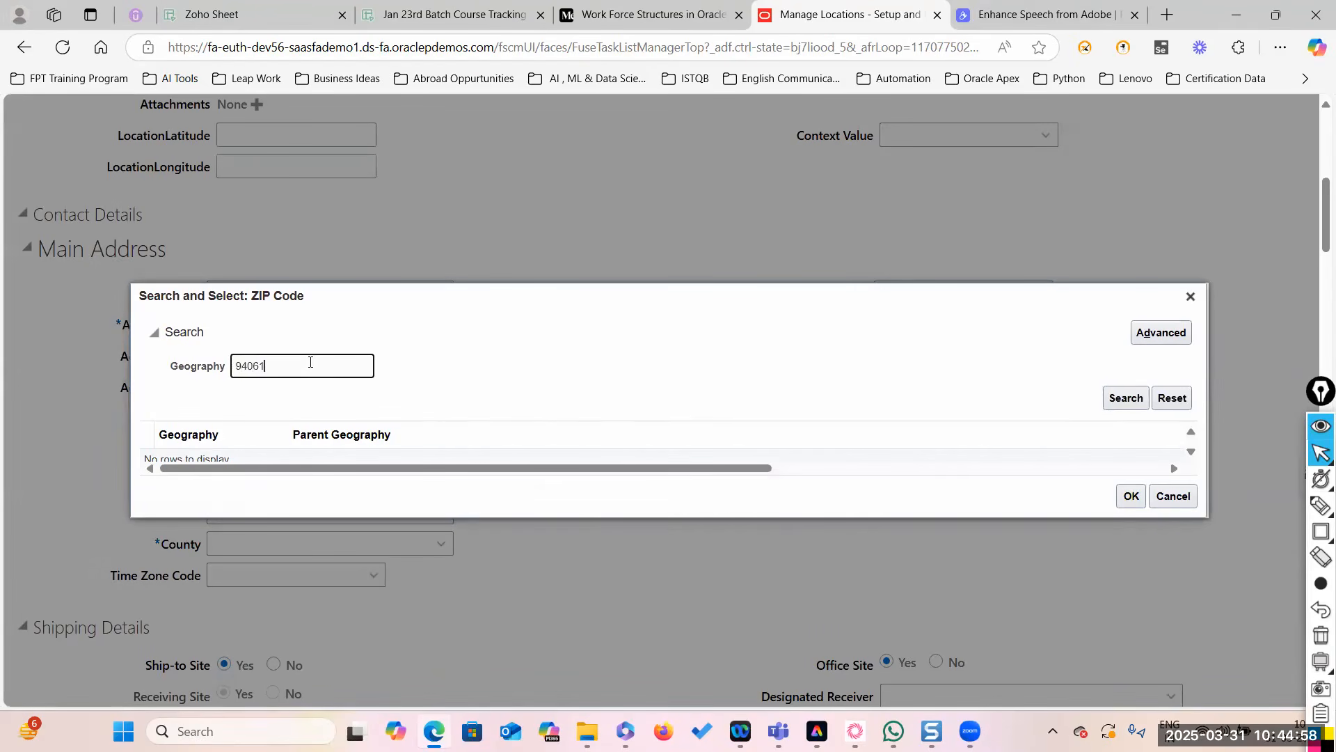
{"action": "key", "text": "Return"}
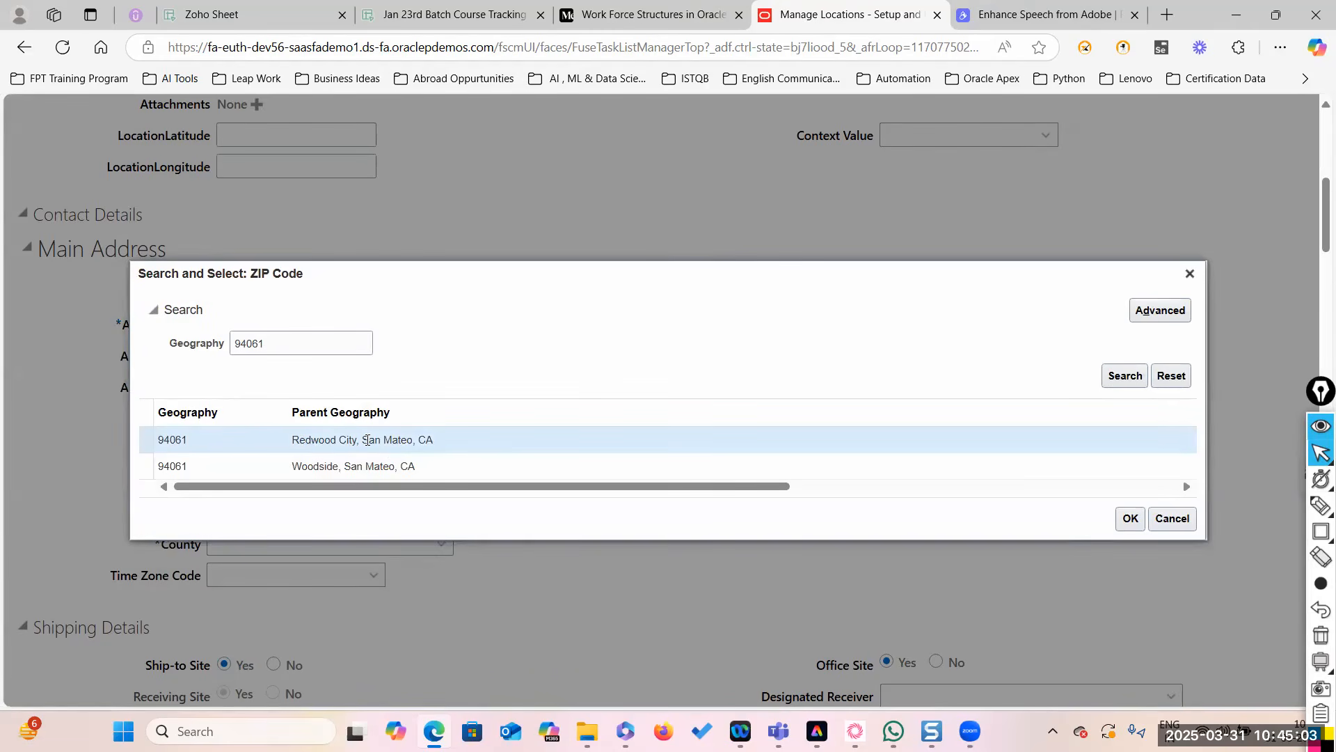
{"action": "left_click", "coordinate": [1130, 518]}
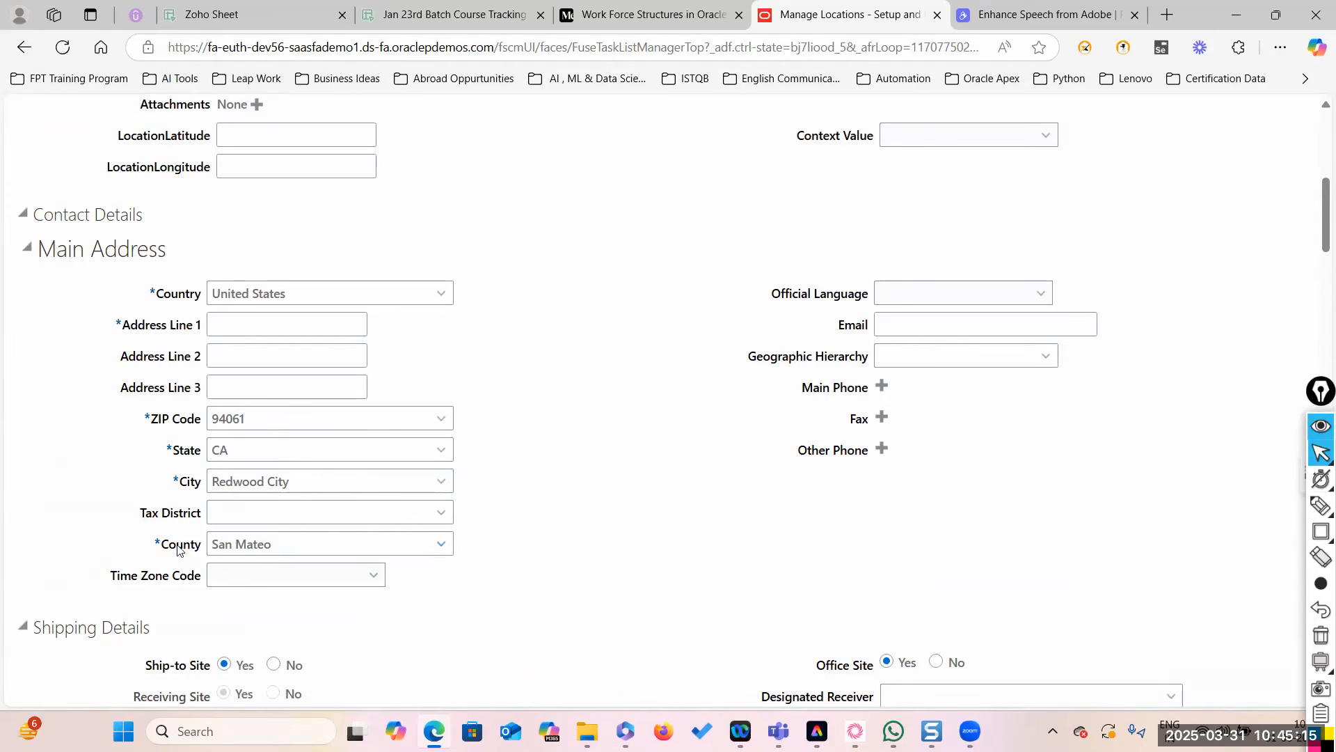
Copy the city from the main address into the location name so that it reads "TATA Redwood City".
{"action": "left_click", "coordinate": [292, 482]}
{"action": "key", "text": "ctrl+c"}
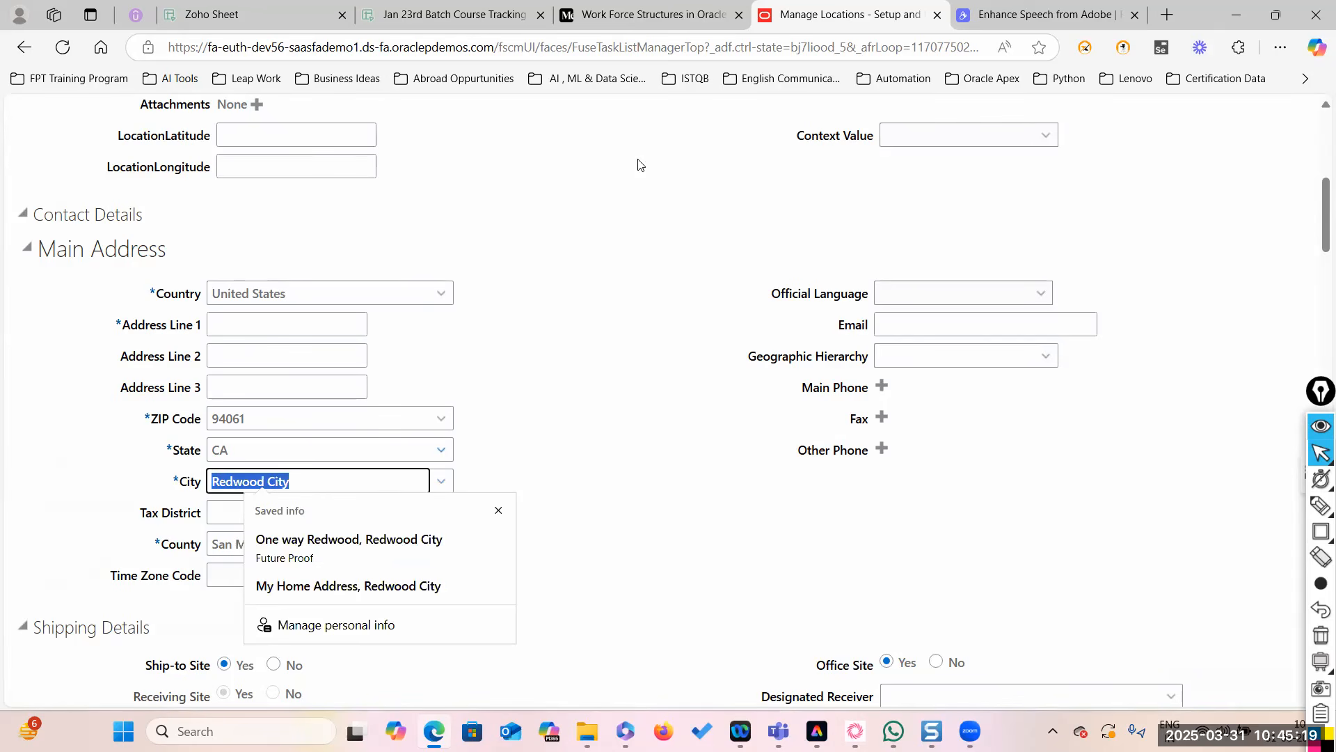
{"action": "scroll", "coordinate": [641, 165], "scroll_direction": "up", "scroll_amount": 5}
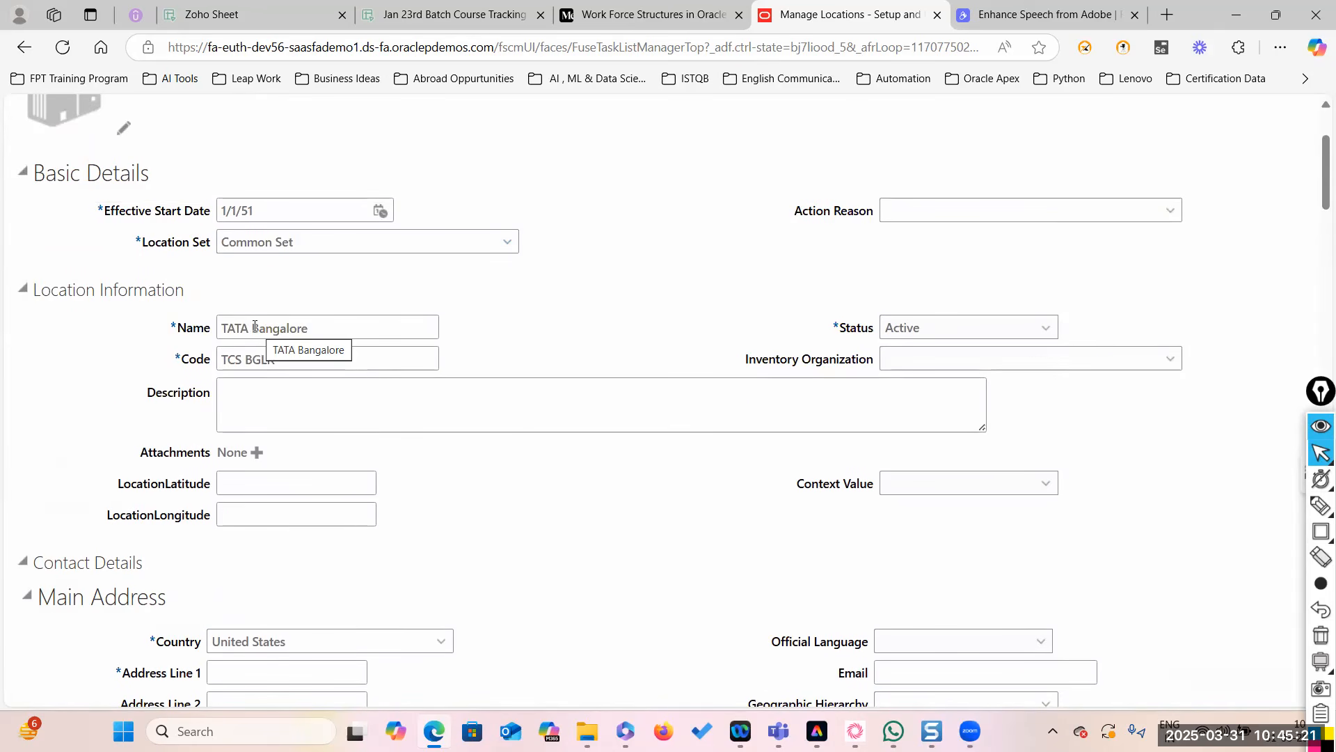
{"action": "left_click_drag", "start_coordinate": [255, 326], "coordinate": [377, 326]}
{"action": "key", "text": "ctrl+v"}
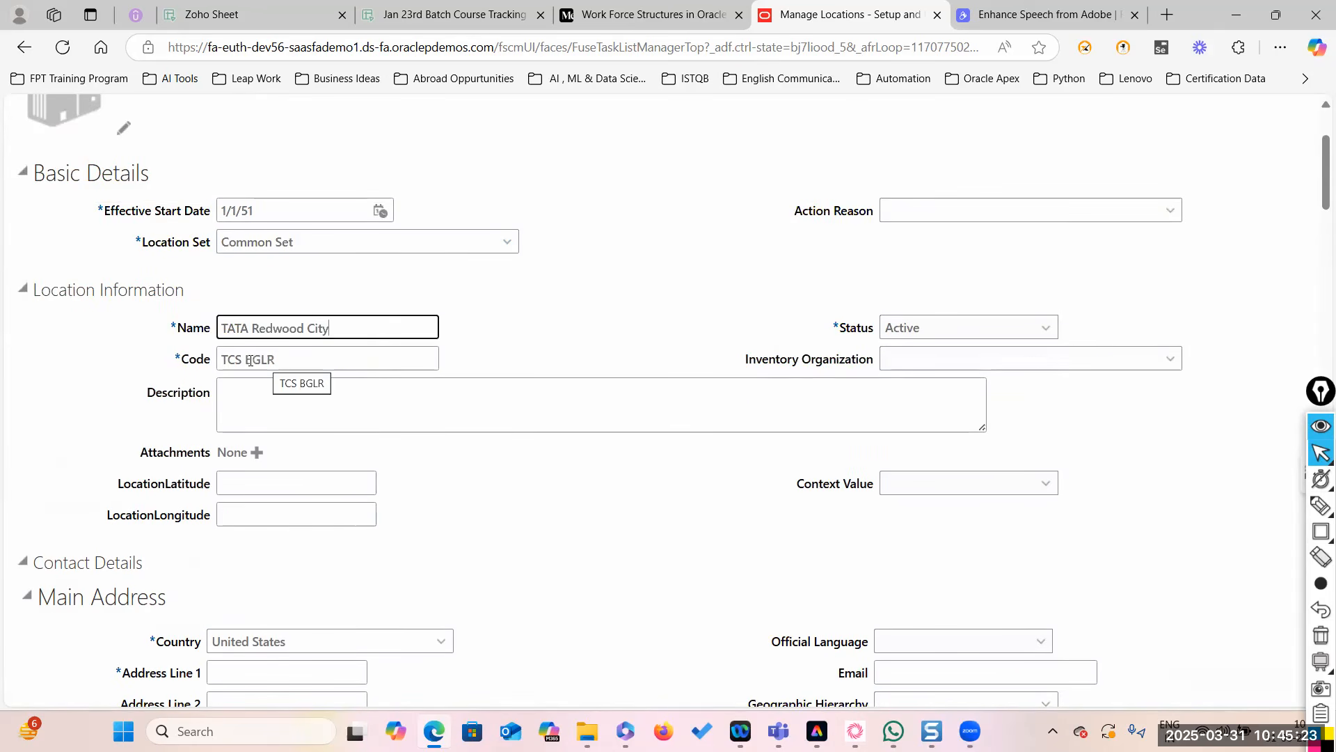
Change the location code to "TCS RWC".
{"action": "left_click_drag", "start_coordinate": [245, 359], "coordinate": [423, 352]}
{"action": "key", "text": "BackSpace"}
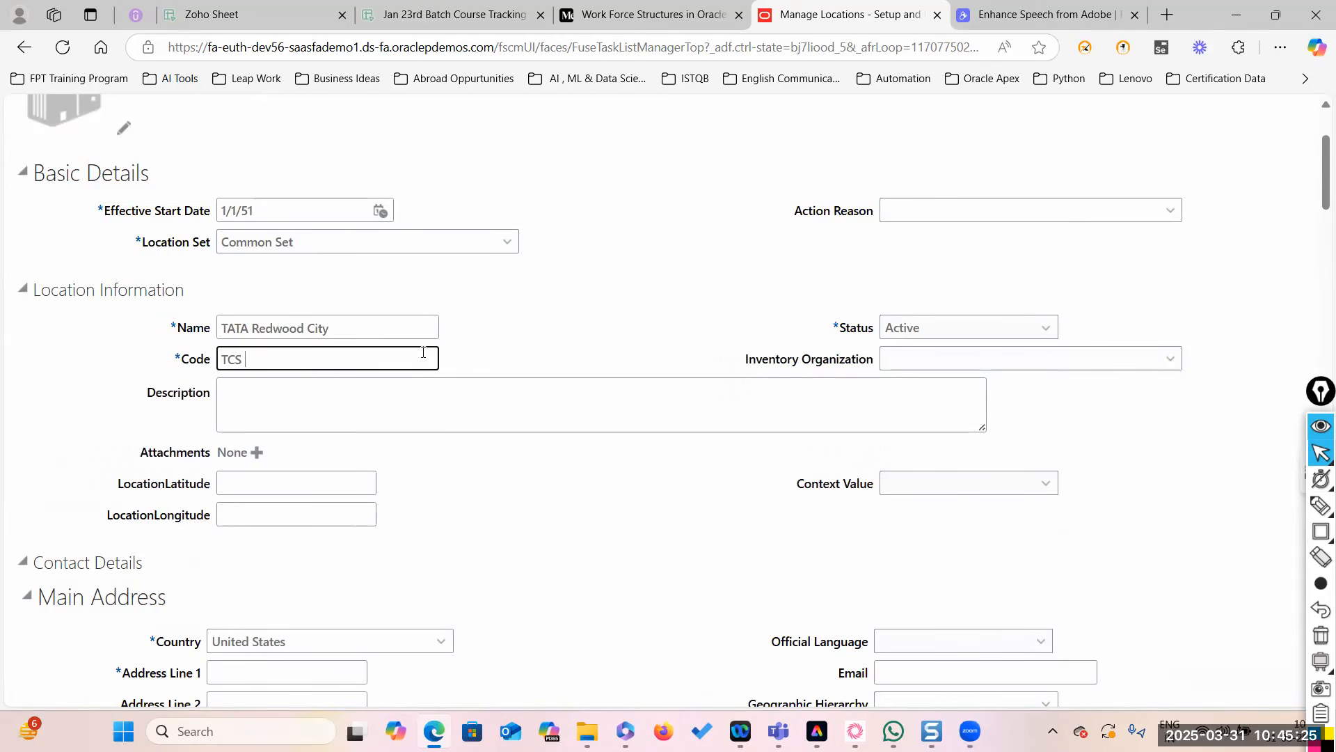
{"action": "type", "text": "RWC"}
{"action": "left_click", "coordinate": [438, 505]}
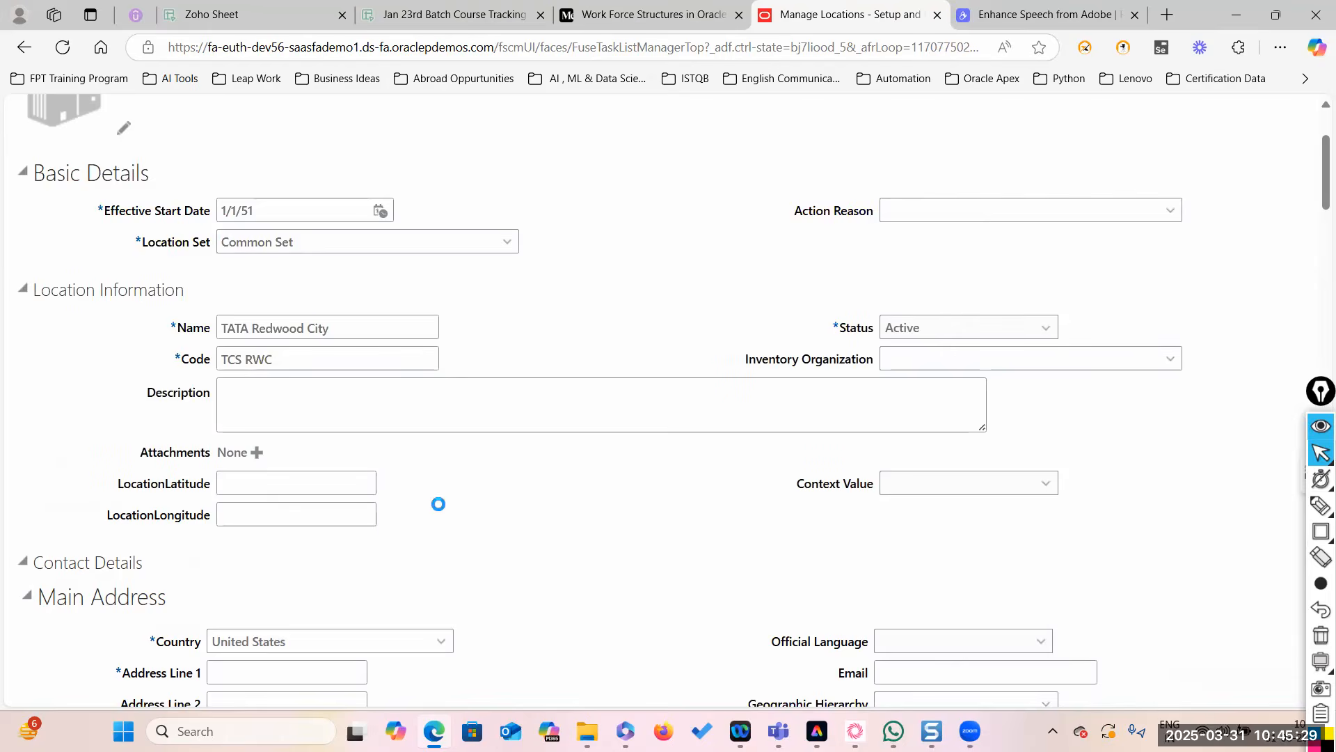
Fill in Address Line 1 of the main address with the suggested saved street address.
{"action": "scroll", "coordinate": [448, 506], "scroll_direction": "down", "scroll_amount": 6}
{"action": "scroll", "coordinate": [390, 278], "scroll_direction": "up", "scroll_amount": 1}
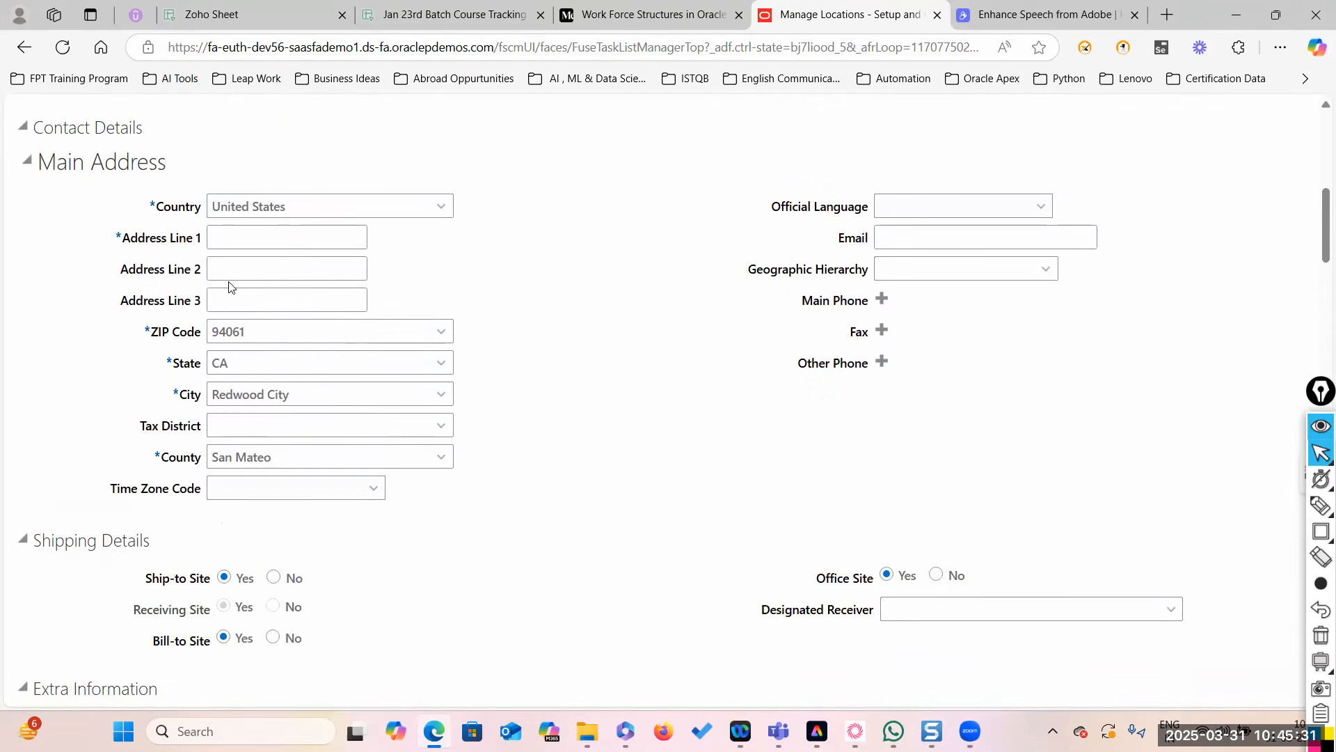
{"action": "left_click", "coordinate": [241, 239]}
{"action": "type", "text": "One Way"}
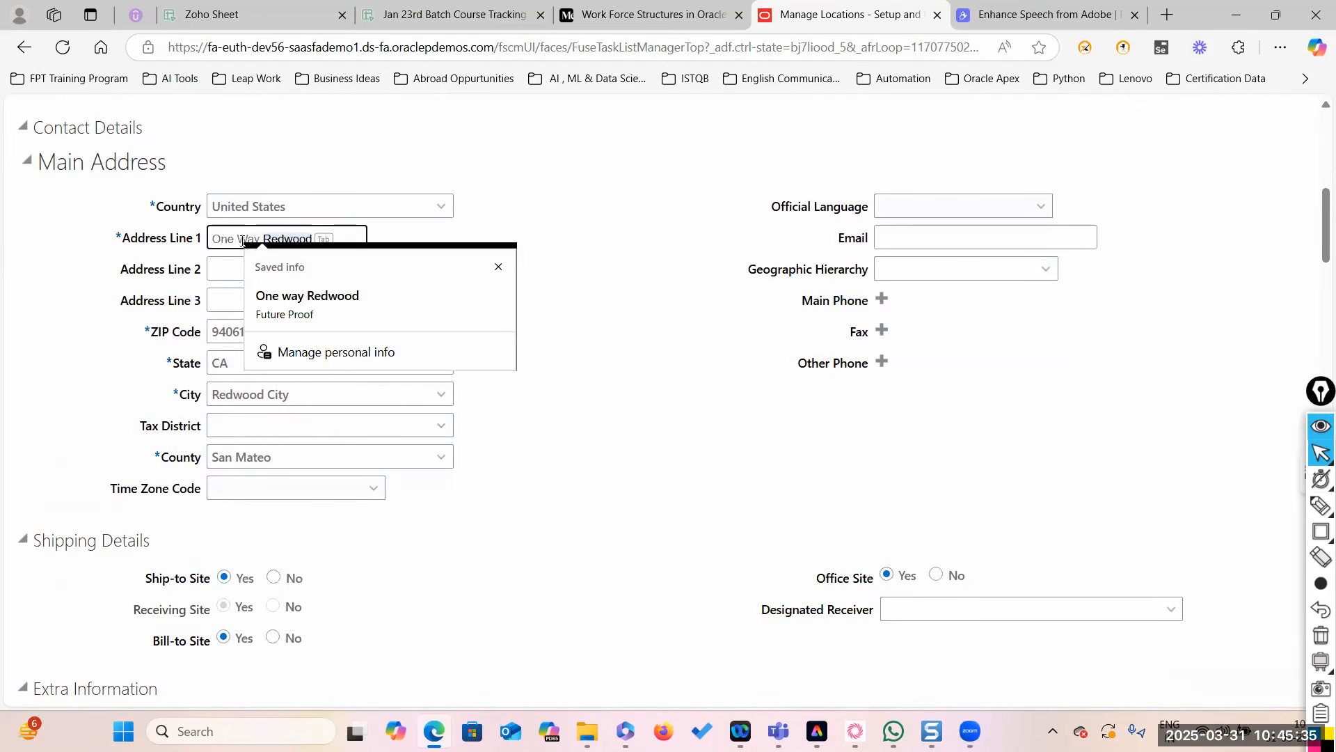
{"action": "key", "text": "Tab"}
{"action": "type", "text": "T"}
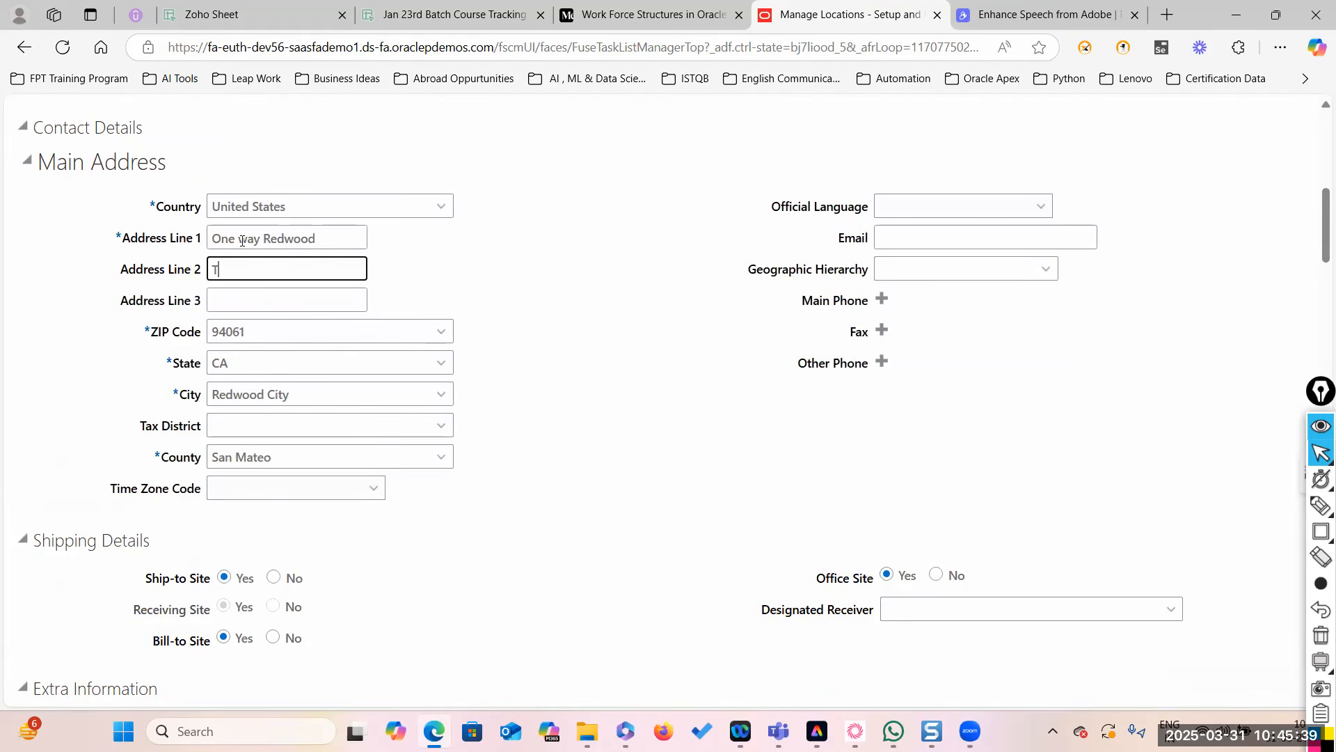
Change the beginning of Address Line 1 to "TATA Way" and clear Address Line 2.
{"action": "double_click", "coordinate": [216, 238]}
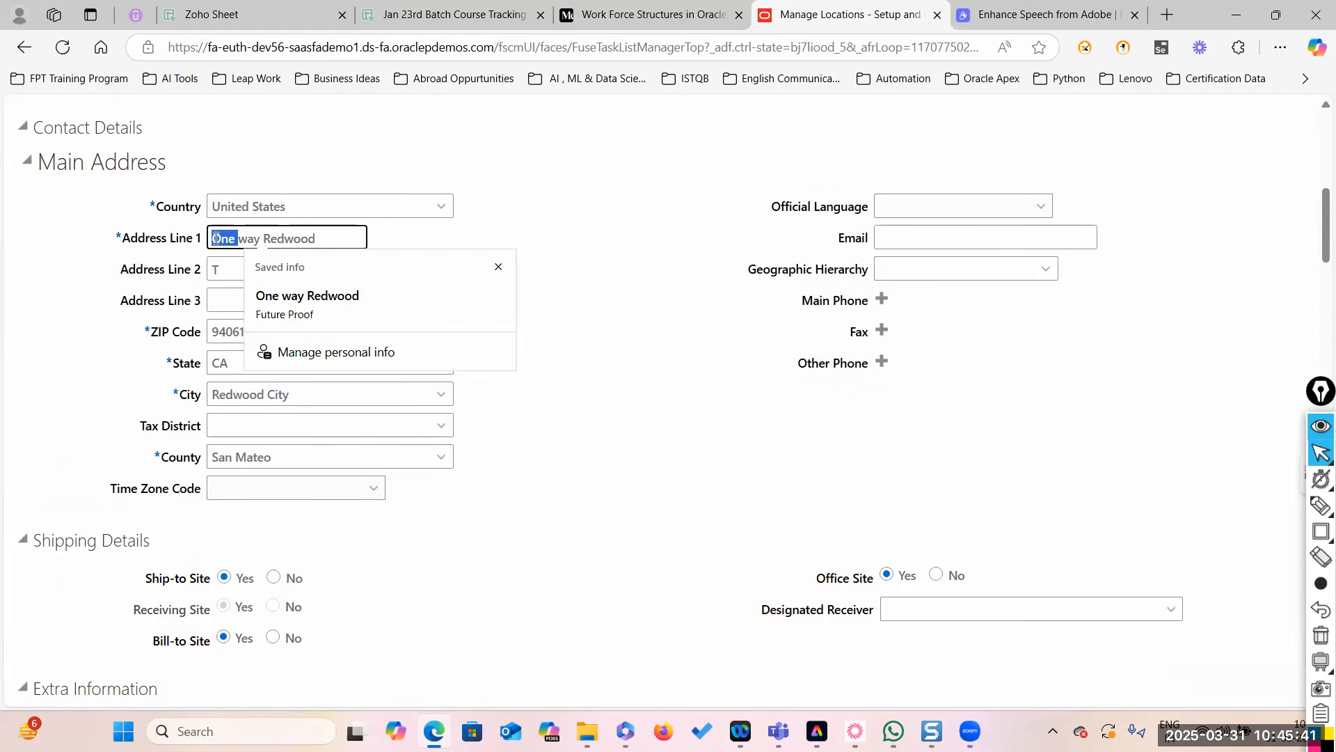
{"action": "type", "text": "TATA"}
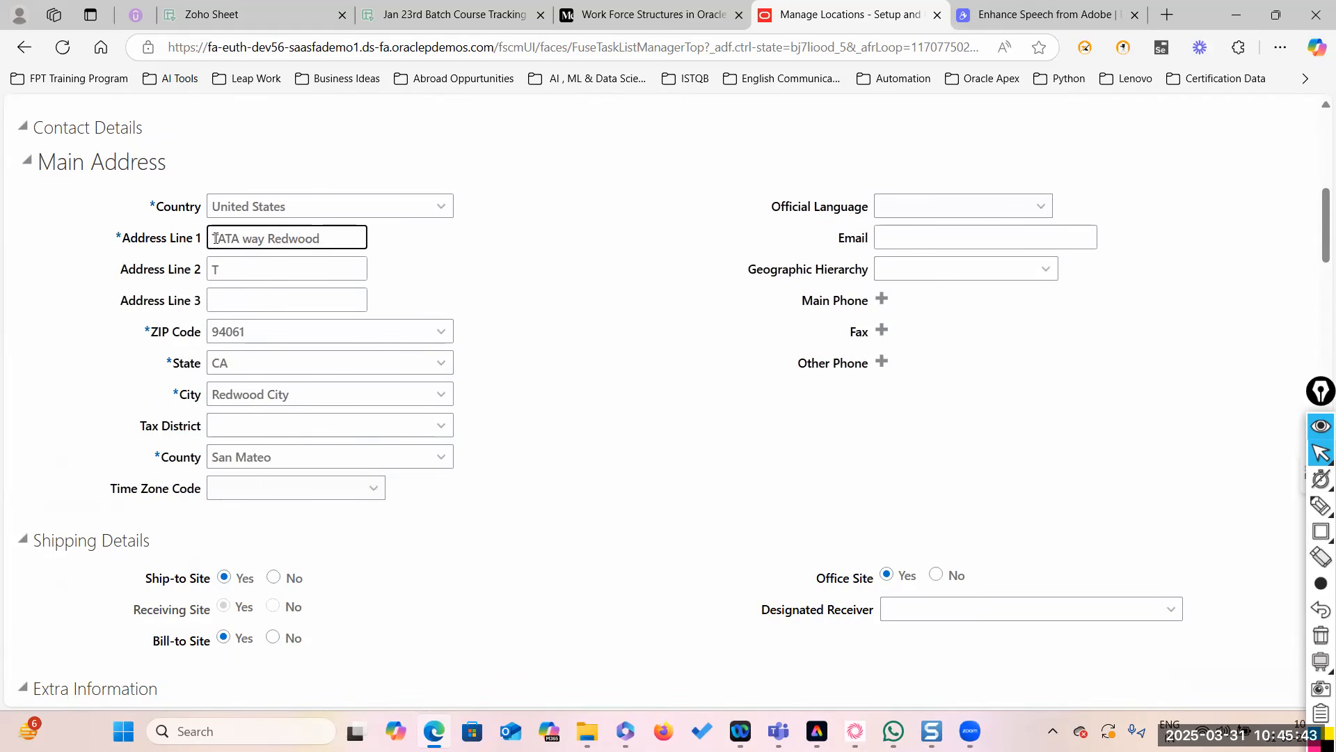
{"action": "key", "text": "BackSpace"}
{"action": "type", "text": "W"}
{"action": "left_click", "coordinate": [132, 259]}
{"action": "key", "text": "BackSpace"}
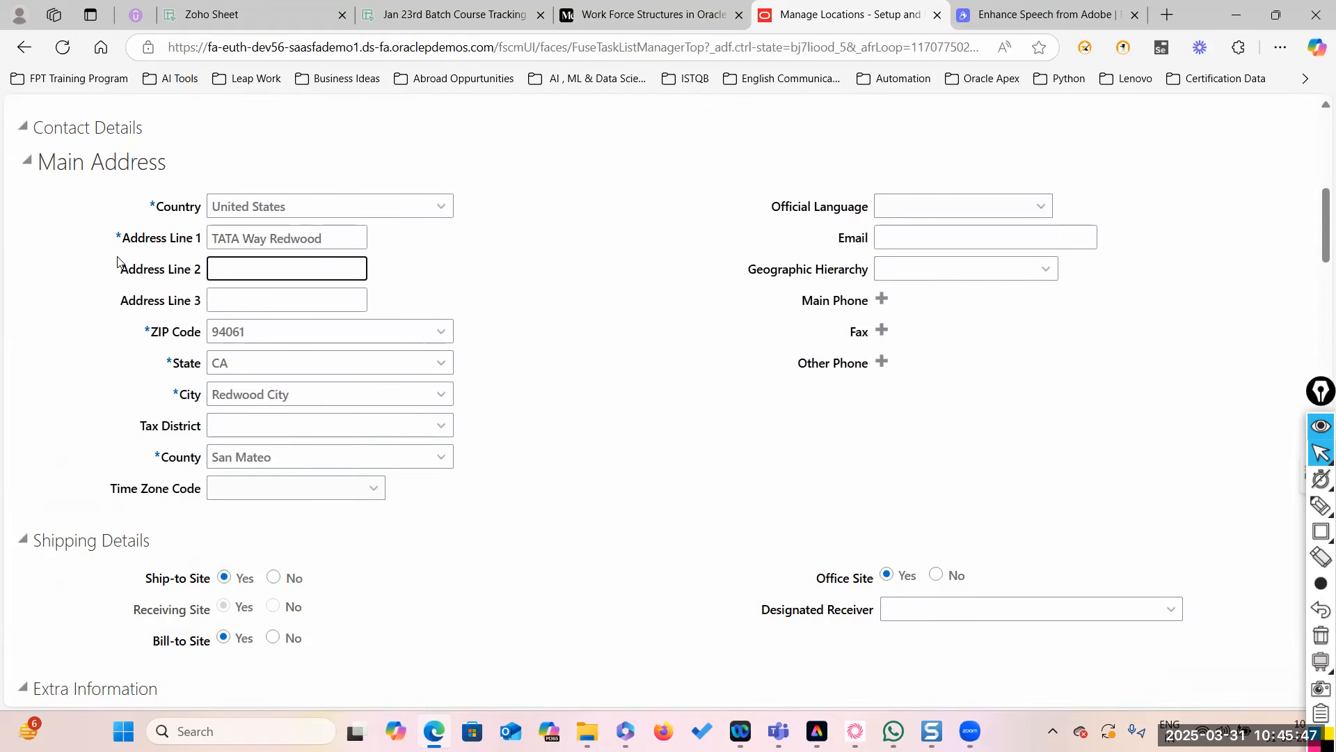
Look through the lower sections of the location form and collapse the Legislative Information section.
{"action": "scroll", "coordinate": [531, 441], "scroll_direction": "down", "scroll_amount": 13}
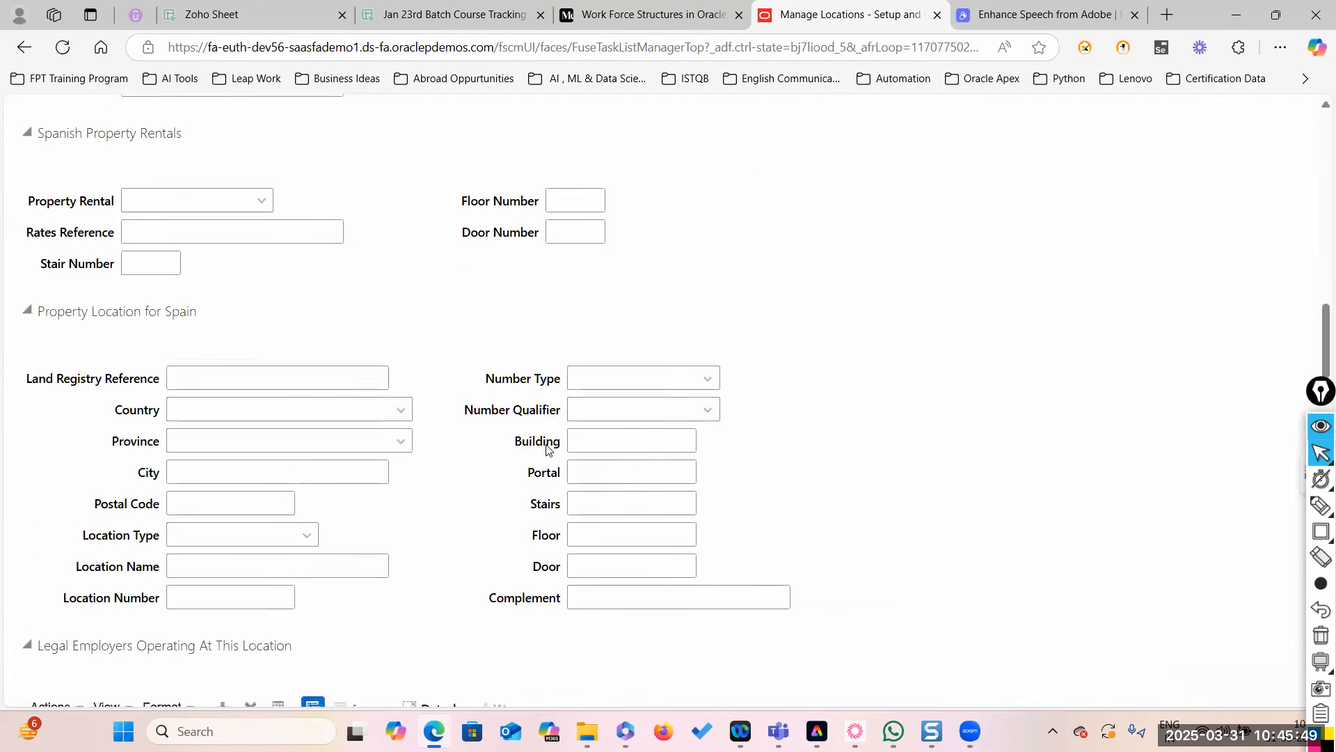
{"action": "scroll", "coordinate": [546, 449], "scroll_direction": "down", "scroll_amount": 15}
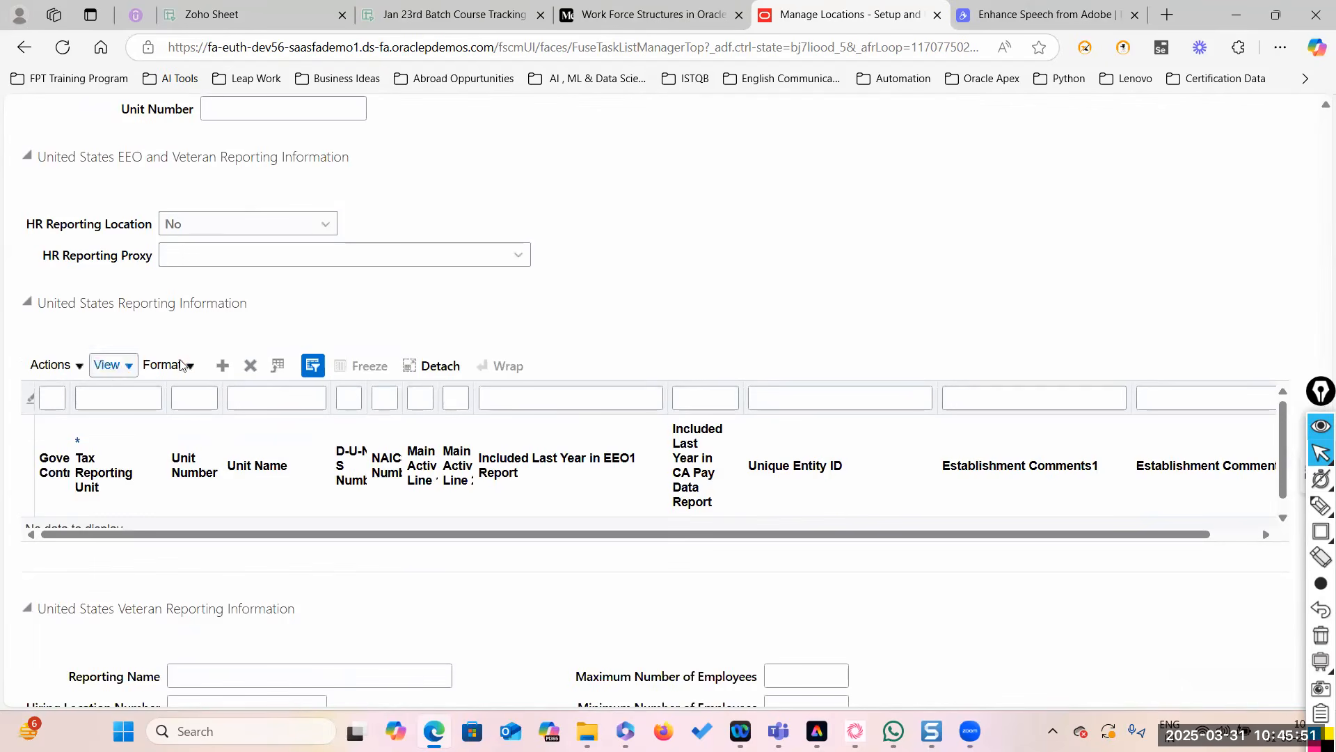
{"action": "scroll", "coordinate": [268, 461], "scroll_direction": "down", "scroll_amount": 1}
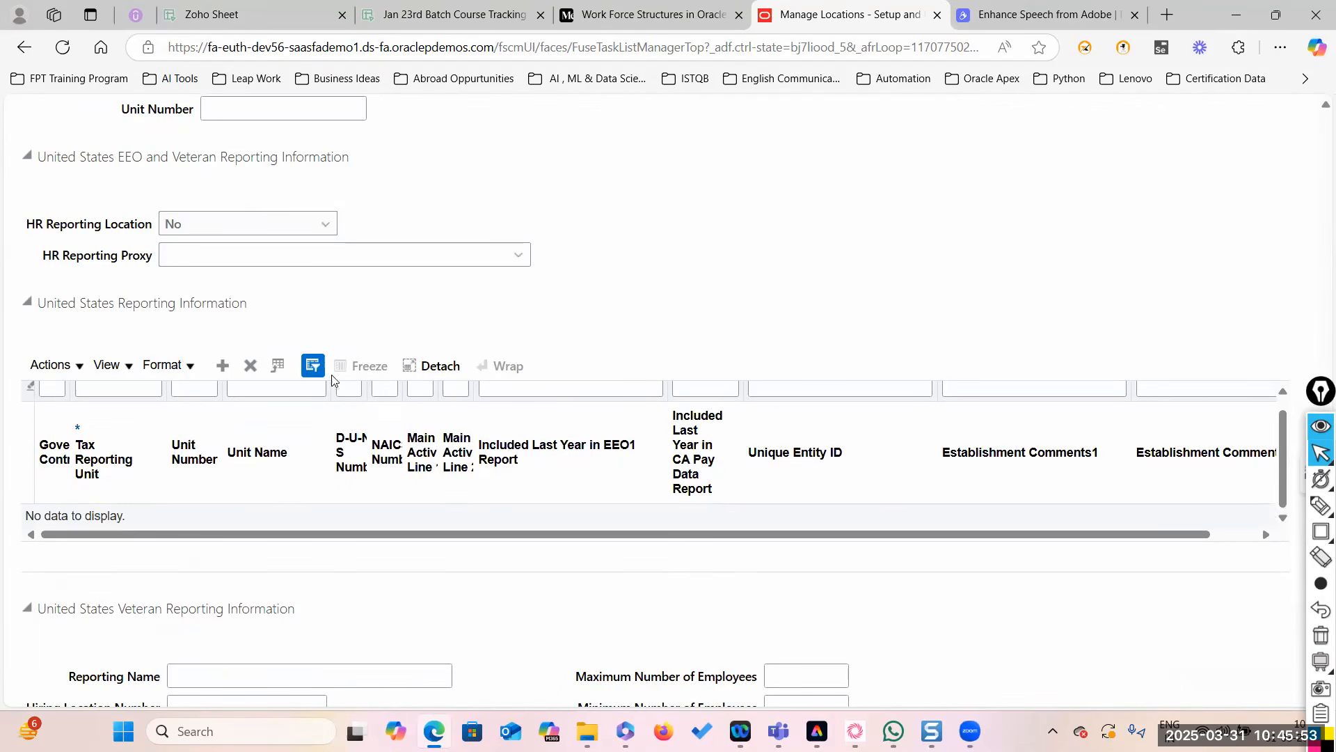
{"action": "scroll", "coordinate": [275, 390], "scroll_direction": "up", "scroll_amount": 6}
{"action": "scroll", "coordinate": [23, 423], "scroll_direction": "up", "scroll_amount": 3}
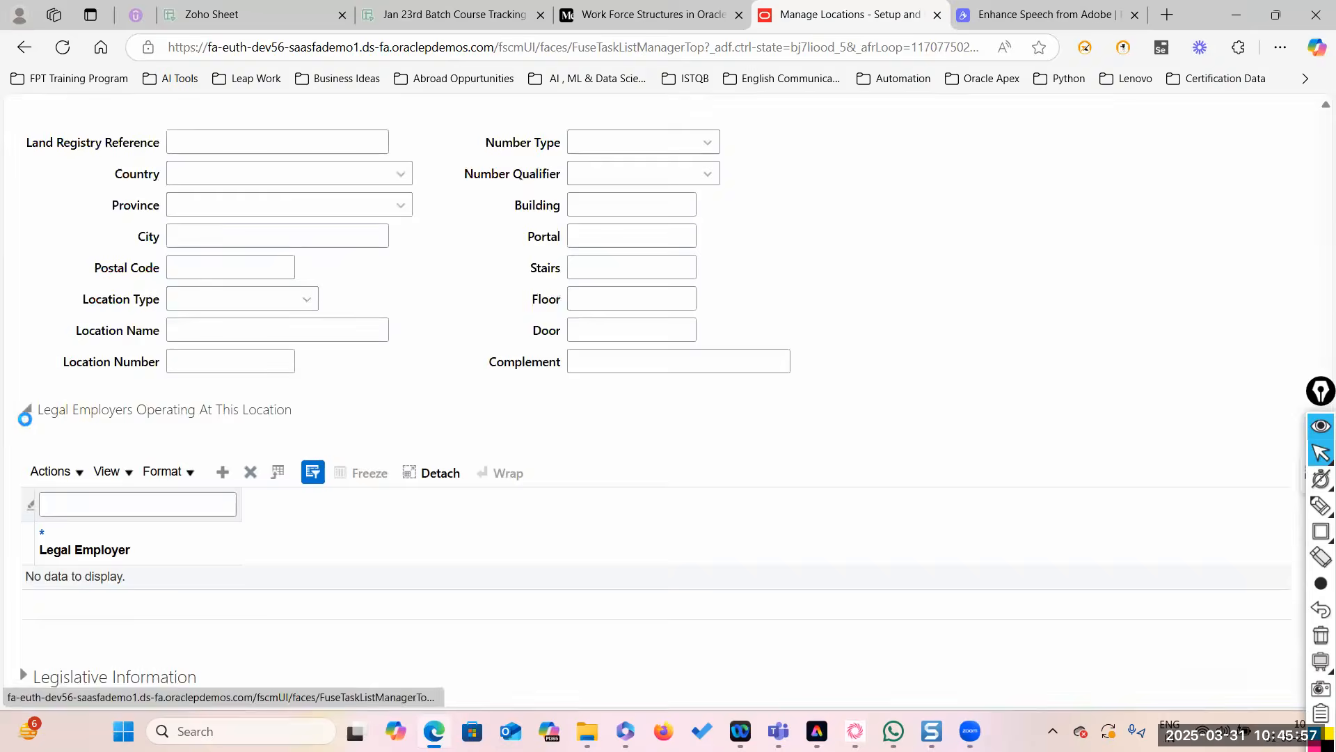
Collapse the Extra Information and Shipping Details sections of the location form.
{"action": "scroll", "coordinate": [124, 346], "scroll_direction": "up", "scroll_amount": 4}
{"action": "scroll", "coordinate": [70, 348], "scroll_direction": "down", "scroll_amount": 4}
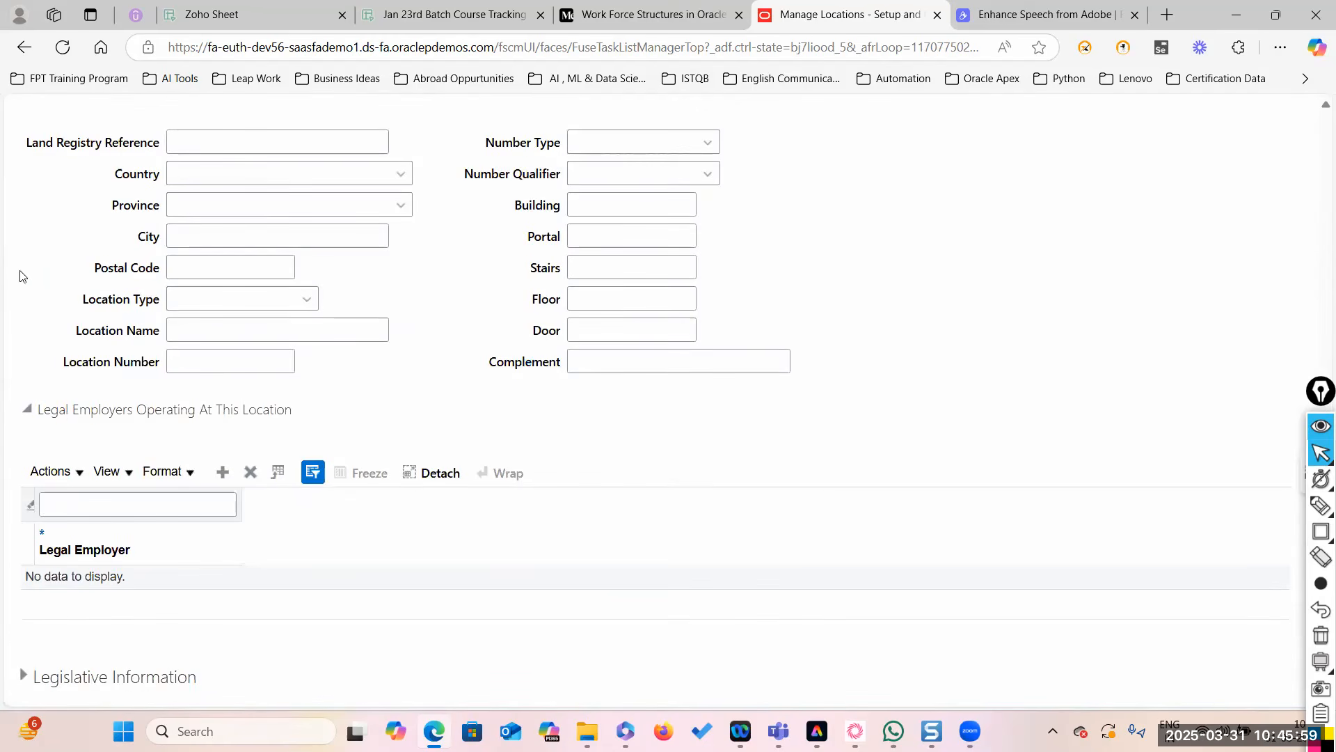
{"action": "scroll", "coordinate": [77, 293], "scroll_direction": "up", "scroll_amount": 5}
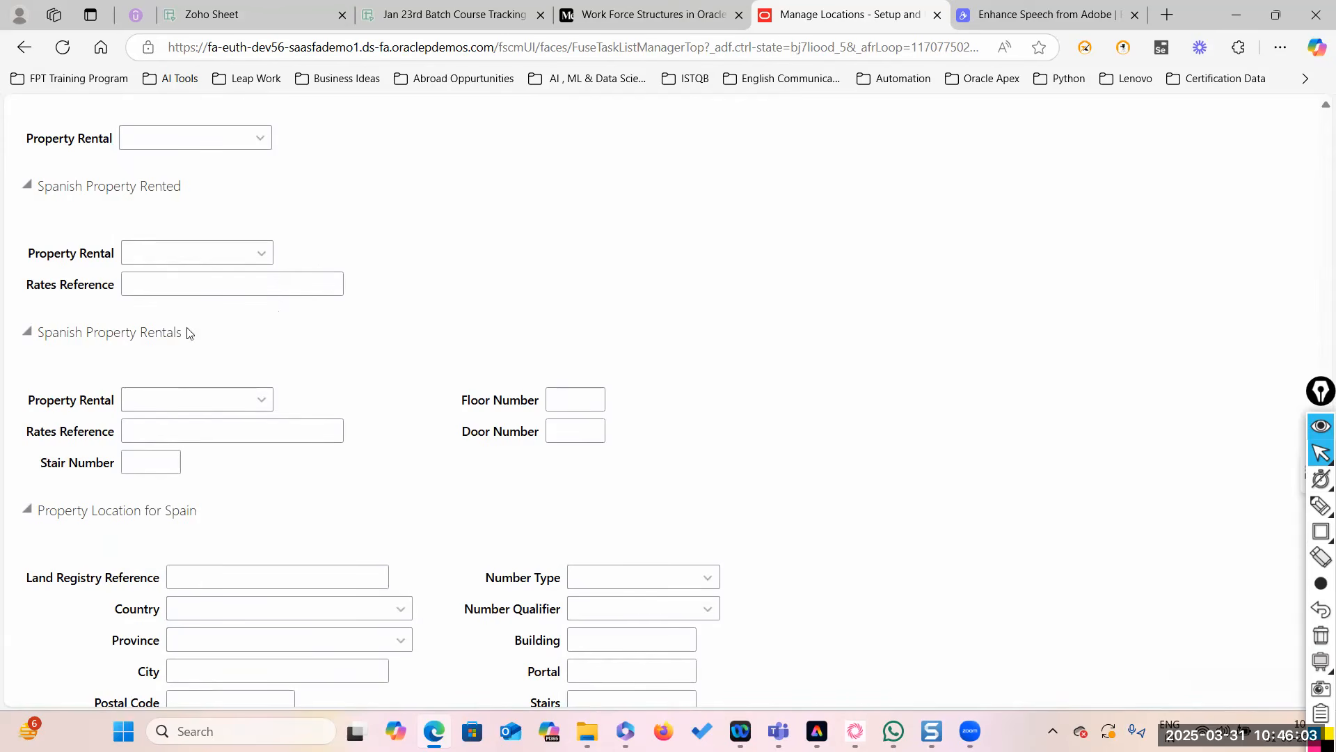
{"action": "scroll", "coordinate": [255, 320], "scroll_direction": "up", "scroll_amount": 5}
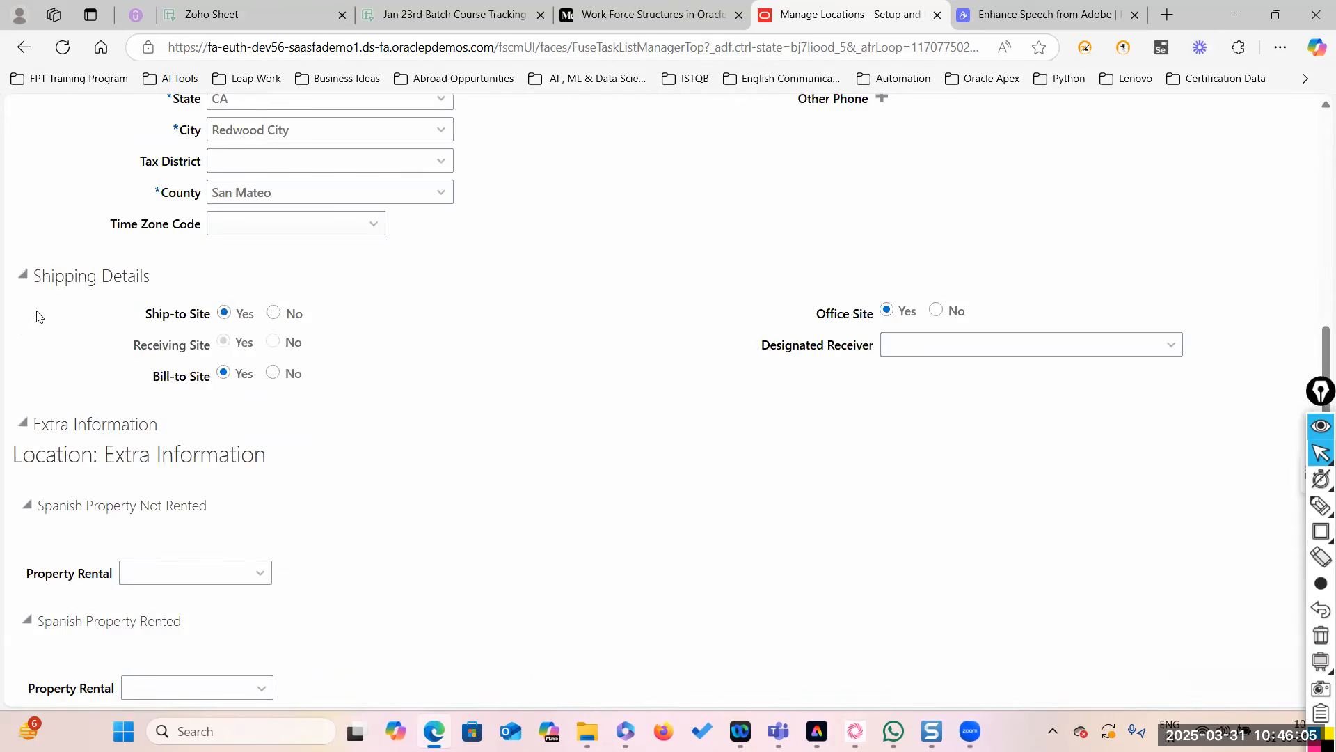
{"action": "scroll", "coordinate": [65, 376], "scroll_direction": "up", "scroll_amount": 5}
{"action": "scroll", "coordinate": [131, 376], "scroll_direction": "down", "scroll_amount": 5}
{"action": "left_click_drag", "start_coordinate": [104, 451], "coordinate": [268, 452]}
{"action": "left_click", "coordinate": [23, 423]}
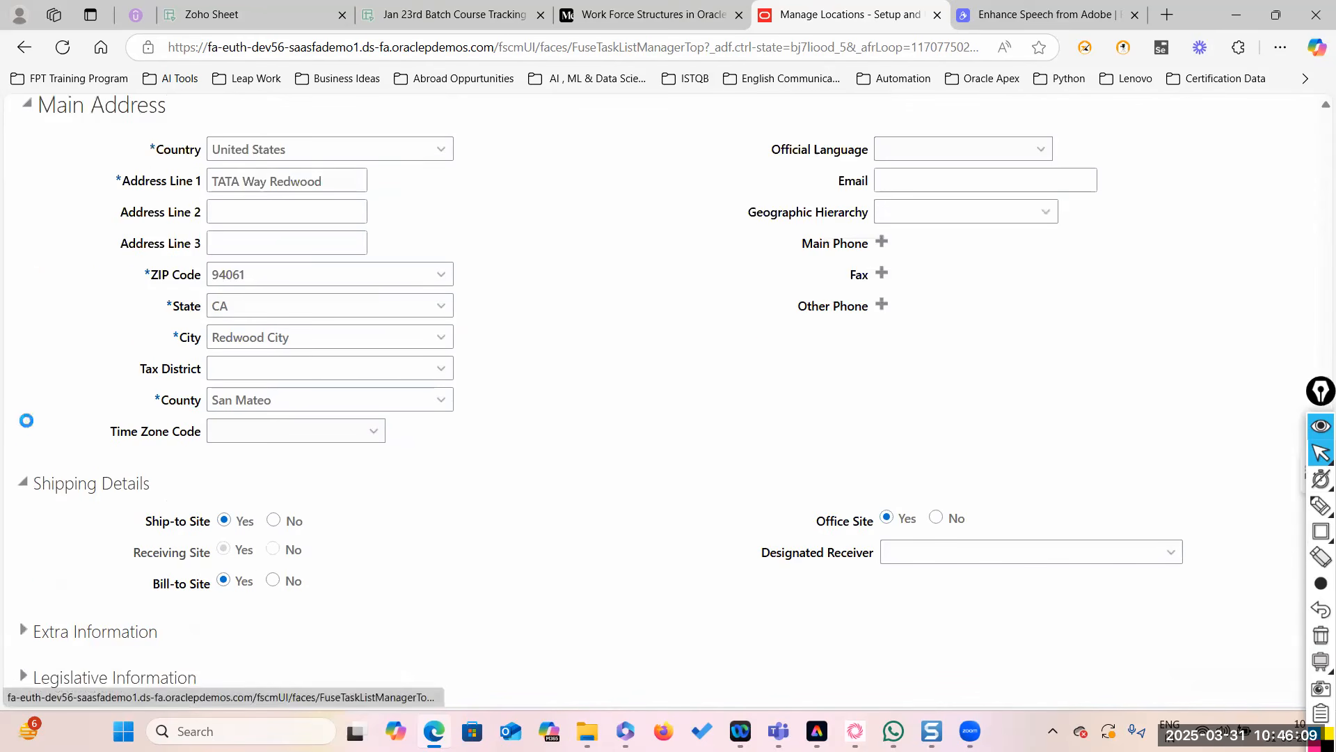
{"action": "left_click", "coordinate": [24, 483]}
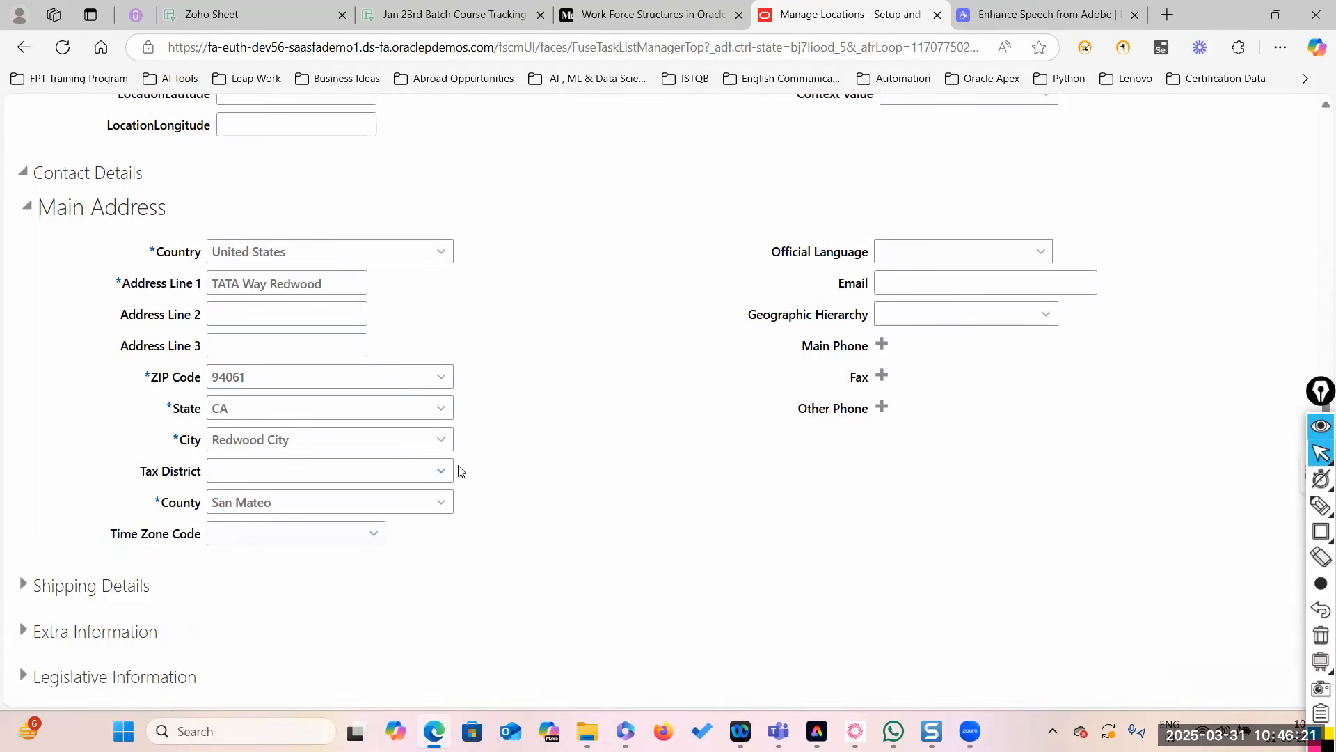
Check the entered location details and main address, and open the review page for the new location.
{"action": "scroll", "coordinate": [573, 468], "scroll_direction": "up", "scroll_amount": 4}
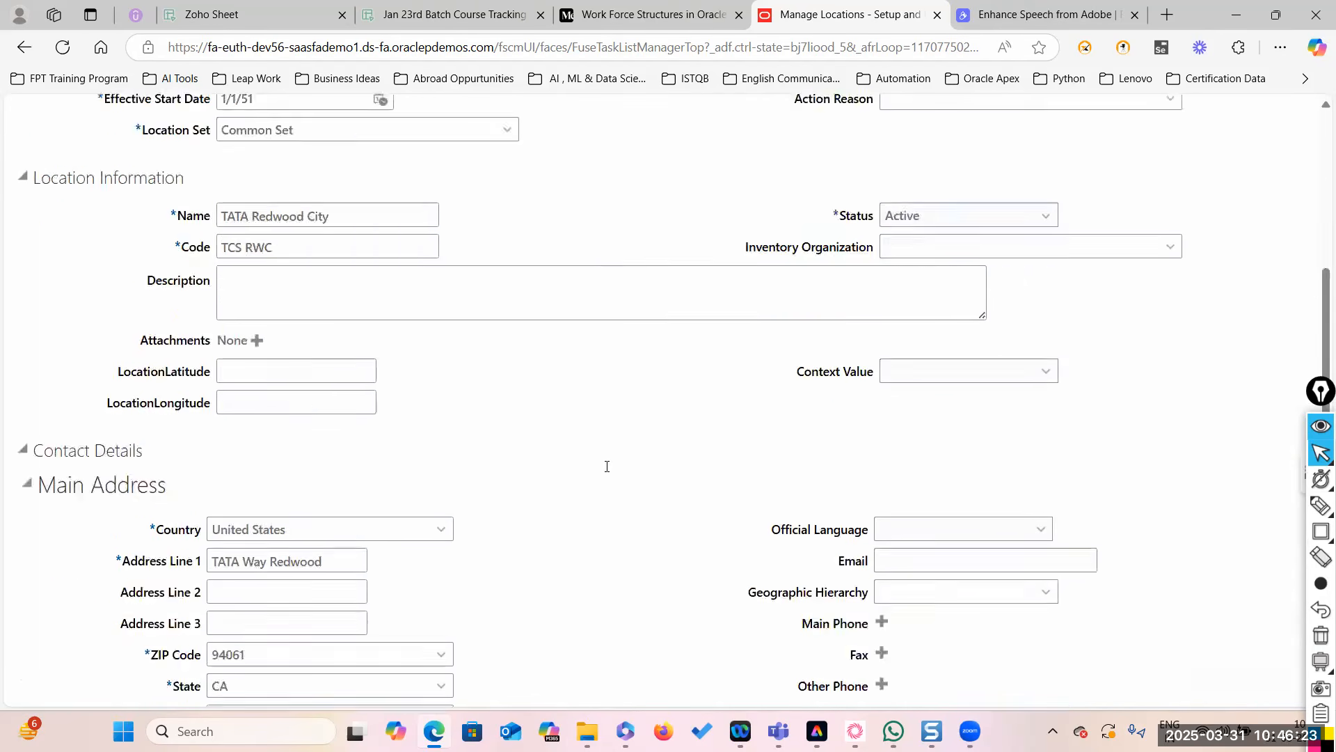
{"action": "scroll", "coordinate": [606, 466], "scroll_direction": "down", "scroll_amount": 4}
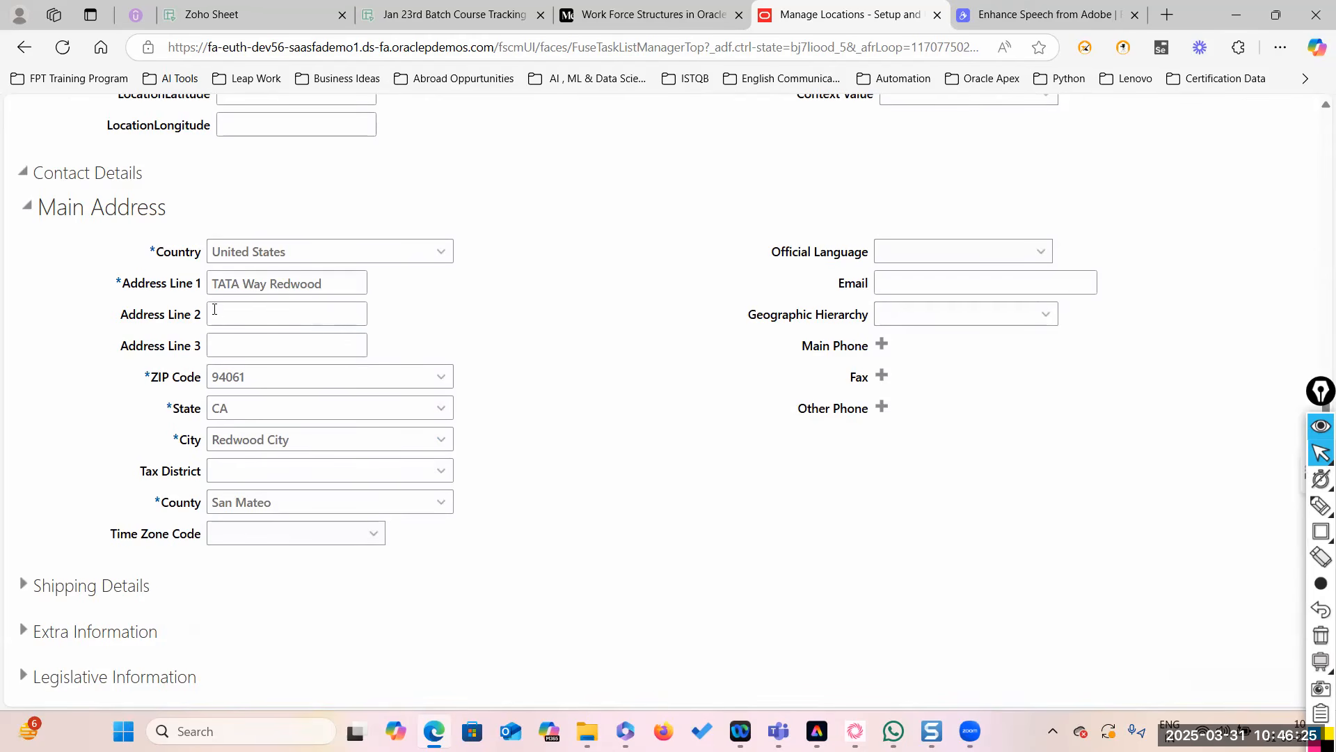
{"action": "scroll", "coordinate": [487, 446], "scroll_direction": "up", "scroll_amount": 10}
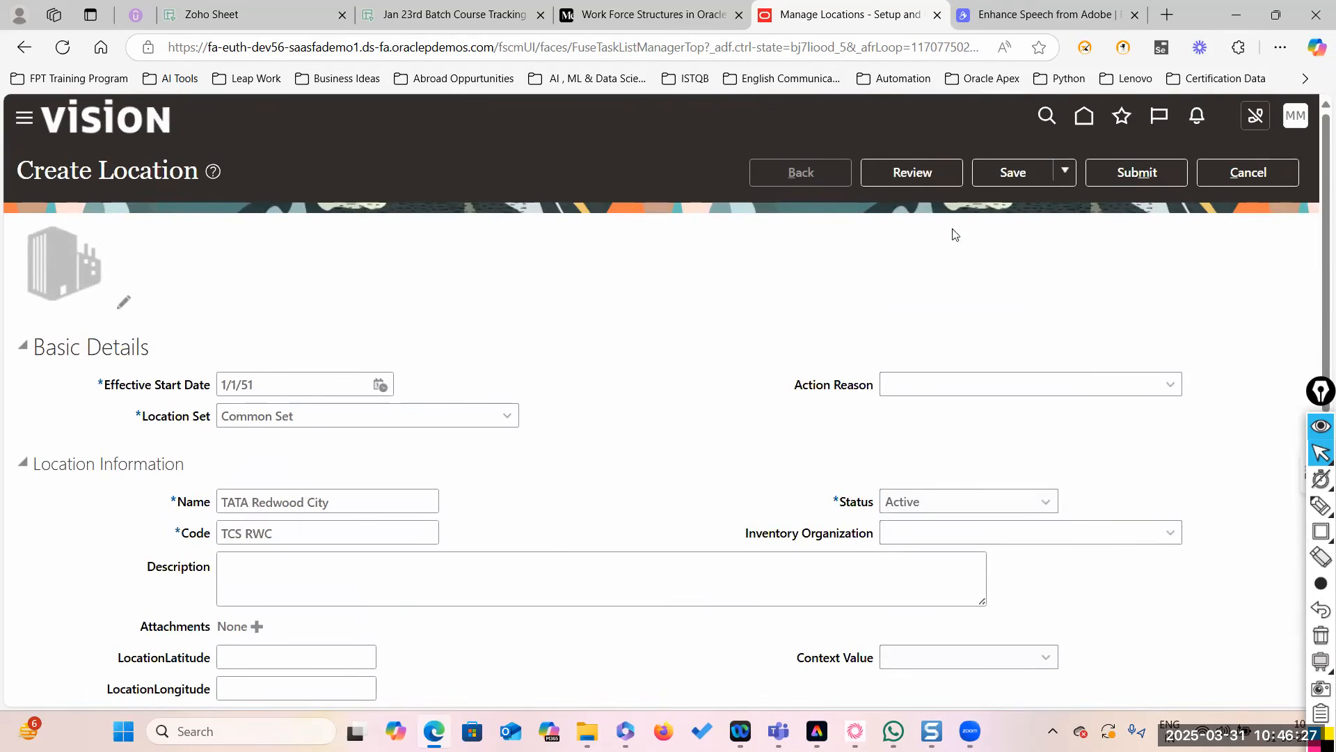
{"action": "left_click", "coordinate": [923, 174]}
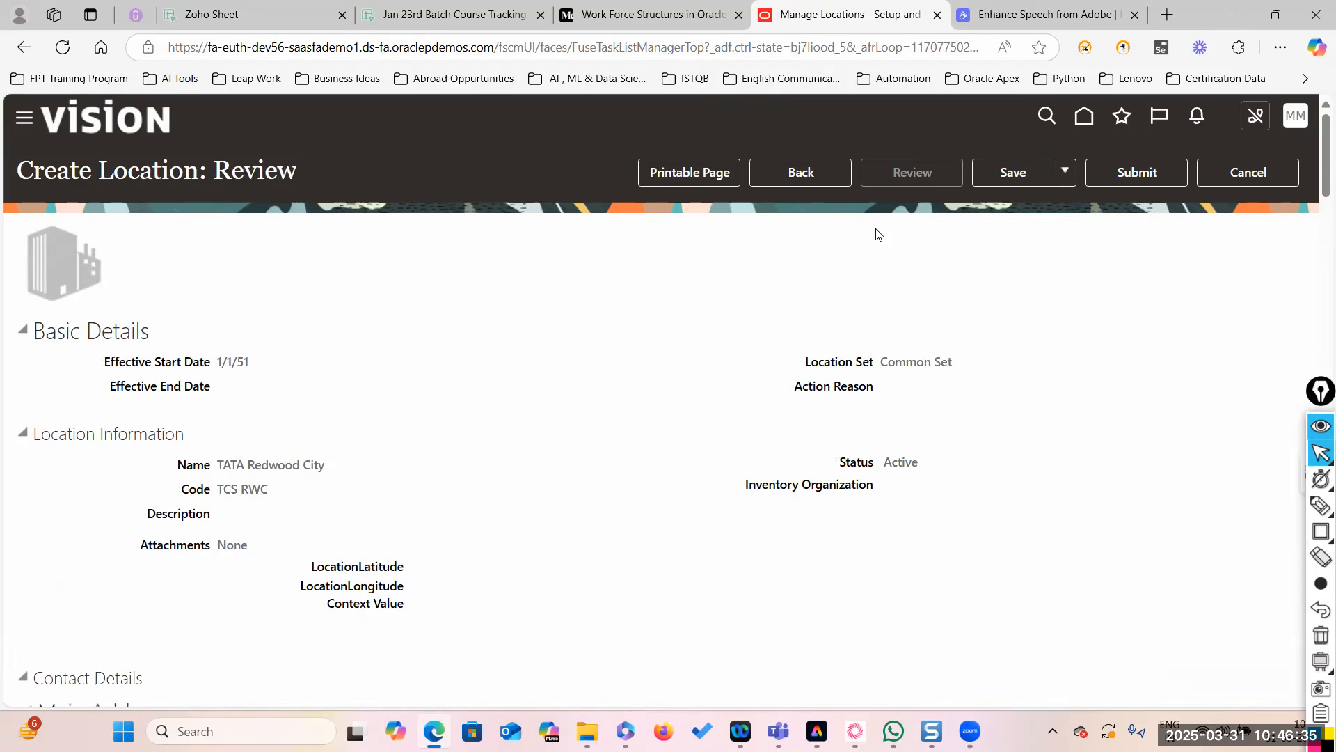
Submit the new location and acknowledge the submission confirmation.
{"action": "left_click", "coordinate": [1126, 178]}
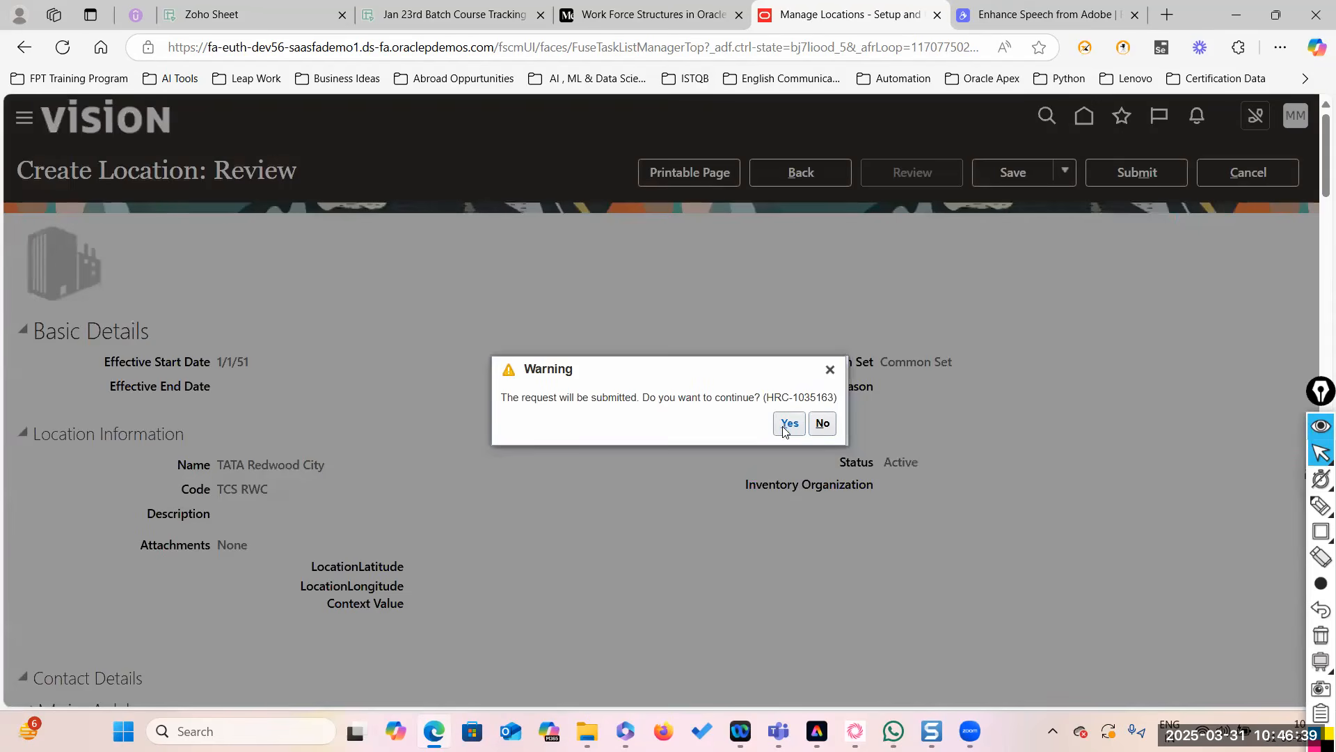
{"action": "left_click", "coordinate": [784, 431]}
{"action": "left_click", "coordinate": [789, 423]}
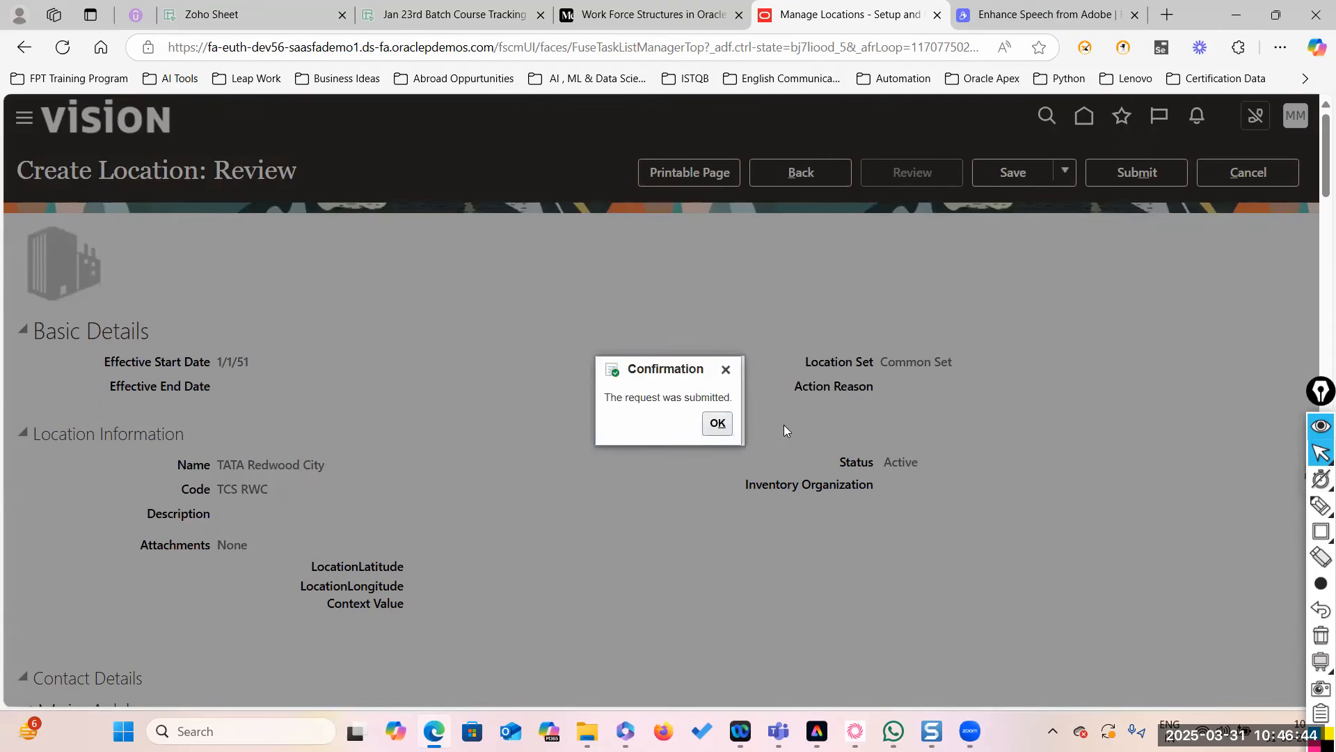
{"action": "left_click", "coordinate": [718, 424]}
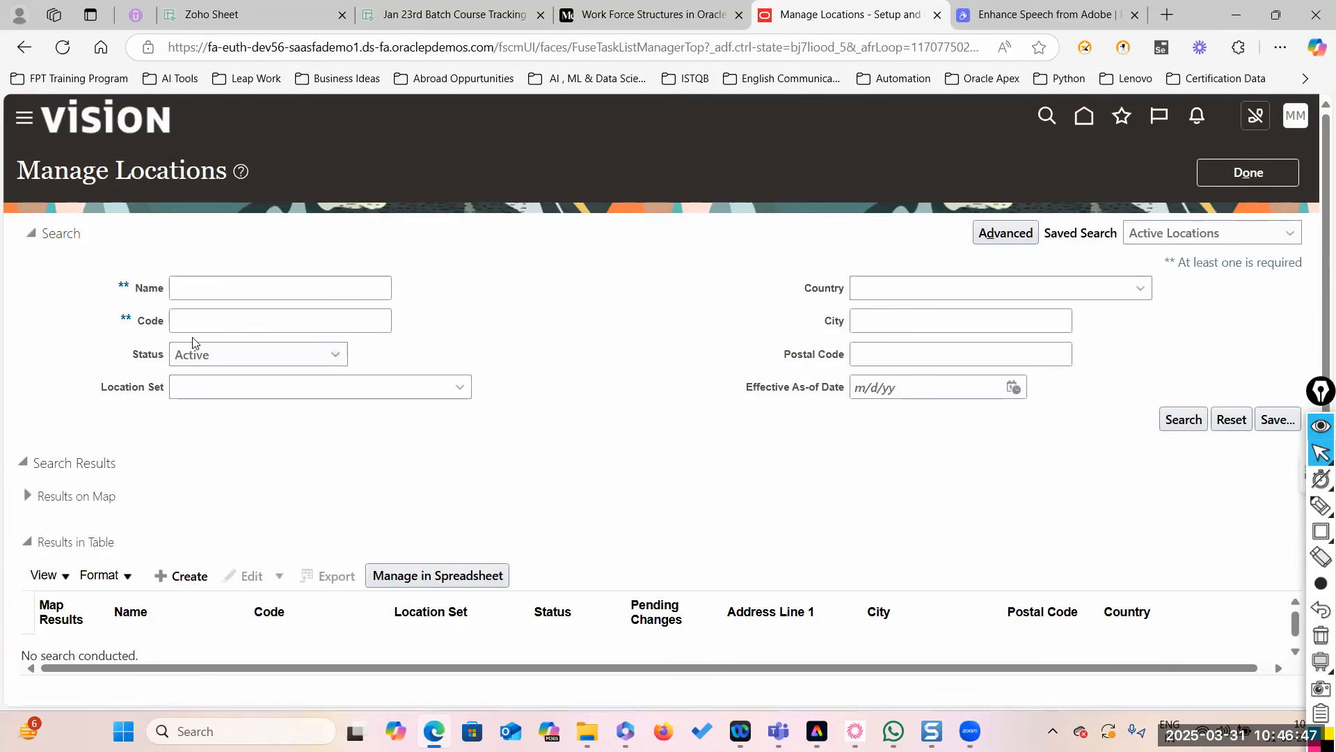
Search the active locations for the code TCS RWC.
{"action": "left_click", "coordinate": [210, 322]}
{"action": "type", "text": "TCS RWC"}
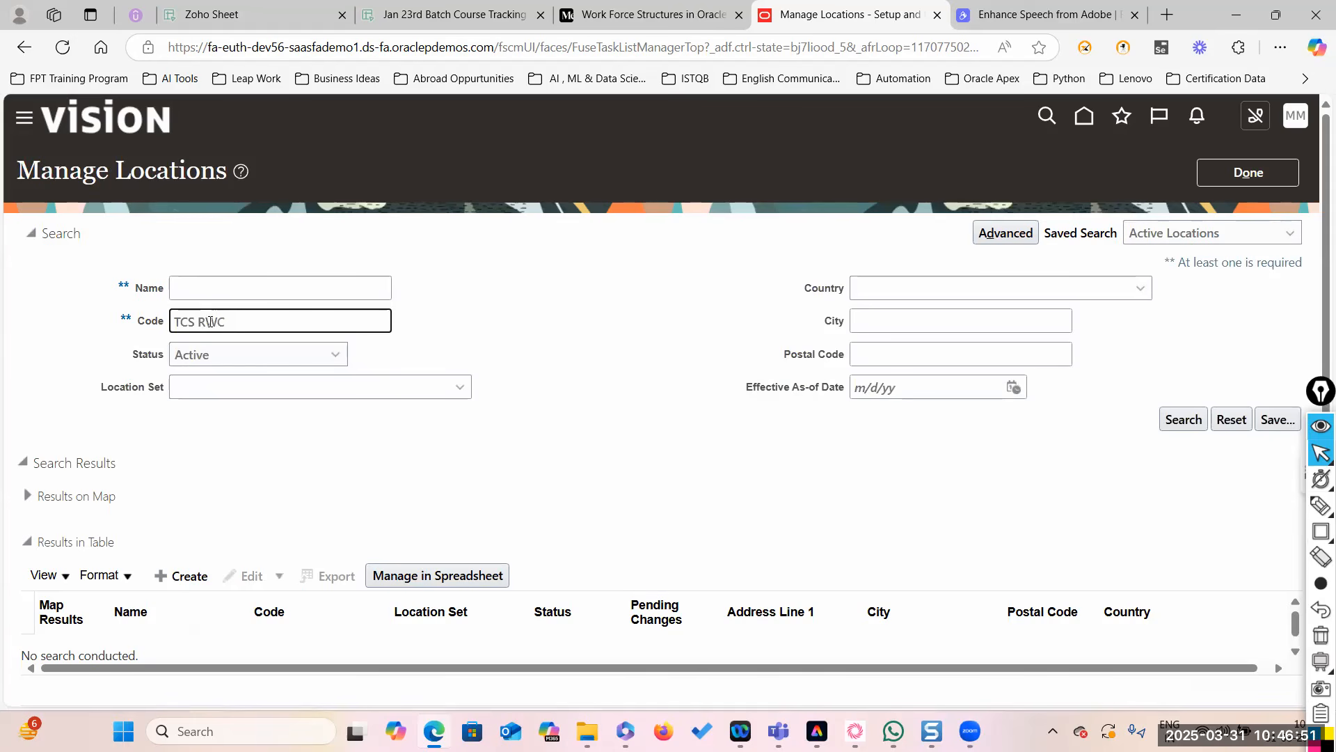
{"action": "left_click", "coordinate": [1183, 419]}
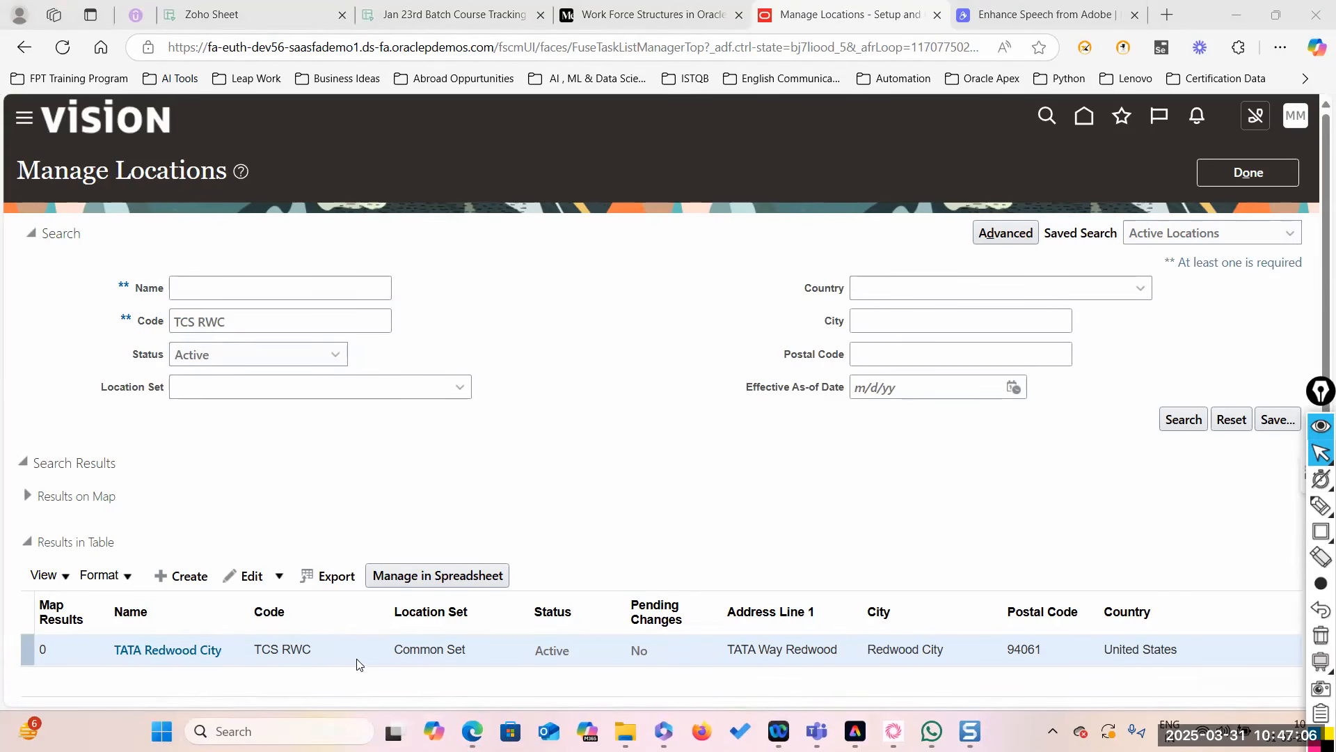
Switch to File Explorer and open the Location DAT file from the FutureProof\HDL folder in Notepad++ for editing.
{"action": "left_click", "coordinate": [625, 730]}
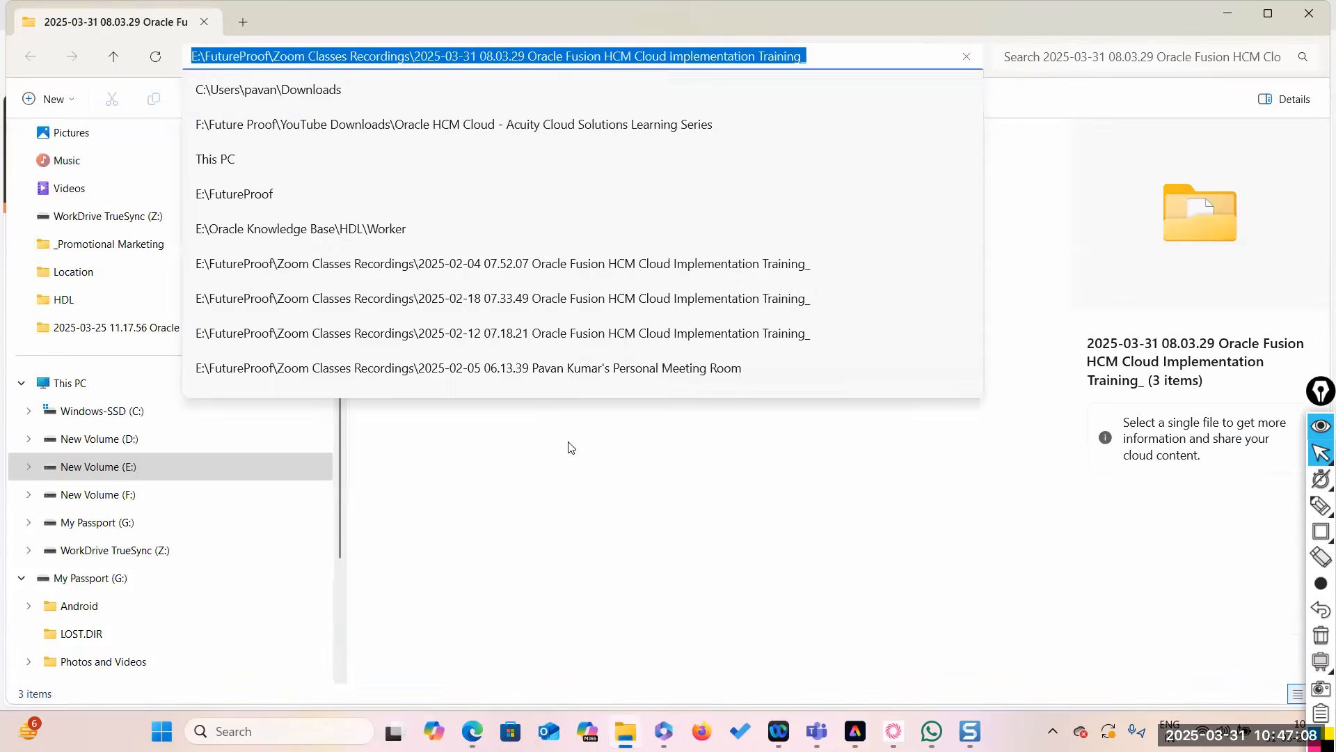
{"action": "left_click", "coordinate": [570, 466]}
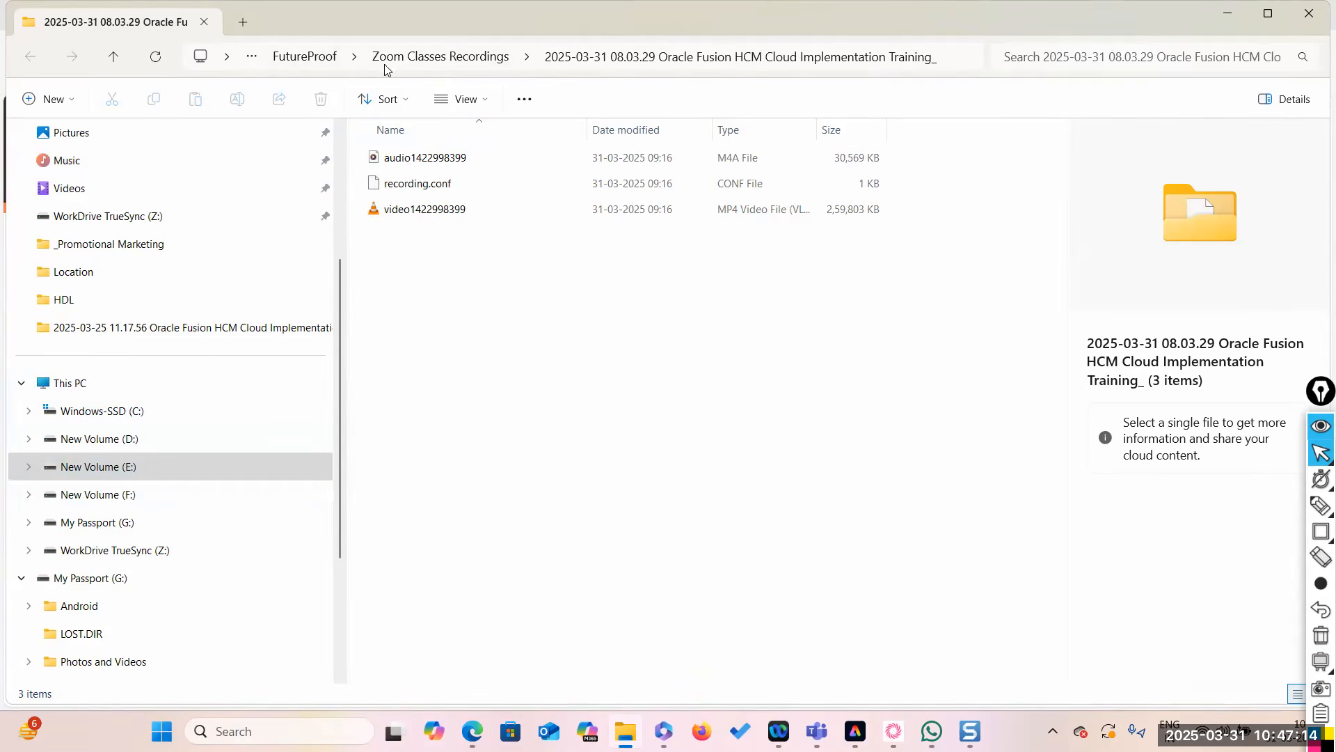
{"action": "left_click", "coordinate": [316, 58]}
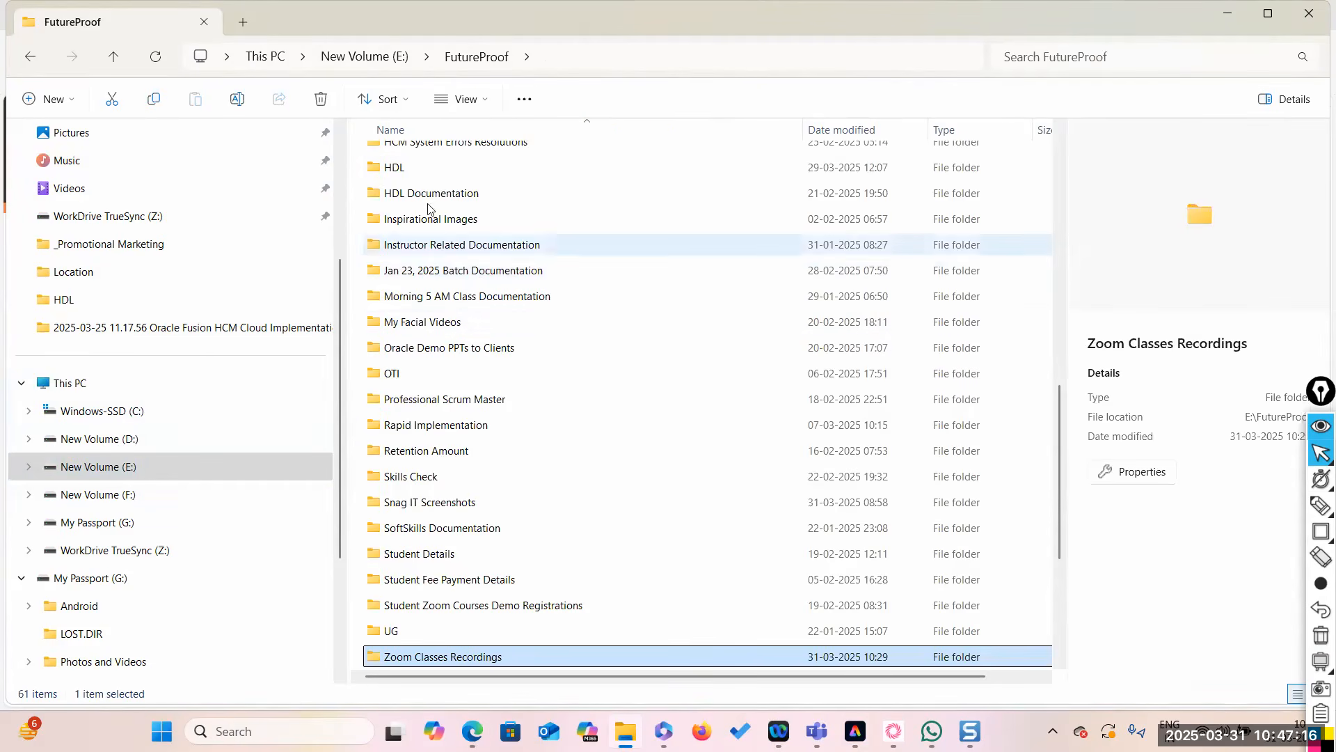
{"action": "double_click", "coordinate": [401, 167]}
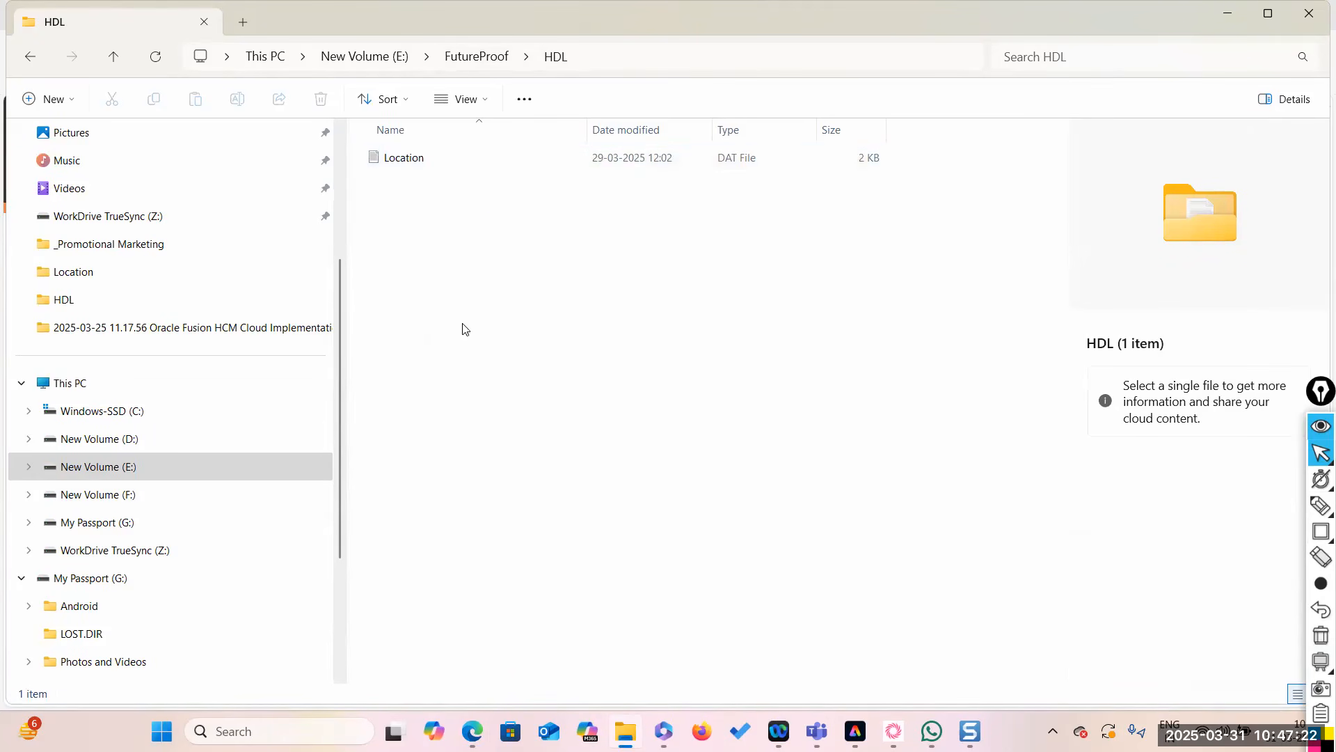
{"action": "left_click", "coordinate": [525, 161]}
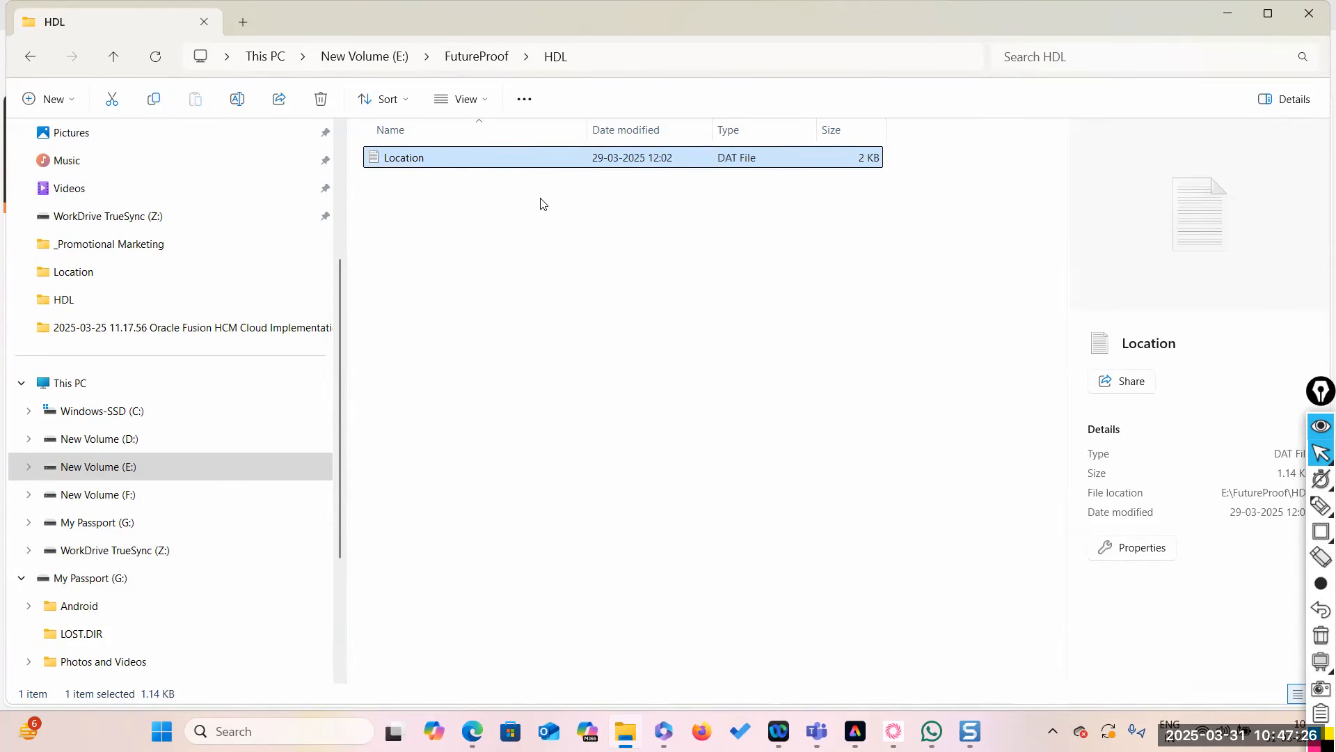
{"action": "right_click", "coordinate": [586, 159]}
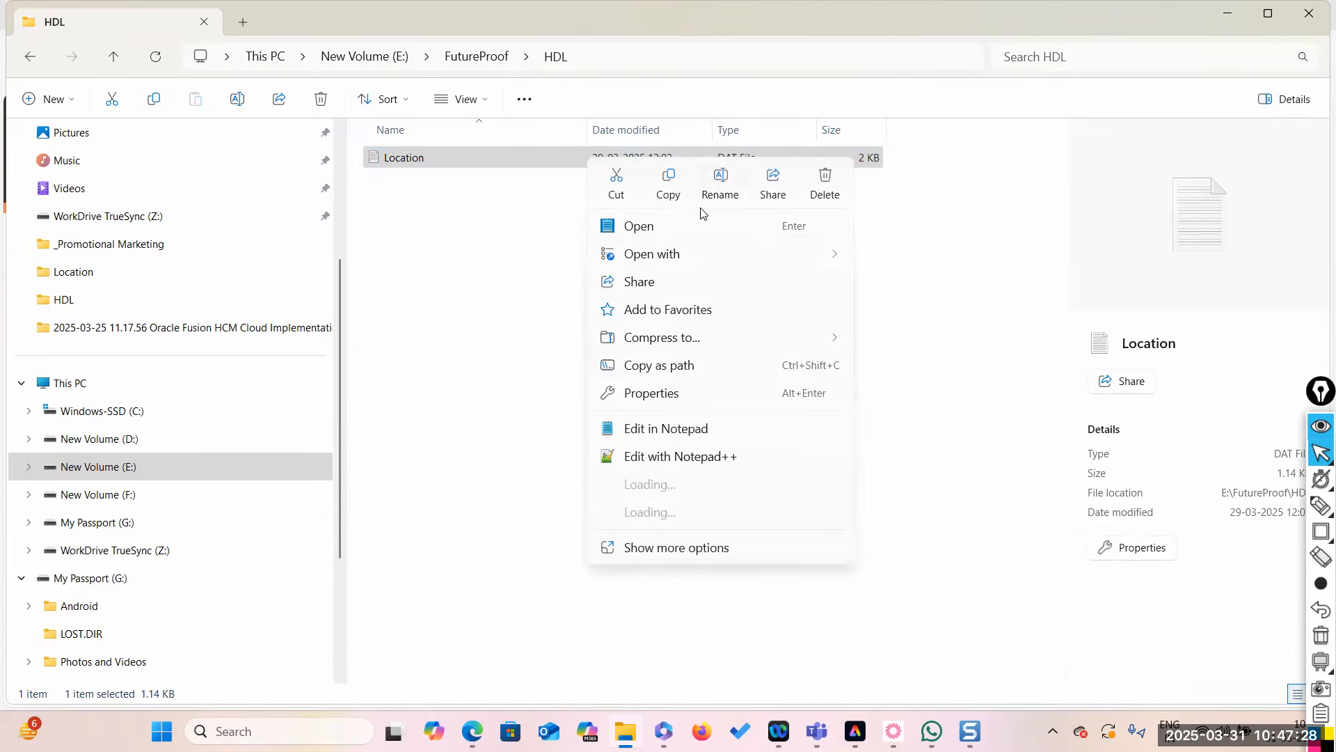
{"action": "left_click", "coordinate": [688, 458]}
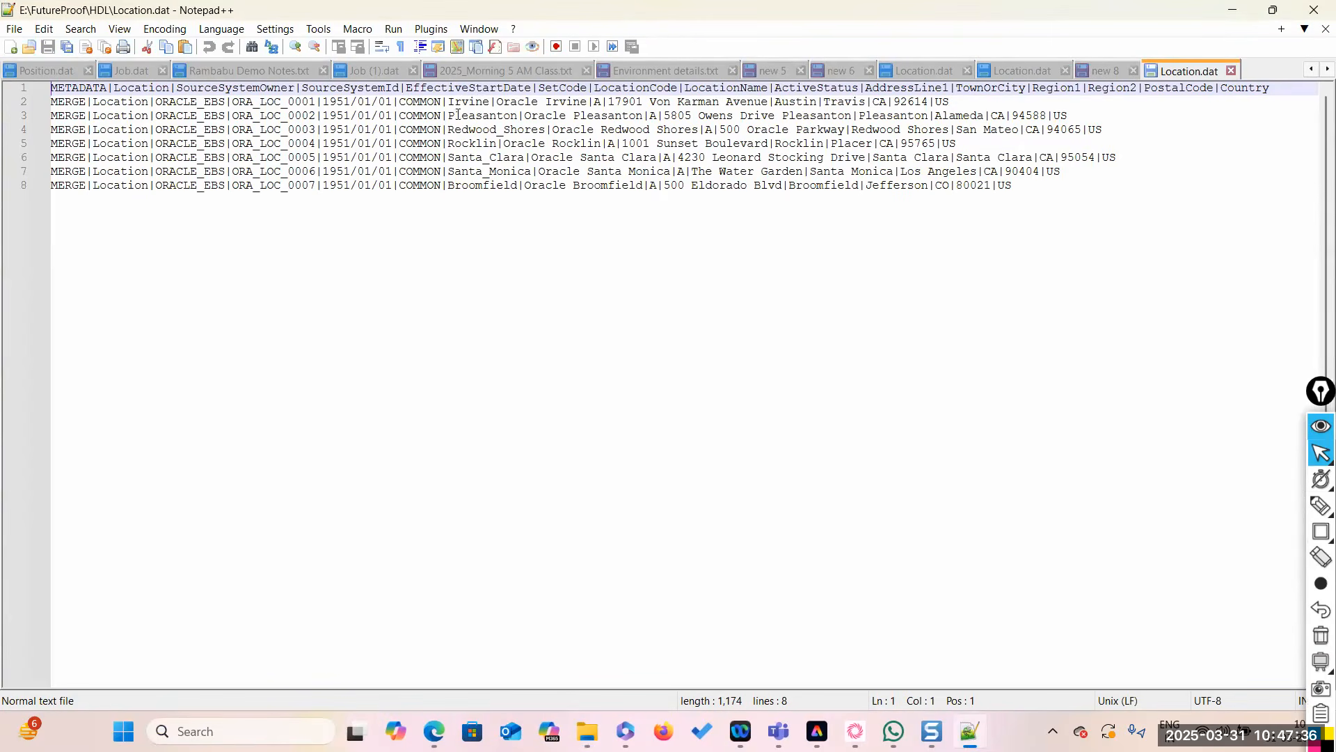
Copy the location code Broomfield from the last line of Location.dat and search for it in Manage Locations.
{"action": "double_click", "coordinate": [478, 186]}
{"action": "key", "text": "ctrl+c"}
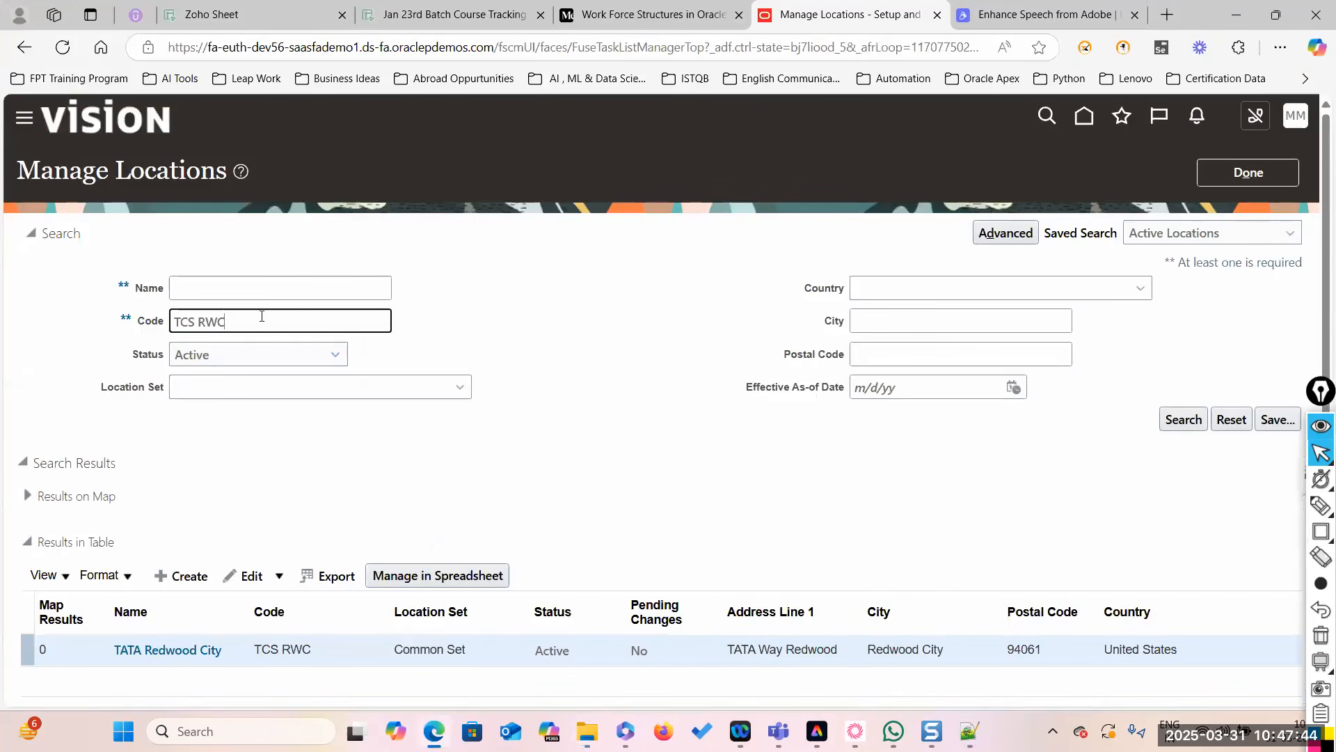
{"action": "key", "text": "ctrl+a"}
{"action": "key", "text": "ctrl+v"}
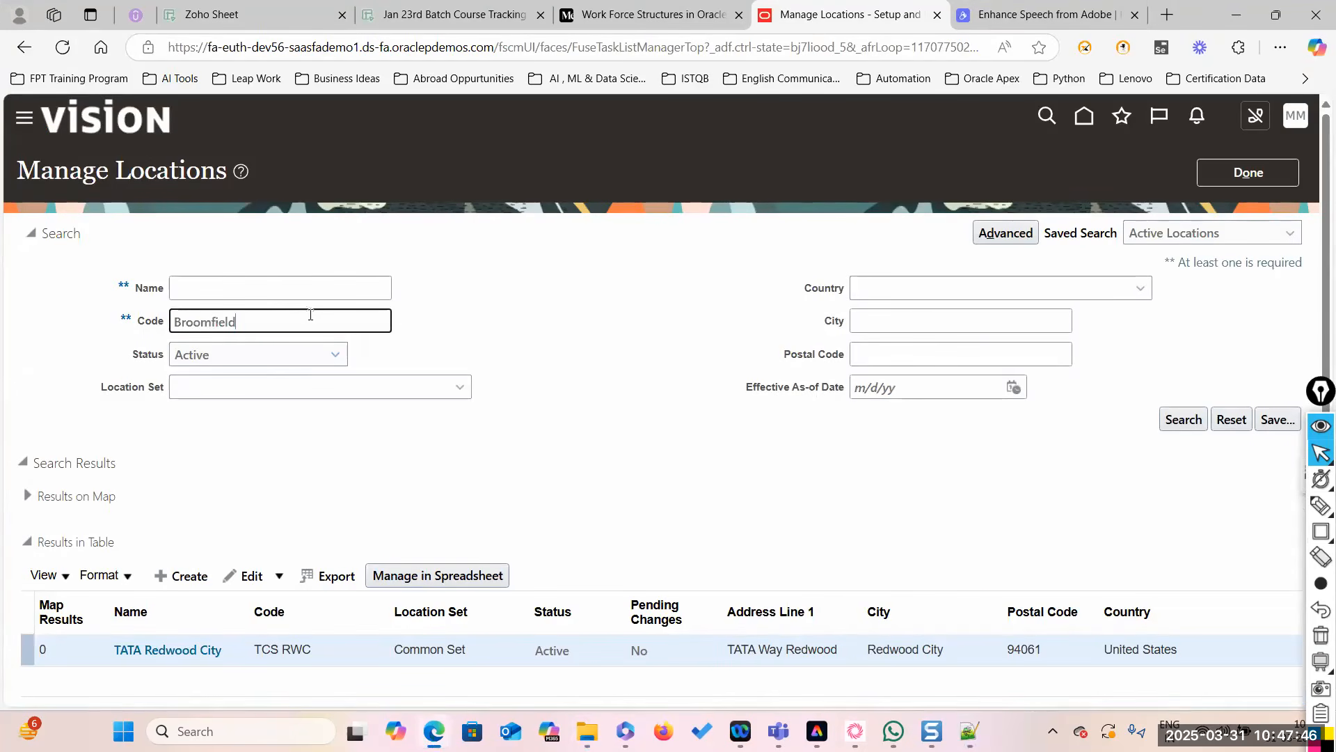
{"action": "key", "text": "Return"}
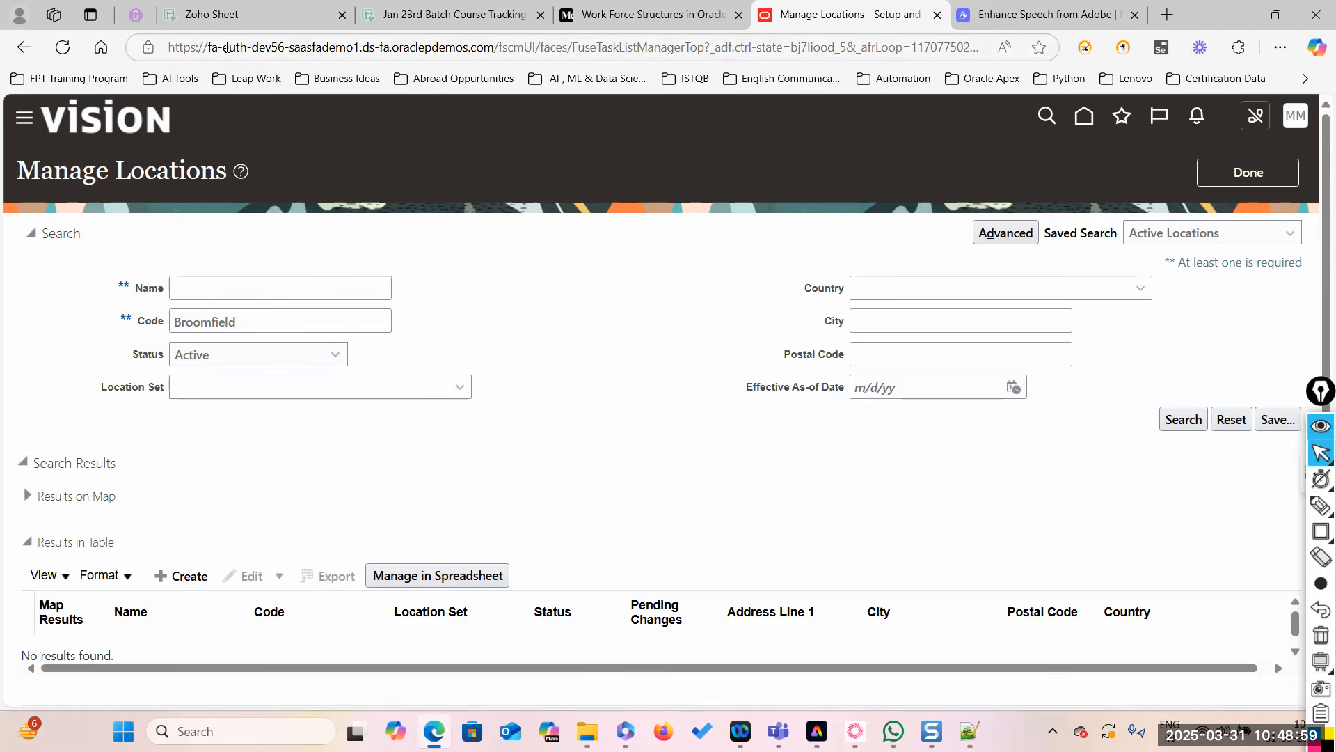
{"action": "left_click_drag", "start_coordinate": [222, 48], "coordinate": [287, 43]}
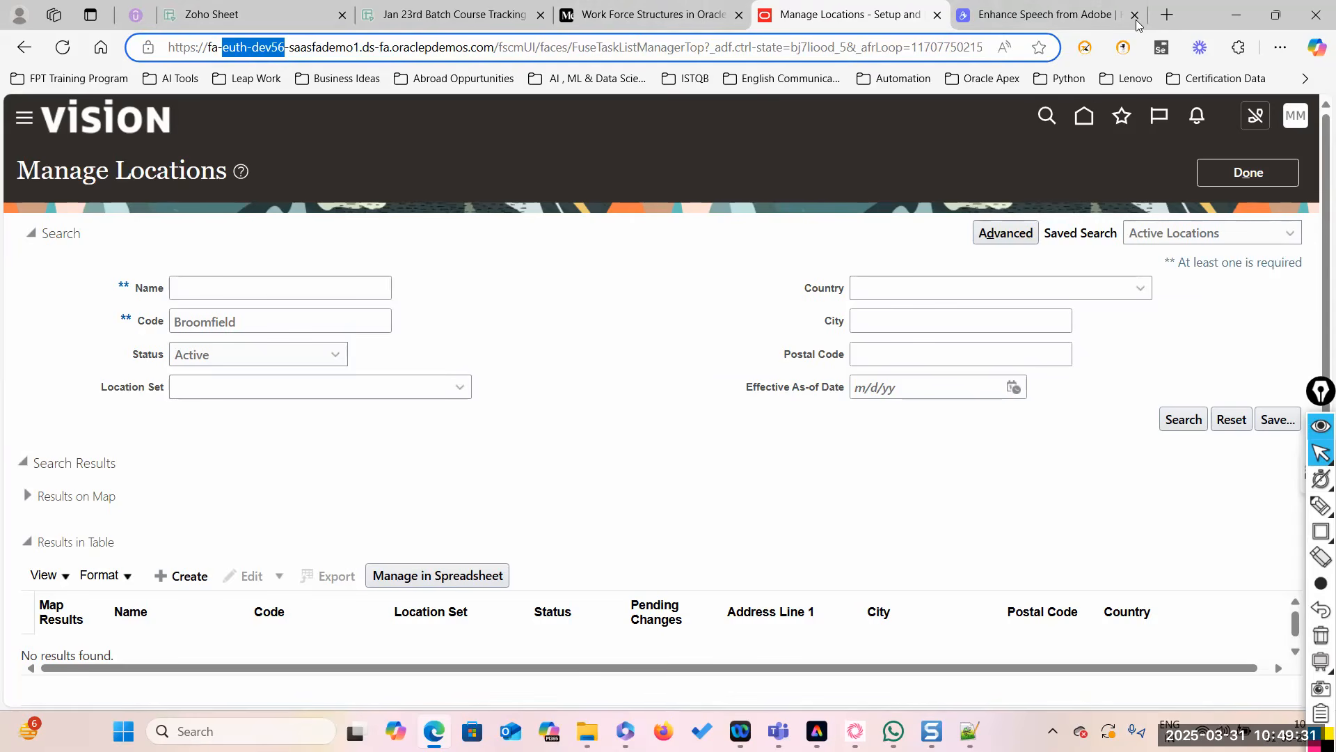
Load app.futureprooftrainings.com/store/home in a new browser tab, copy its full address and close that tab.
{"action": "left_click", "coordinate": [1167, 15]}
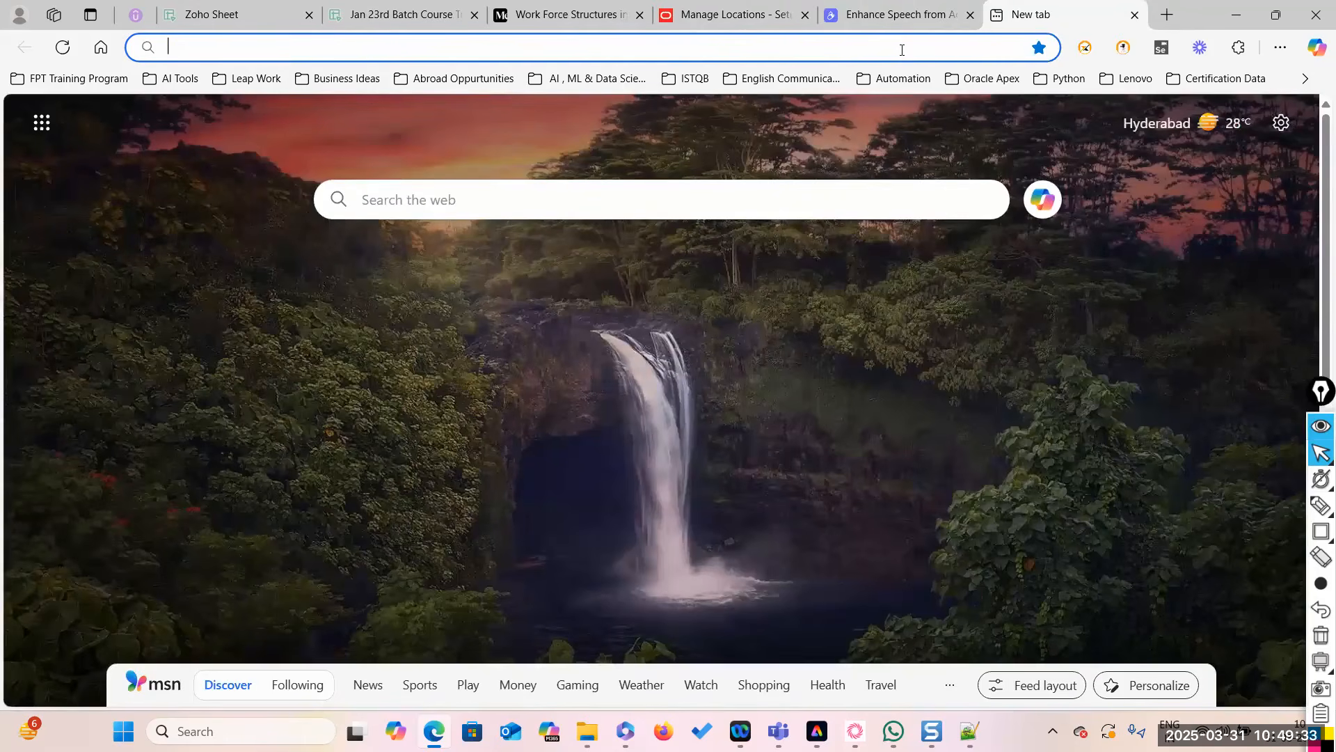
{"action": "type", "text": "app"}
{"action": "key", "text": "Return"}
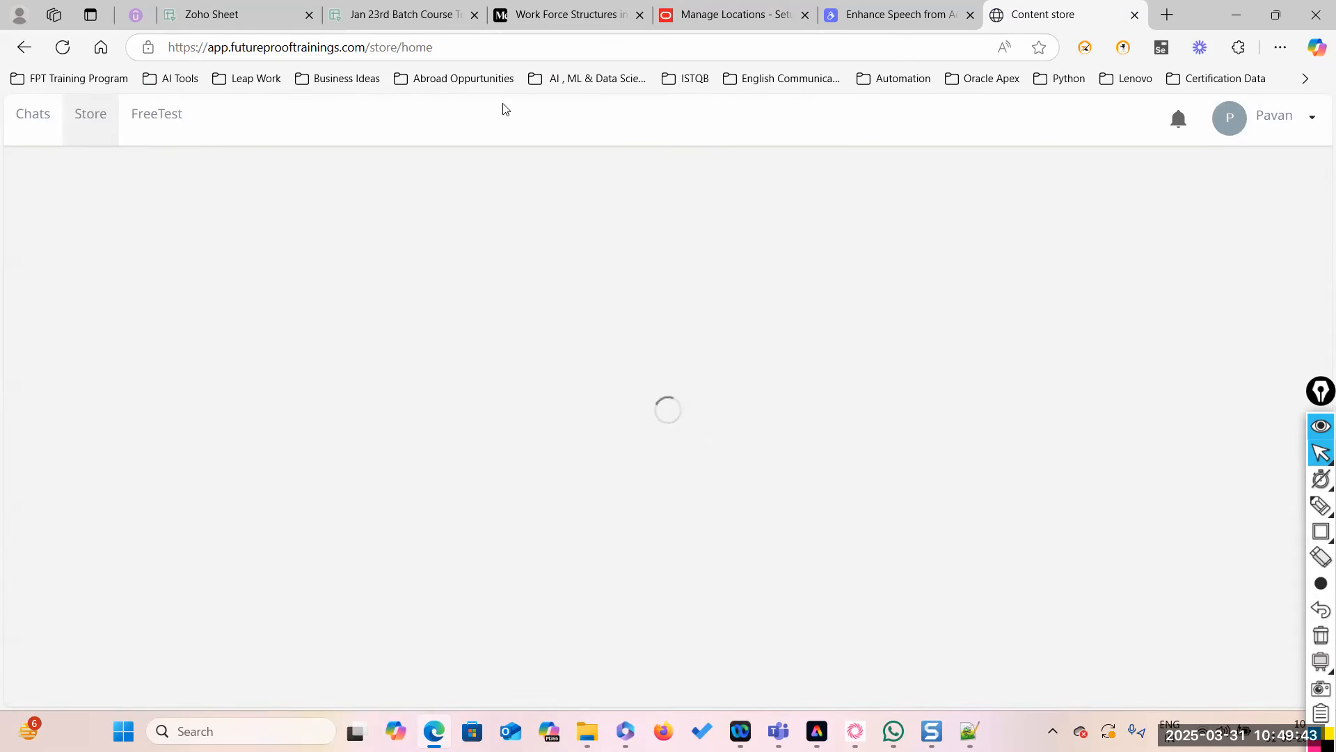
{"action": "left_click", "coordinate": [464, 46]}
{"action": "key", "text": "ctrl+c"}
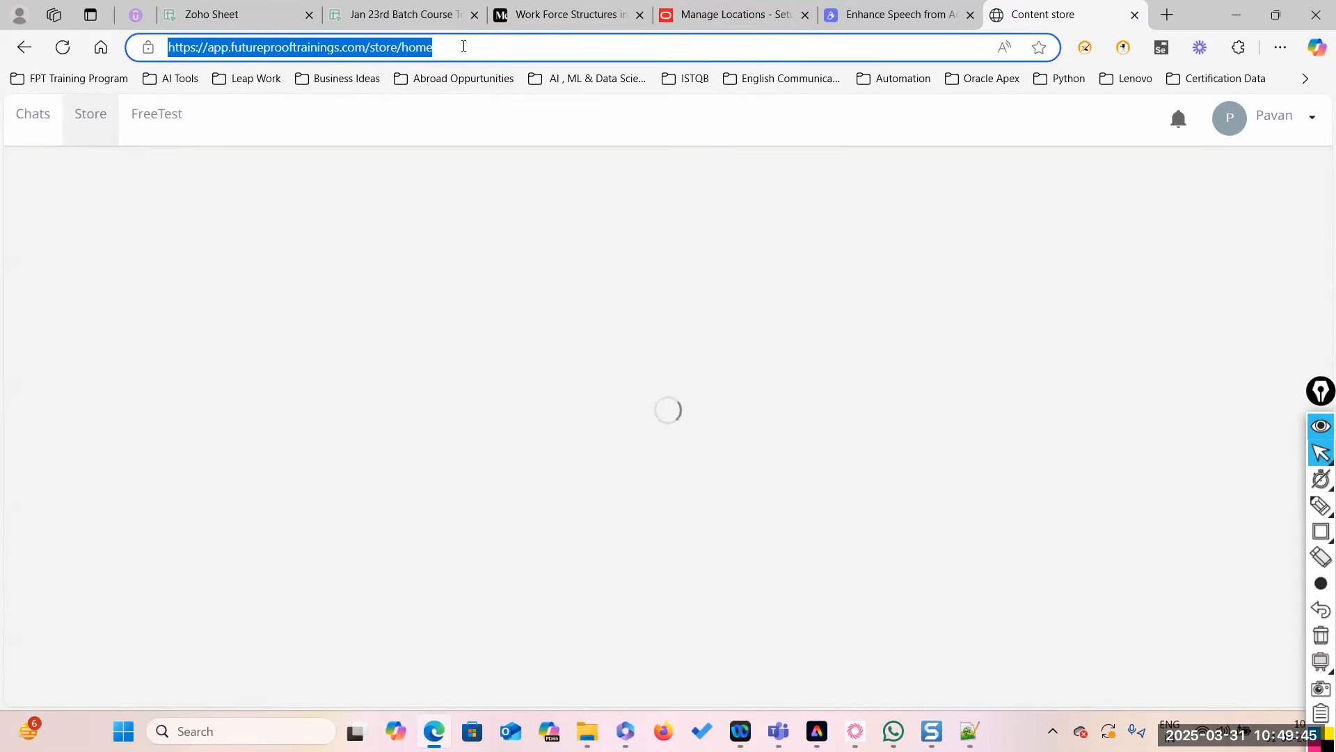
{"action": "left_click", "coordinate": [1134, 15]}
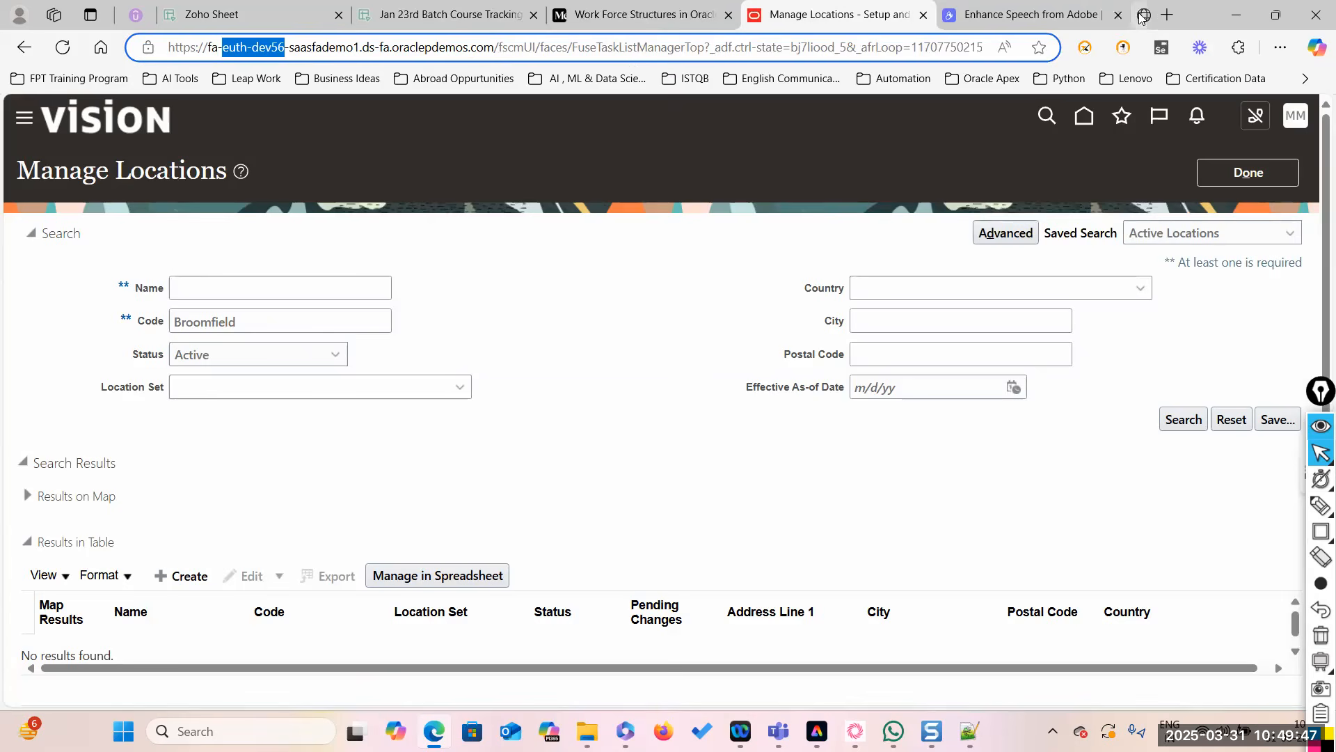
Open a new browser window and load the copied address app.futureprooftrainings.com/store/home in it.
{"action": "left_click", "coordinate": [1281, 46]}
{"action": "left_click", "coordinate": [1024, 106]}
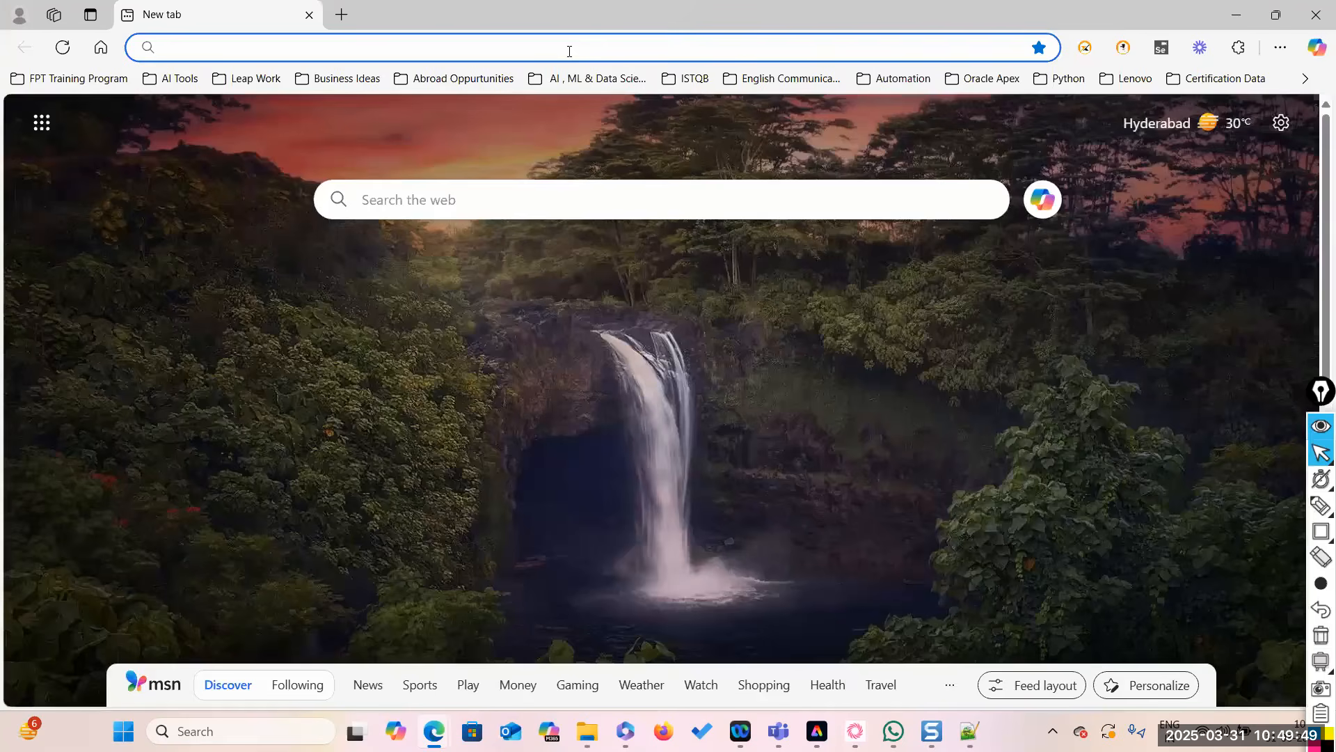
{"action": "key", "text": "ctrl+v"}
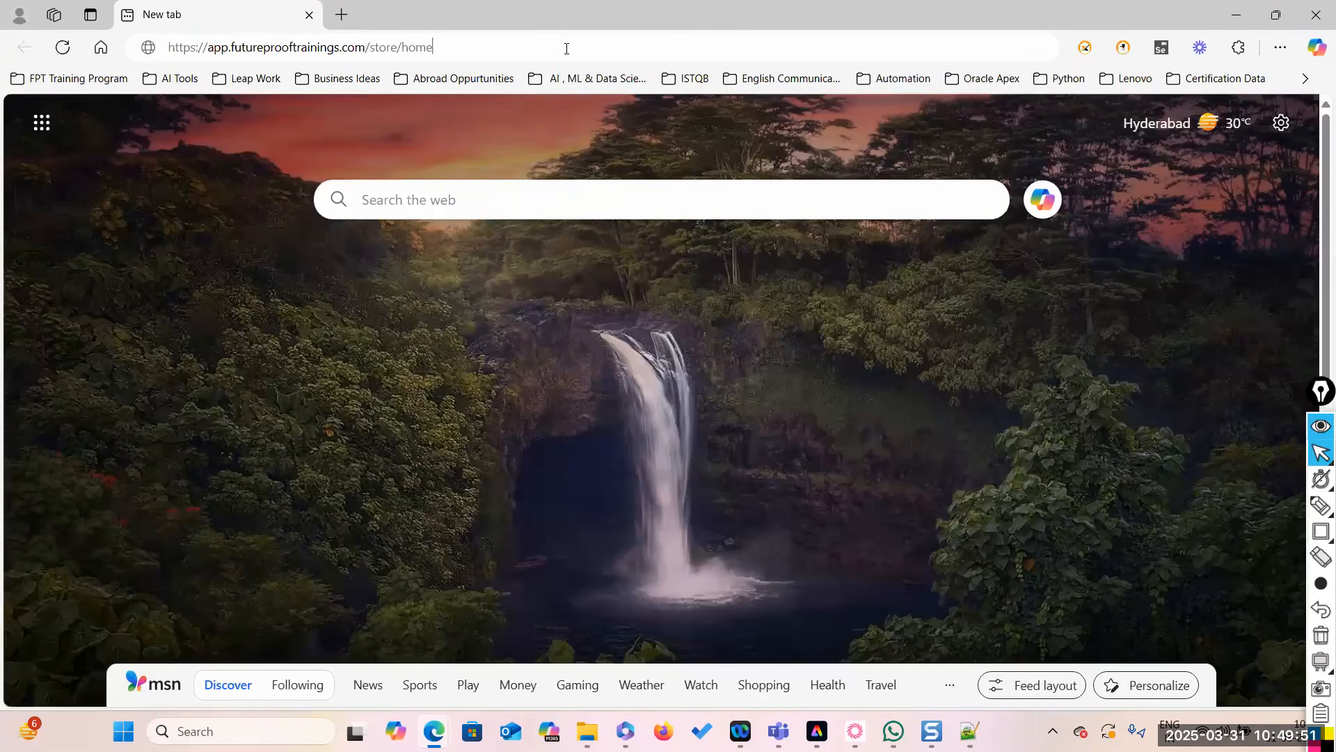
{"action": "key", "text": "Return"}
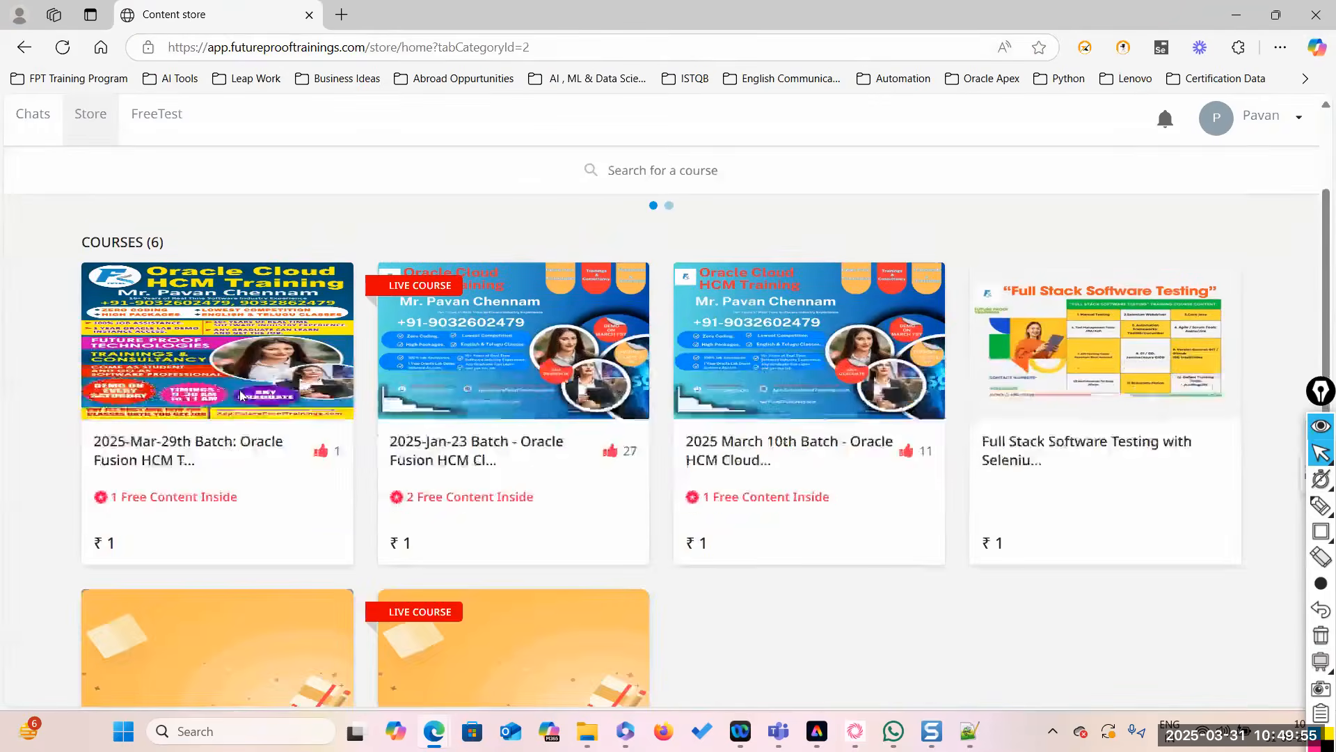
Open the 2025-Mar-29th Batch Oracle Fusion HCM course and play its free Session # 1 video full screen from a later point.
{"action": "left_click", "coordinate": [242, 393]}
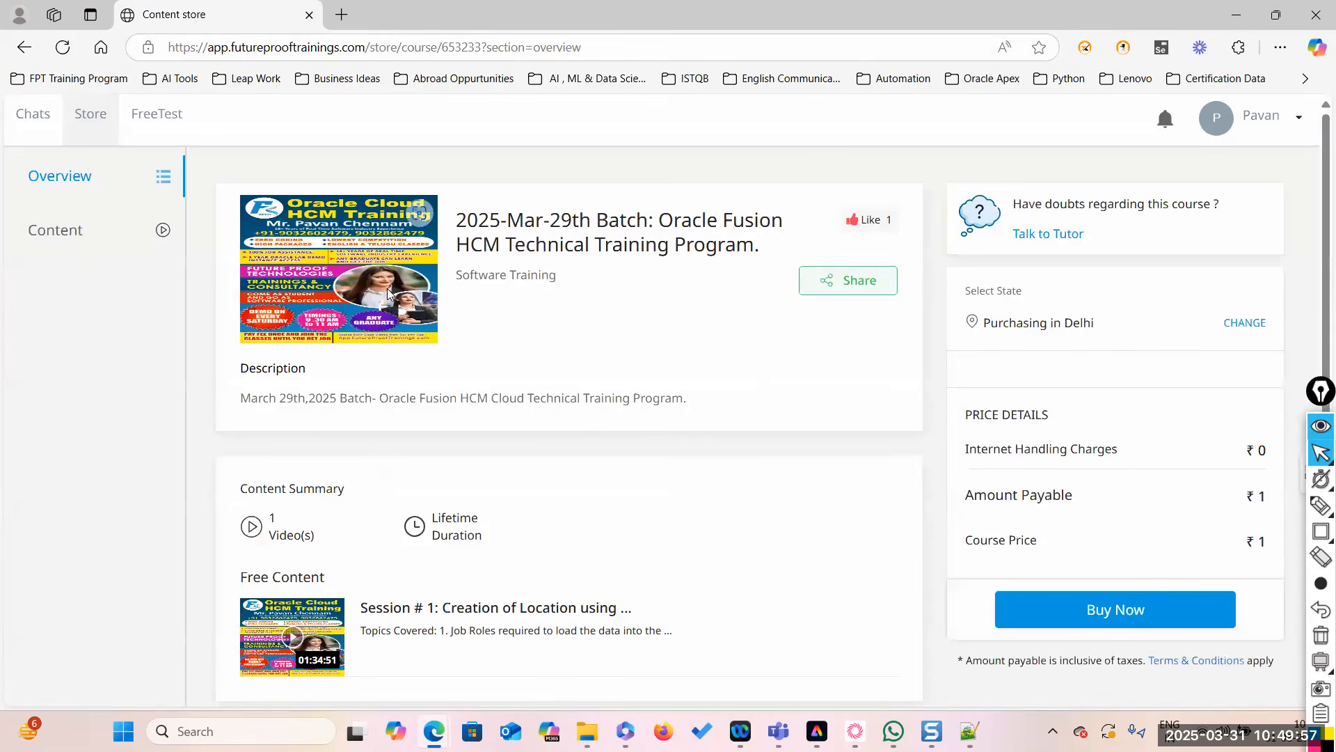
{"action": "left_click", "coordinate": [306, 634]}
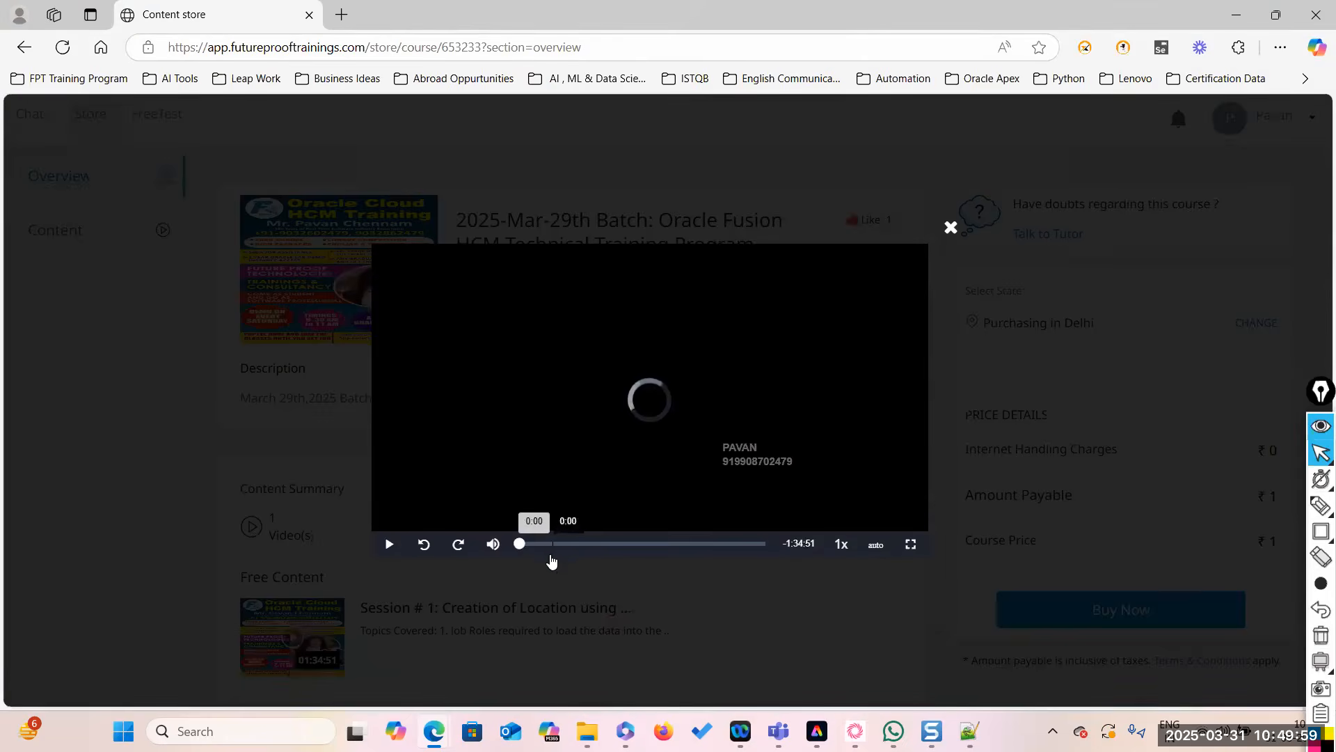
{"action": "left_click", "coordinate": [550, 544]}
{"action": "left_click", "coordinate": [888, 545]}
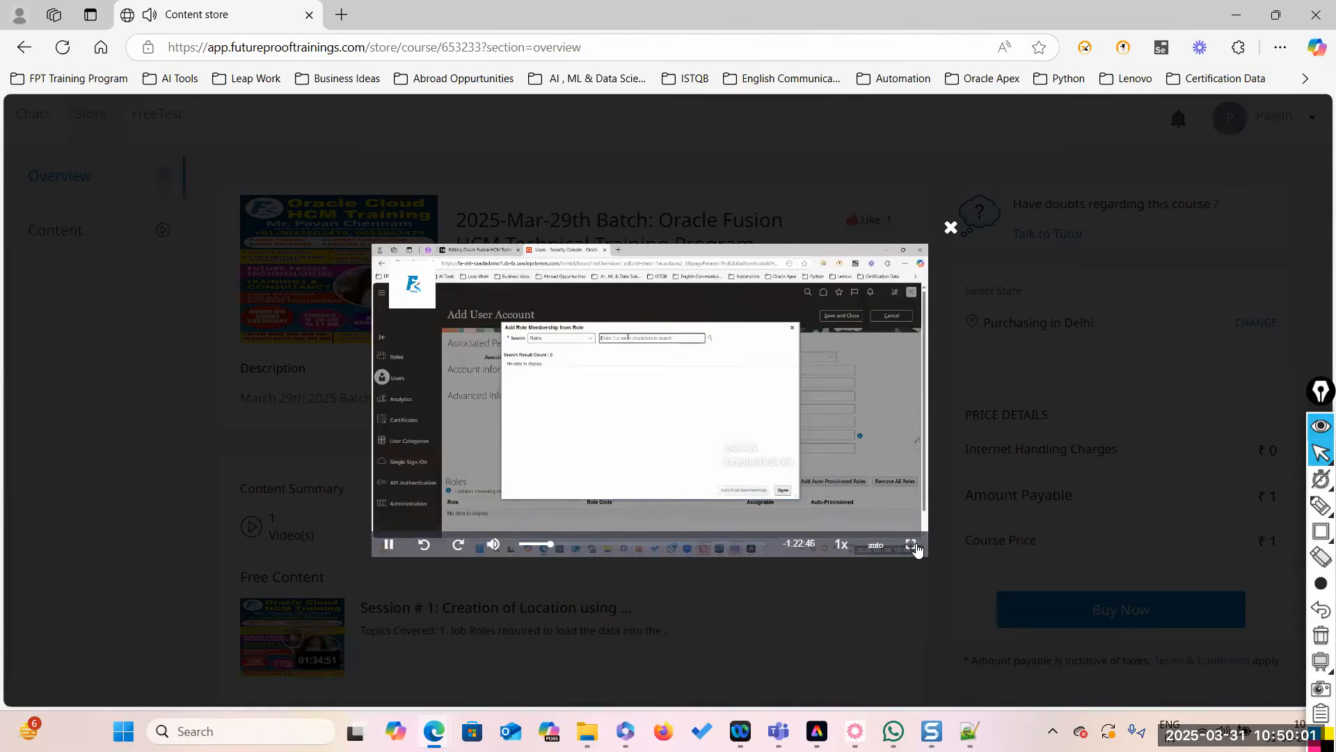
{"action": "left_click", "coordinate": [910, 544]}
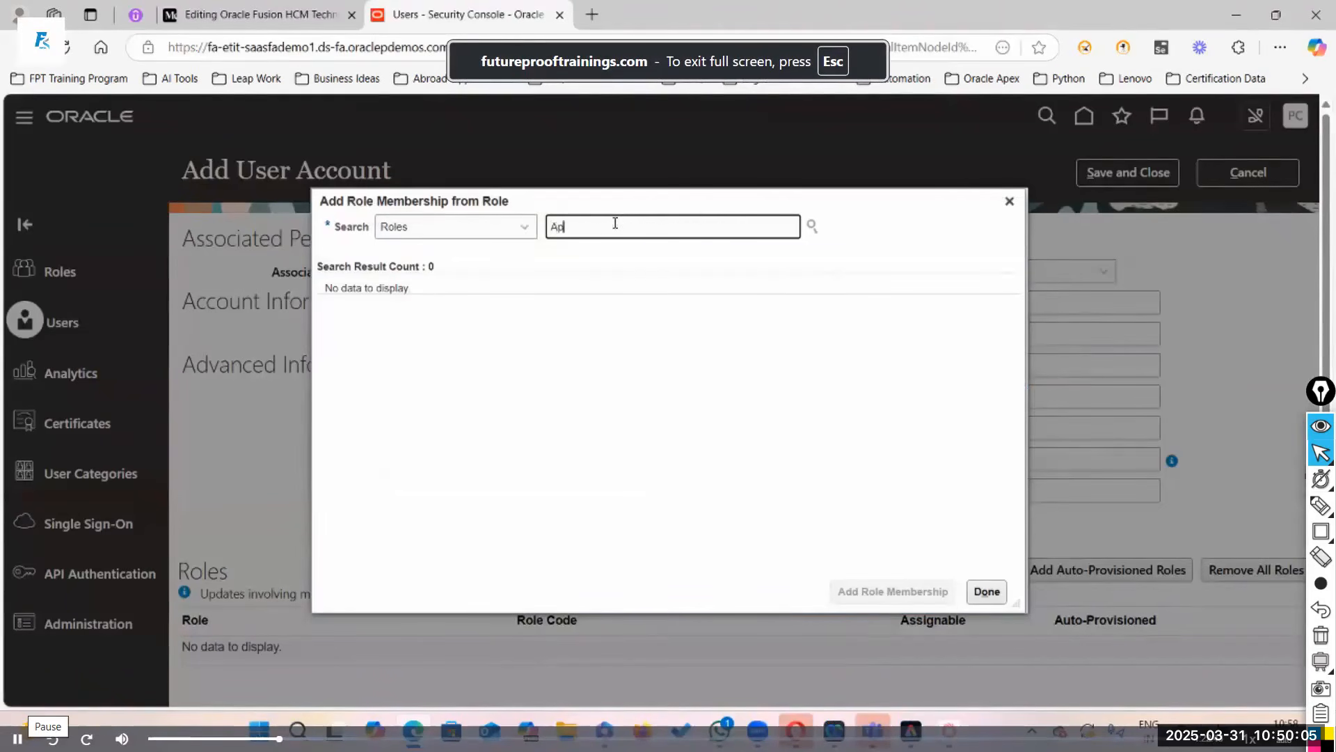
{"action": "left_click", "coordinate": [517, 572]}
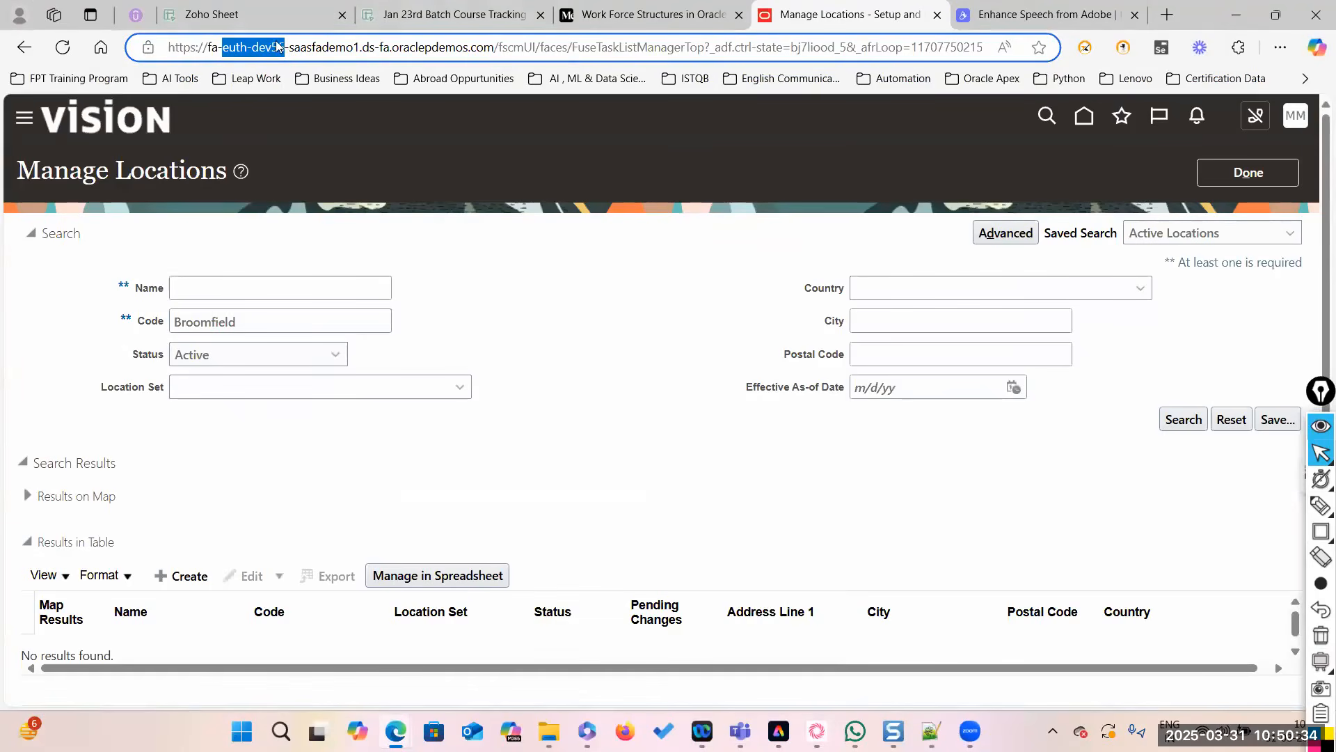
Go from the Work Force Structures article on Medium to the Future Proof Technologies profile and look through its list of articles.
{"action": "key", "text": "ctrl+shift+Tab"}
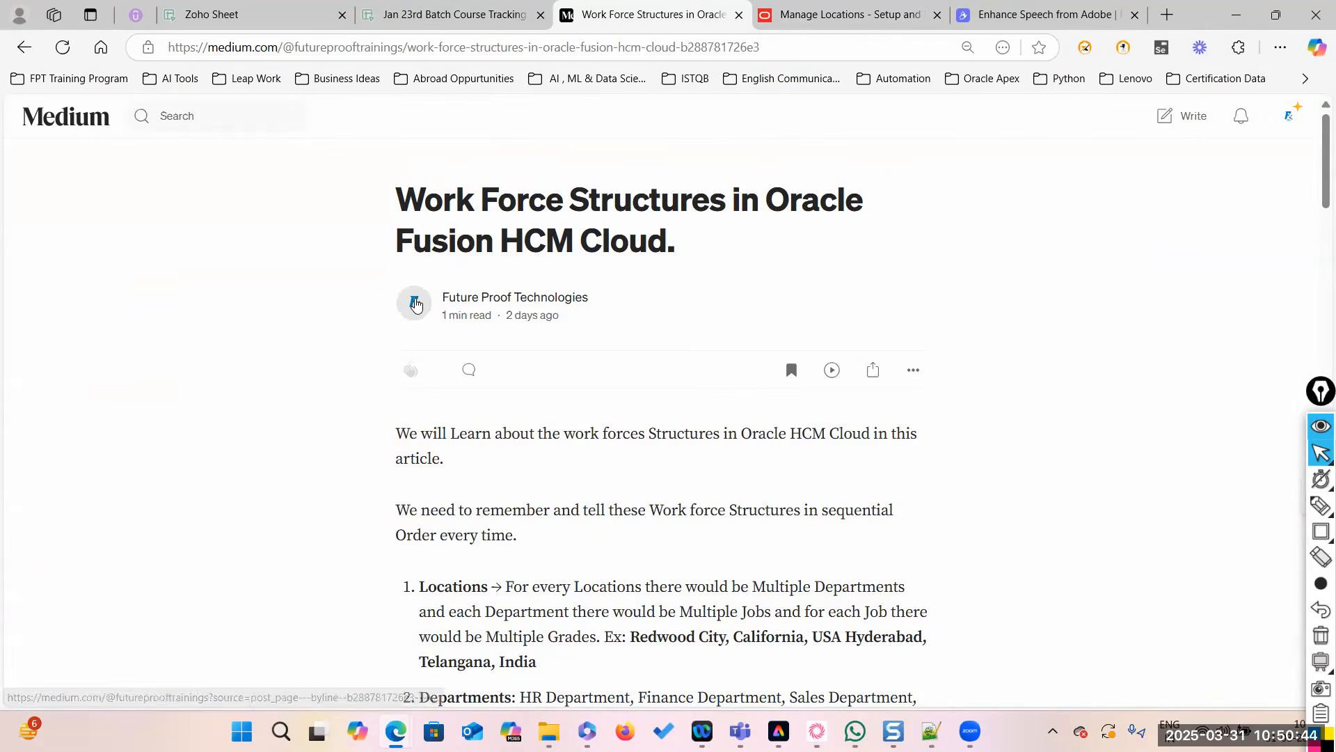
{"action": "left_click", "coordinate": [414, 302]}
{"action": "scroll", "coordinate": [682, 496], "scroll_direction": "down", "scroll_amount": 2}
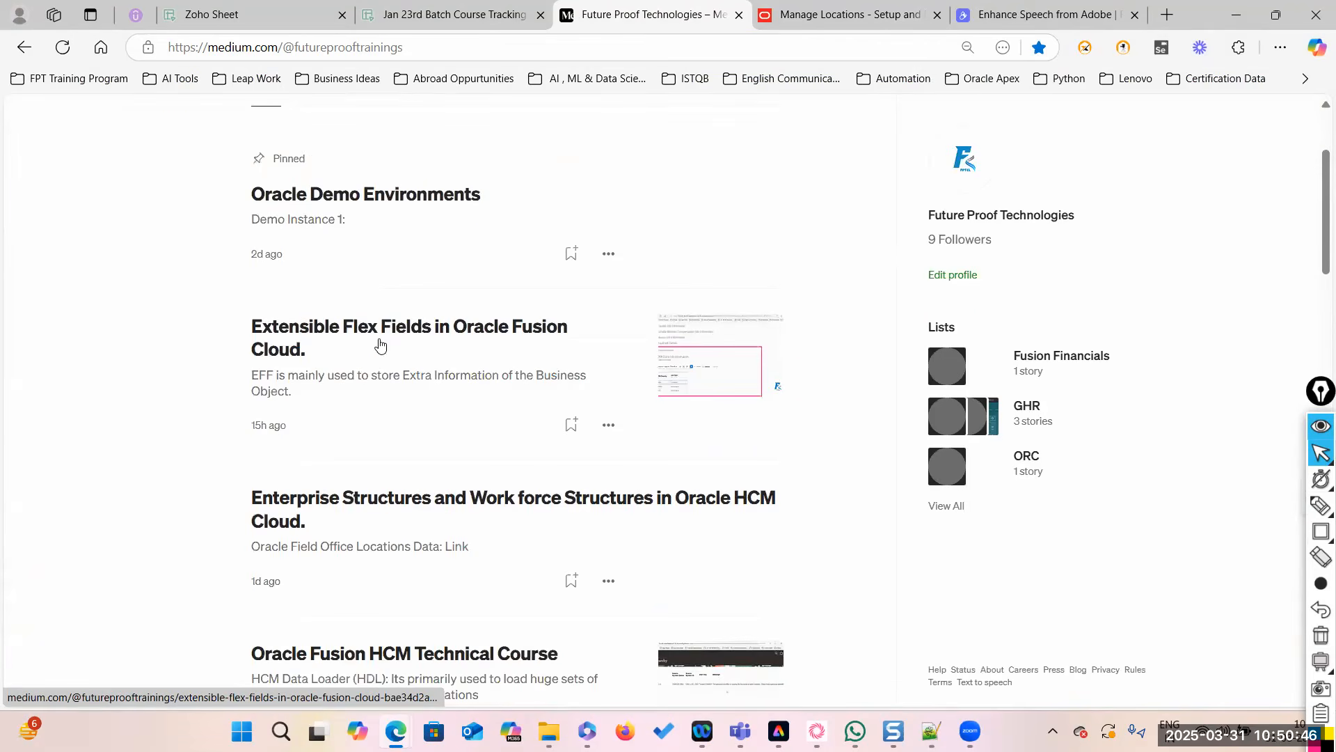
{"action": "scroll", "coordinate": [397, 362], "scroll_direction": "down", "scroll_amount": 3}
{"action": "scroll", "coordinate": [393, 369], "scroll_direction": "up", "scroll_amount": 3}
{"action": "scroll", "coordinate": [392, 369], "scroll_direction": "down", "scroll_amount": 8}
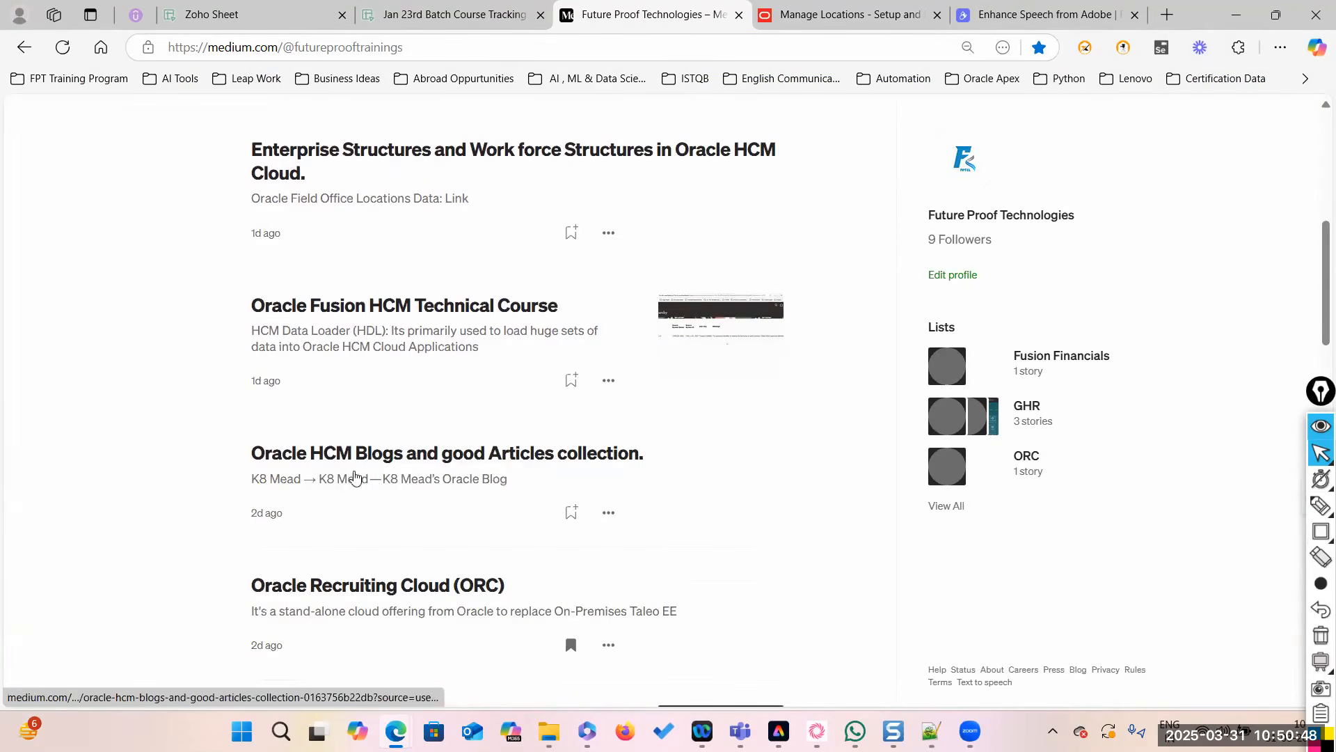
{"action": "scroll", "coordinate": [335, 405], "scroll_direction": "up", "scroll_amount": 2}
{"action": "scroll", "coordinate": [331, 424], "scroll_direction": "down", "scroll_amount": 3}
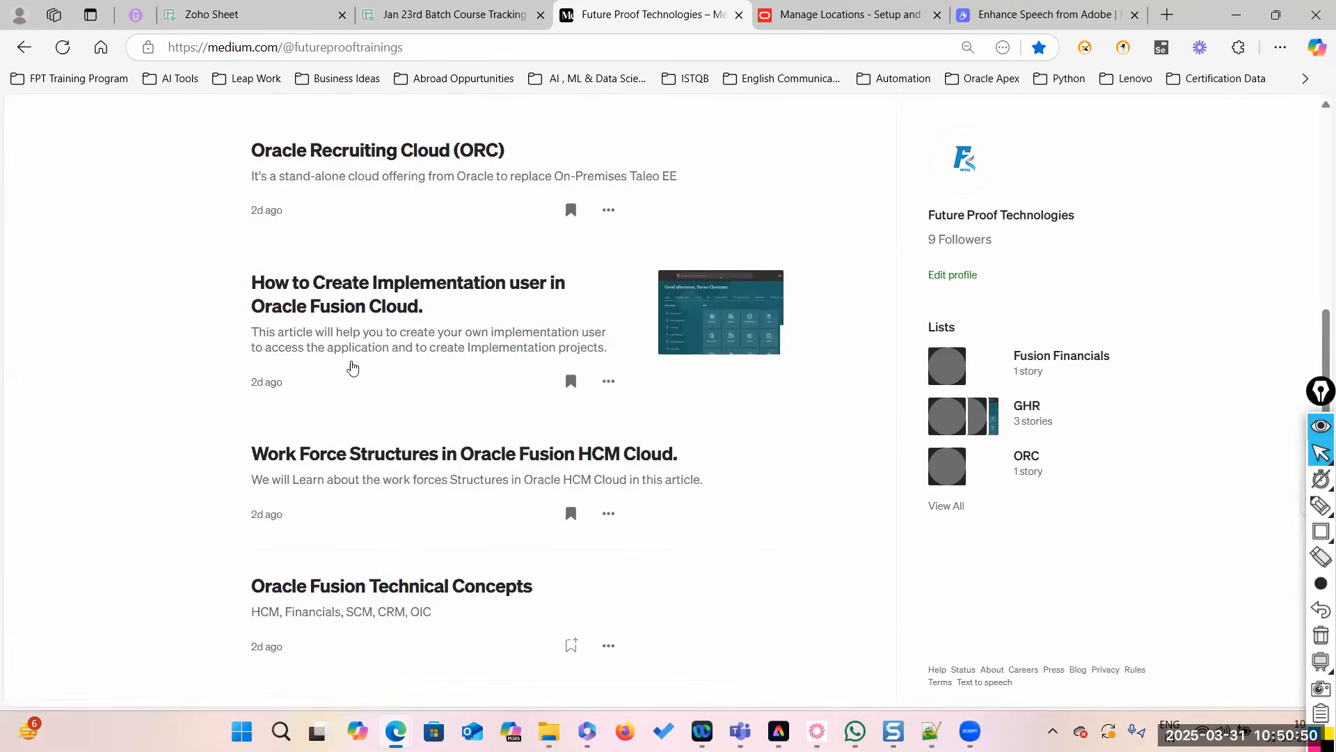
{"action": "scroll", "coordinate": [358, 390], "scroll_direction": "down", "scroll_amount": 3}
{"action": "scroll", "coordinate": [367, 418], "scroll_direction": "down", "scroll_amount": 3}
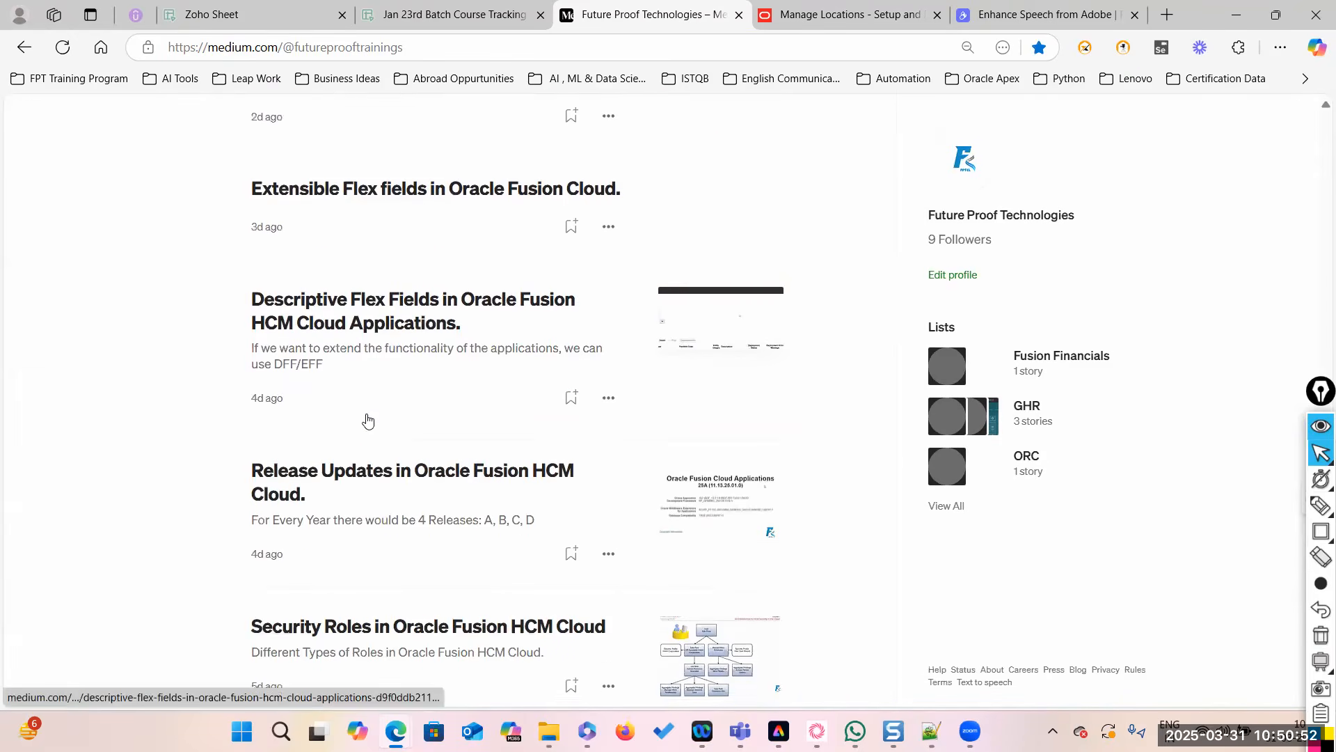
{"action": "scroll", "coordinate": [369, 390], "scroll_direction": "down", "scroll_amount": 3}
Open the article Release Updates in Oracle Fusion HCM Cloud and examine the POD details for Nokia and Kotak Mahindra Bank.
{"action": "left_click", "coordinate": [376, 231]}
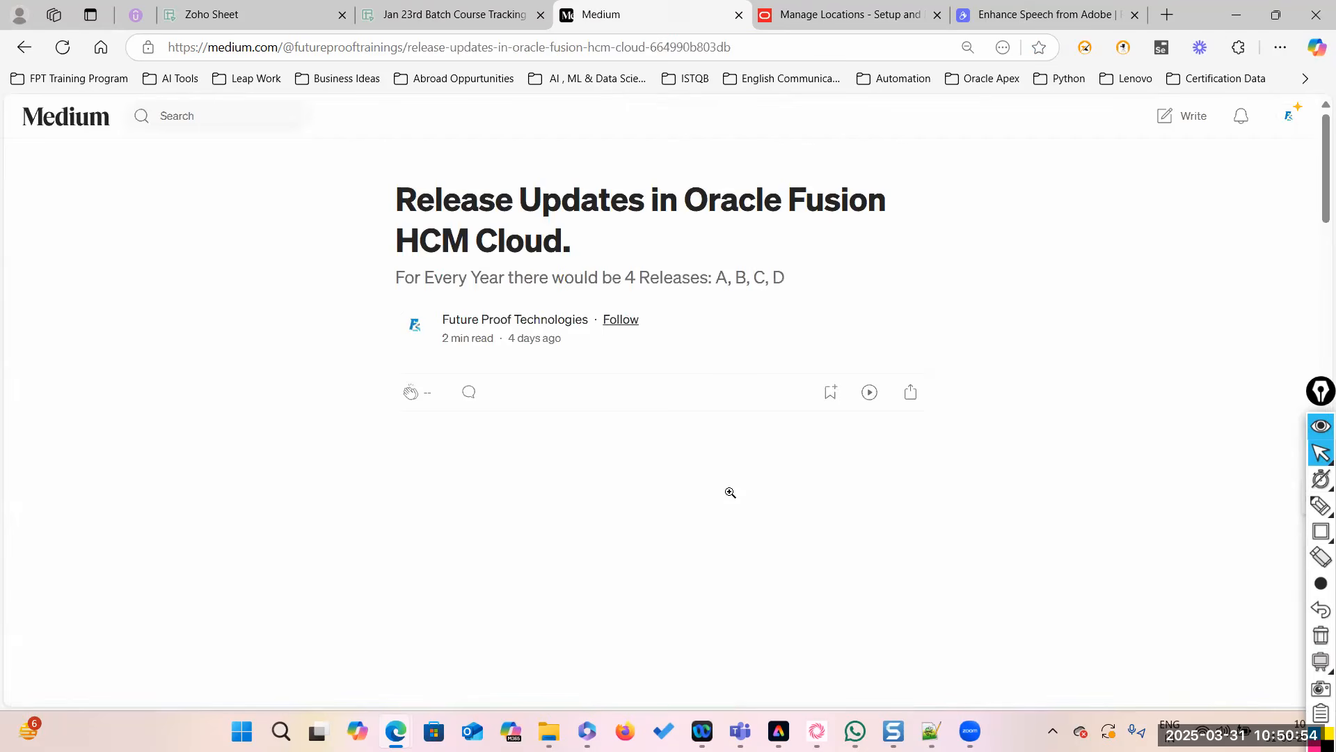
{"action": "scroll", "coordinate": [658, 501], "scroll_direction": "down", "scroll_amount": 8}
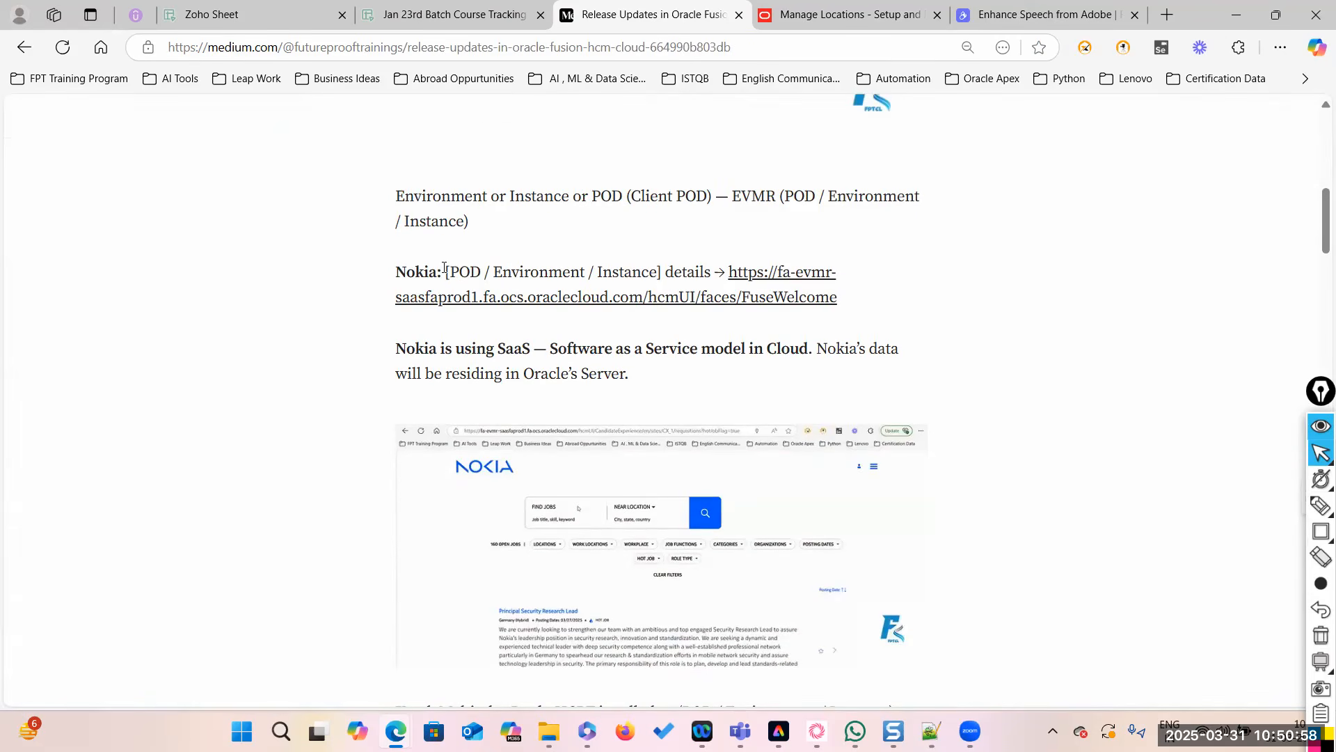
{"action": "scroll", "coordinate": [498, 418], "scroll_direction": "down", "scroll_amount": 5}
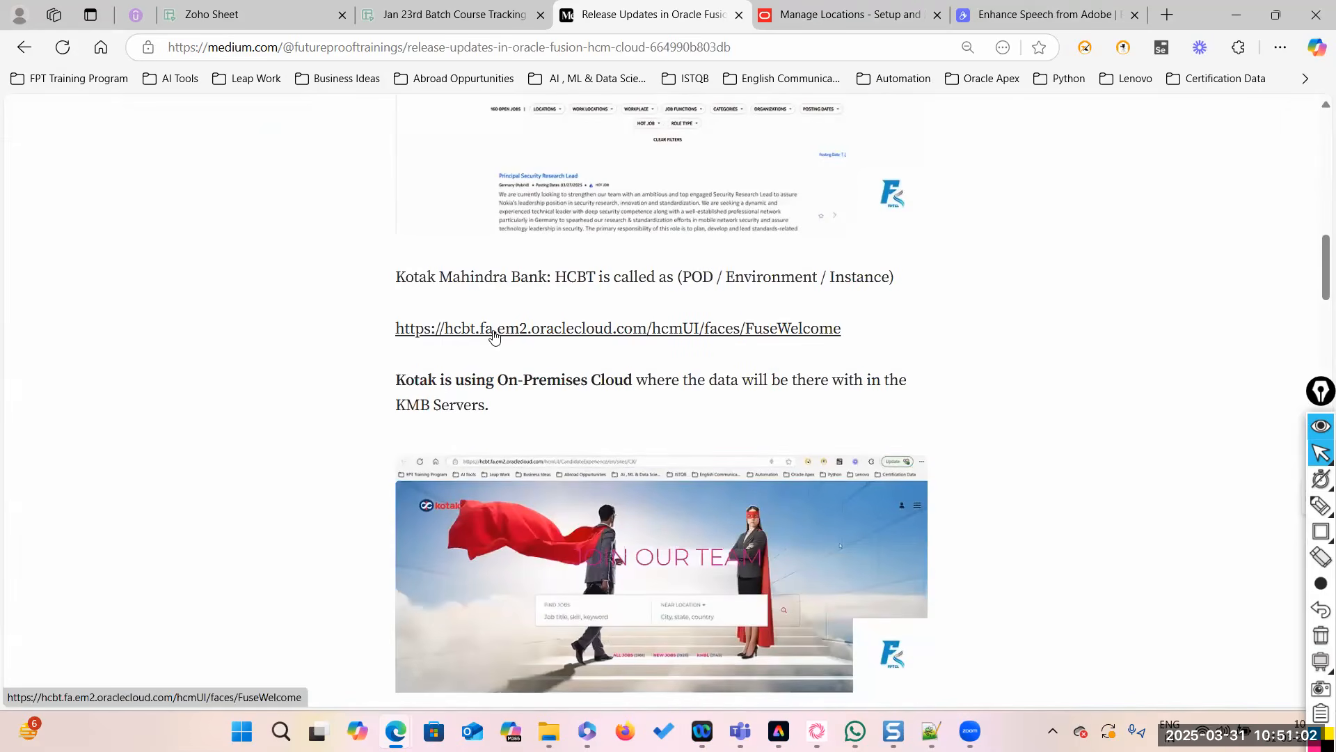
{"action": "scroll", "coordinate": [494, 334], "scroll_direction": "up", "scroll_amount": 4}
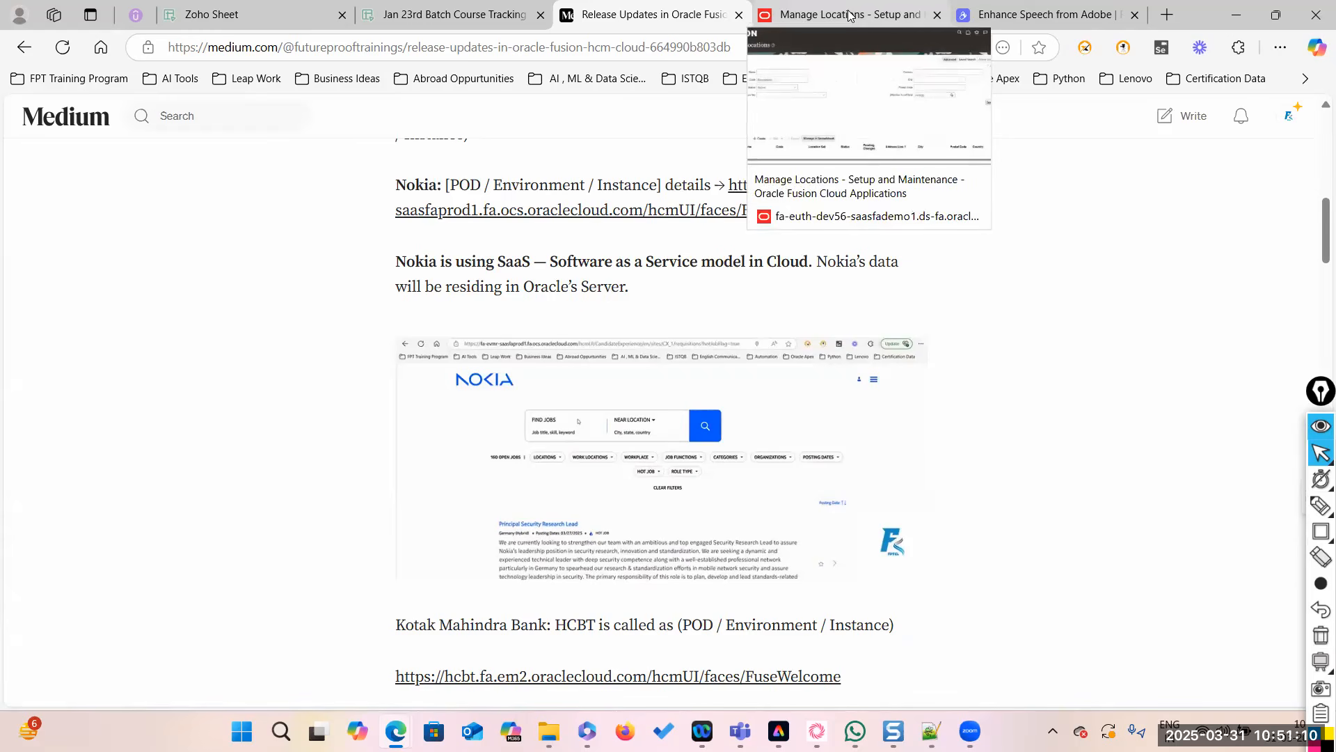
Return to Manage Locations in Oracle Fusion, close it and the task search, and go to the application home page.
{"action": "left_click", "coordinate": [804, 18]}
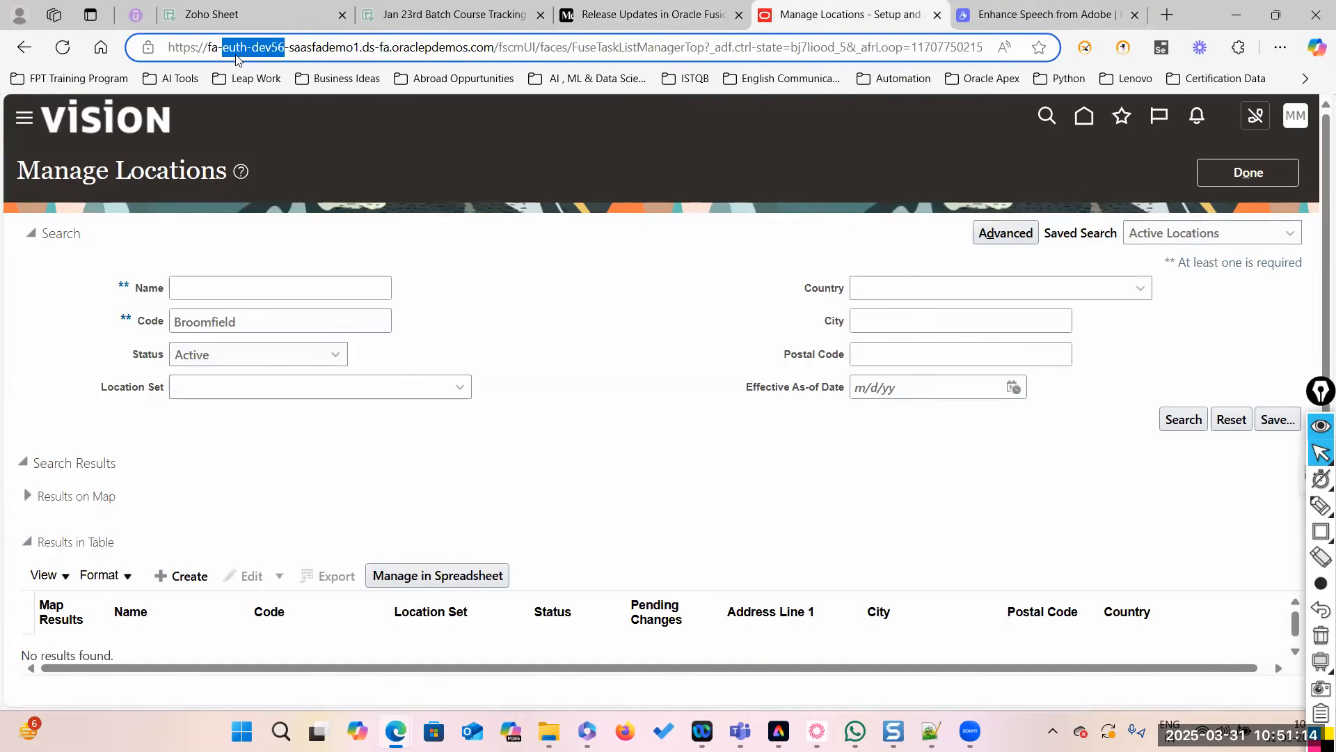
{"action": "double_click", "coordinate": [289, 318]}
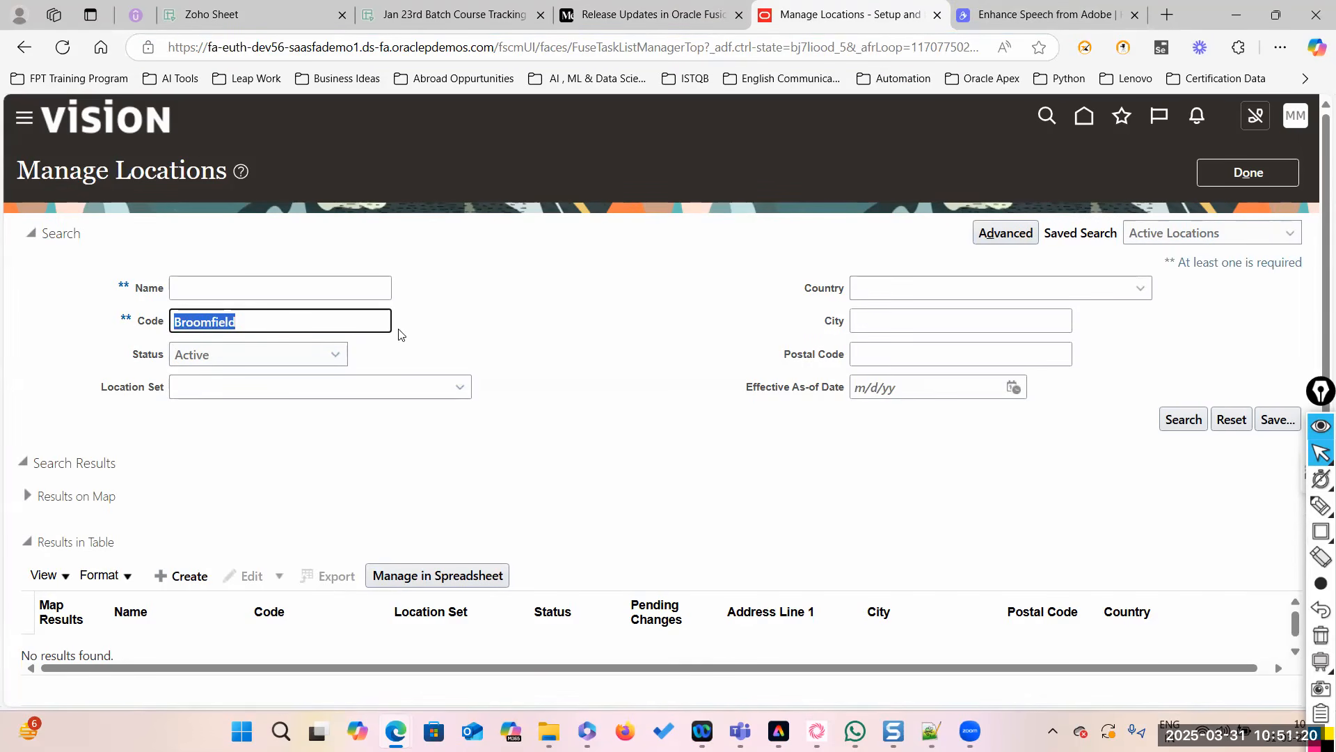
{"action": "left_click", "coordinate": [535, 292]}
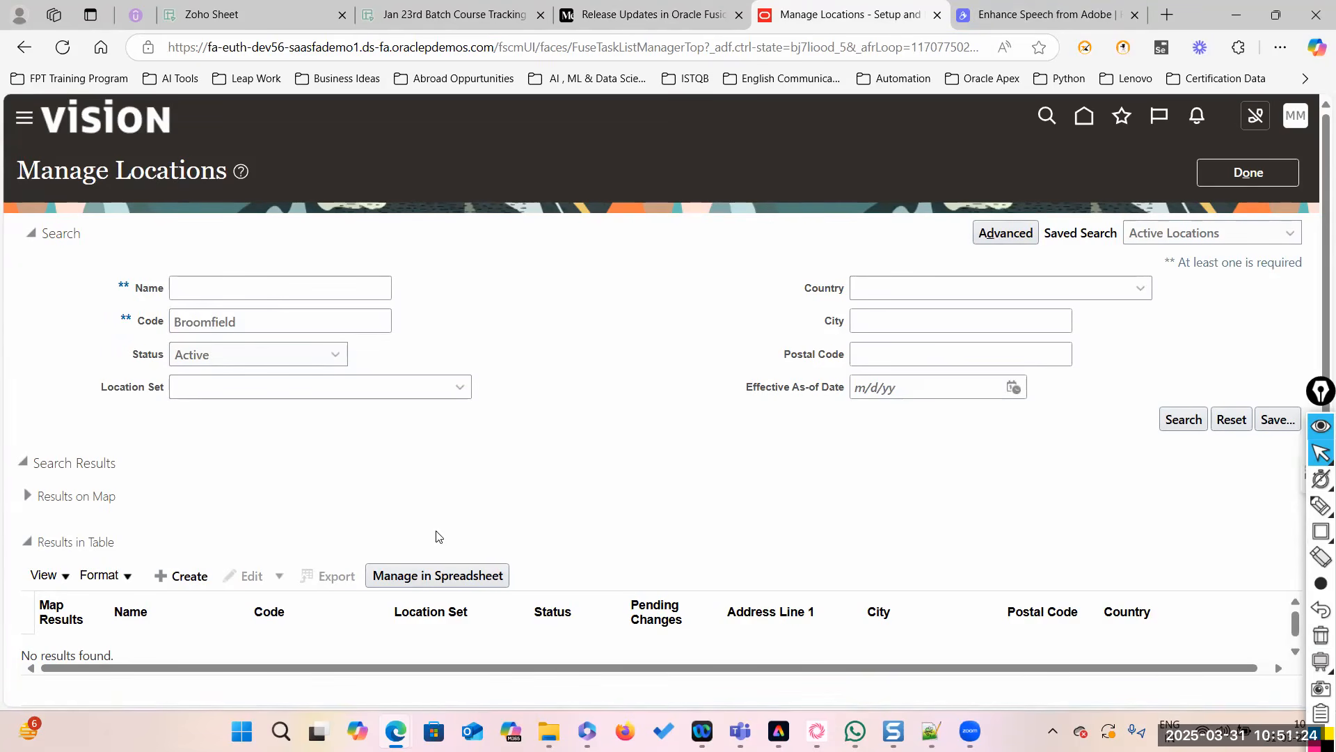
{"action": "left_click", "coordinate": [1263, 179]}
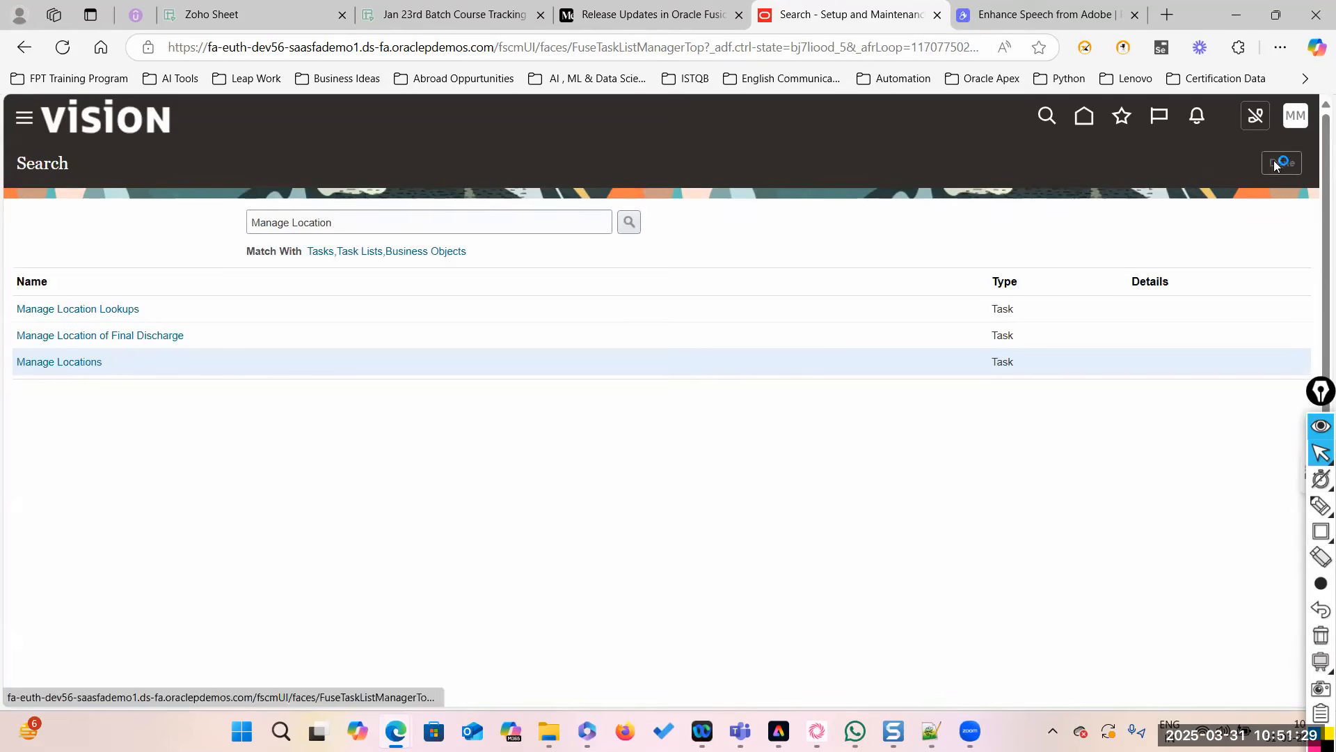
{"action": "left_click", "coordinate": [1274, 161]}
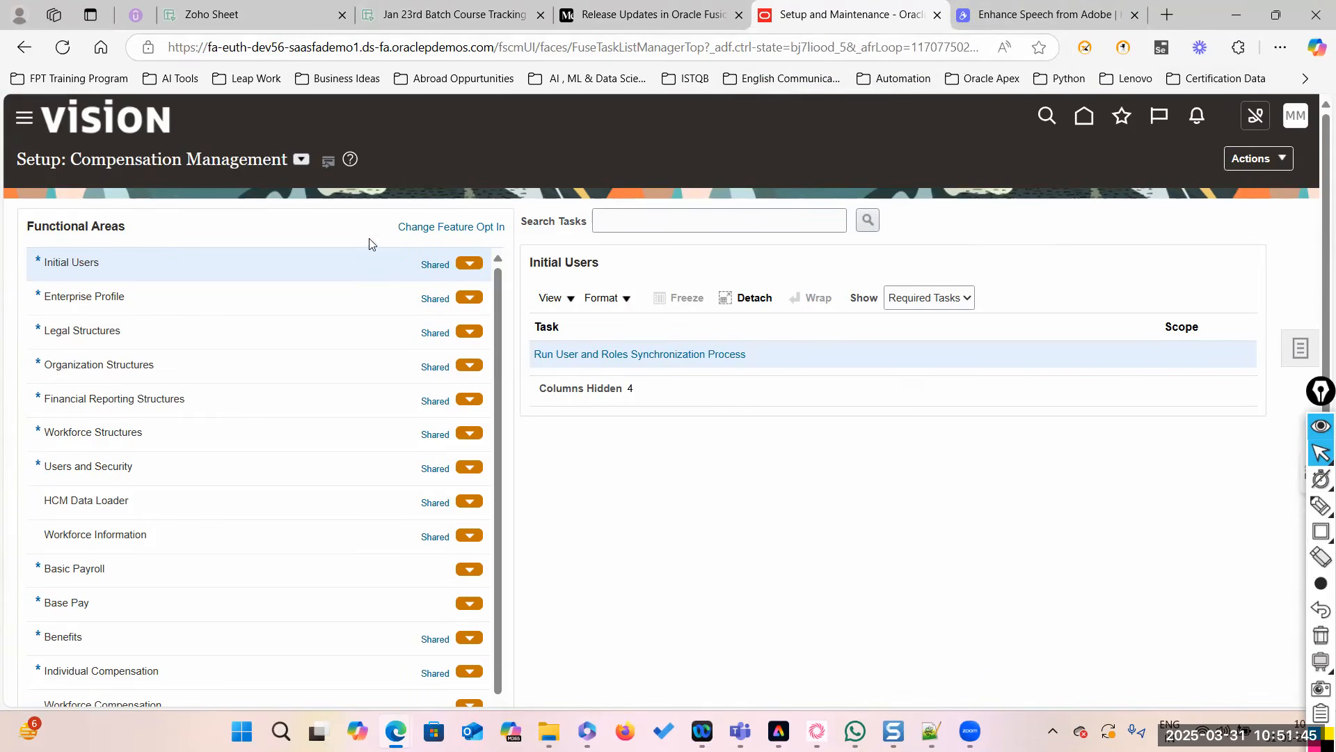
{"action": "left_click", "coordinate": [1085, 116]}
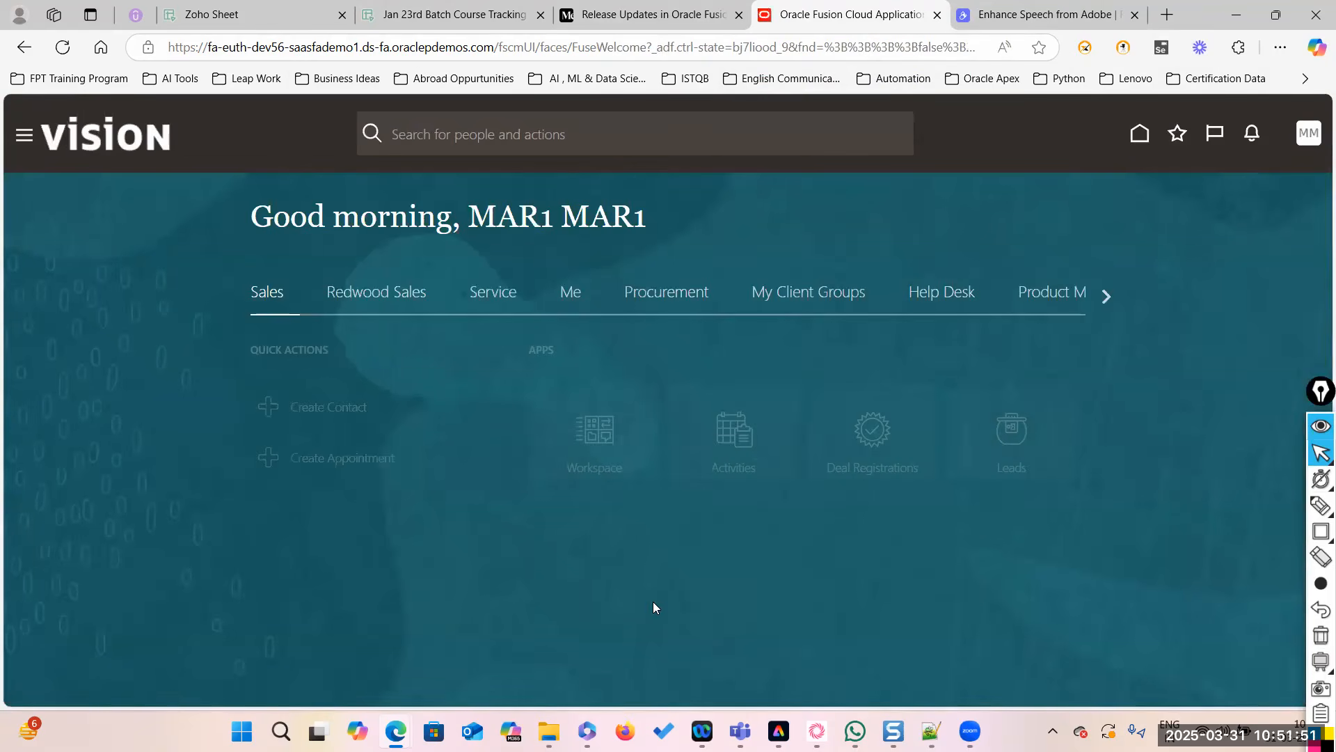
Switch to File Explorer and look through the FutureProof folder and the contents of drives F: and E:.
{"action": "key", "text": "alt+Tab"}
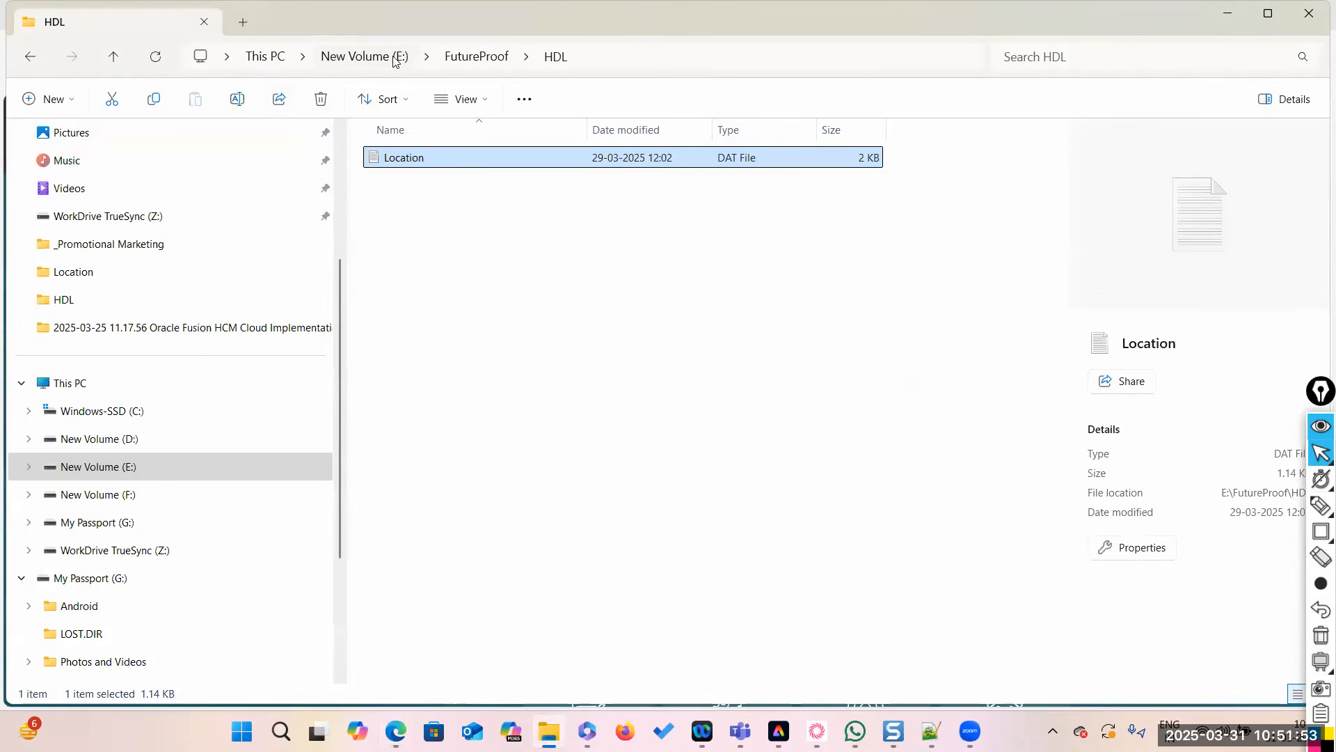
{"action": "left_click", "coordinate": [449, 59]}
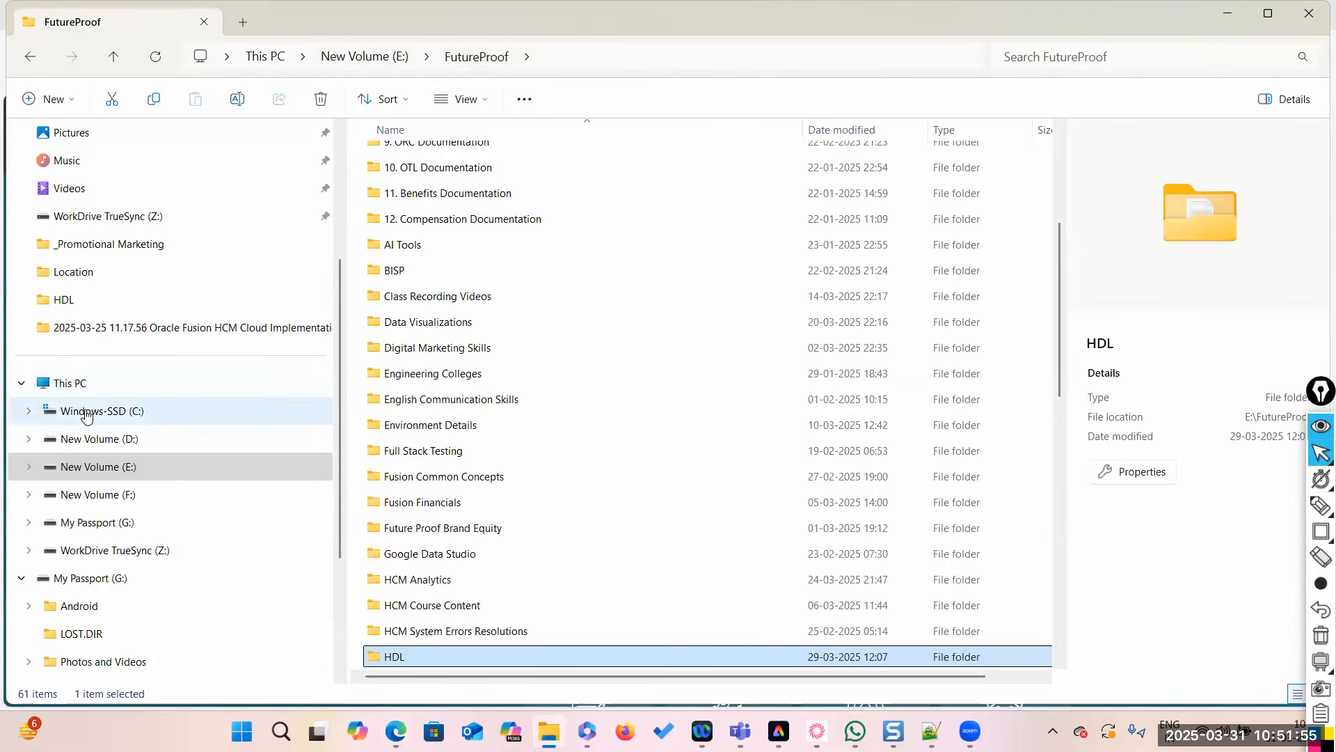
{"action": "left_click", "coordinate": [248, 494]}
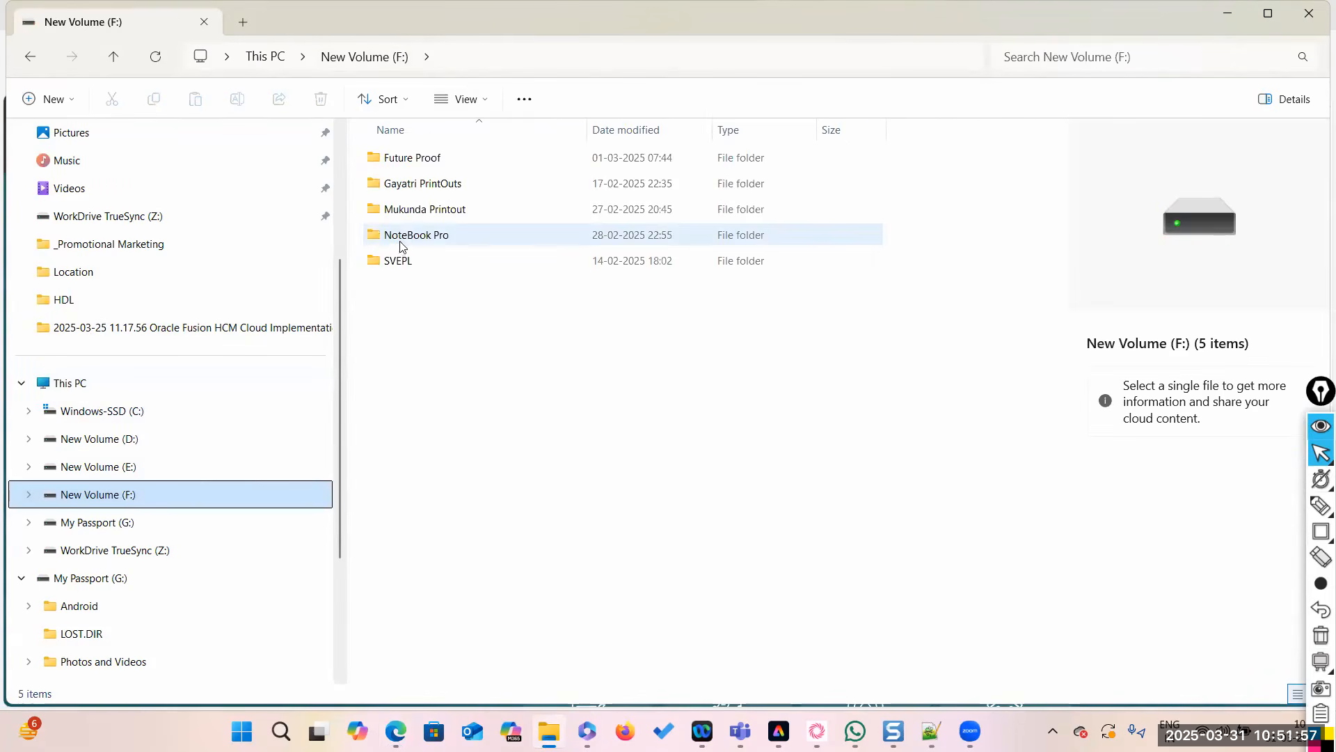
{"action": "left_click", "coordinate": [98, 467]}
{"action": "scroll", "coordinate": [456, 498], "scroll_direction": "down", "scroll_amount": 4}
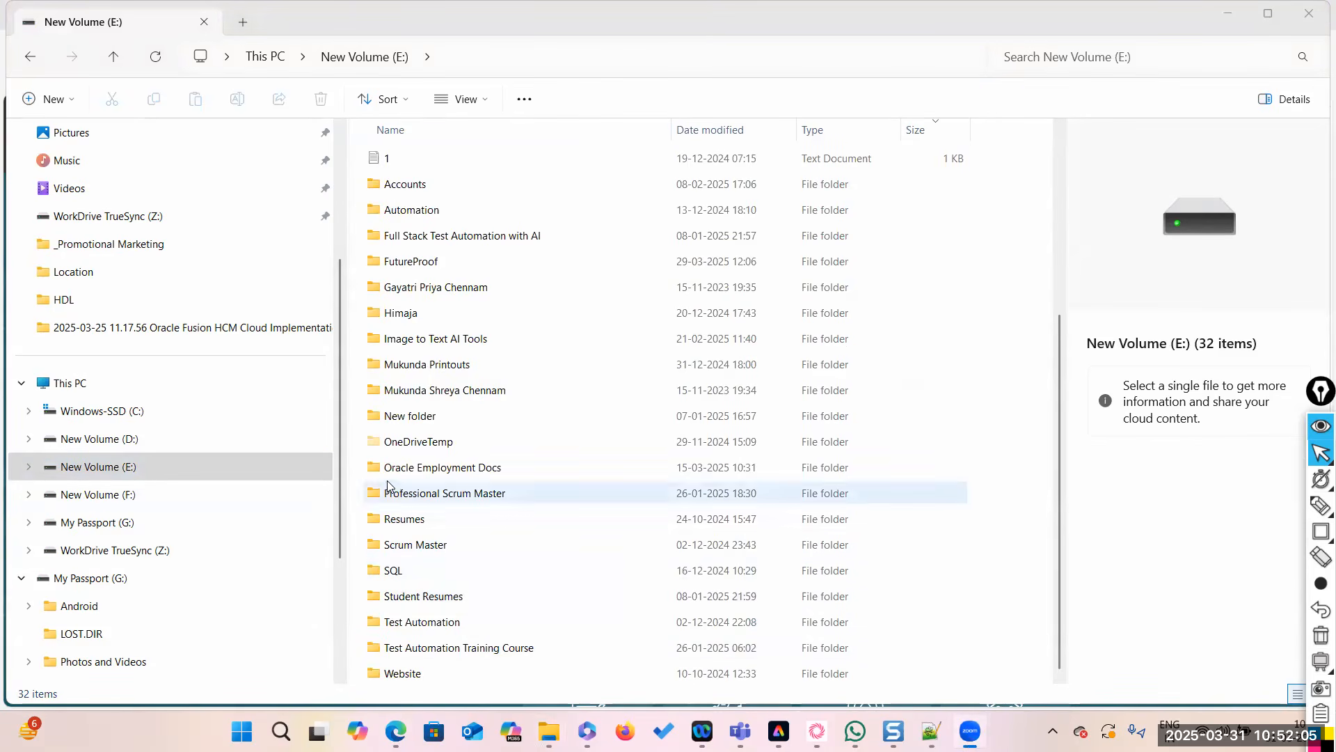
{"action": "scroll", "coordinate": [418, 542], "scroll_direction": "up", "scroll_amount": 2}
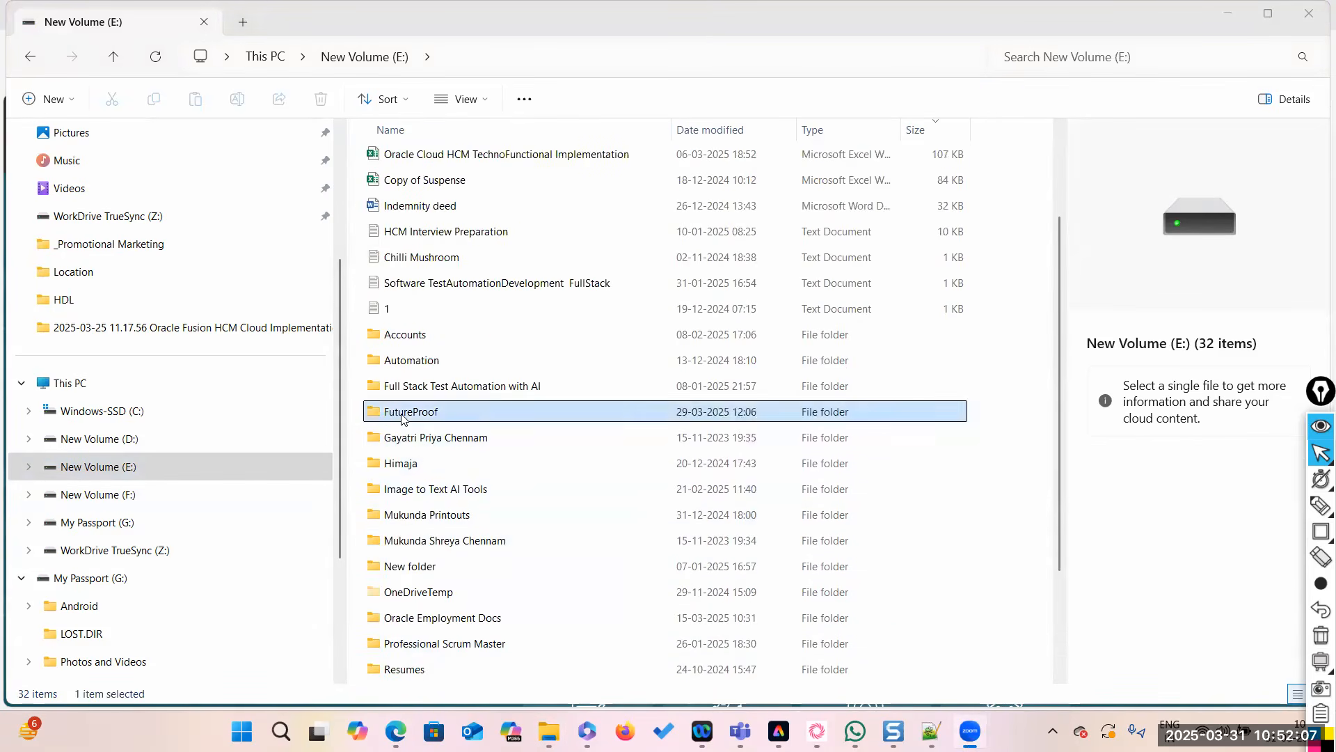
Look through the FutureProof folder on drive E: and its HDL subfolder for the HDL material.
{"action": "double_click", "coordinate": [411, 411]}
{"action": "scroll", "coordinate": [415, 567], "scroll_direction": "down", "scroll_amount": 5}
{"action": "scroll", "coordinate": [413, 568], "scroll_direction": "down", "scroll_amount": 9}
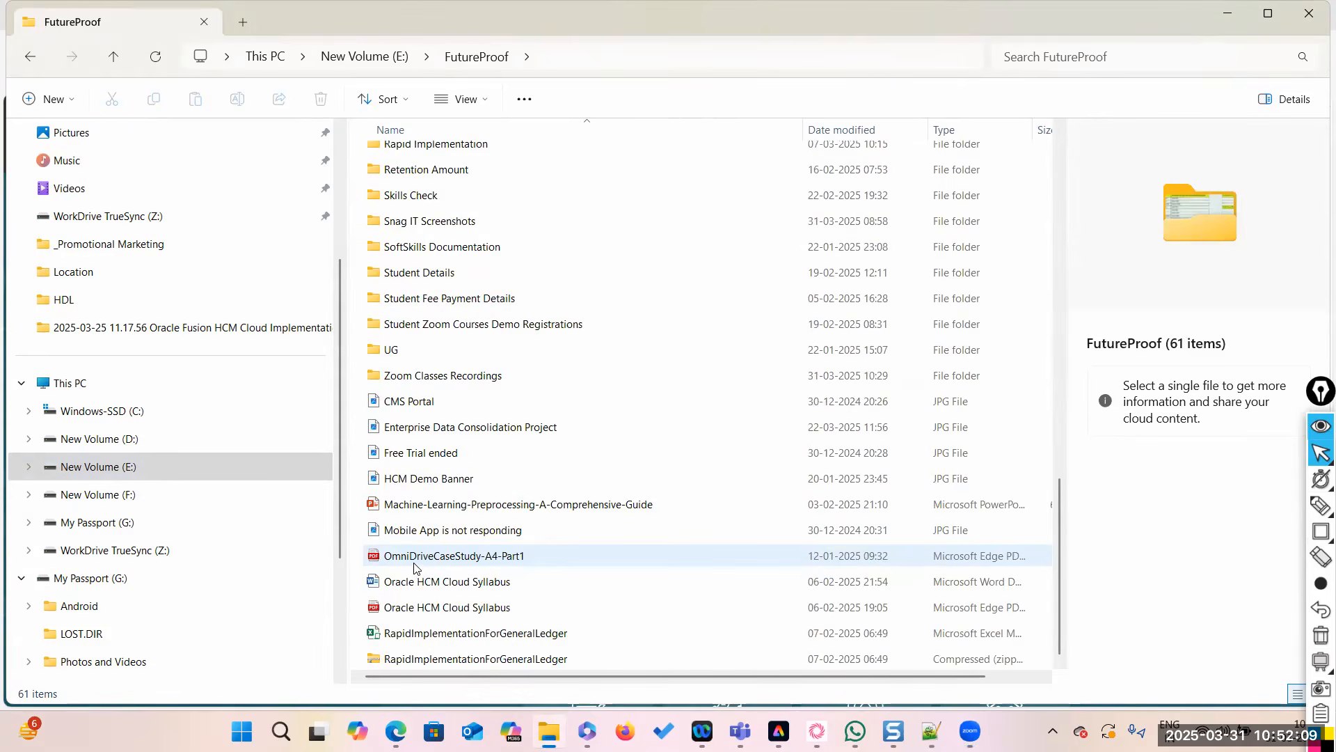
{"action": "scroll", "coordinate": [414, 567], "scroll_direction": "up", "scroll_amount": 6}
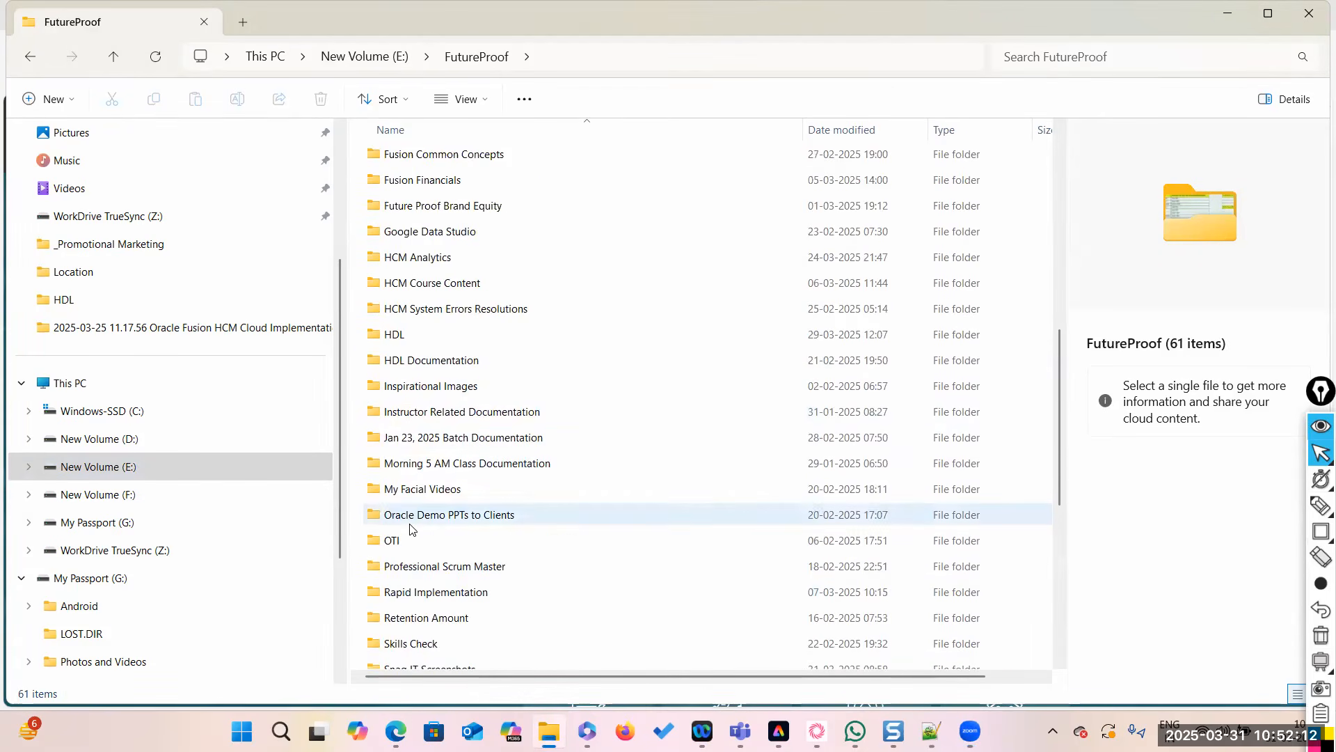
{"action": "double_click", "coordinate": [386, 337]}
{"action": "left_click", "coordinate": [452, 55]}
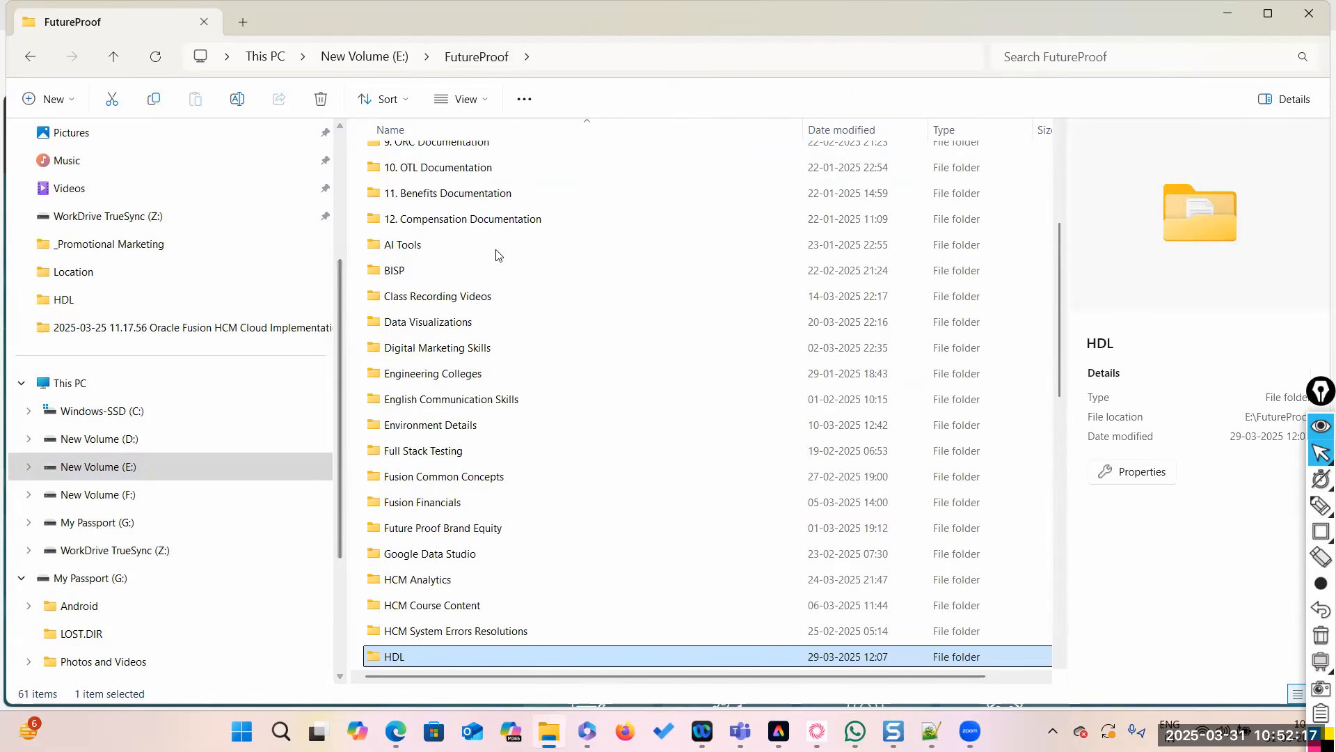
{"action": "scroll", "coordinate": [409, 487], "scroll_direction": "down", "scroll_amount": 2}
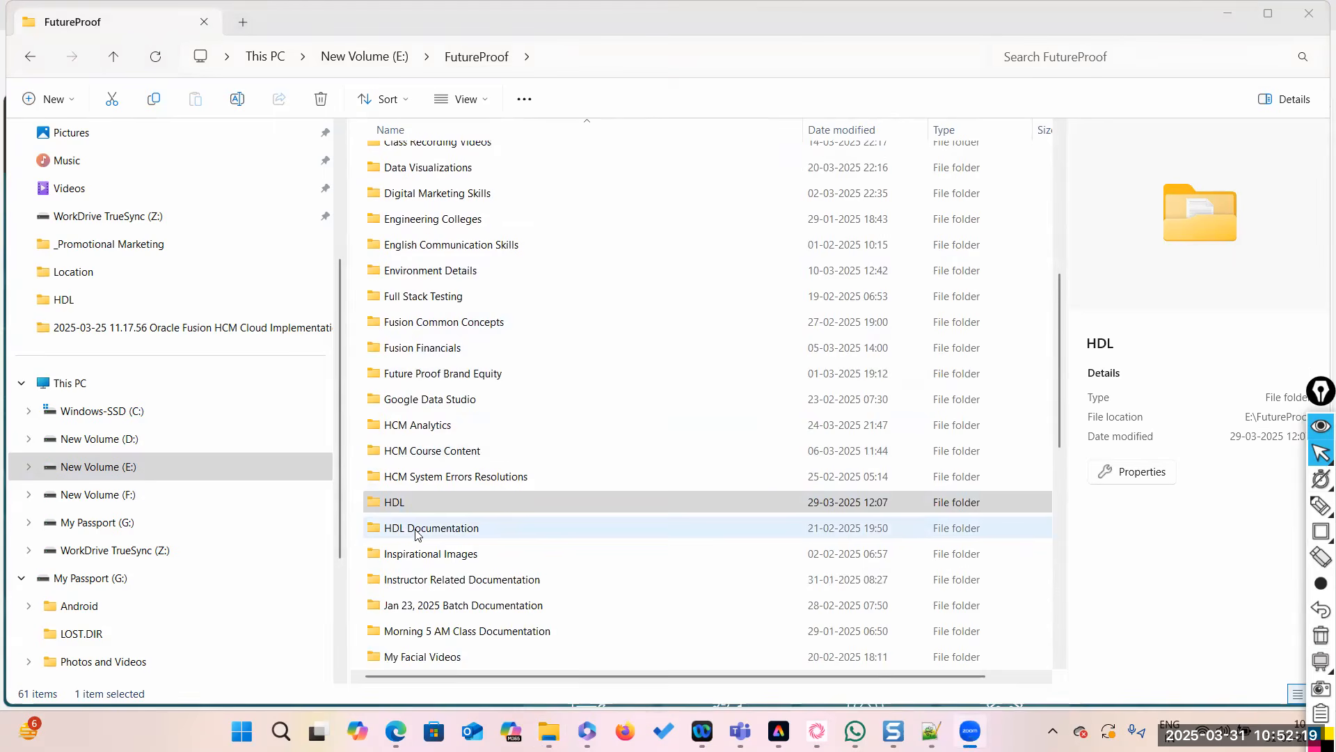
Open the HDL folder inside Oracle Knowledge Base on drive D:.
{"action": "left_click", "coordinate": [87, 440]}
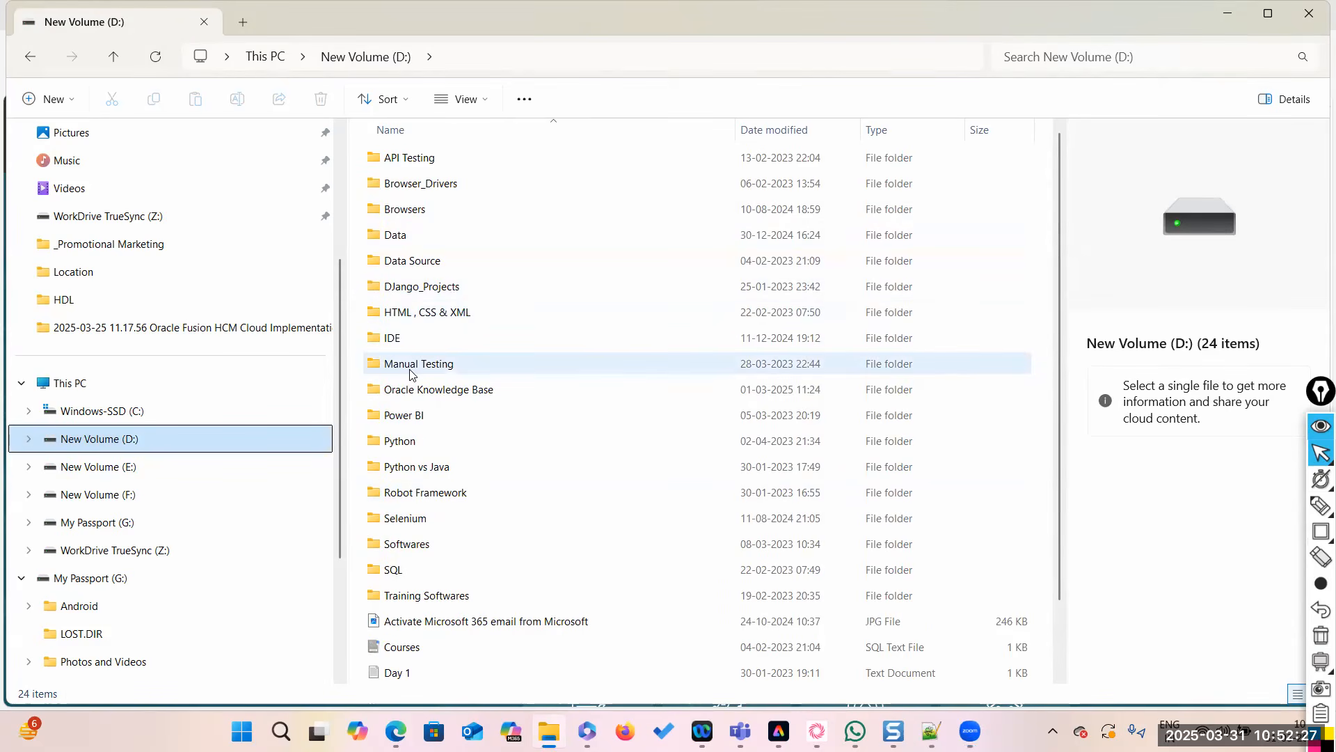
{"action": "double_click", "coordinate": [421, 391]}
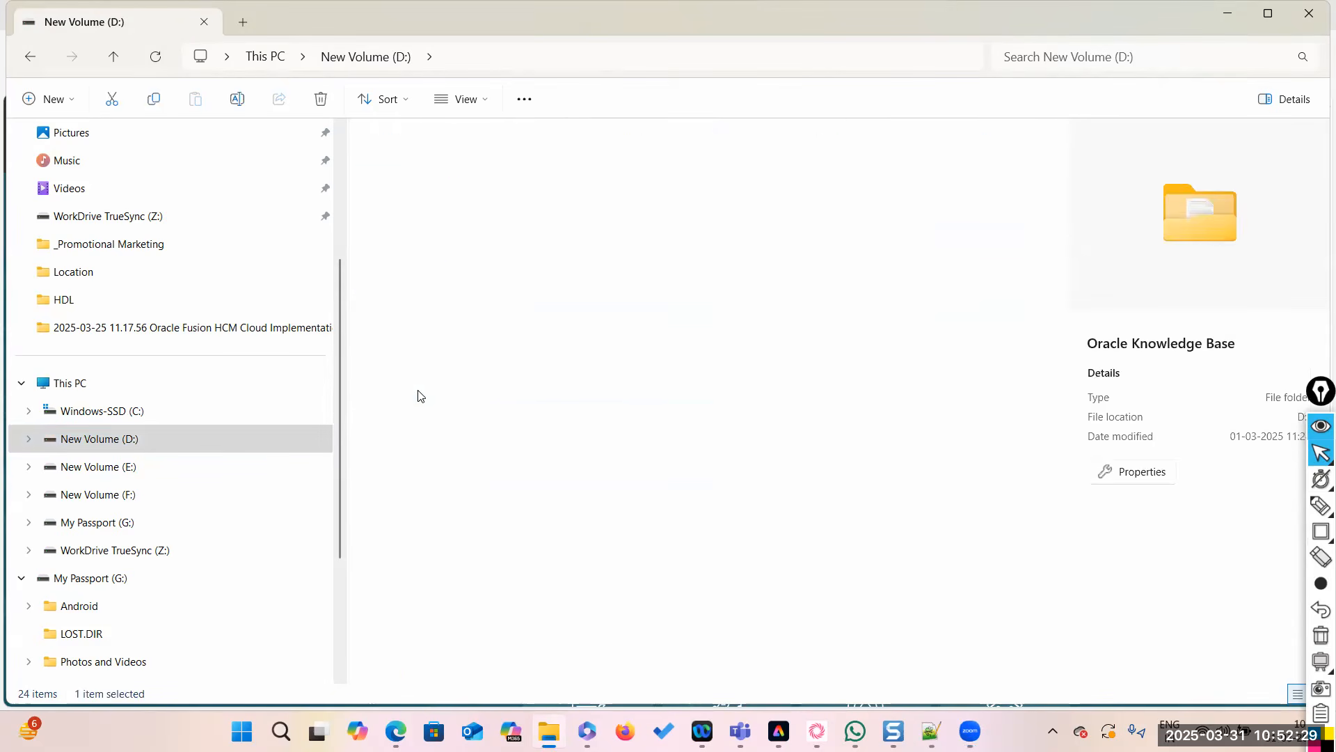
{"action": "double_click", "coordinate": [391, 363]}
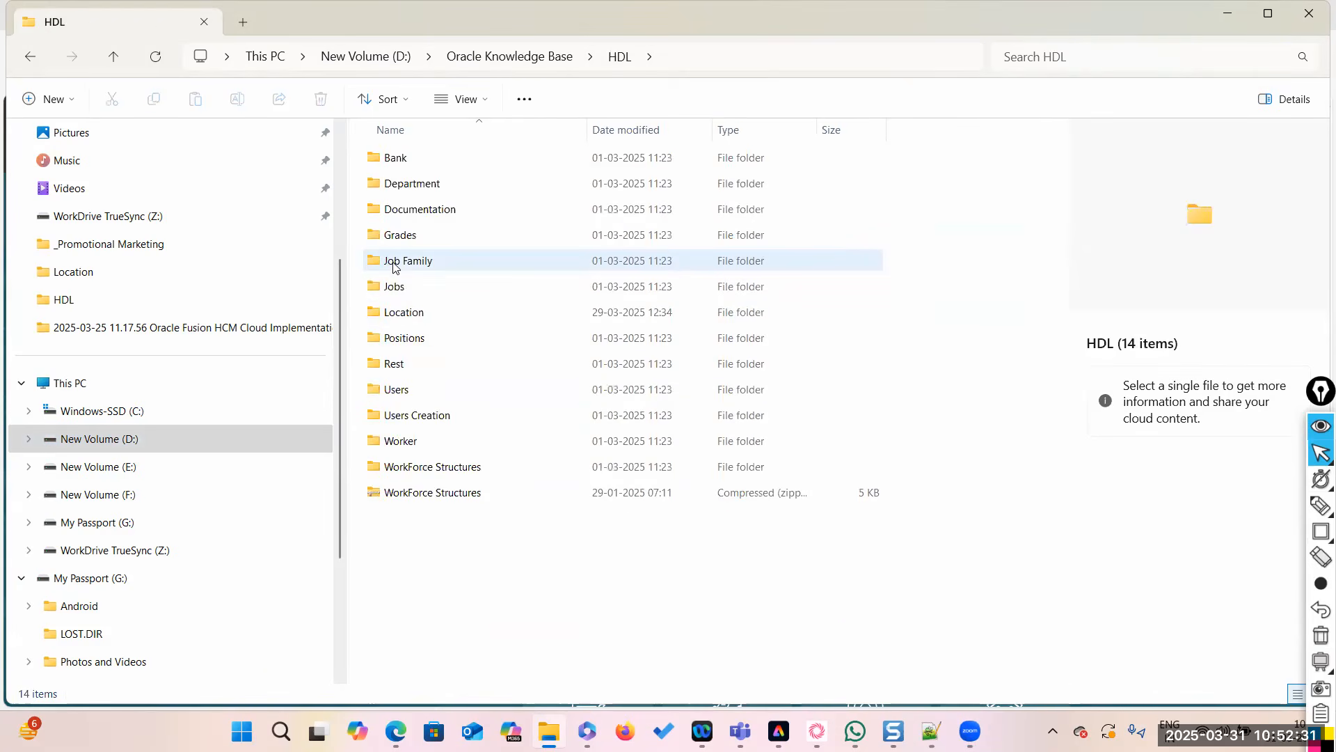
Open the Location folder inside HDL and delete the zipped files Location.dat and Location_1.dat.
{"action": "double_click", "coordinate": [391, 314]}
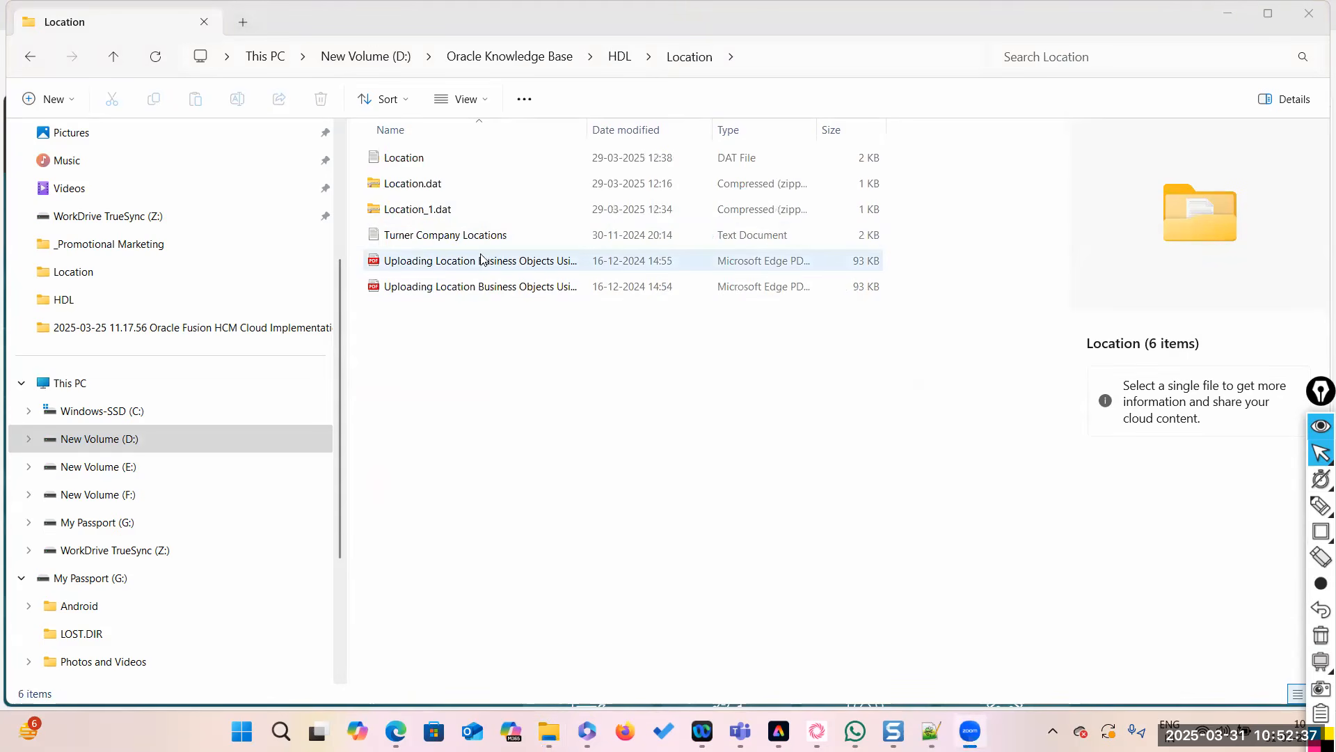
{"action": "left_click", "coordinate": [452, 187]}
{"action": "key", "text": "shift+Down"}
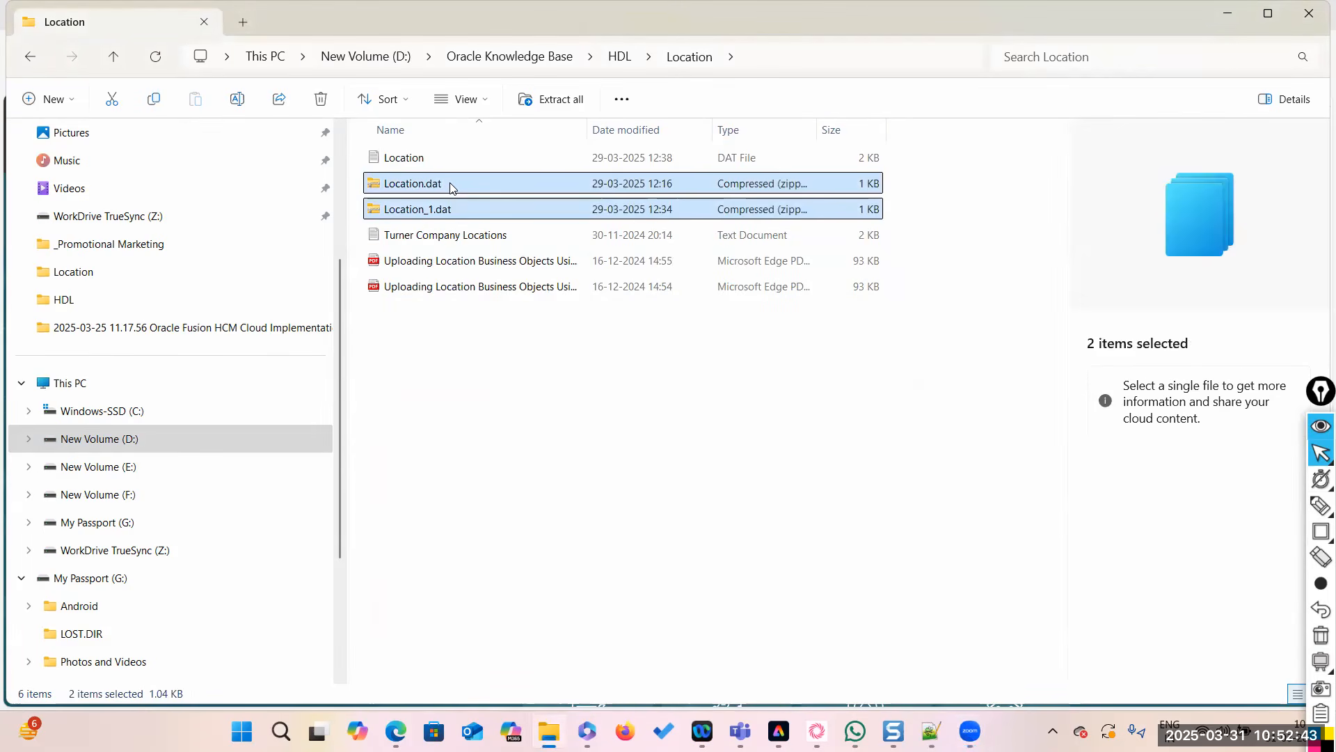
{"action": "key", "text": "Delete"}
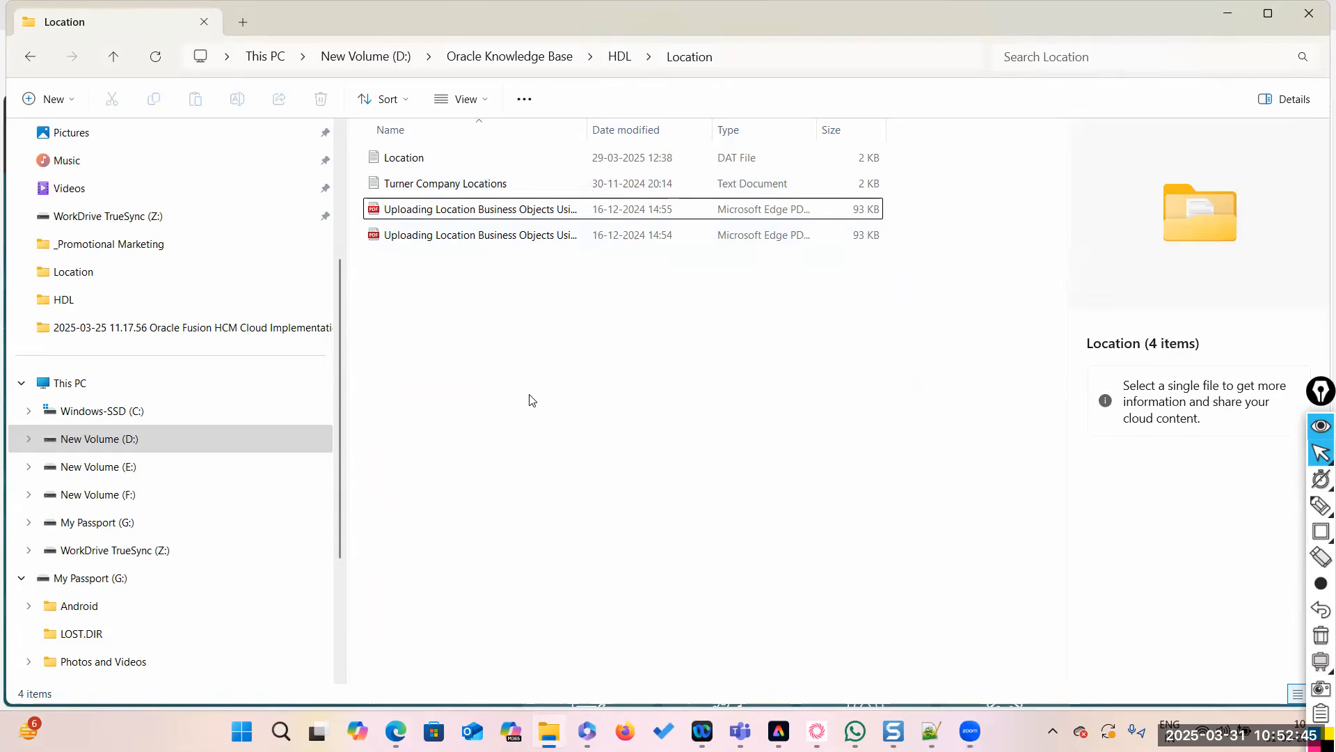
Open the Location DAT file in Notepad++ to review its METADATA and MERGE lines, and close the editor.
{"action": "left_click", "coordinate": [449, 168]}
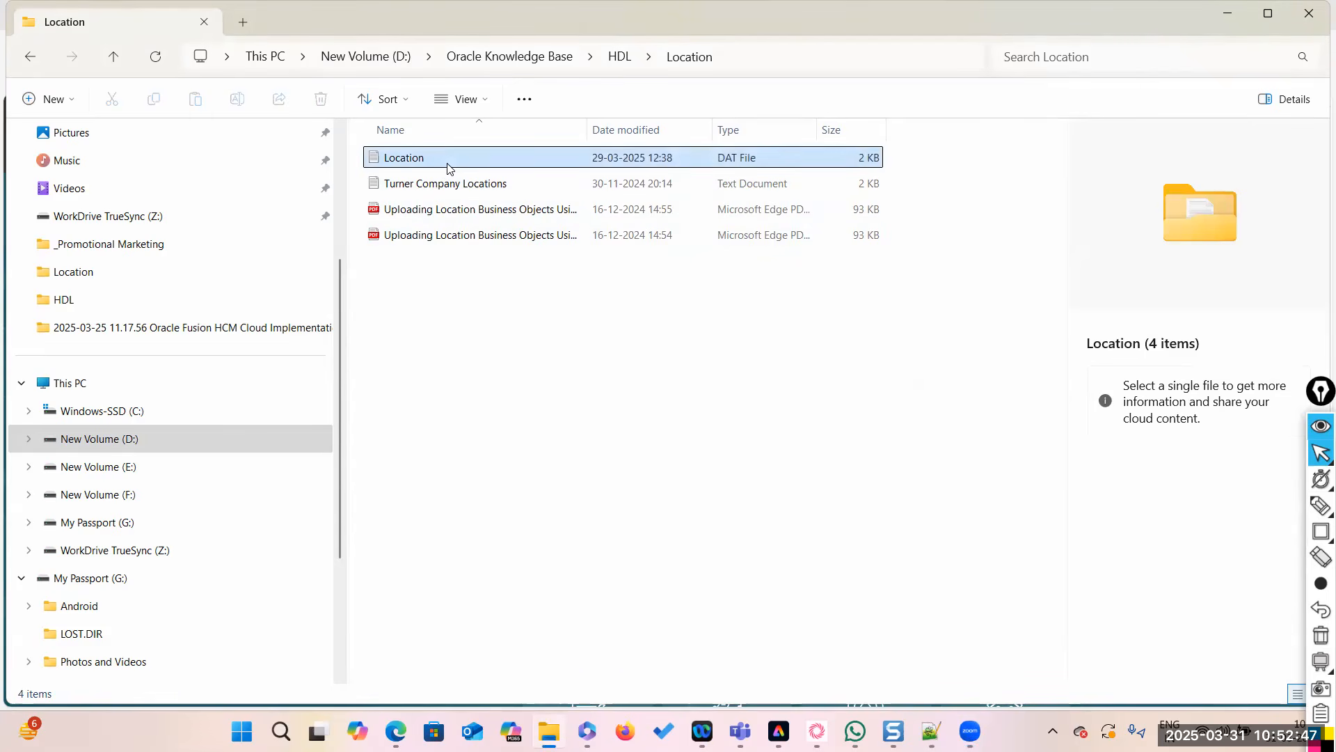
{"action": "right_click", "coordinate": [452, 159]}
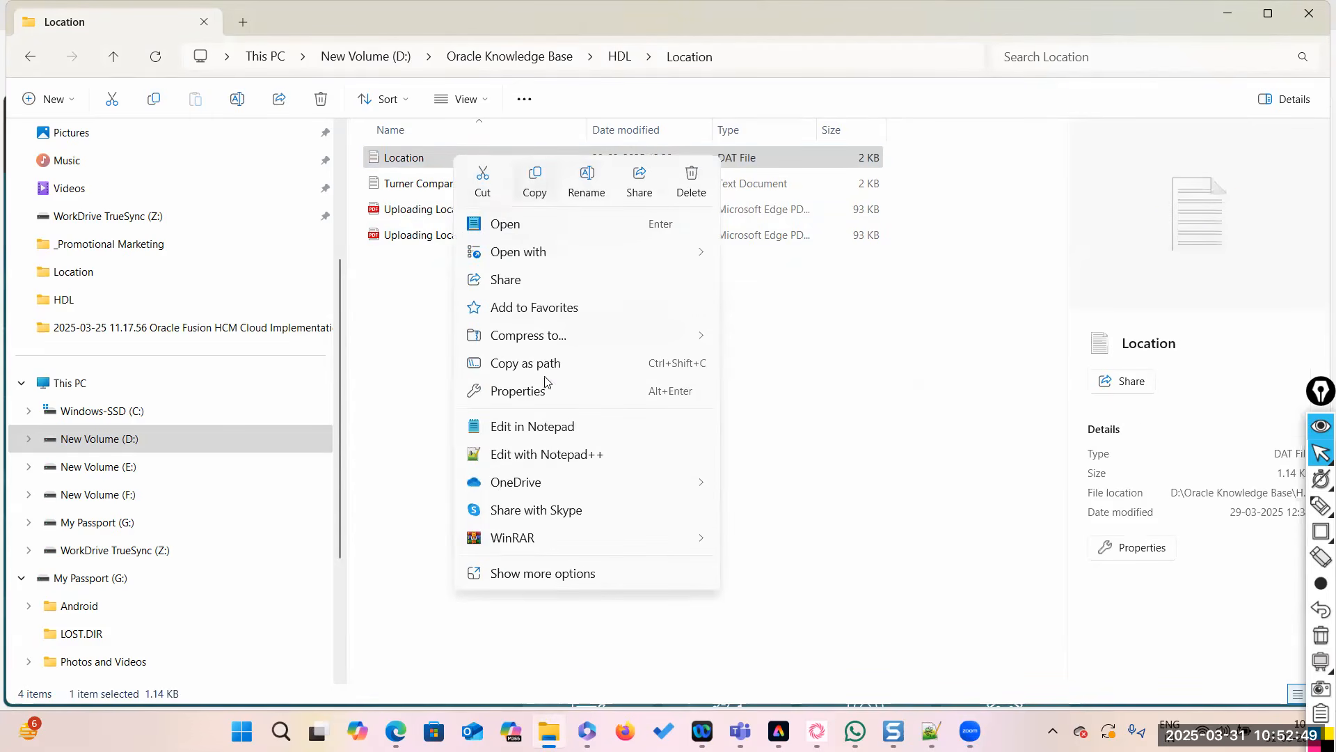
{"action": "left_click", "coordinate": [560, 454]}
{"action": "left_click", "coordinate": [569, 207]}
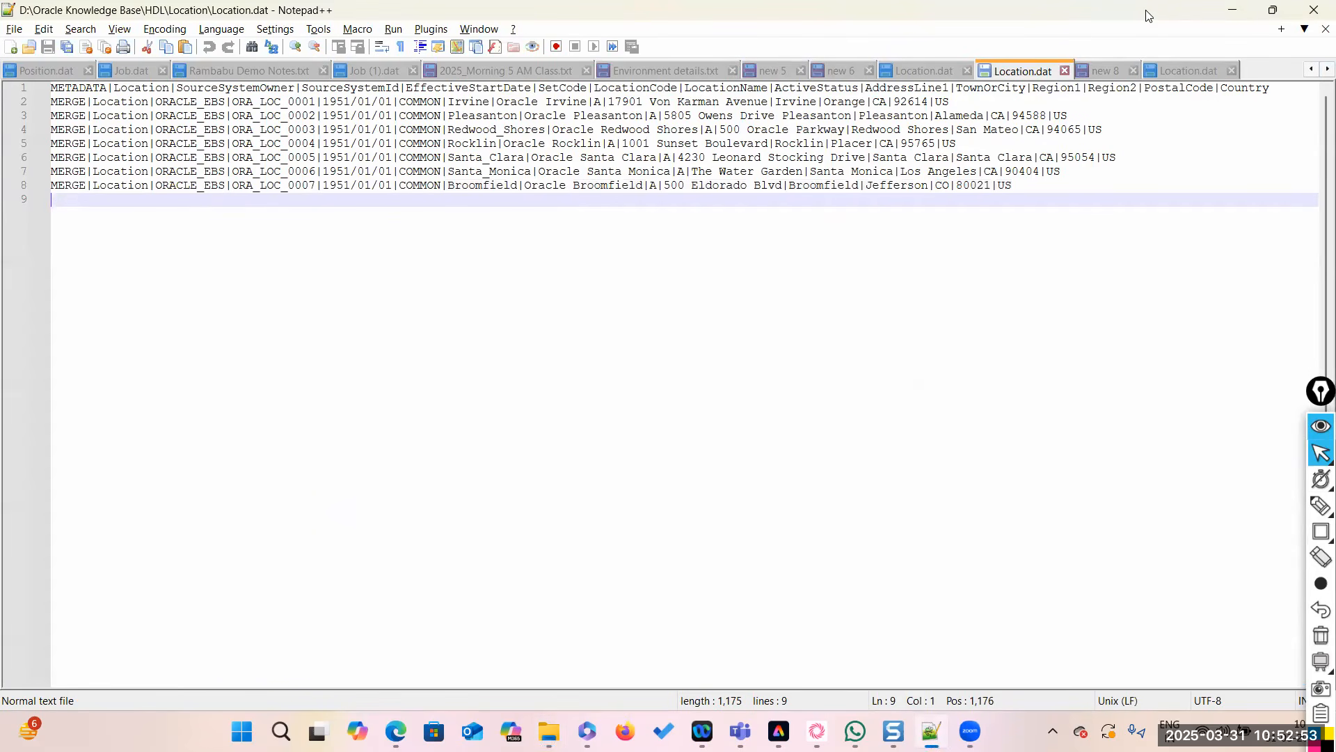
{"action": "left_click", "coordinate": [1314, 10]}
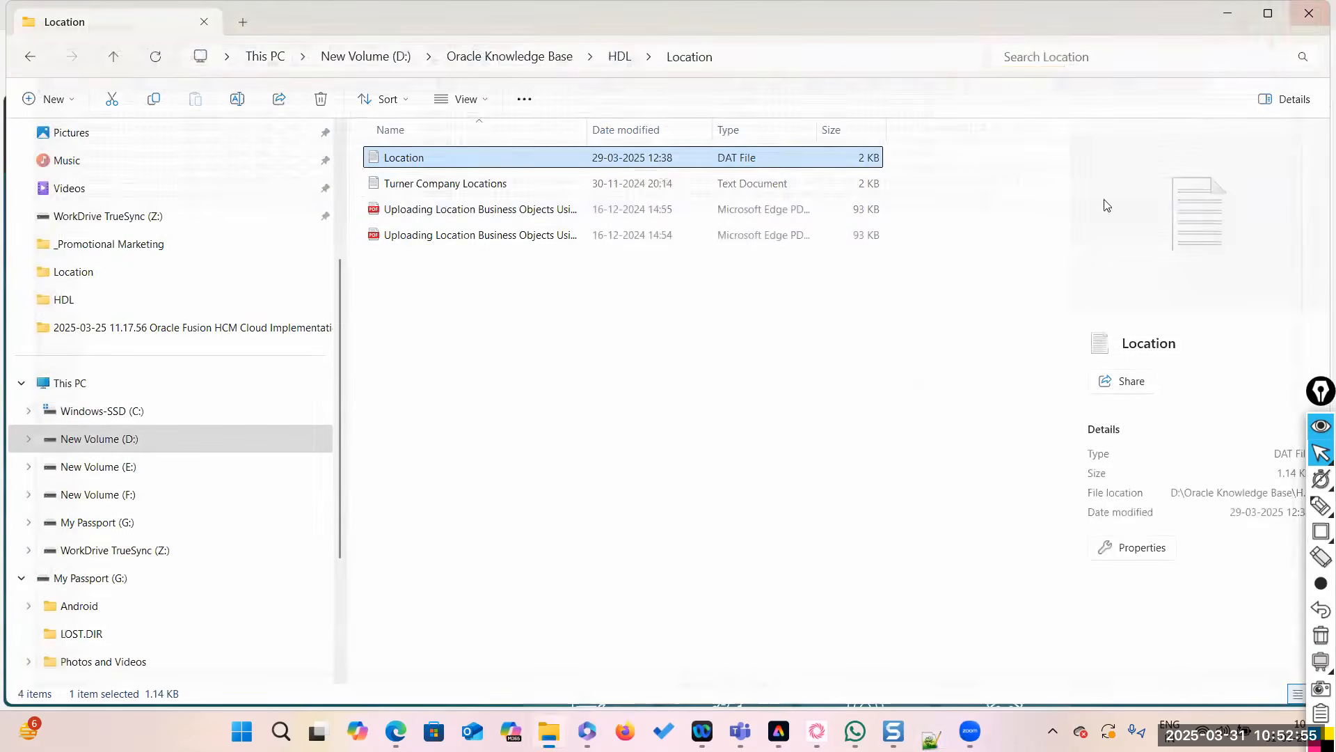
Compress the Location DAT file into Location.dat.zip in the same folder, using ZIP format, Deflate method and the smallest-size compression level.
{"action": "right_click", "coordinate": [515, 165]}
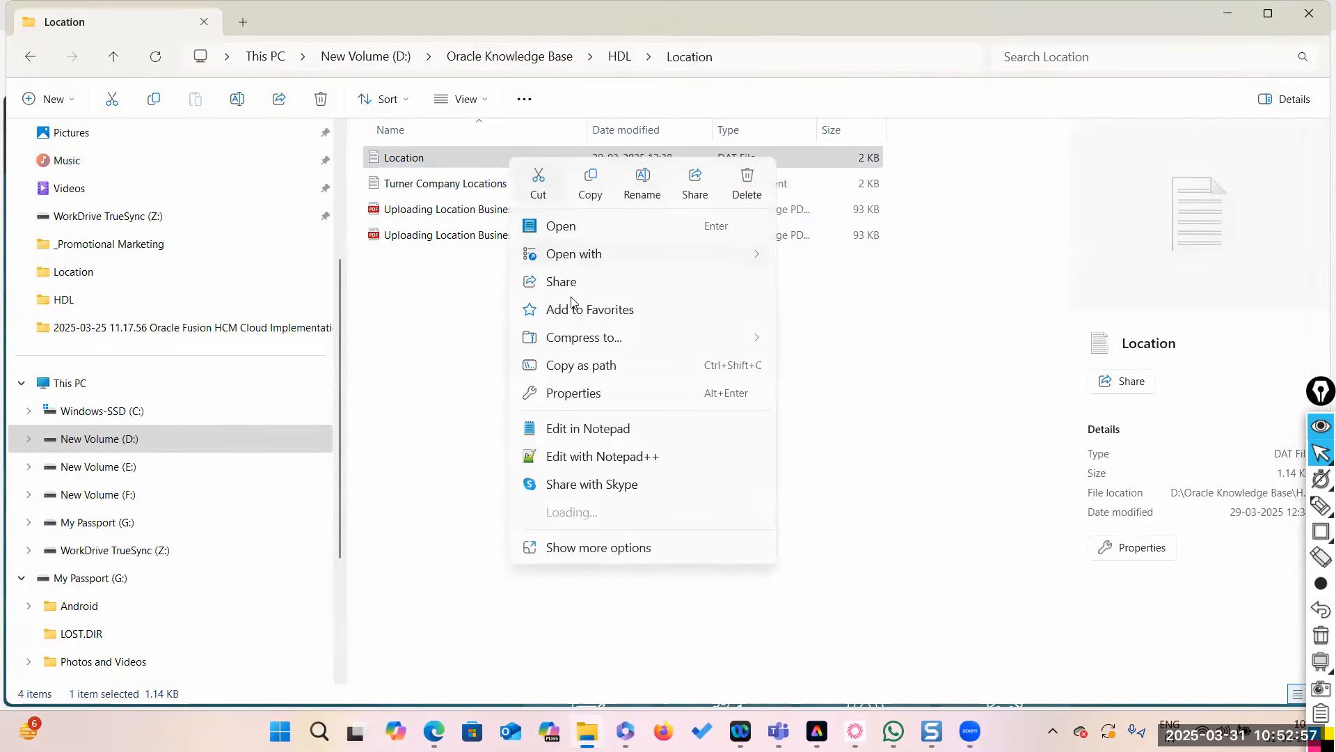
{"action": "left_click", "coordinate": [541, 160]}
{"action": "right_click", "coordinate": [541, 159]}
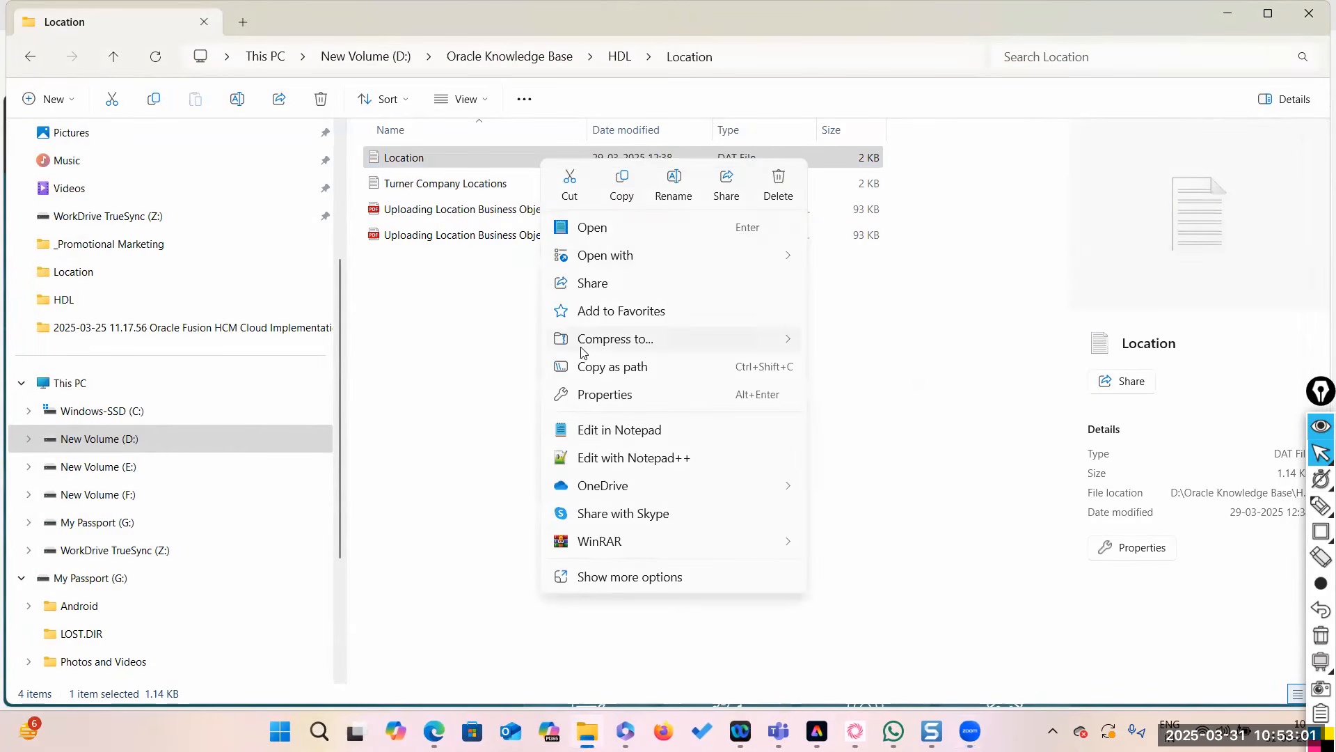
{"action": "mouse_move", "coordinate": [662, 342]}
{"action": "left_click", "coordinate": [847, 423]}
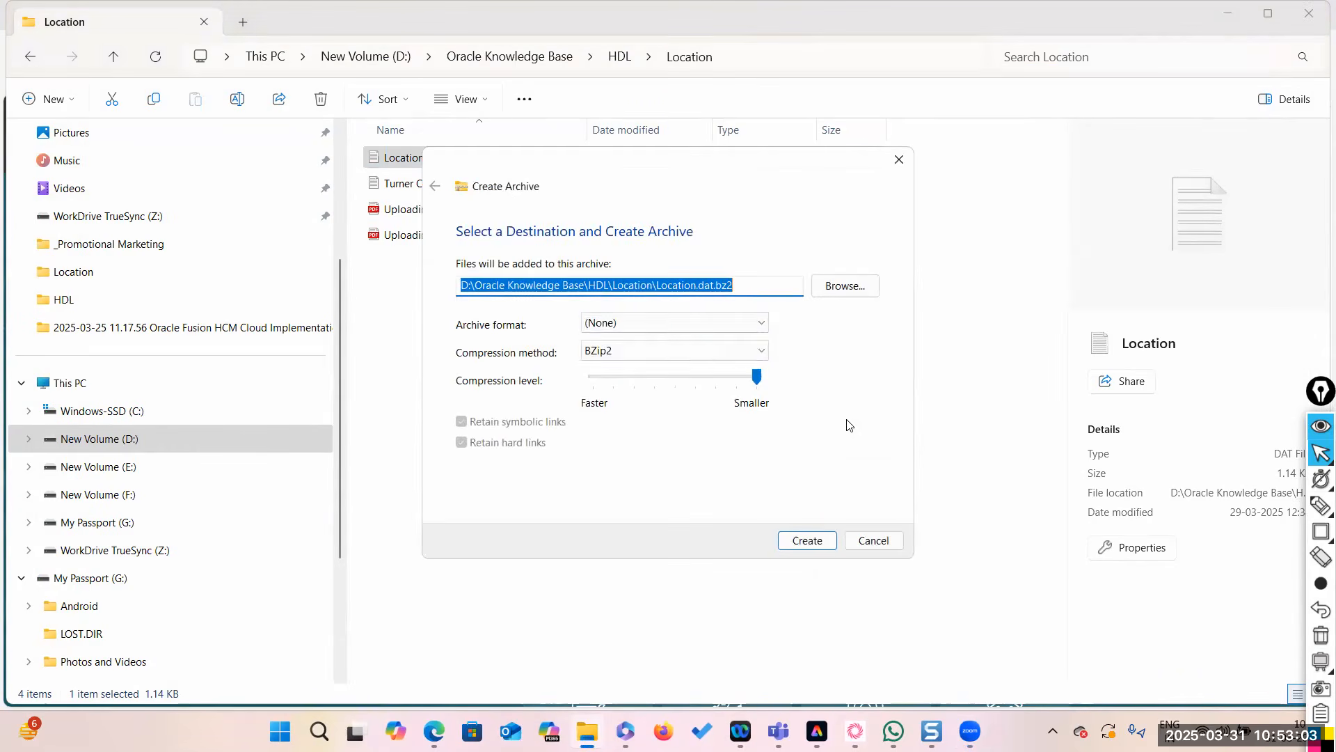
{"action": "left_click", "coordinate": [672, 322]}
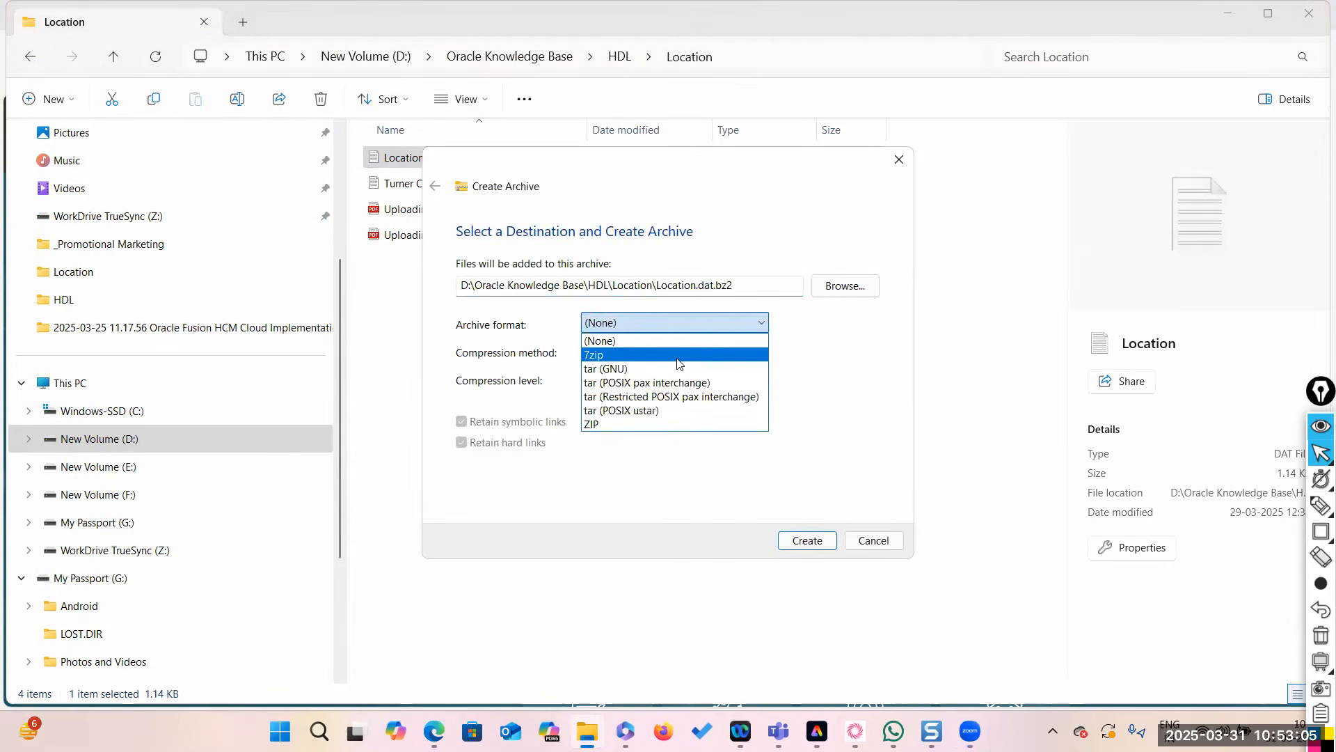
{"action": "left_click", "coordinate": [678, 356]}
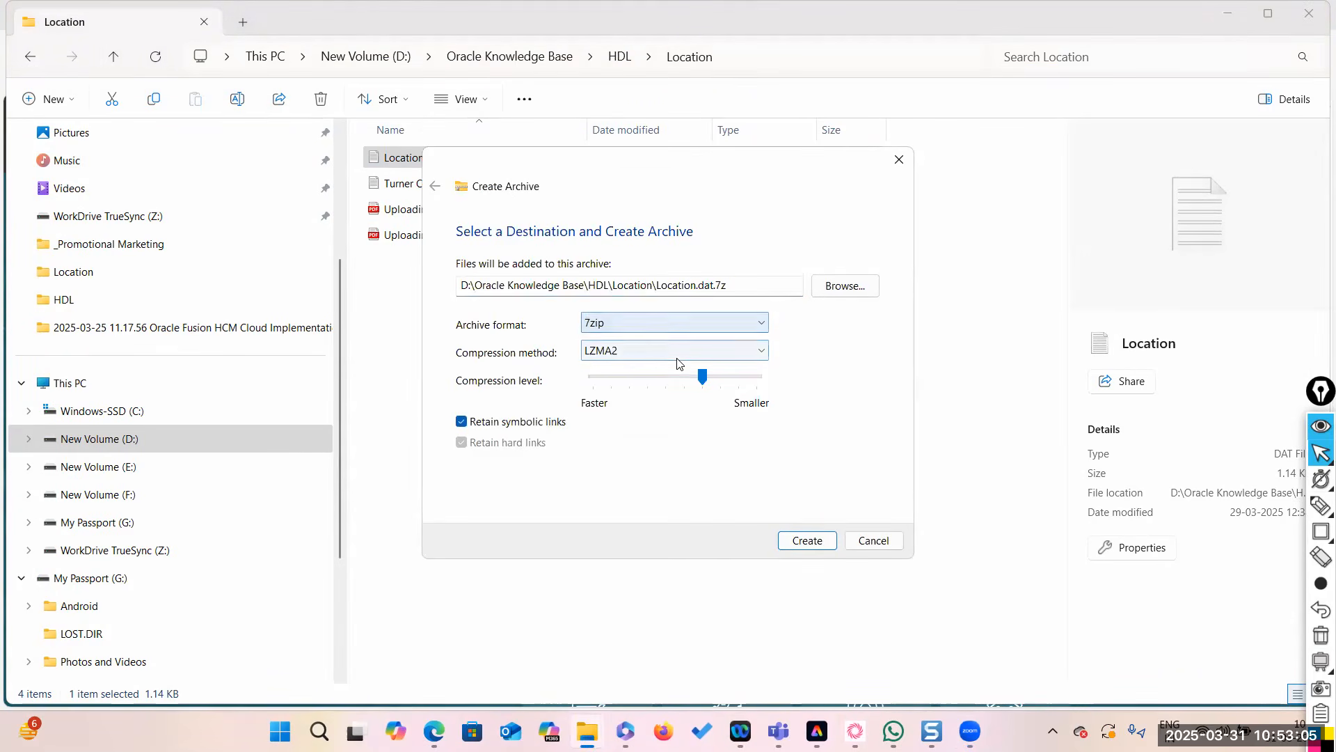
{"action": "left_click", "coordinate": [691, 322]}
{"action": "left_click", "coordinate": [645, 417]}
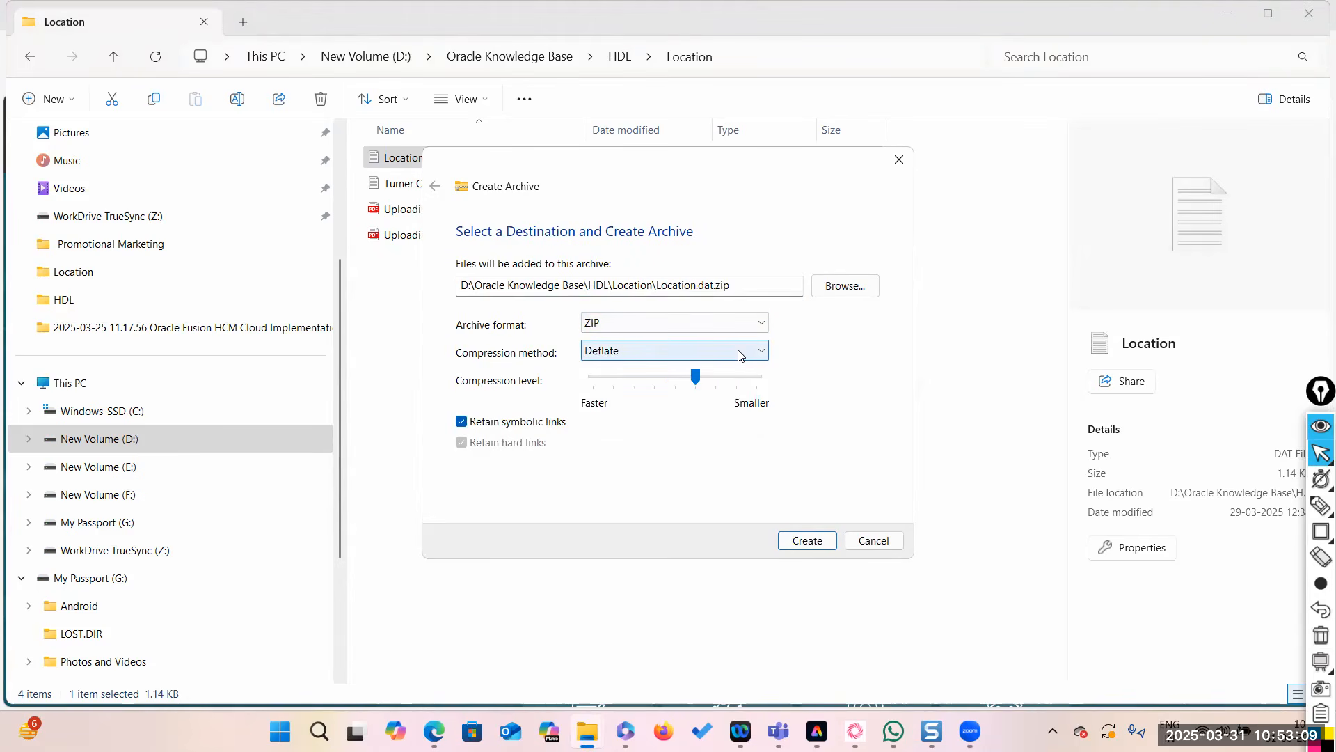
{"action": "left_click", "coordinate": [758, 352]}
{"action": "left_click", "coordinate": [758, 353]}
{"action": "left_click_drag", "start_coordinate": [695, 377], "coordinate": [822, 387]}
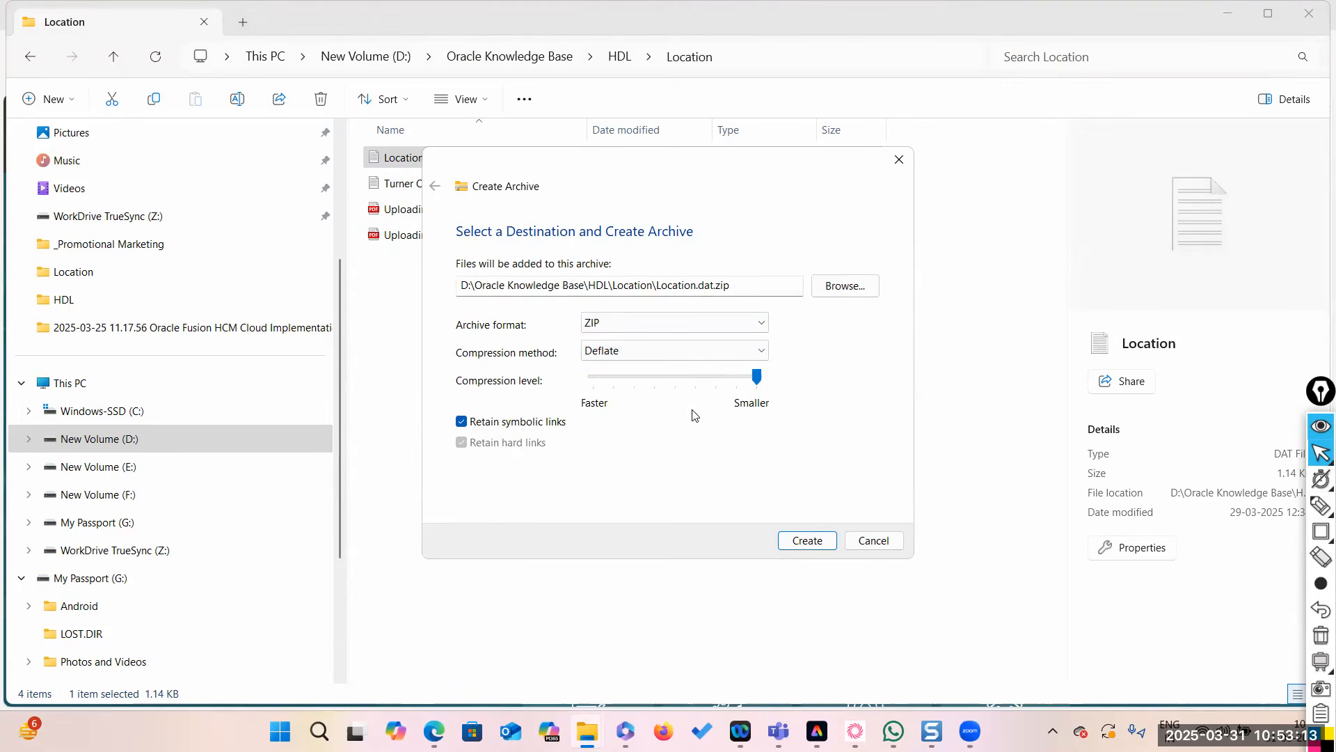
{"action": "left_click", "coordinate": [820, 546]}
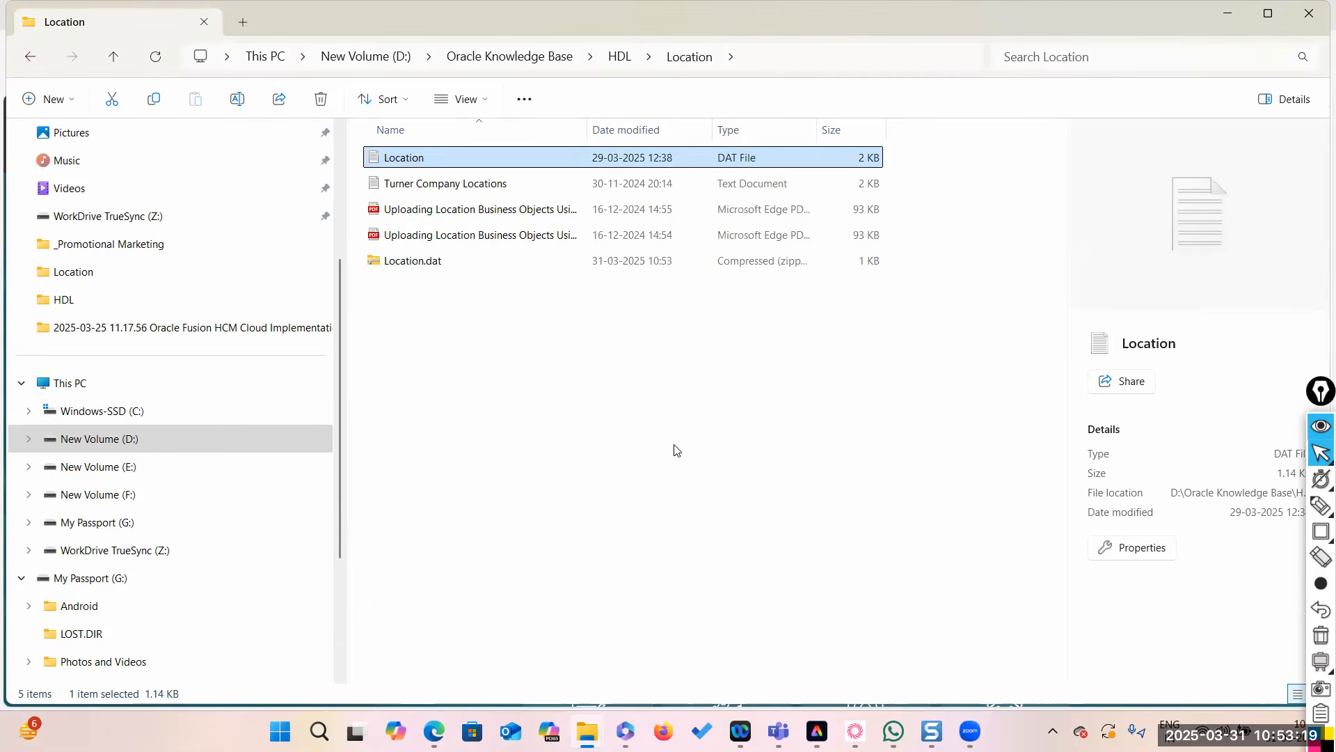
{"action": "left_click", "coordinate": [531, 402]}
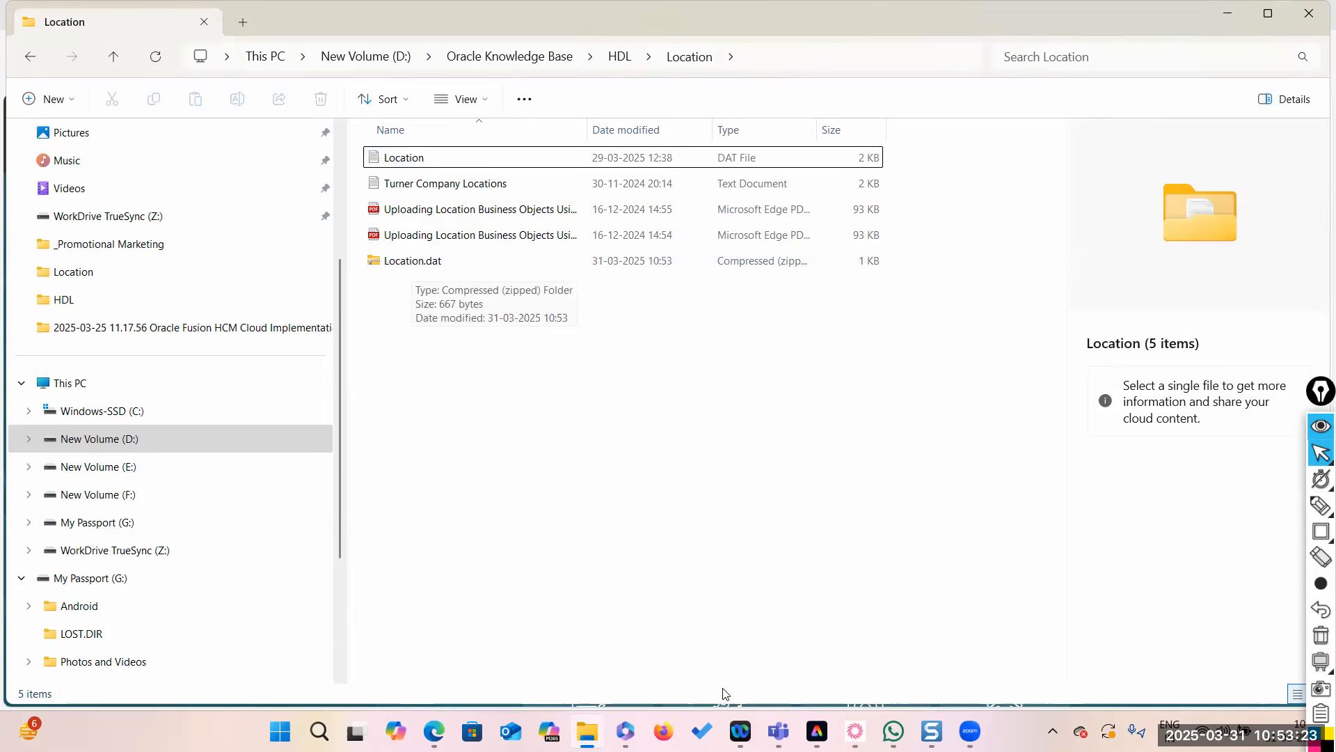
Switch to Oracle Fusion in Edge and open Import and Load Data from Data Exchange under My Client Groups.
{"action": "mouse_move", "coordinate": [434, 731]}
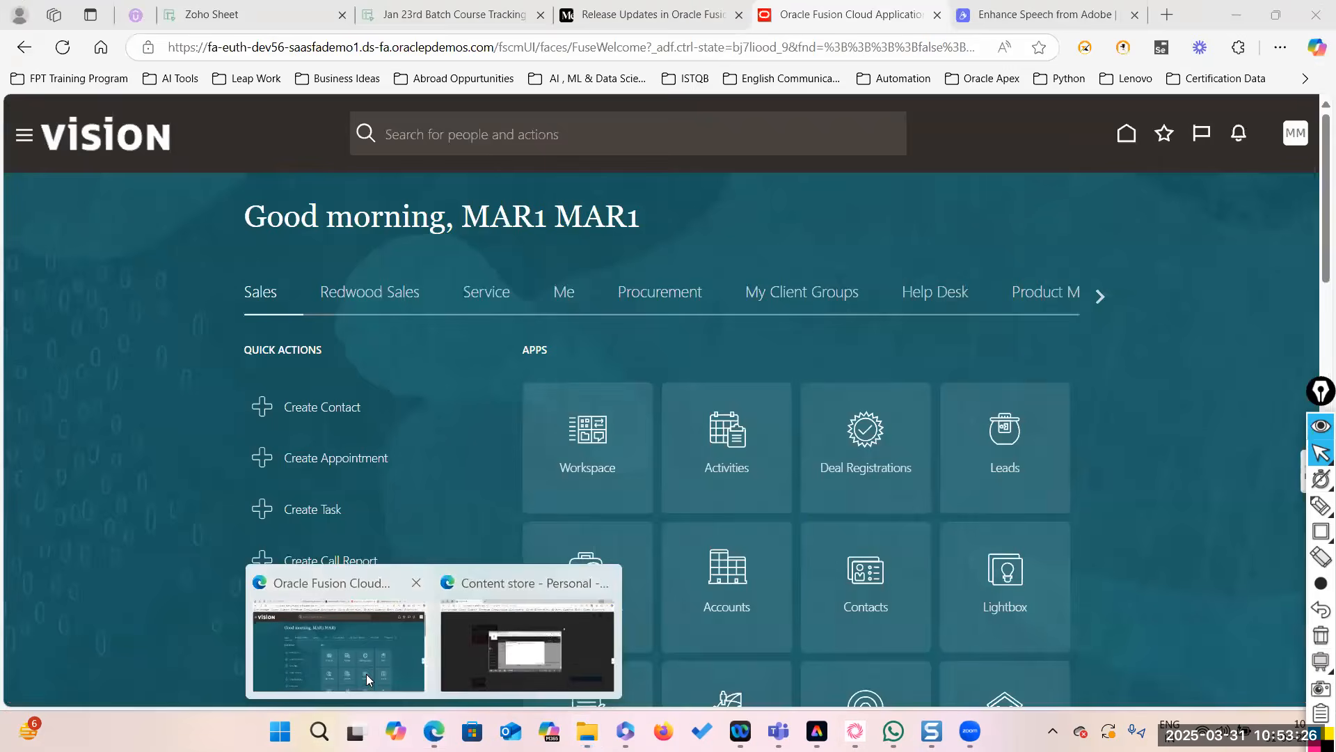
{"action": "left_click", "coordinate": [366, 674]}
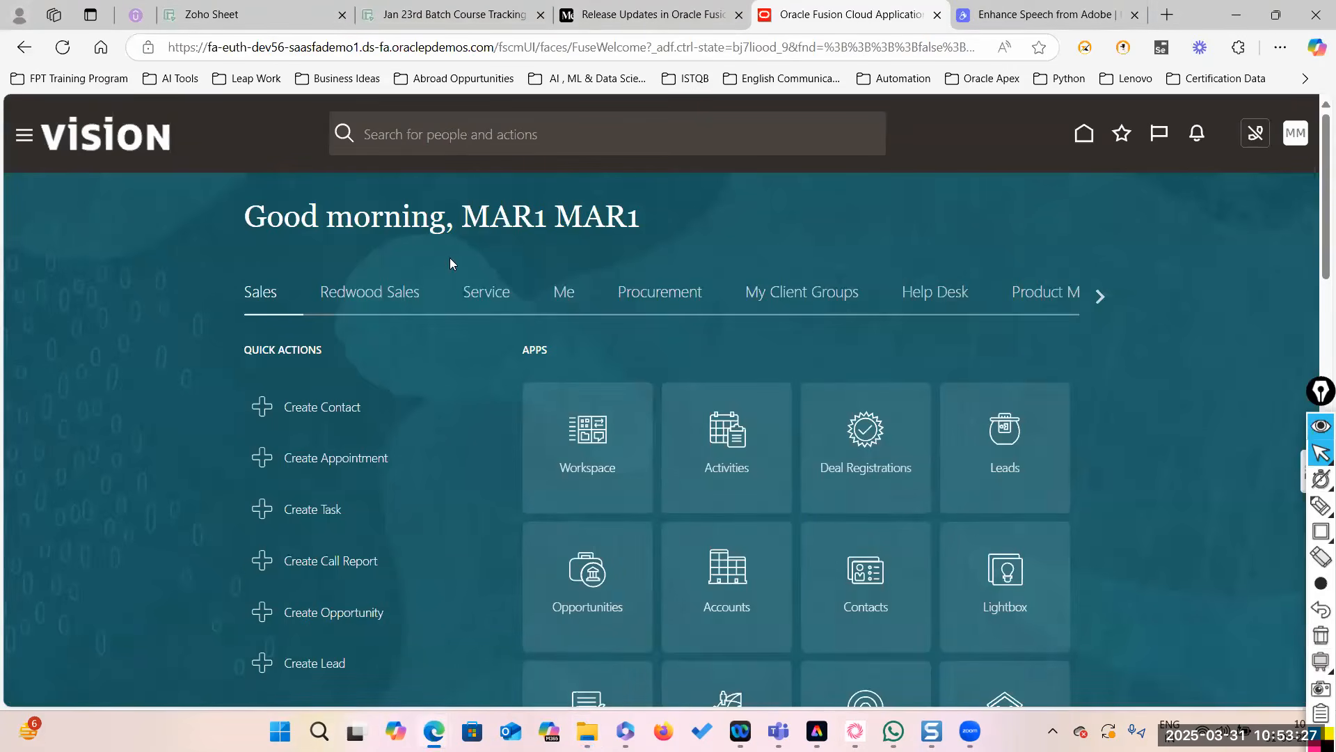
{"action": "left_click", "coordinate": [800, 291]}
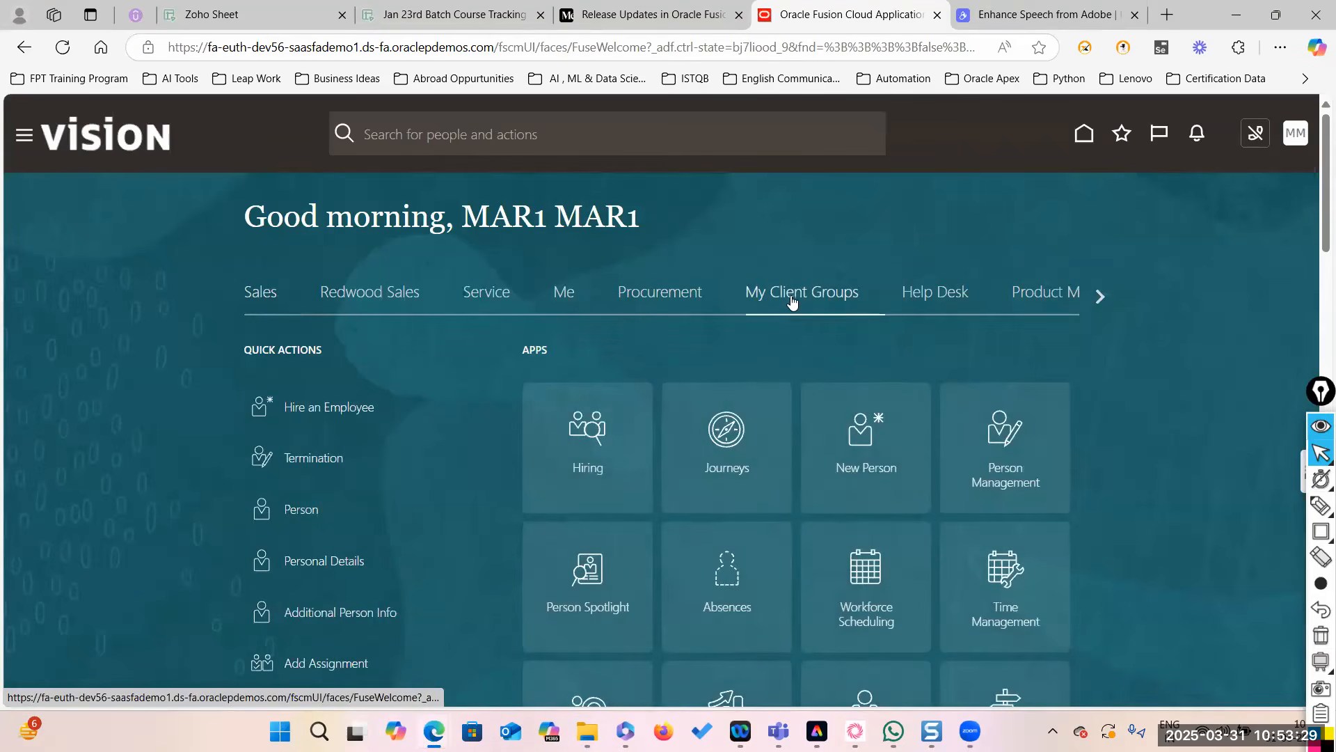
{"action": "scroll", "coordinate": [724, 485], "scroll_direction": "down", "scroll_amount": 8}
{"action": "scroll", "coordinate": [722, 503], "scroll_direction": "down", "scroll_amount": 5}
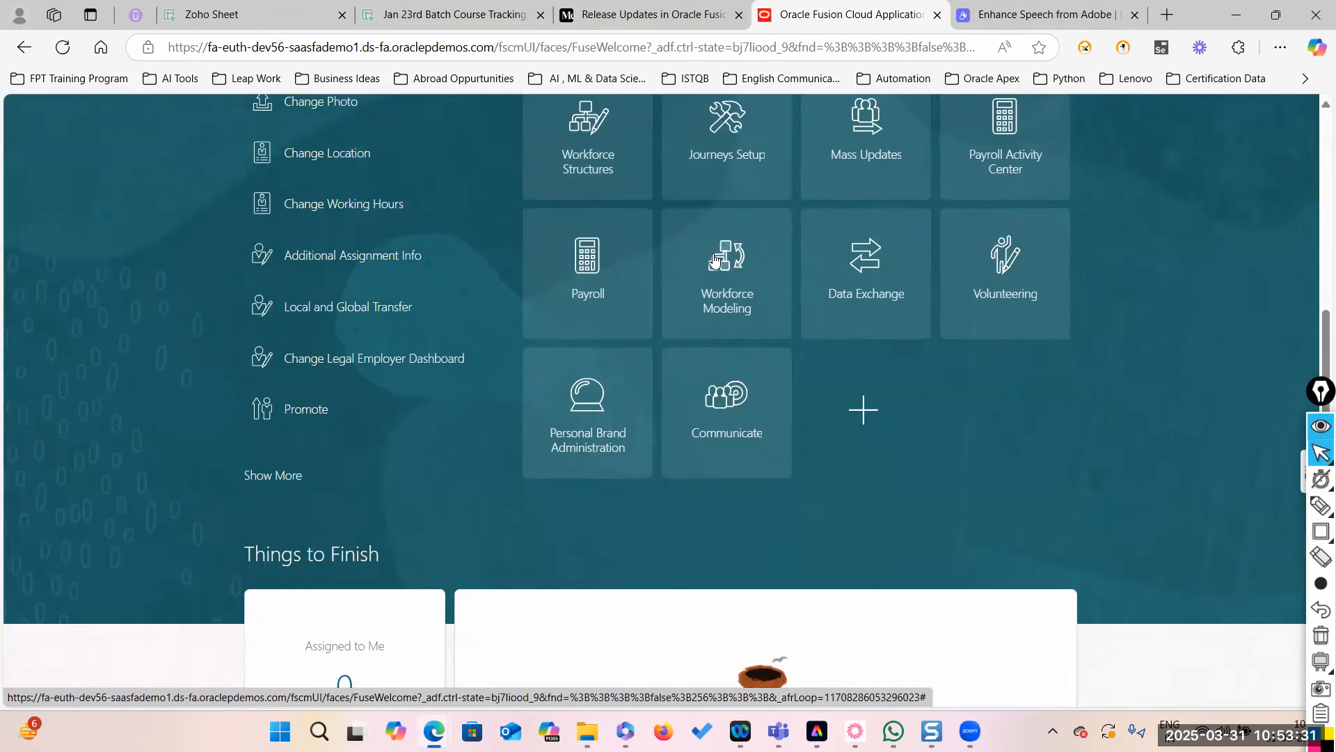
{"action": "left_click", "coordinate": [865, 255]}
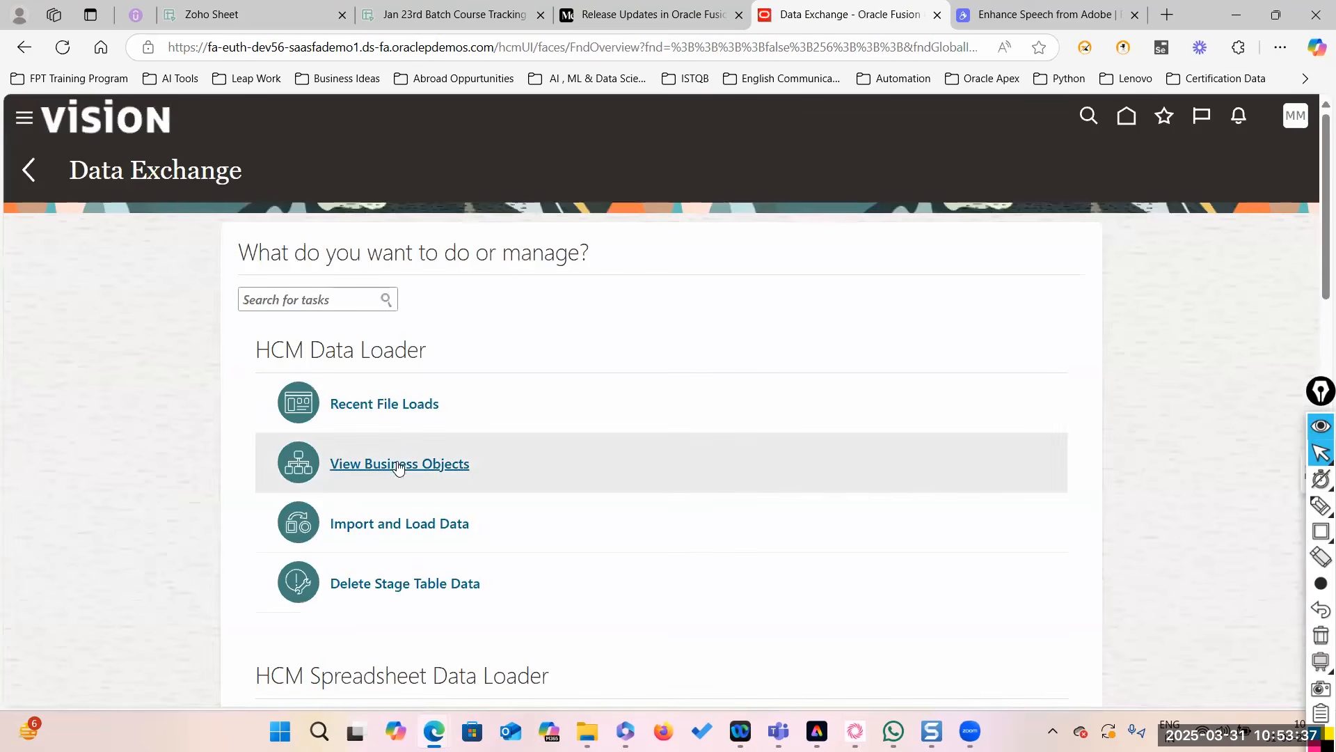
{"action": "left_click", "coordinate": [390, 524]}
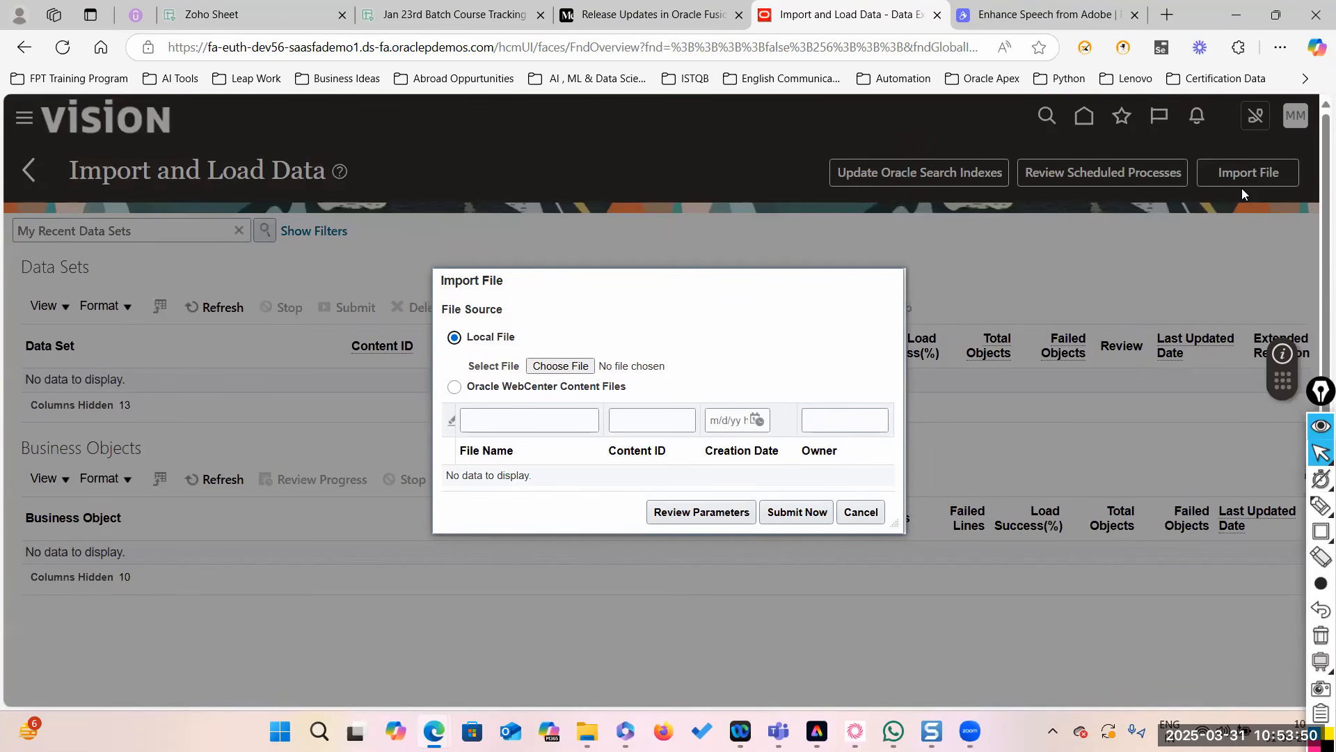
Choose Location.dat.zip from D:\Oracle Knowledge Base\HDL\Location as the local file to import.
{"action": "left_click", "coordinate": [558, 366]}
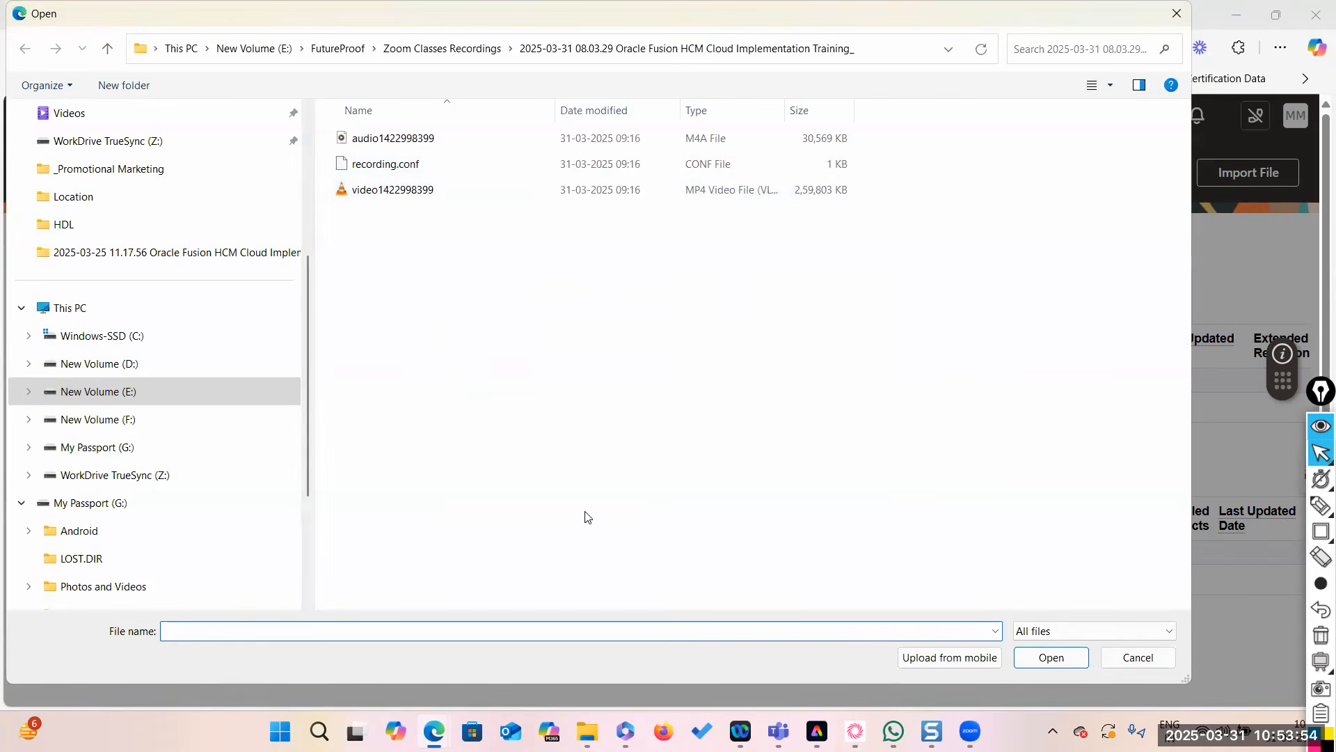
{"action": "left_click", "coordinate": [106, 364]}
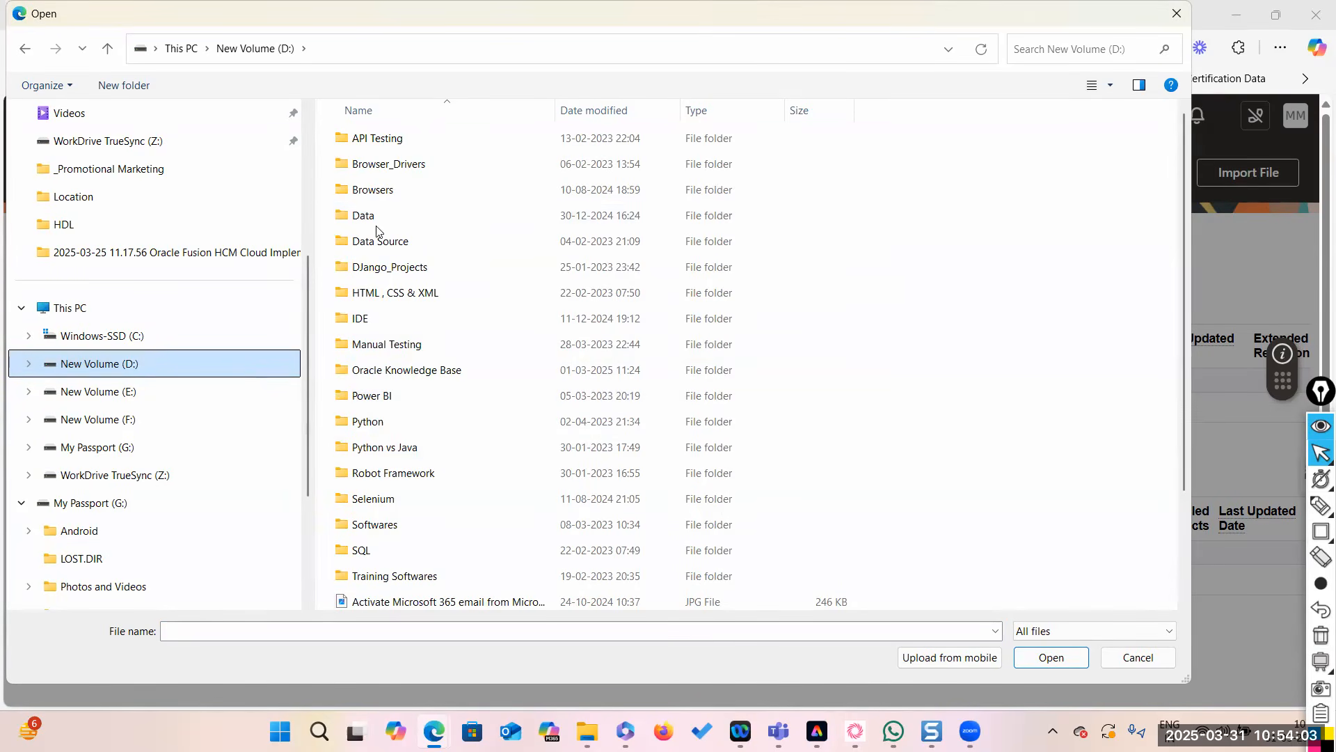
{"action": "scroll", "coordinate": [417, 445], "scroll_direction": "down", "scroll_amount": 2}
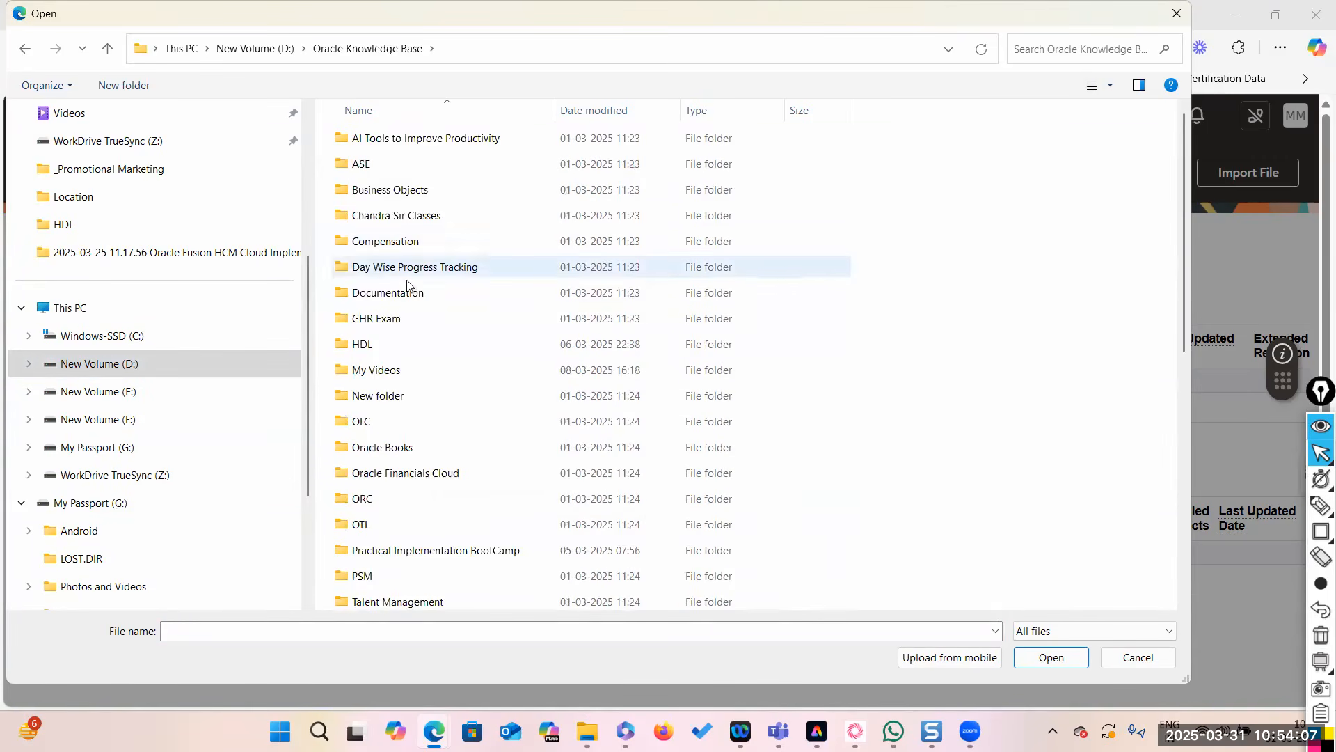
{"action": "left_click", "coordinate": [369, 346]}
{"action": "double_click", "coordinate": [369, 346]}
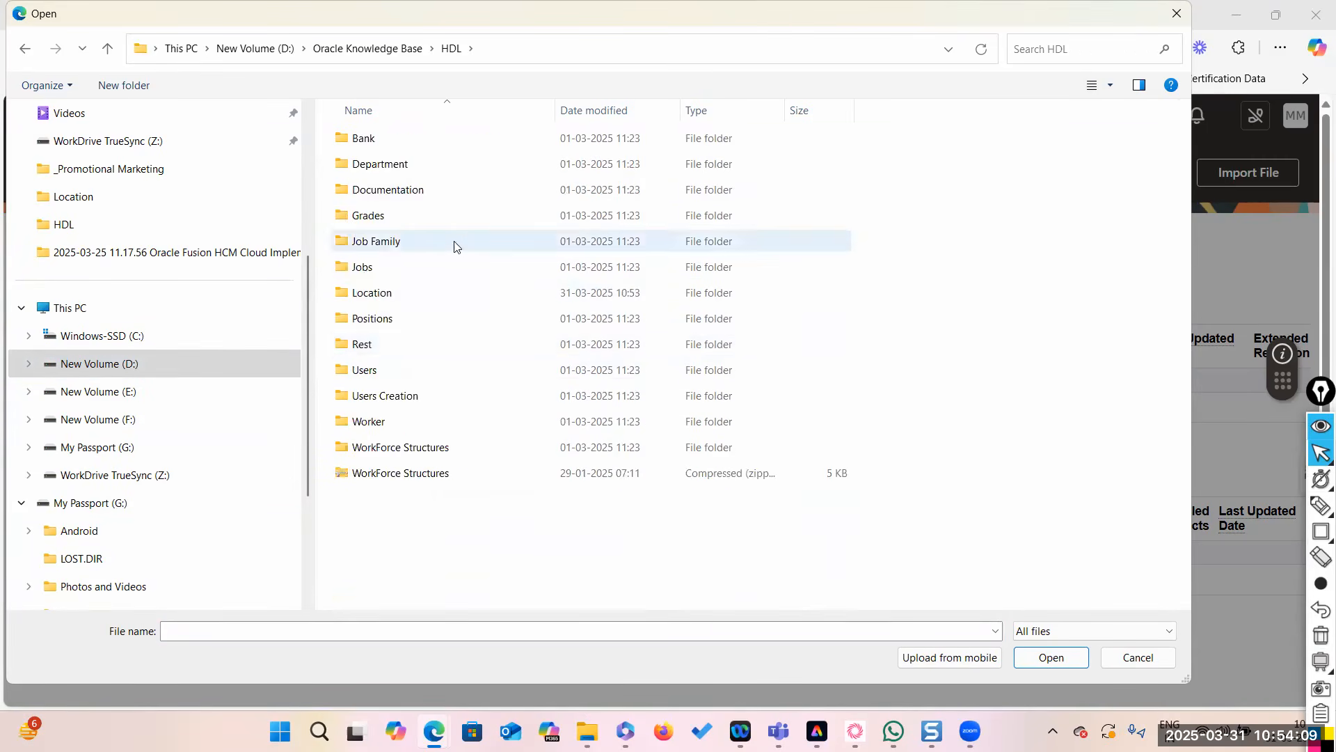
{"action": "double_click", "coordinate": [380, 293]}
{"action": "left_click", "coordinate": [390, 166]}
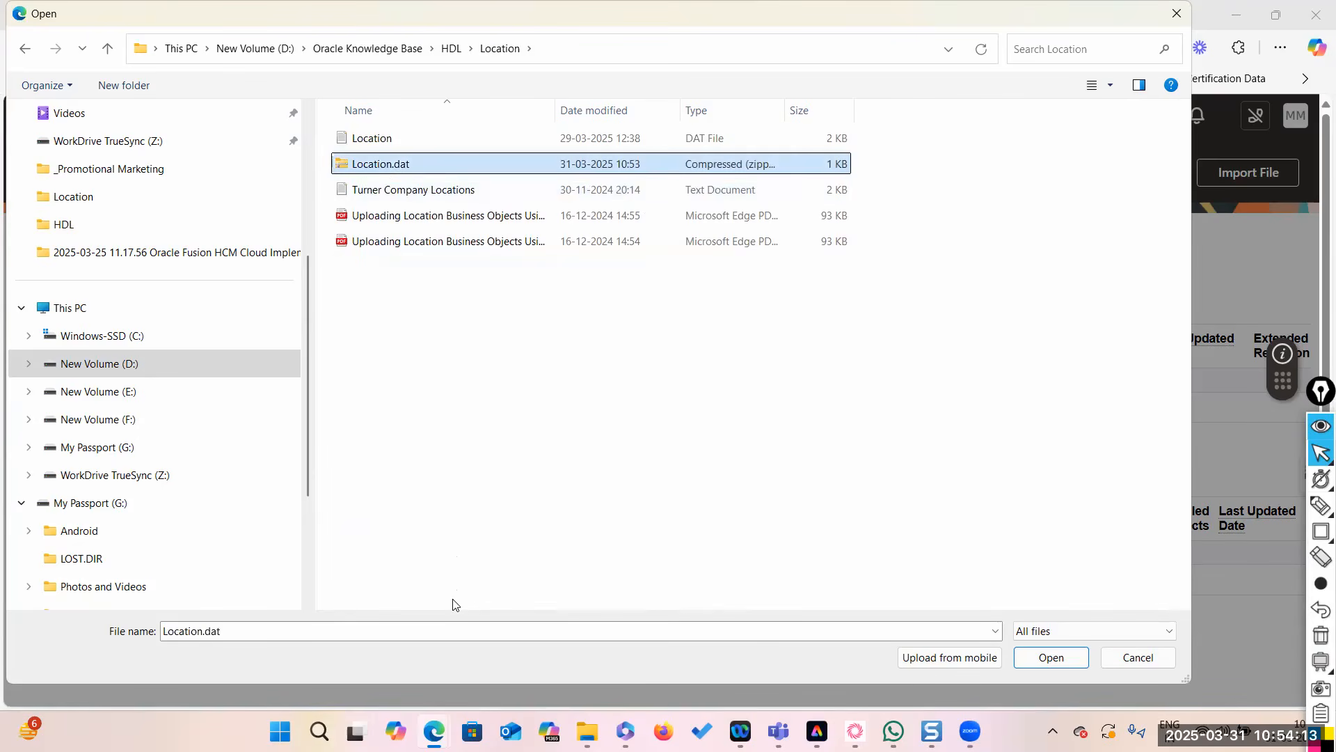
{"action": "left_click", "coordinate": [1051, 658]}
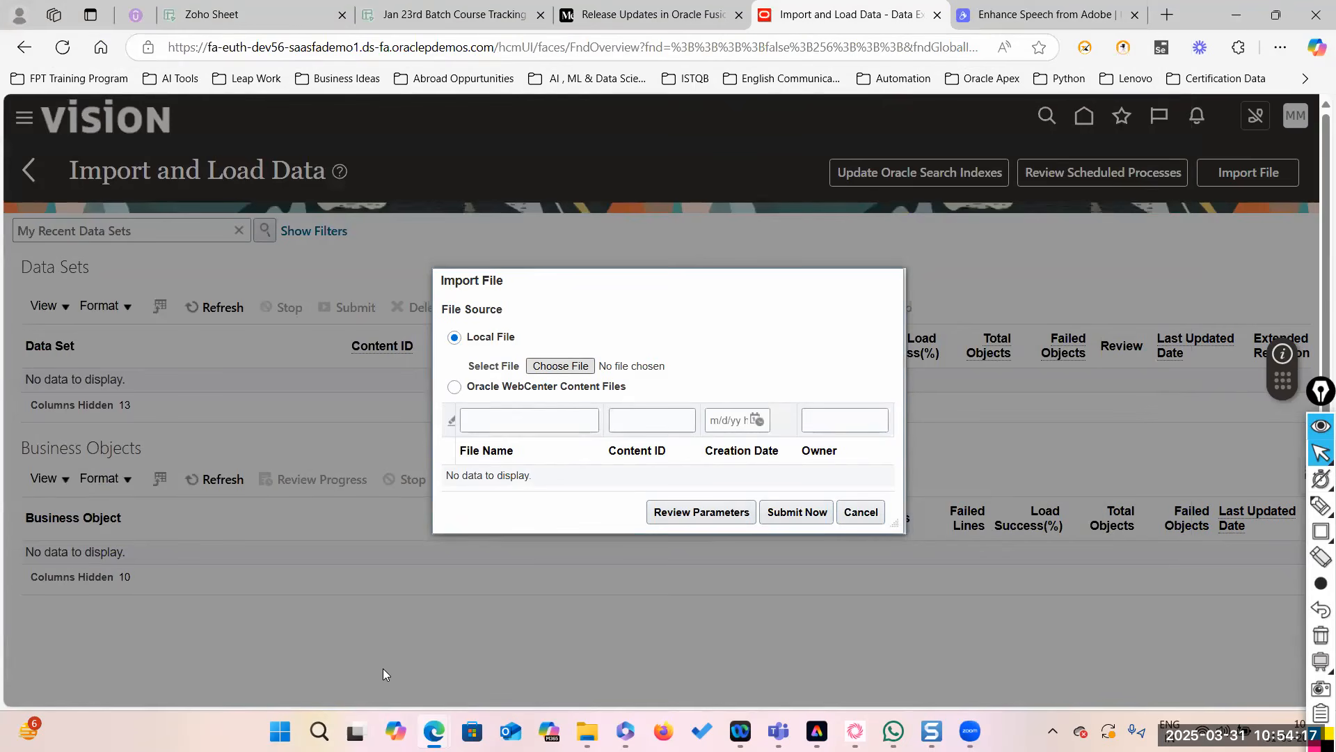
Submit the Location.dat.zip import for immediate processing and acknowledge the submission.
{"action": "left_click", "coordinate": [807, 512]}
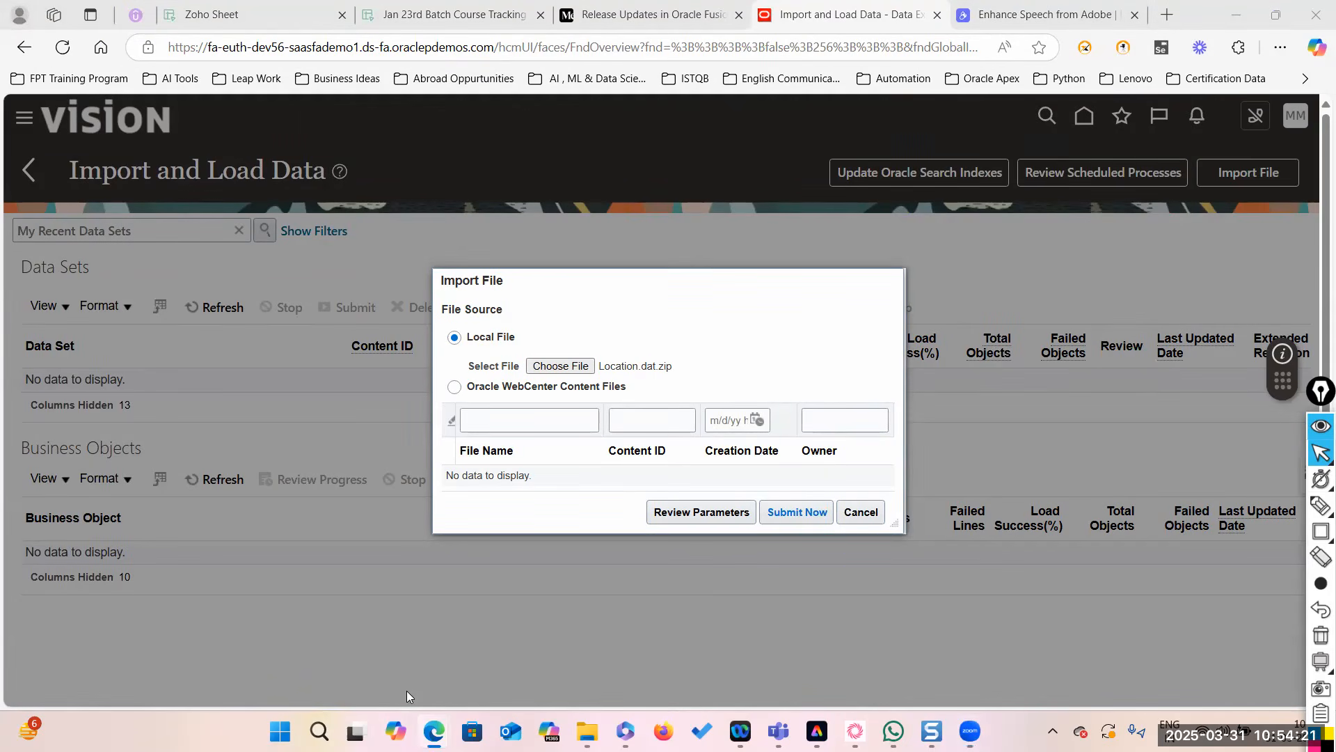
{"action": "left_click", "coordinate": [815, 513]}
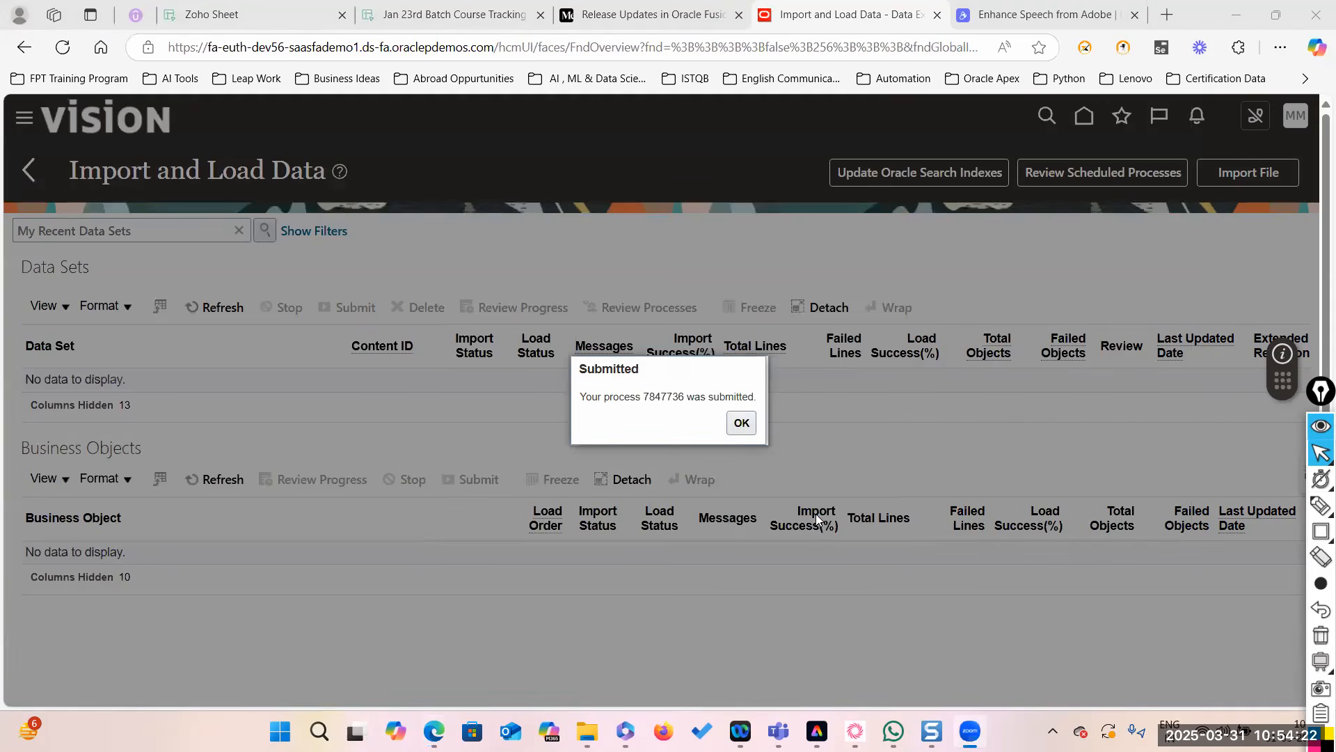
{"action": "left_click", "coordinate": [742, 423]}
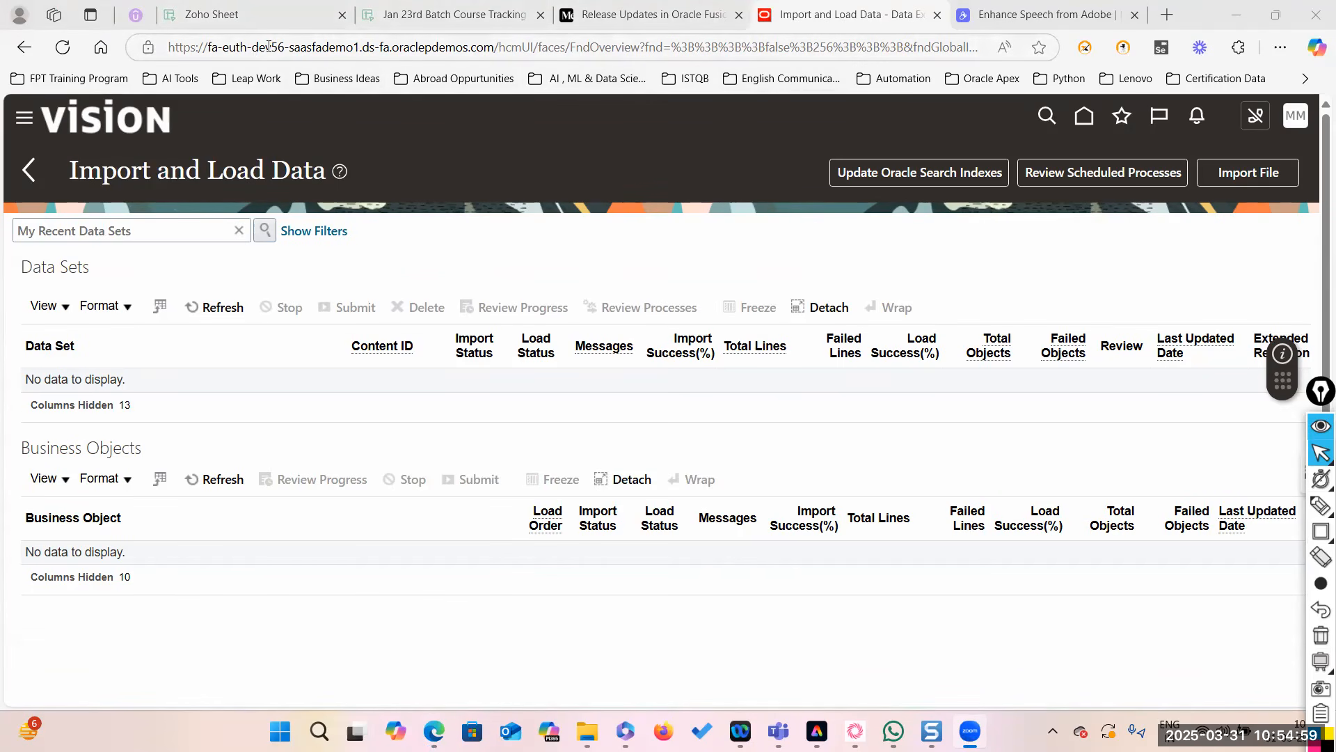
Refresh the Data Sets list repeatedly to check the import and load status of Location.dat.zip.
{"action": "left_click", "coordinate": [207, 307]}
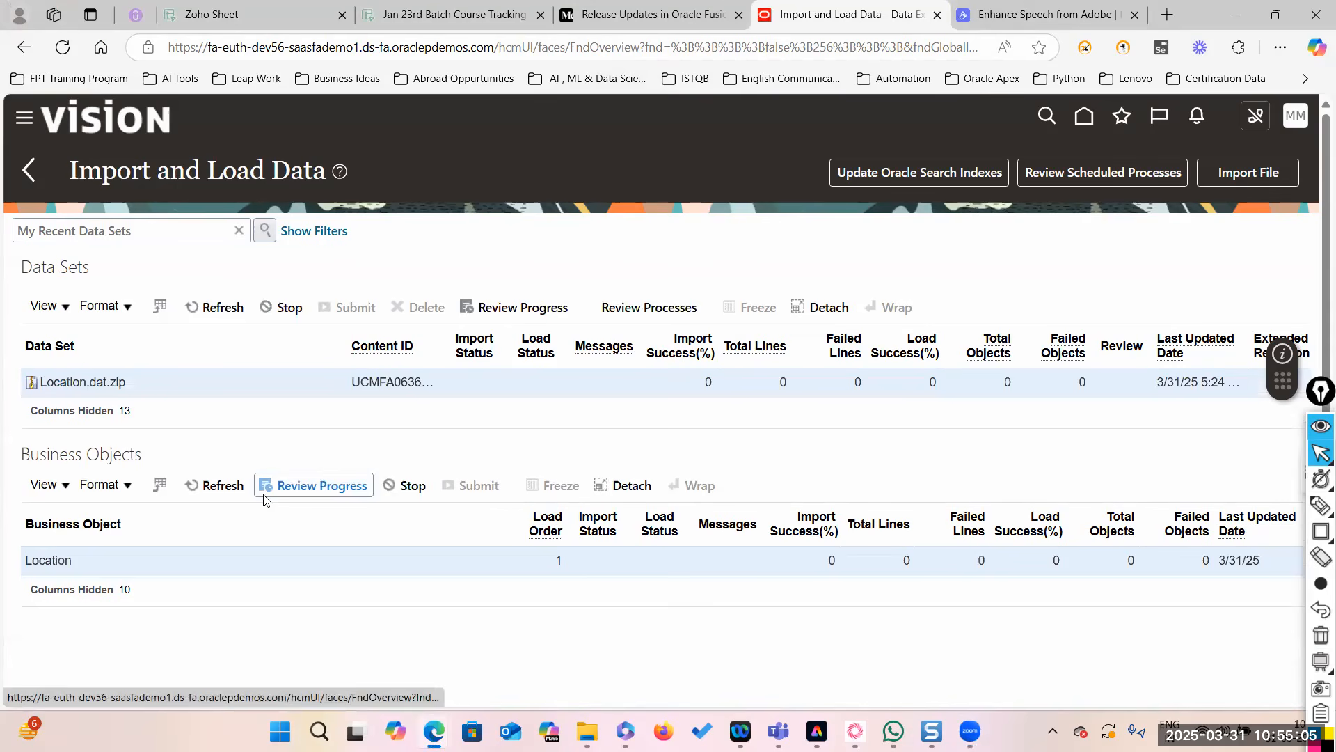
{"action": "left_click", "coordinate": [213, 307]}
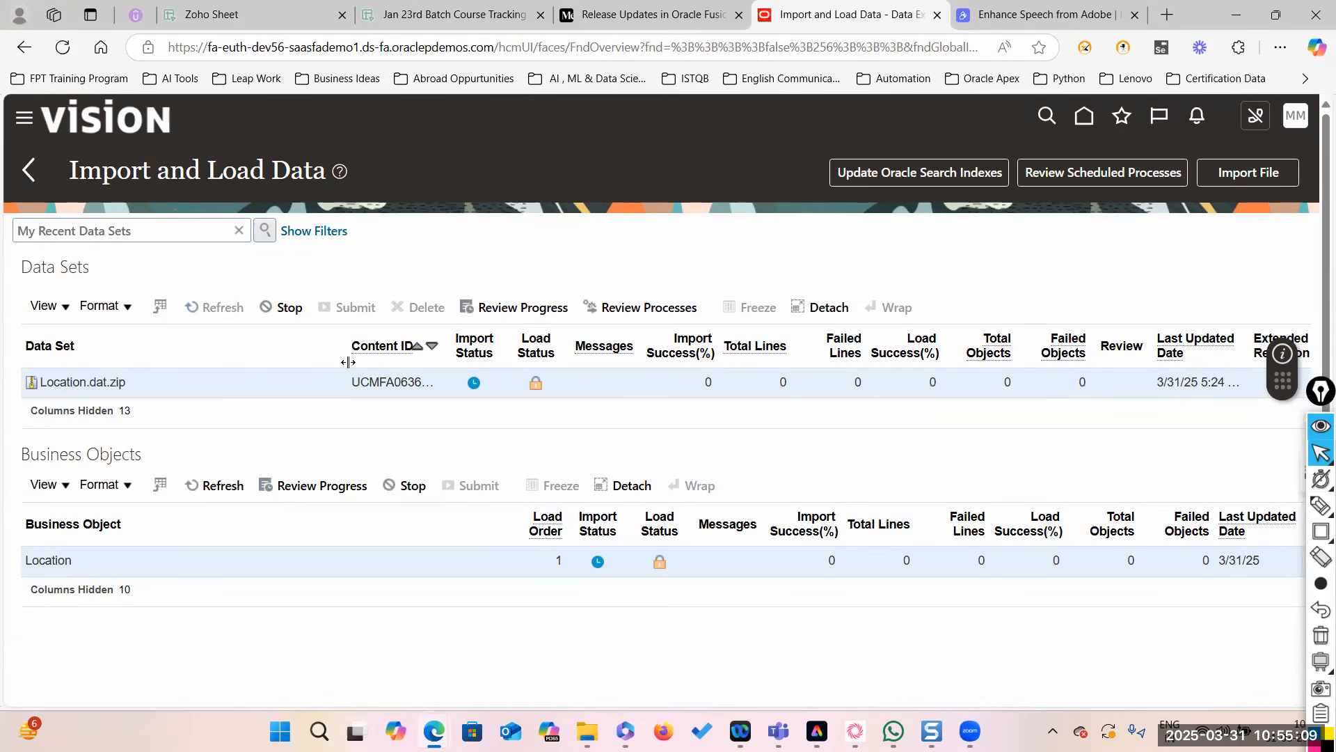
{"action": "left_click", "coordinate": [213, 308]}
{"action": "left_click", "coordinate": [224, 308]}
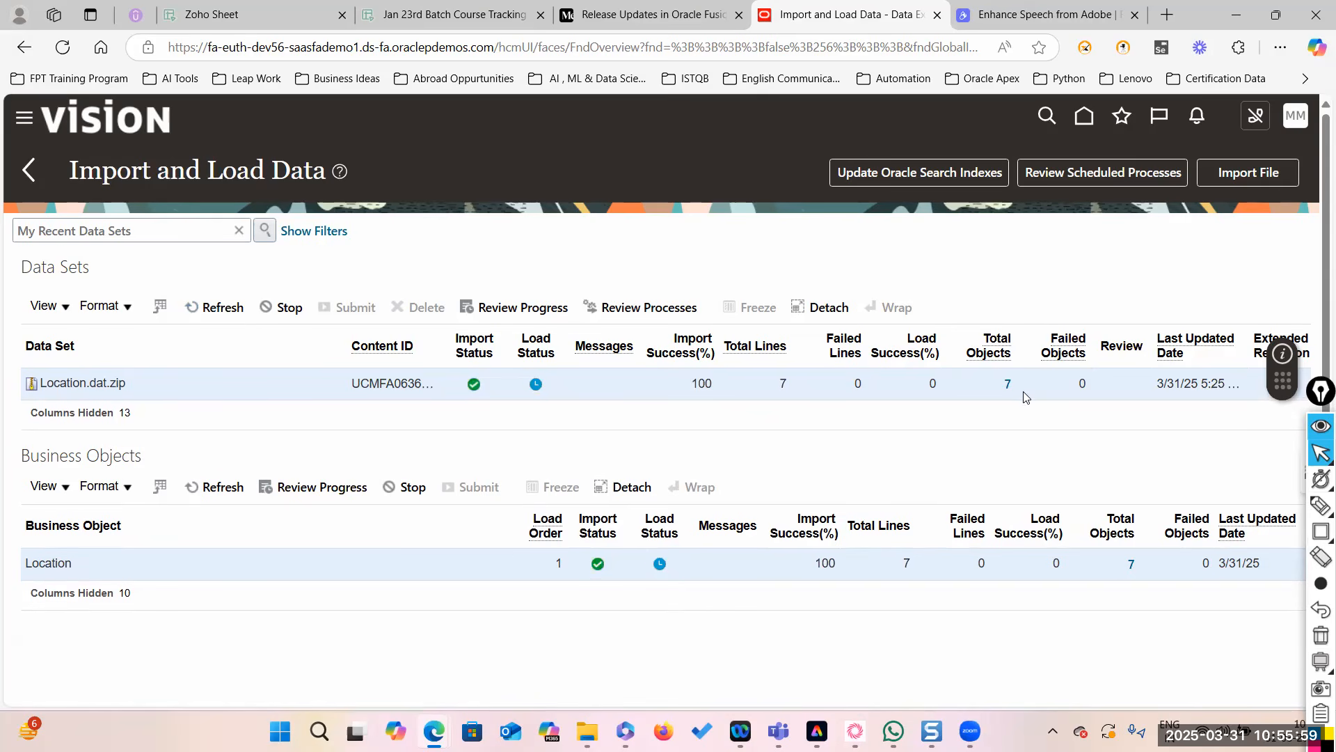
{"action": "left_click", "coordinate": [212, 307]}
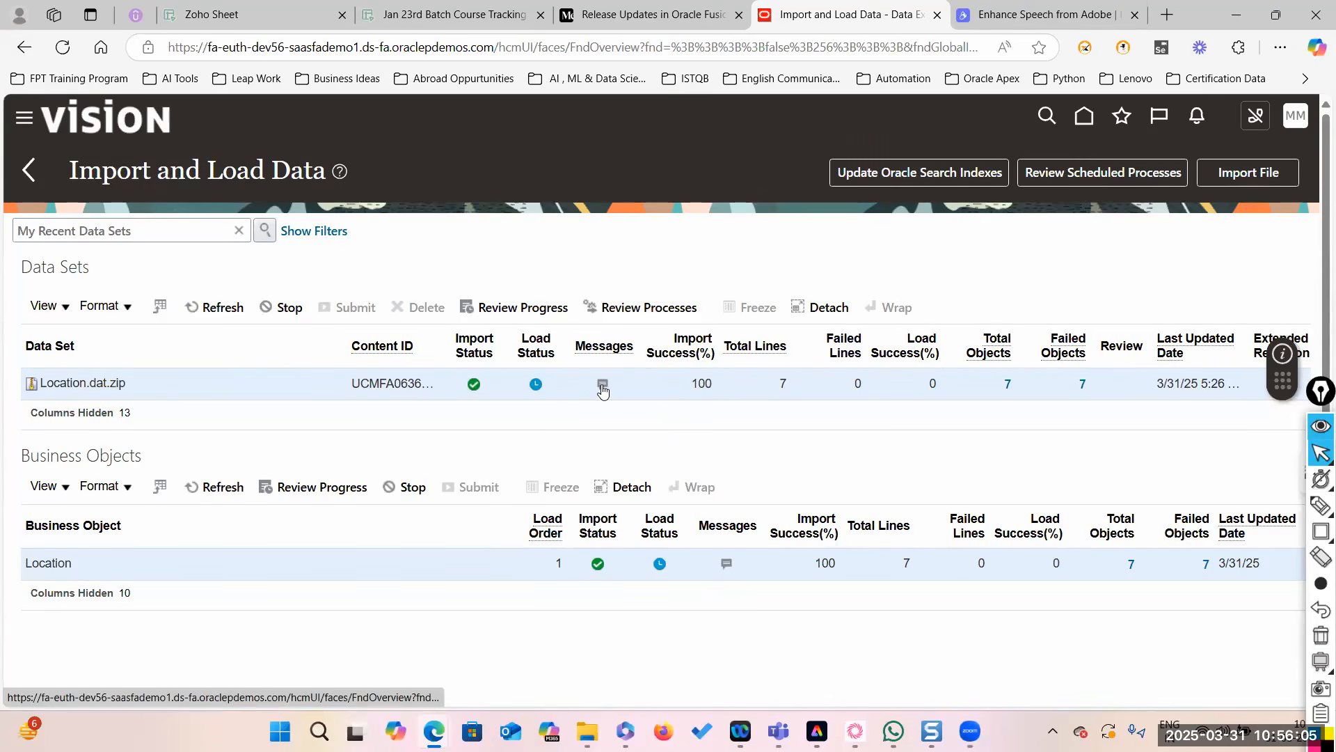
Open the messages for the Location.dat.zip data set and capture the page in Snagit with the FPTCL logo added.
{"action": "left_click", "coordinate": [602, 387]}
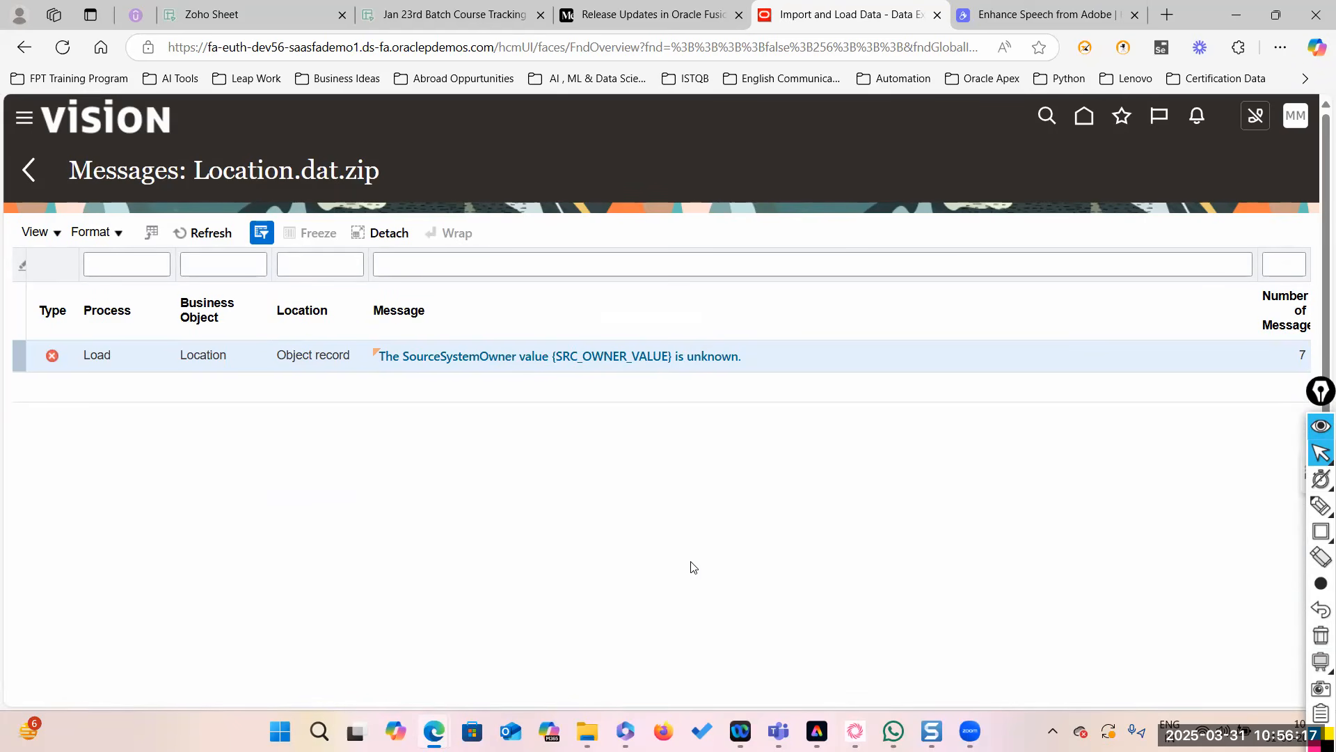
{"action": "key", "text": "Print"}
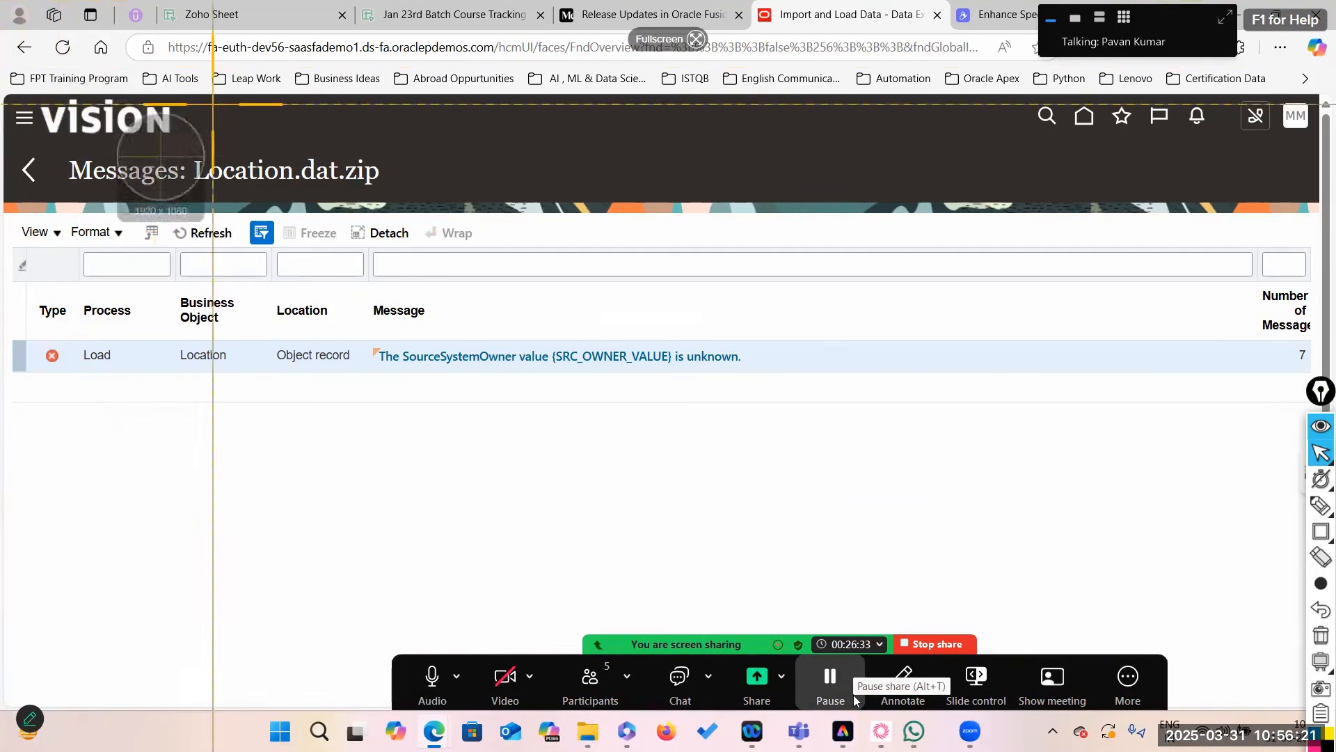
{"action": "left_click_drag", "start_coordinate": [7, 39], "coordinate": [1026, 606]}
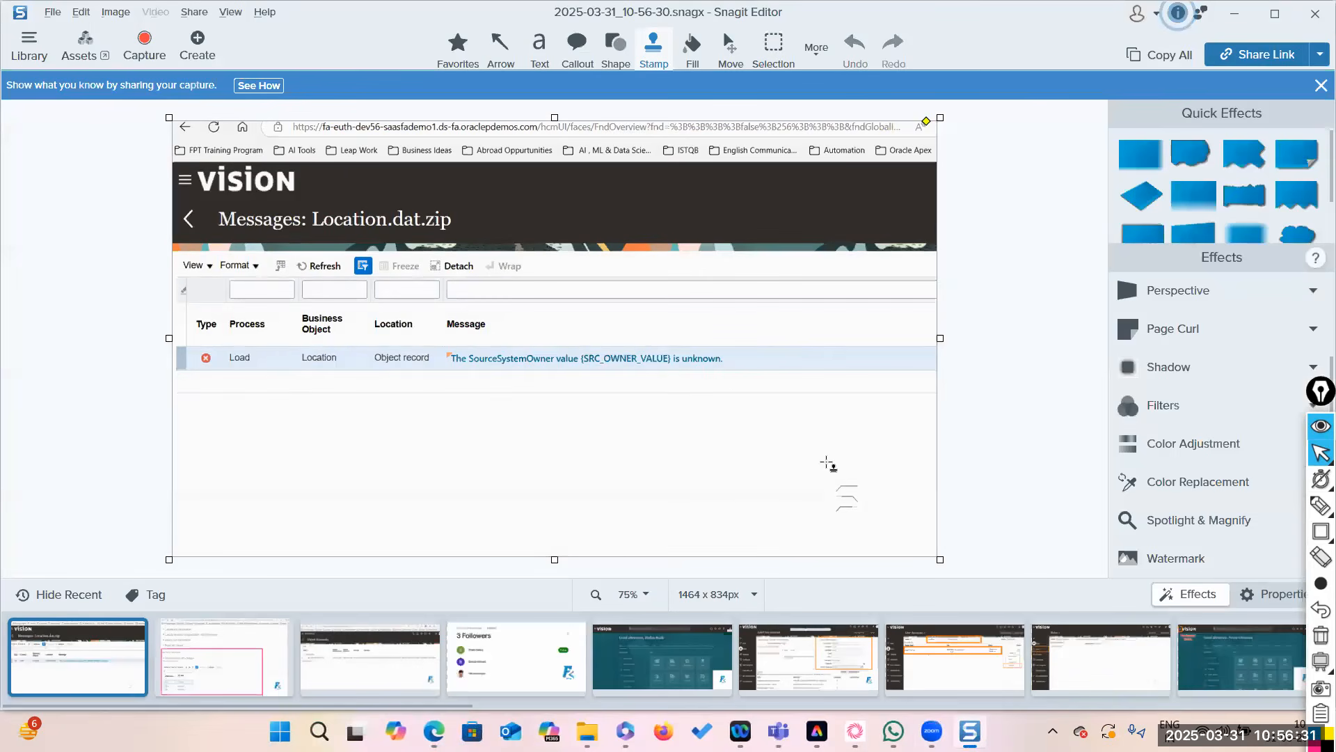
{"action": "left_click", "coordinate": [1199, 559]}
{"action": "left_click", "coordinate": [1191, 584]}
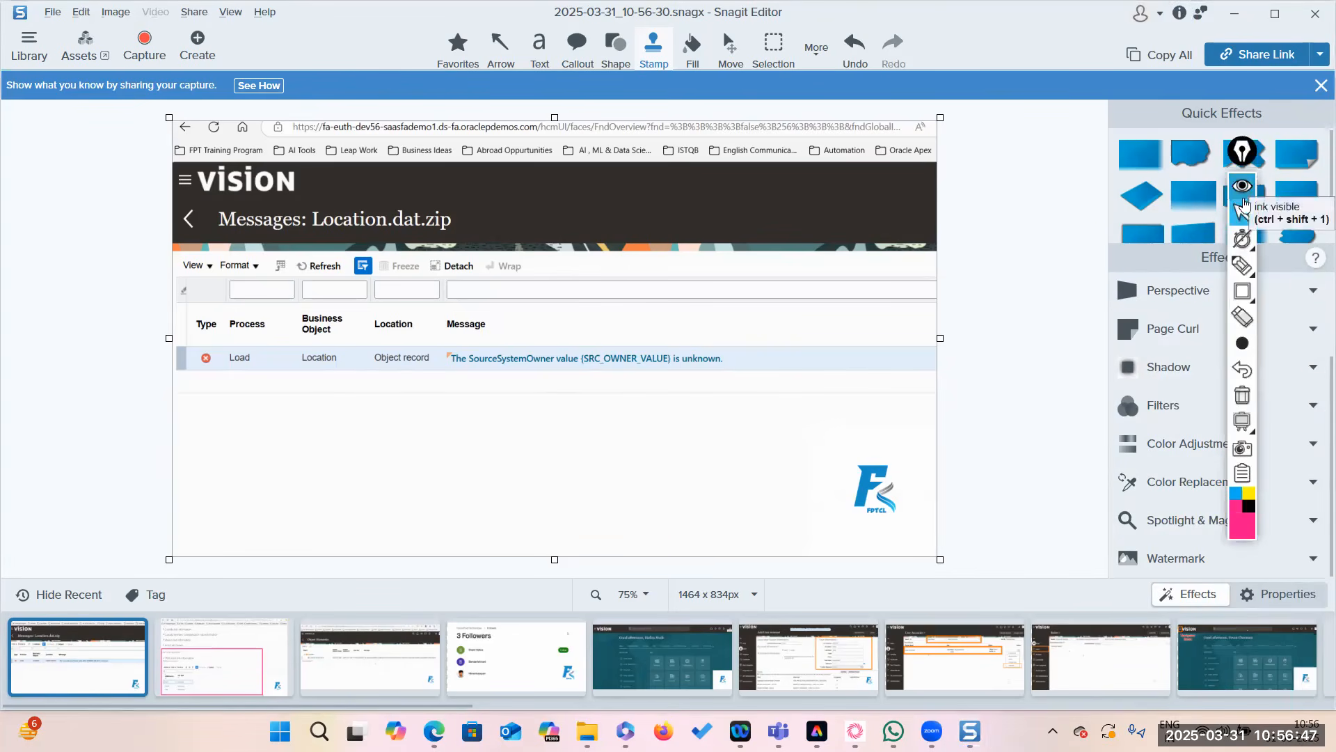
Draw a pink Epic Pen rectangle around the Messages: Location.dat.zip header and error row, and return to the normal cursor.
{"action": "mouse_move", "coordinate": [1236, 238]}
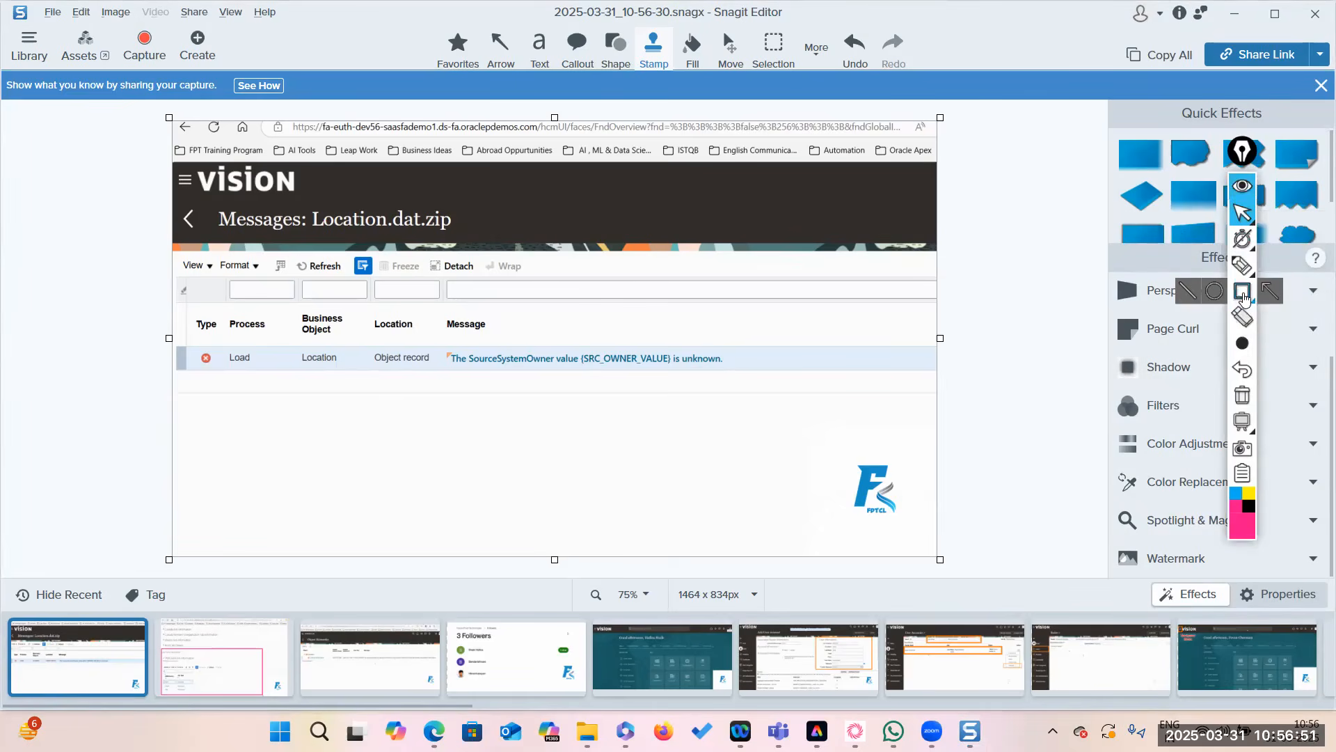
{"action": "left_click", "coordinate": [1242, 292]}
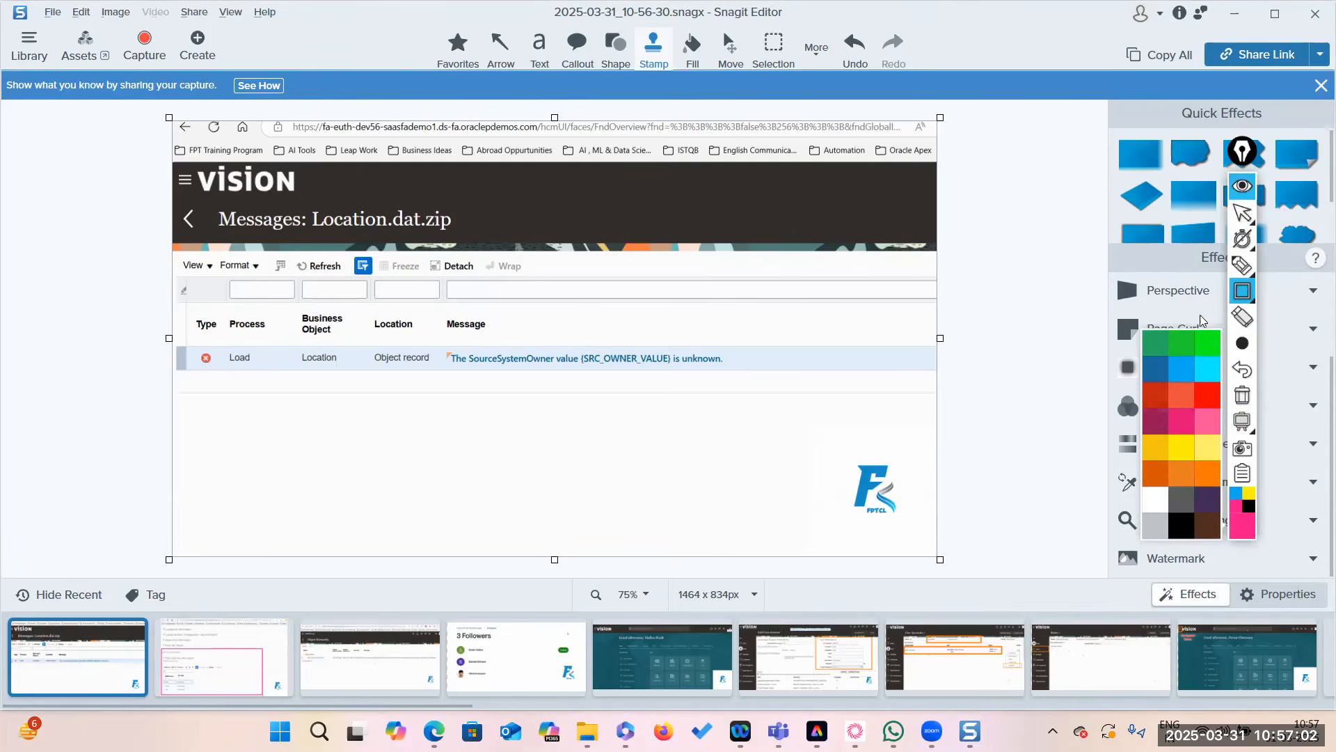
{"action": "left_click", "coordinate": [1239, 293]}
{"action": "left_click", "coordinate": [1241, 292]}
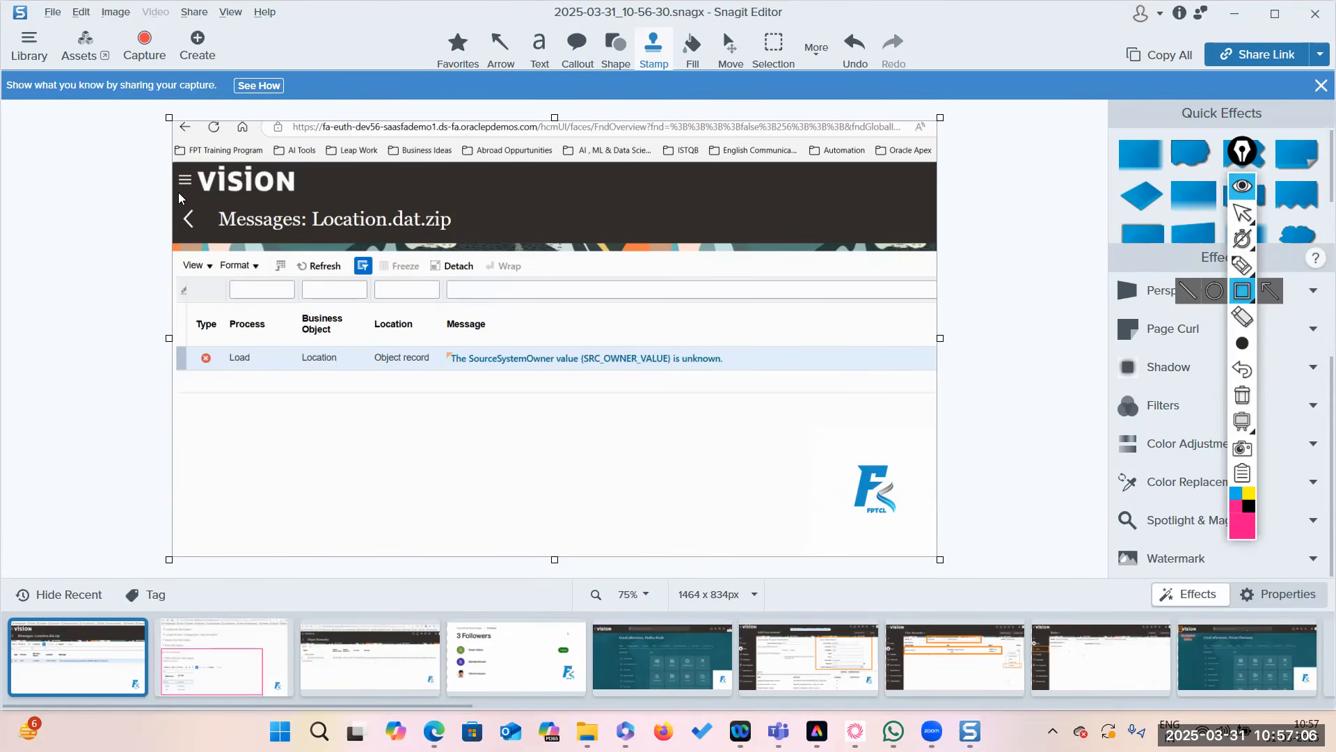
{"action": "left_click_drag", "start_coordinate": [178, 198], "coordinate": [932, 417]}
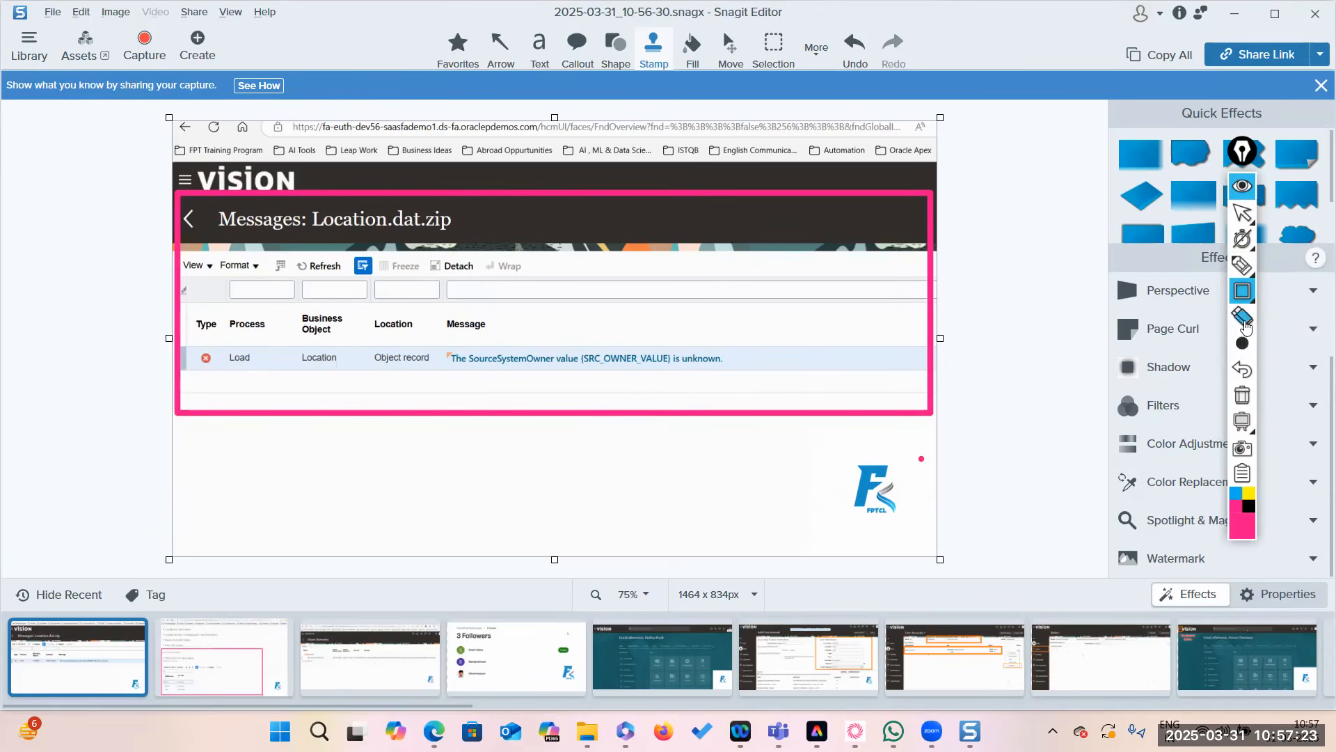
{"action": "left_click", "coordinate": [1242, 319]}
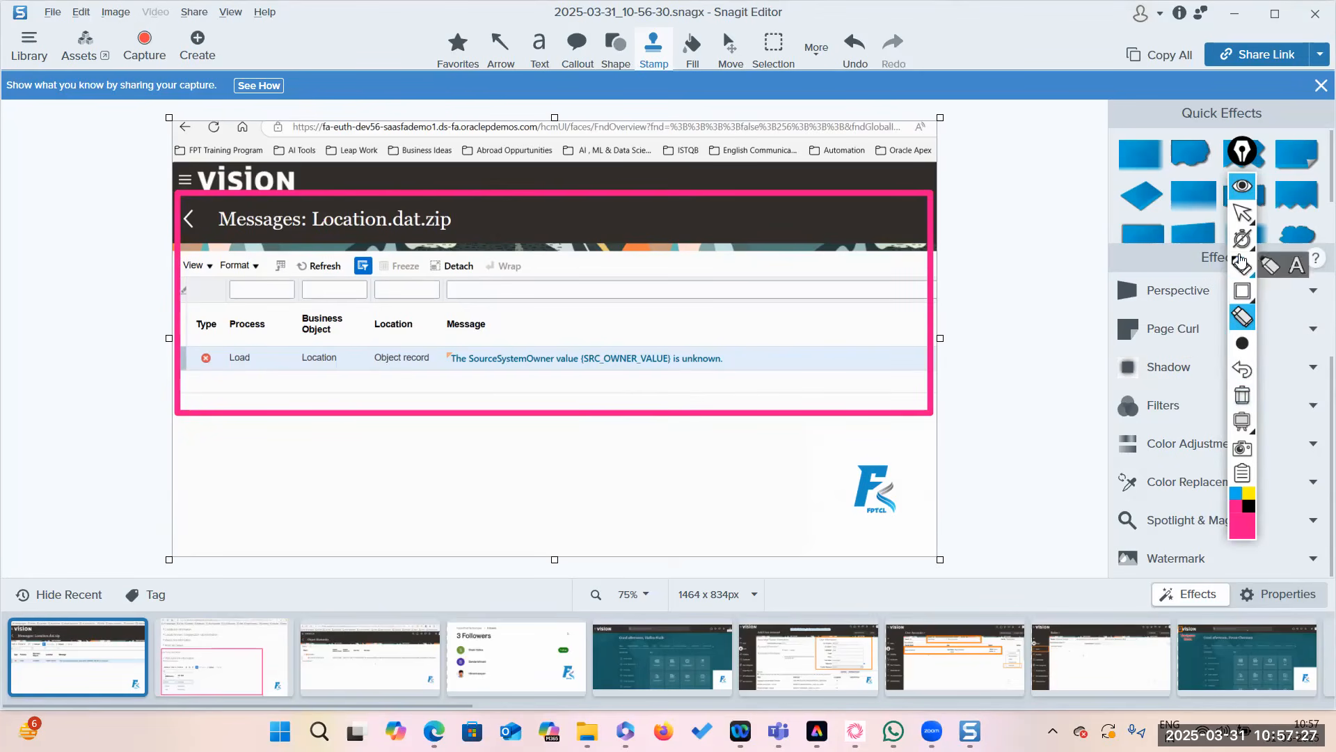
{"action": "left_click", "coordinate": [1244, 216]}
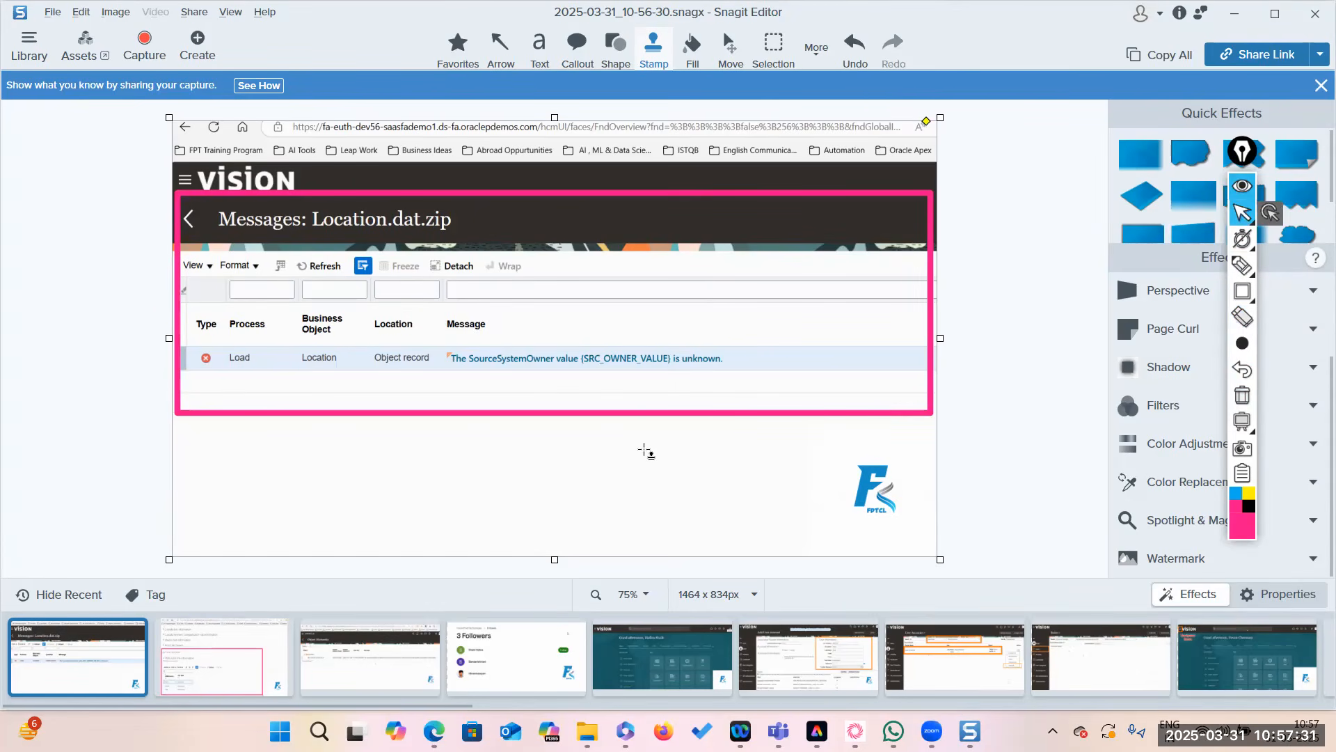
{"action": "right_click", "coordinate": [826, 461]}
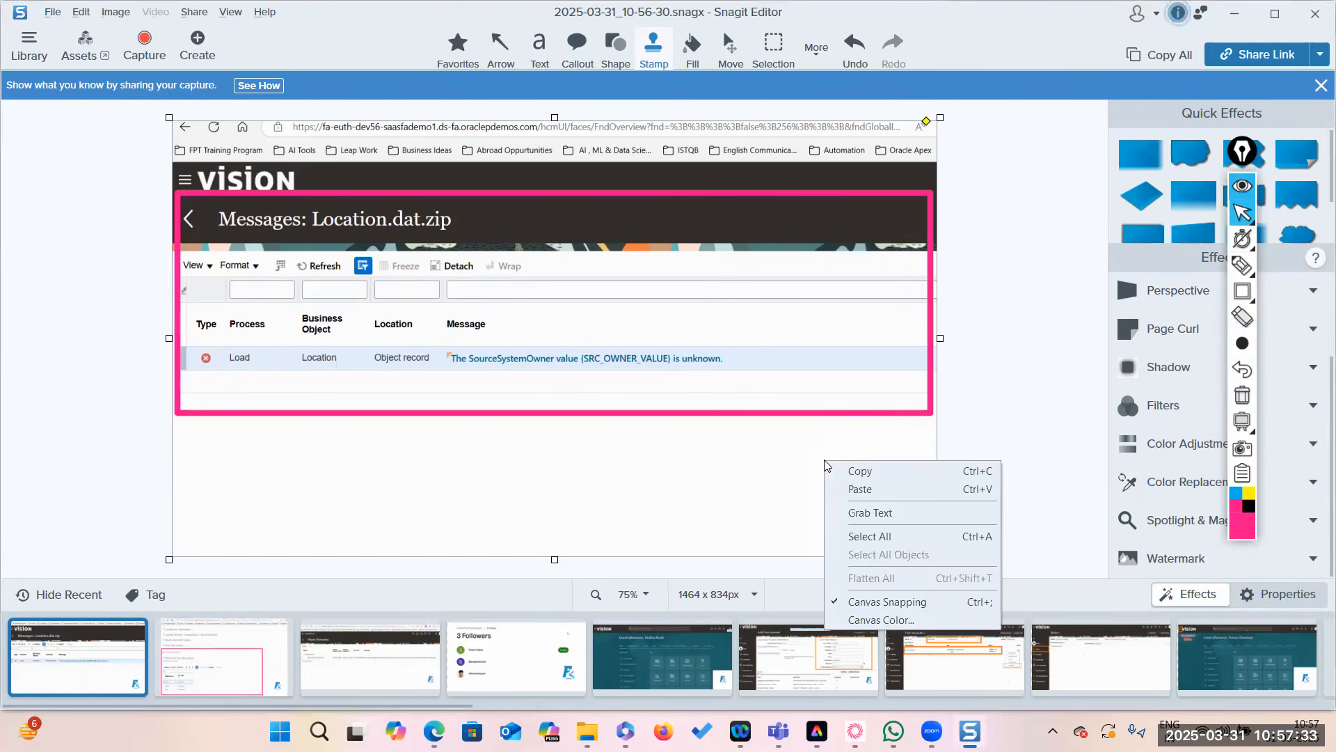
{"action": "key", "text": "Escape"}
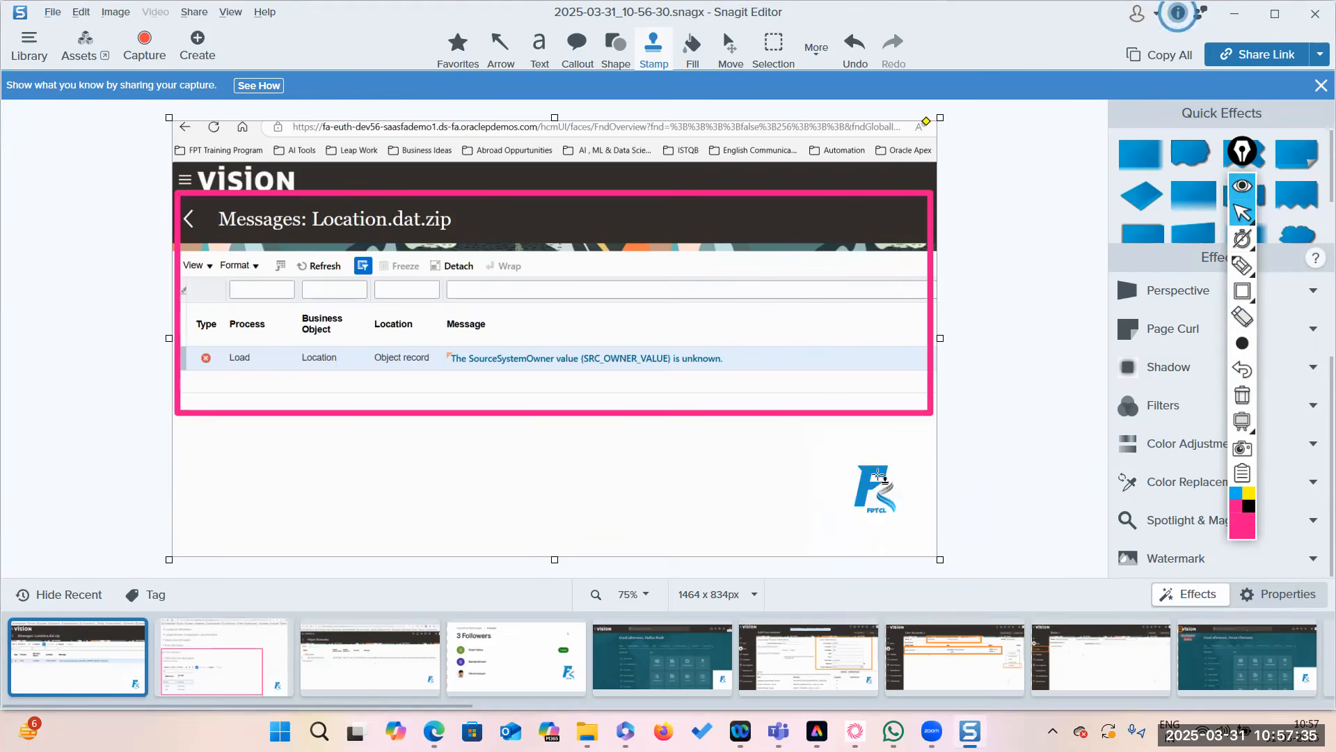
Switch to the Medium article on release updates in Edge and clear the pink screen annotation.
{"action": "key", "text": "alt+Tab"}
{"action": "key", "text": "alt+Tab"}
{"action": "key", "text": "alt+Tab"}
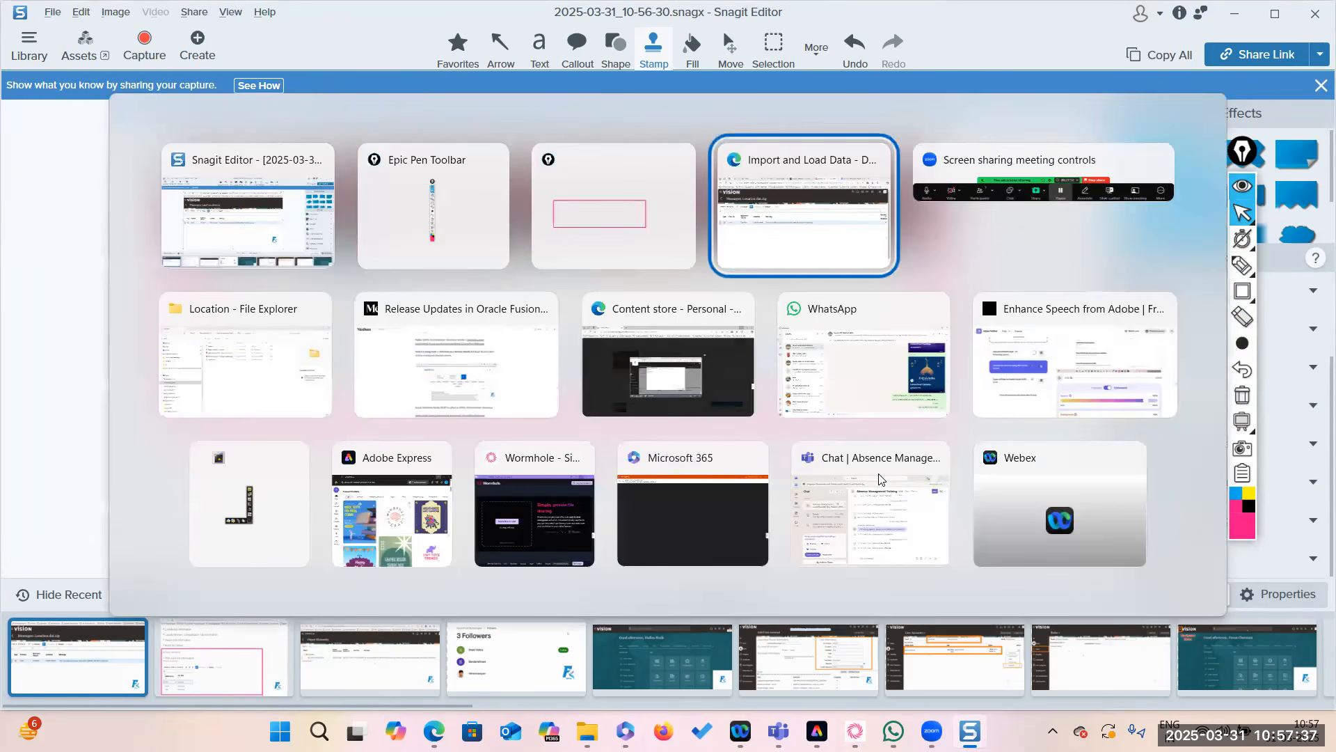
{"action": "key", "text": "alt+Tab"}
{"action": "key", "text": "alt+Tab"}
{"action": "key", "text": "alt+Tab"}
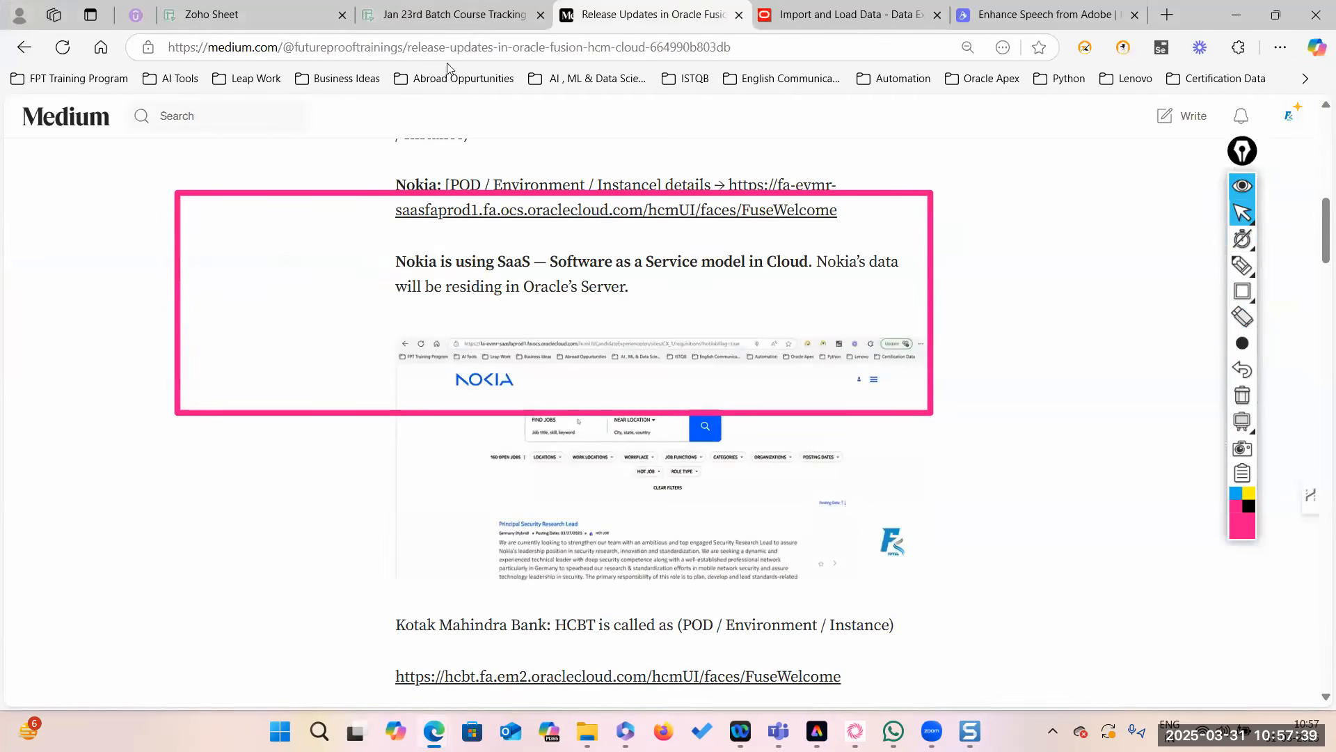
{"action": "left_click", "coordinate": [1243, 348]}
{"action": "scroll", "coordinate": [786, 462], "scroll_direction": "down", "scroll_amount": 3}
{"action": "scroll", "coordinate": [486, 348], "scroll_direction": "up", "scroll_amount": 8}
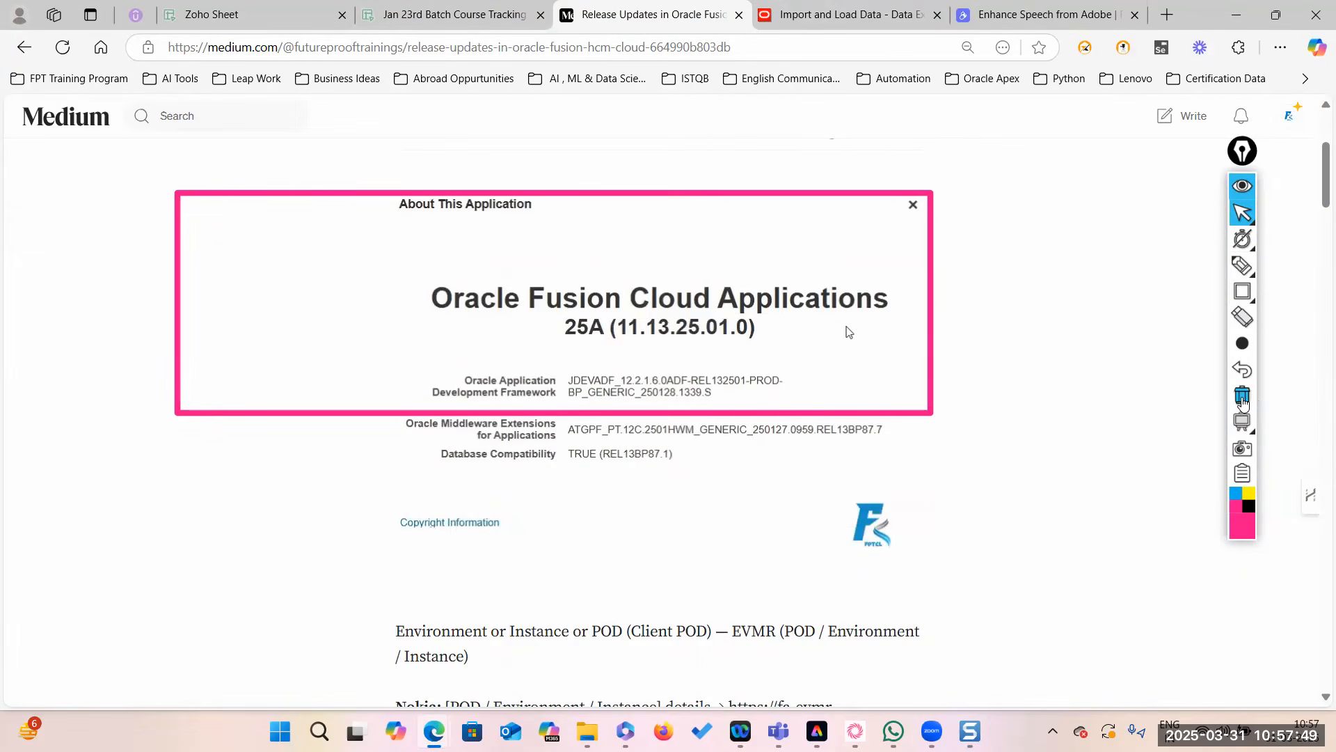
{"action": "left_click", "coordinate": [1242, 396]}
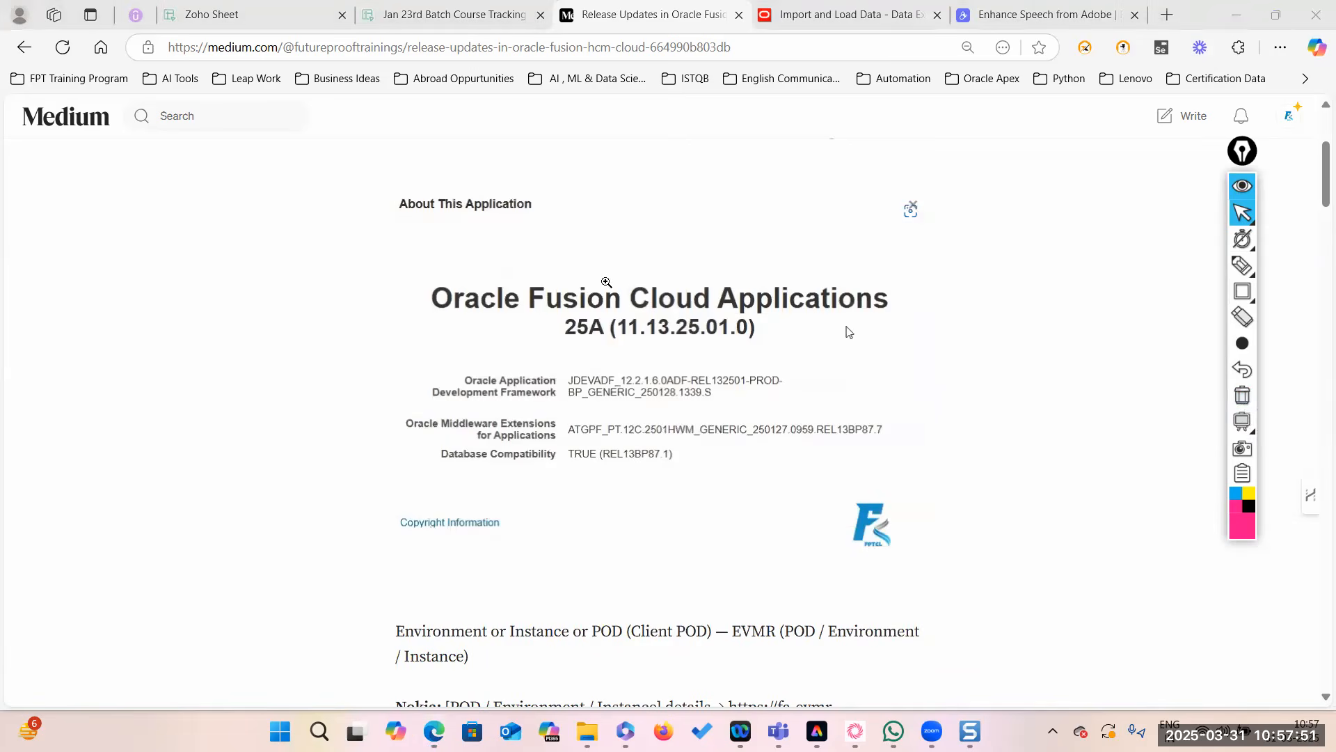
Open the Oracle Fusion HCM Technical Course article from the published stories on Medium.
{"action": "scroll", "coordinate": [606, 282], "scroll_direction": "up", "scroll_amount": 3}
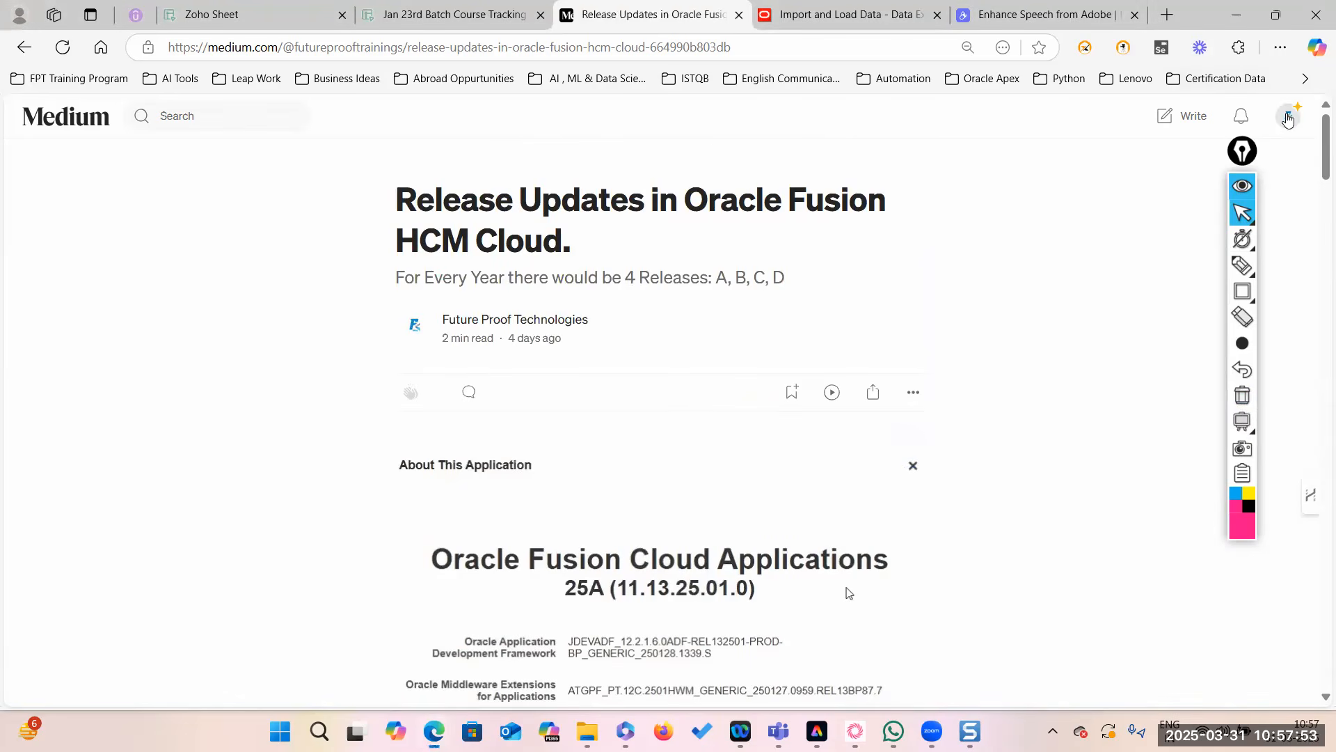
{"action": "left_click", "coordinate": [1289, 116]}
{"action": "left_click", "coordinate": [1168, 245]}
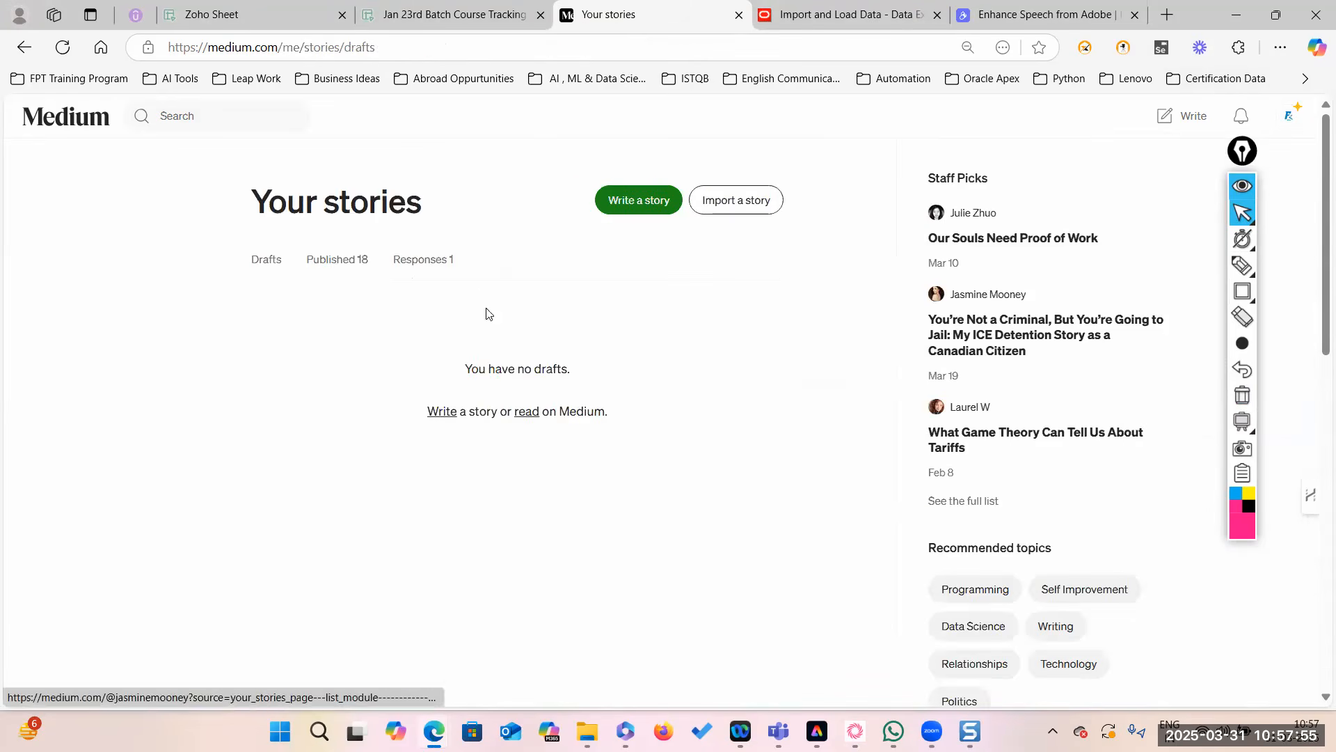
{"action": "left_click", "coordinate": [341, 259]}
{"action": "scroll", "coordinate": [475, 434], "scroll_direction": "down", "scroll_amount": 3}
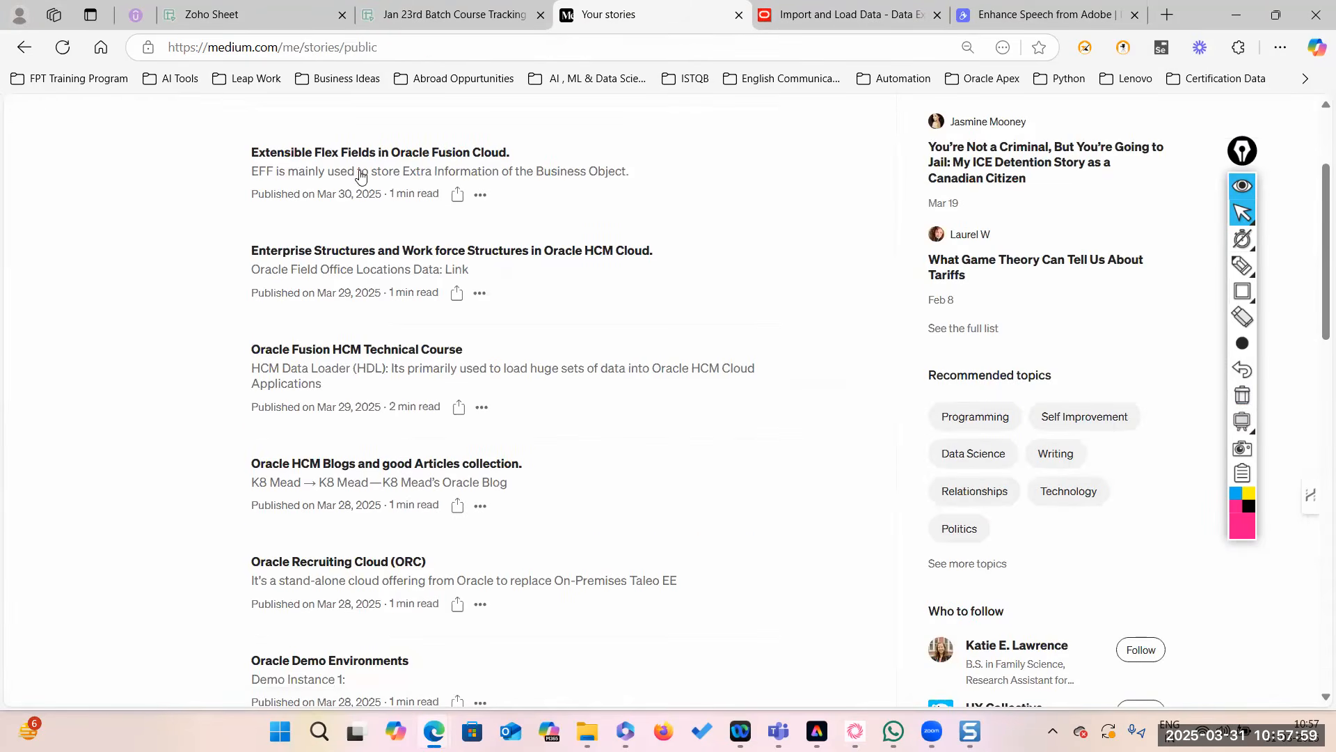
{"action": "scroll", "coordinate": [358, 179], "scroll_direction": "up", "scroll_amount": 2}
{"action": "scroll", "coordinate": [310, 472], "scroll_direction": "down", "scroll_amount": 3}
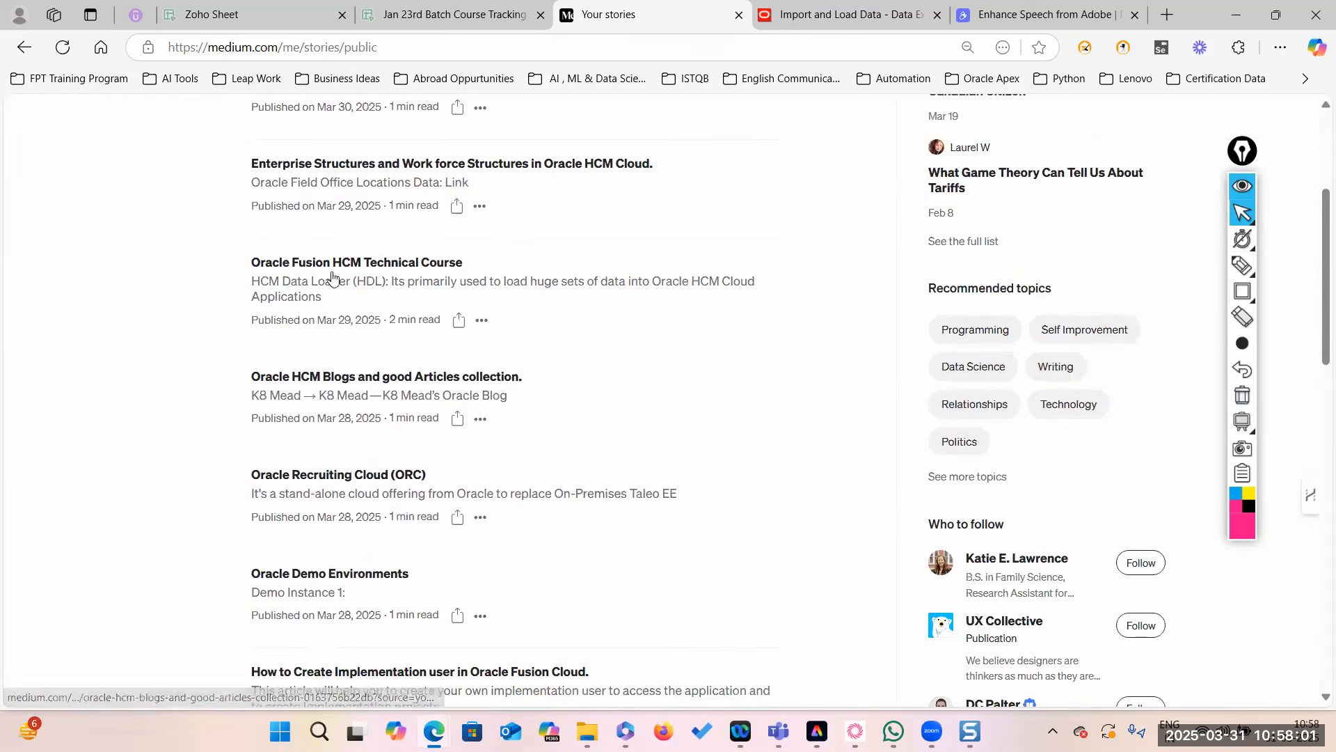
{"action": "left_click", "coordinate": [334, 298]}
{"action": "scroll", "coordinate": [542, 447], "scroll_direction": "down", "scroll_amount": 3}
{"action": "scroll", "coordinate": [542, 447], "scroll_direction": "down", "scroll_amount": 15}
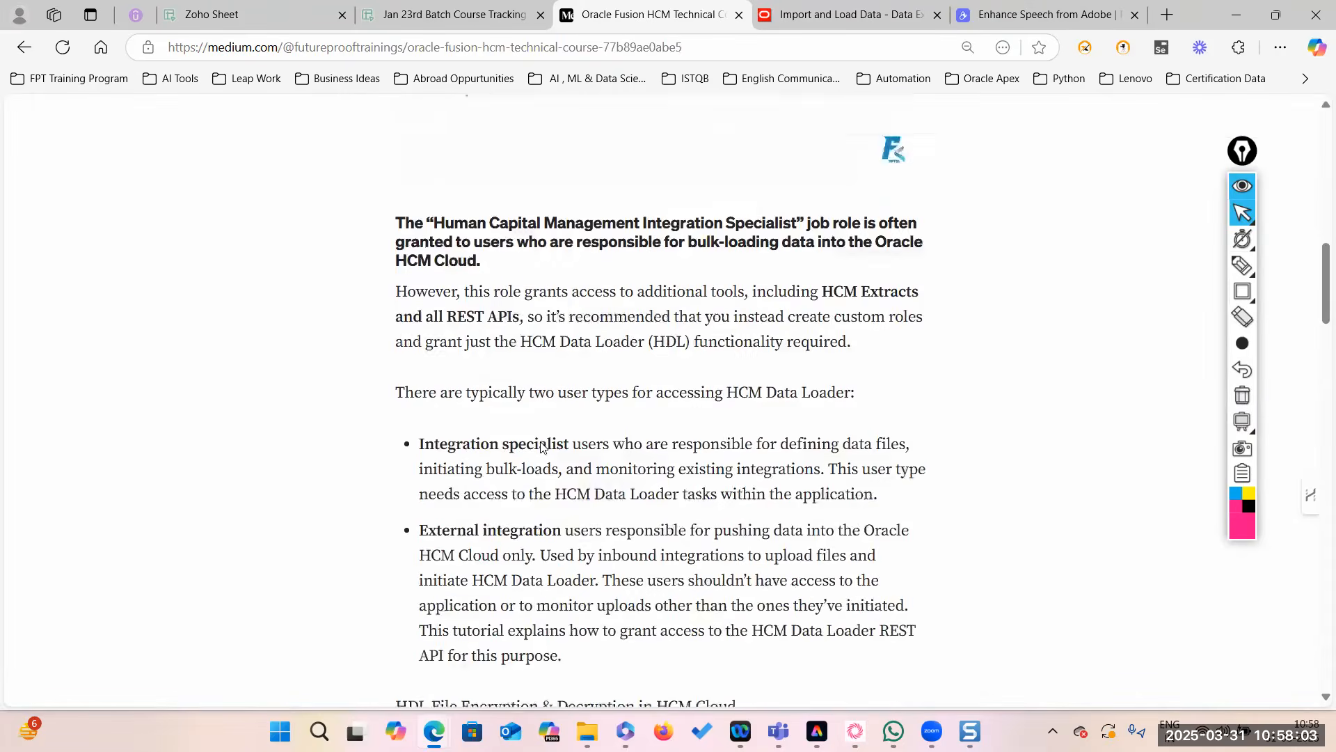
{"action": "scroll", "coordinate": [532, 424], "scroll_direction": "up", "scroll_amount": 5}
{"action": "scroll", "coordinate": [532, 423], "scroll_direction": "up", "scroll_amount": 10}
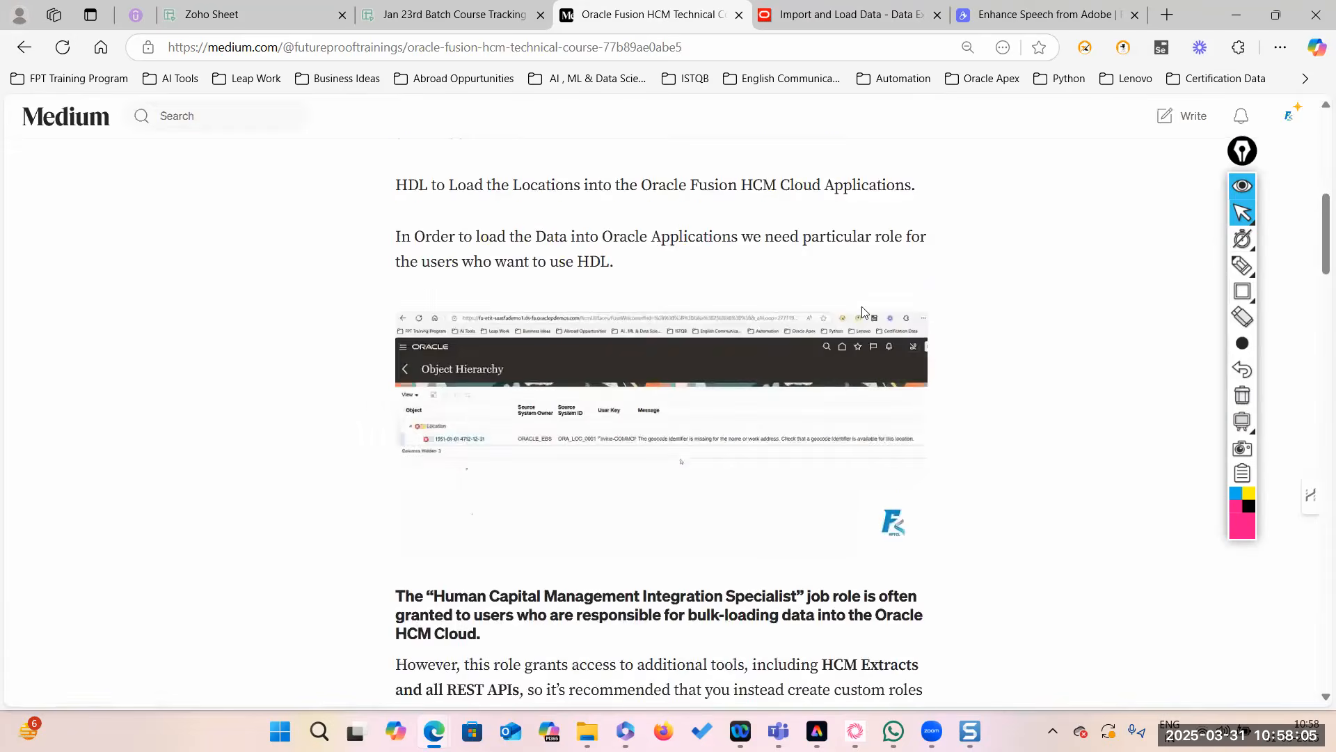
{"action": "left_click", "coordinate": [1192, 117]}
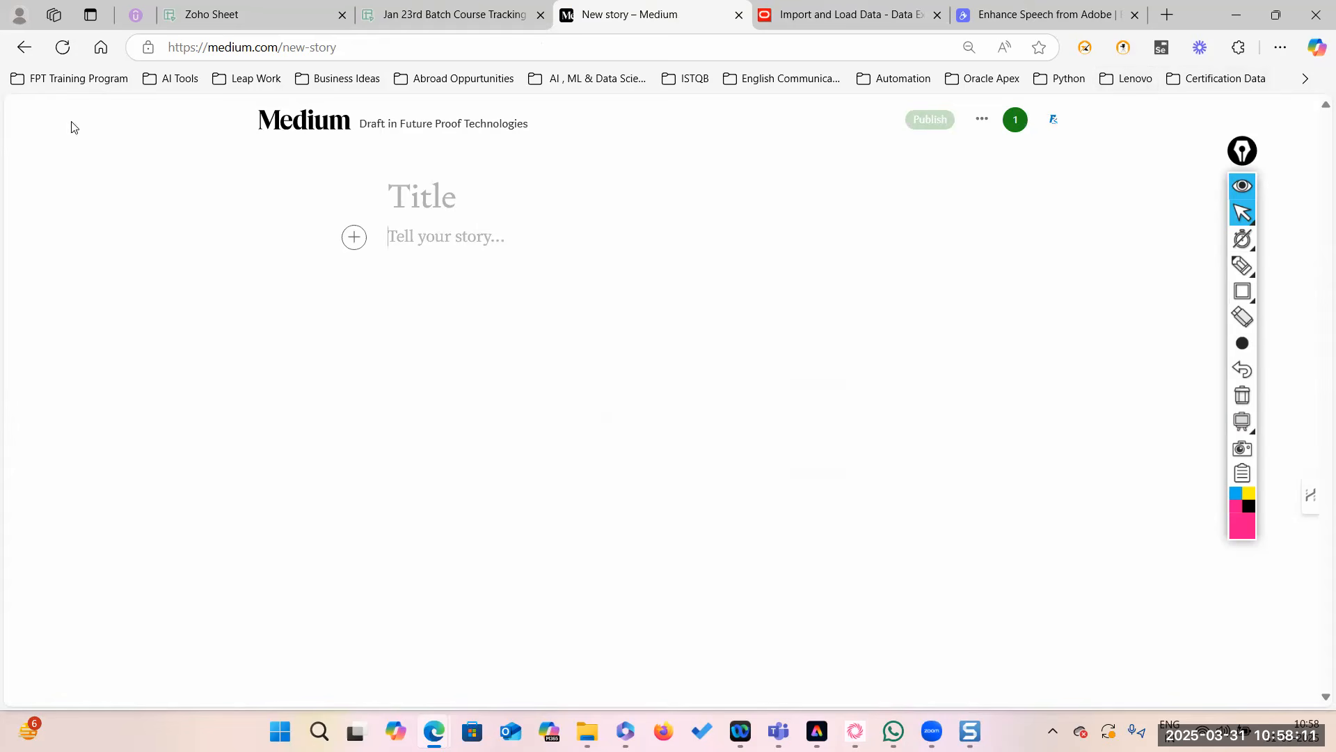
{"action": "left_click", "coordinate": [16, 46]}
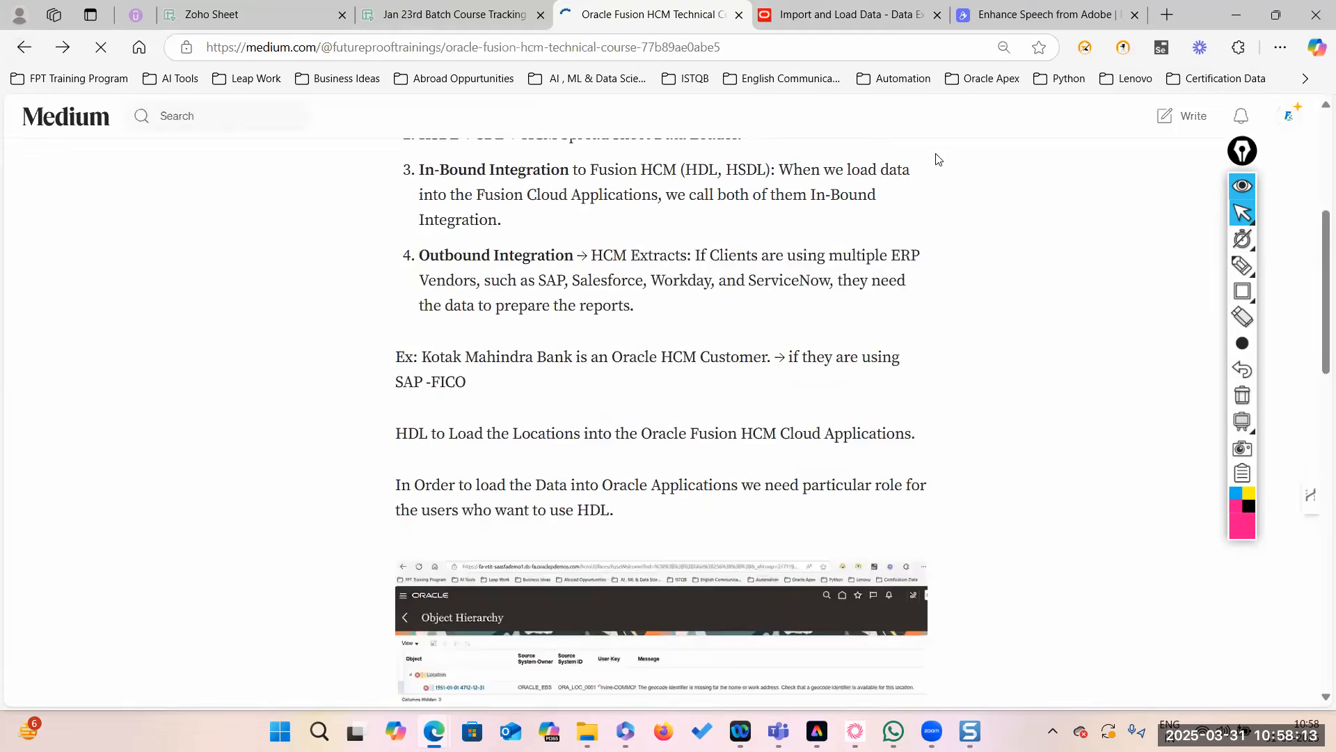
Open the Oracle Fusion HCM Technical Course story for editing.
{"action": "scroll", "coordinate": [922, 343], "scroll_direction": "down", "scroll_amount": 7}
{"action": "scroll", "coordinate": [922, 337], "scroll_direction": "up", "scroll_amount": 6}
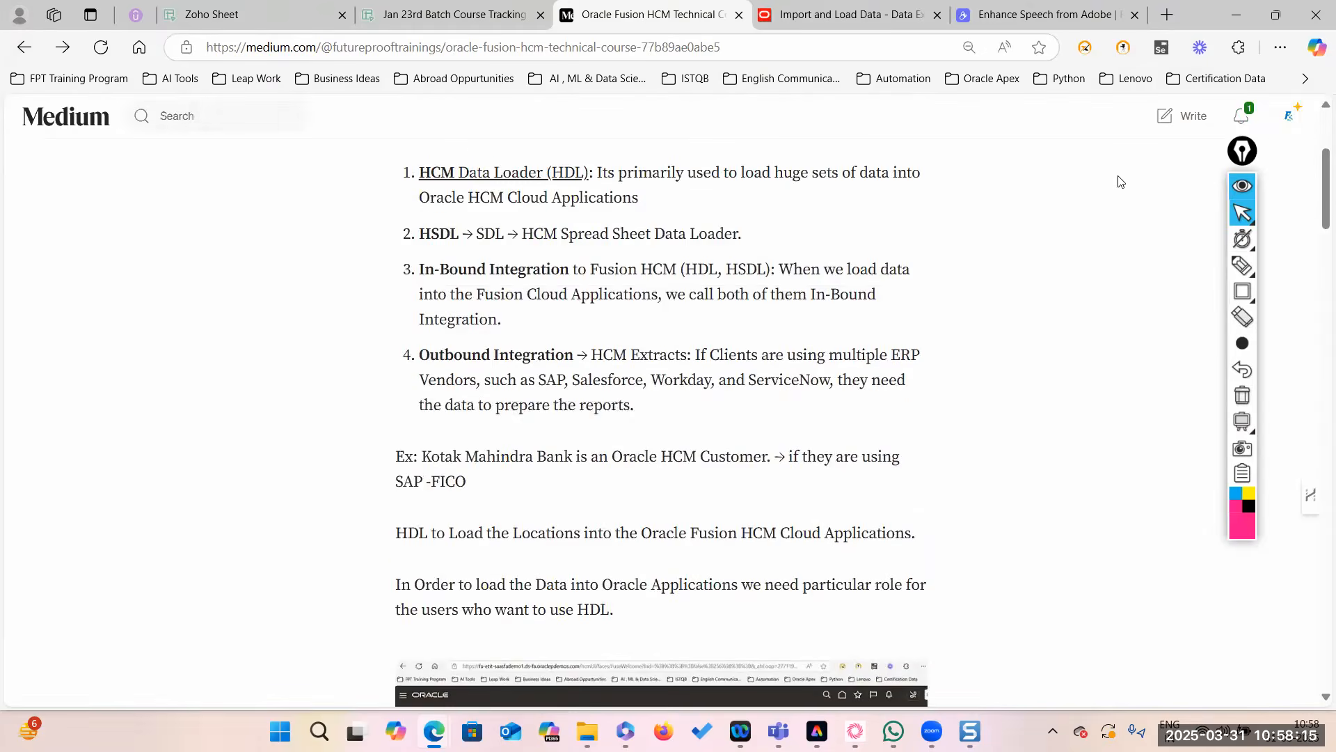
{"action": "left_click", "coordinate": [914, 283]}
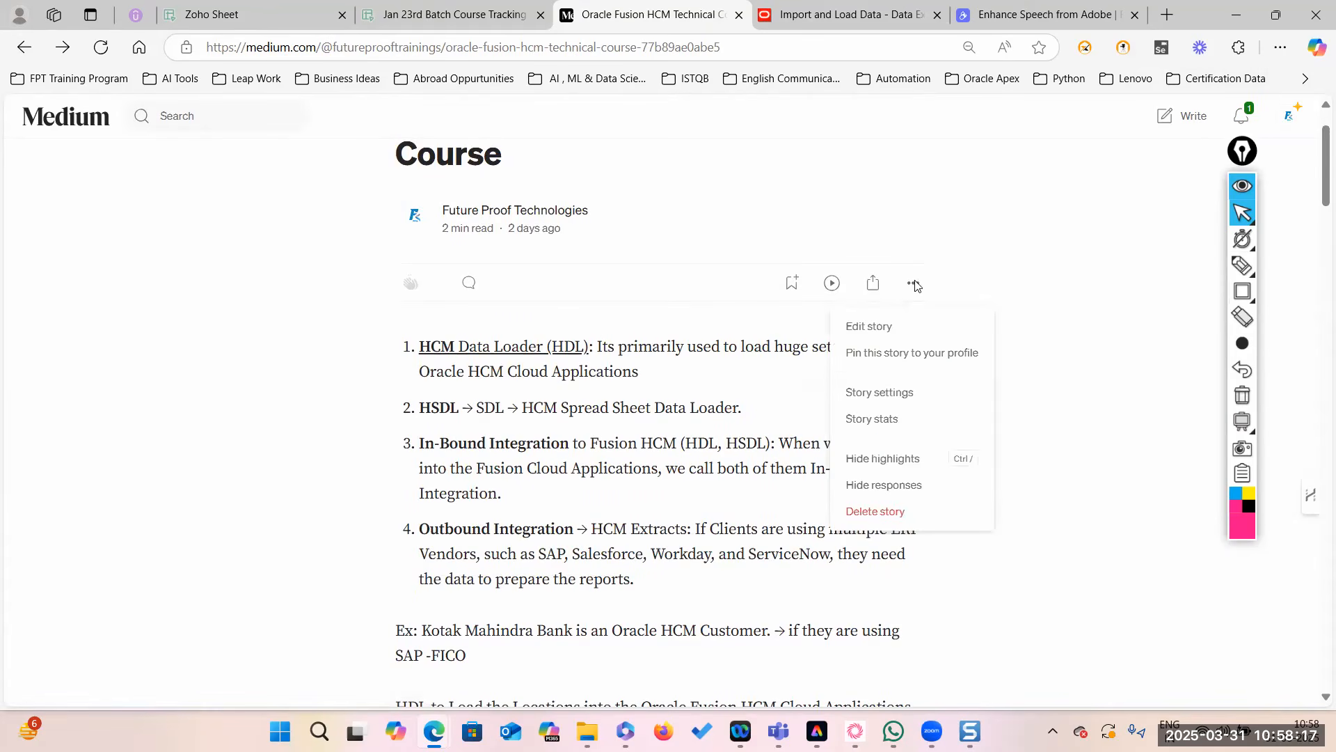
{"action": "left_click", "coordinate": [863, 327]}
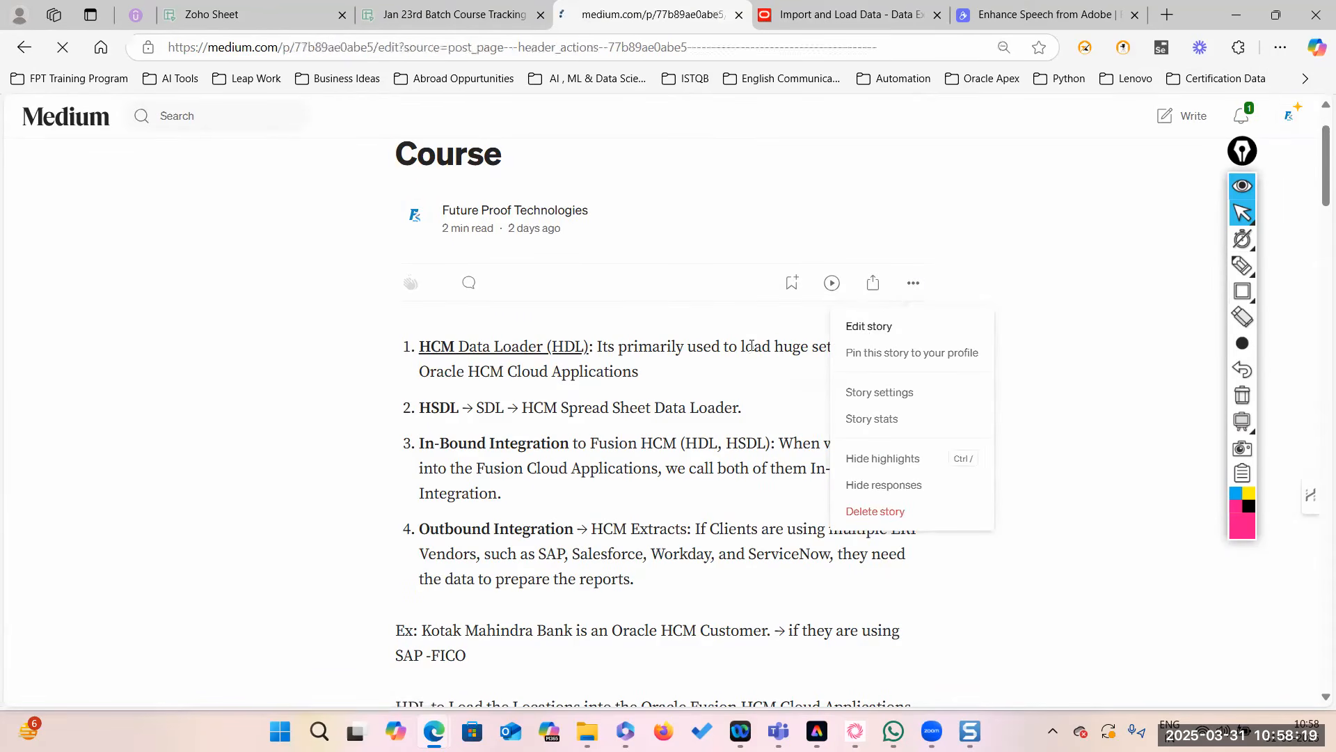
Paste the captured Location.dat.zip messages screenshot below the line about using HDL to load the Locations into Oracle Fusion.
{"action": "scroll", "coordinate": [651, 428], "scroll_direction": "down", "scroll_amount": 10}
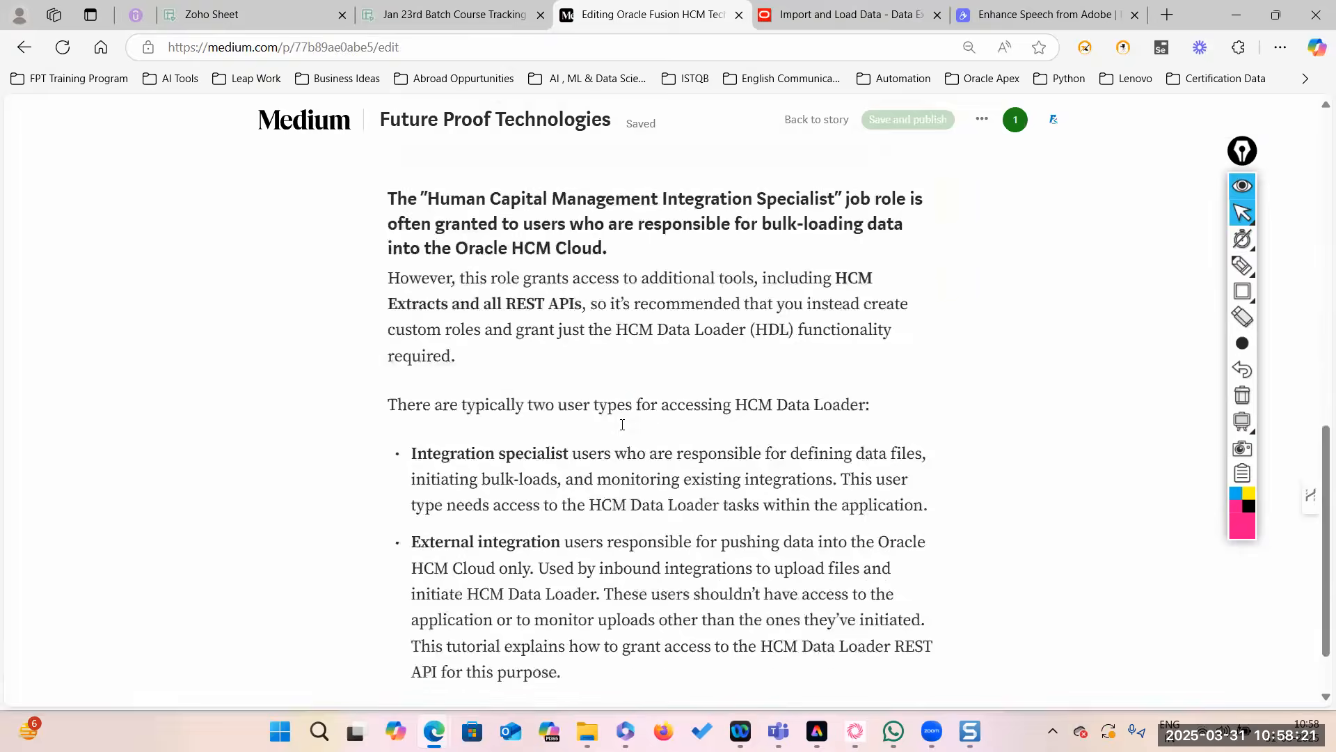
{"action": "scroll", "coordinate": [590, 427], "scroll_direction": "up", "scroll_amount": 5}
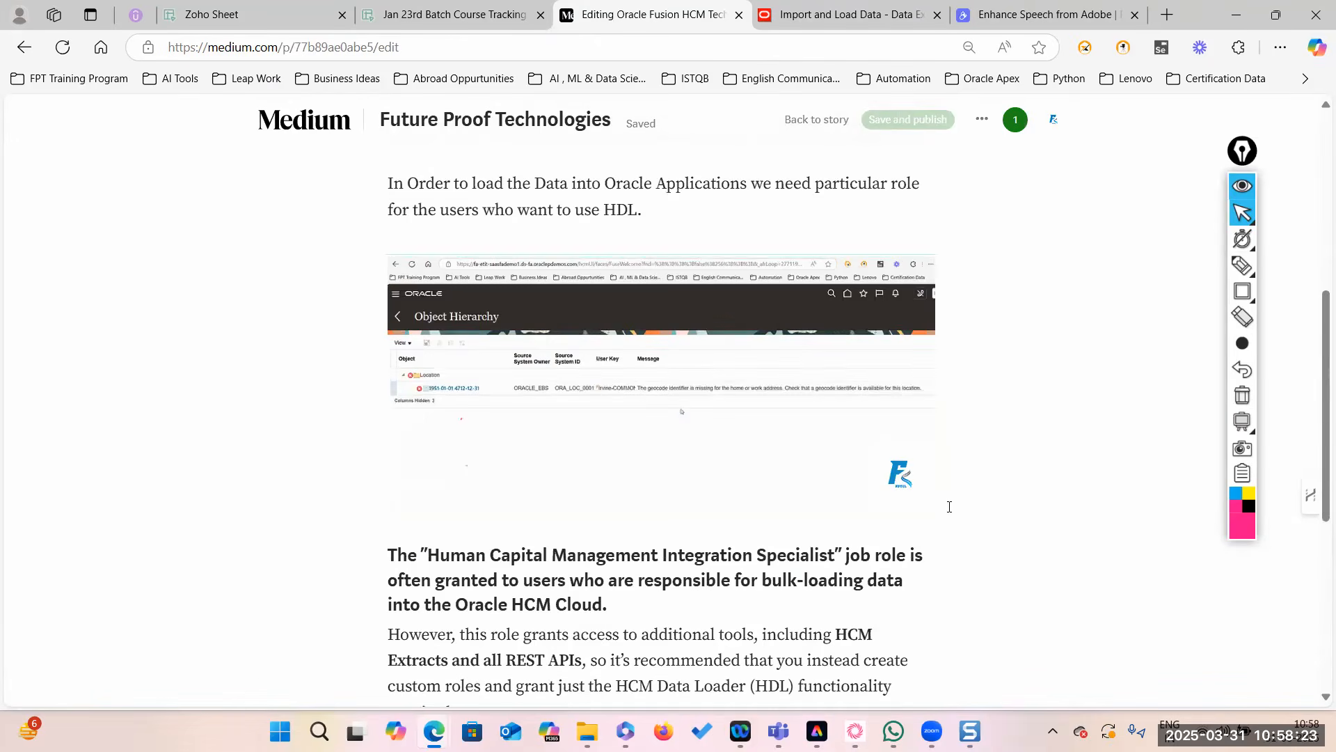
{"action": "scroll", "coordinate": [900, 591], "scroll_direction": "down", "scroll_amount": 3}
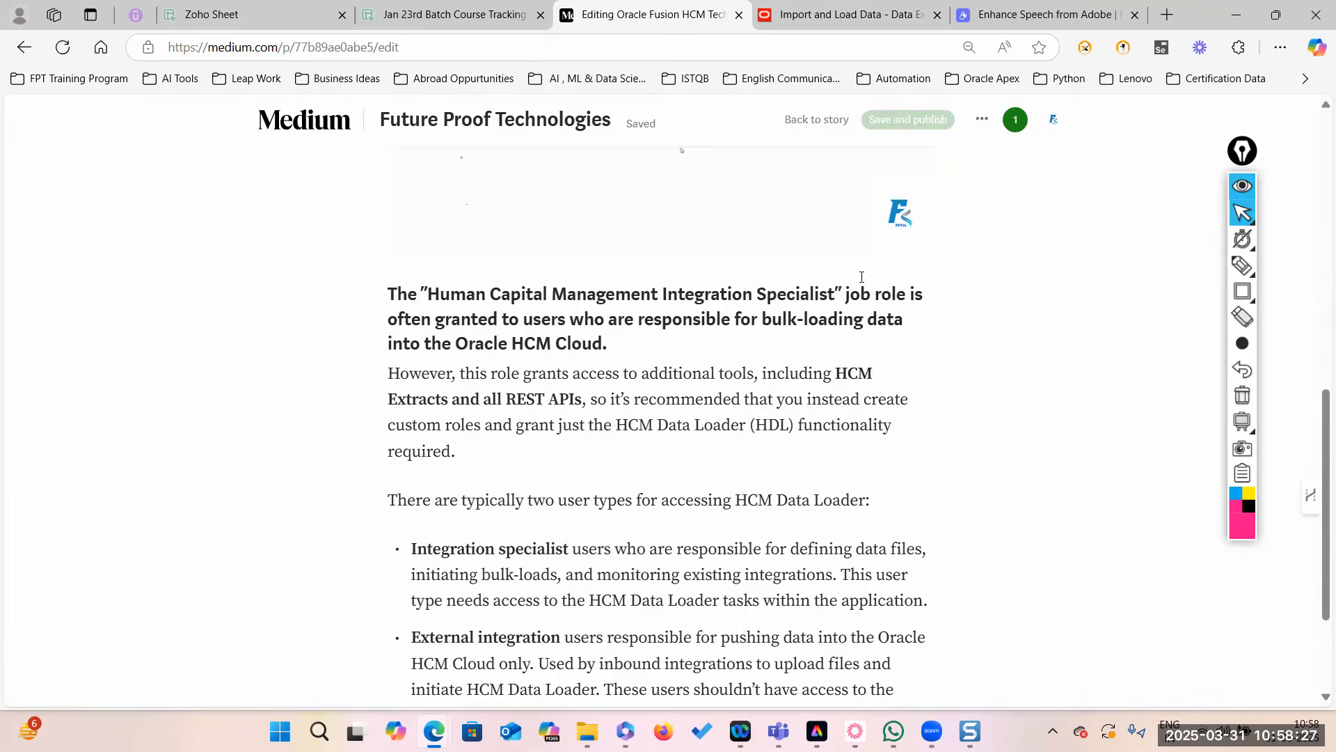
{"action": "scroll", "coordinate": [862, 277], "scroll_direction": "up", "scroll_amount": 4}
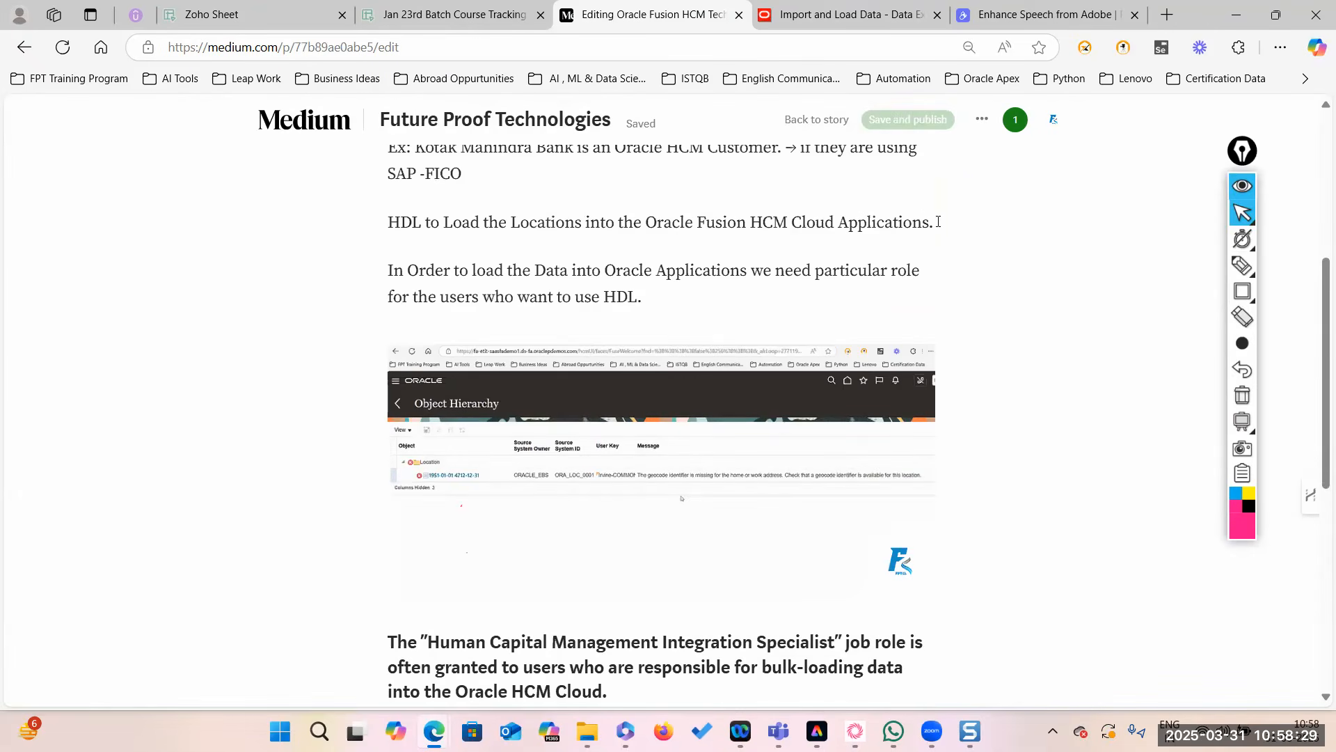
{"action": "key", "text": "Return"}
{"action": "key", "text": "Return"}
{"action": "key", "text": "ctrl+v"}
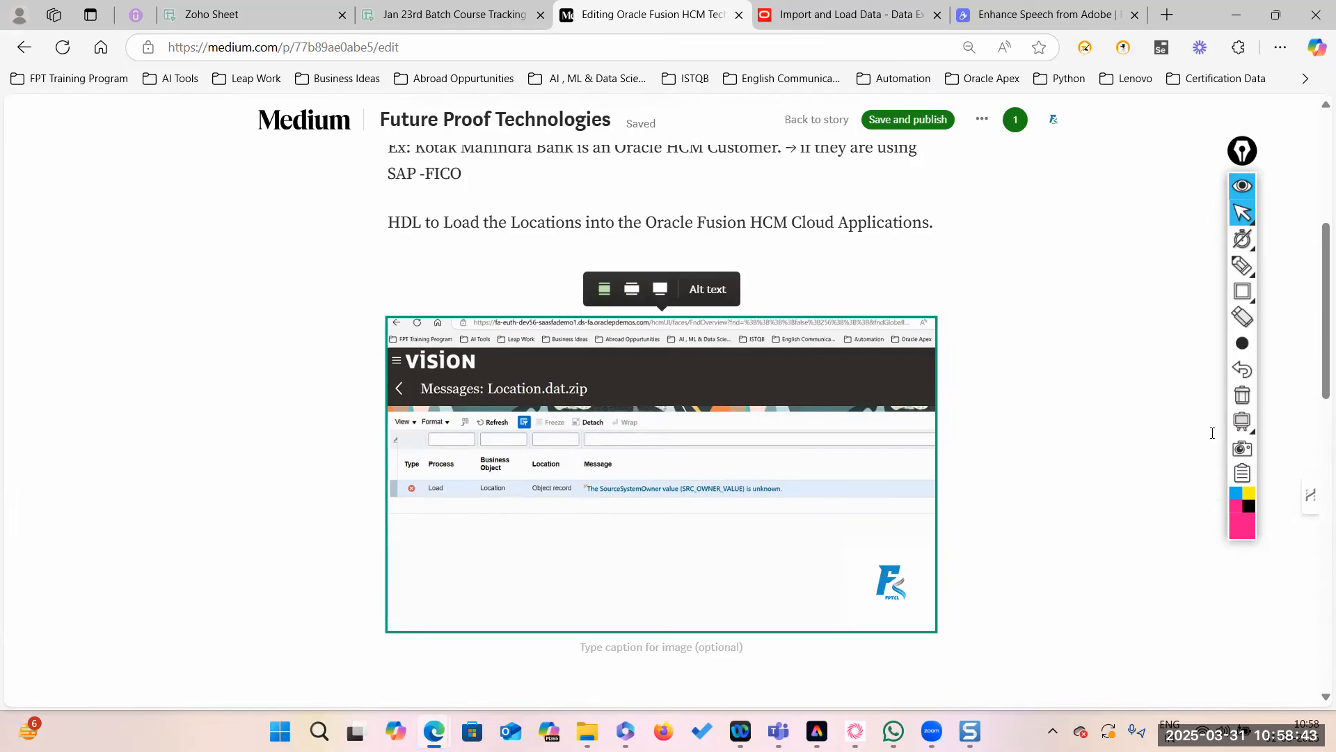
Add the sentence "Here Source System Owner was defined in the application." on a new line above the Location.dat.zip messages screenshot.
{"action": "left_click", "coordinate": [955, 235]}
{"action": "key", "text": "Return"}
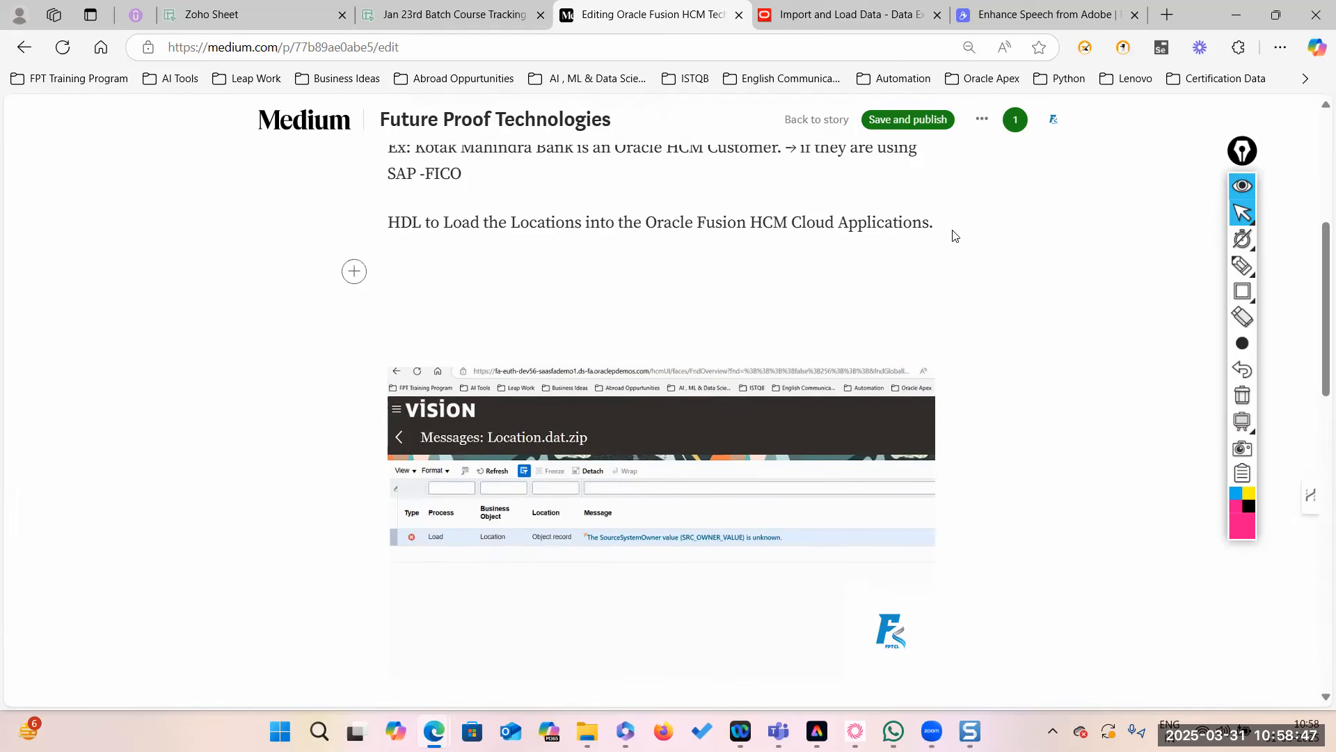
{"action": "key", "text": "Return"}
{"action": "type", "text": "Here Source System"}
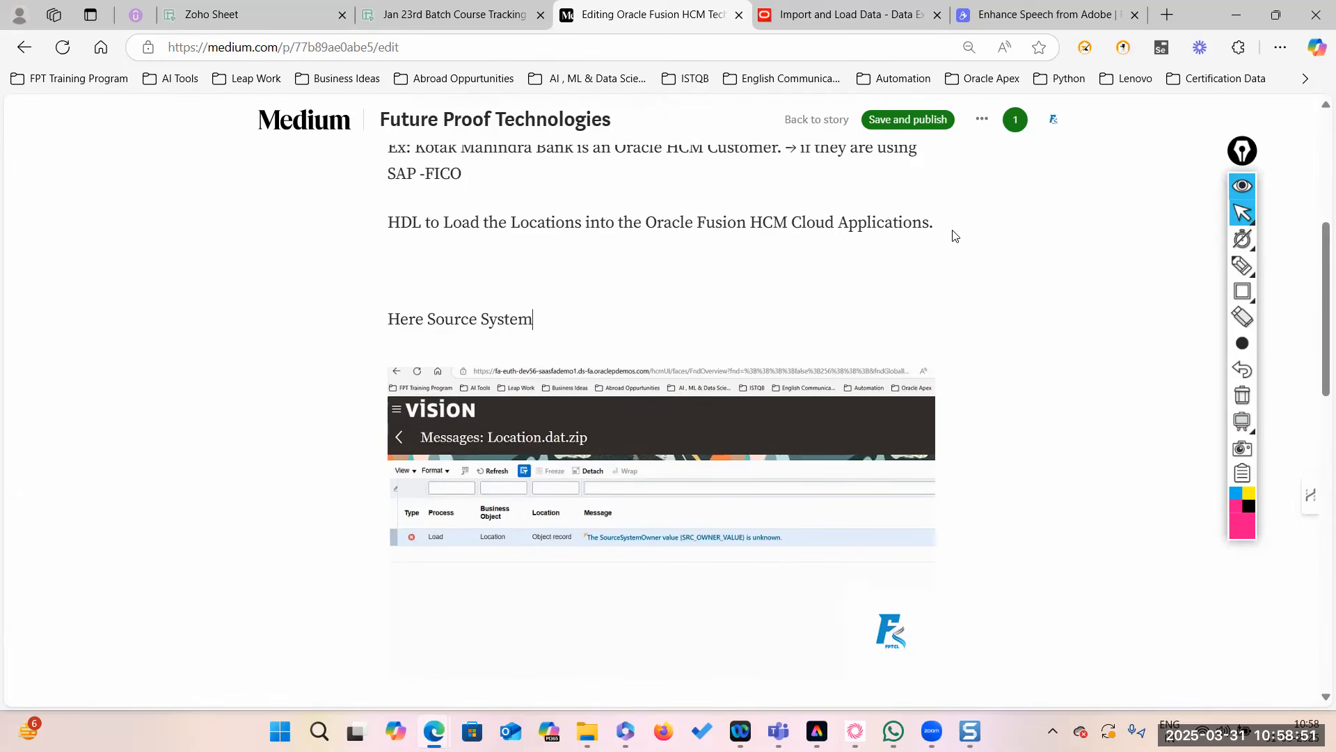
{"action": "type", "text": " Owner was defined "}
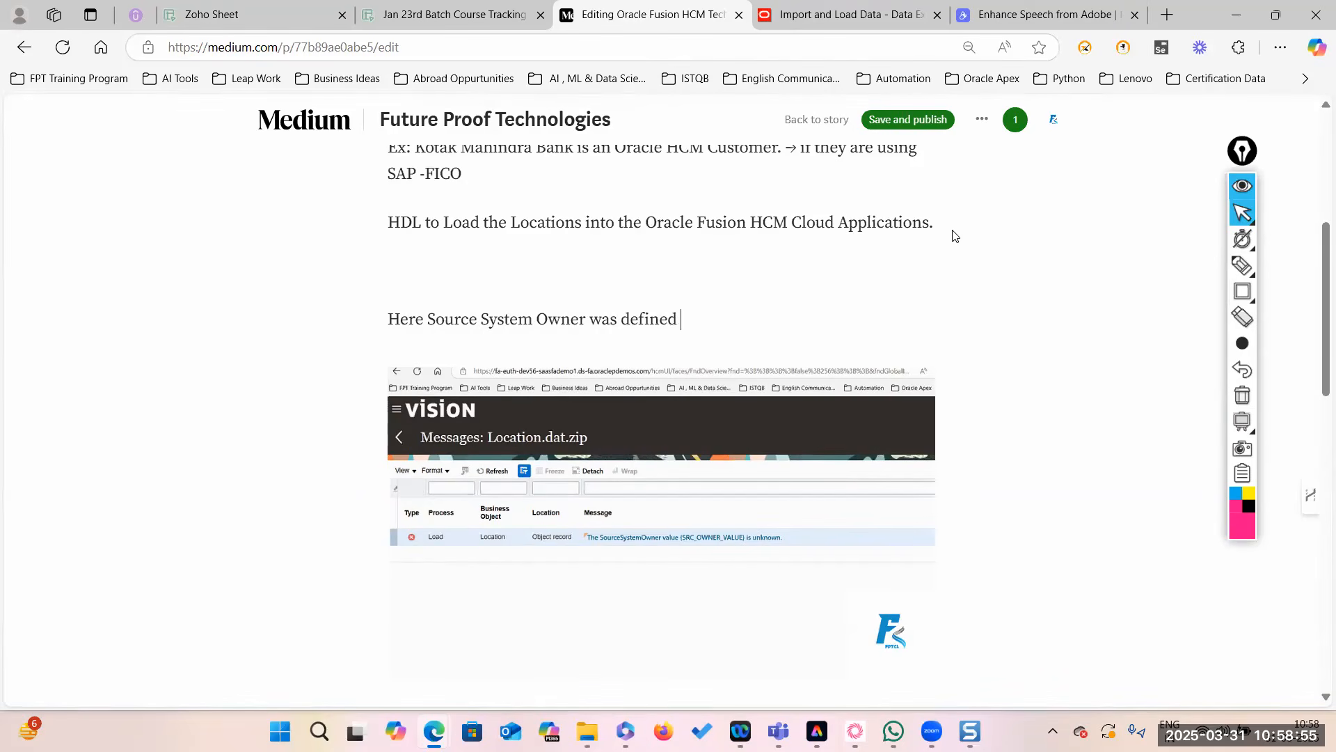
{"action": "type", "text": "in the application "}
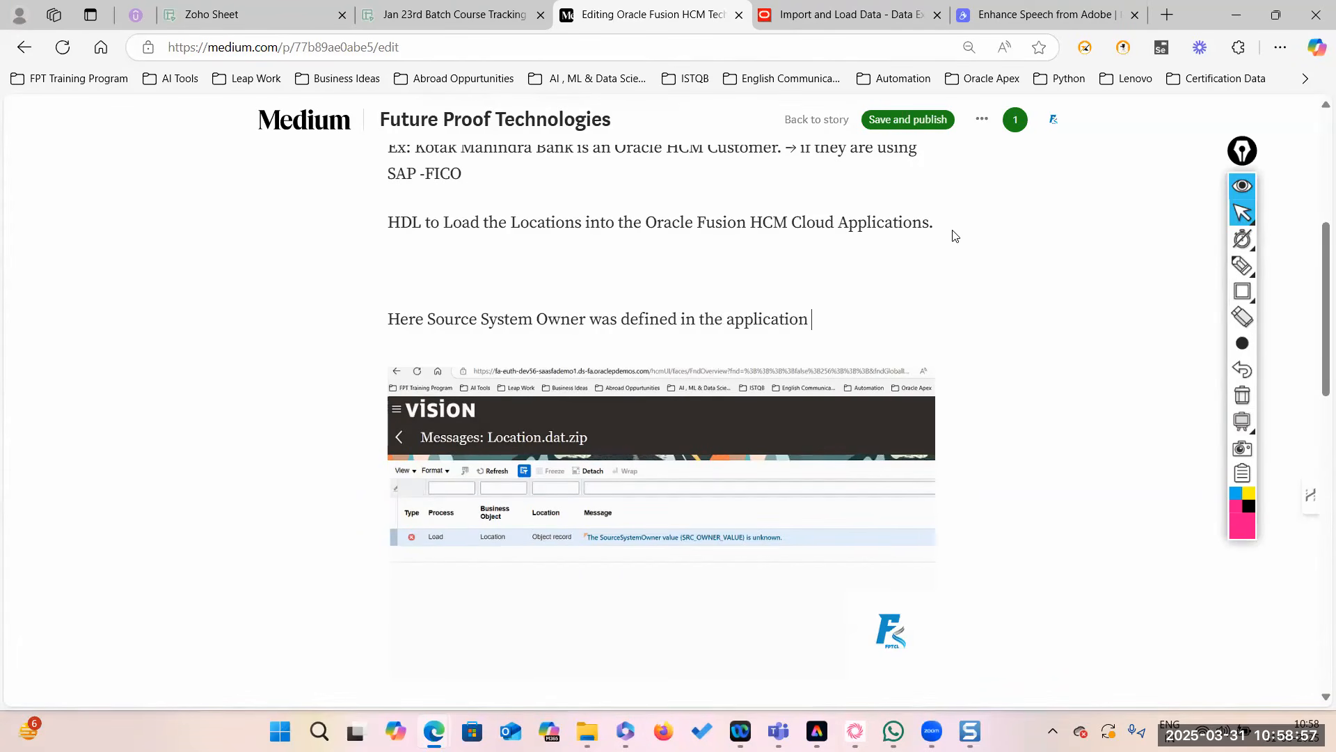
Continue the Source System Owner paragraph with "Due to that we are getting Error while loading HDL Dat File.".
{"action": "type", "text": "Due tot ha"}
{"action": "key", "text": "BackSpace"}
{"action": "type", "text": "that we re"}
{"action": "key", "text": "BackSpace"}
{"action": "key", "text": "BackSpace"}
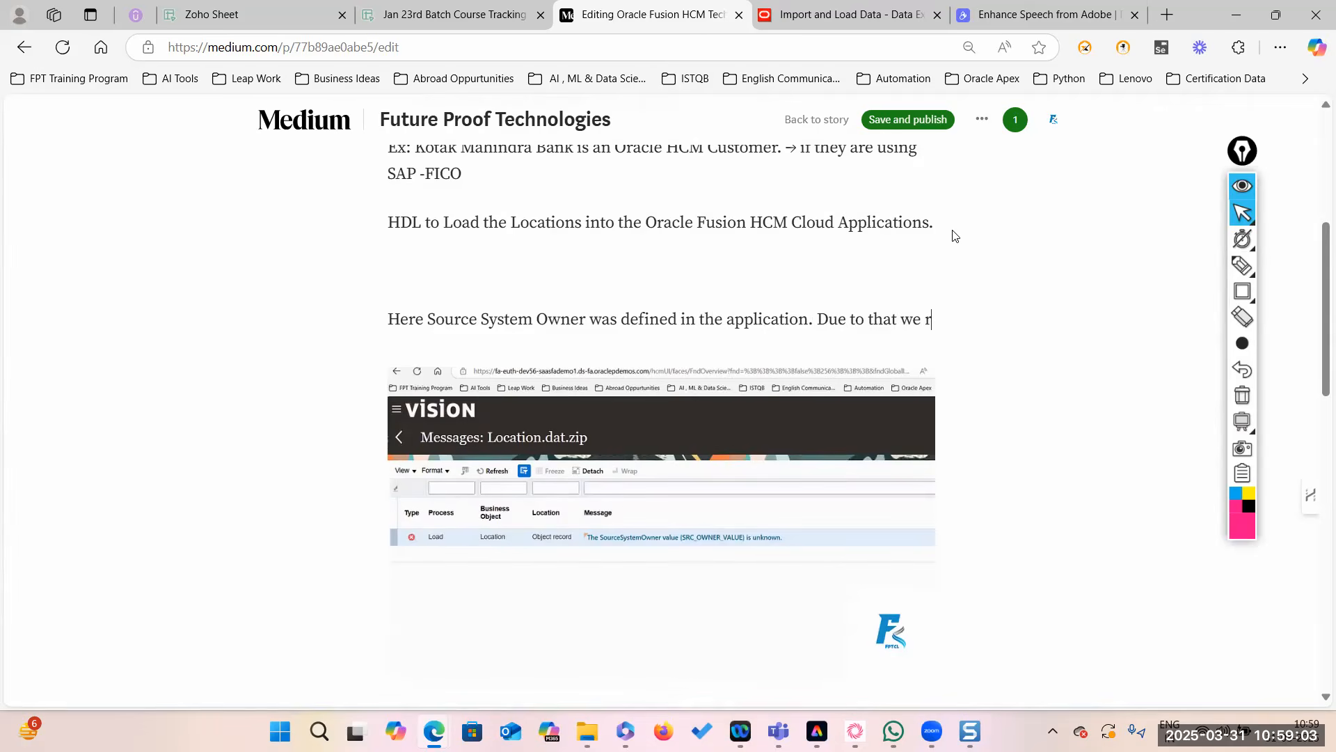
{"action": "type", "text": "are getting "}
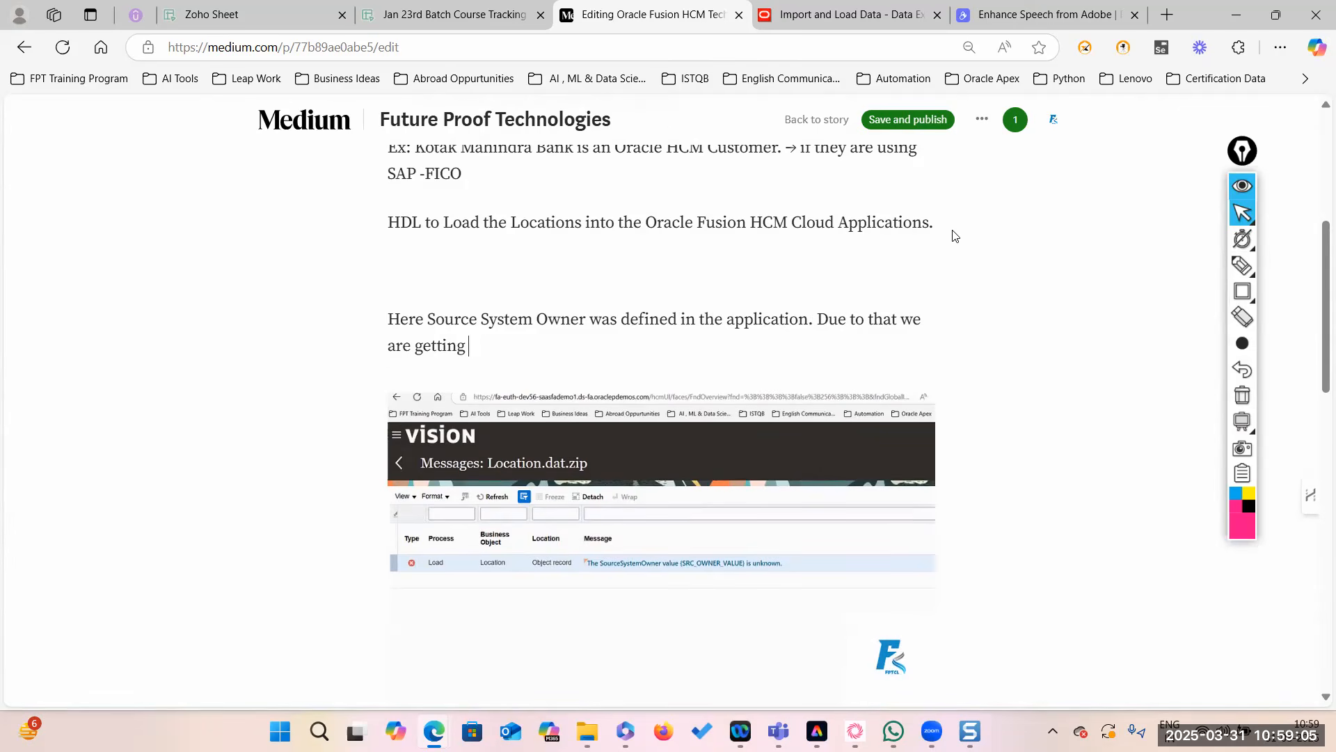
{"action": "type", "text": "Error while loading dHDL "}
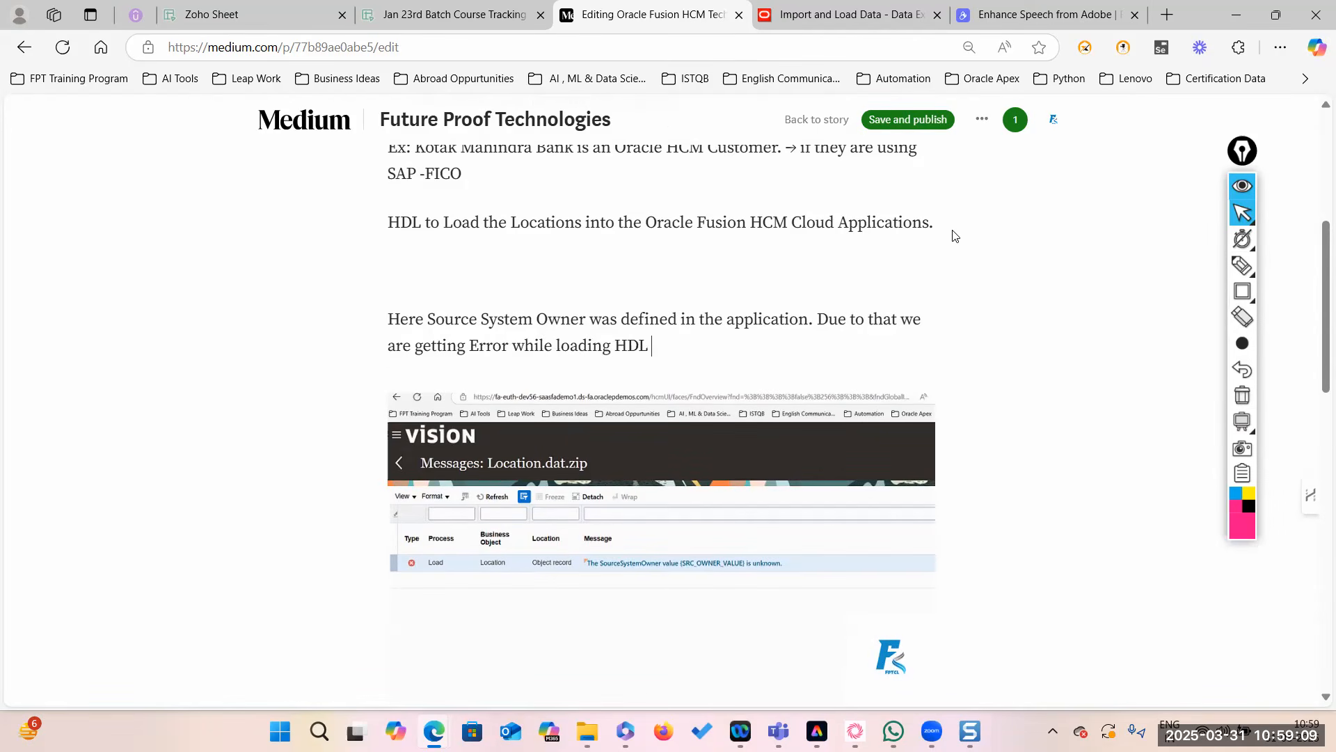
{"action": "type", "text": "Data File."}
Check the new paragraph against the Location.dat.zip screenshot, and save and publish the story.
{"action": "left_click", "coordinate": [810, 616]}
{"action": "scroll", "coordinate": [702, 335], "scroll_direction": "down", "scroll_amount": 3}
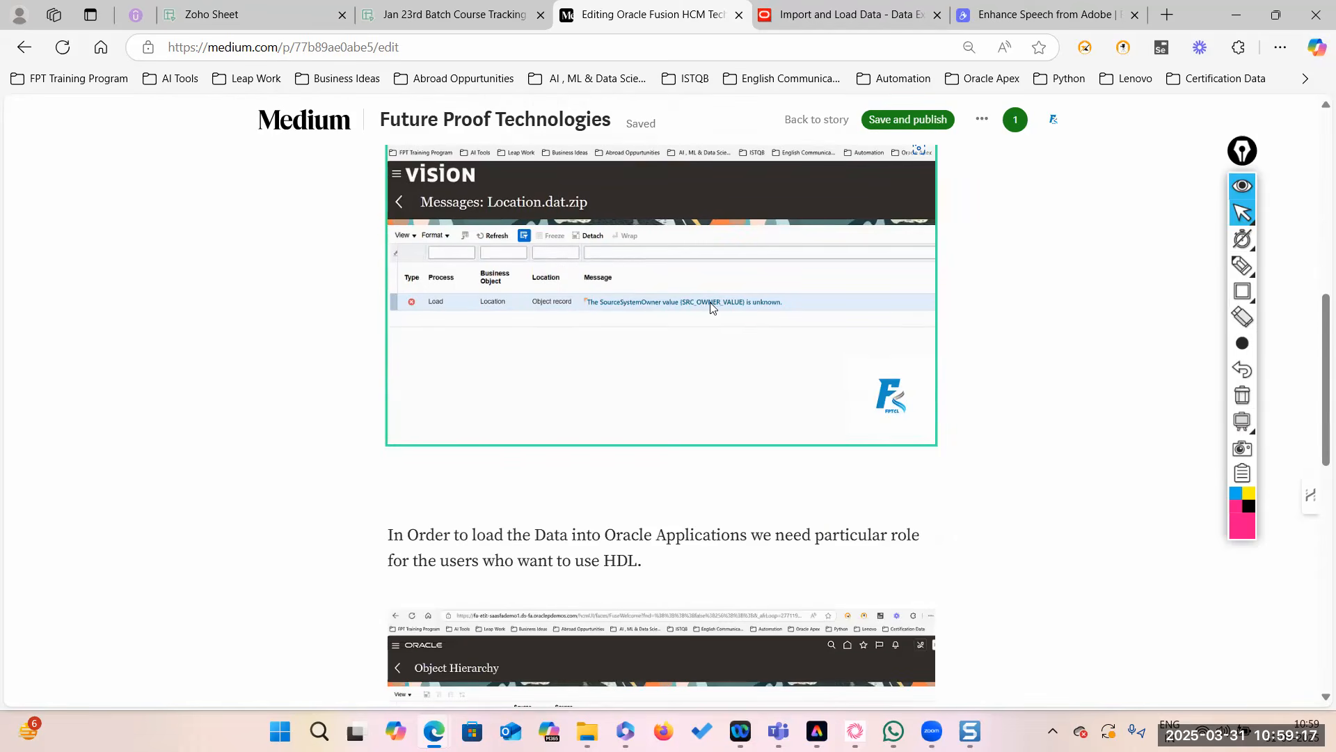
{"action": "scroll", "coordinate": [768, 382], "scroll_direction": "up", "scroll_amount": 2}
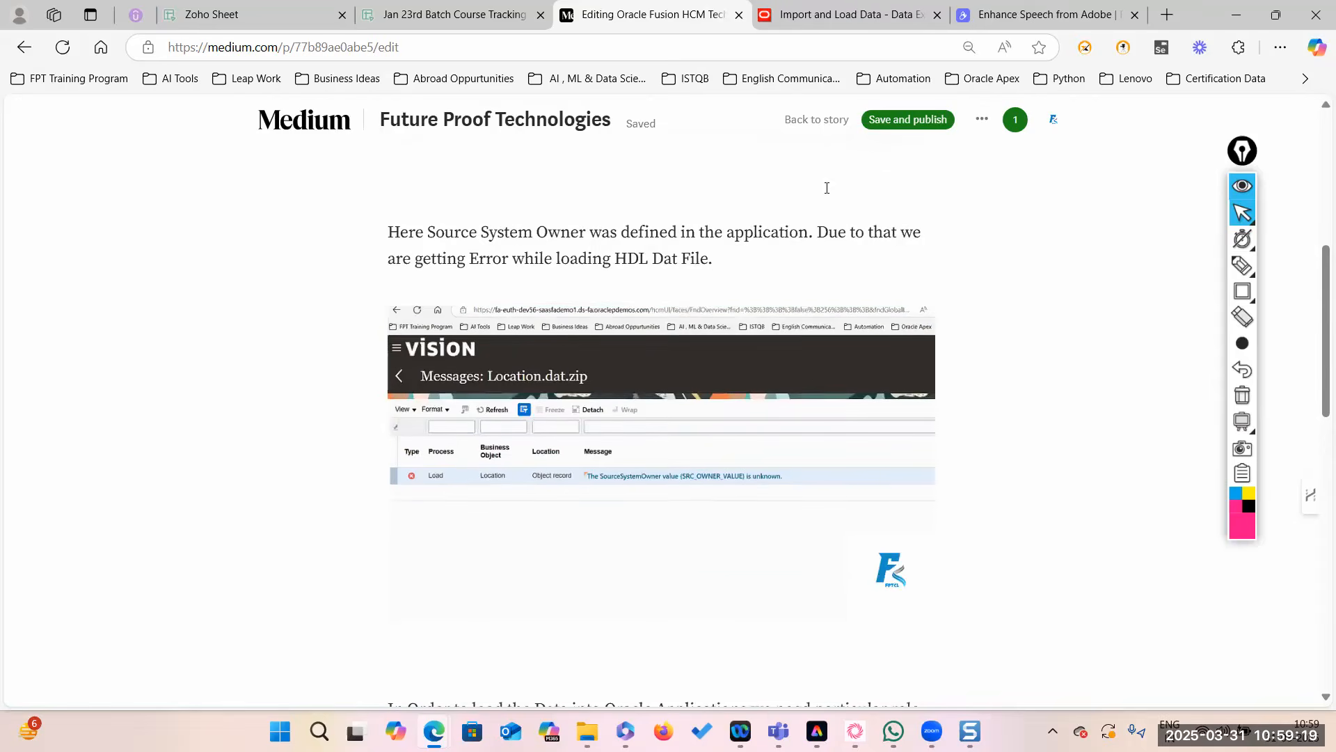
{"action": "left_click", "coordinate": [925, 122]}
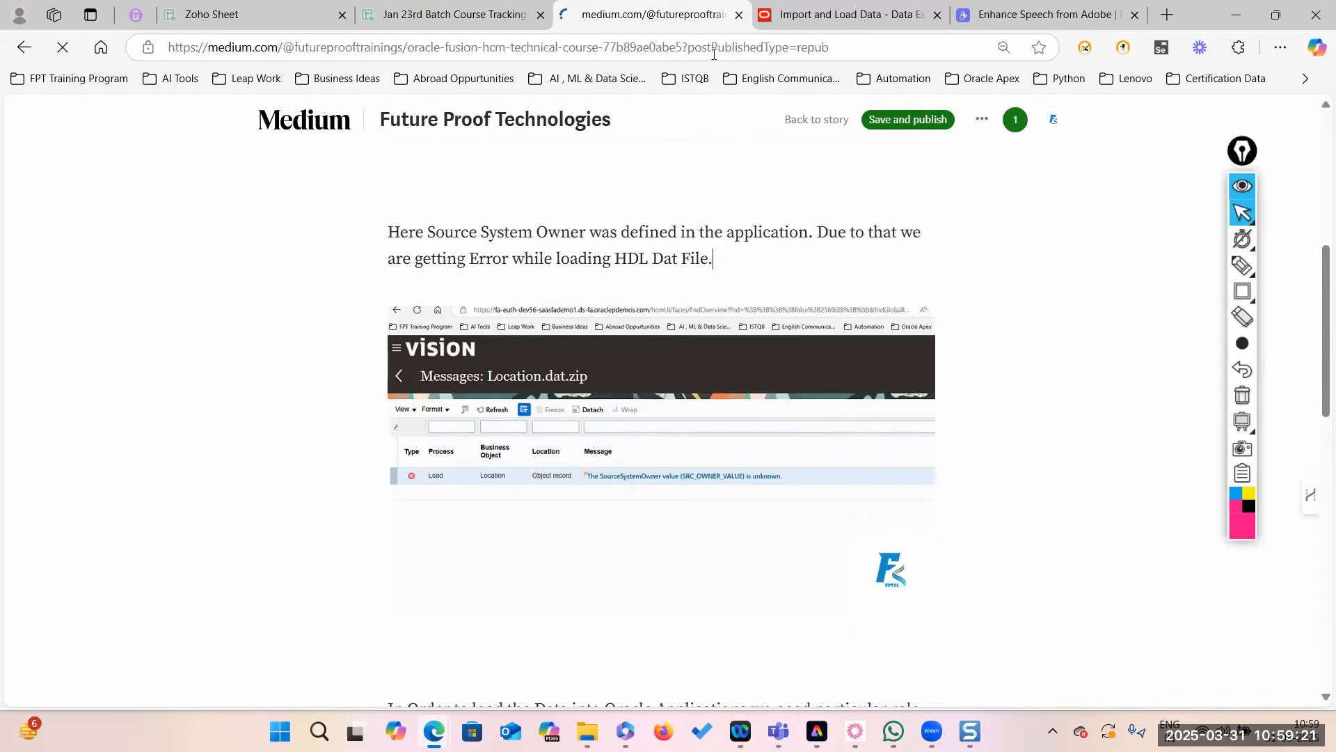
Return to the Oracle Fusion tab, collapse the annotation toolbar, and open the task search in Setup and Maintenance.
{"action": "left_click", "coordinate": [849, 14]}
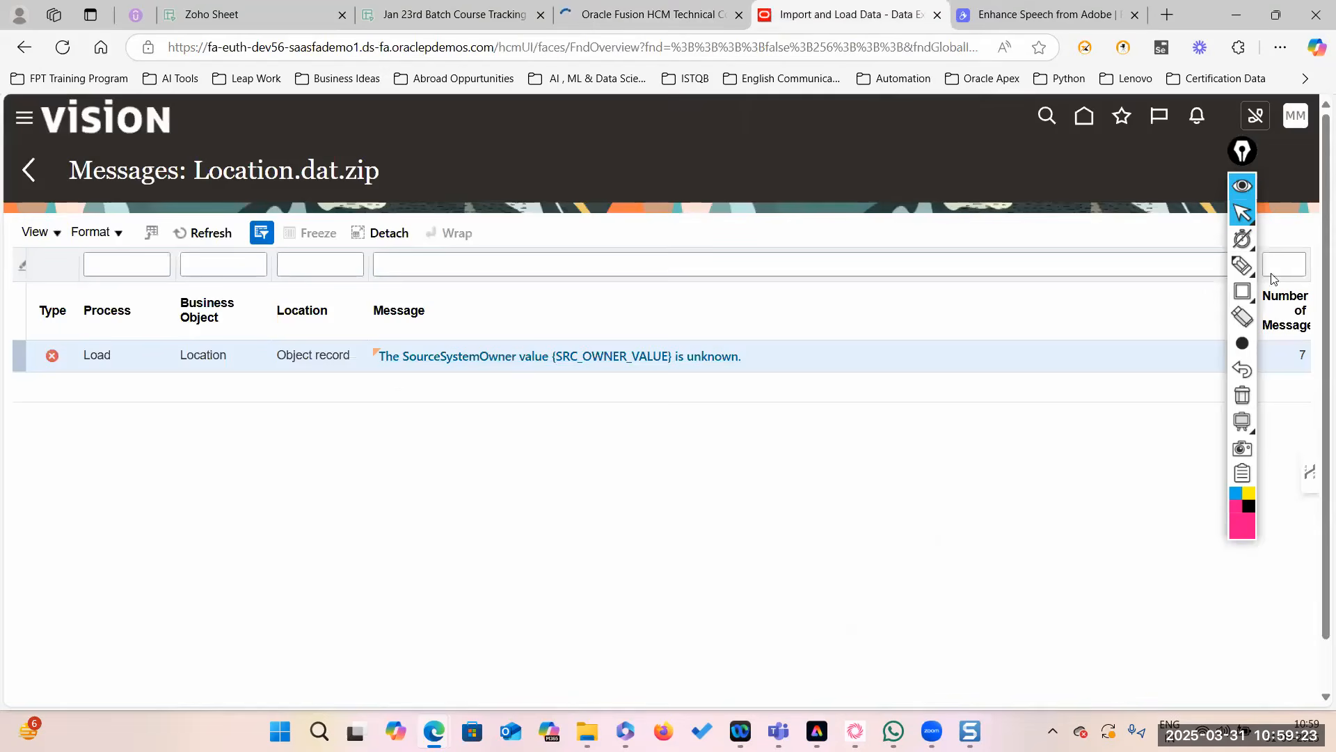
{"action": "left_click", "coordinate": [1244, 188]}
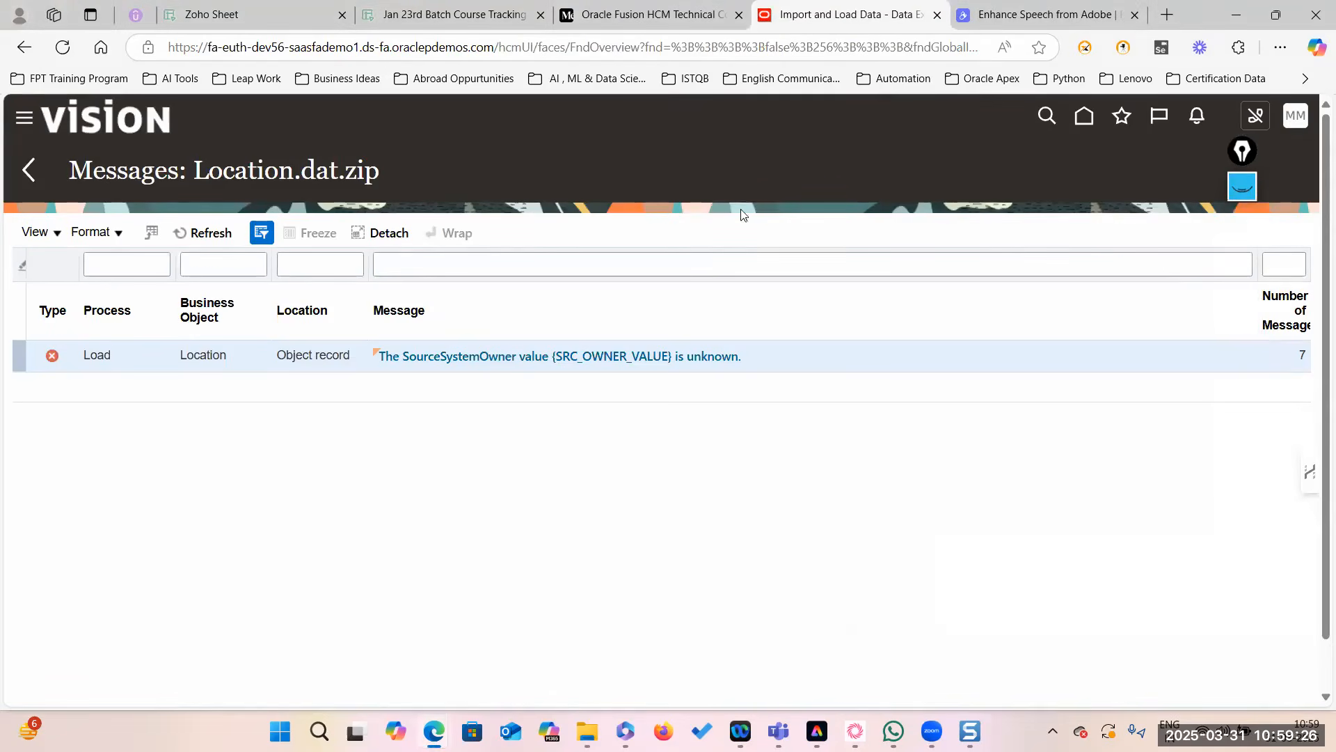
{"action": "left_click", "coordinate": [993, 377]}
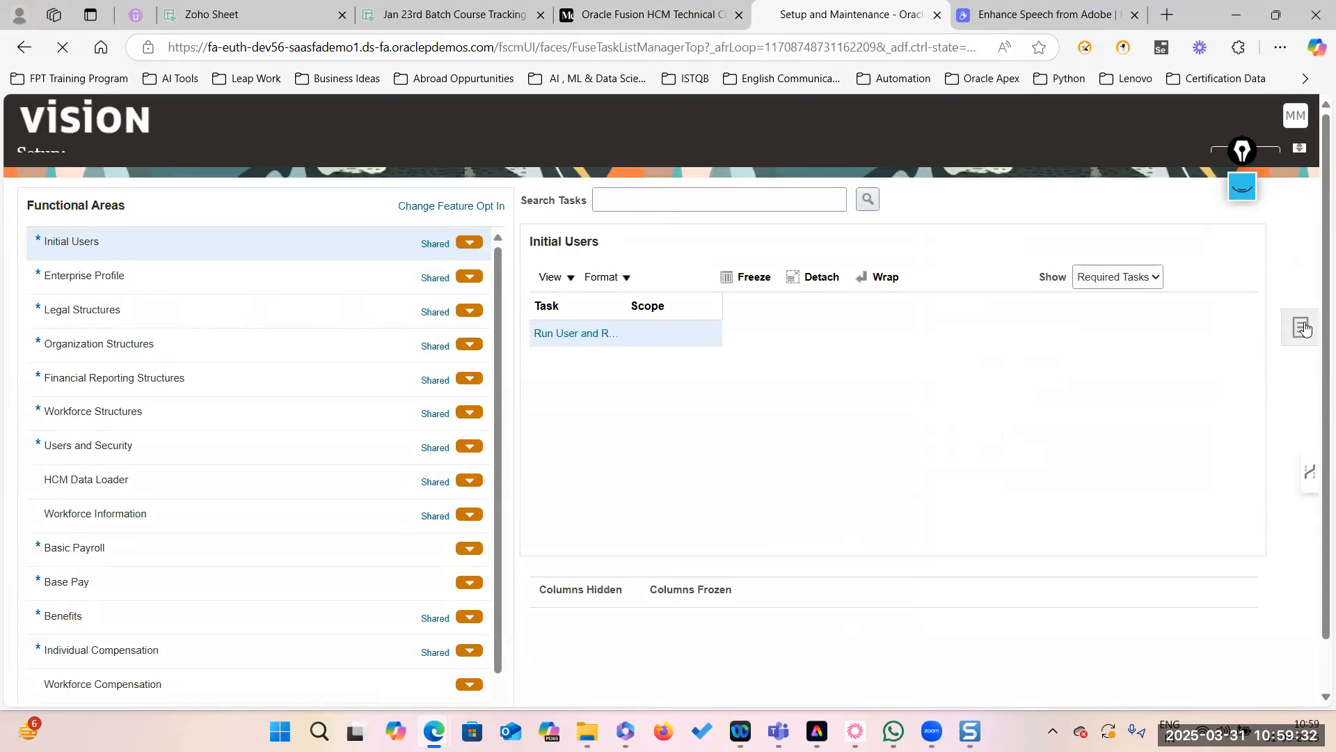
{"action": "left_click", "coordinate": [1304, 355]}
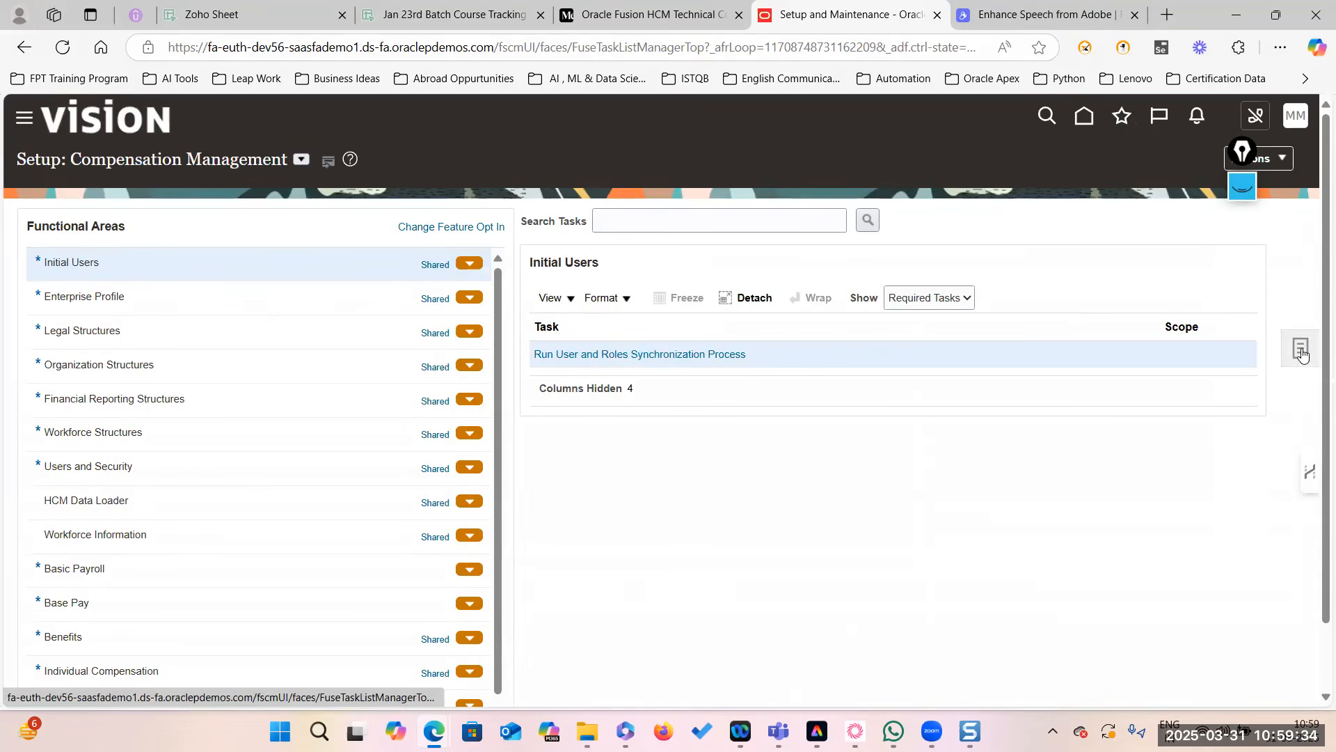
Search the setup tasks for "Manage Common Lookup%" and open Manage Common Lookups.
{"action": "type", "text": "Manage "}
{"action": "type", "text": "Common"}
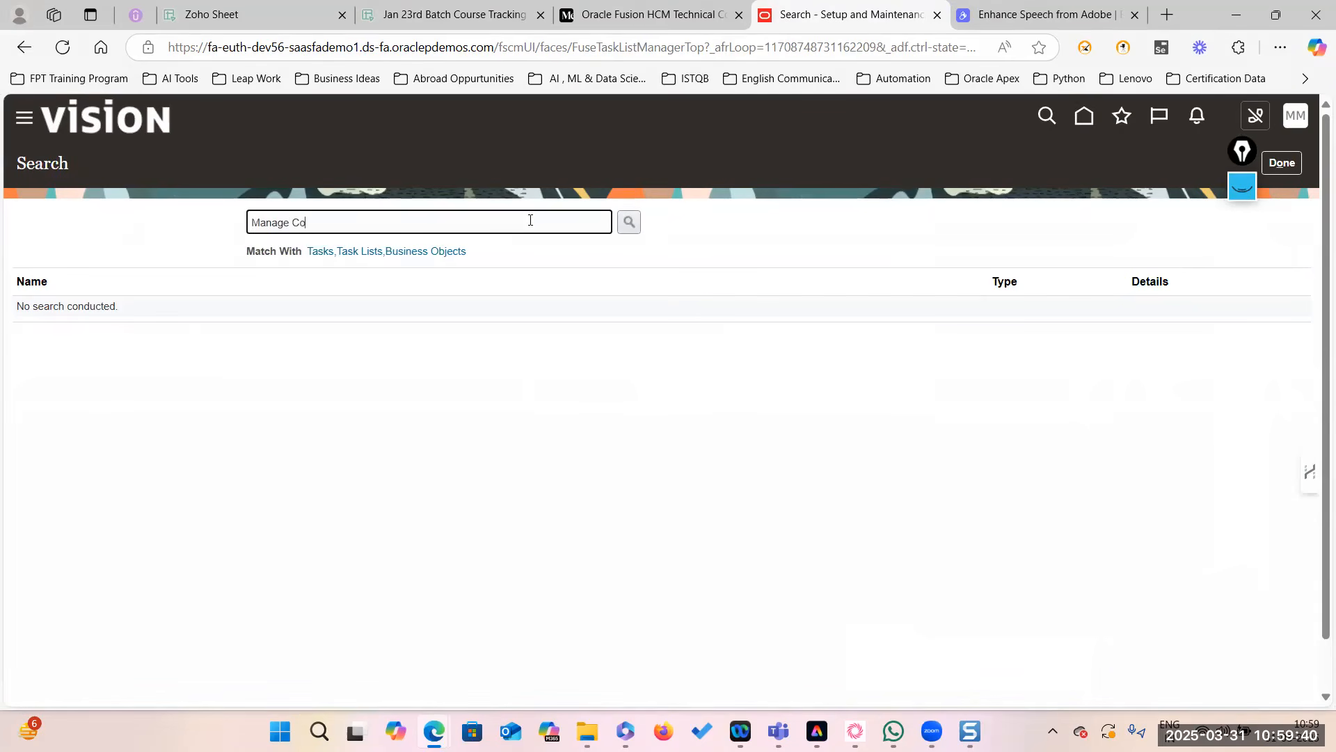
{"action": "type", "text": " Lookup%"}
{"action": "key", "text": "Return"}
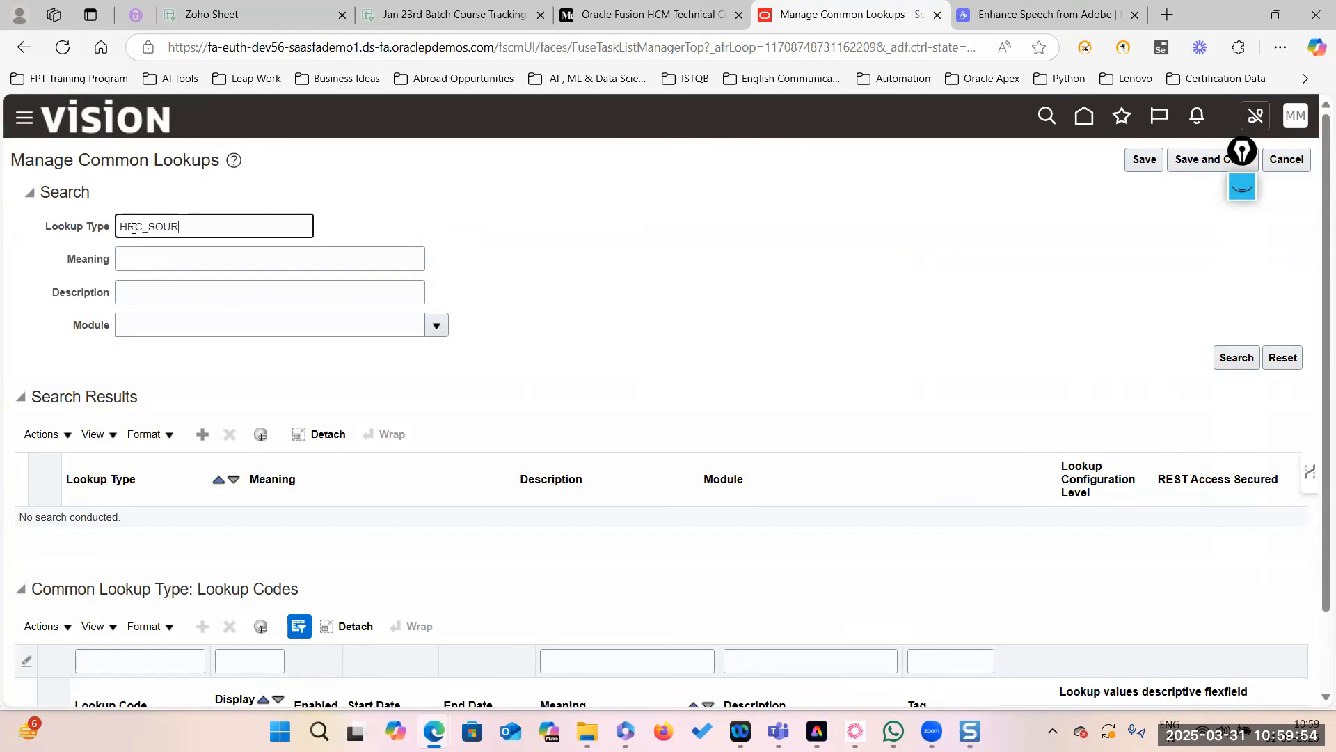
Search the lookup types for HRC_SOURCE% and replace the search value with the copied type HRC_SOURCE_SYSTEM_OWNER.
{"action": "type", "text": "CE%"}
{"action": "key", "text": "Return"}
{"action": "left_click", "coordinate": [144, 526]}
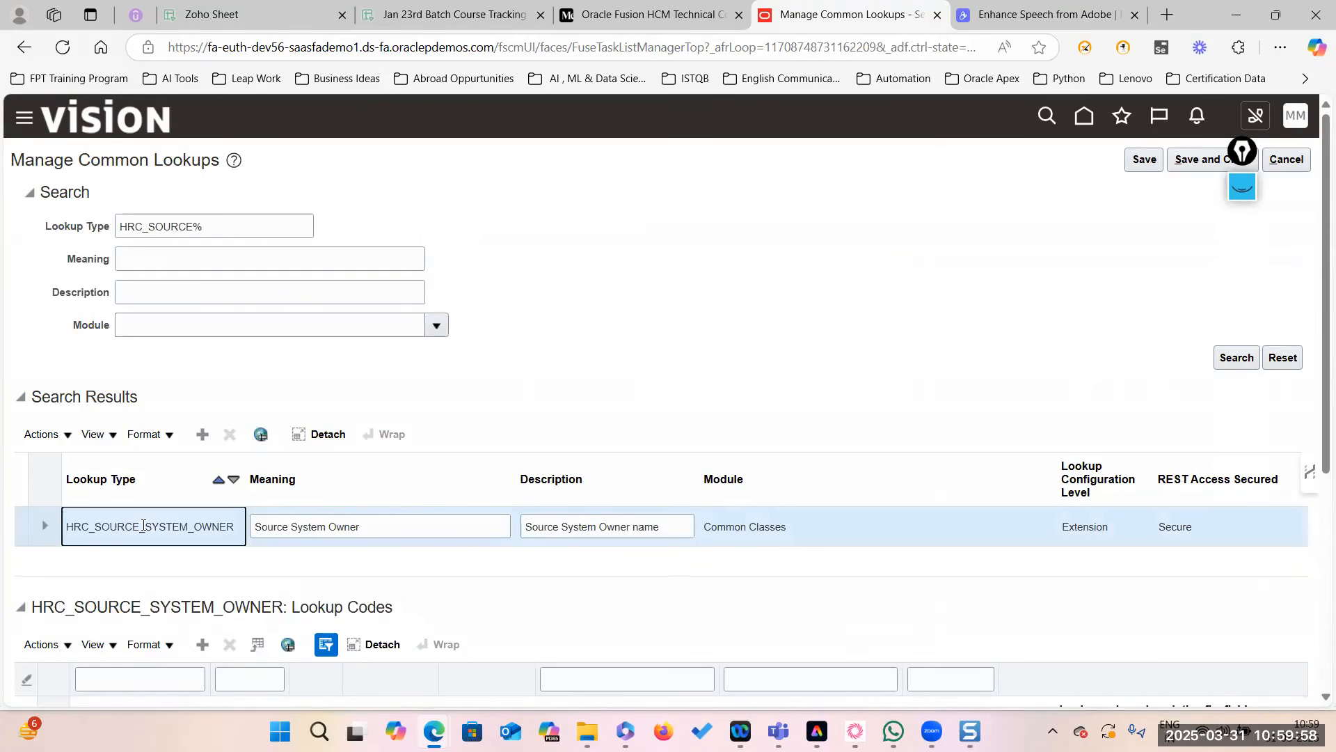
{"action": "double_click", "coordinate": [143, 526]}
{"action": "key", "text": "ctrl+c"}
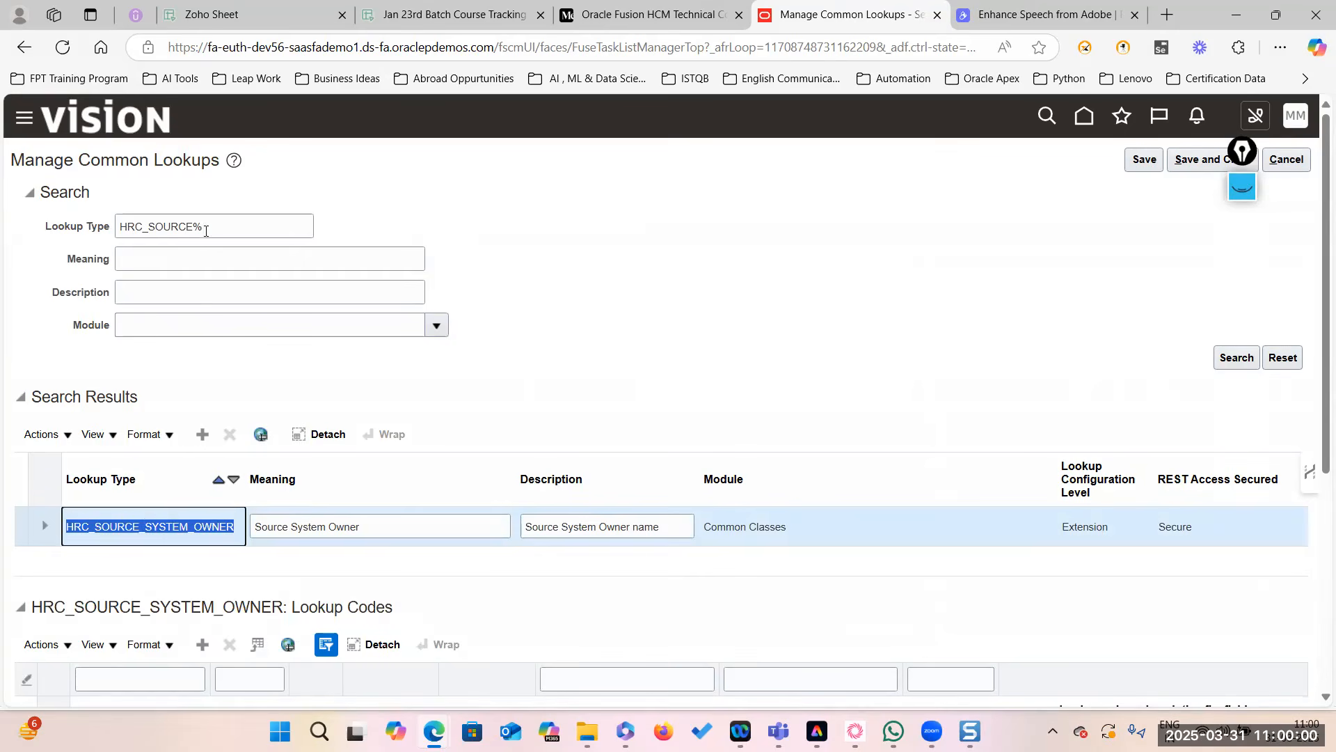
{"action": "left_click_drag", "start_coordinate": [203, 227], "coordinate": [0, 209]}
{"action": "key", "text": "ctrl+v"}
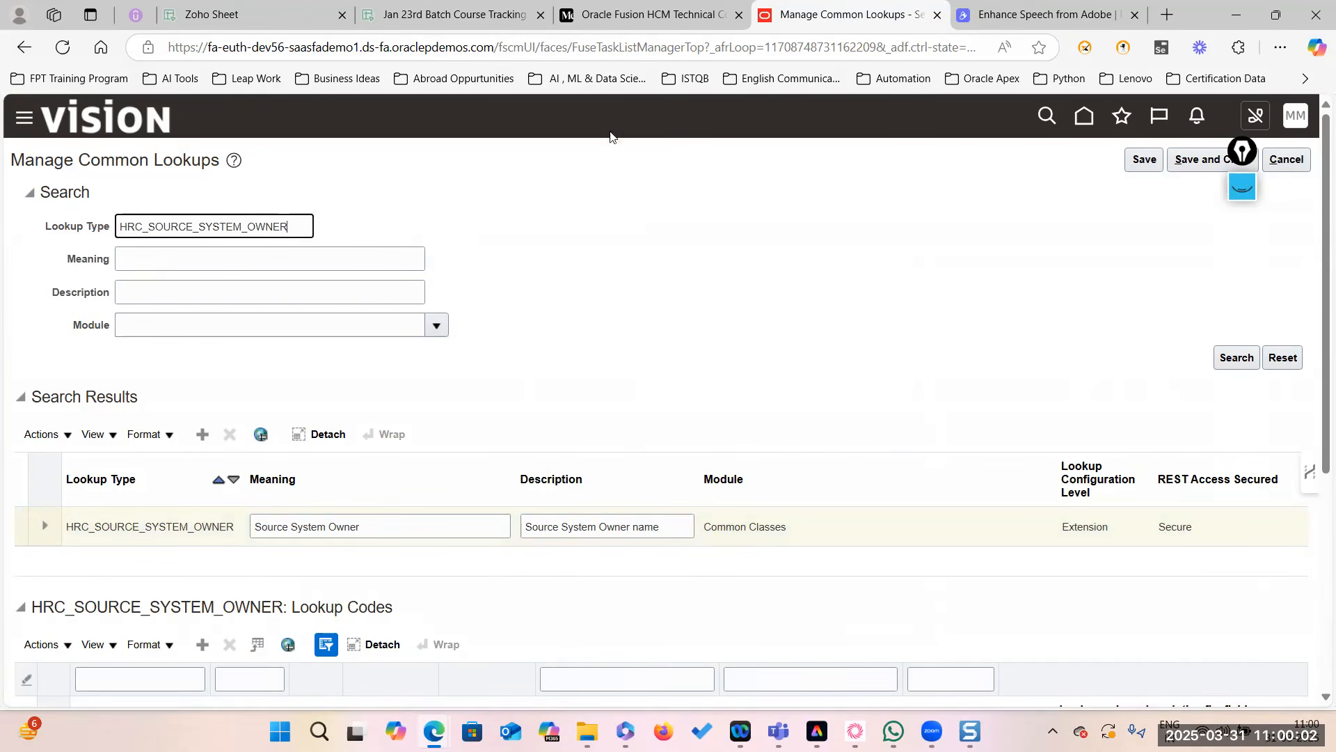
Review the HDL section of the published Medium story, and select the HRC_SOURCE_SYSTEM_OWNER value back in Manage Common Lookups.
{"action": "left_click", "coordinate": [731, 9]}
{"action": "scroll", "coordinate": [627, 452], "scroll_direction": "down", "scroll_amount": 4}
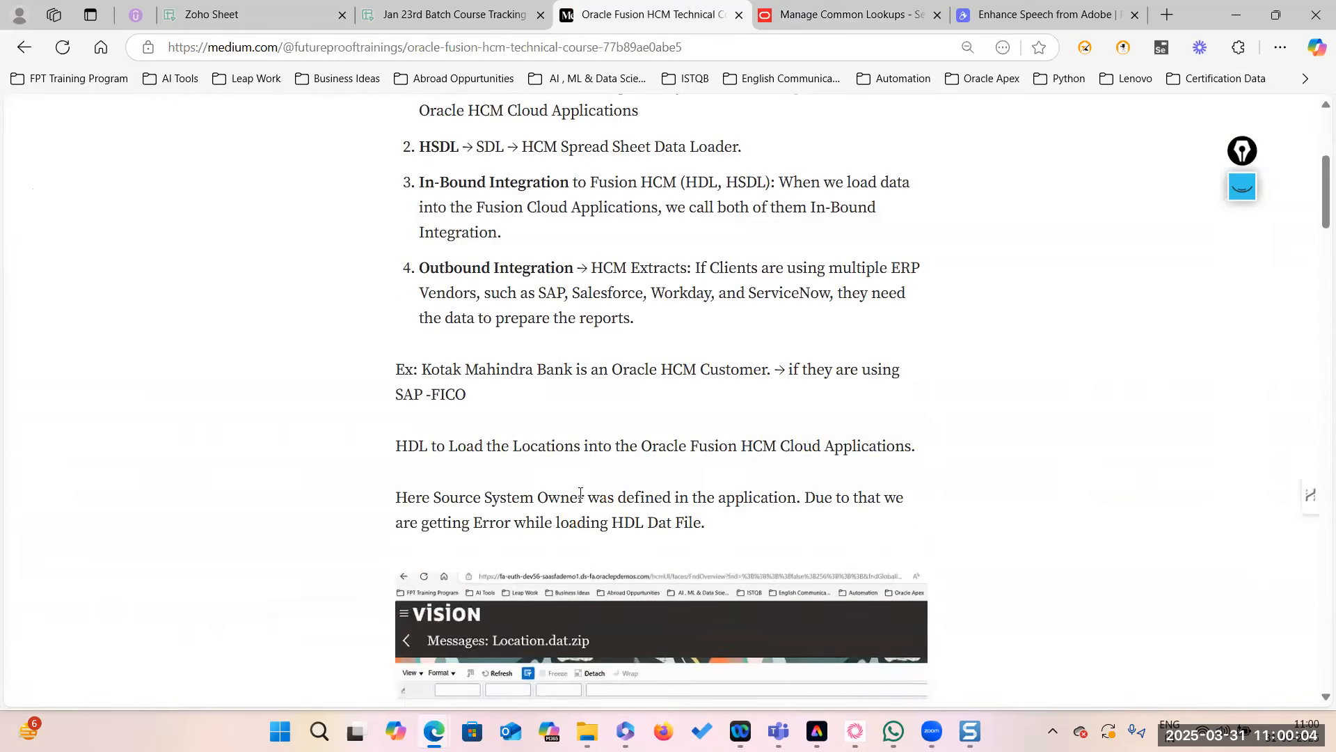
{"action": "scroll", "coordinate": [581, 492], "scroll_direction": "down", "scroll_amount": 3}
{"action": "scroll", "coordinate": [592, 487], "scroll_direction": "down", "scroll_amount": 6}
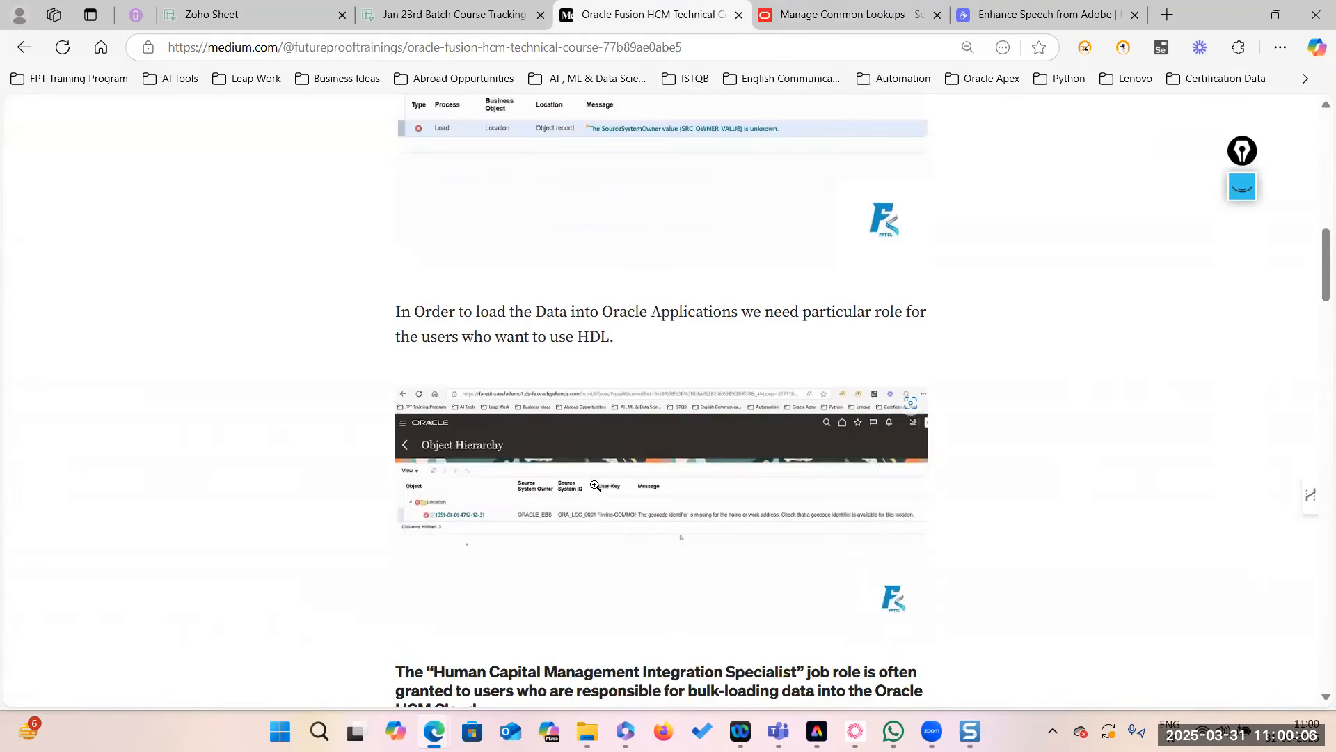
{"action": "scroll", "coordinate": [556, 512], "scroll_direction": "up", "scroll_amount": 10}
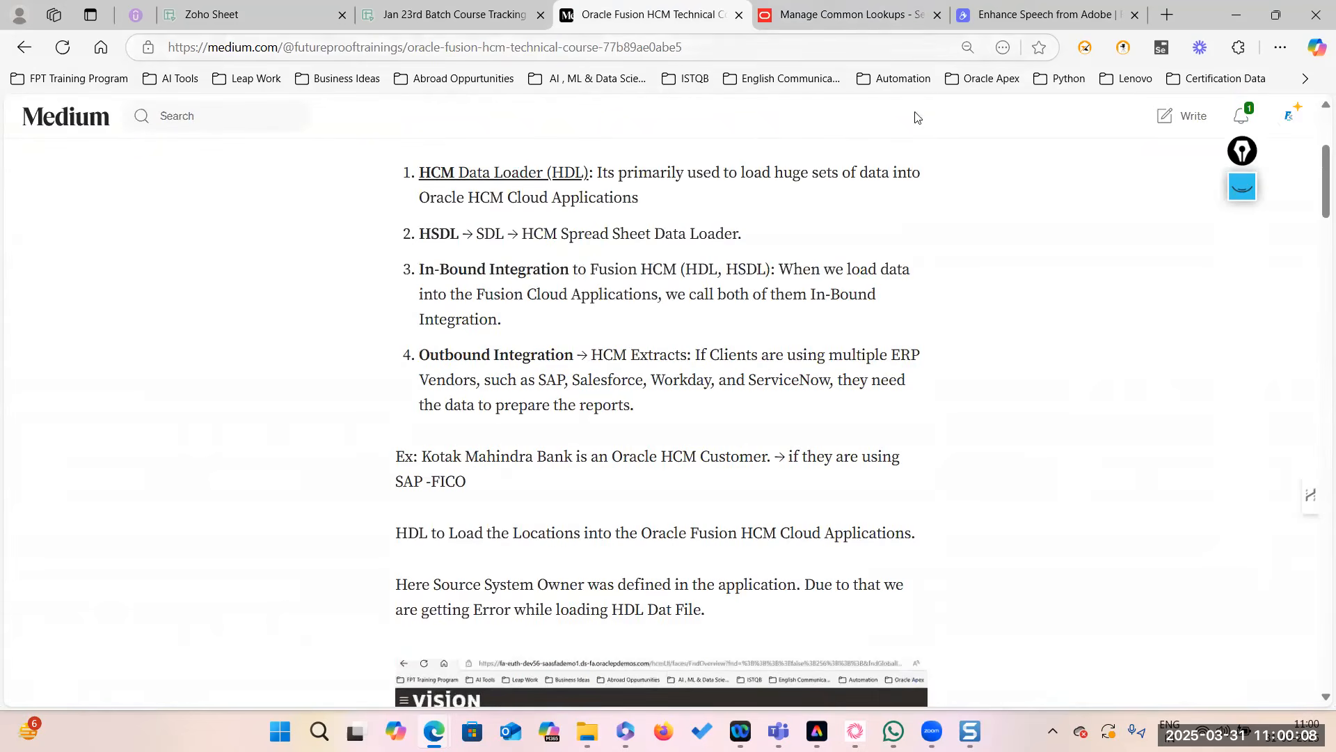
{"action": "left_click", "coordinate": [809, 13]}
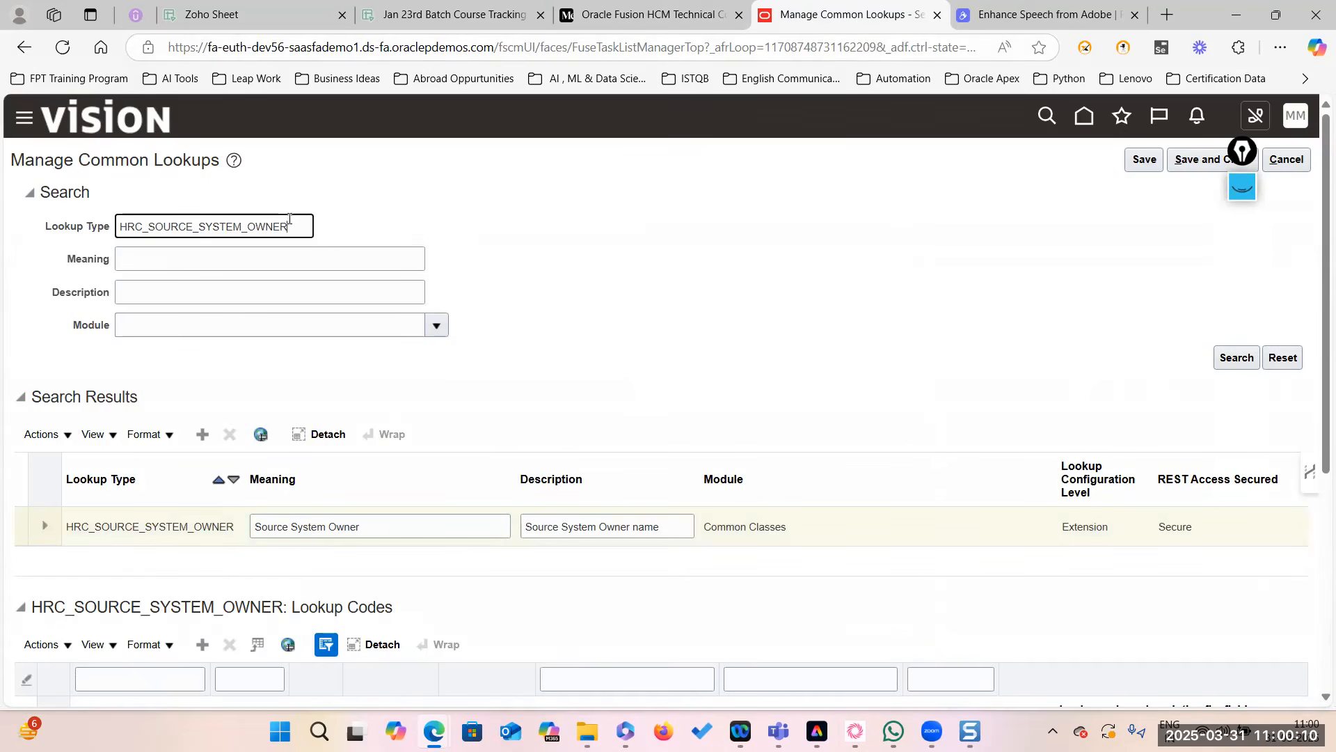
{"action": "left_click_drag", "start_coordinate": [289, 219], "coordinate": [41, 224]}
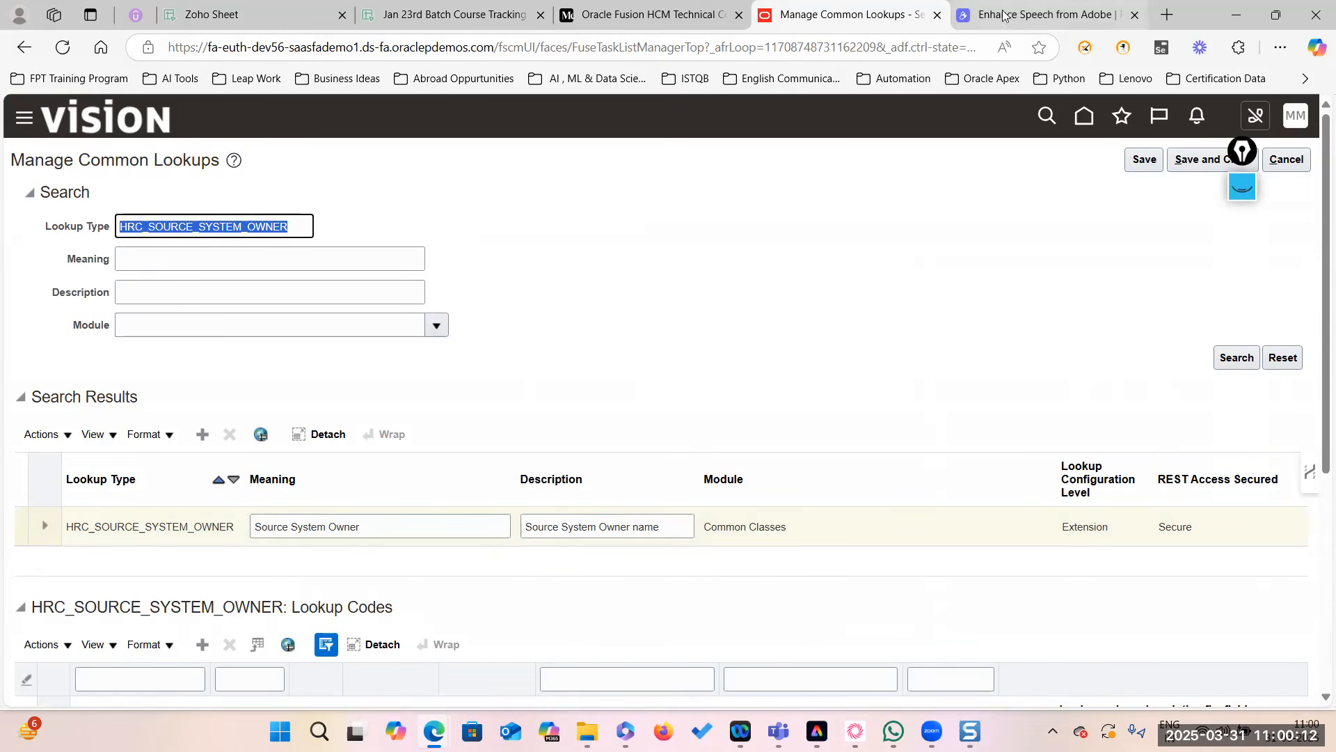
Reopen the Oracle Fusion HCM Technical Course story on Medium for editing.
{"action": "left_click", "coordinate": [634, 19]}
{"action": "scroll", "coordinate": [916, 239], "scroll_direction": "up", "scroll_amount": 4}
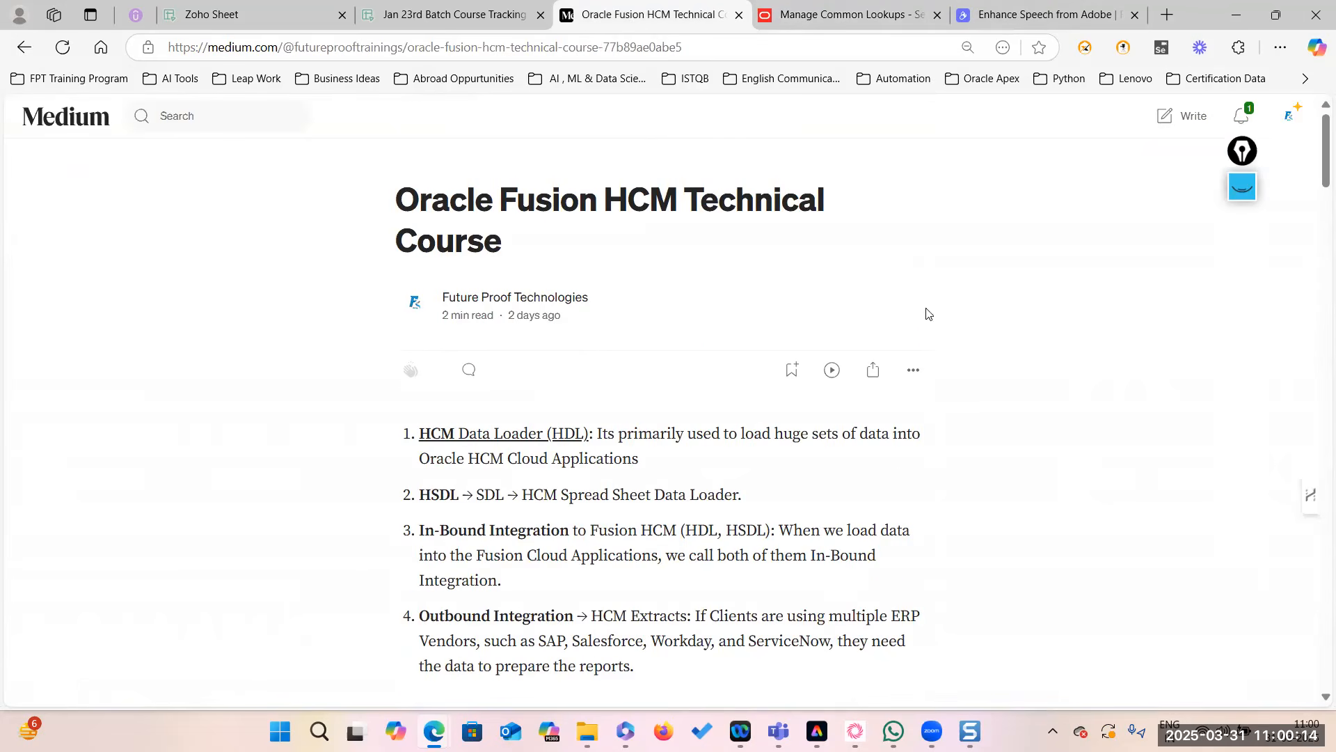
{"action": "left_click", "coordinate": [914, 370]}
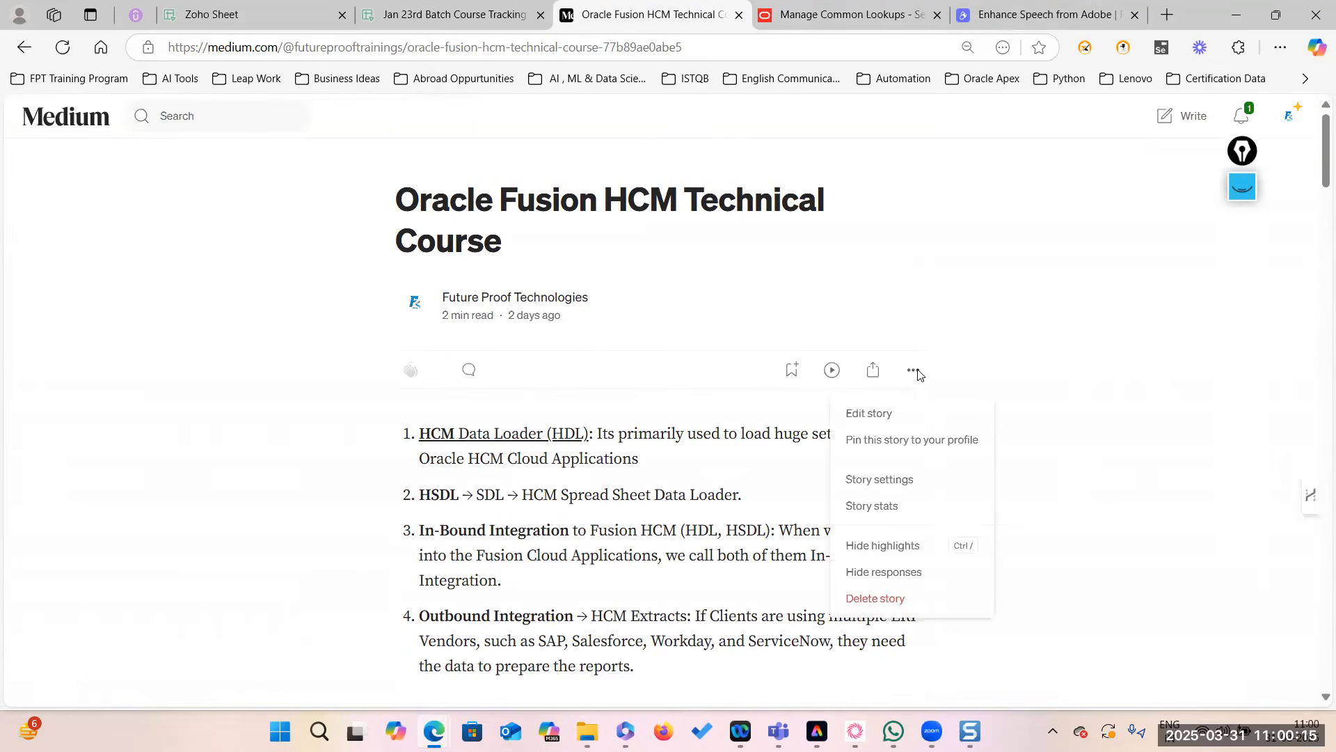
{"action": "left_click", "coordinate": [879, 413]}
Add the line "We need to Create Source System Owner to load the HDL Files." below the paragraph about the HDL Dat File error.
{"action": "scroll", "coordinate": [560, 478], "scroll_direction": "down", "scroll_amount": 5}
{"action": "scroll", "coordinate": [559, 478], "scroll_direction": "down", "scroll_amount": 6}
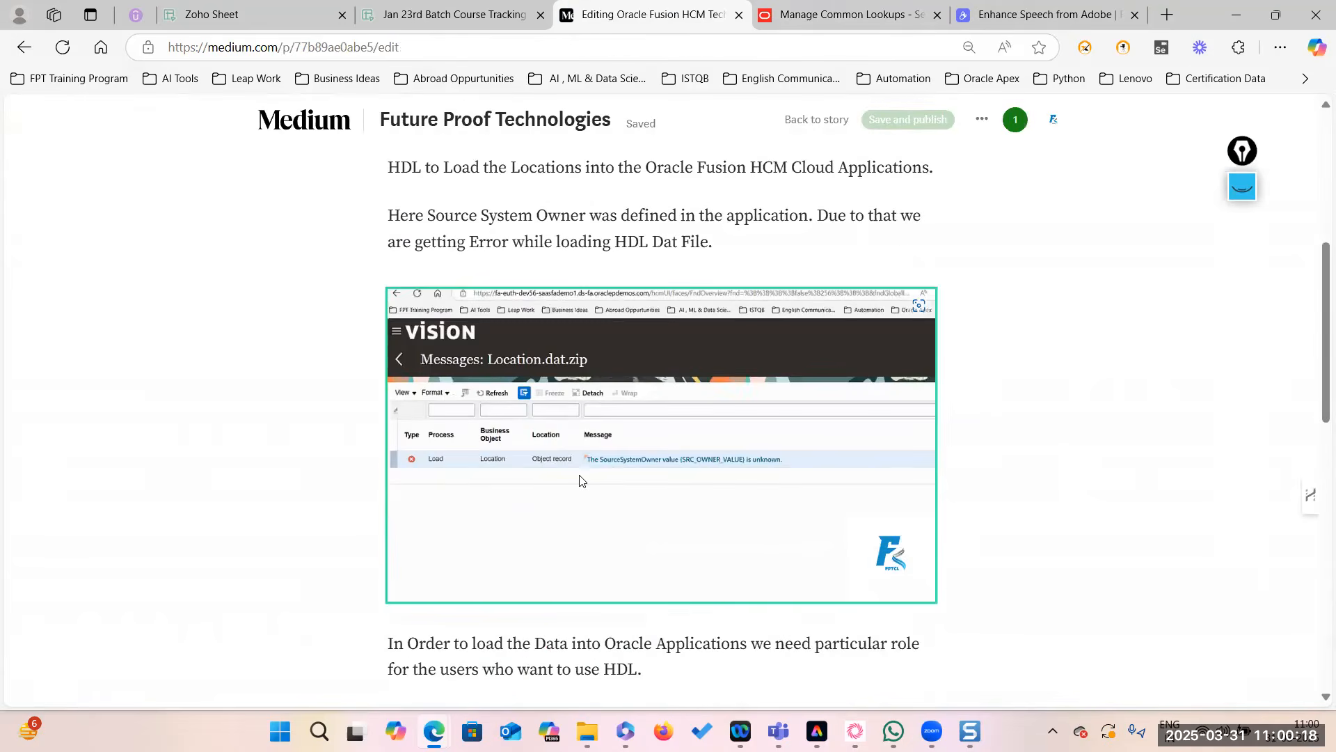
{"action": "scroll", "coordinate": [576, 447], "scroll_direction": "up", "scroll_amount": 4}
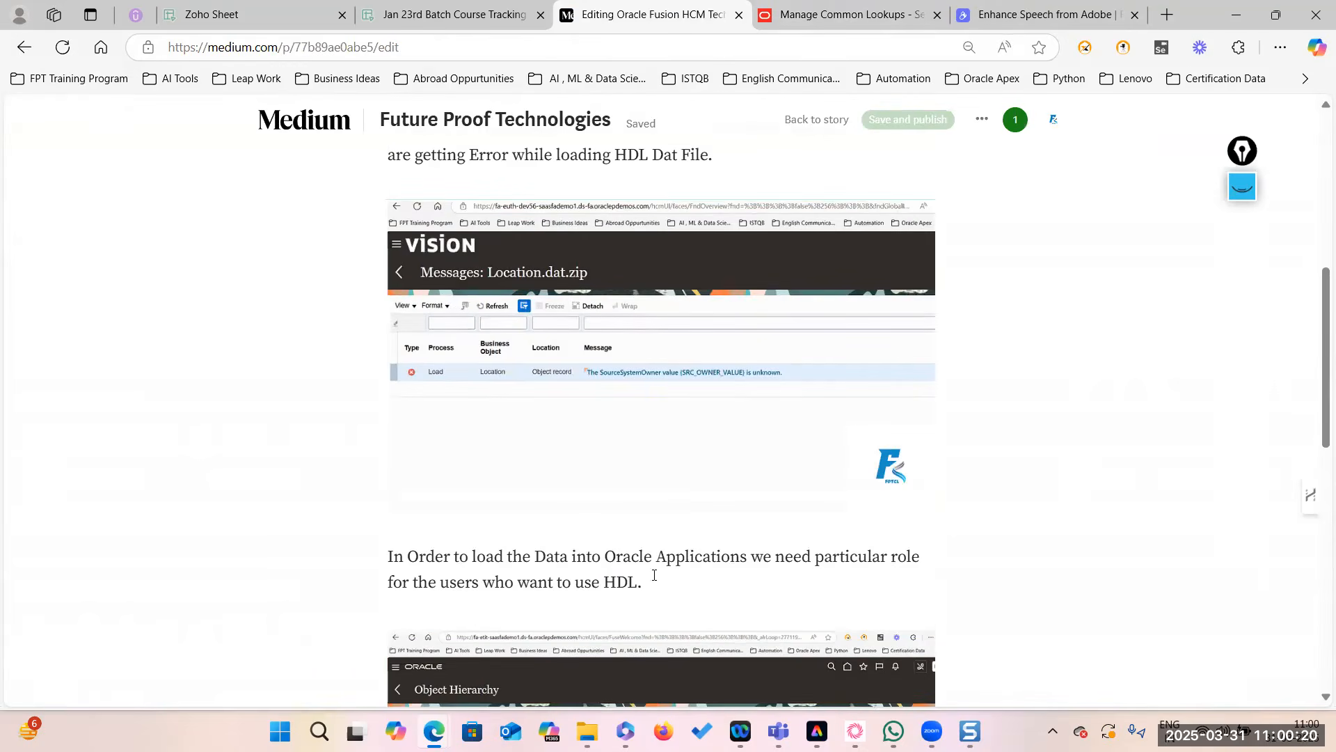
{"action": "scroll", "coordinate": [452, 460], "scroll_direction": "up", "scroll_amount": 4}
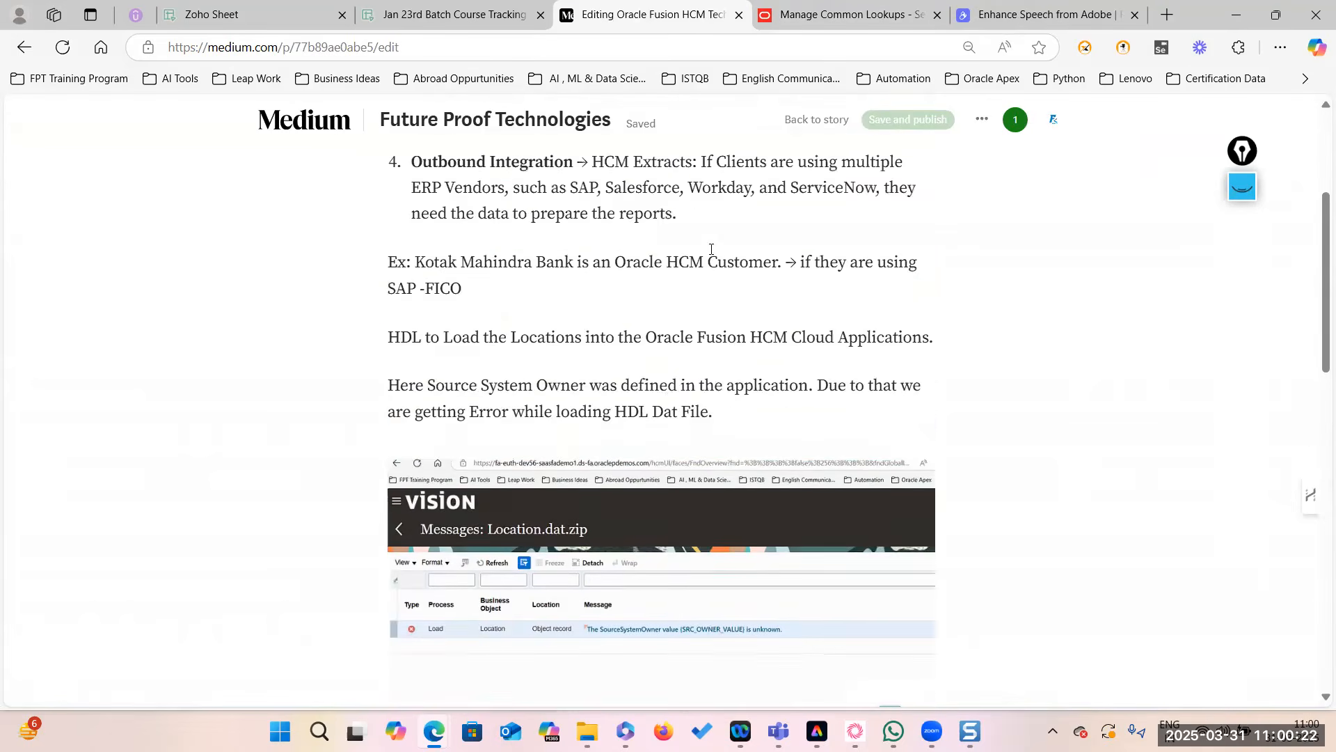
{"action": "key", "text": "Return"}
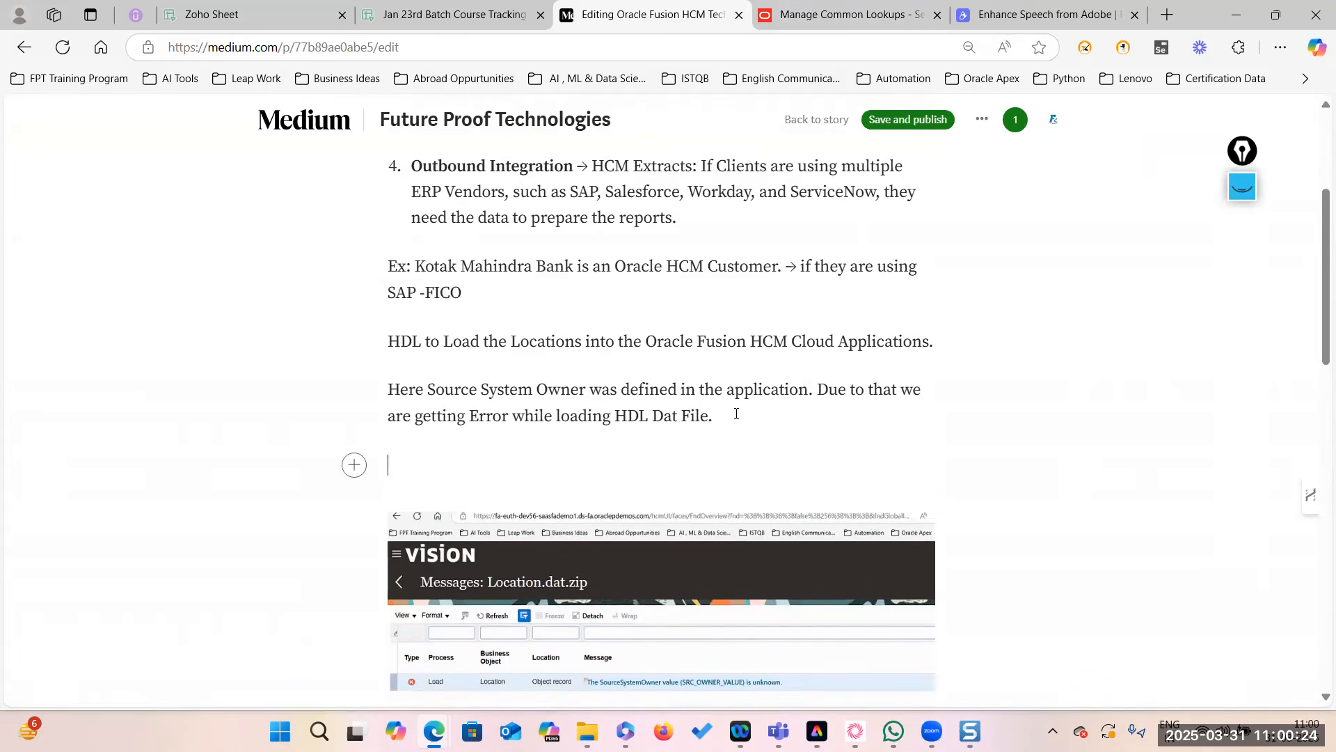
{"action": "type", "text": "We need to Create Sour"}
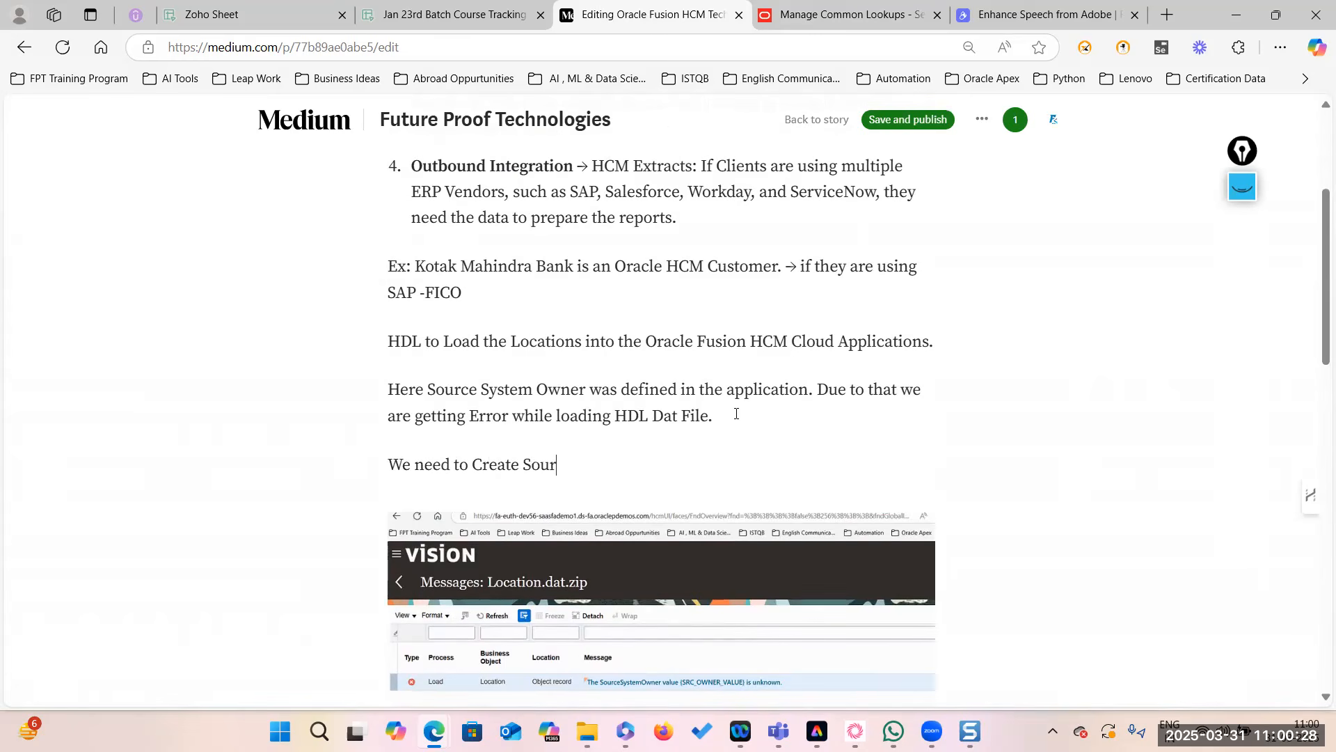
{"action": "type", "text": "ce Syu"}
{"action": "type", "text": "tem Owner to laod"}
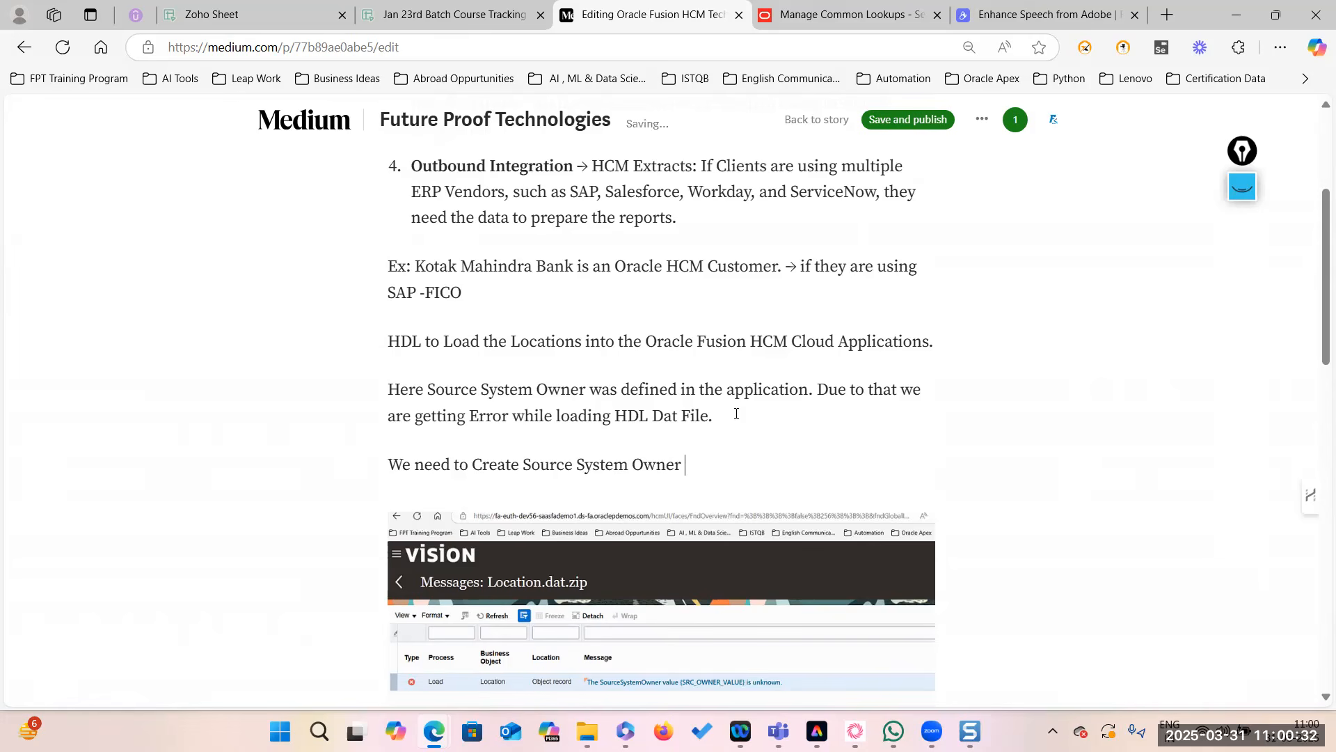
{"action": "key", "text": "BackSpace"}
{"action": "key", "text": "BackSpace"}
{"action": "key", "text": "BackSpace"}
{"action": "type", "text": "oad th"}
{"action": "key", "text": "BackSpace"}
{"action": "type", "text": "HDL Files"}
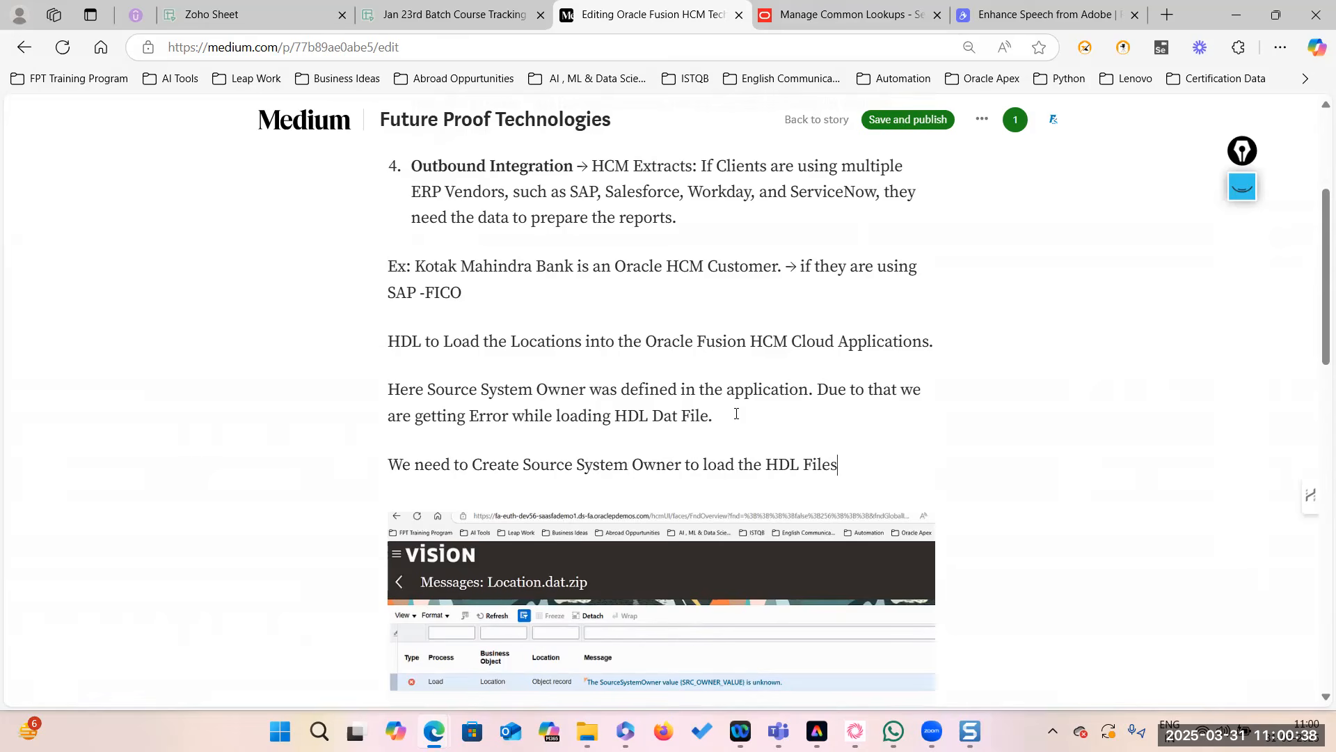
{"action": "type", "text": "."}
Add the line "Navigation path : HRC_SOURCE_SYSTEM_OWNER" below the sentence about creating the Source System Owner.
{"action": "key", "text": "Return"}
{"action": "type", "text": "Na"}
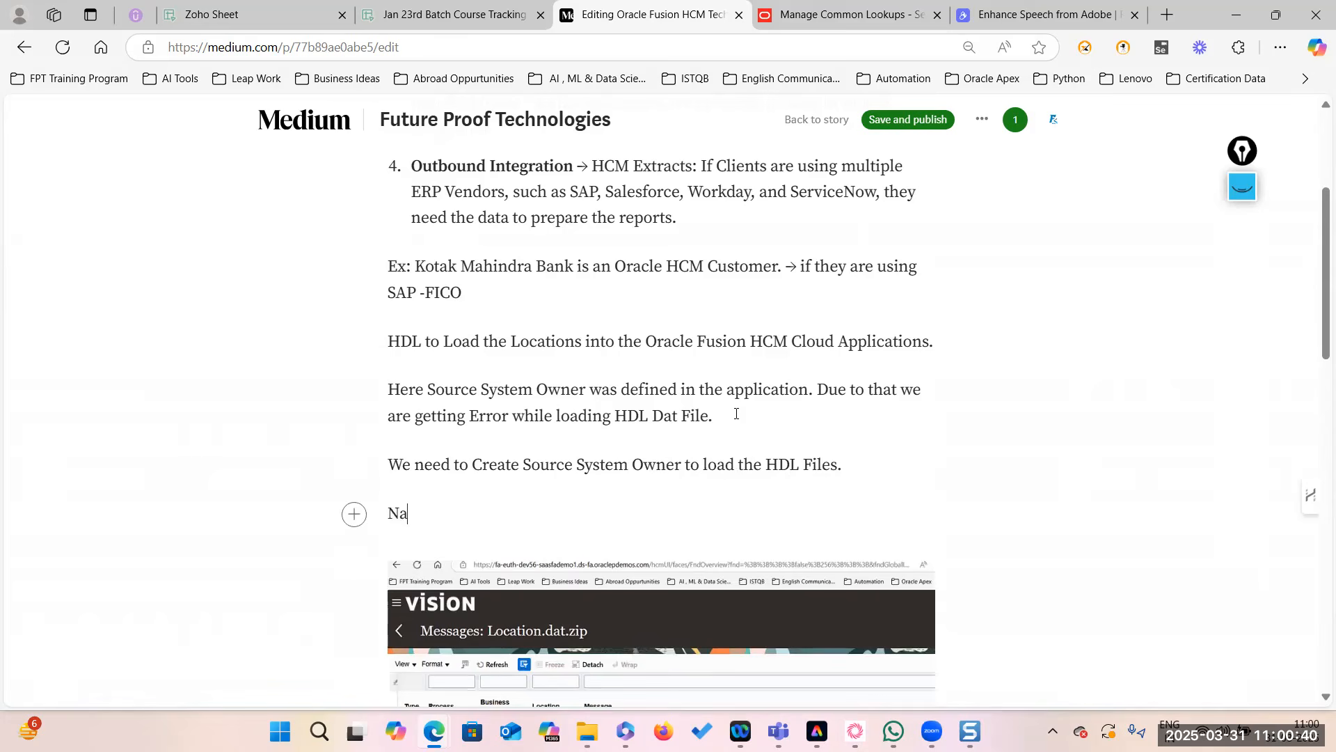
{"action": "type", "text": "vigation path :"}
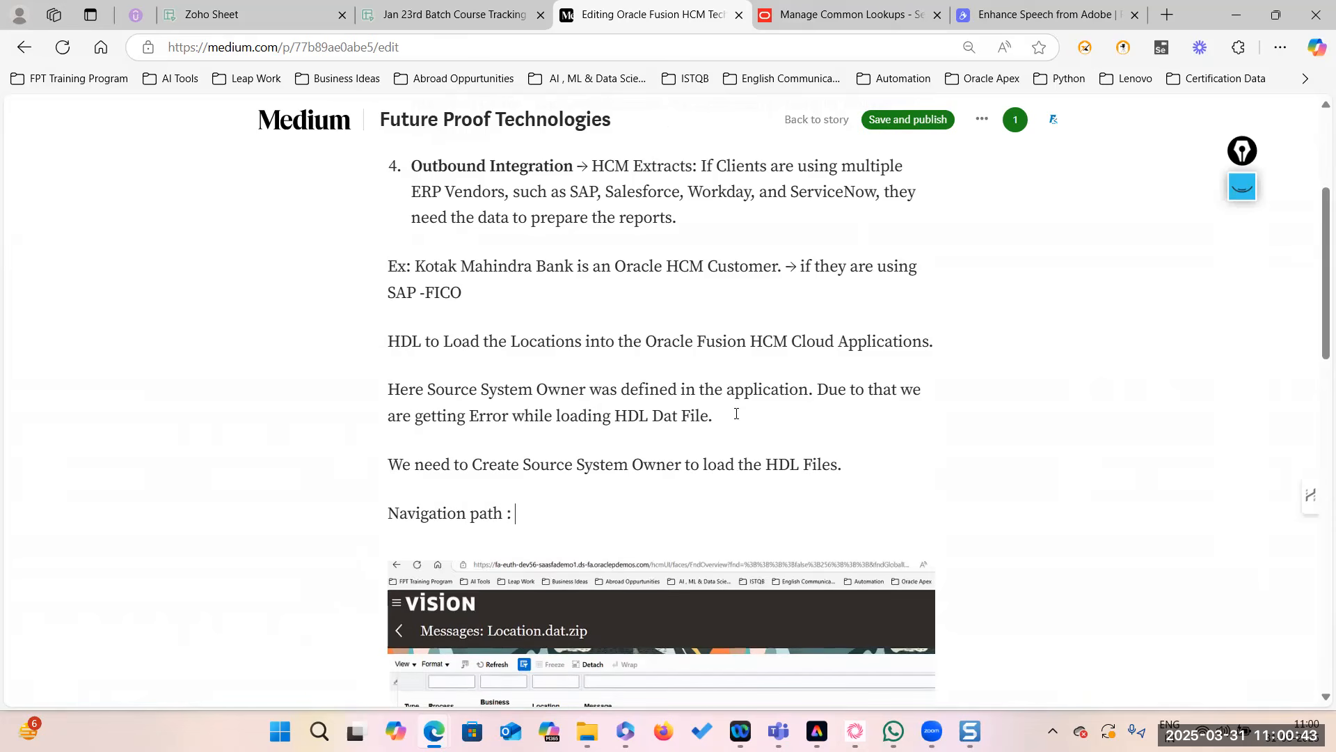
{"action": "type", "text": "HRC_SOURCE_SYSTEM_OWNER"}
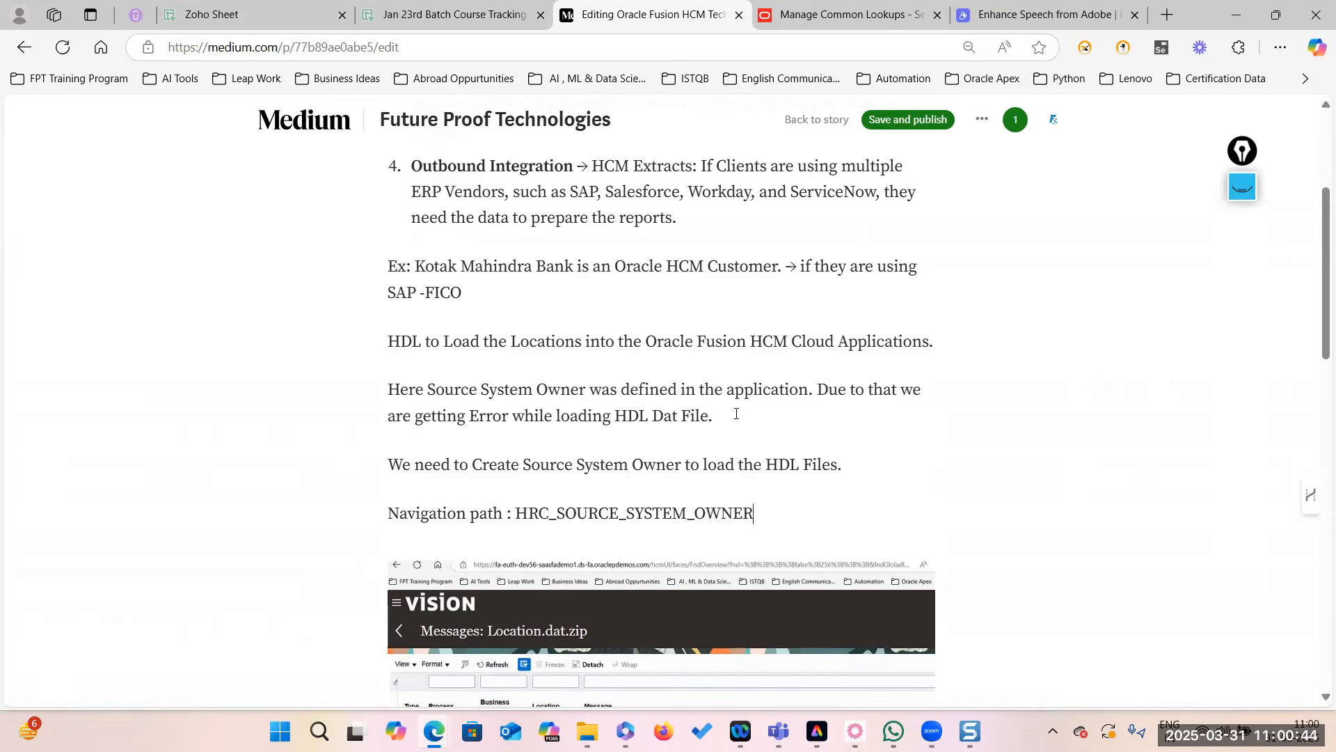
Insert "Manage Common Look Up Search for" before HRC_SOURCE_SYSTEM_OWNER and enclose the lookup type in double quotation marks.
{"action": "left_click", "coordinate": [515, 513]}
{"action": "type", "text": "Manage Common "}
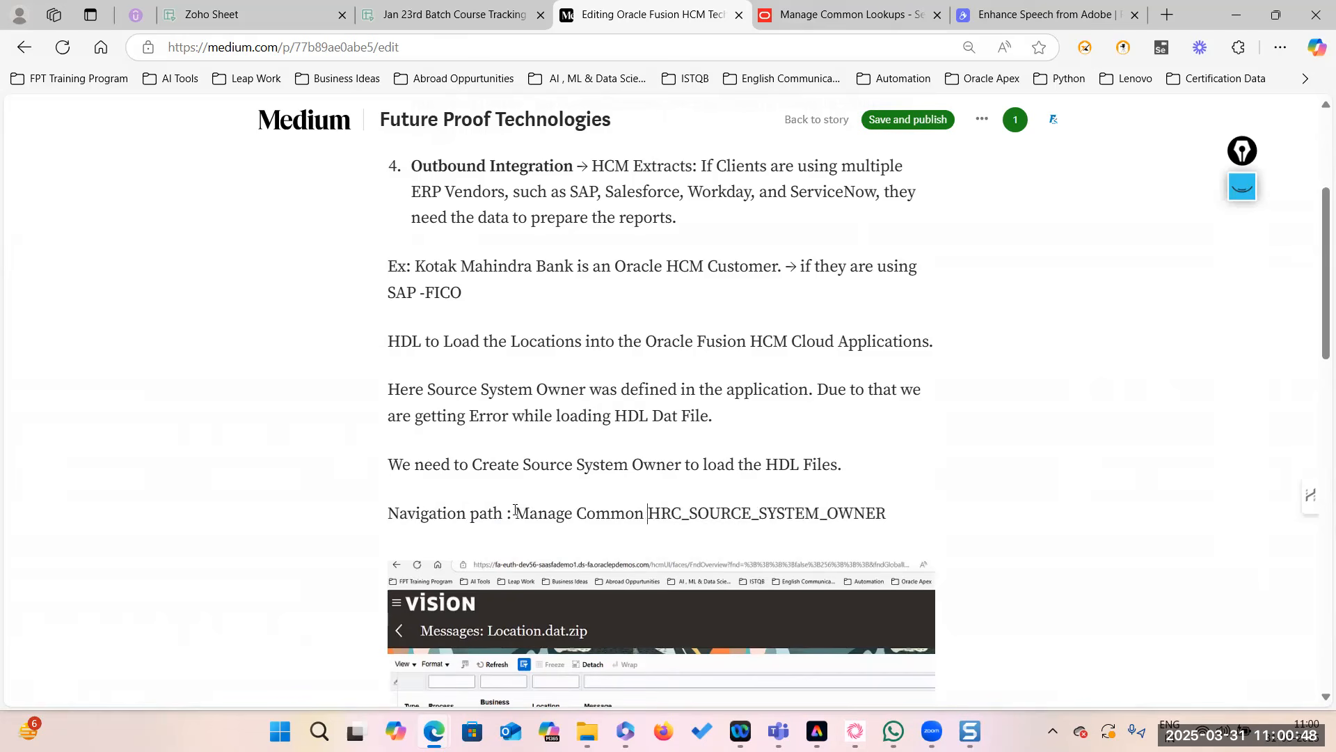
{"action": "type", "text": "LookU"}
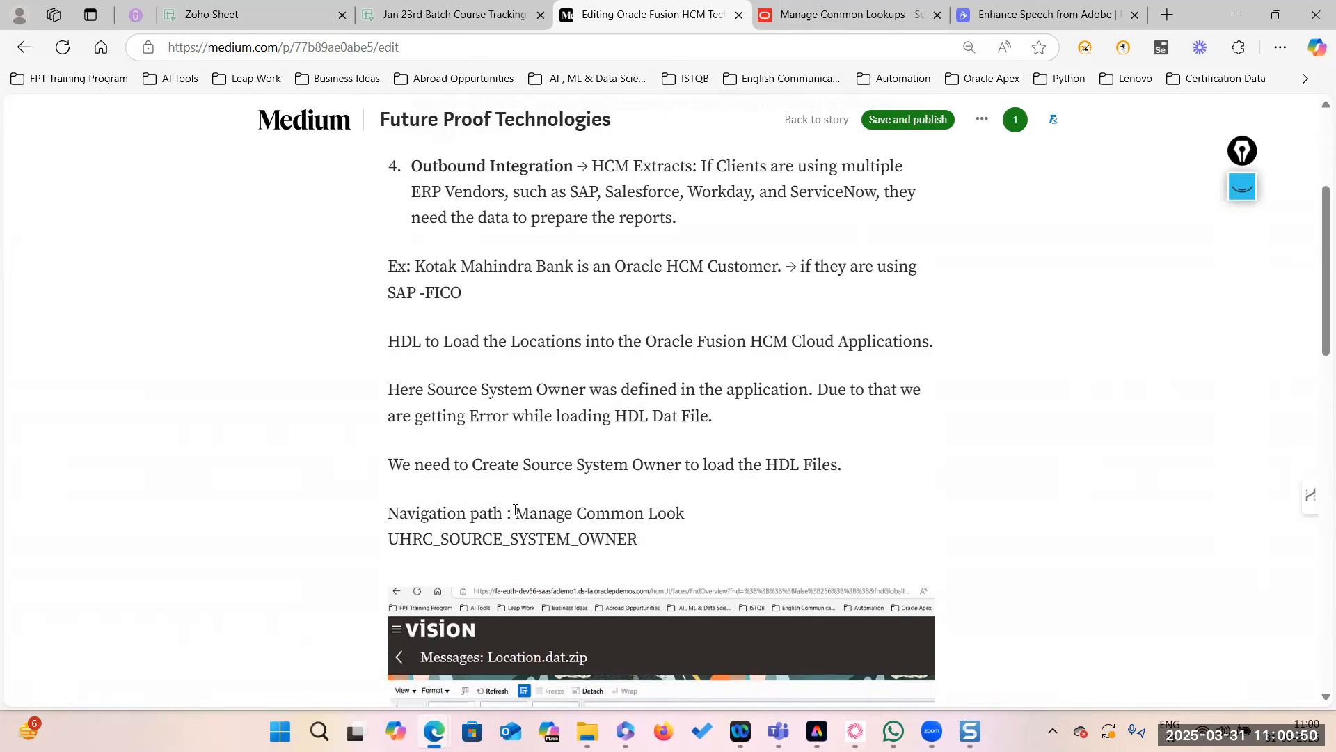
{"action": "type", "text": "p "}
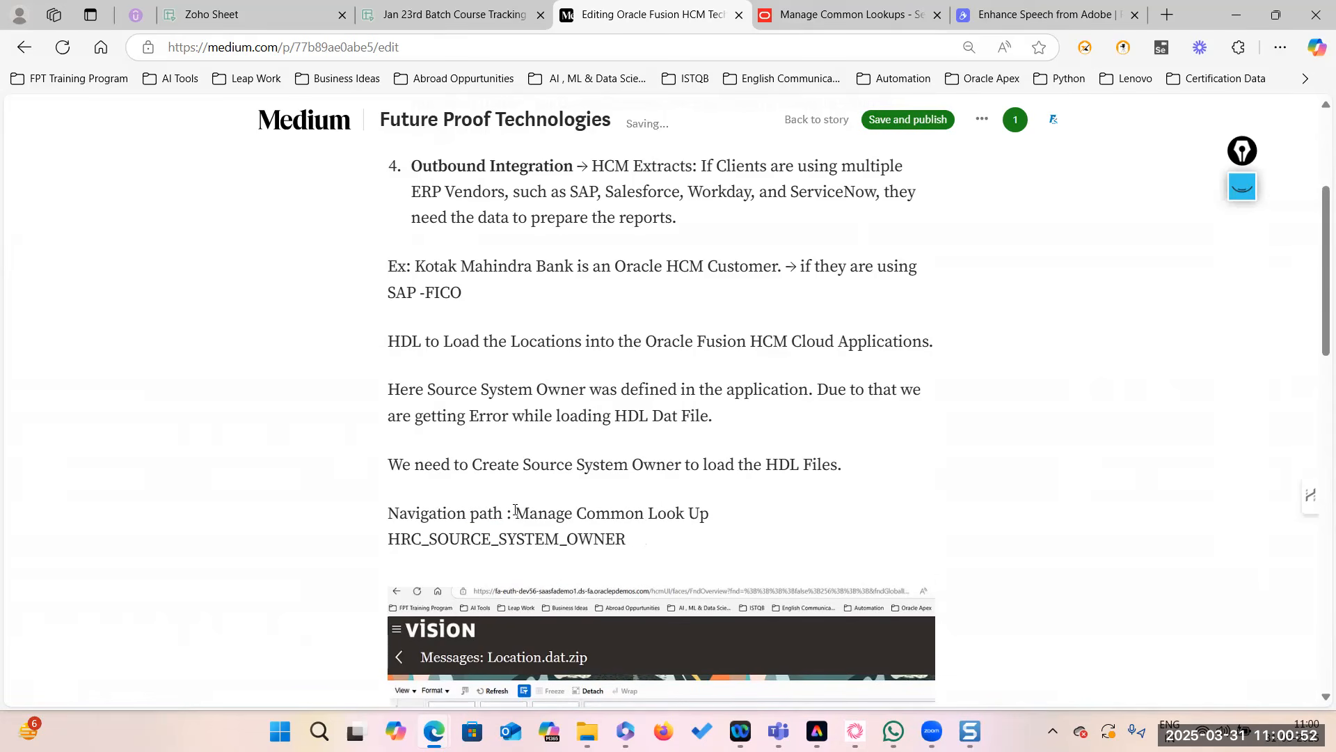
{"action": "type", "text": "Search for"}
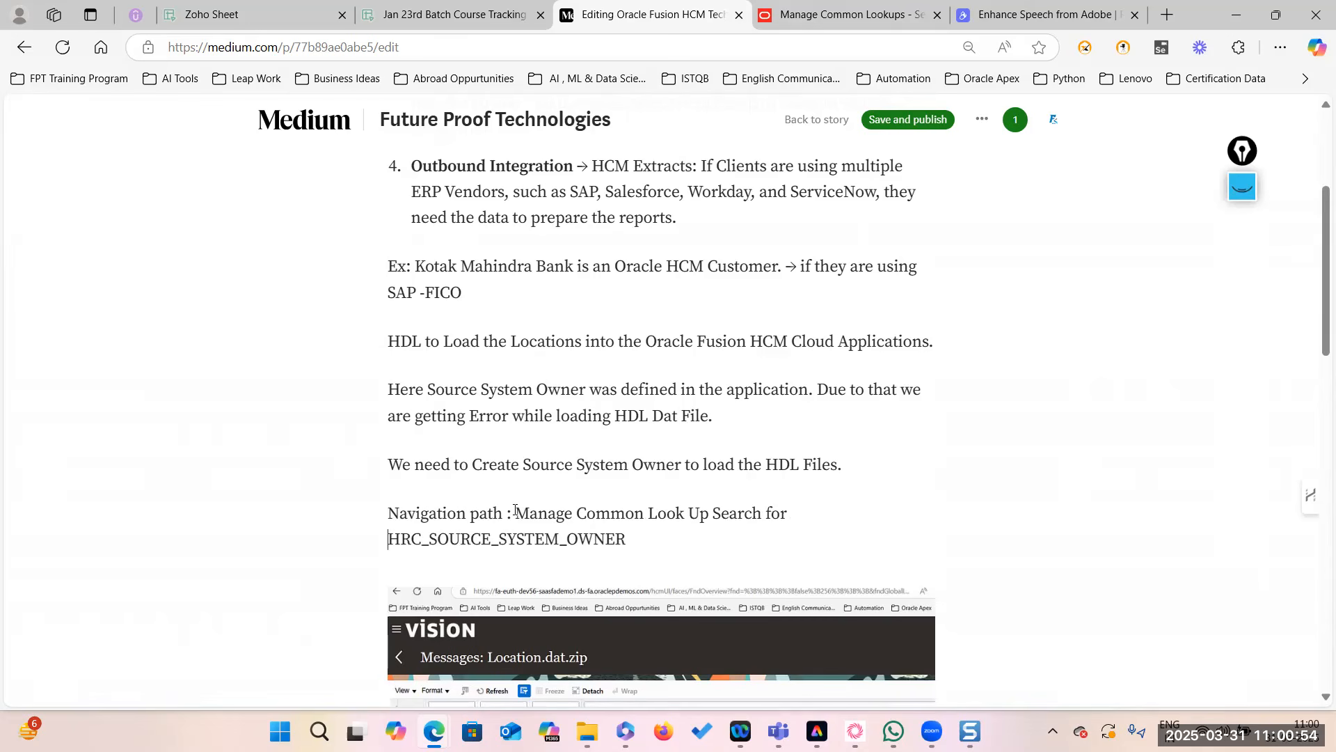
{"action": "type", "text": " \""}
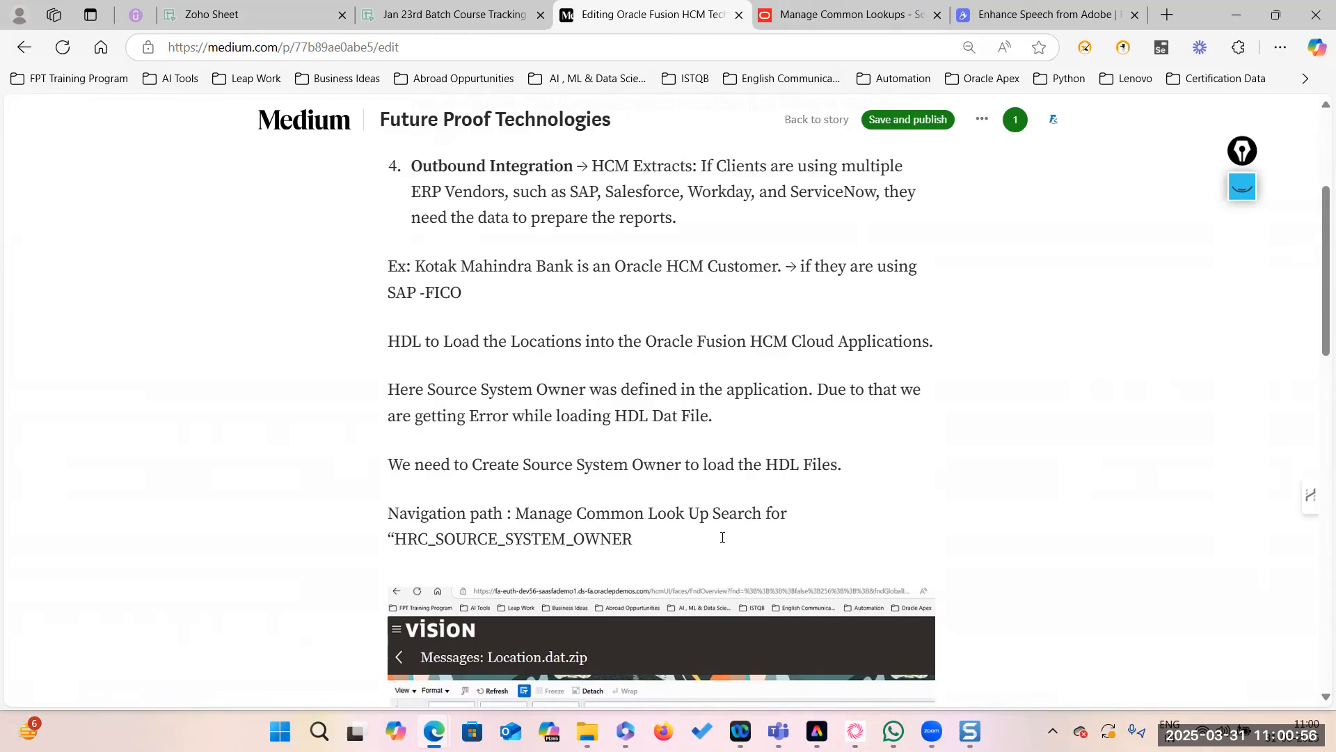
{"action": "left_click", "coordinate": [666, 542]}
{"action": "type", "text": "\""}
Correct the line's label to "Navigation Path:" with a capital P and no space before the colon.
{"action": "left_click", "coordinate": [478, 514]}
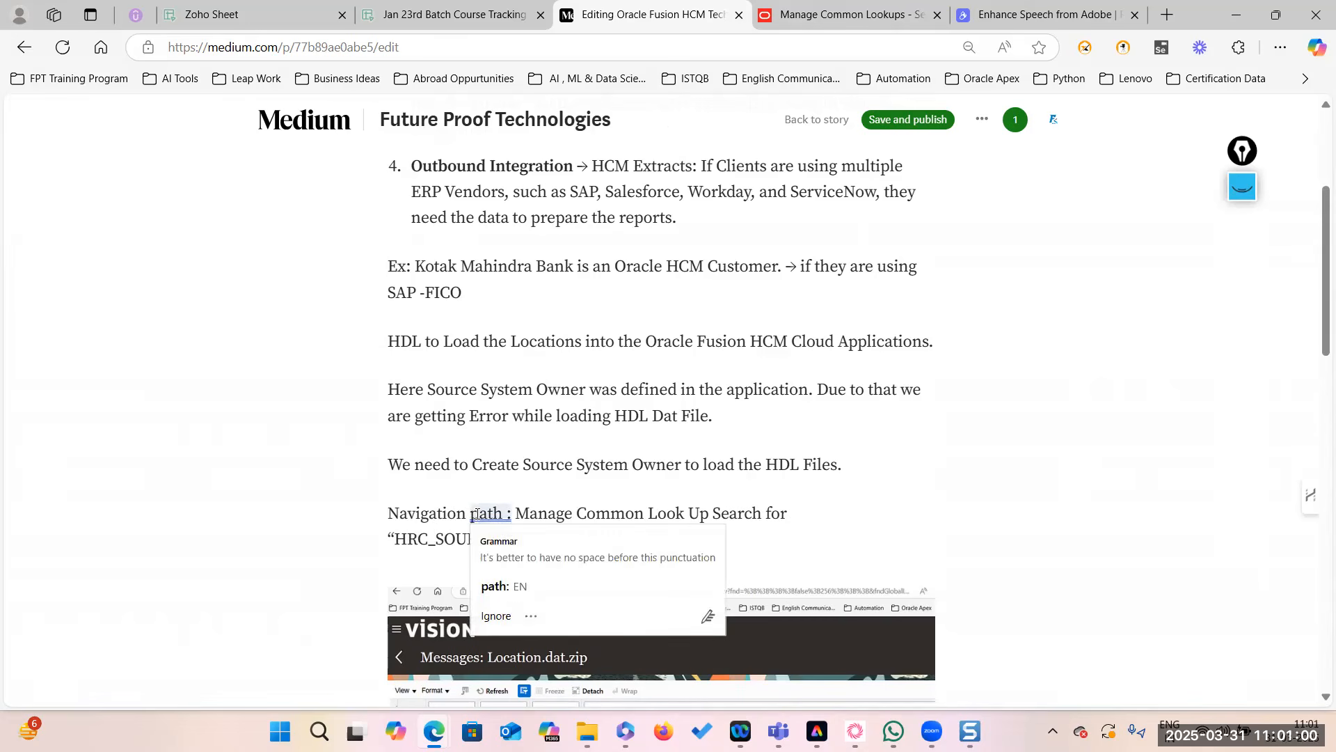
{"action": "key", "text": "BackSpace"}
{"action": "type", "text": "P"}
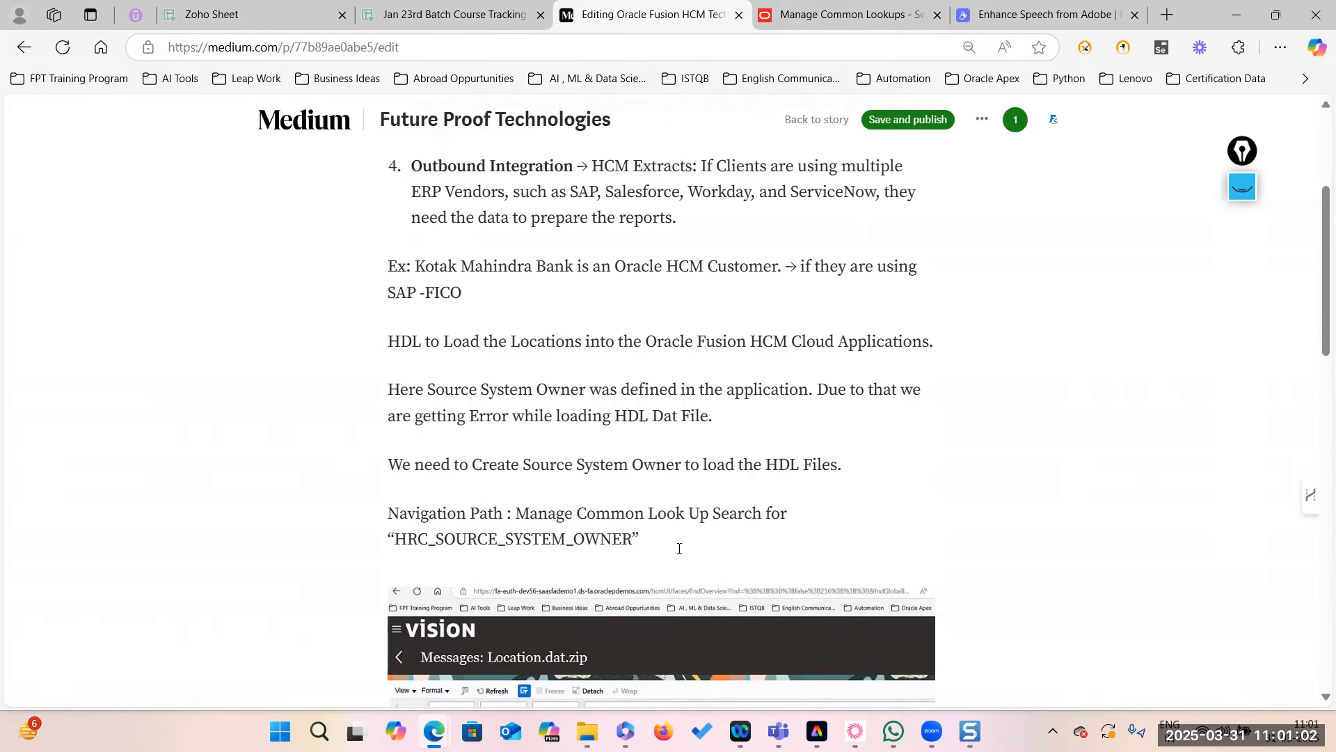
{"action": "left_click", "coordinate": [507, 513]}
{"action": "key", "text": "BackSpace"}
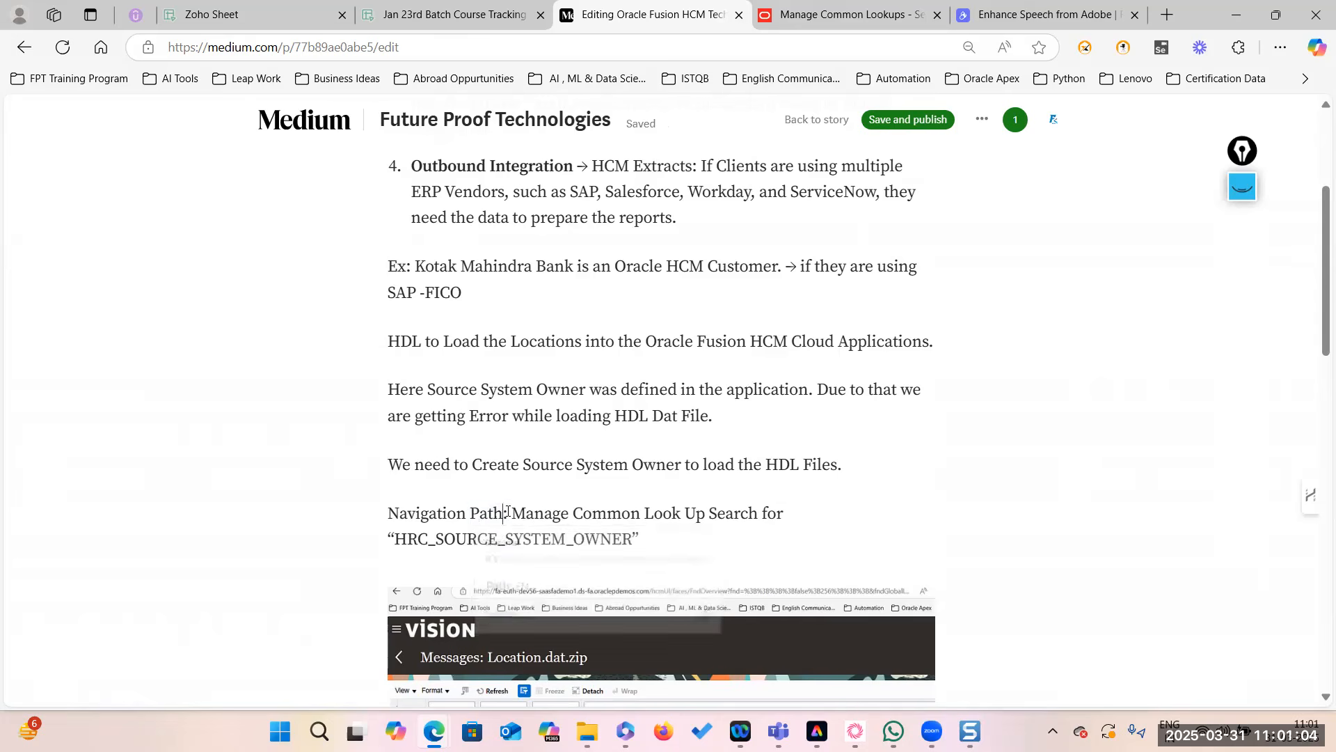
{"action": "key", "text": "Down"}
{"action": "key", "text": "Down"}
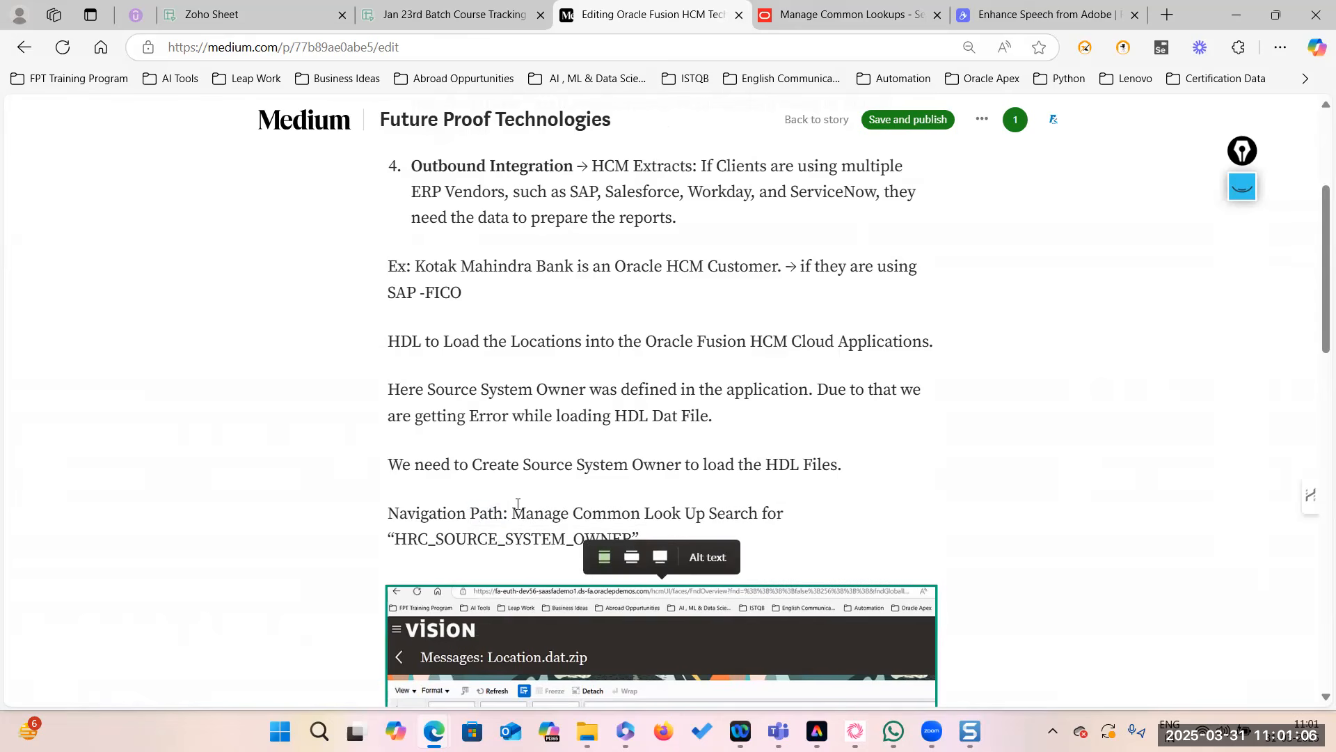
Insert "In Global Search →" before "Manage Common Look Up" and another arrow before "Search for" in the navigation path.
{"action": "left_click", "coordinate": [518, 503]}
{"action": "type", "text": "In Global S"}
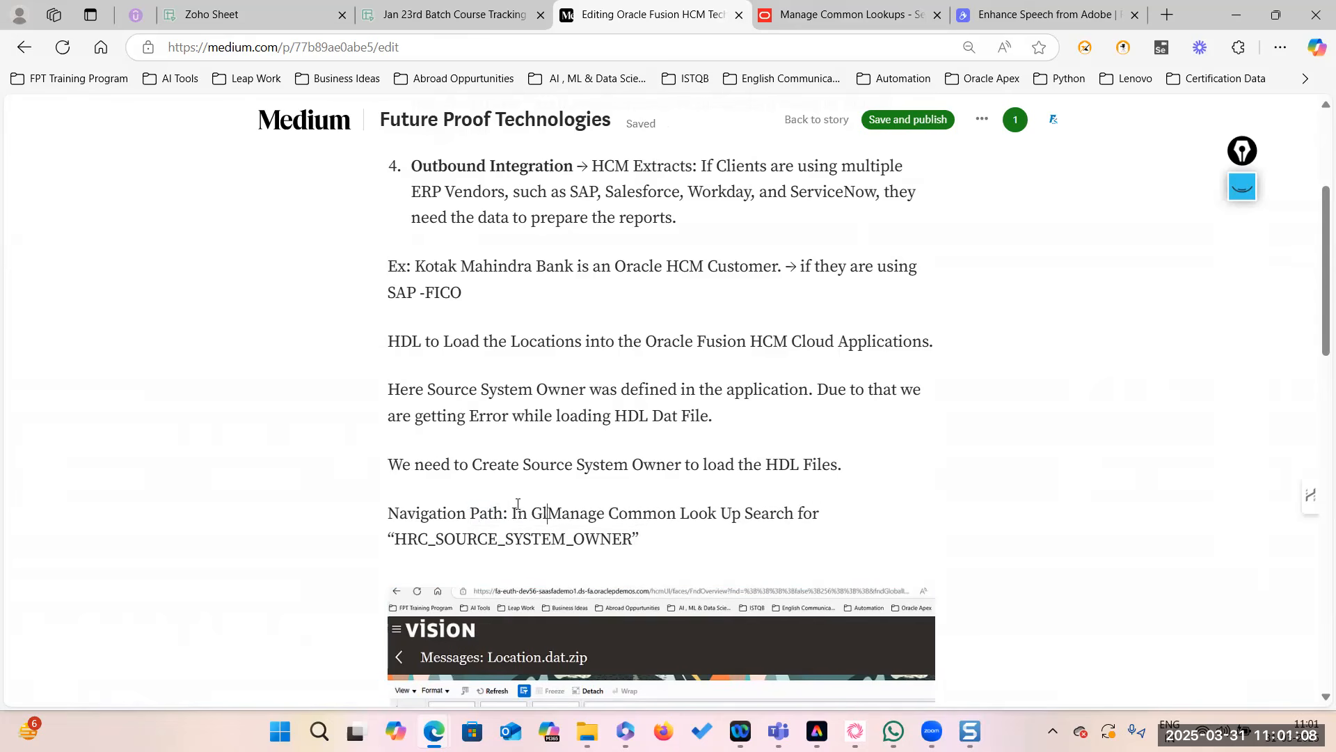
{"action": "type", "text": "earch "}
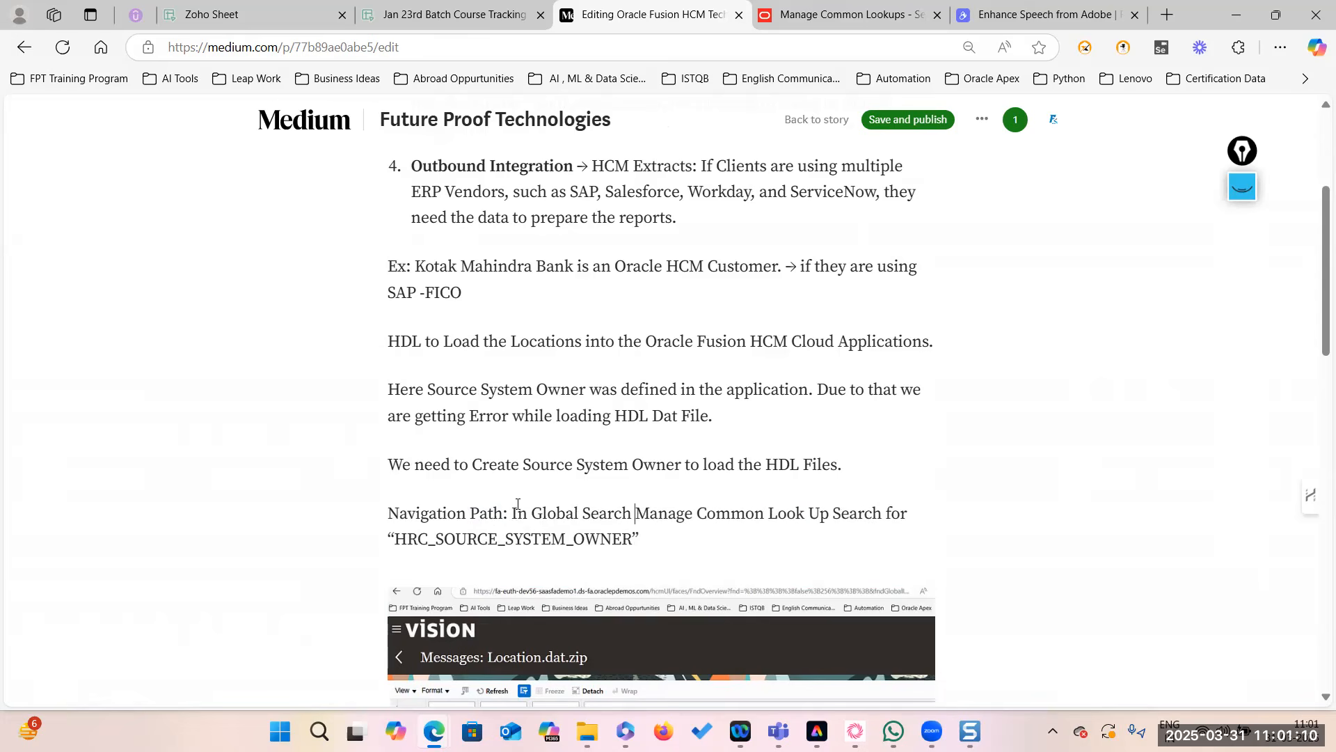
{"action": "type", "text": "-"}
{"action": "type", "text": ">"}
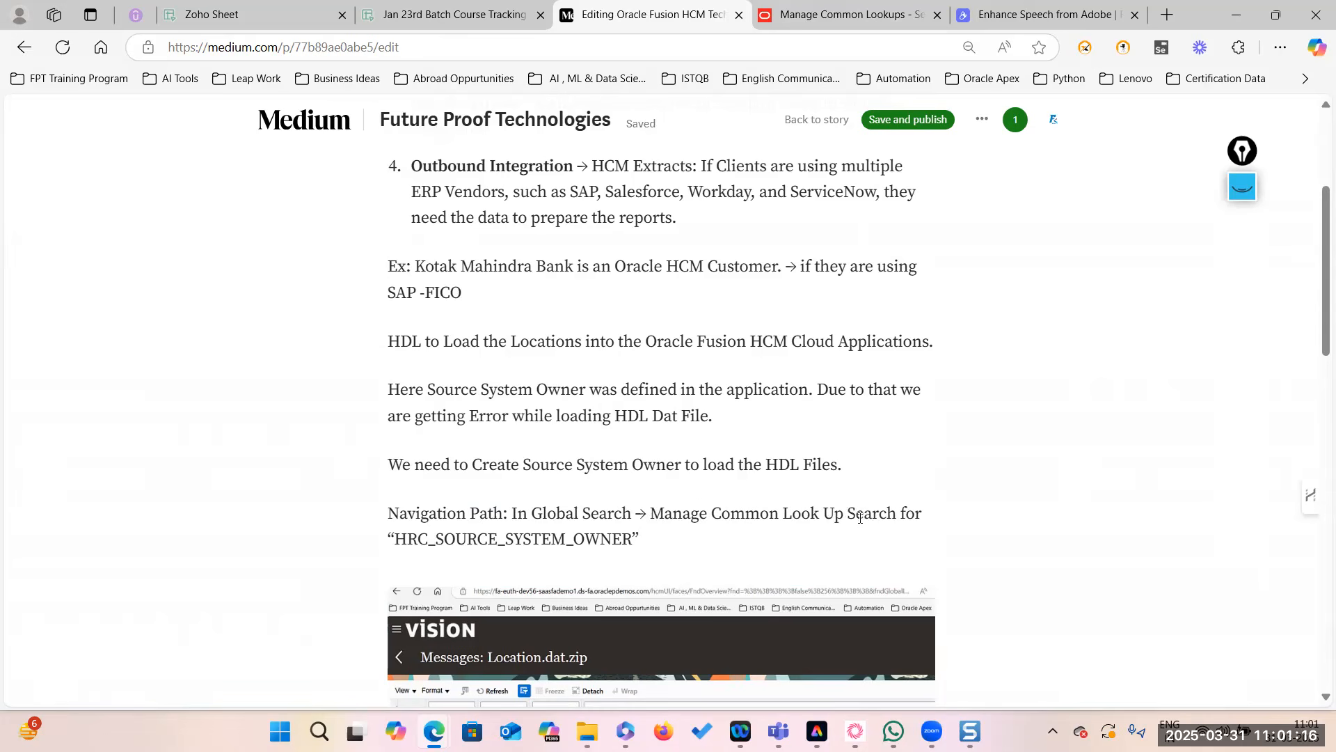
{"action": "type", "text": "-->"}
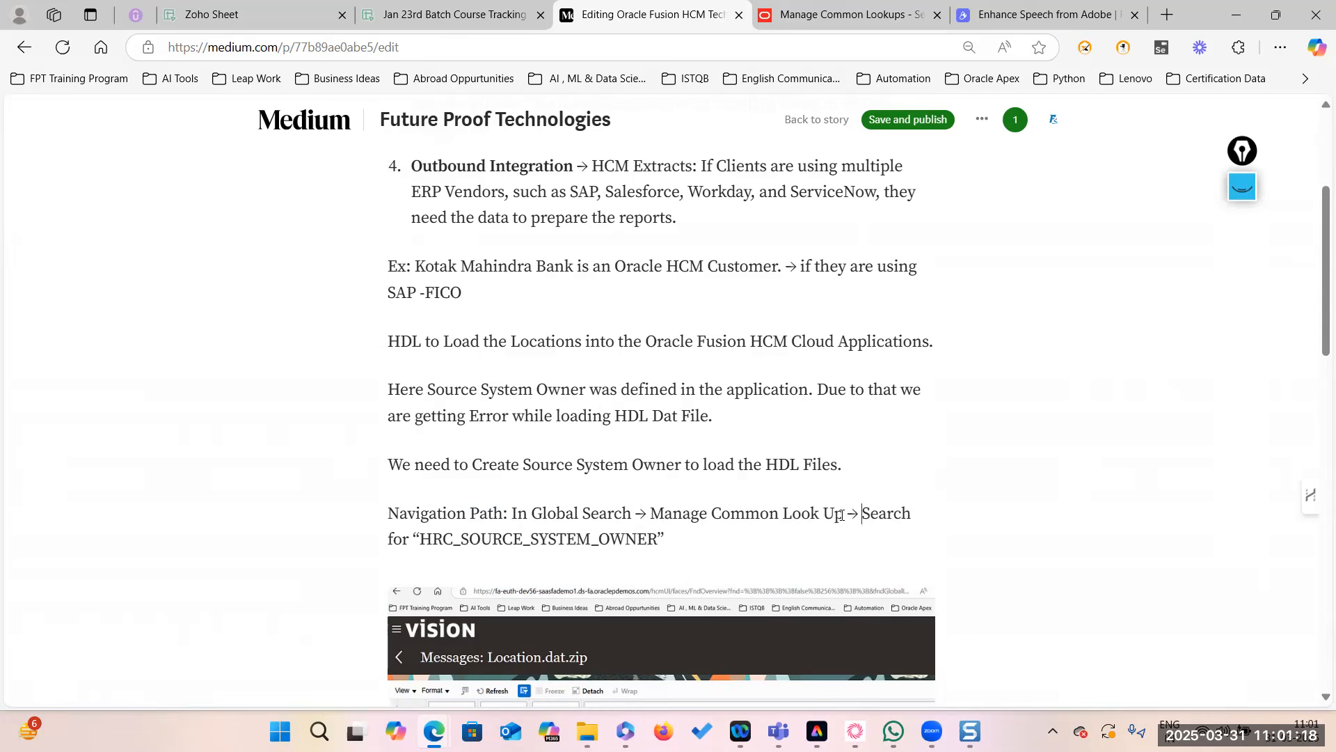
Append "and give the Source System ID Details" to the end of the navigation path line.
{"action": "scroll", "coordinate": [840, 515], "scroll_direction": "down", "scroll_amount": 6}
{"action": "scroll", "coordinate": [598, 313], "scroll_direction": "up", "scroll_amount": 3}
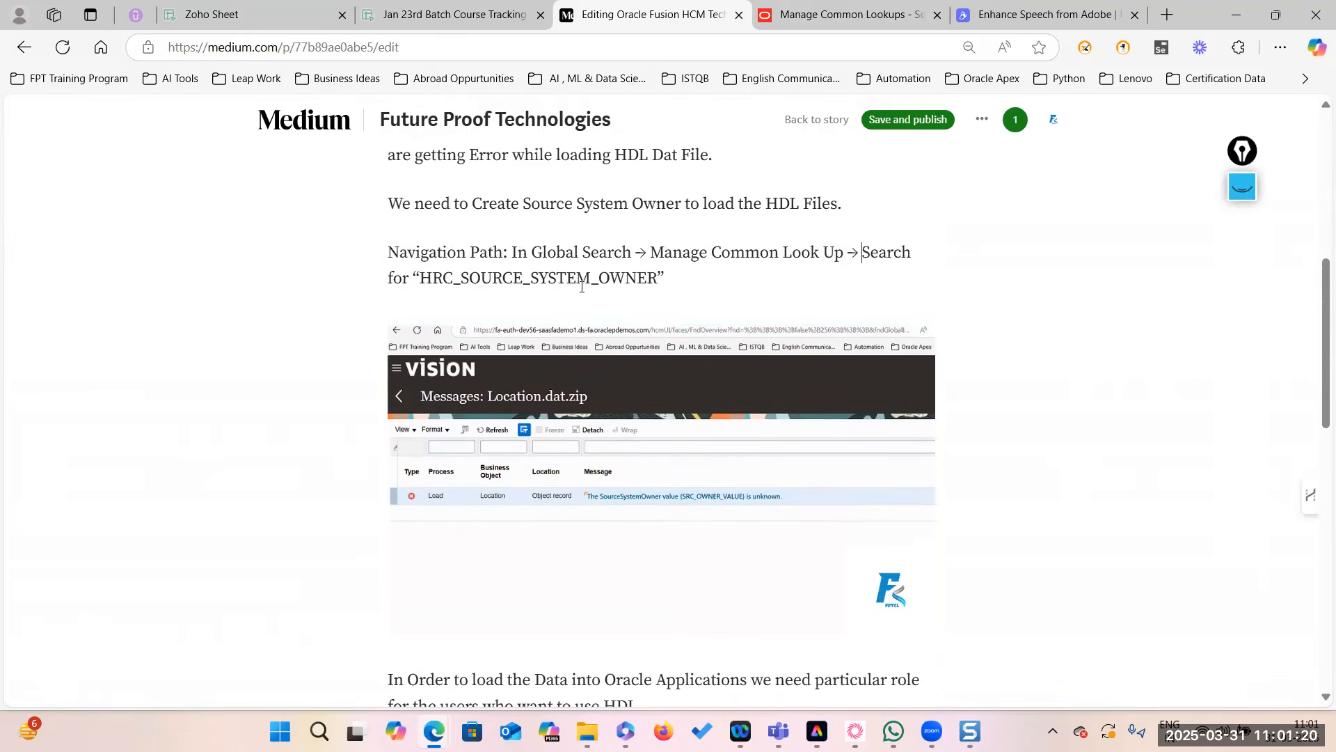
{"action": "left_click", "coordinate": [685, 274]}
{"action": "type", "text": "and give the Source Sy"}
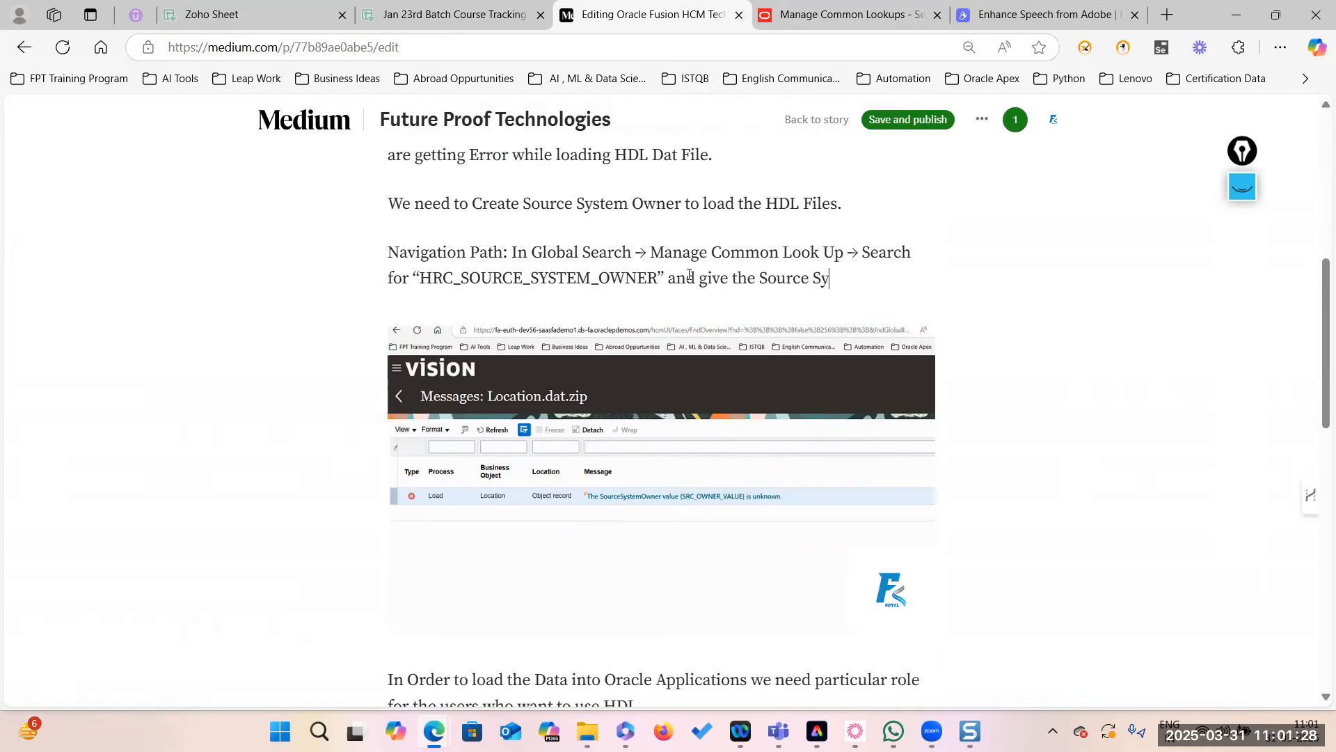
{"action": "type", "text": "stem ID Details"}
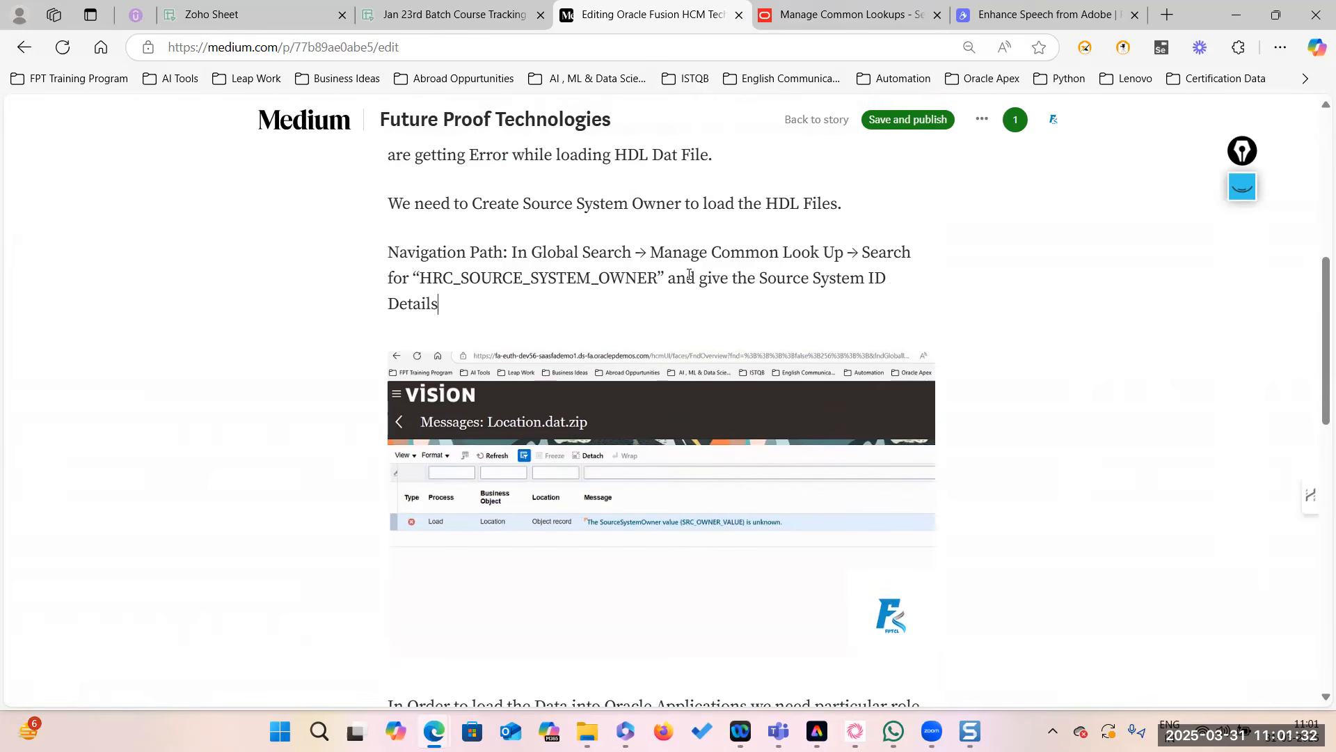
Replace "ID" with "Owner Look Up Code" in the navigation path line, then save and publish the story.
{"action": "left_click", "coordinate": [818, 21]}
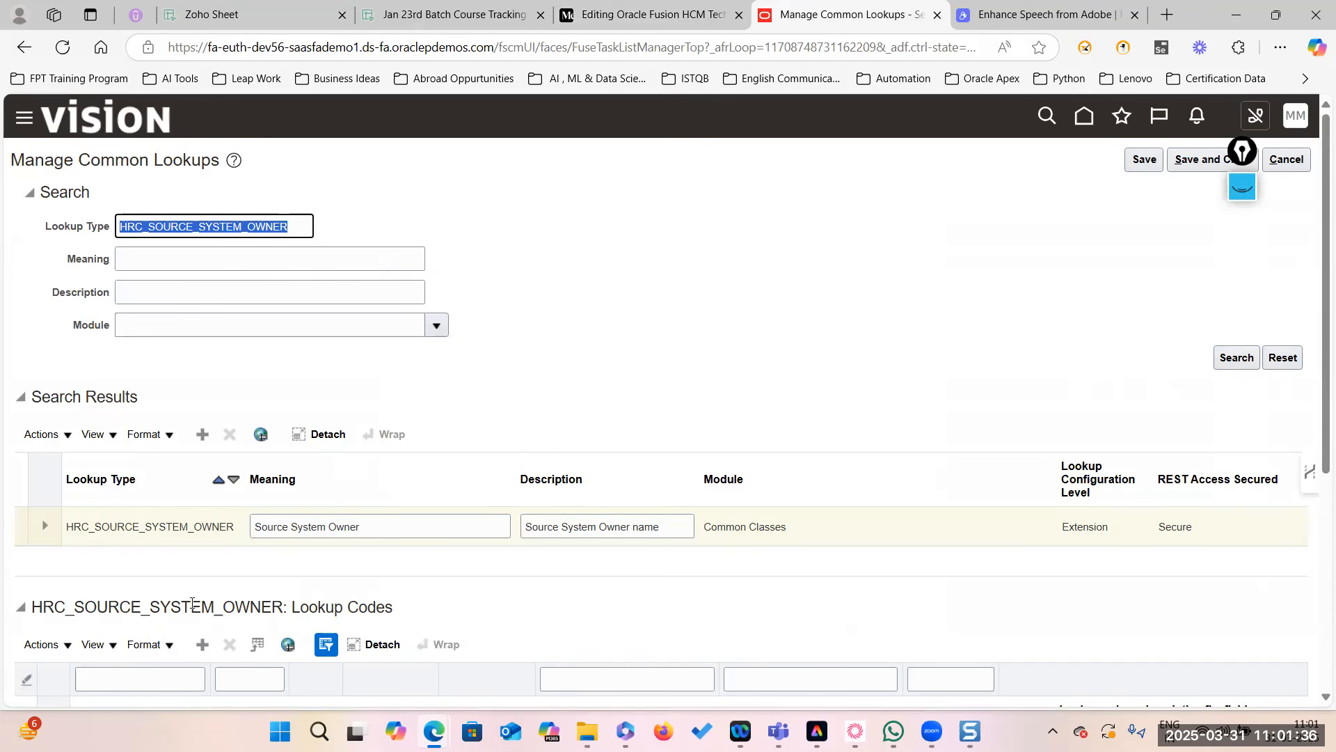
{"action": "left_click", "coordinate": [605, 21]}
{"action": "double_click", "coordinate": [875, 277]}
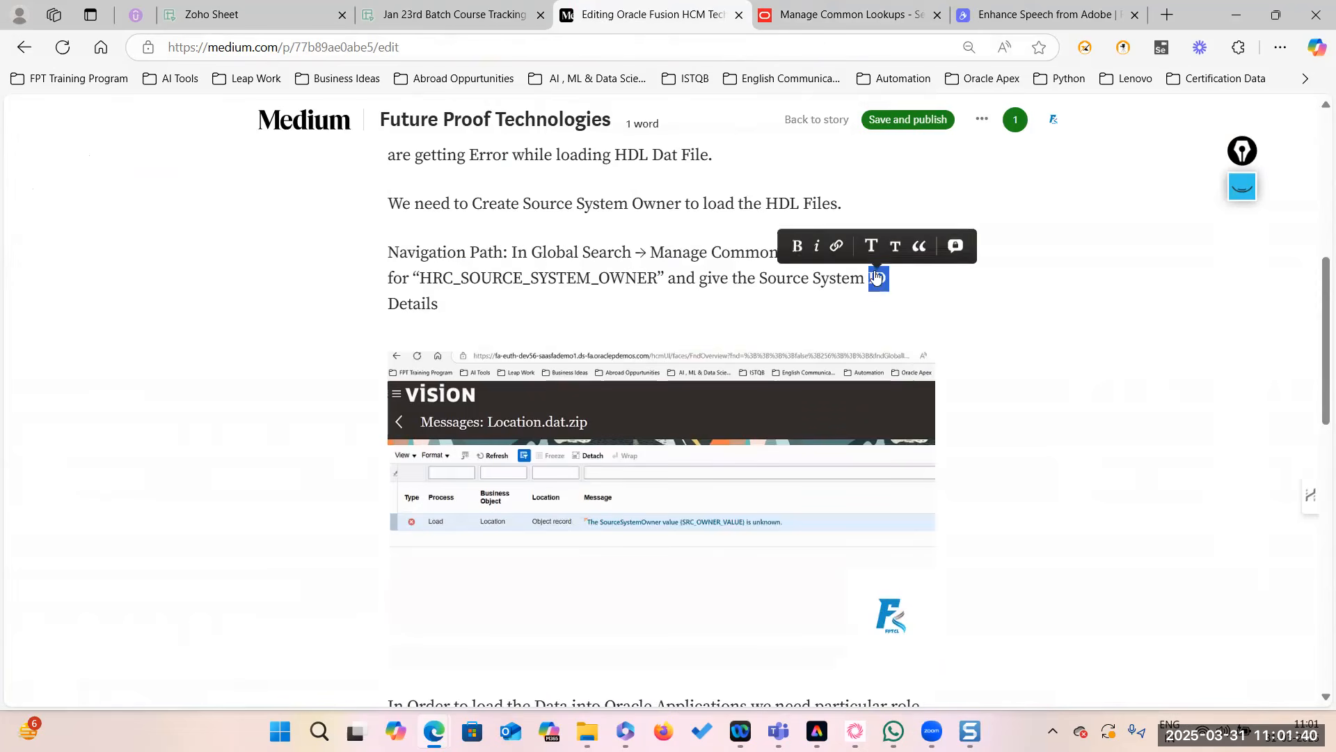
{"action": "key", "text": "BackSpace"}
{"action": "type", "text": "Owern"}
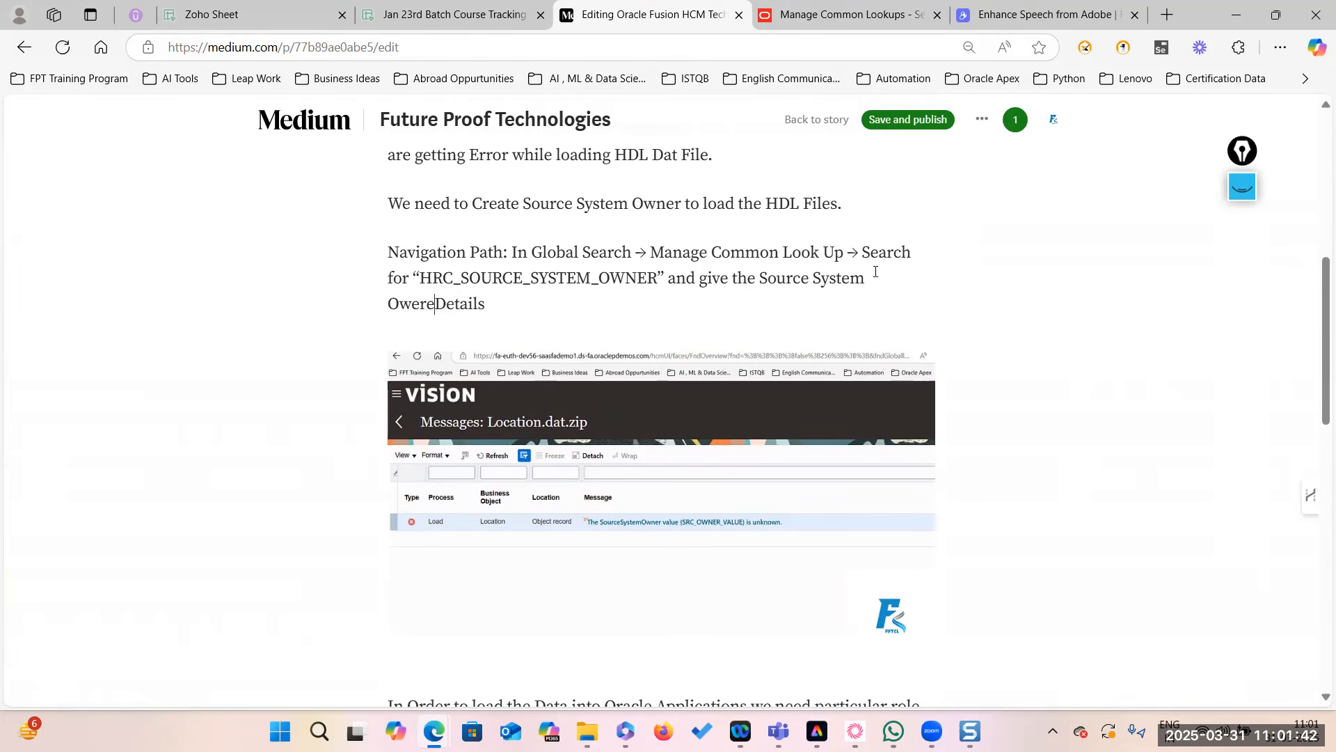
{"action": "key", "text": "BackSpace"}
{"action": "key", "text": "BackSpace"}
{"action": "type", "text": "n"}
{"action": "key", "text": "BackSpace"}
{"action": "key", "text": "BackSpace"}
{"action": "type", "text": "ner Look Up"}
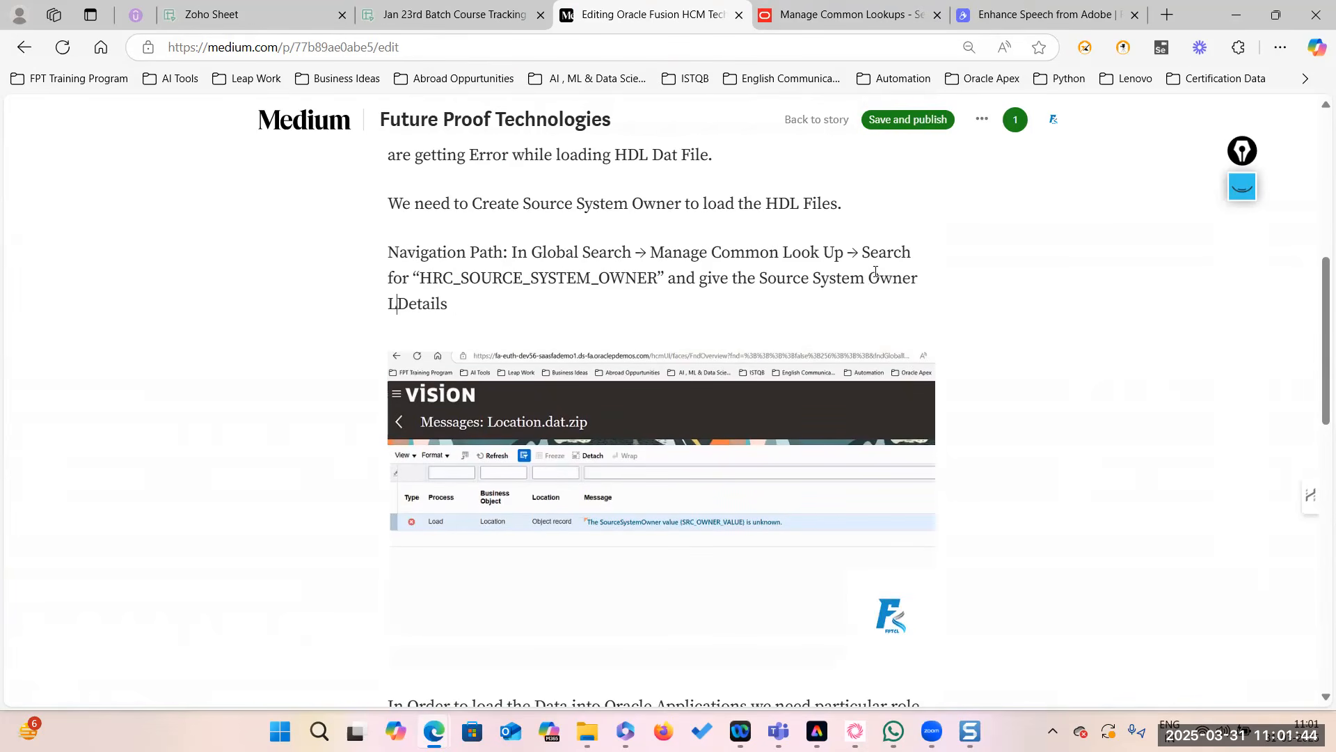
{"action": "type", "text": " Code"}
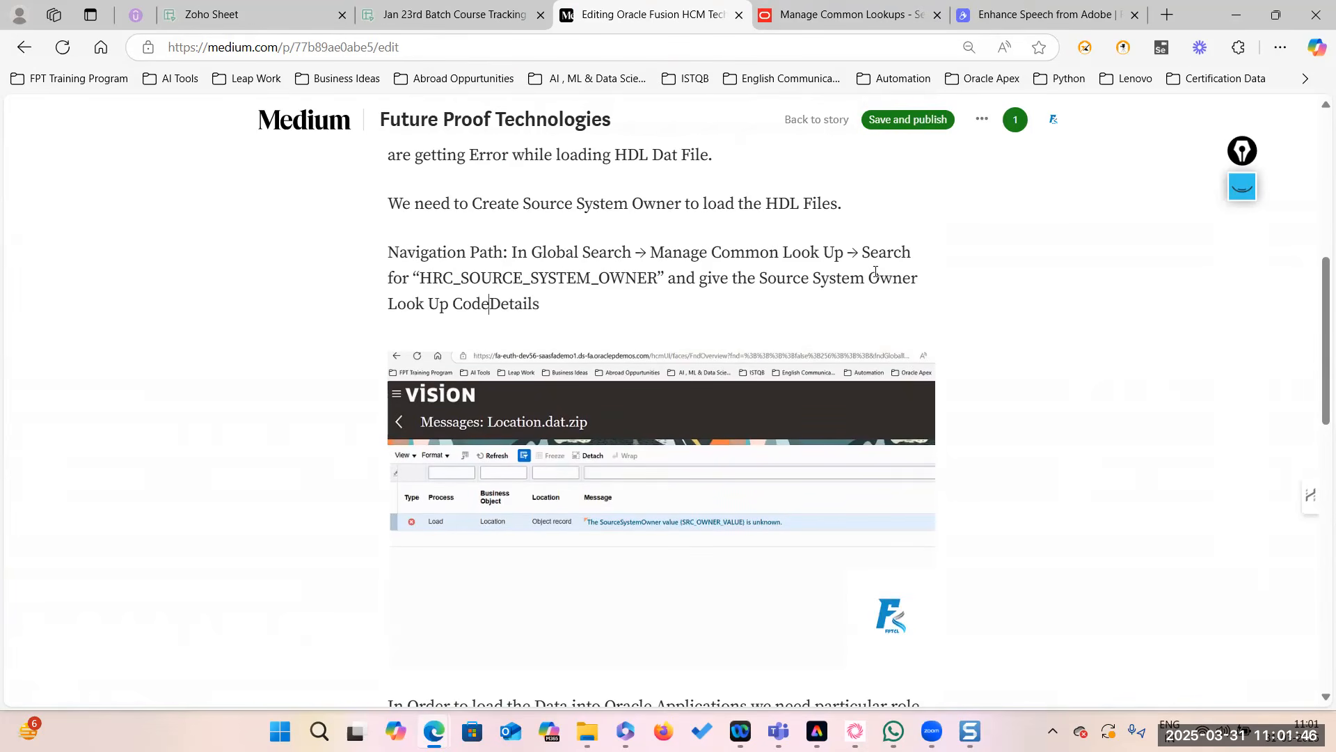
{"action": "left_click", "coordinate": [893, 126]}
Review the existing lookup codes of HRC_SOURCE_SYSTEM_OWNER in Manage Common Lookups.
{"action": "left_click", "coordinate": [840, 15]}
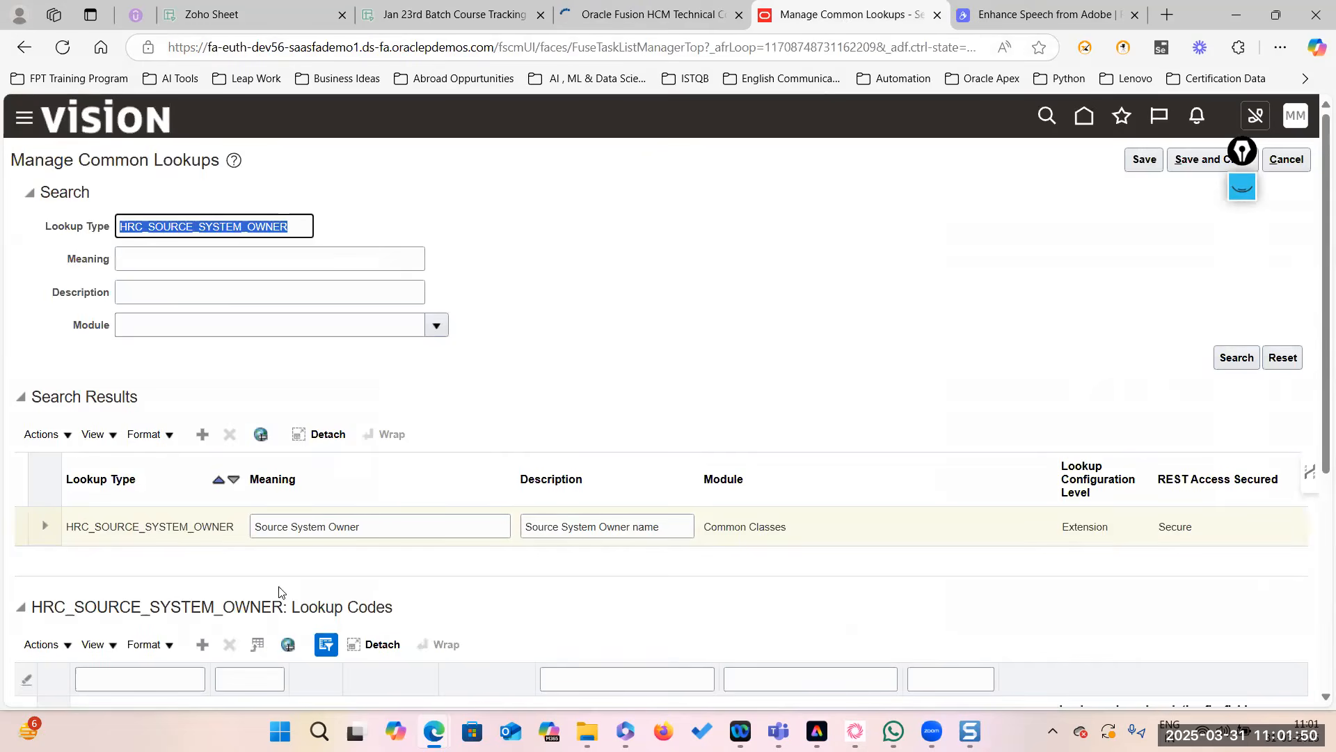
{"action": "scroll", "coordinate": [376, 505], "scroll_direction": "down", "scroll_amount": 5}
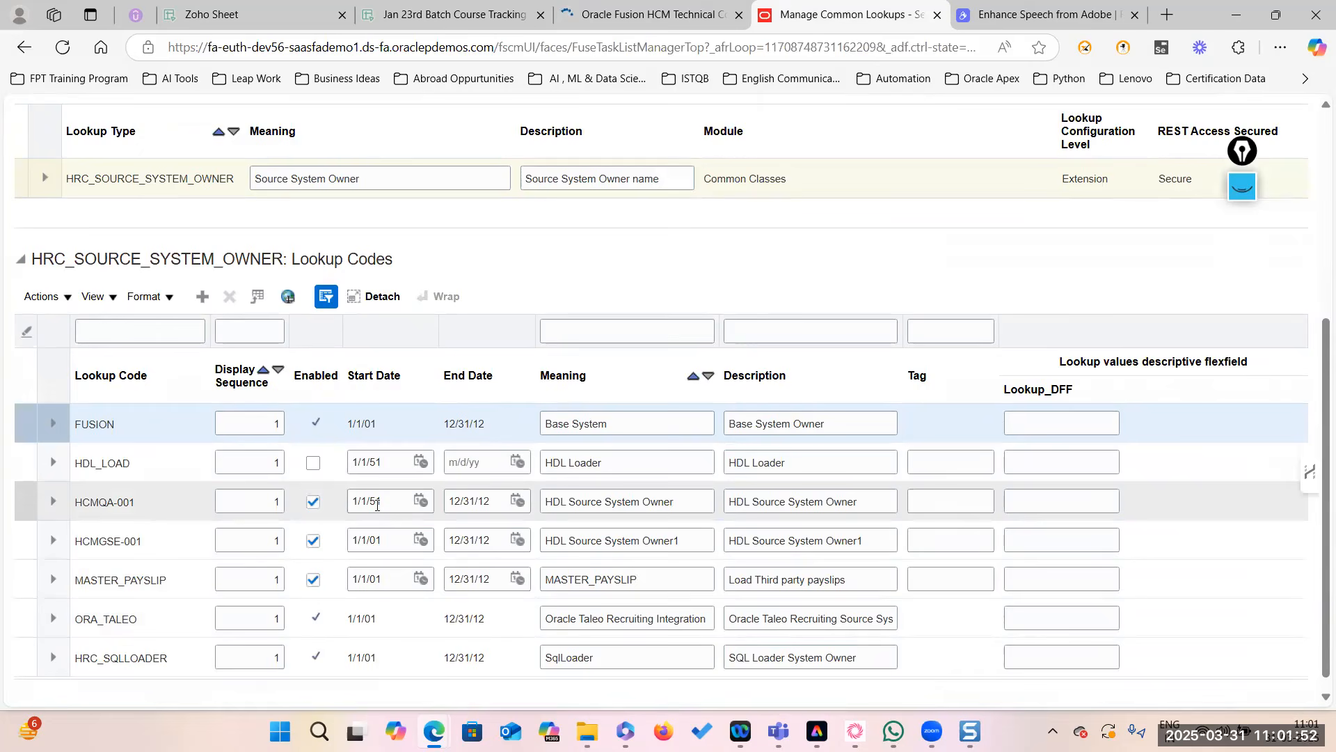
{"action": "scroll", "coordinate": [376, 505], "scroll_direction": "down", "scroll_amount": 1}
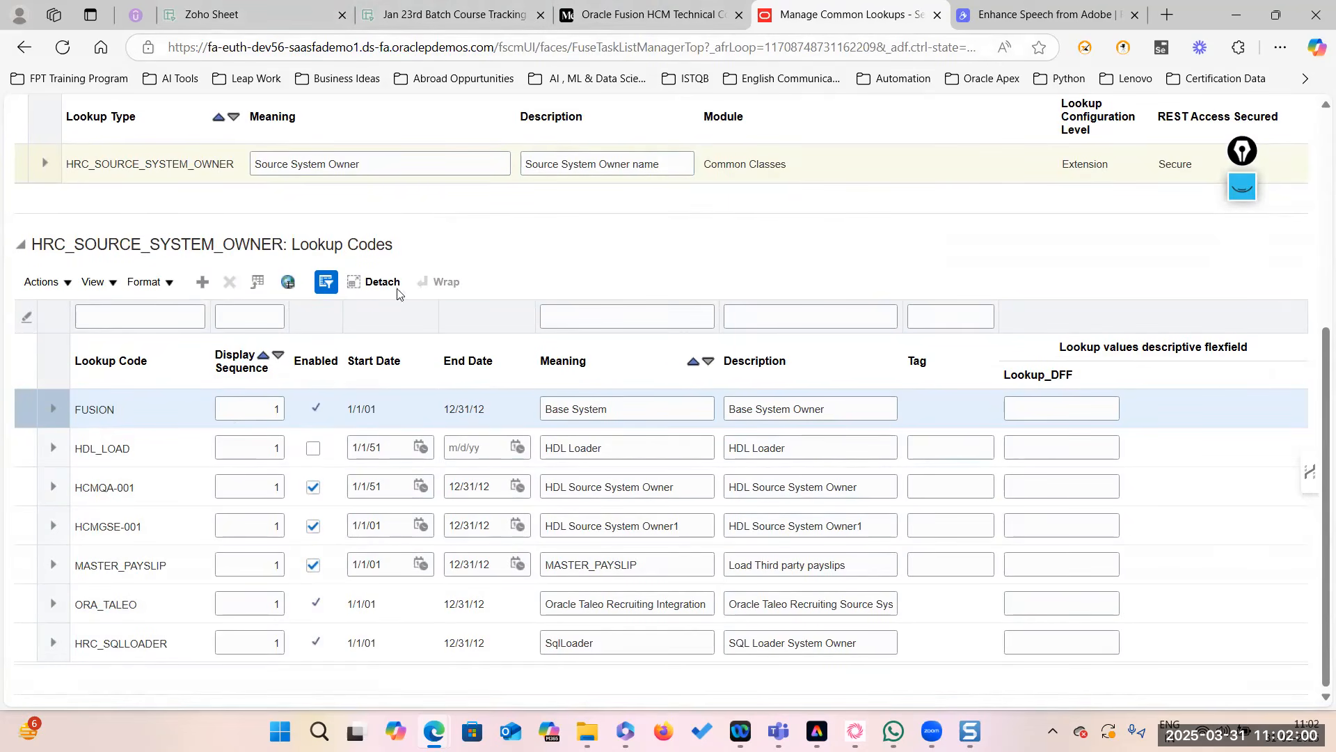
Open the Location DAT file from the HDL Location folder in Notepad++.
{"action": "left_click", "coordinate": [589, 731]}
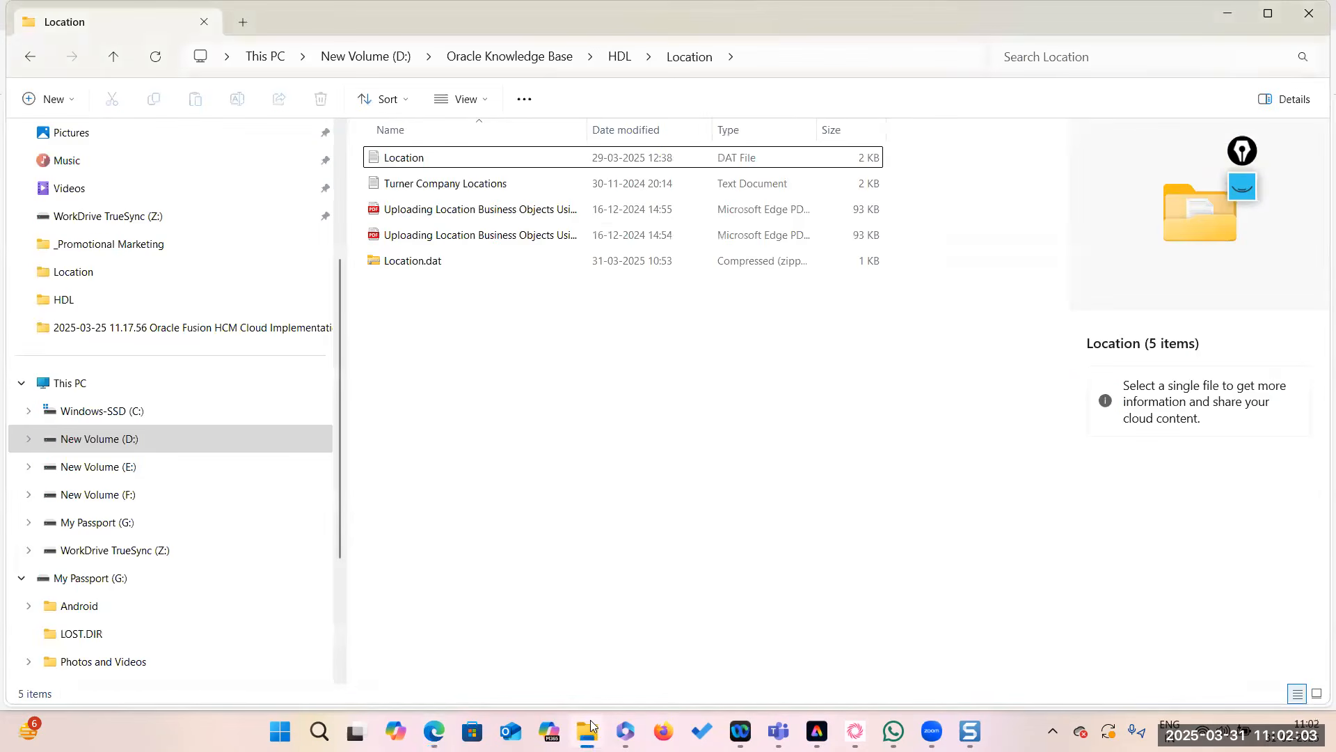
{"action": "right_click", "coordinate": [449, 162]}
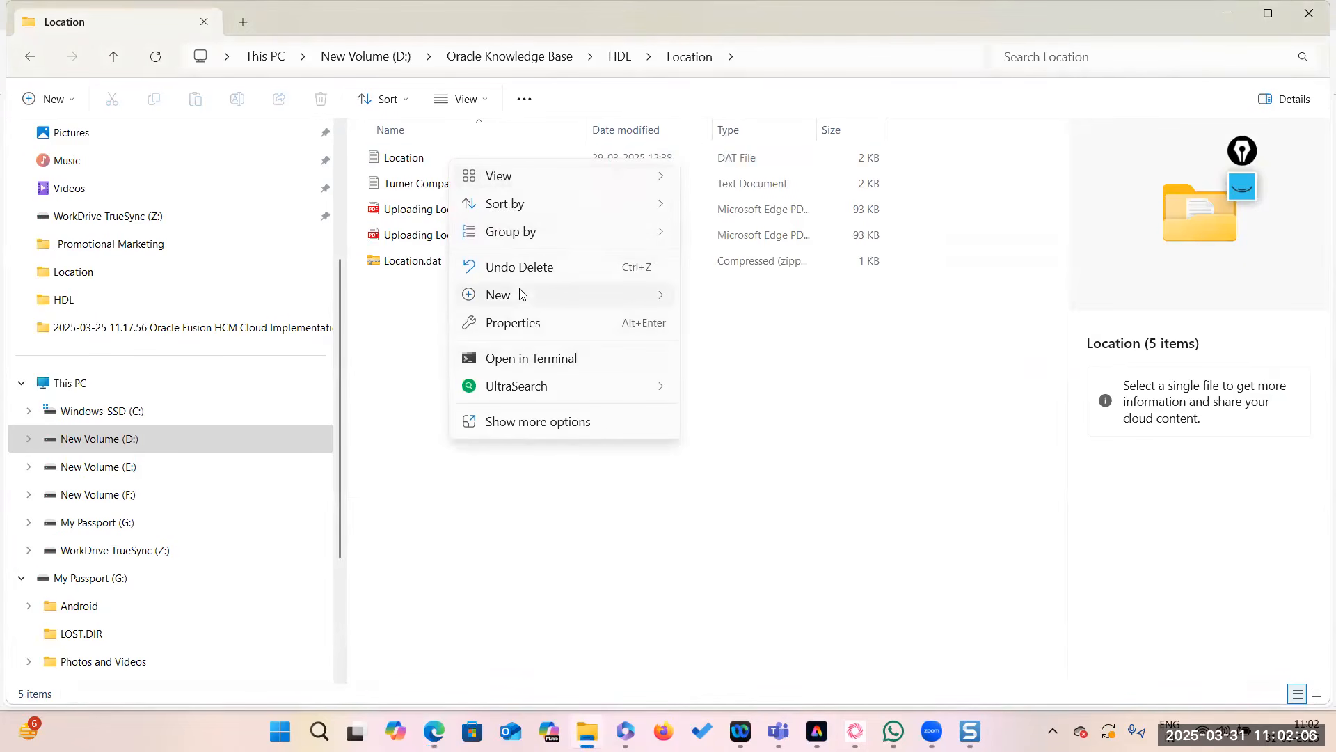
{"action": "left_click", "coordinate": [404, 410]}
{"action": "right_click", "coordinate": [487, 158]}
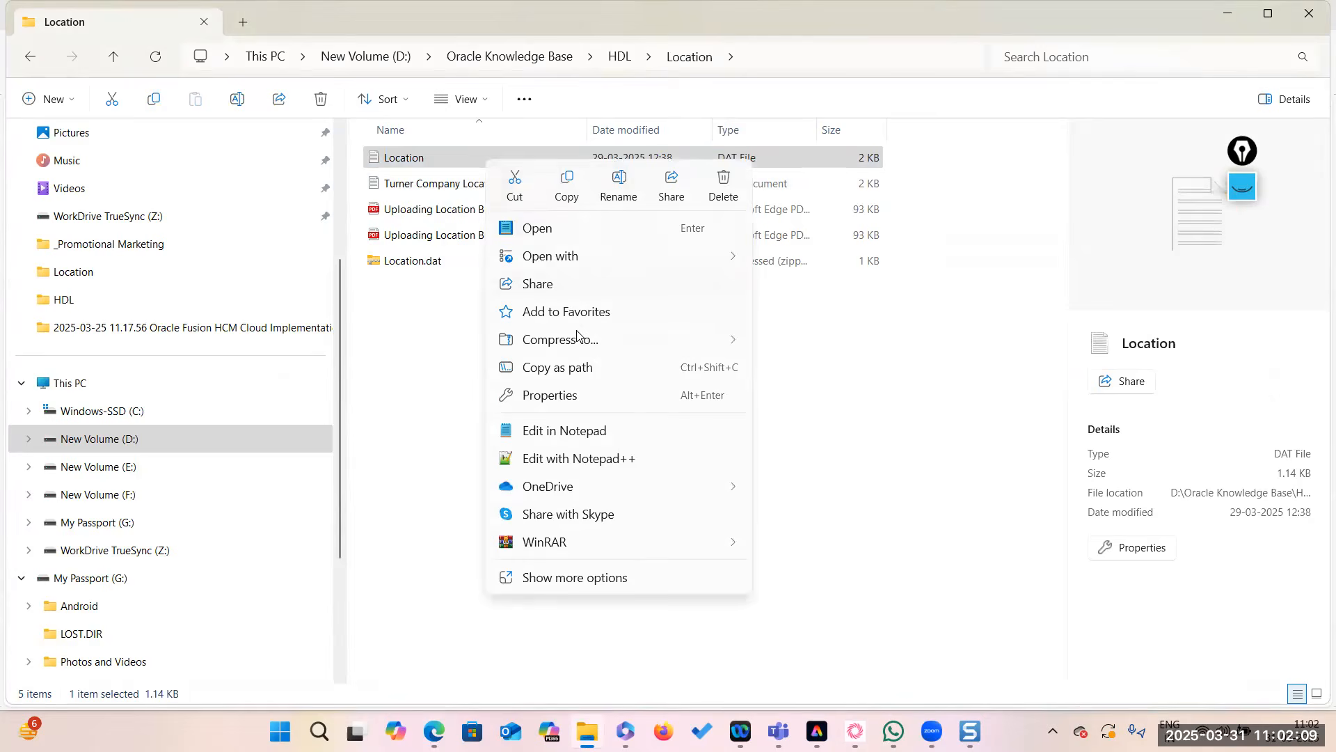
{"action": "left_click", "coordinate": [588, 458]}
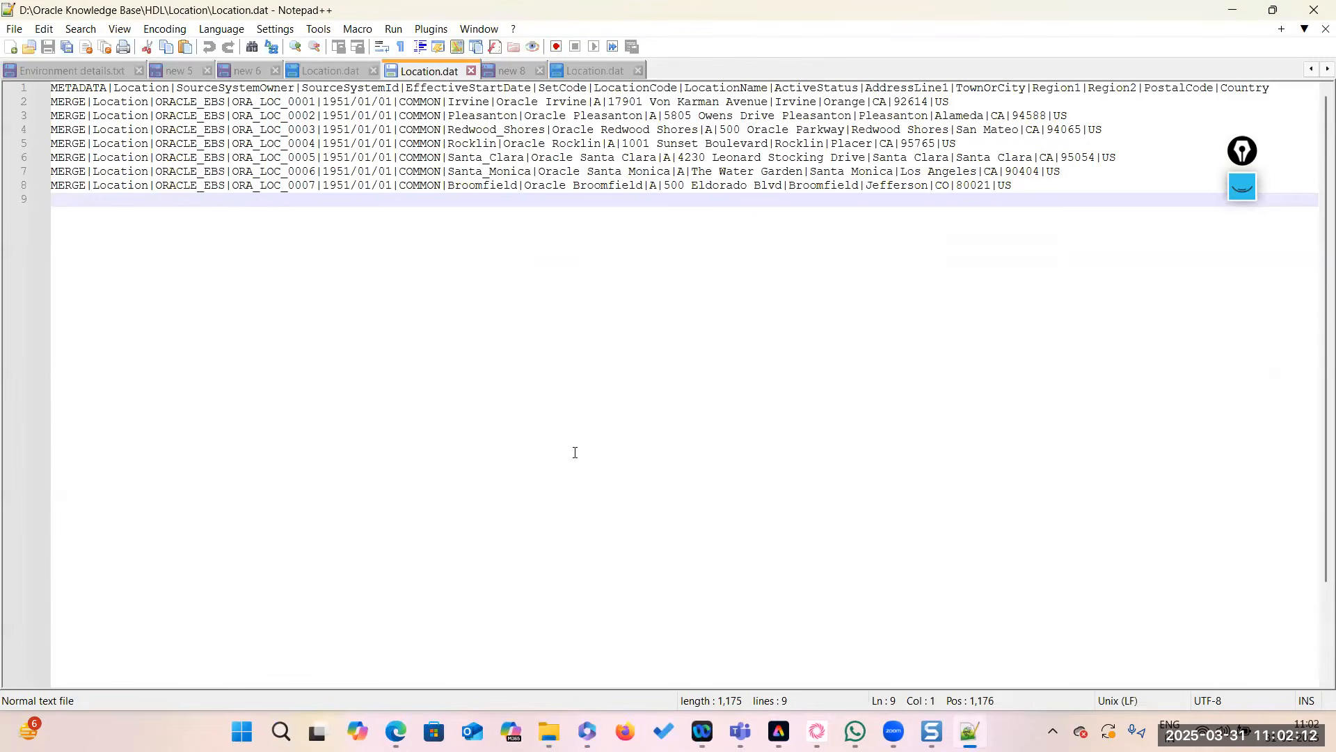
Copy the SourceSystemOwner value ORACLE_EBS from the first MERGE line of Location.dat.
{"action": "double_click", "coordinate": [199, 102]}
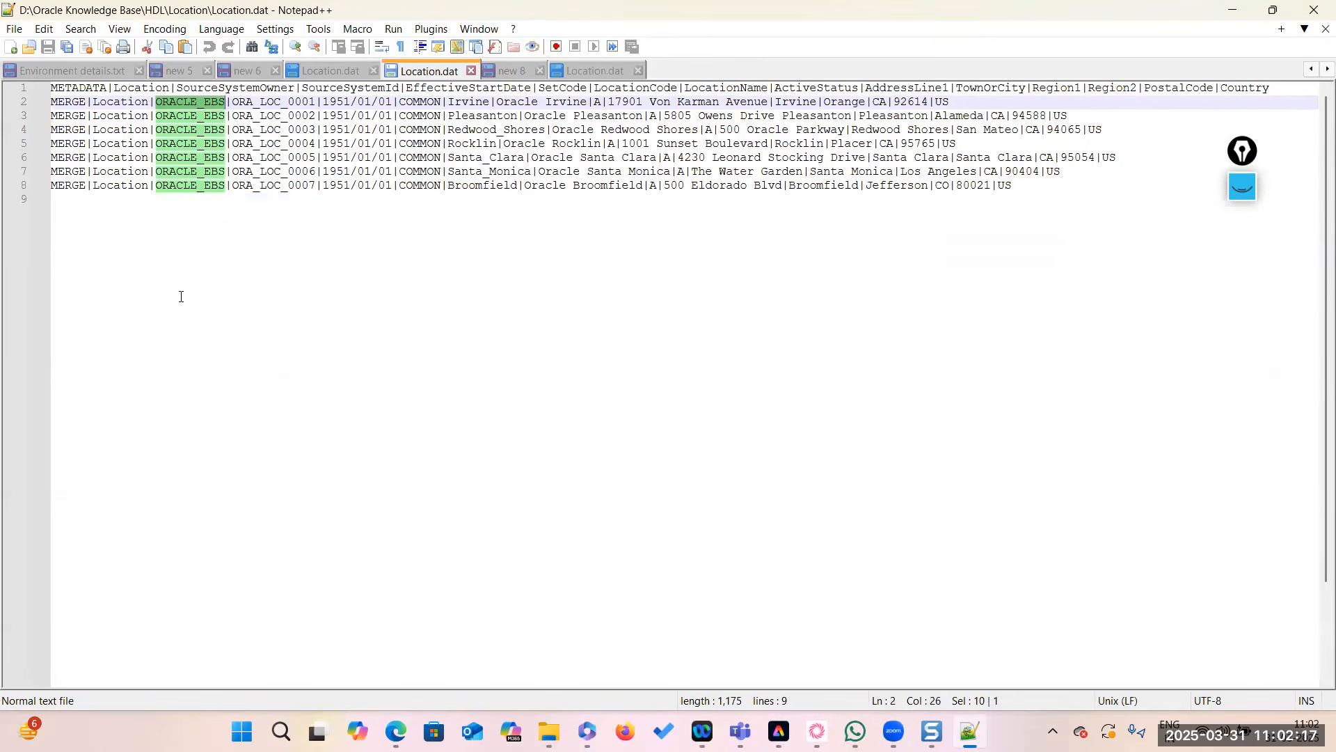
{"action": "double_click", "coordinate": [190, 89]}
{"action": "double_click", "coordinate": [188, 101]}
{"action": "key", "text": "ctrl+c"}
Switch to Manage Common Lookups and add lookup code ORACLE_EBS with display sequence 1 to HRC_SOURCE_SYSTEM_OWNER.
{"action": "key", "text": "alt+Tab"}
{"action": "key", "text": "alt+Tab"}
{"action": "key", "text": "alt+Tab"}
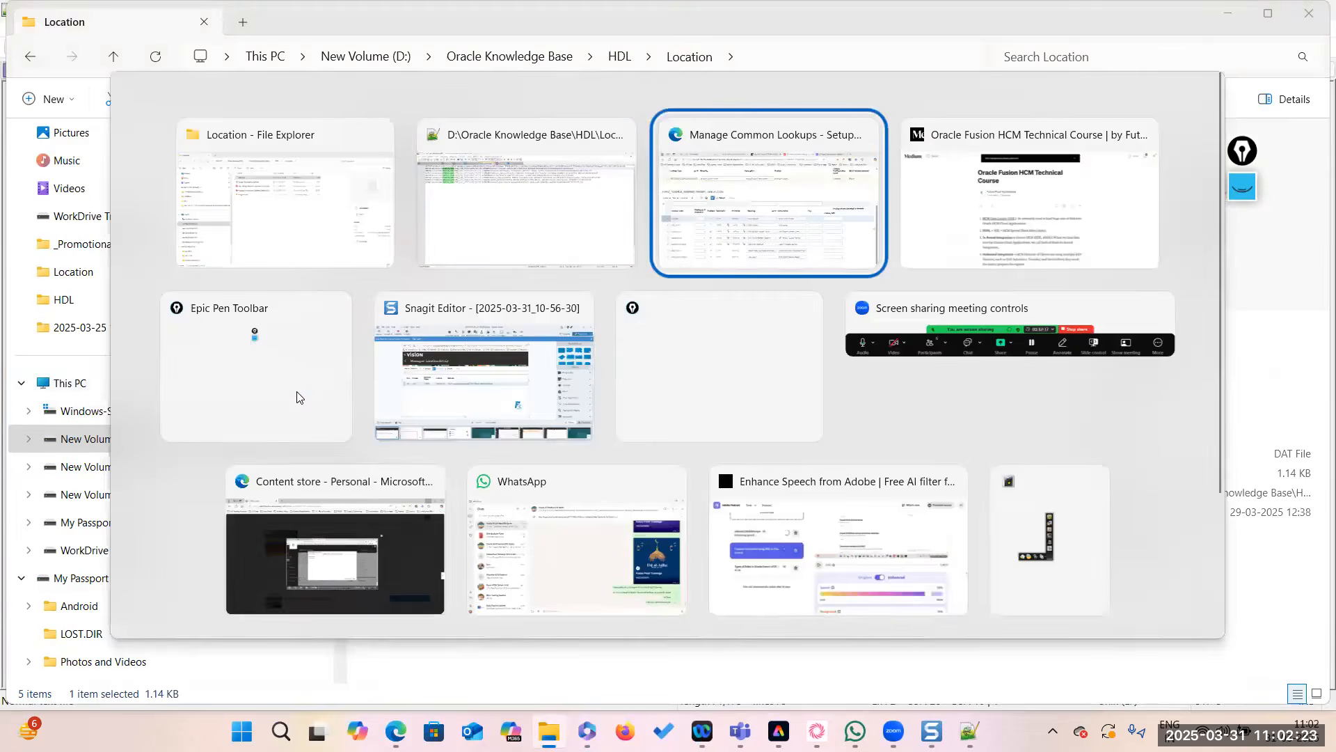
{"action": "scroll", "coordinate": [186, 451], "scroll_direction": "up", "scroll_amount": 1}
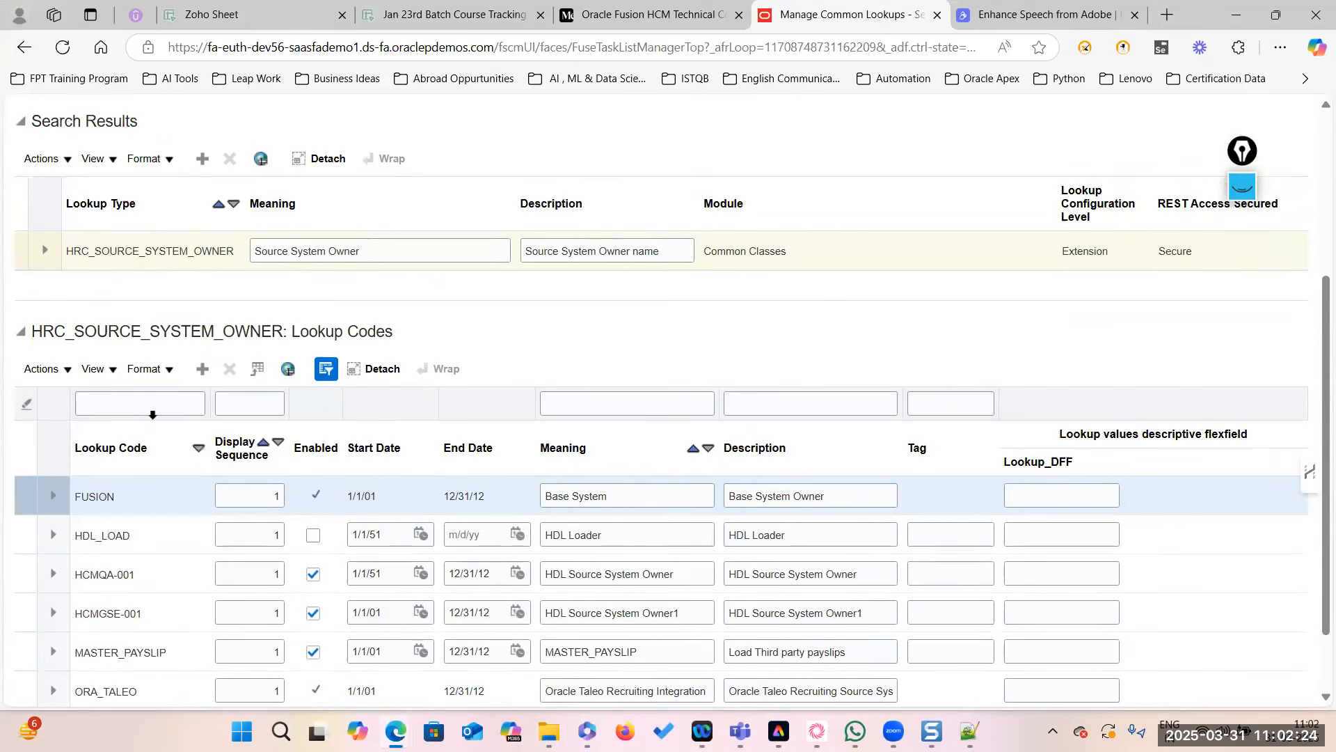
{"action": "left_click", "coordinate": [203, 369]}
{"action": "key", "text": "ctrl+v"}
{"action": "left_click", "coordinate": [272, 495]}
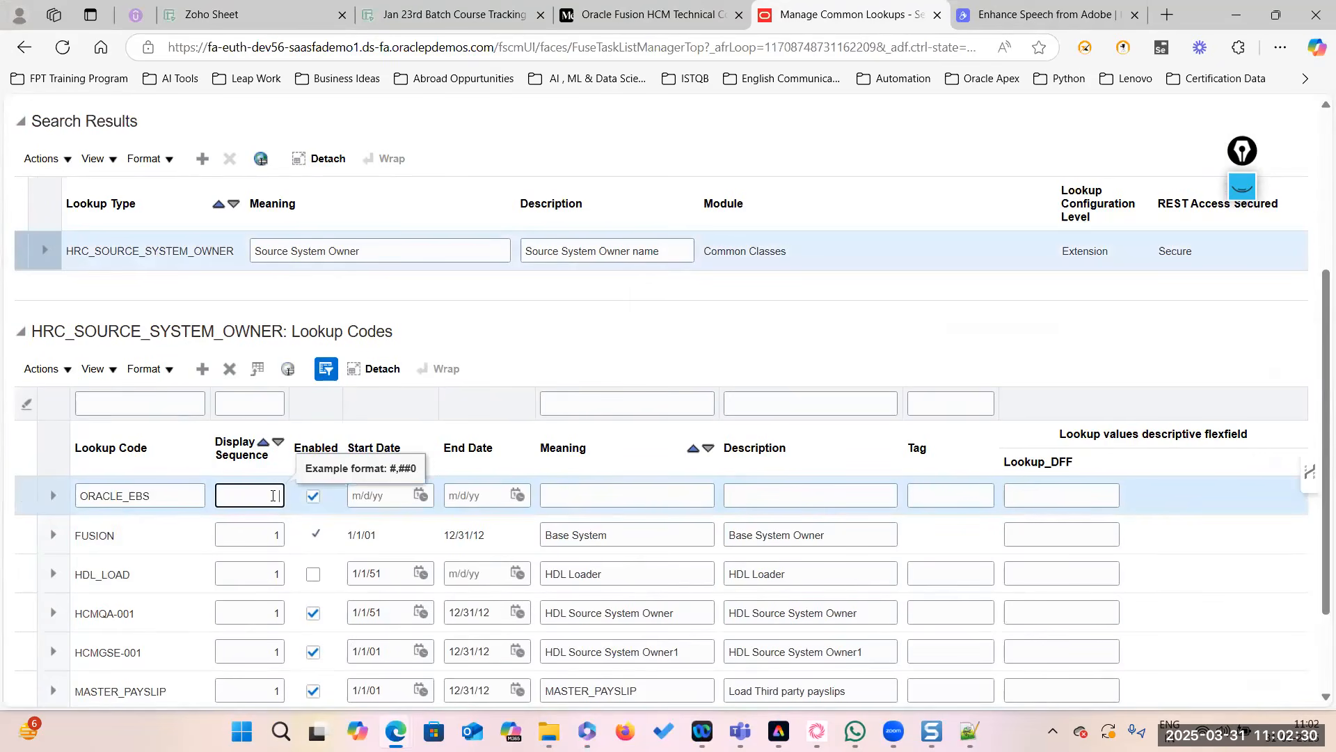
Set the ORACLE_EBS lookup code's start date to 1/1/51 and its end date to 12/31/12.
{"action": "left_click", "coordinate": [399, 496]}
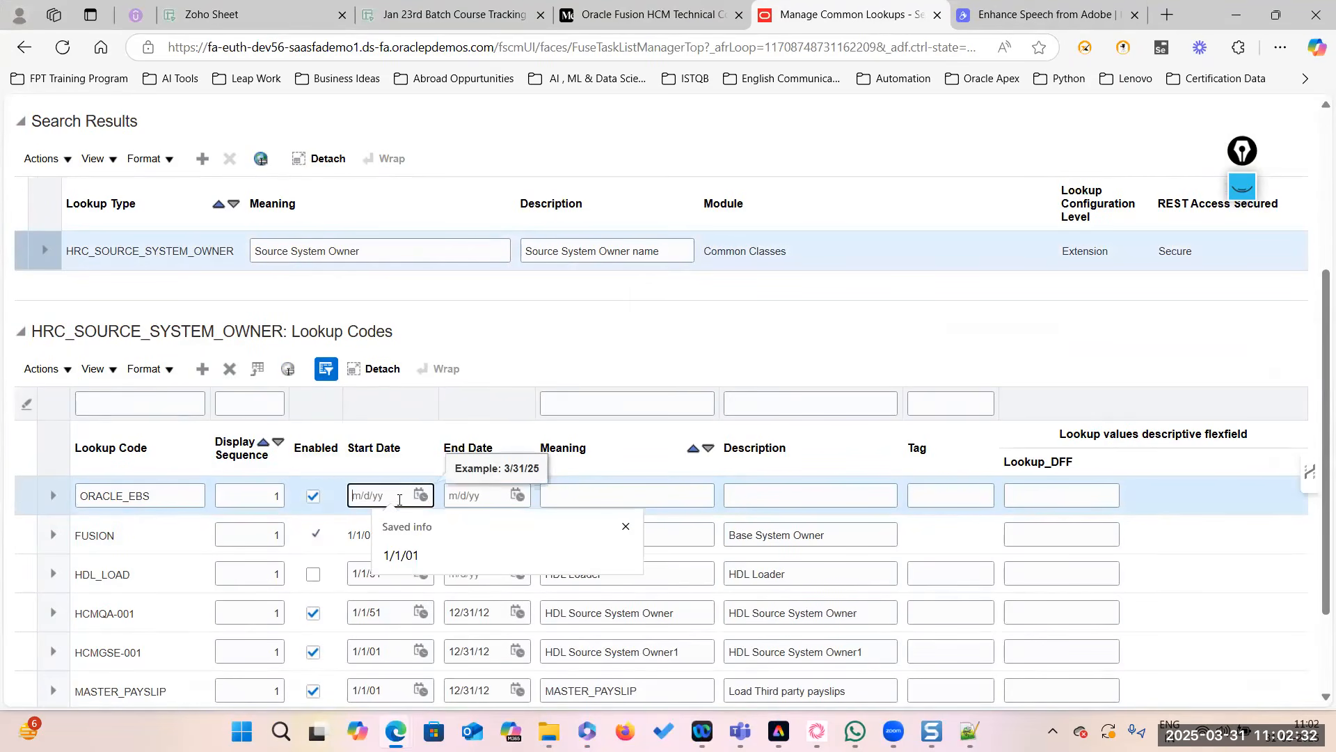
{"action": "type", "text": "1/1/01"}
{"action": "key", "text": "BackSpace"}
{"action": "key", "text": "BackSpace"}
{"action": "type", "text": "51"}
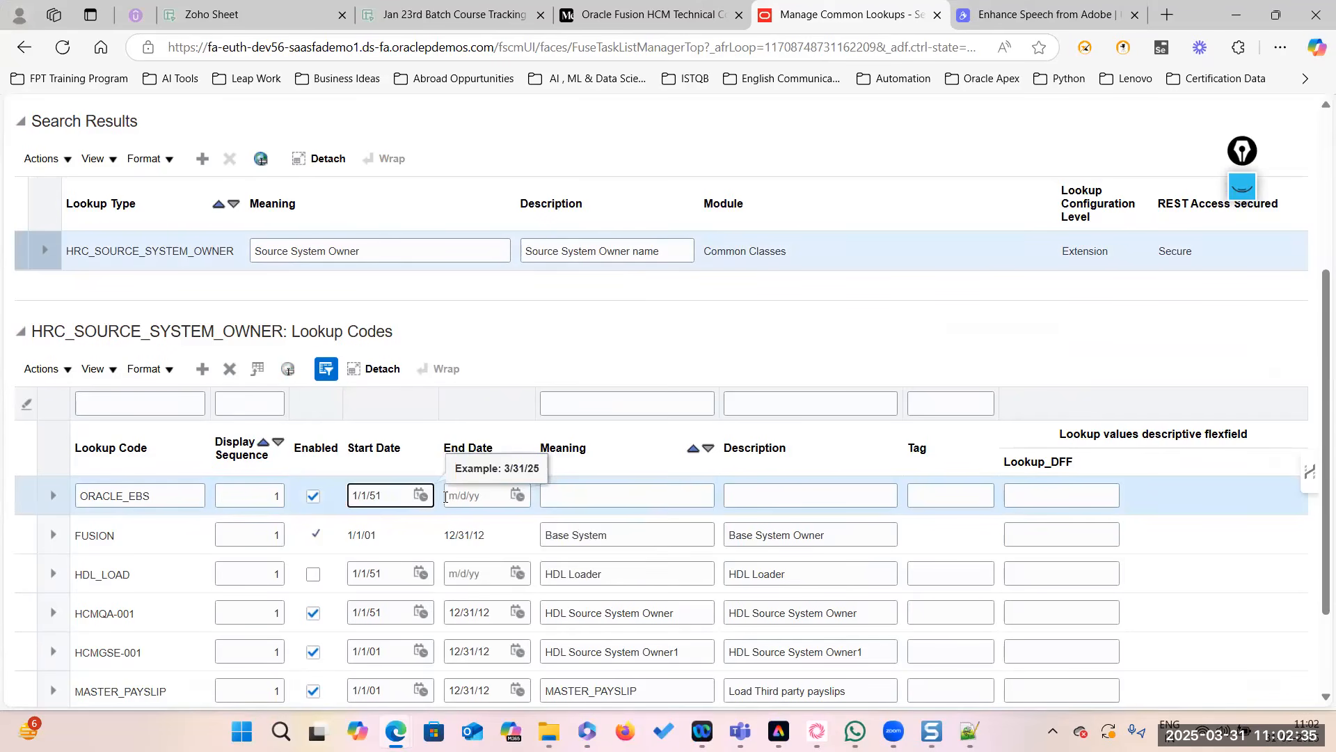
{"action": "left_click", "coordinate": [453, 495]}
{"action": "type", "text": "12"}
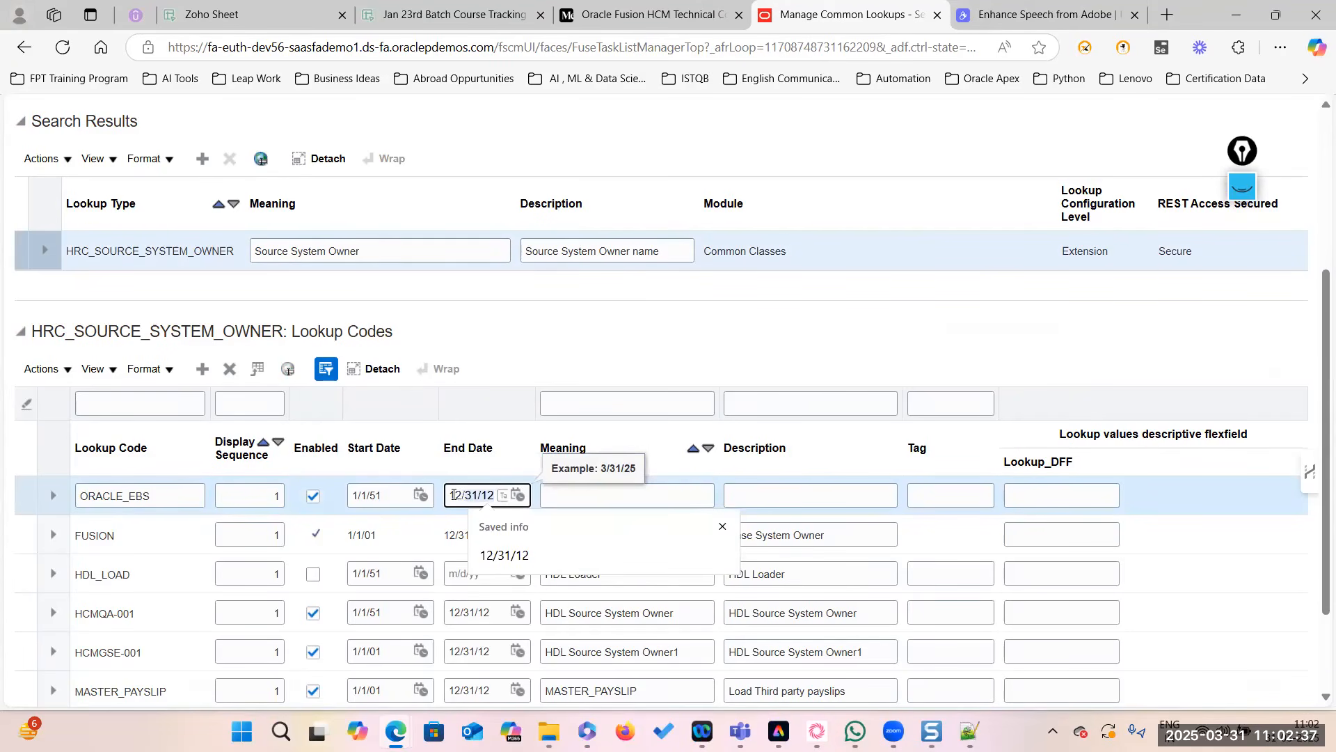
{"action": "type", "text": "/31/47"}
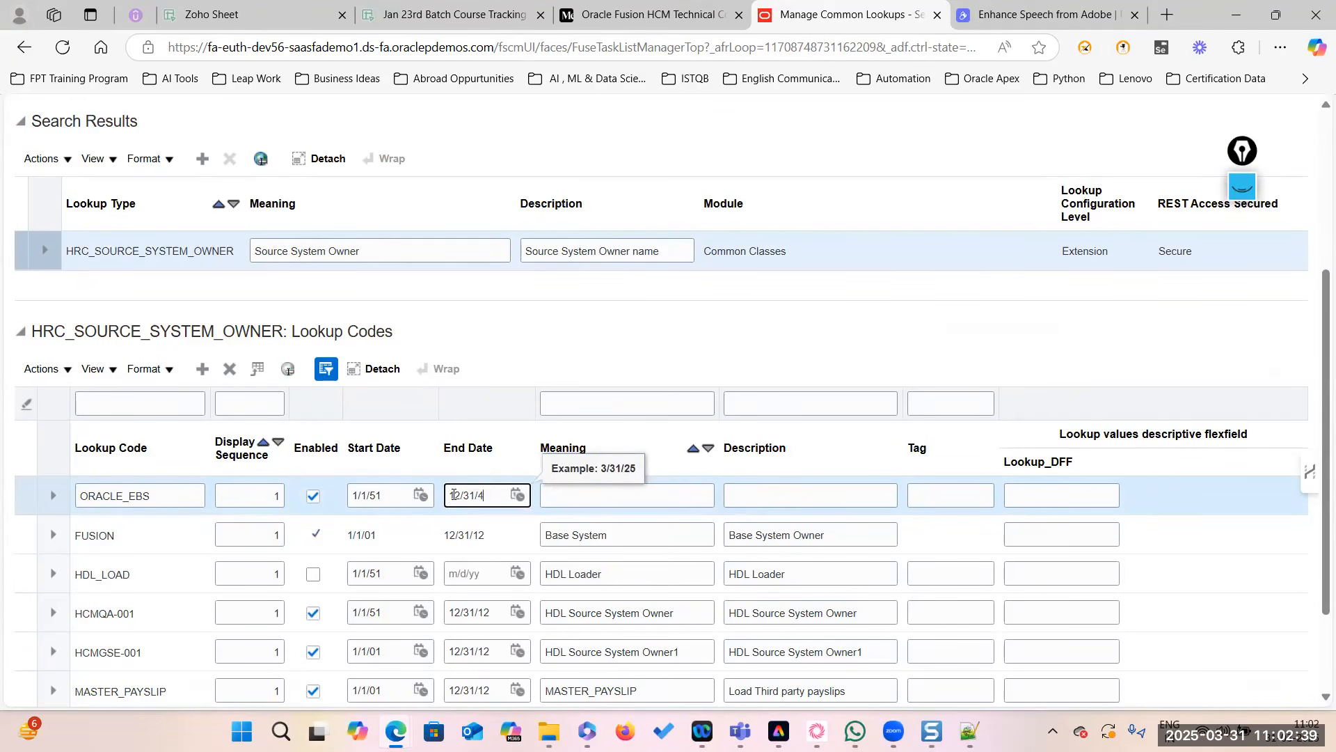
Enter "Oracle EBS Data Source" as both the meaning and the description of the ORACLE_EBS lookup code.
{"action": "left_click", "coordinate": [625, 499]}
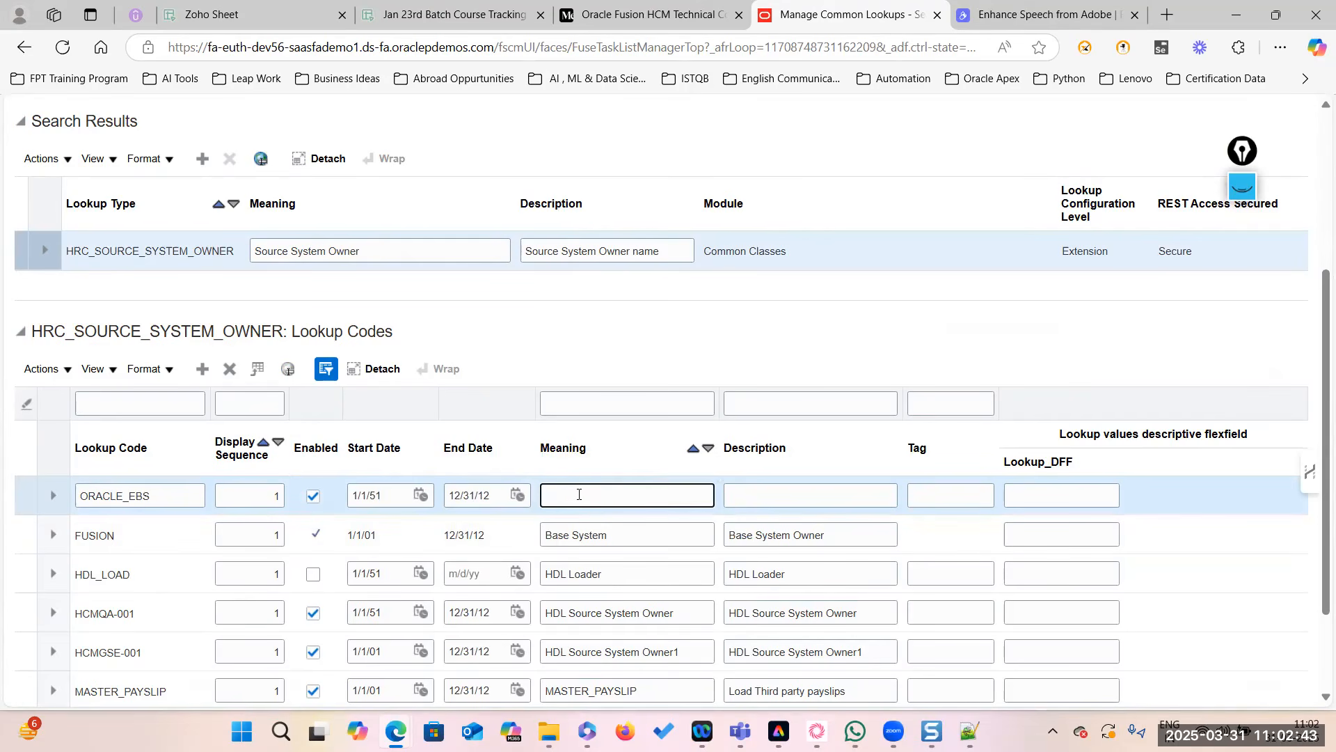
{"action": "type", "text": "Oracle EBS Source Data"}
{"action": "double_click", "coordinate": [617, 495]}
{"action": "key", "text": "BackSpace"}
{"action": "type", "text": "Source"}
{"action": "triple_click", "coordinate": [594, 501]}
{"action": "key", "text": "ctrl+c"}
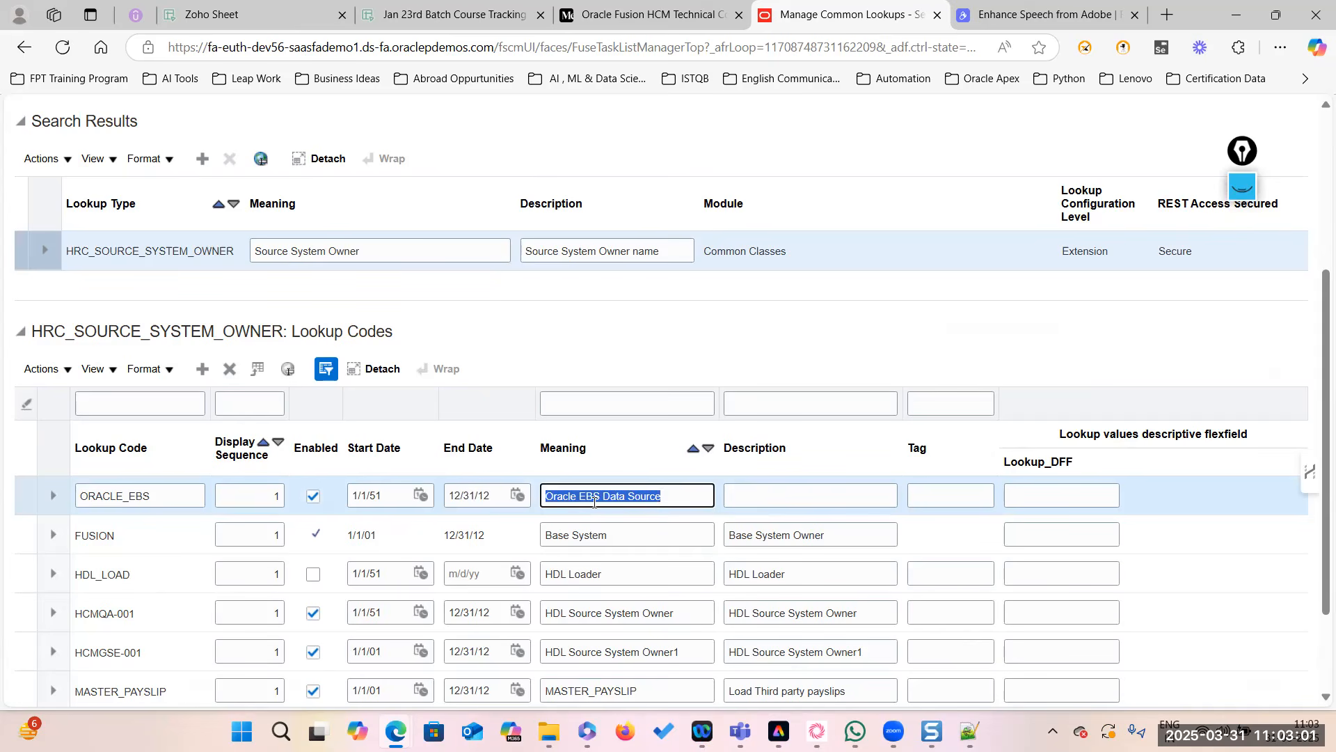
{"action": "left_click", "coordinate": [868, 487]}
{"action": "key", "text": "ctrl+v"}
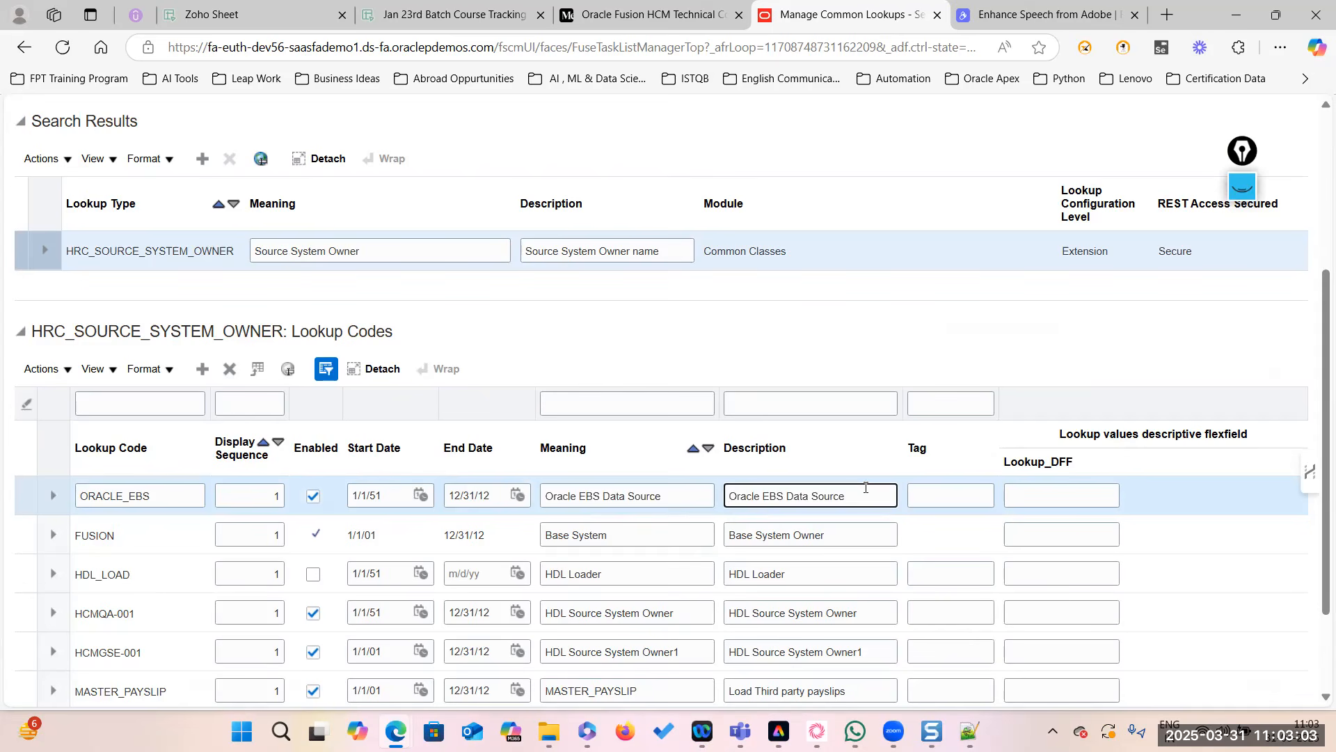
Save the lookup code changes without leaving Manage Common Lookups.
{"action": "scroll", "coordinate": [400, 548], "scroll_direction": "down", "scroll_amount": 2}
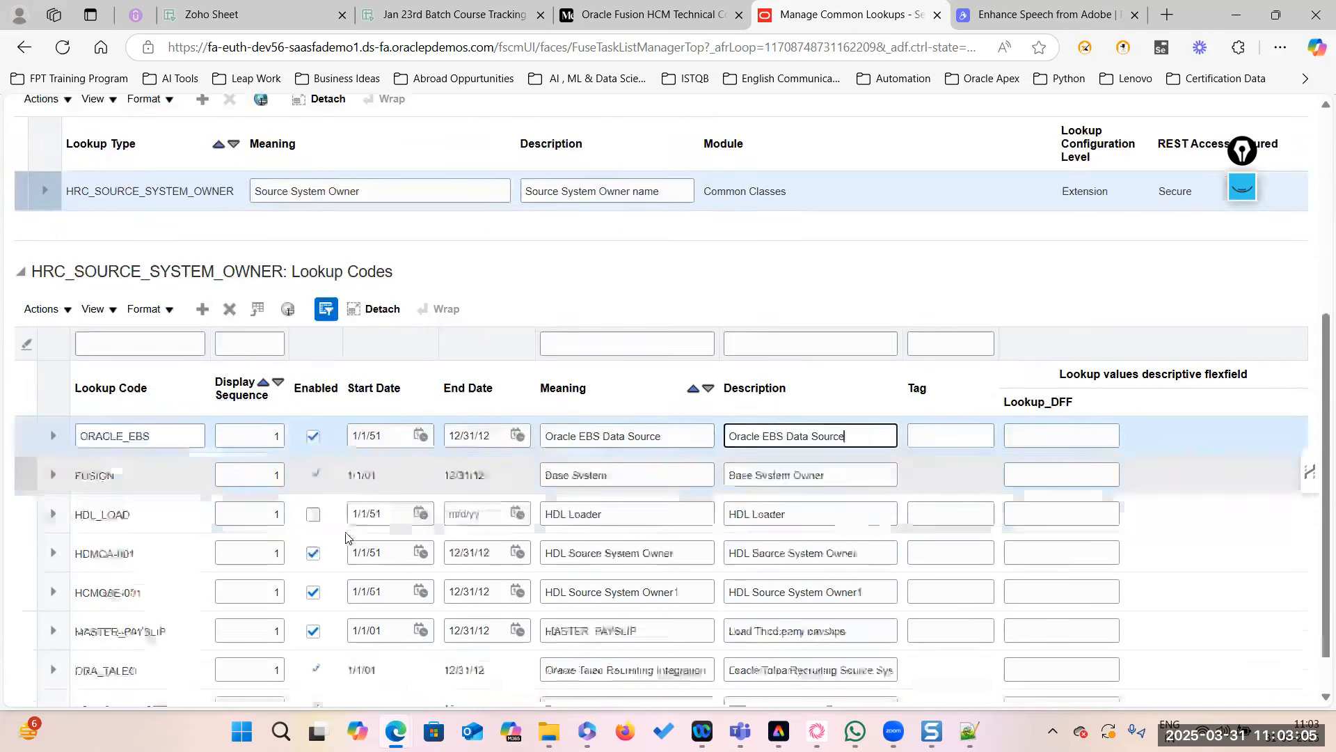
{"action": "scroll", "coordinate": [560, 458], "scroll_direction": "up", "scroll_amount": 4}
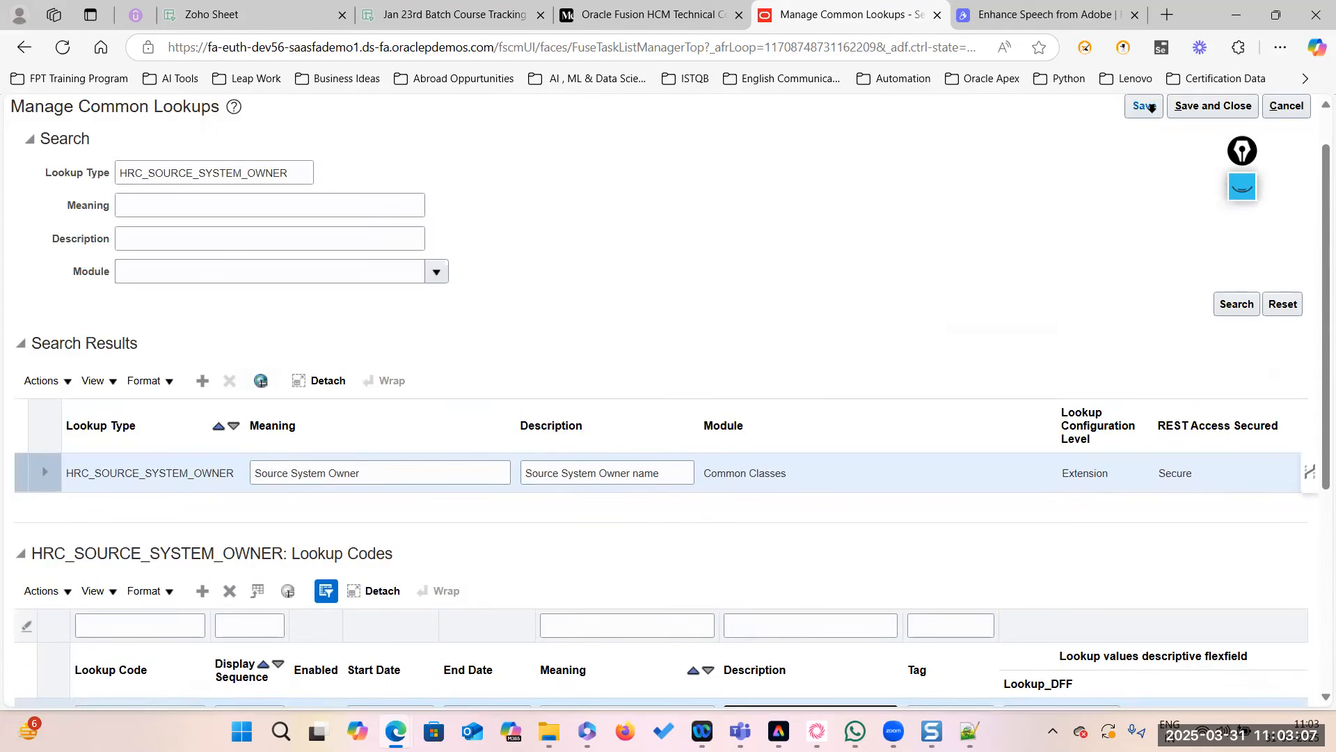
{"action": "left_click", "coordinate": [1147, 107]}
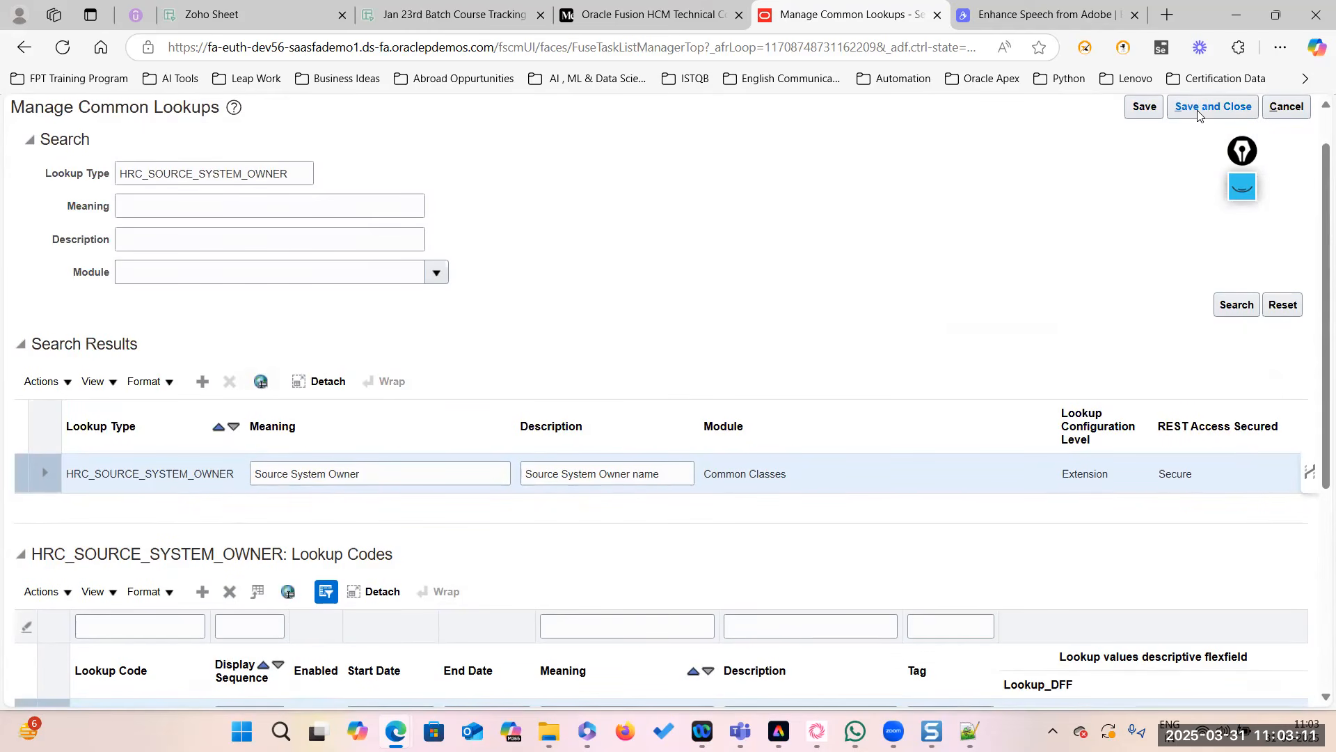
Compare the ORACLE_EBS lookup code with the SourceSystemOwner values in Location.dat.
{"action": "scroll", "coordinate": [468, 478], "scroll_direction": "down", "scroll_amount": 5}
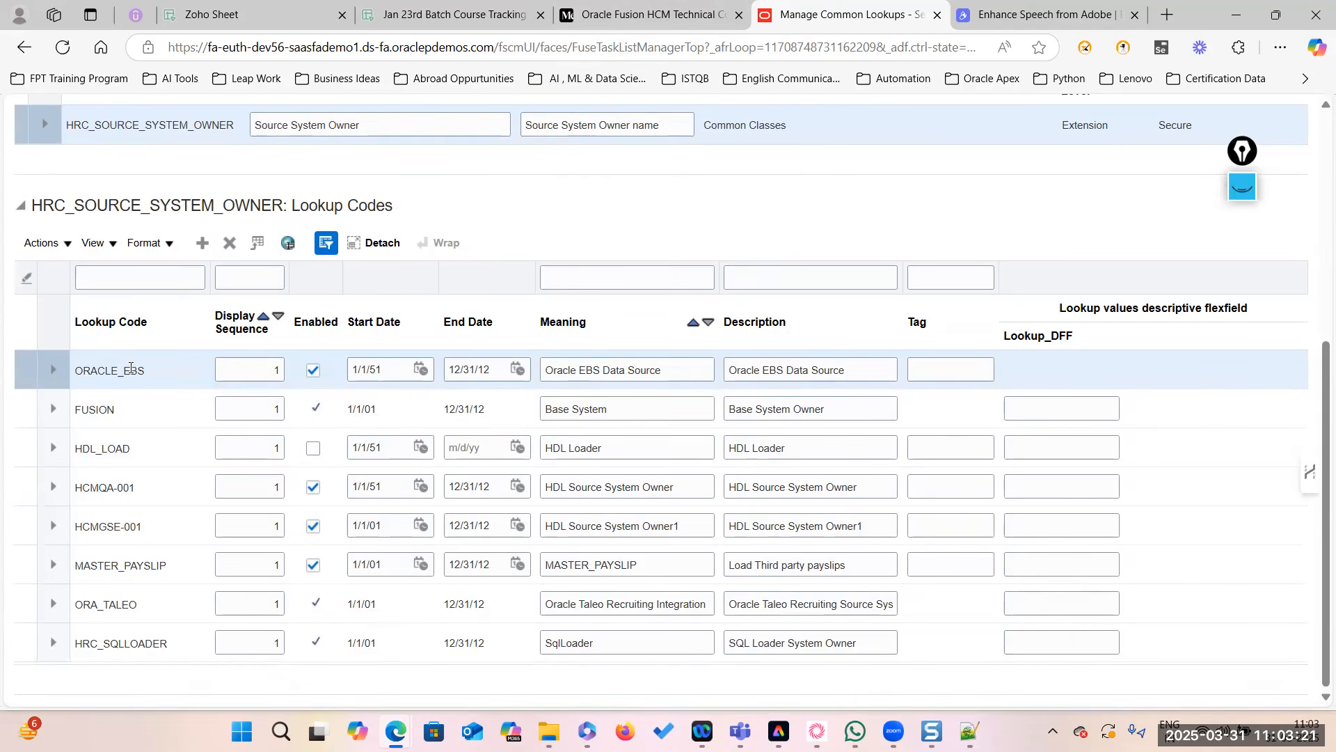
{"action": "left_click", "coordinate": [877, 658]}
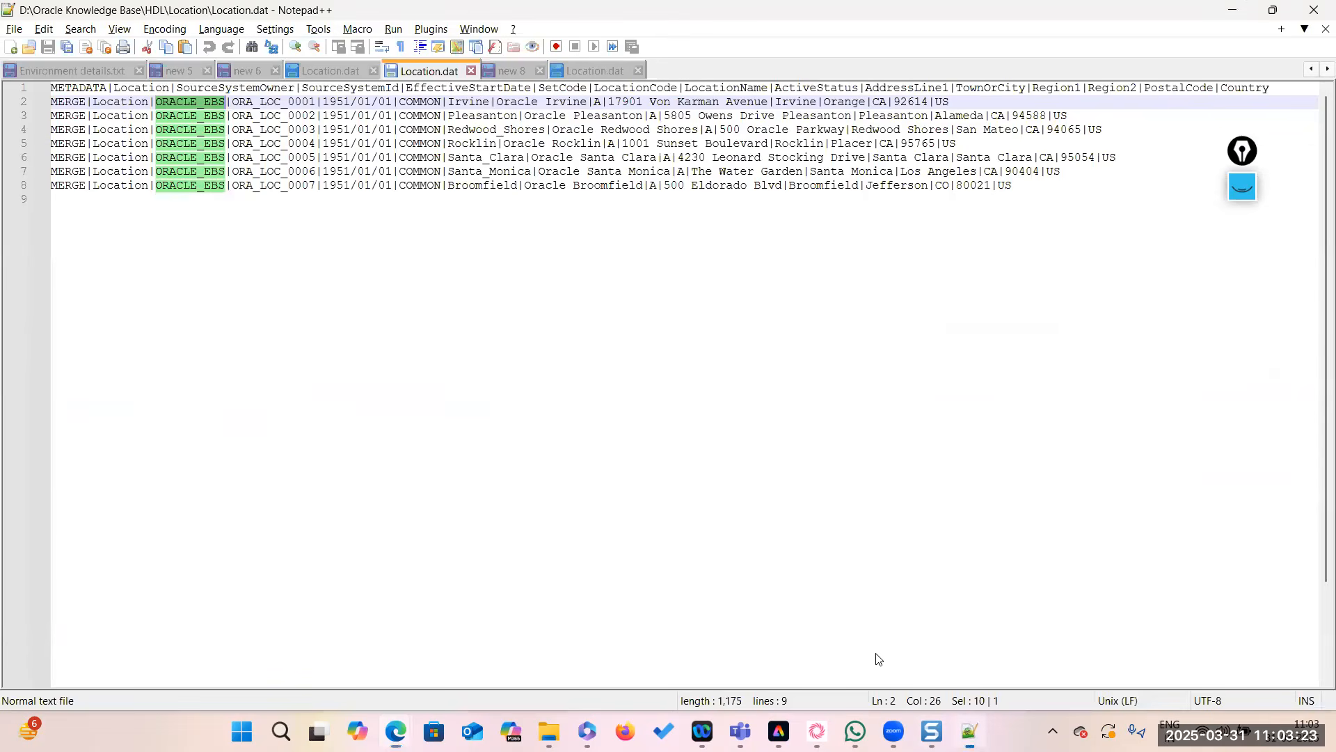
{"action": "double_click", "coordinate": [232, 89]}
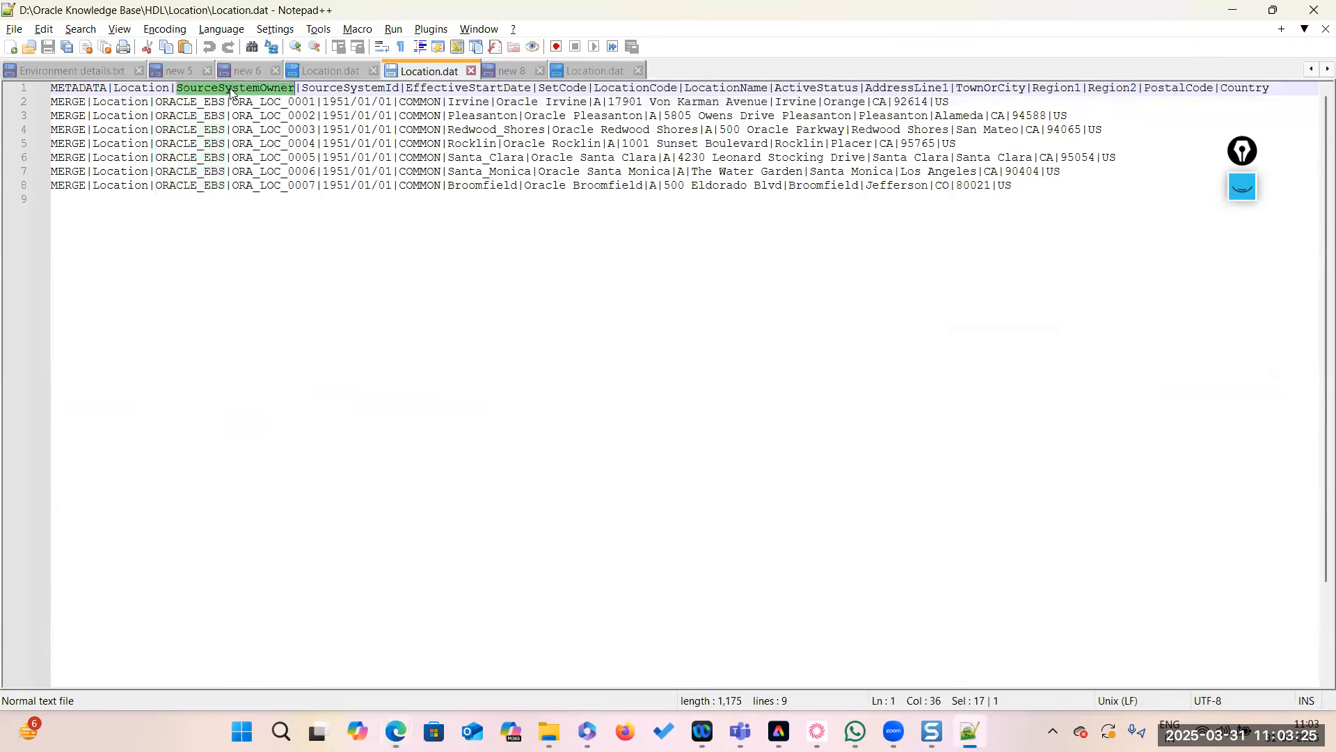
{"action": "double_click", "coordinate": [195, 104]}
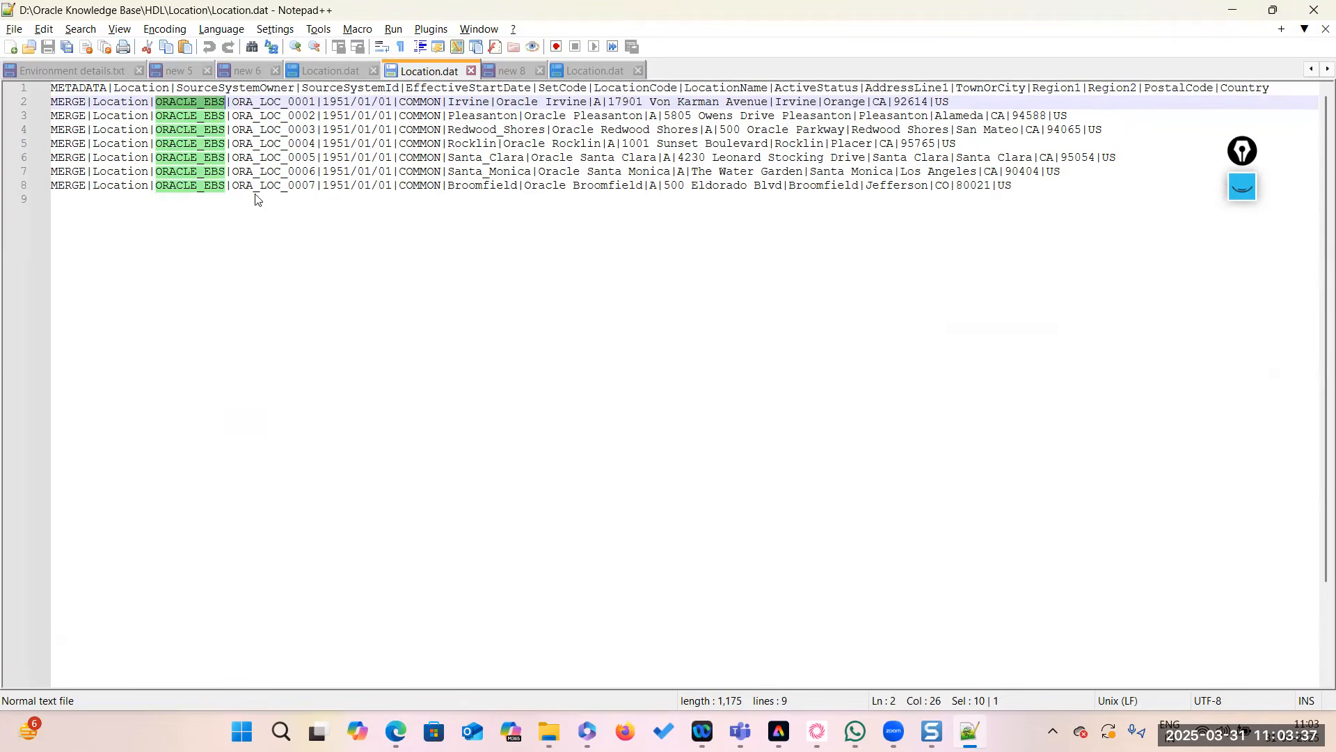
{"action": "left_click", "coordinate": [1229, 10]}
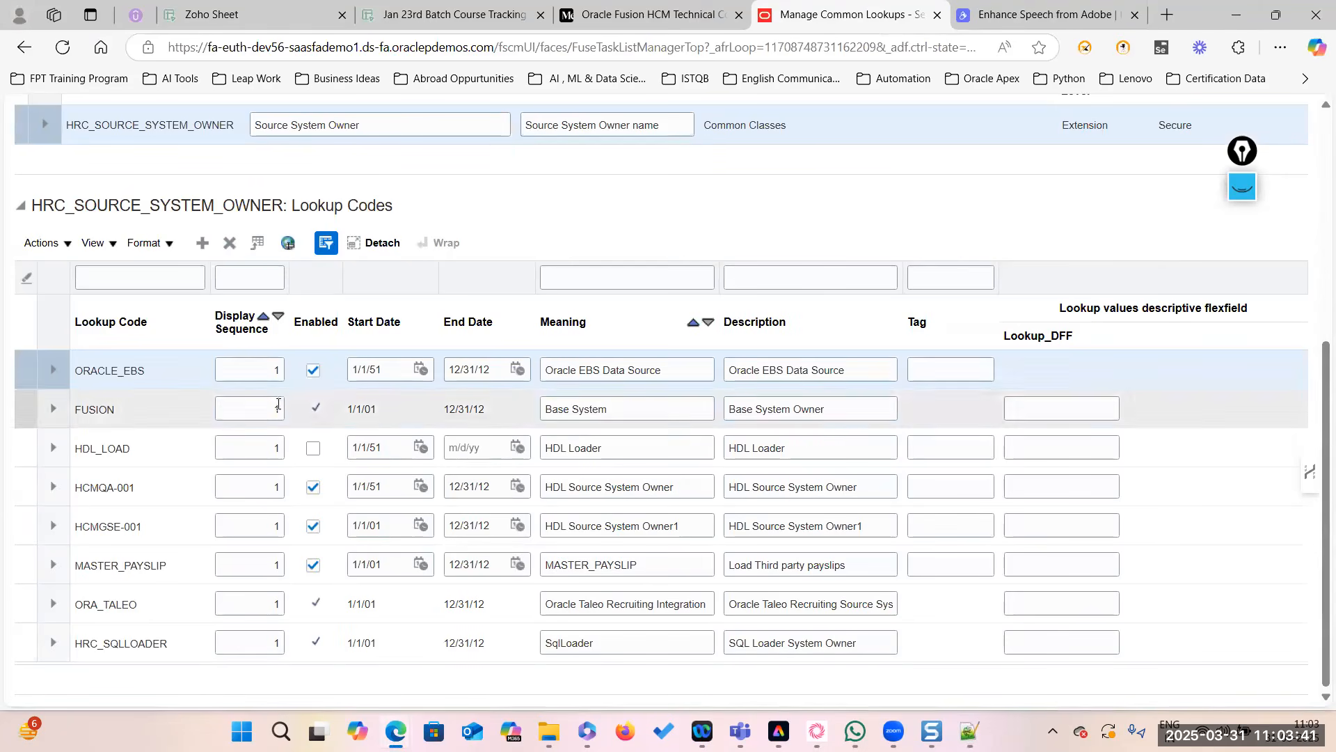
{"action": "scroll", "coordinate": [479, 420], "scroll_direction": "up", "scroll_amount": 5}
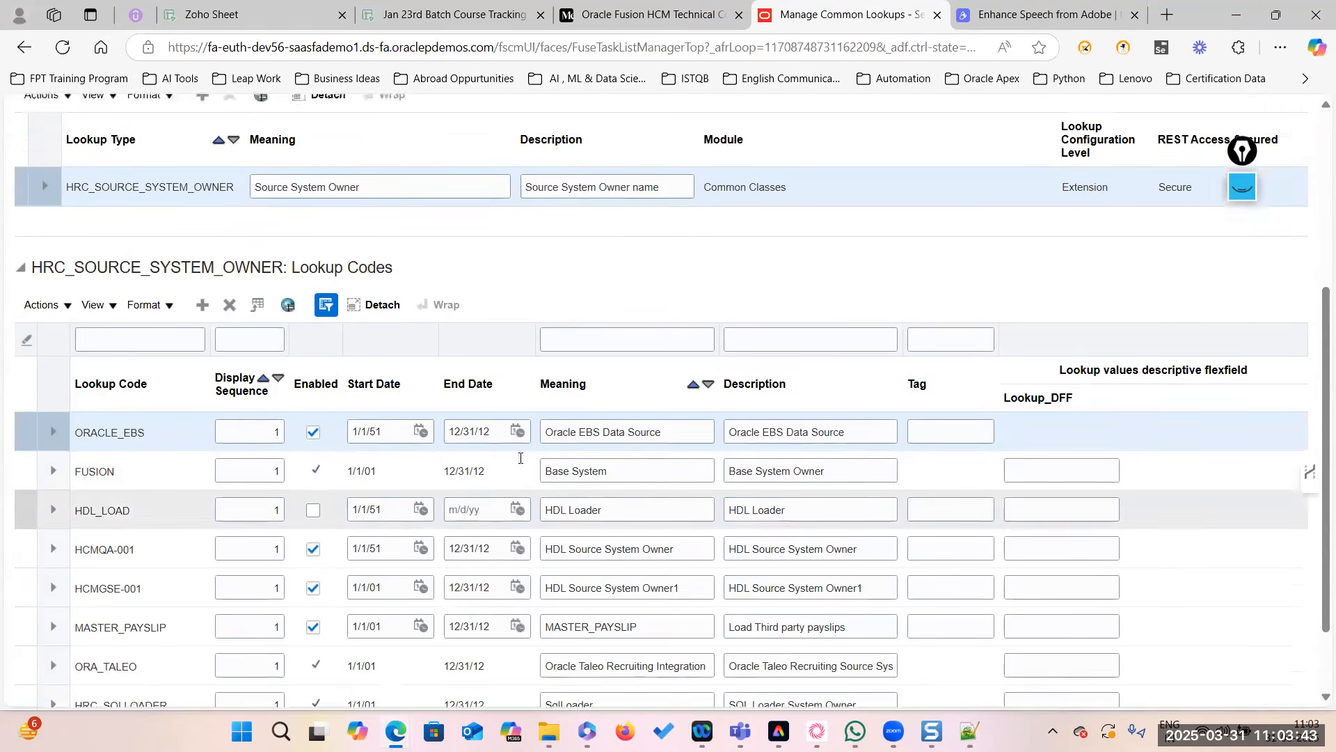
{"action": "scroll", "coordinate": [972, 242], "scroll_direction": "up", "scroll_amount": 1}
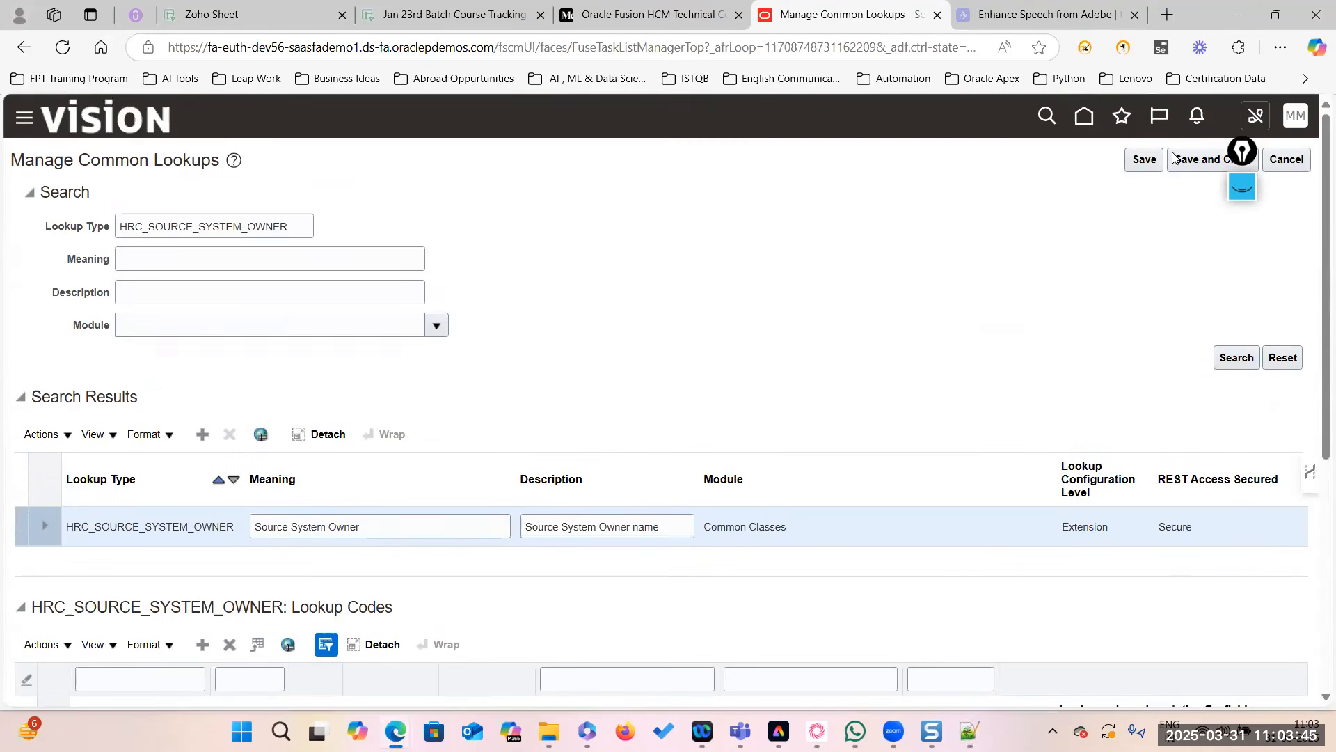
{"action": "scroll", "coordinate": [173, 602], "scroll_direction": "down", "scroll_amount": 4}
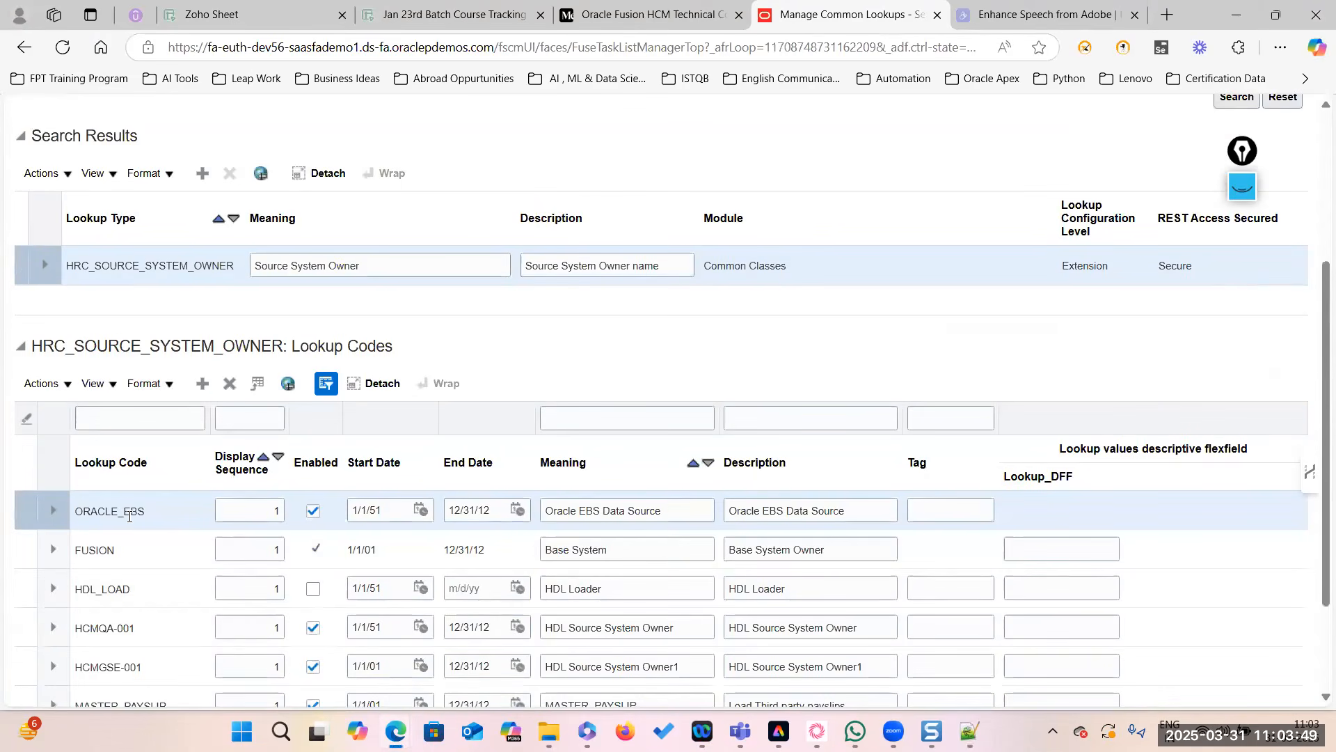
{"action": "double_click", "coordinate": [129, 514]}
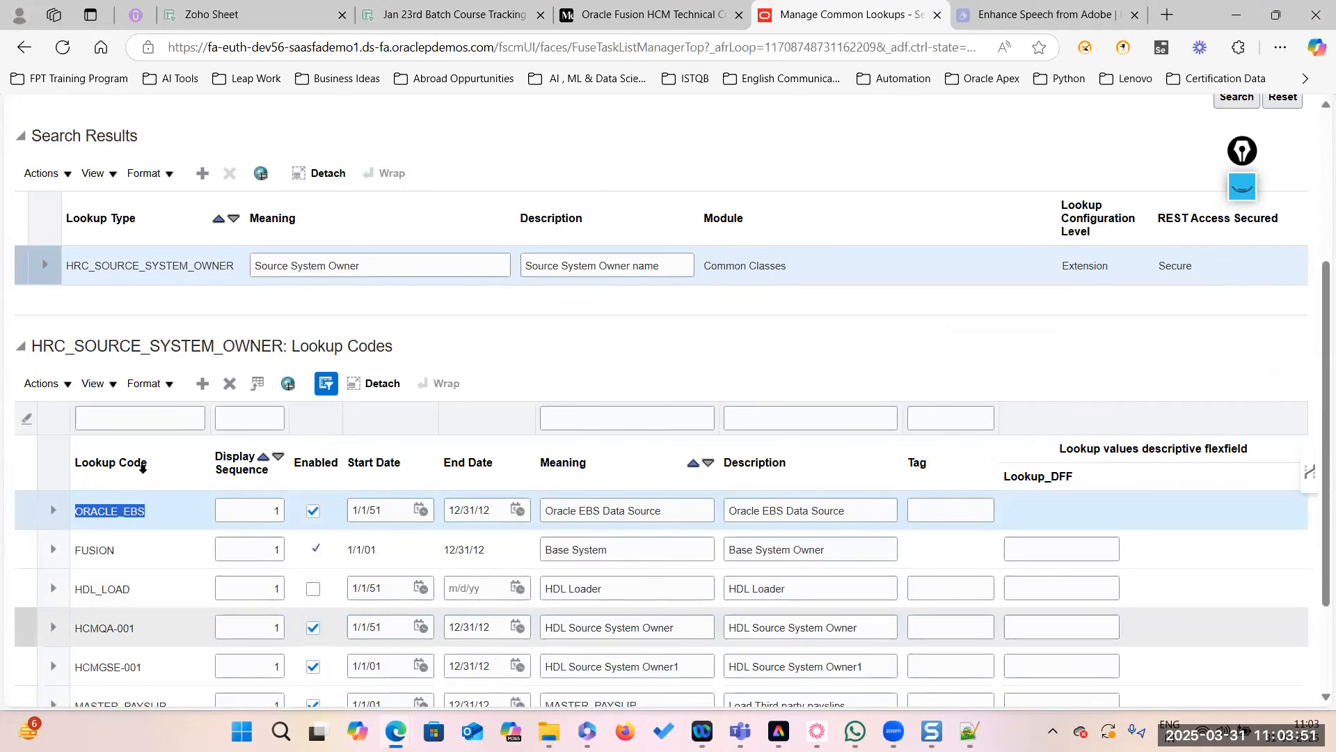
Save and close Manage Common Lookups, and leave the setup task search.
{"action": "scroll", "coordinate": [105, 512], "scroll_direction": "up", "scroll_amount": 3}
{"action": "left_click", "coordinate": [1197, 160]}
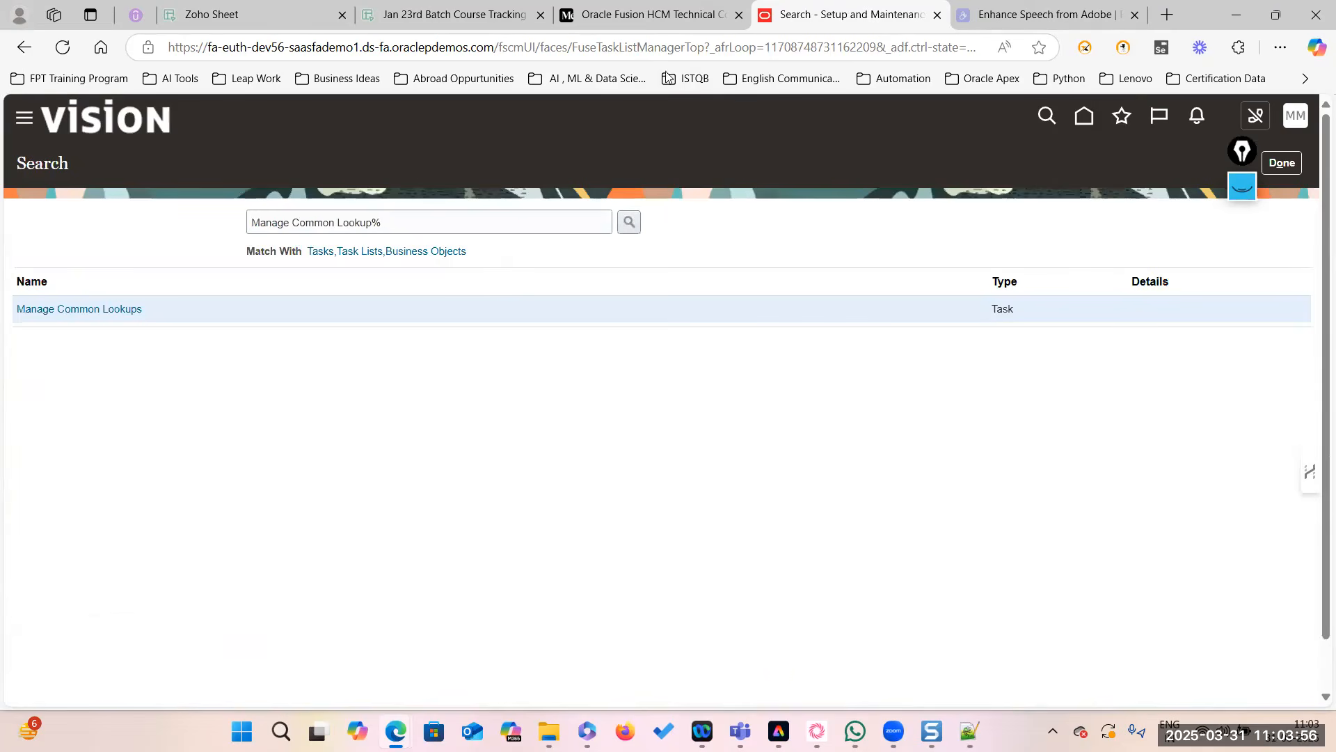
{"action": "left_click", "coordinate": [1283, 165]}
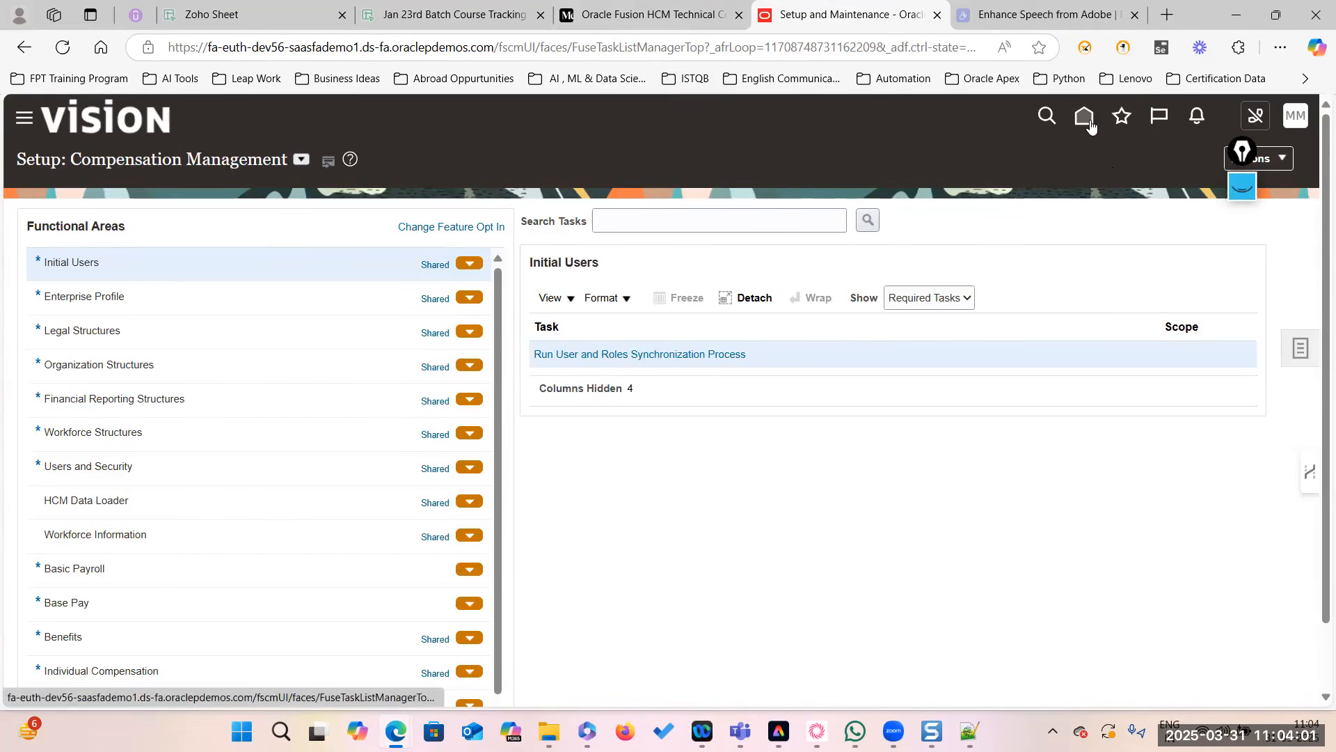
Return to the home page and open Import and Load Data from Data Exchange under My Client Groups.
{"action": "left_click", "coordinate": [1090, 124]}
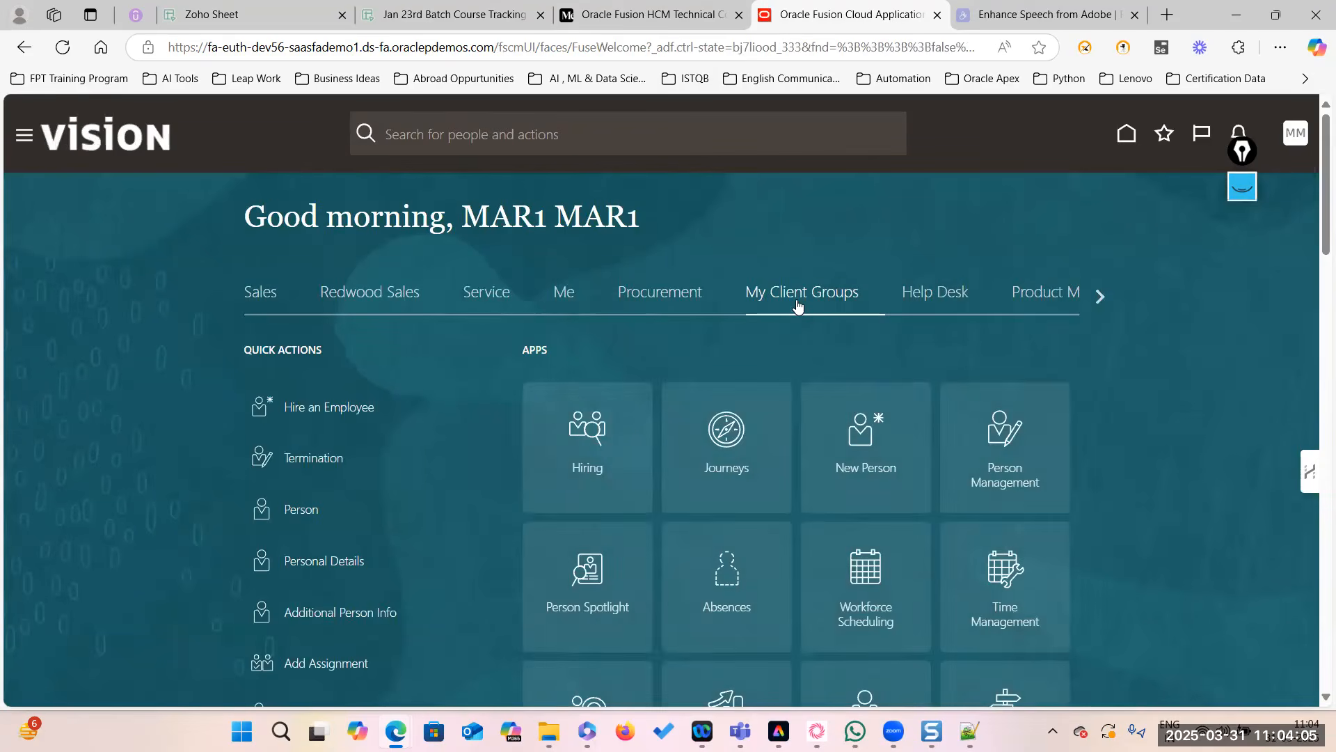
{"action": "scroll", "coordinate": [739, 468], "scroll_direction": "down", "scroll_amount": 10}
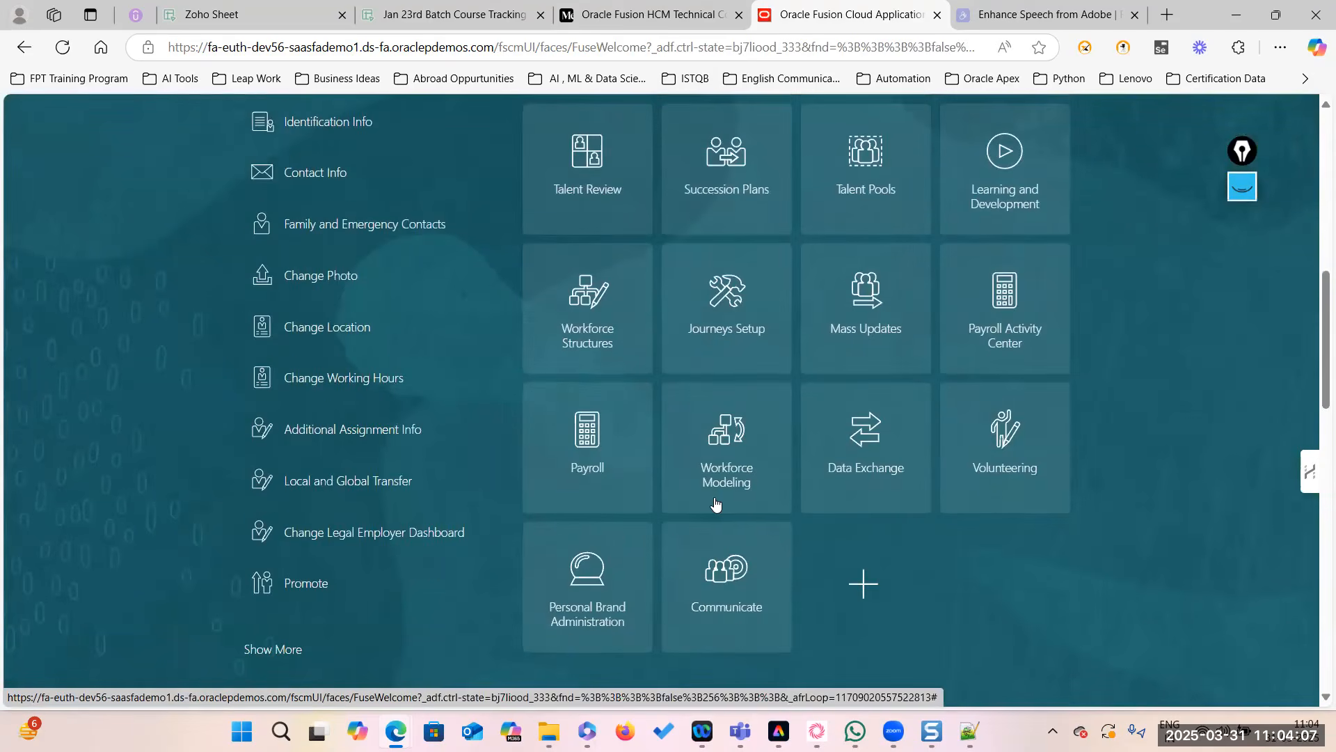
{"action": "scroll", "coordinate": [716, 503], "scroll_direction": "down", "scroll_amount": 5}
{"action": "scroll", "coordinate": [850, 227], "scroll_direction": "up", "scroll_amount": 2}
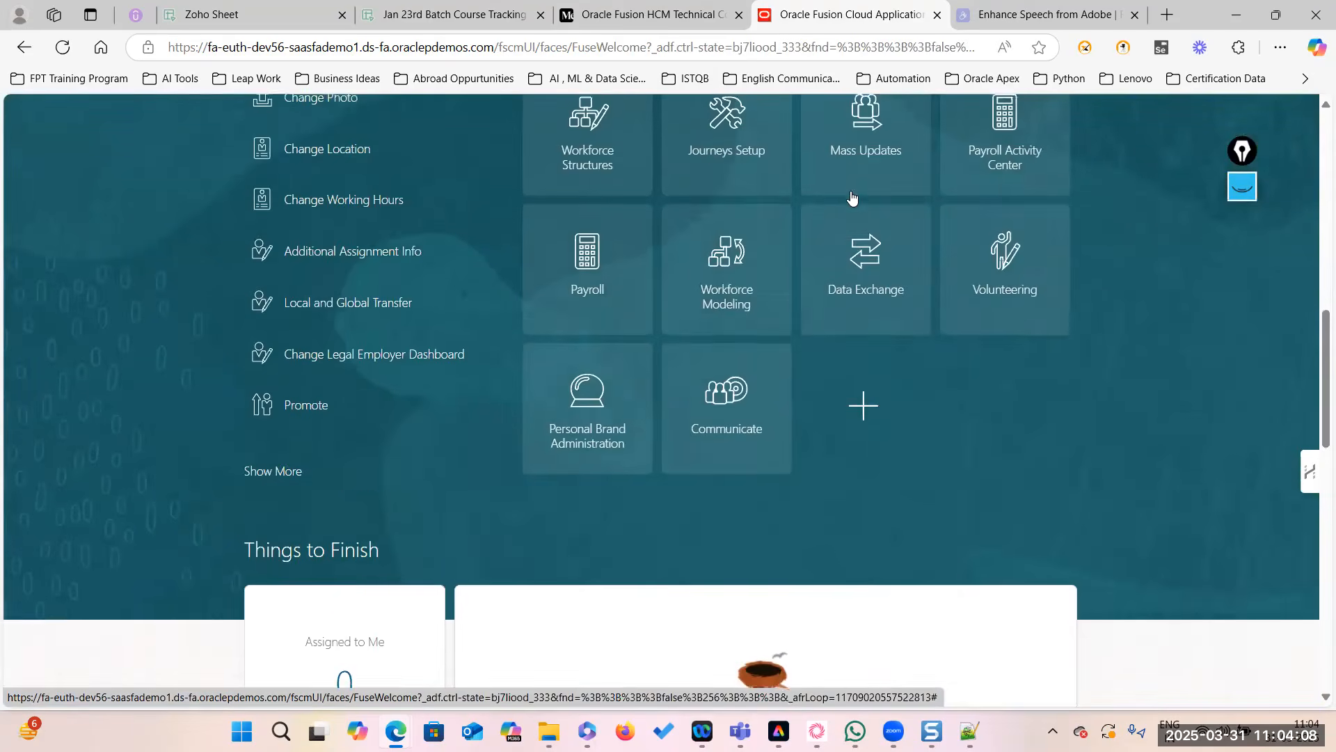
{"action": "left_click", "coordinate": [856, 260]}
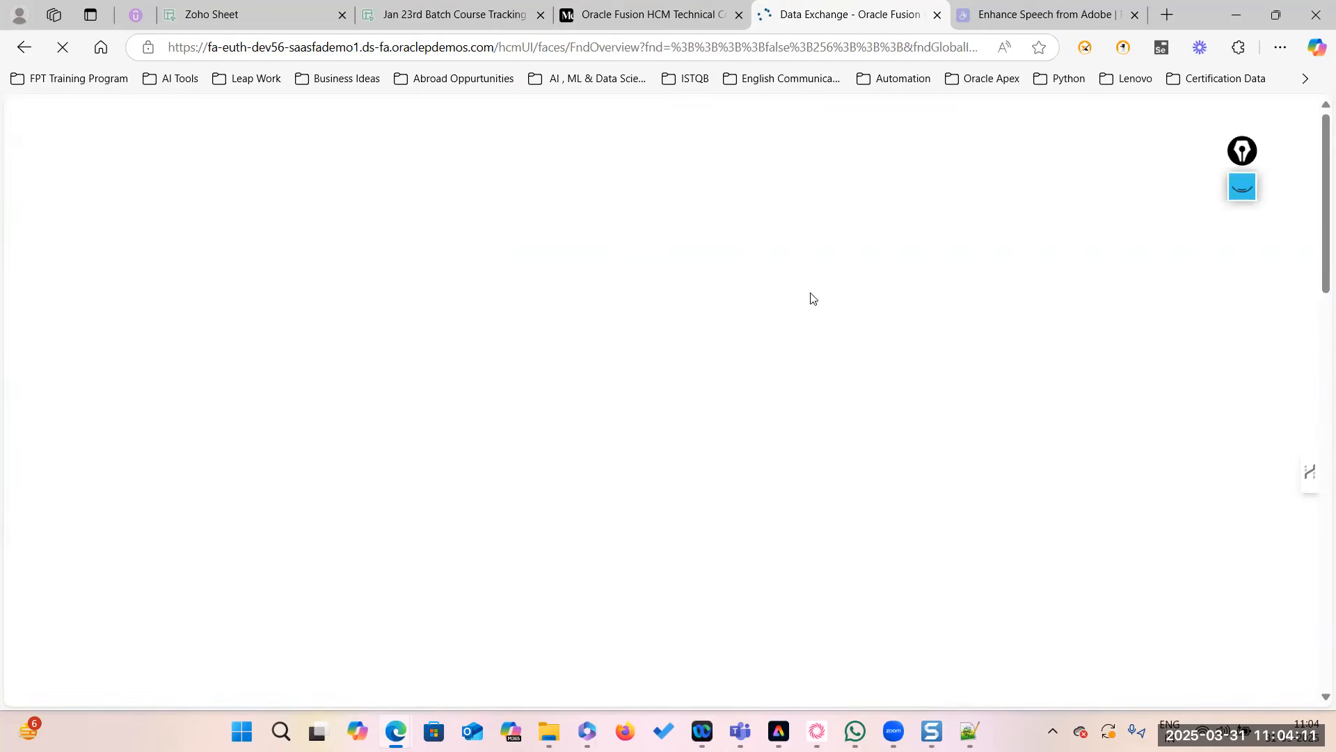
{"action": "scroll", "coordinate": [339, 409], "scroll_direction": "down", "scroll_amount": 3}
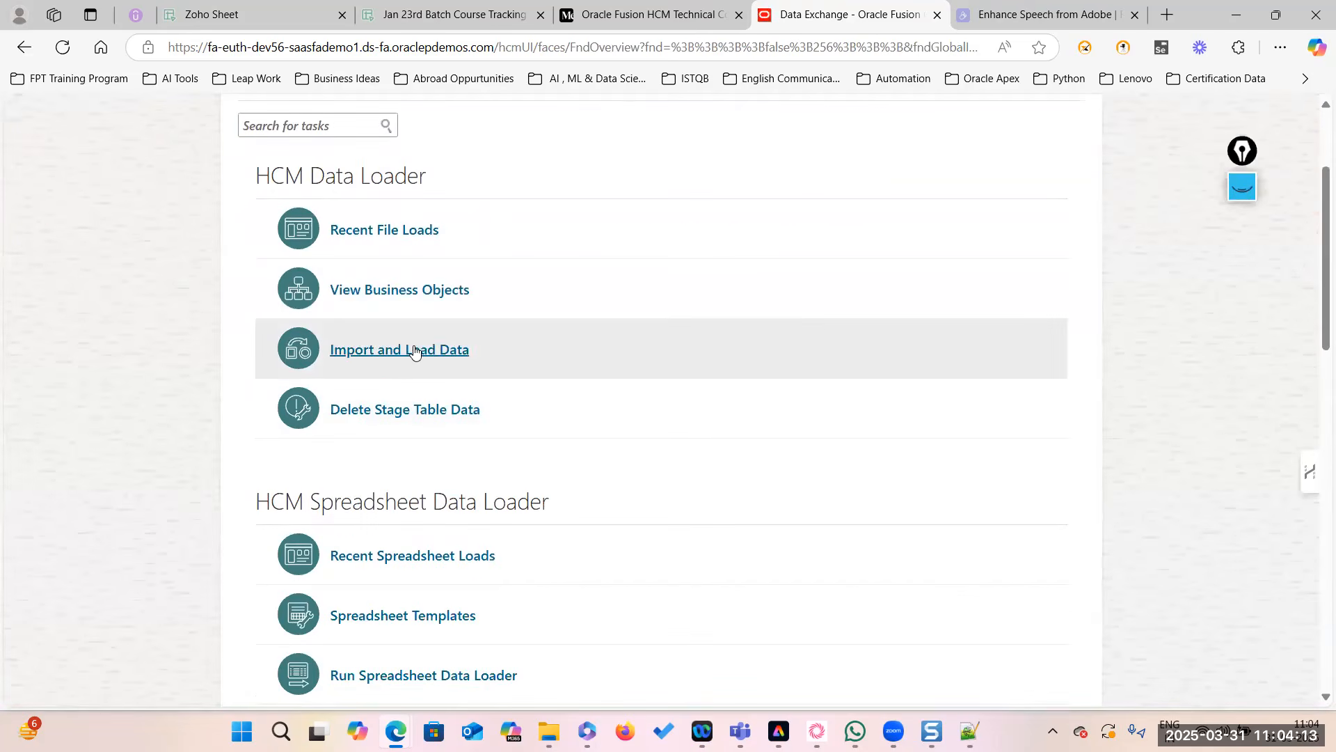
{"action": "left_click", "coordinate": [411, 349]}
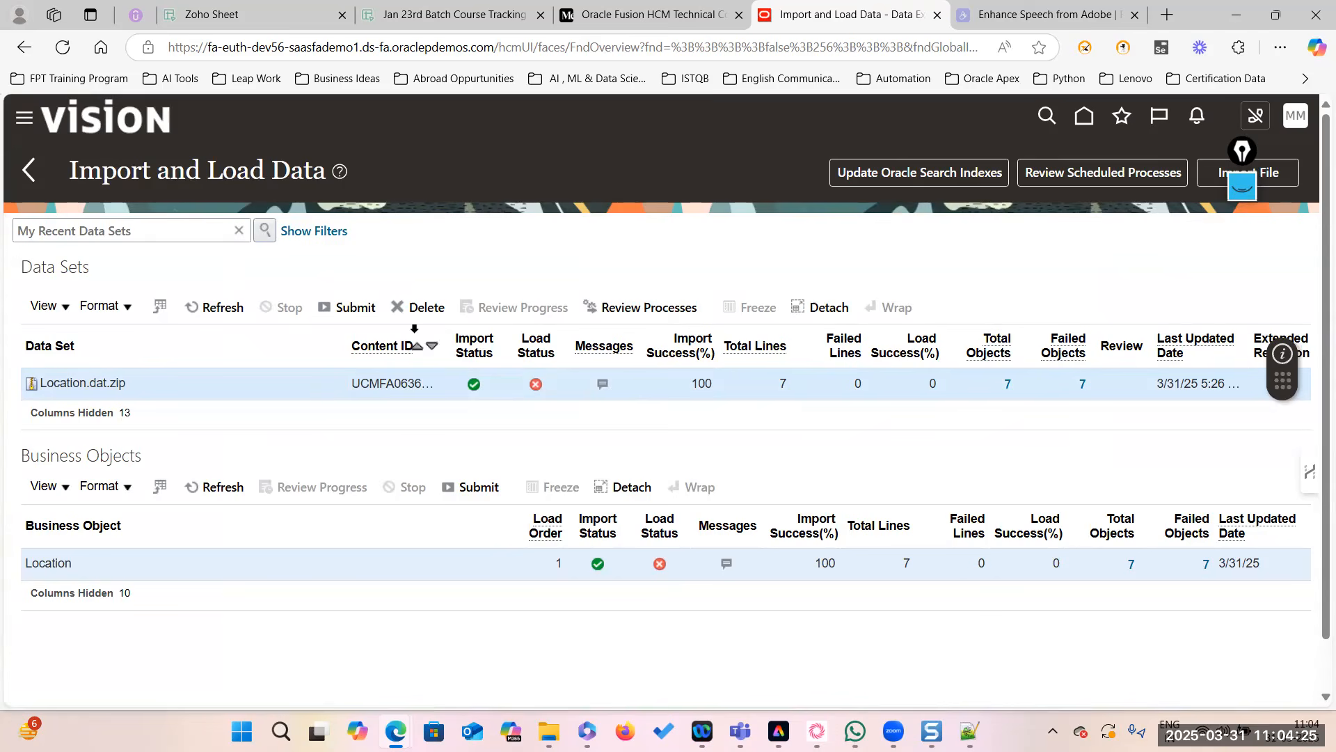
Submit deletion of the Location.dat.zip data set, including its source file and Oracle Search bulk import records, and refresh the data sets.
{"action": "left_click", "coordinate": [424, 307]}
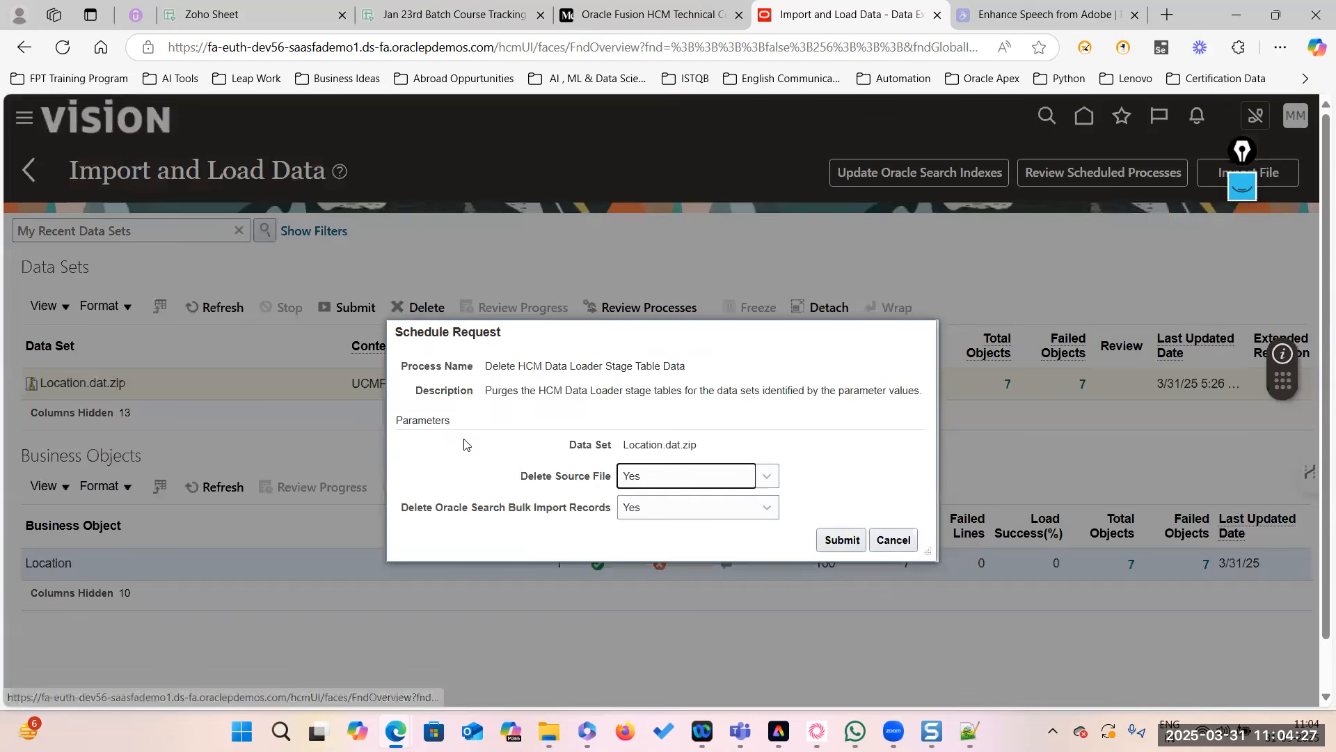
{"action": "left_click", "coordinate": [836, 540]}
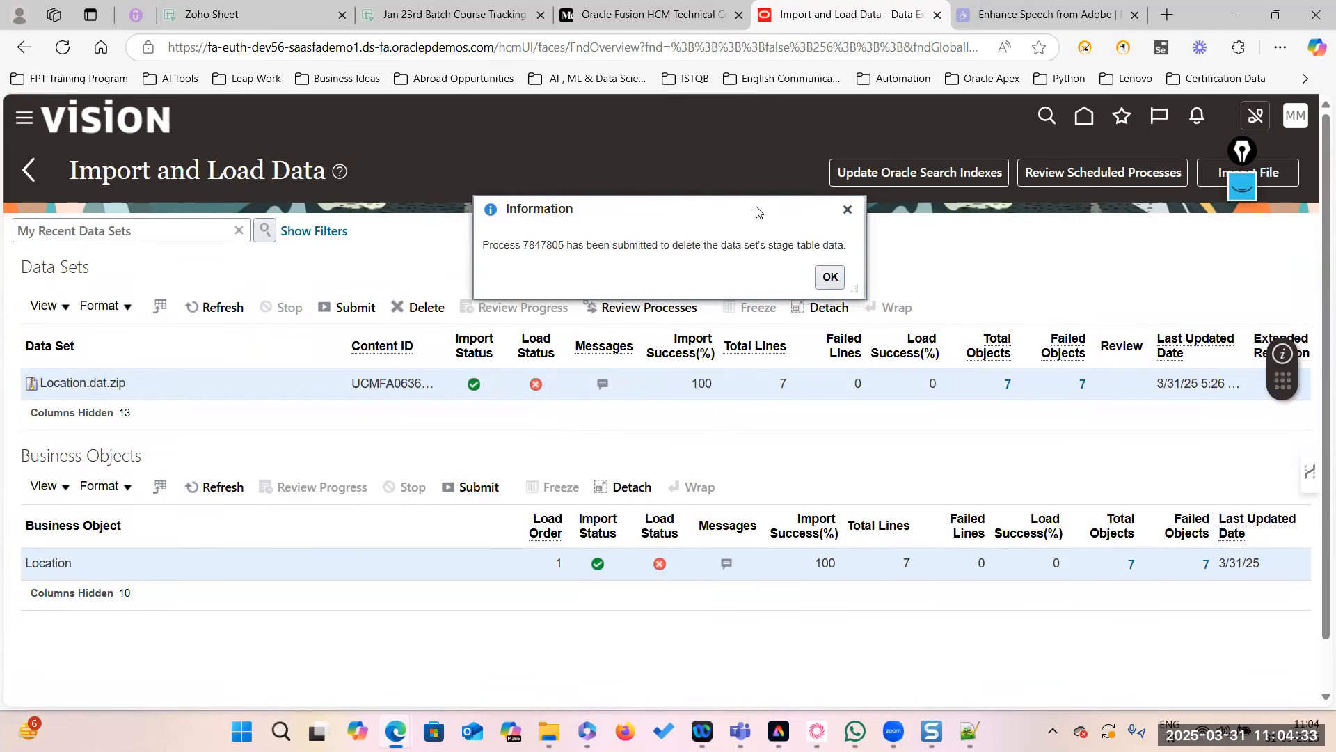
{"action": "left_click", "coordinate": [830, 280]}
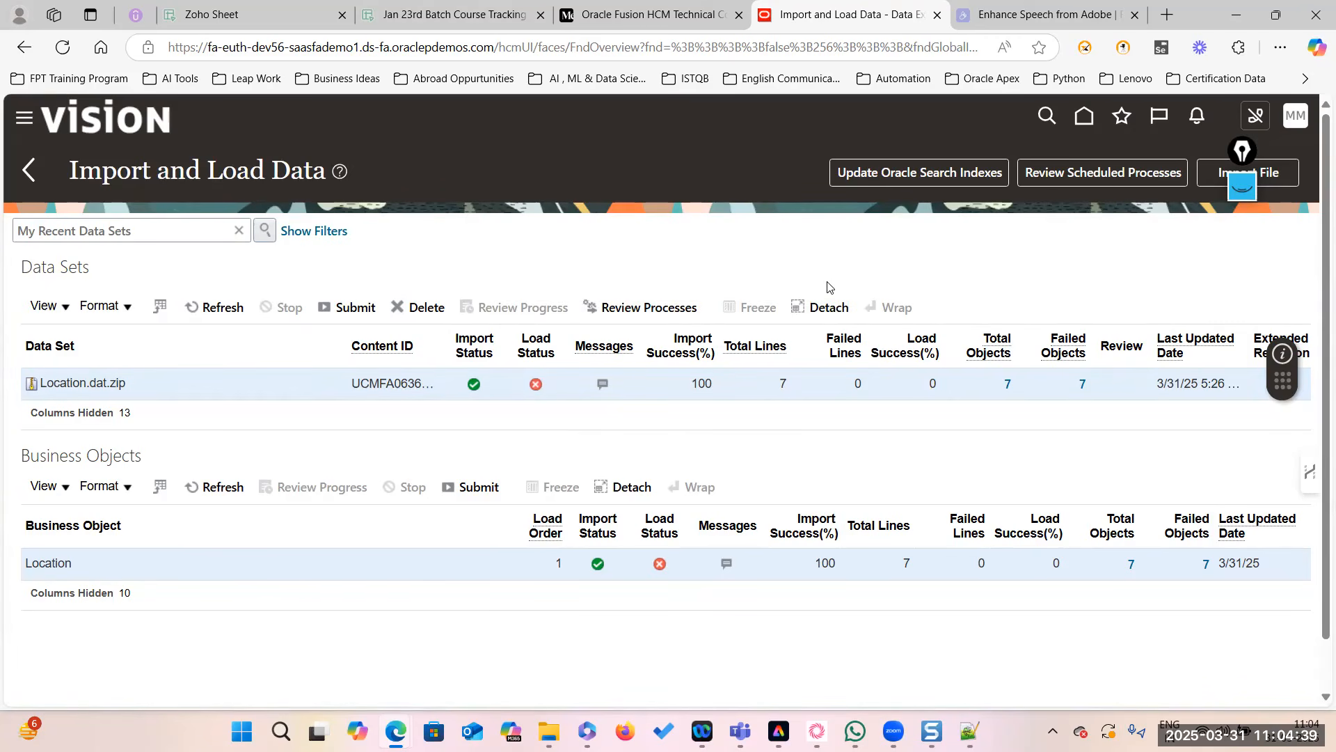
{"action": "left_click", "coordinate": [216, 308]}
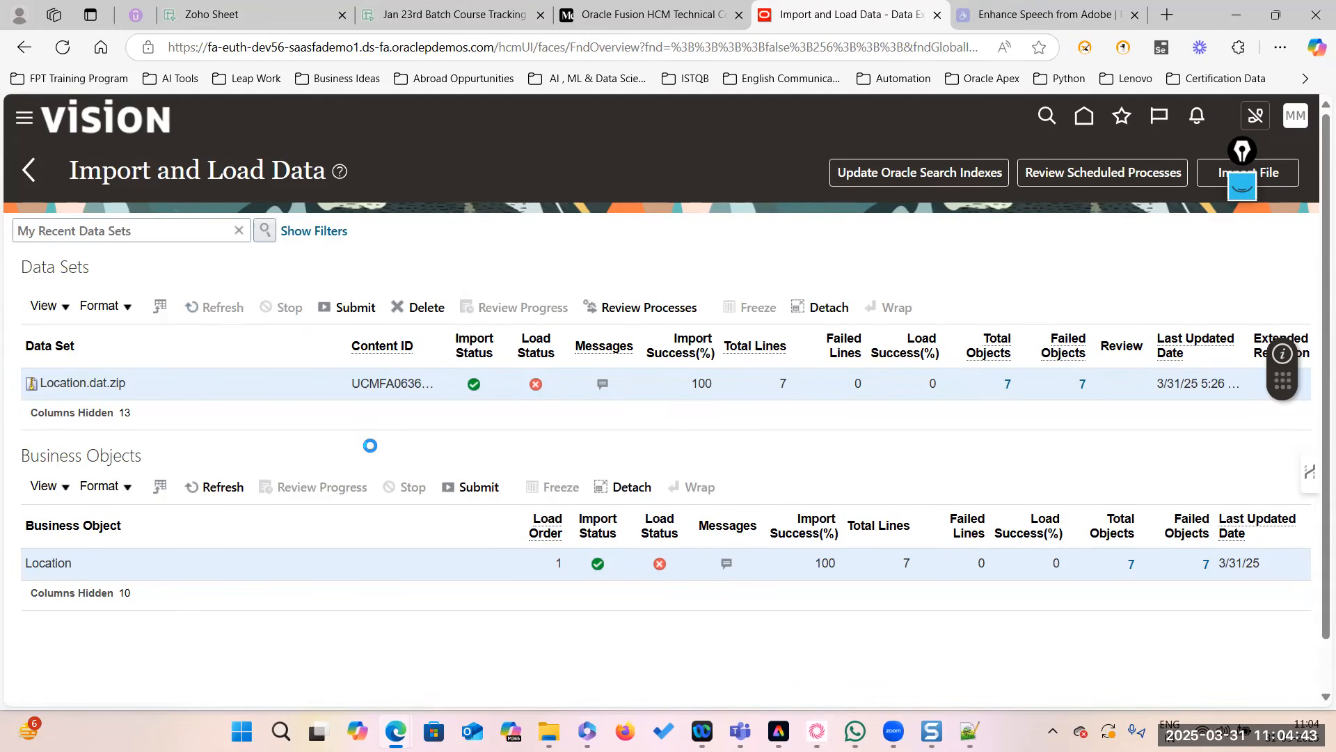
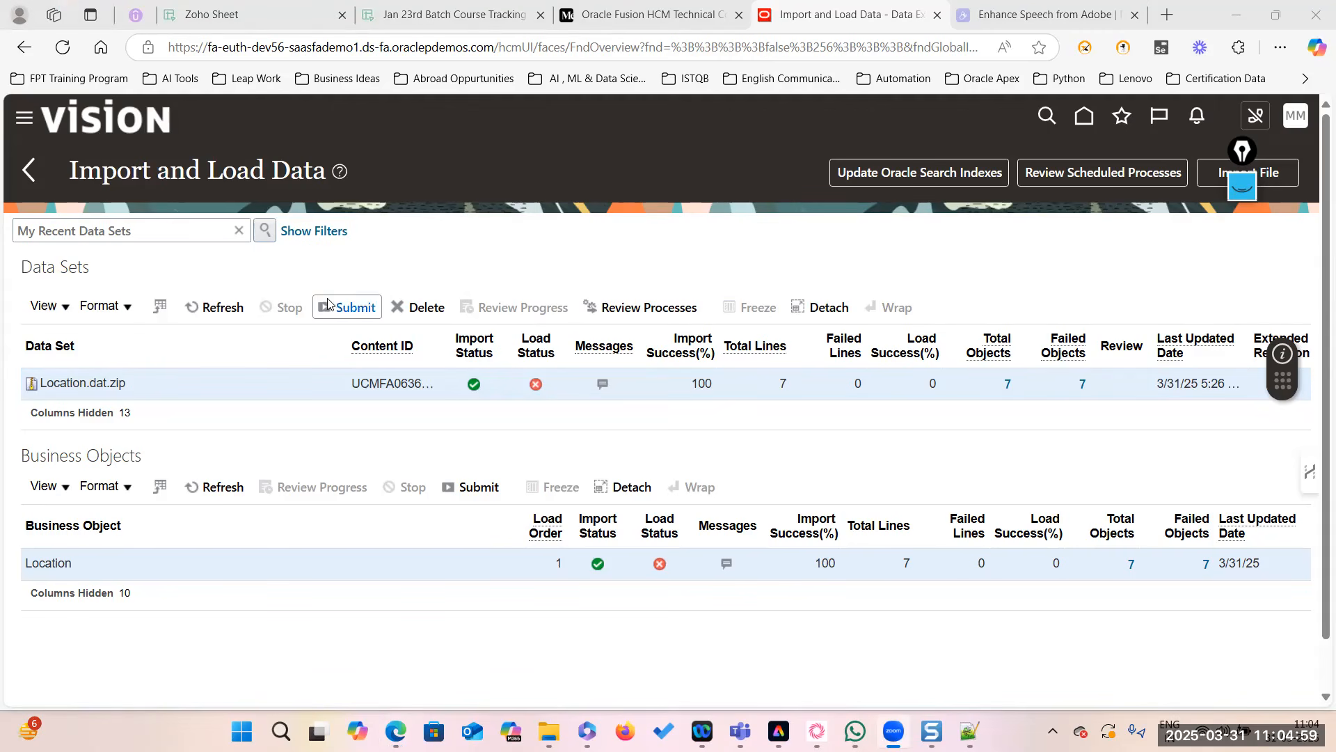
Refresh the data sets and submit the import of the zipped local file Location.dat from the HDL Location folder.
{"action": "left_click", "coordinate": [224, 307]}
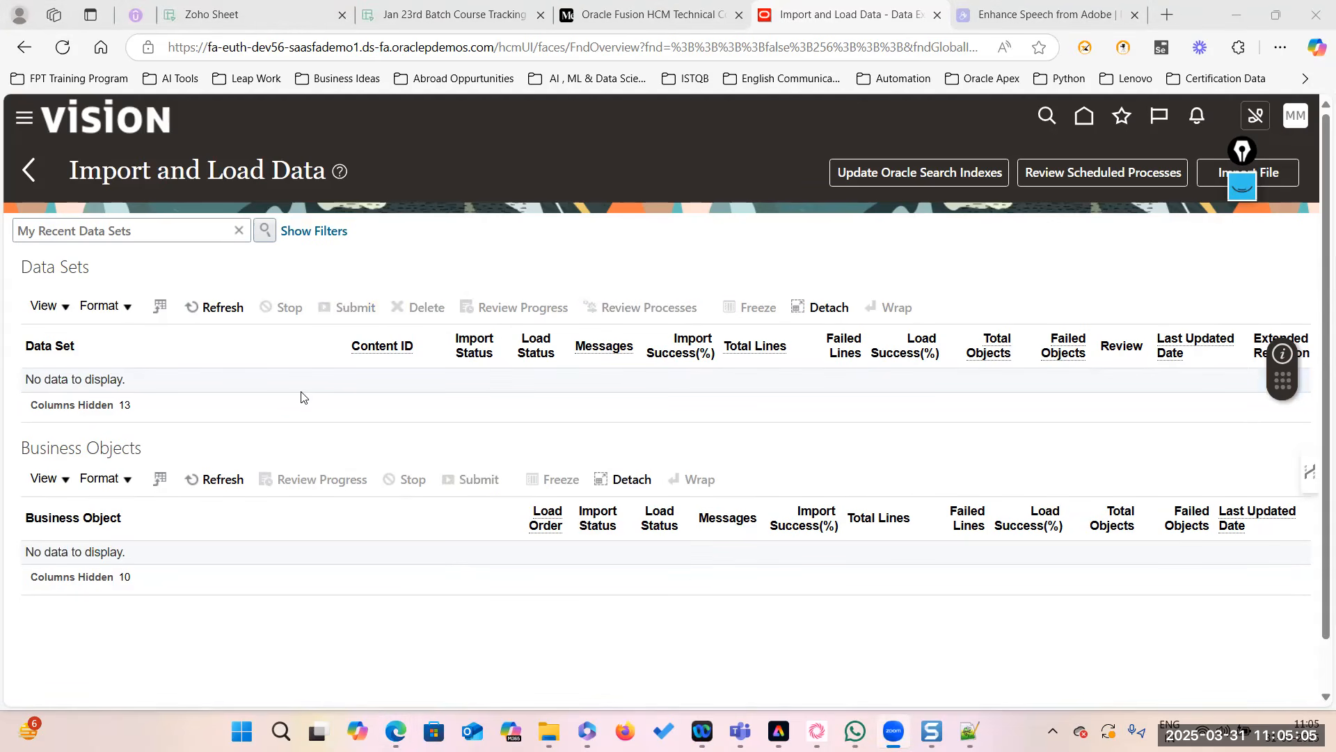
{"action": "left_click", "coordinate": [217, 307]}
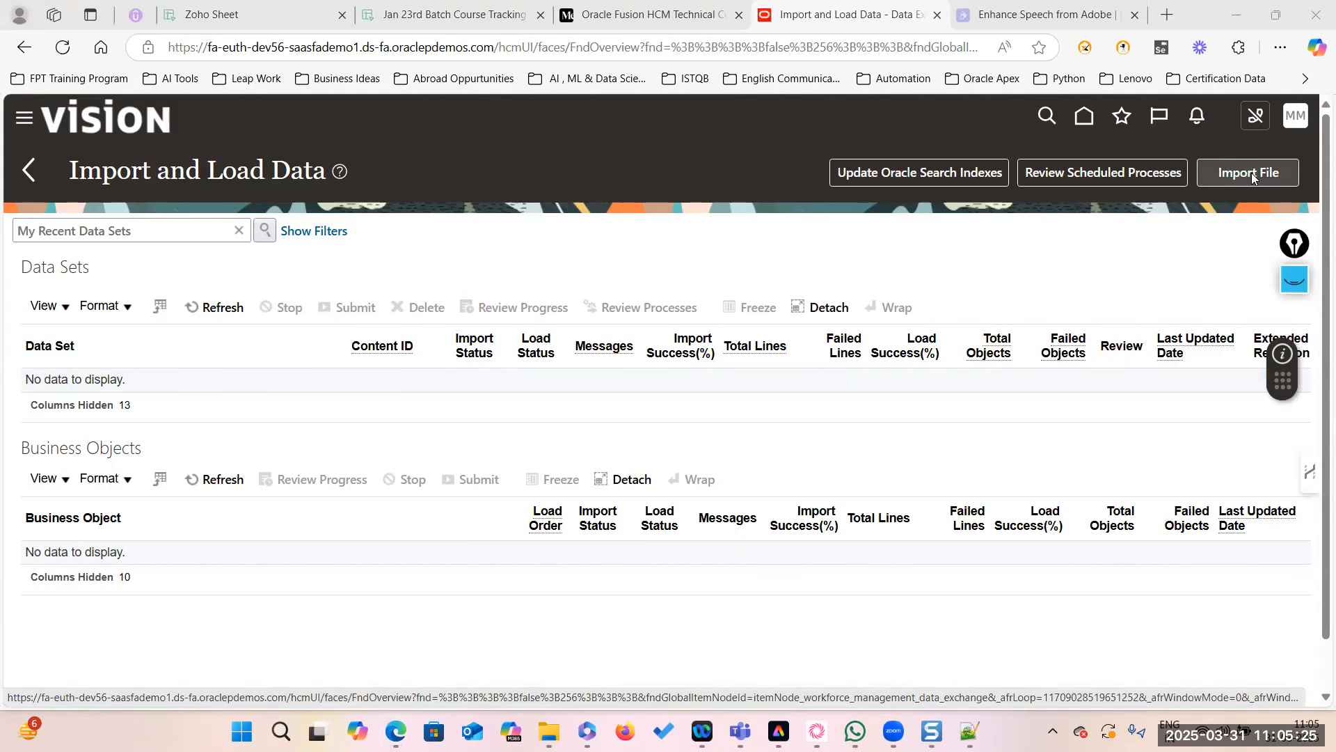
{"action": "left_click", "coordinate": [1251, 174]}
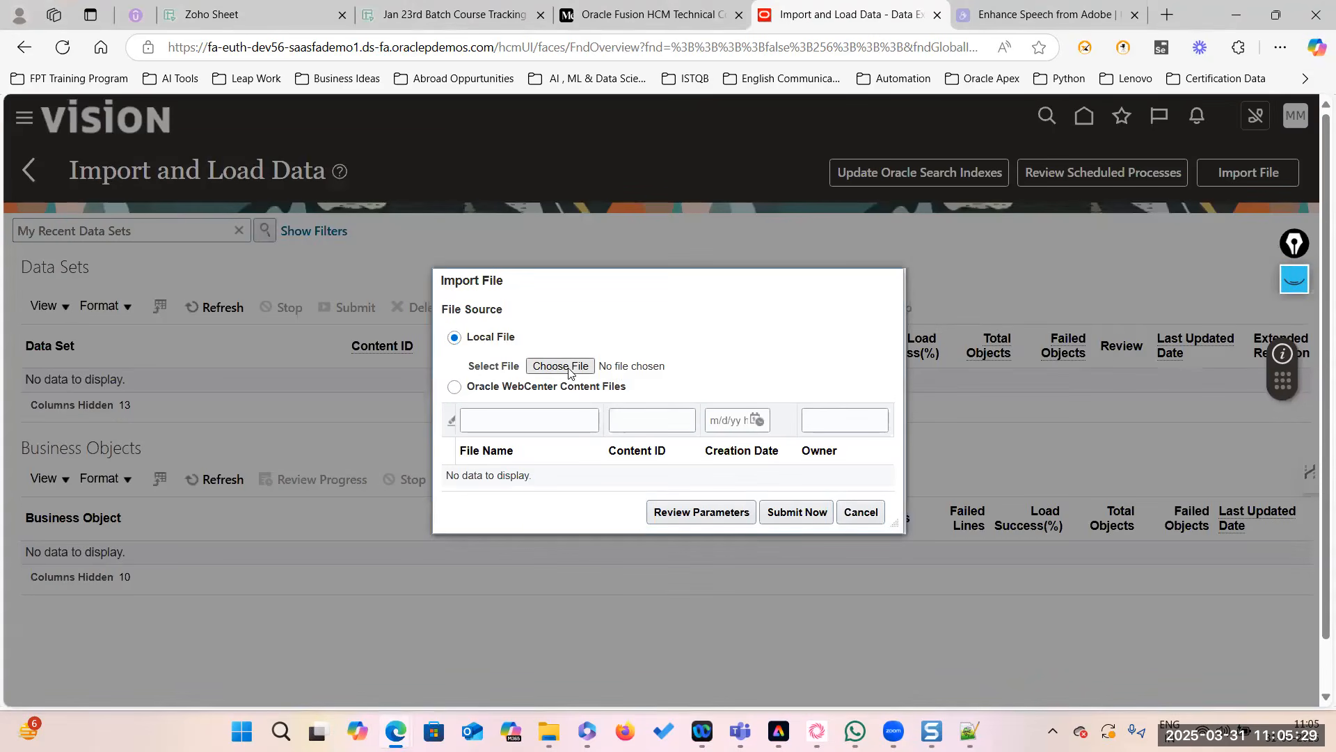
{"action": "left_click", "coordinate": [561, 366]}
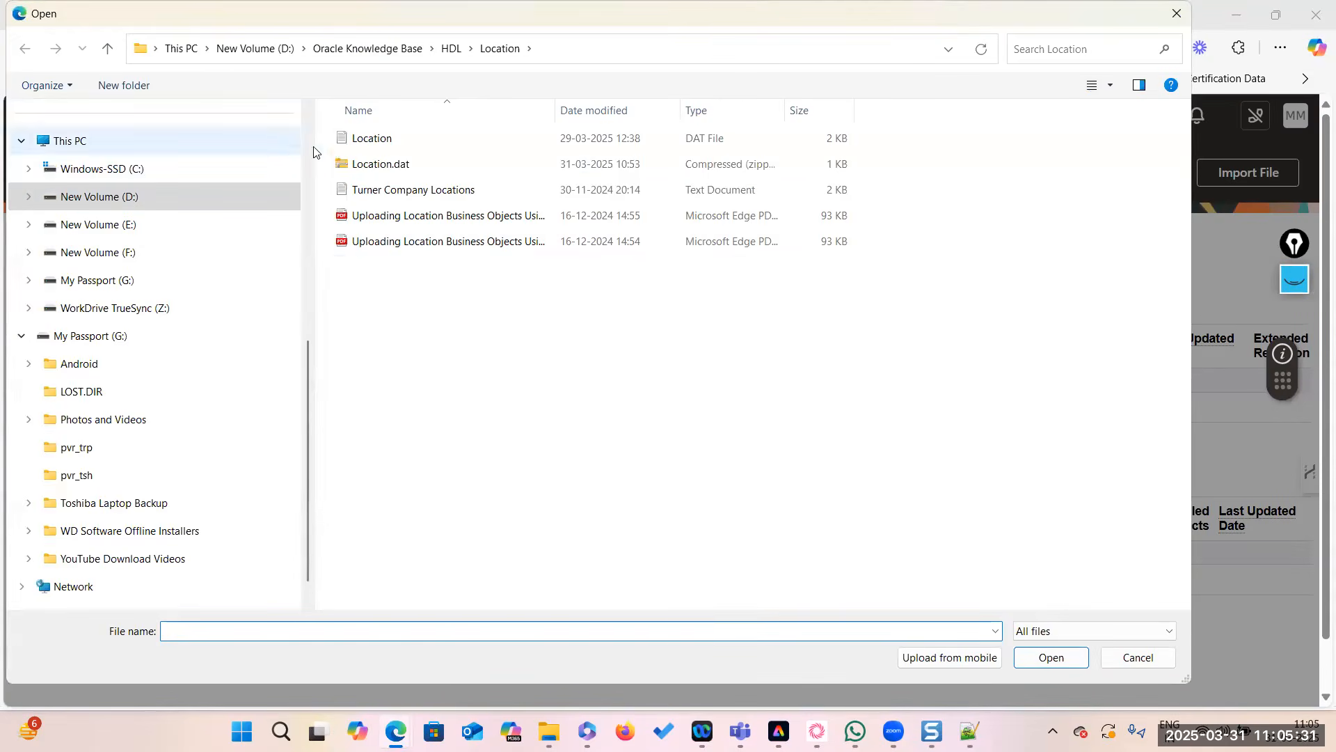
{"action": "left_click", "coordinate": [369, 164]}
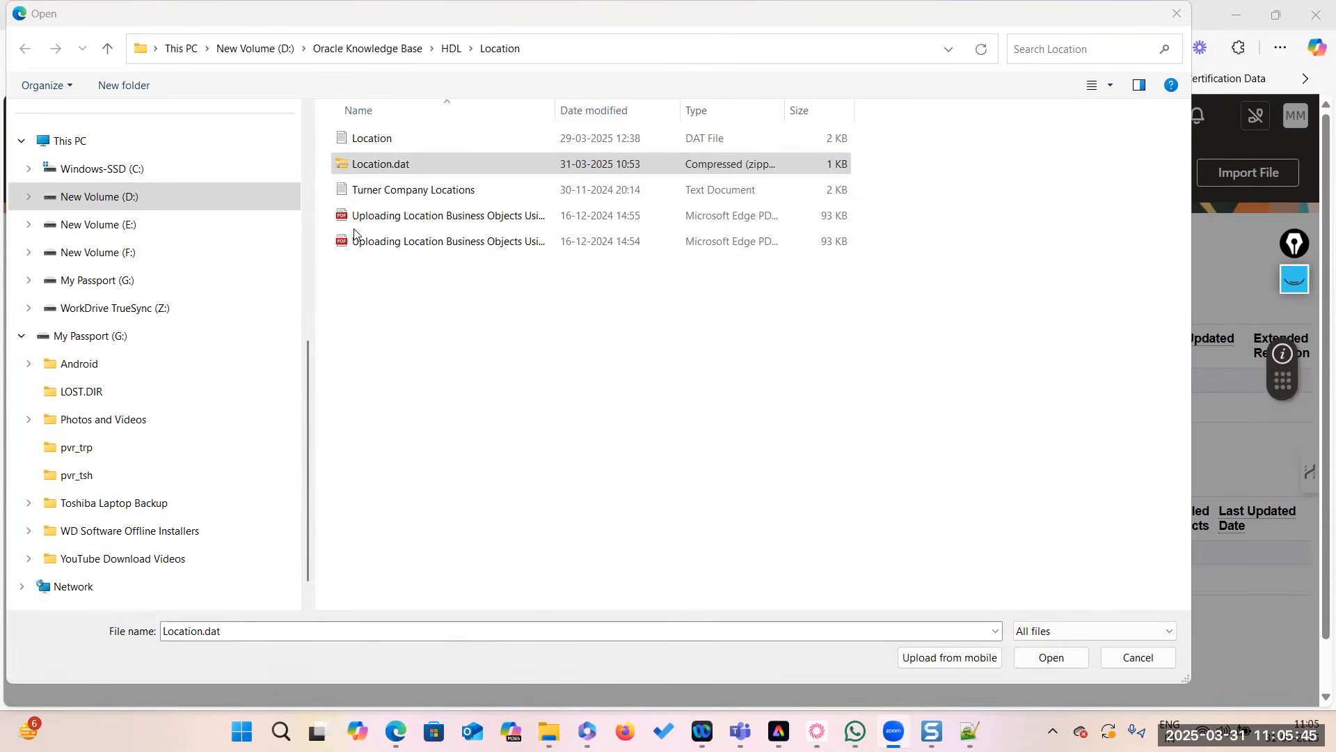
{"action": "left_click", "coordinate": [1035, 659]}
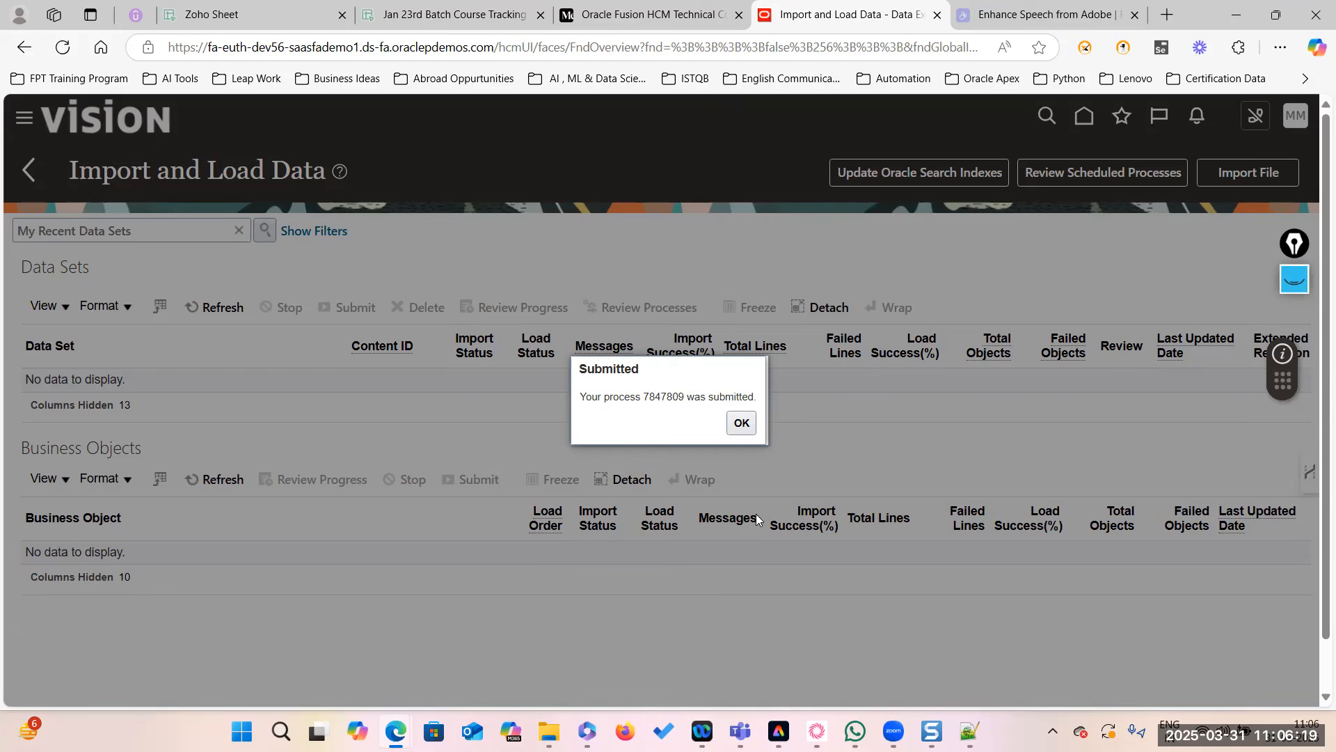
{"action": "left_click", "coordinate": [741, 422]}
Refresh the data sets repeatedly to track the import and load status of Location.dat.zip.
{"action": "left_click", "coordinate": [213, 307]}
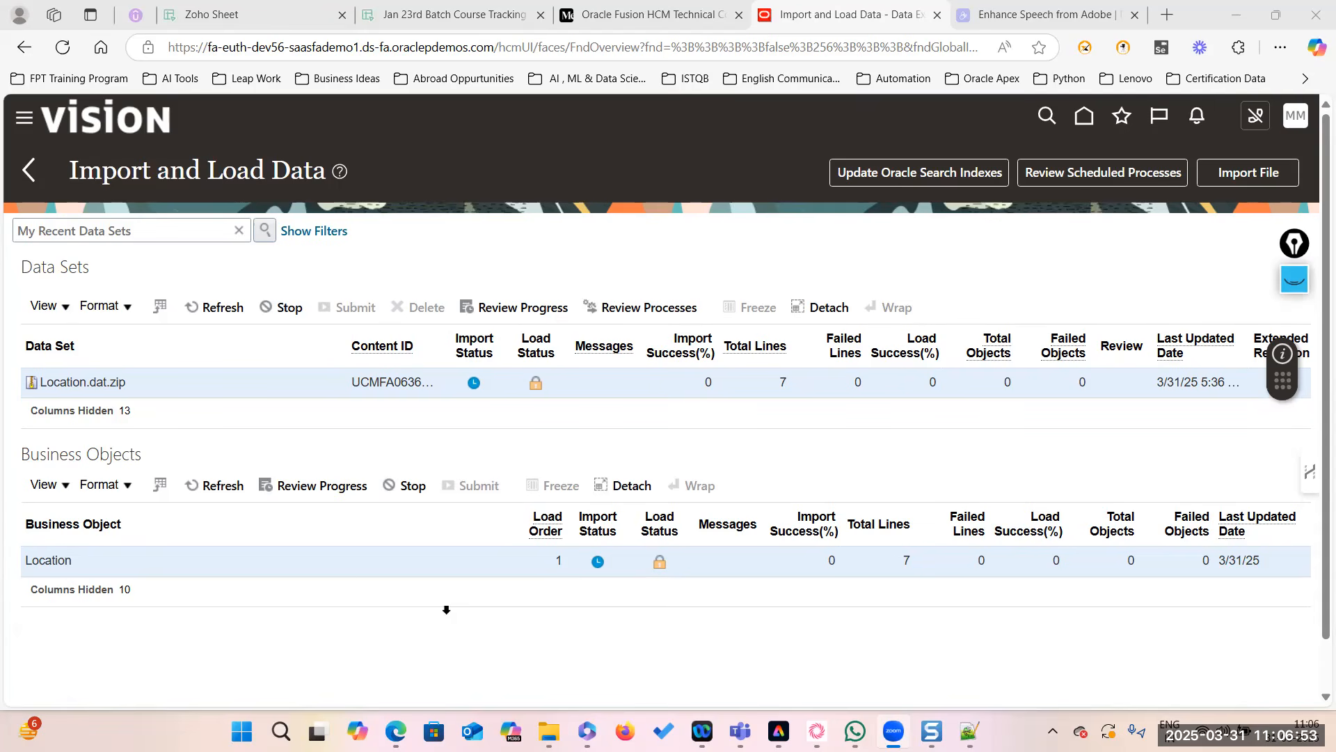
{"action": "left_click", "coordinate": [213, 307]}
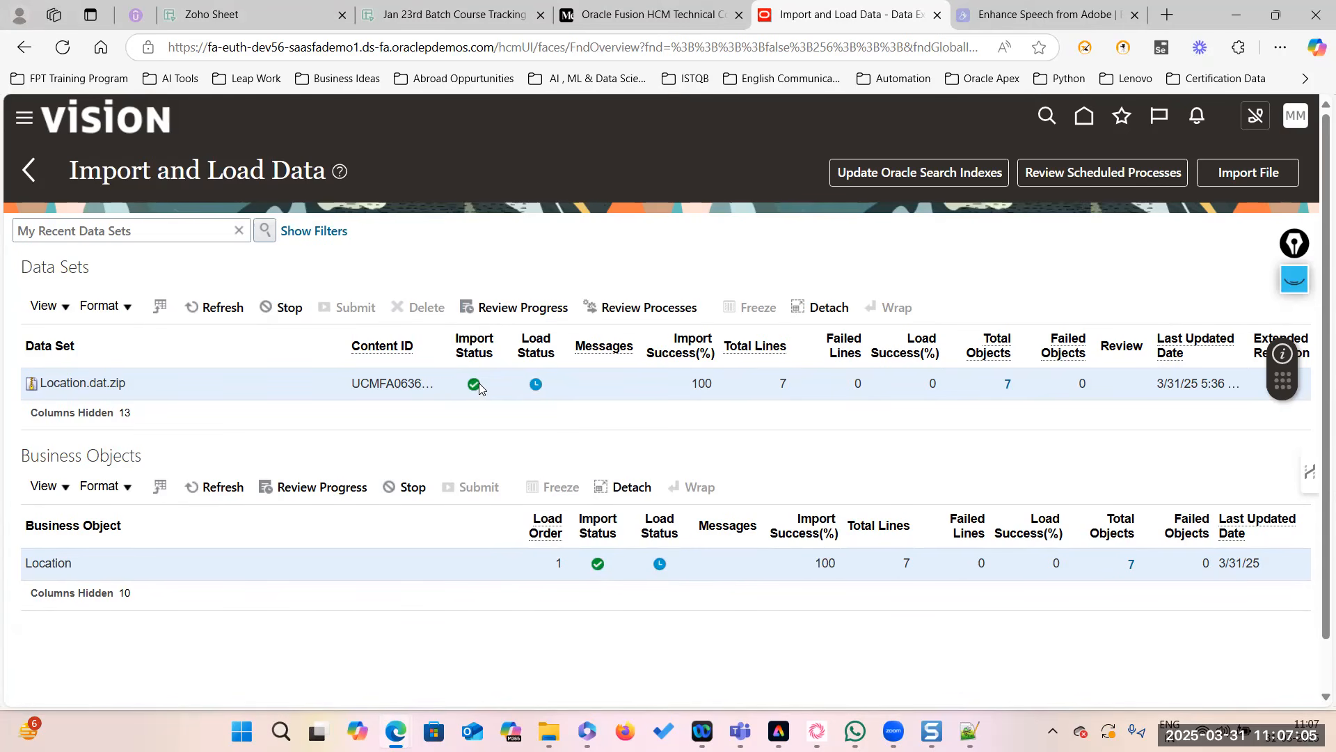
{"action": "left_click", "coordinate": [240, 311]}
{"action": "left_click", "coordinate": [230, 311]}
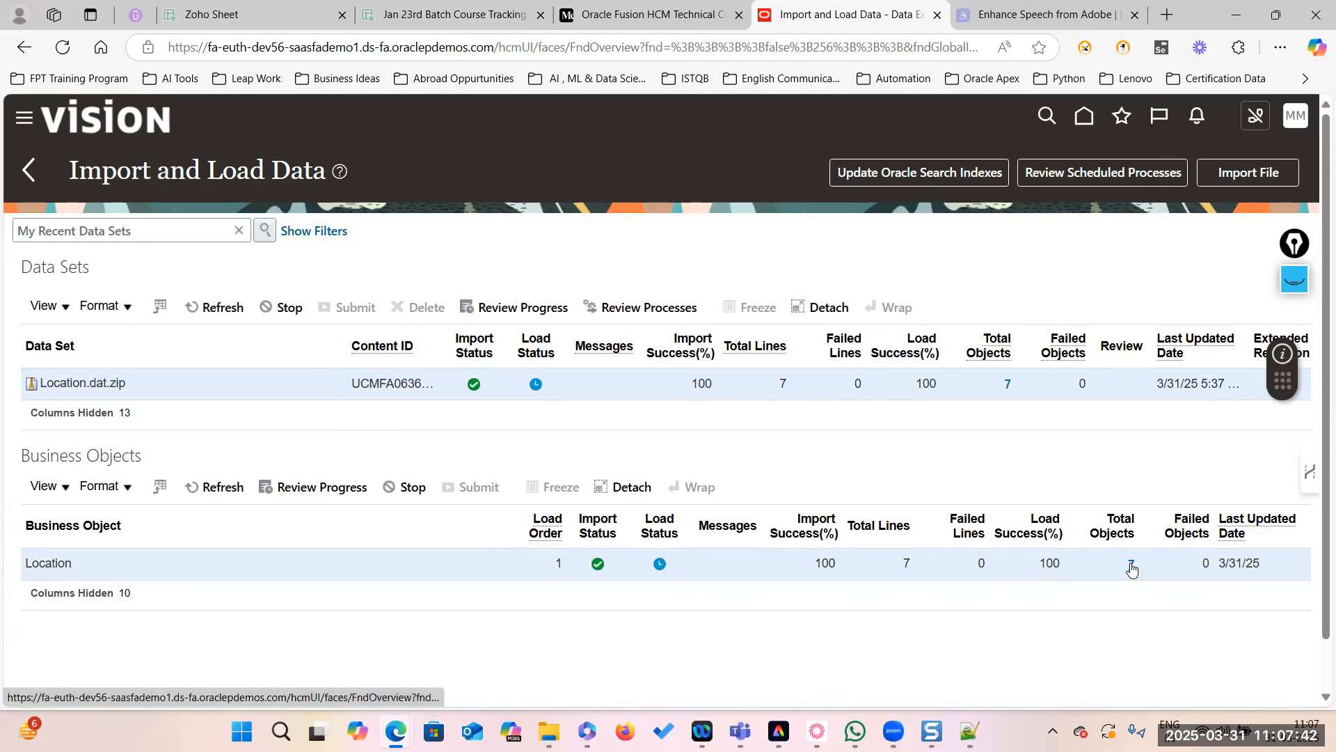
{"action": "left_click", "coordinate": [216, 307]}
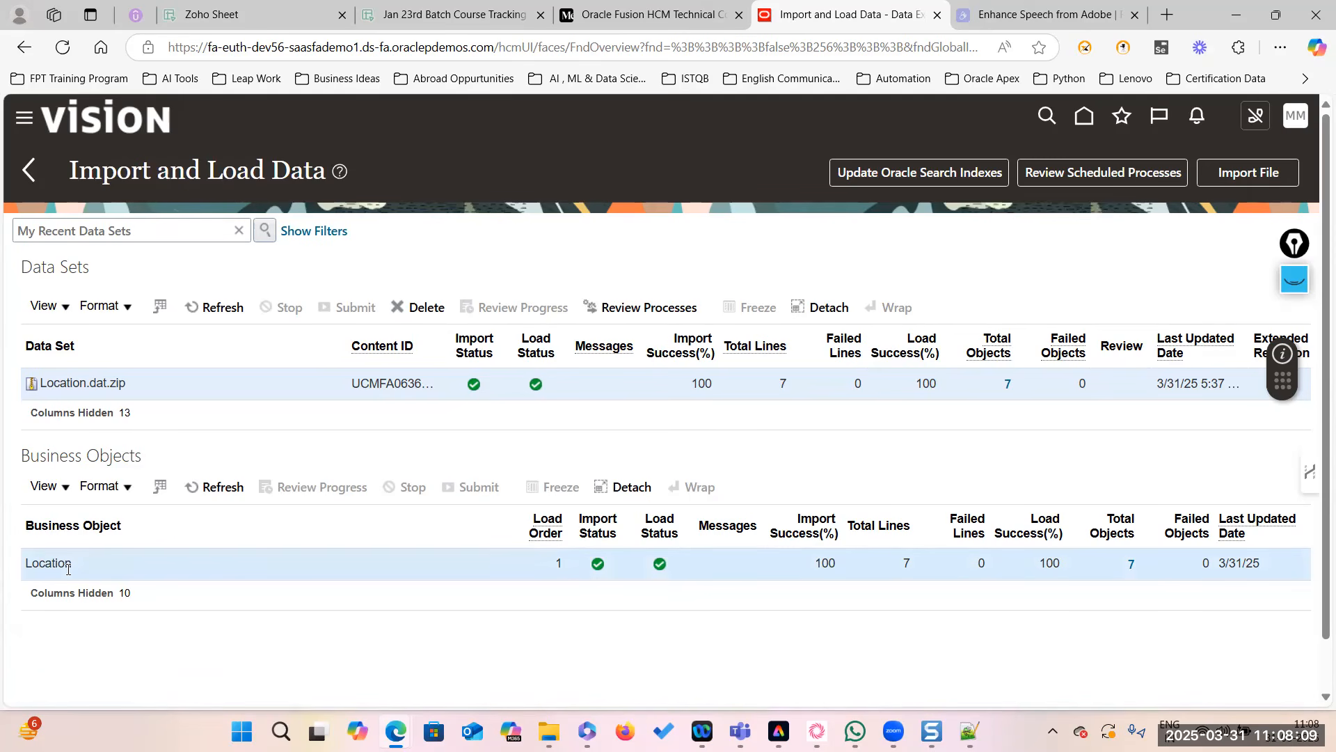
Open the object status of the Location business object and adjust the column widths to read the source system identifiers and user keys.
{"action": "left_click", "coordinate": [1132, 566]}
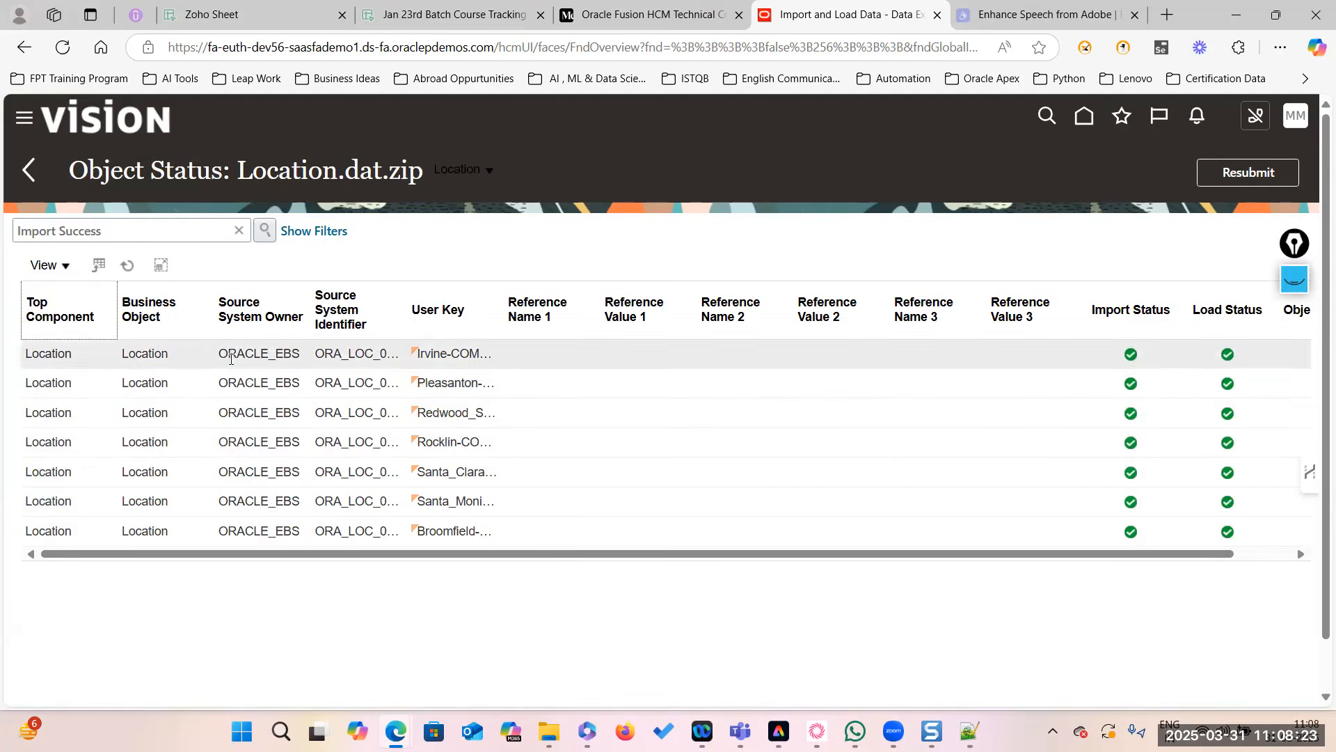
{"action": "left_click_drag", "start_coordinate": [215, 300], "coordinate": [193, 301]}
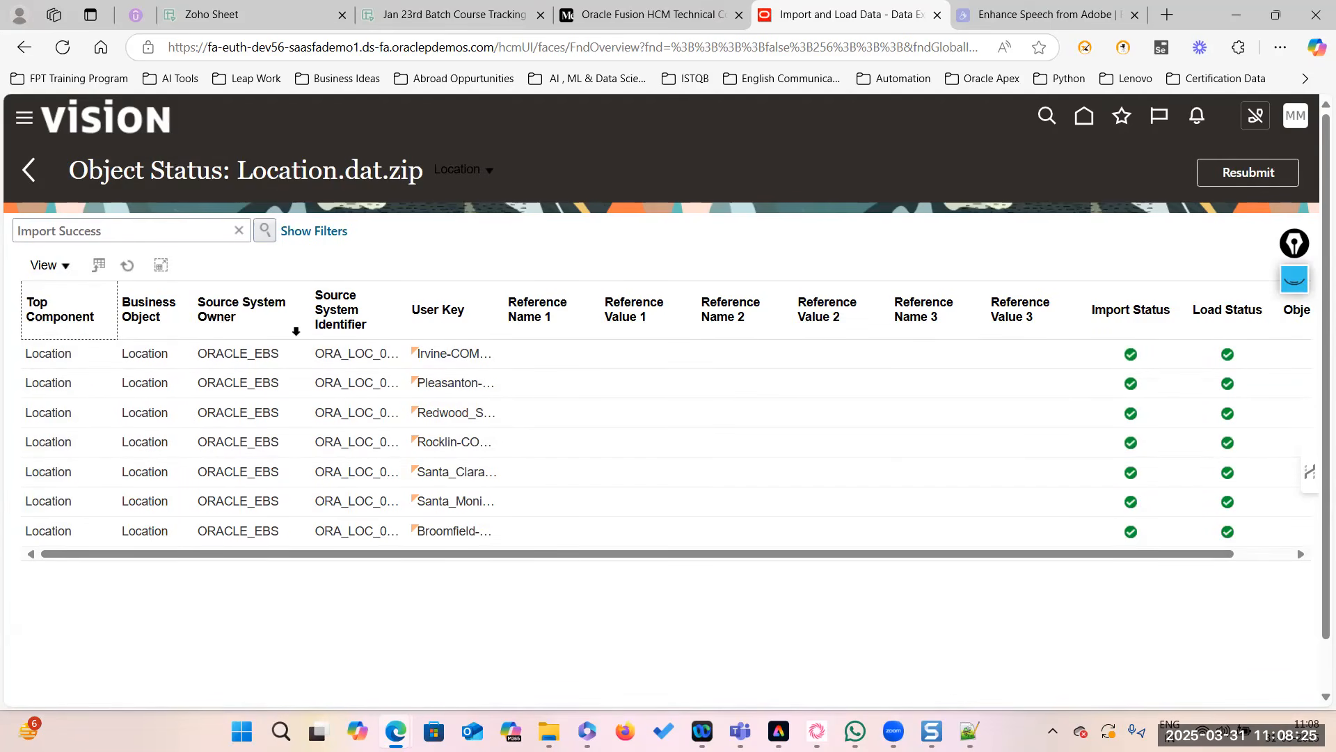
{"action": "left_click_drag", "start_coordinate": [504, 301], "coordinate": [571, 301]}
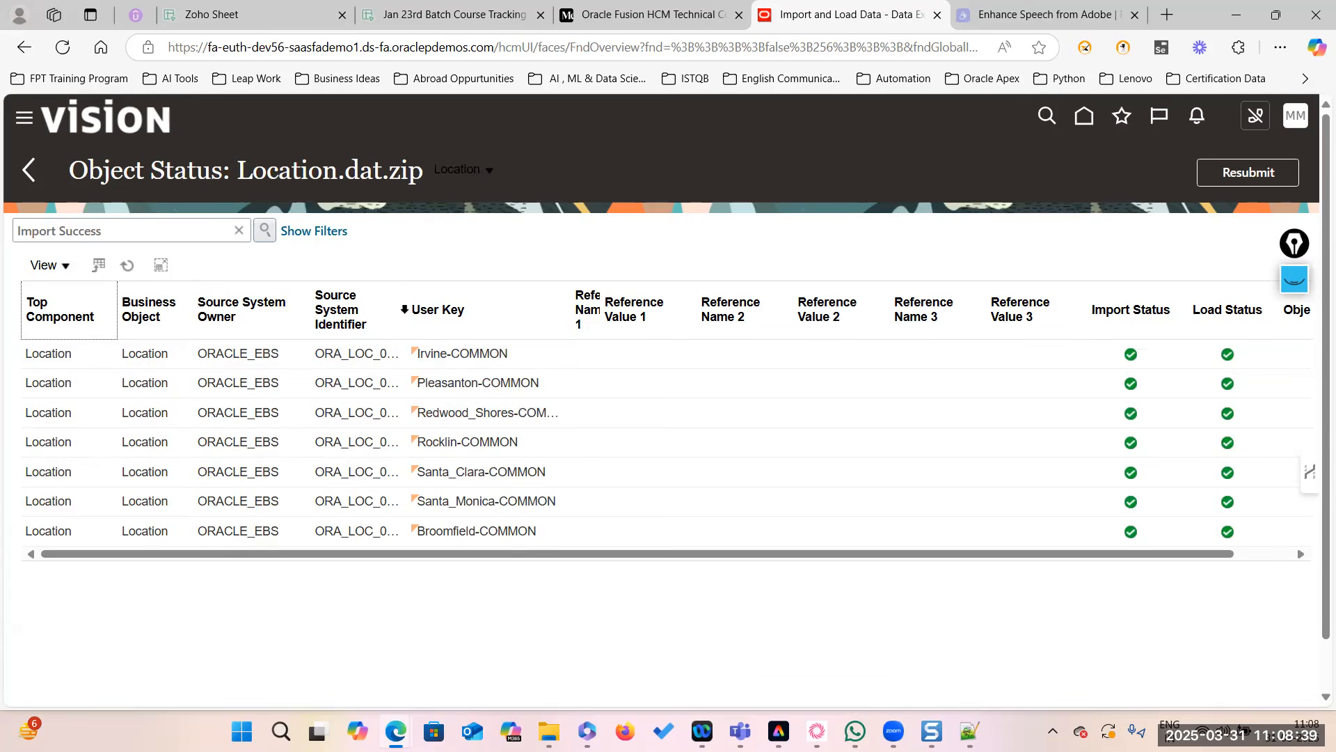
{"action": "left_click_drag", "start_coordinate": [408, 301], "coordinate": [490, 307]}
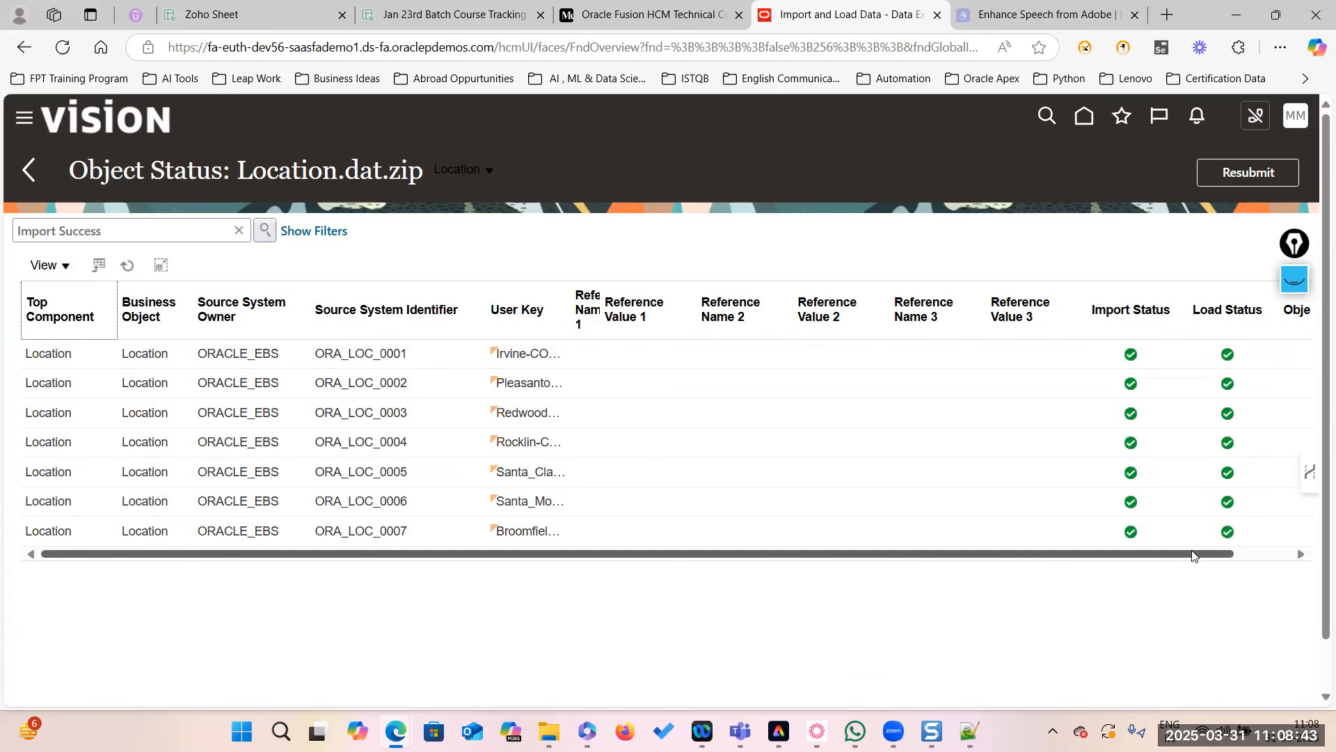
Inspect the object details of ORA_LOC_0001 by expanding its Location hierarchy and widening the User Key column, and return to the object status.
{"action": "left_click_drag", "start_coordinate": [1196, 553], "coordinate": [1281, 552]}
{"action": "left_click", "coordinate": [1263, 355]}
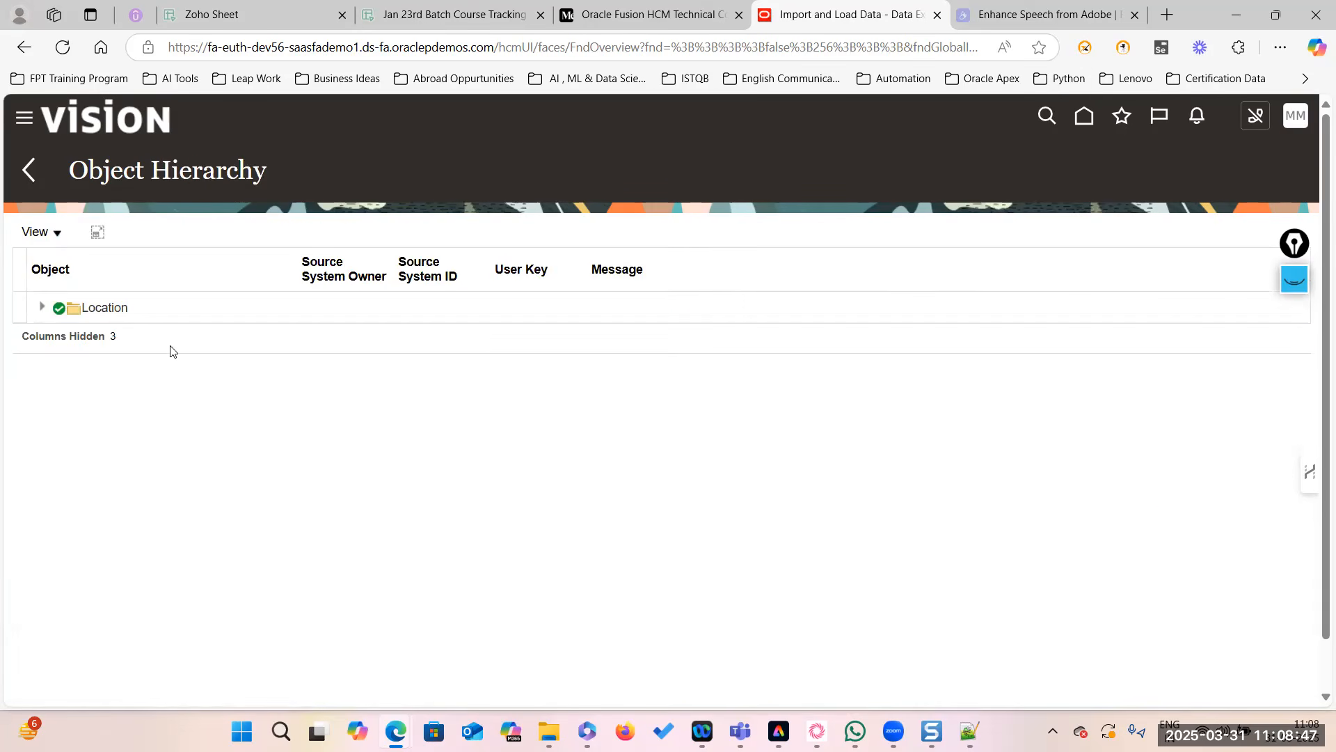
{"action": "left_click", "coordinate": [41, 307]}
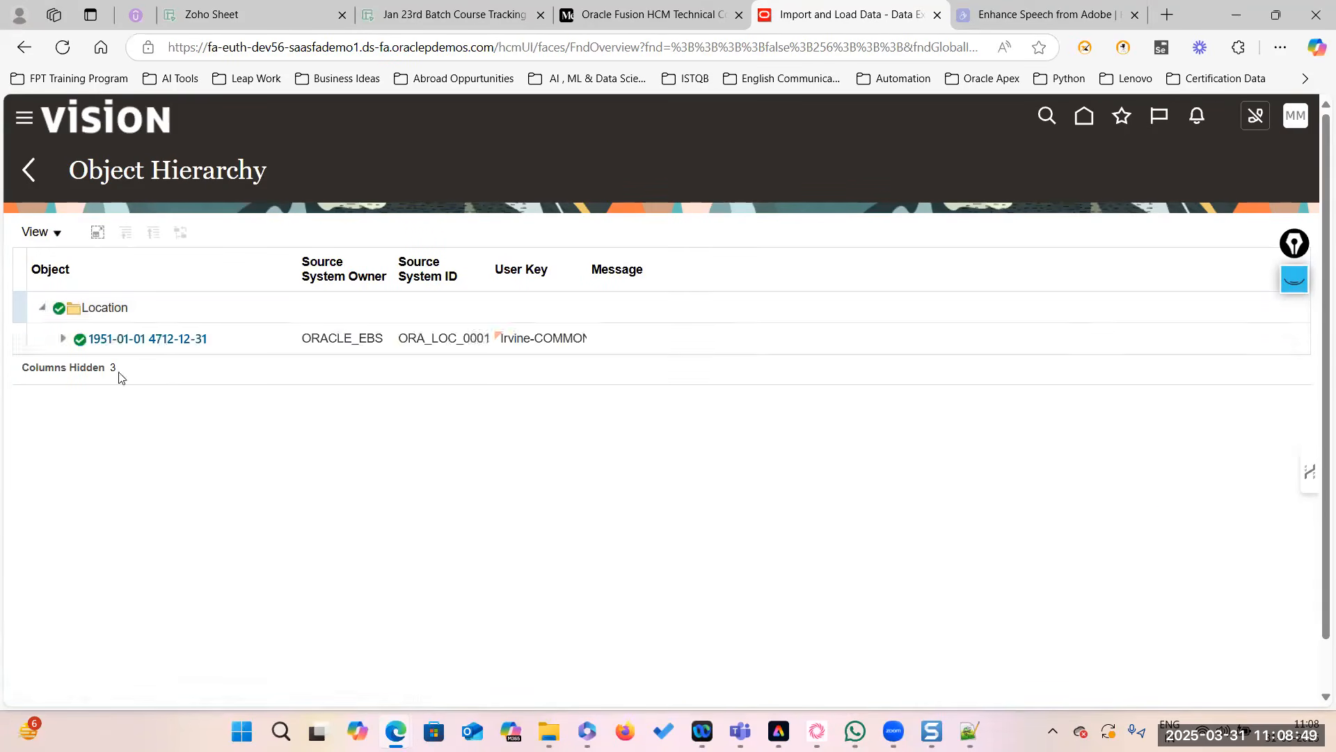
{"action": "left_click", "coordinate": [65, 339]}
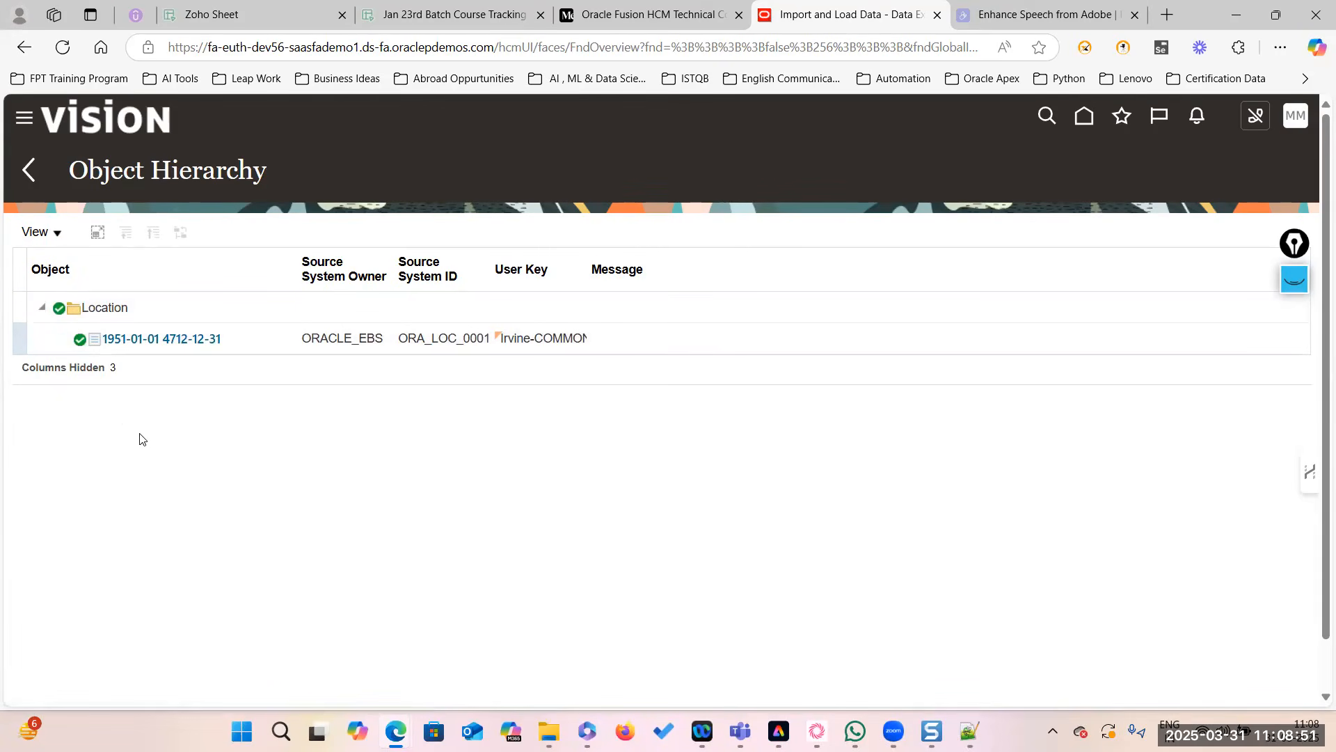
{"action": "left_click_drag", "start_coordinate": [587, 268], "coordinate": [739, 270]}
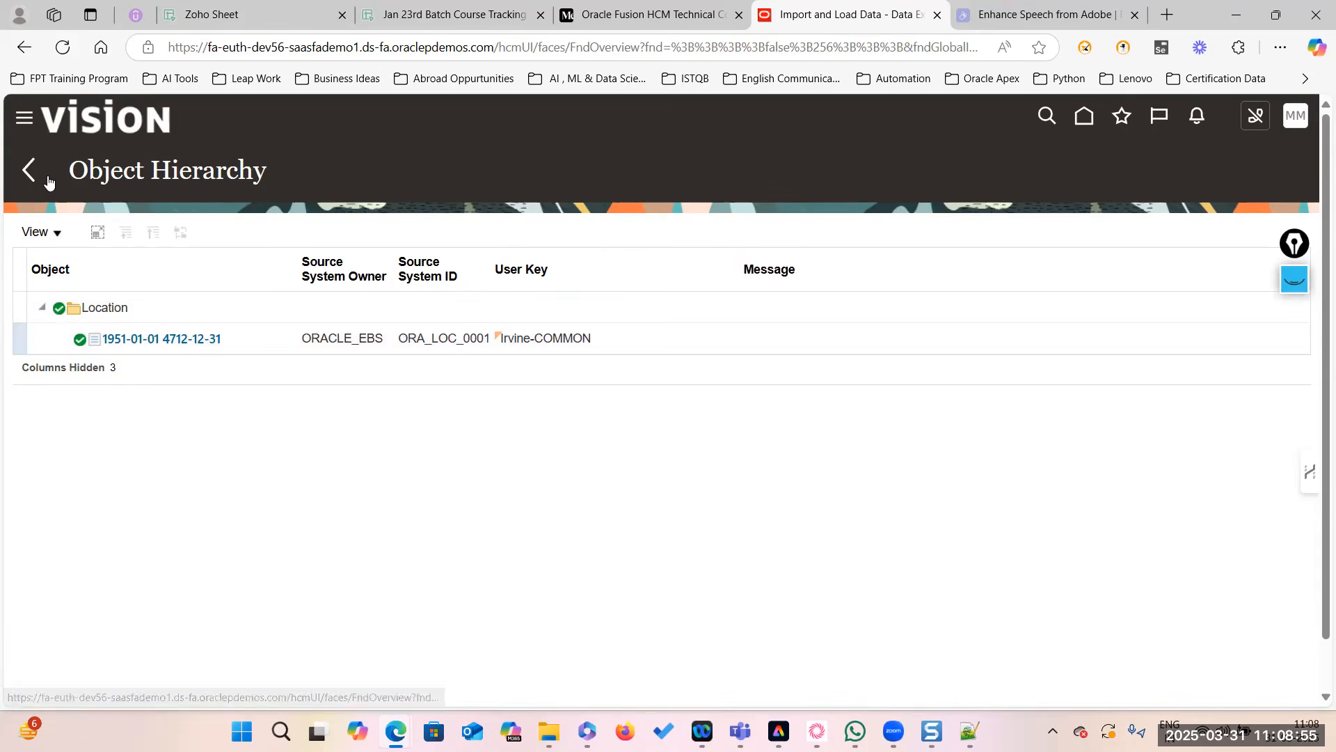
{"action": "left_click", "coordinate": [26, 167]}
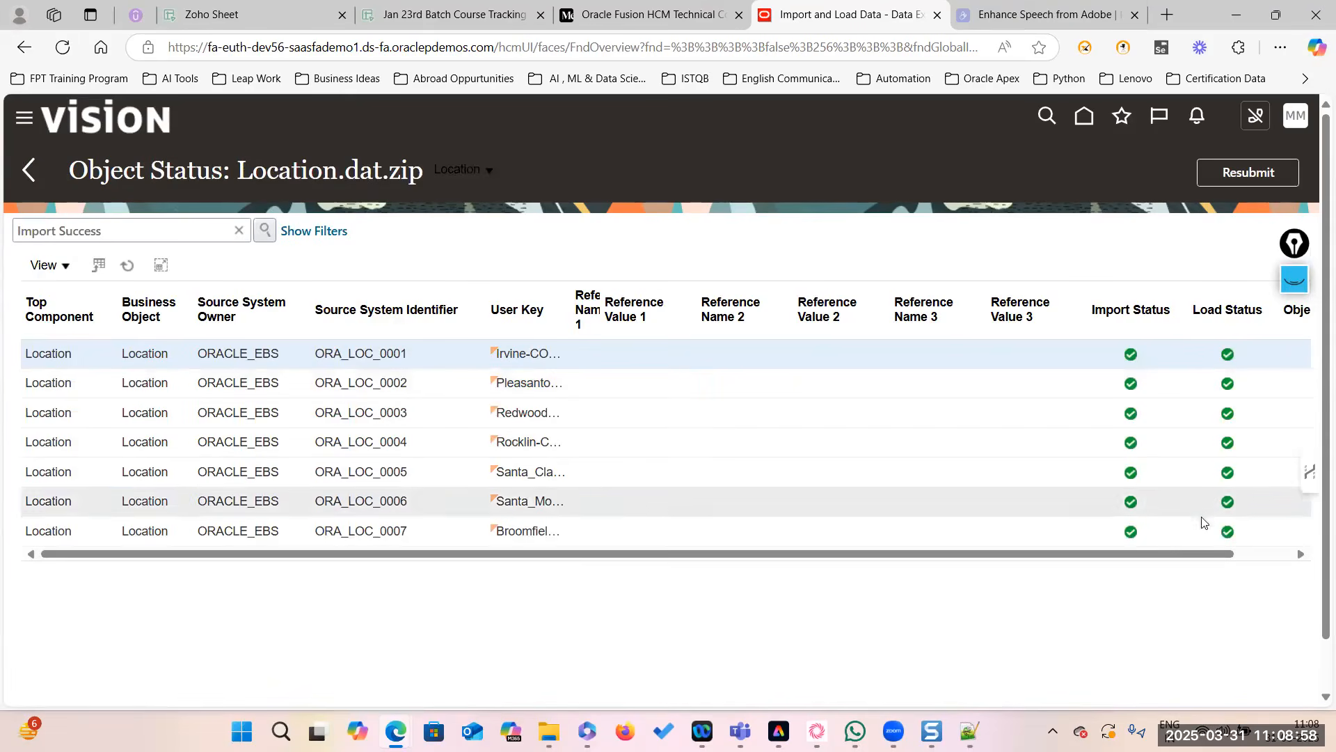
Review the remaining object status columns for Location.dat.zip and return to Data Exchange.
{"action": "left_click_drag", "start_coordinate": [1197, 557], "coordinate": [1252, 557]}
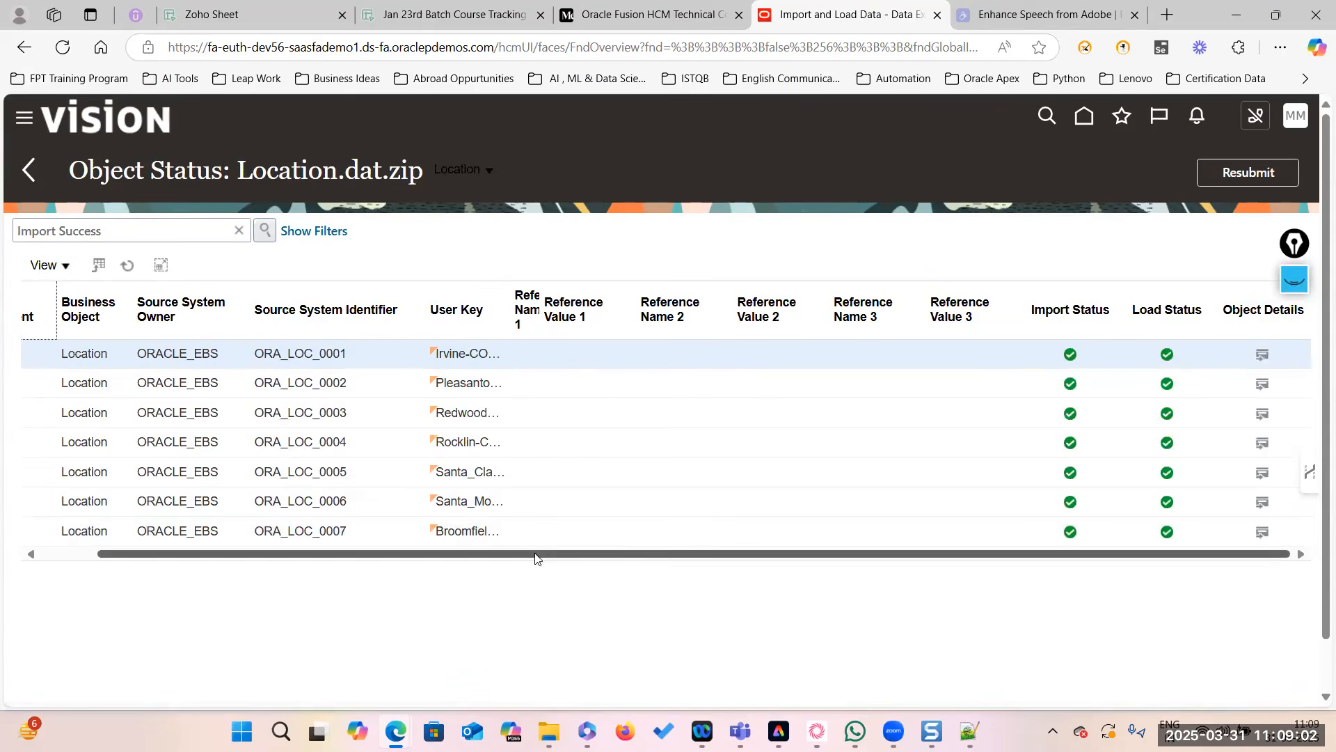
{"action": "left_click_drag", "start_coordinate": [538, 555], "coordinate": [304, 535]}
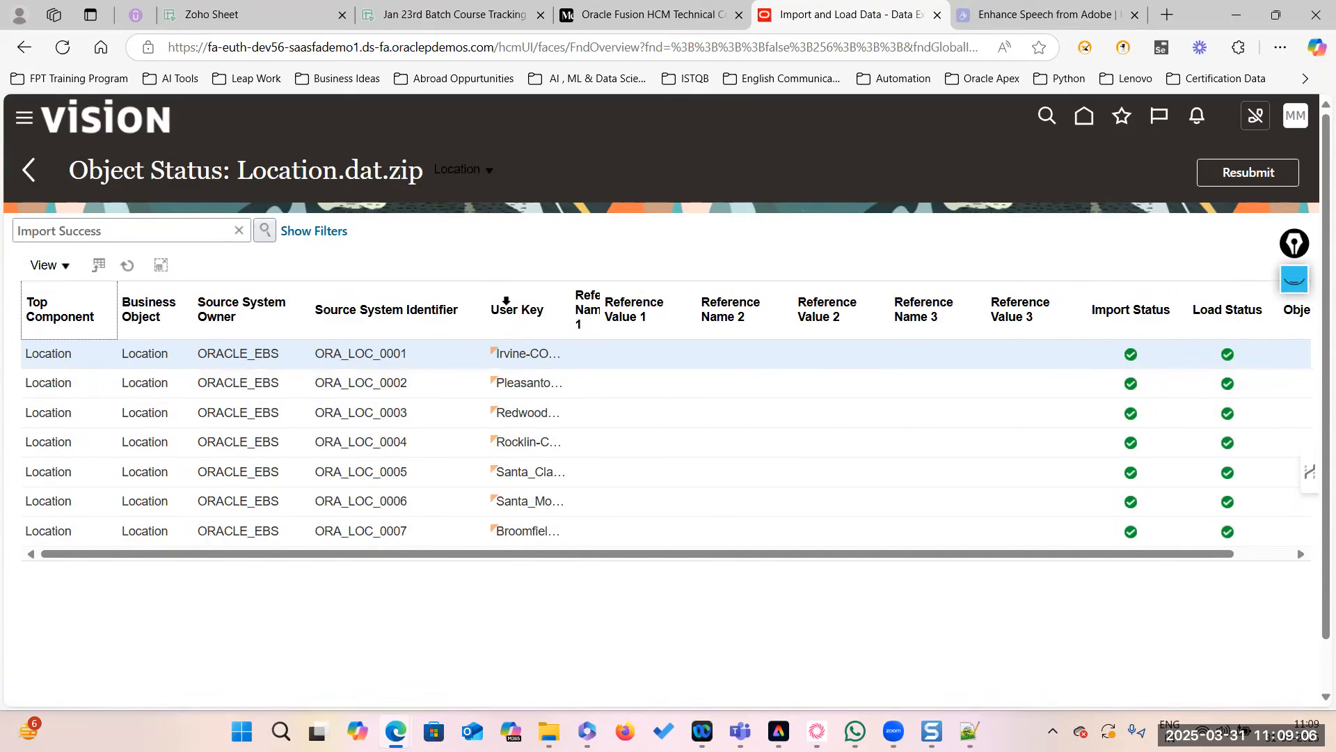
{"action": "left_click", "coordinate": [29, 170]}
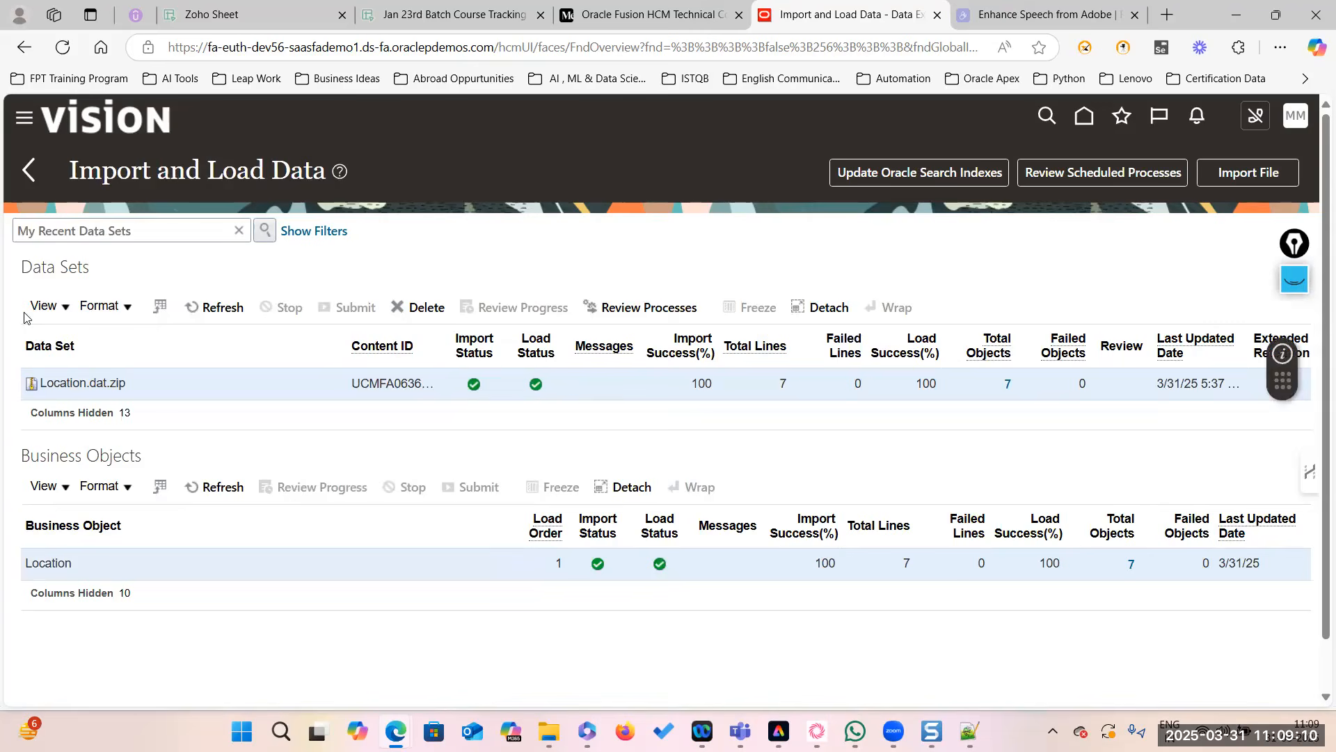
{"action": "left_click", "coordinate": [29, 173]}
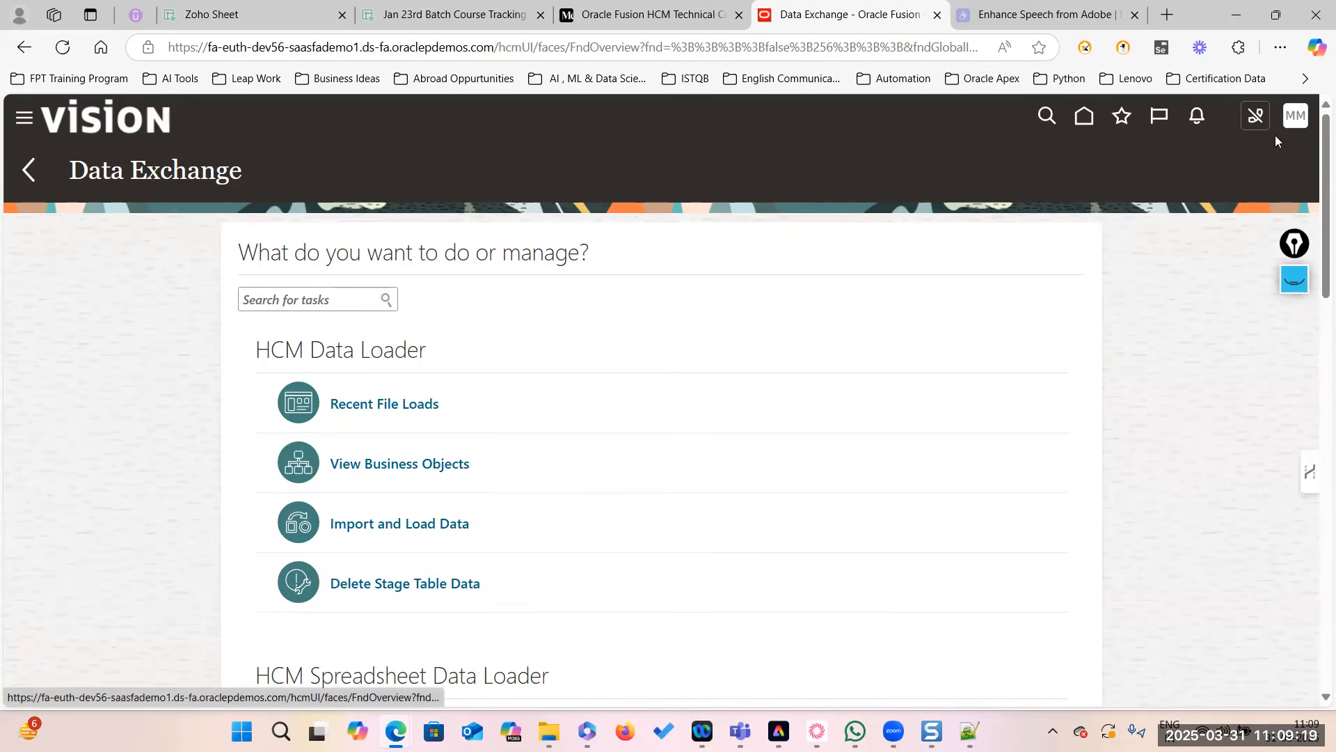
Search Setup and Maintenance for "Manage Location" and open the Manage Locations task.
{"action": "left_click", "coordinate": [1295, 124]}
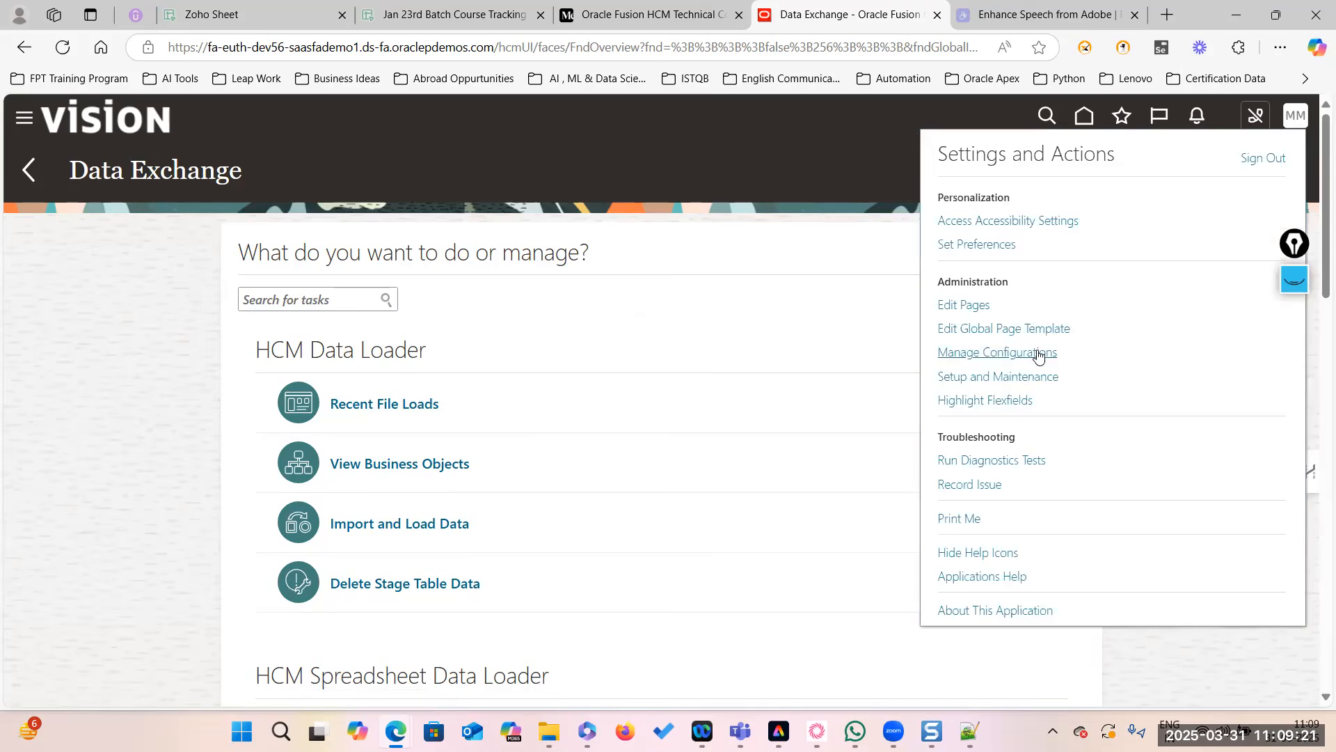
{"action": "left_click", "coordinate": [1024, 378]}
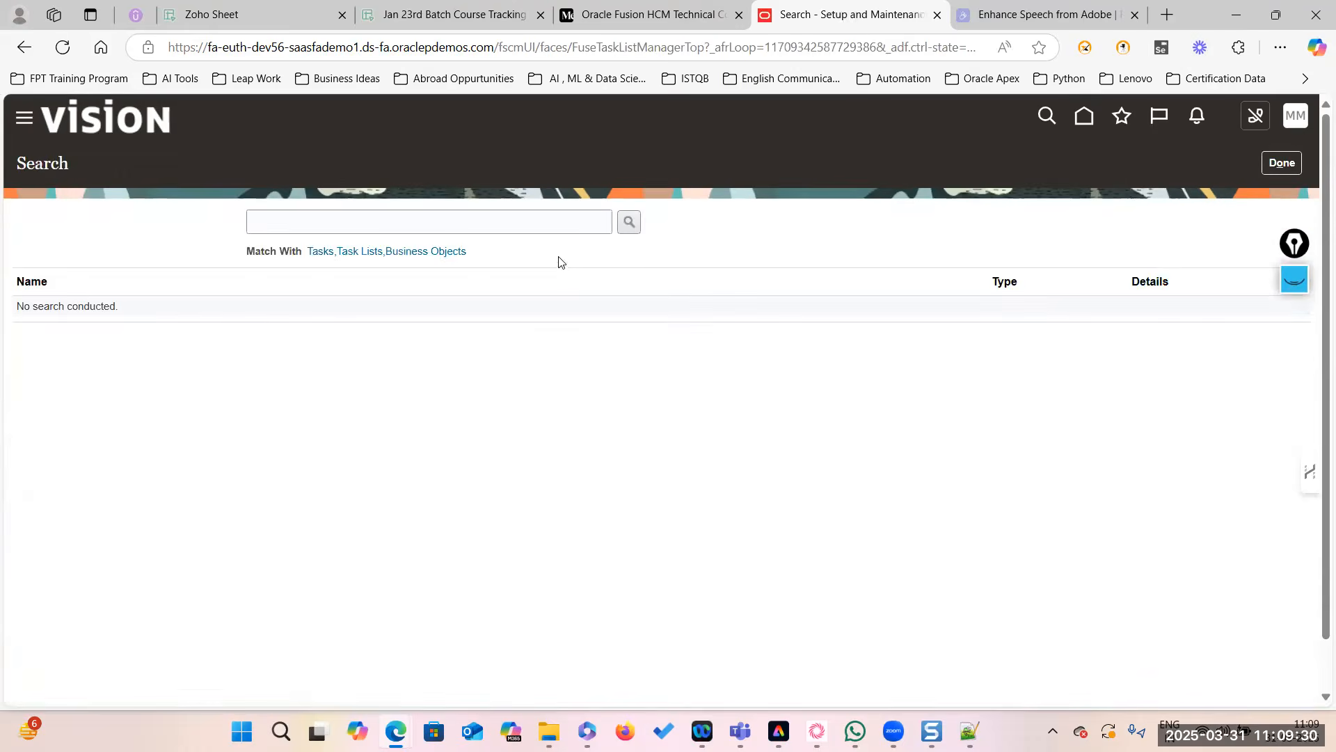
{"action": "left_click", "coordinate": [455, 218]}
{"action": "type", "text": "M"}
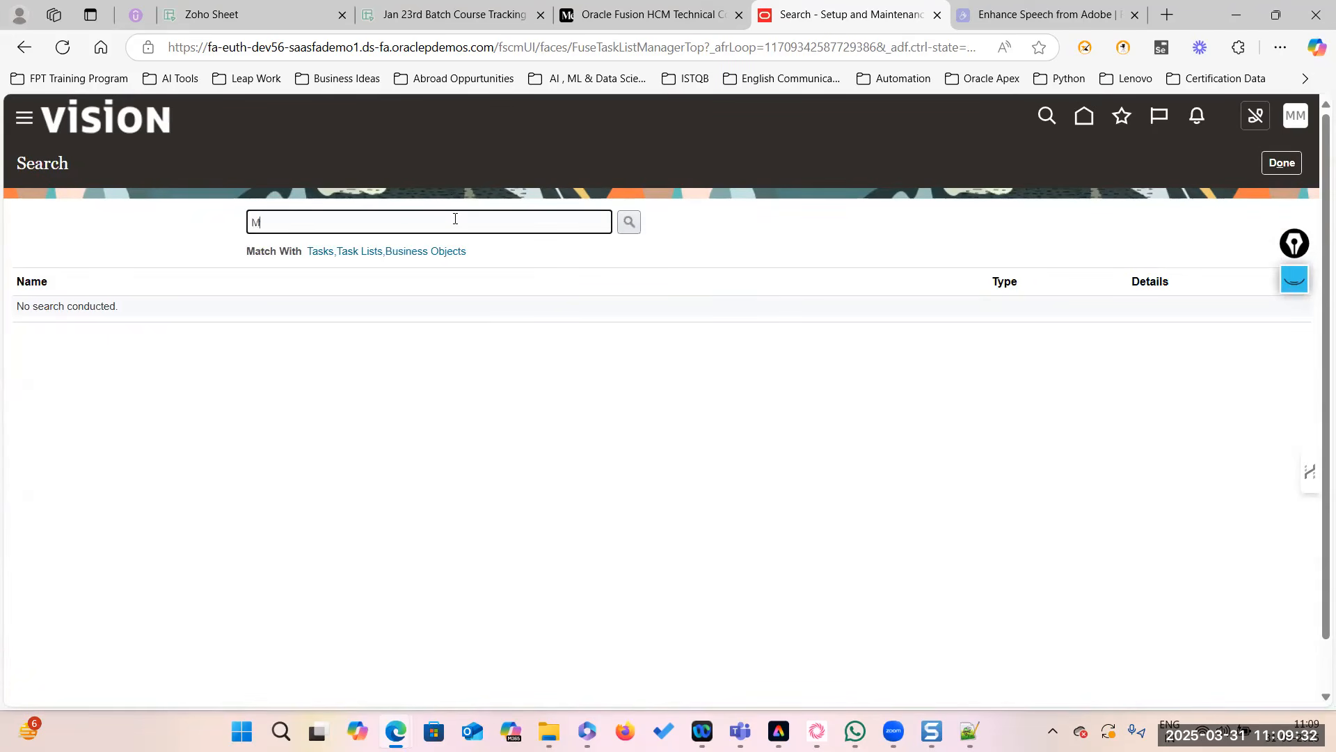
{"action": "type", "text": "ange"}
{"action": "key", "text": "BackSpace"}
{"action": "type", "text": "Location"}
{"action": "key", "text": "Return"}
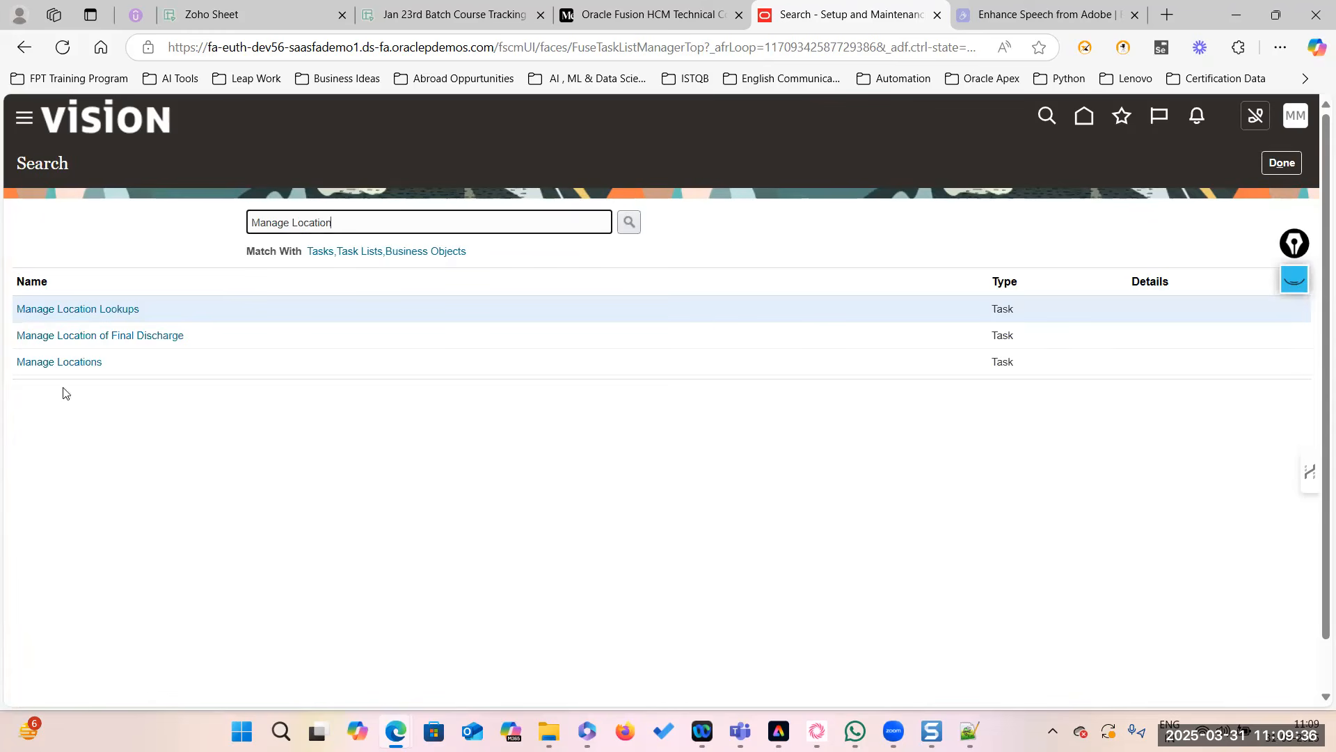
{"action": "left_click", "coordinate": [72, 362]}
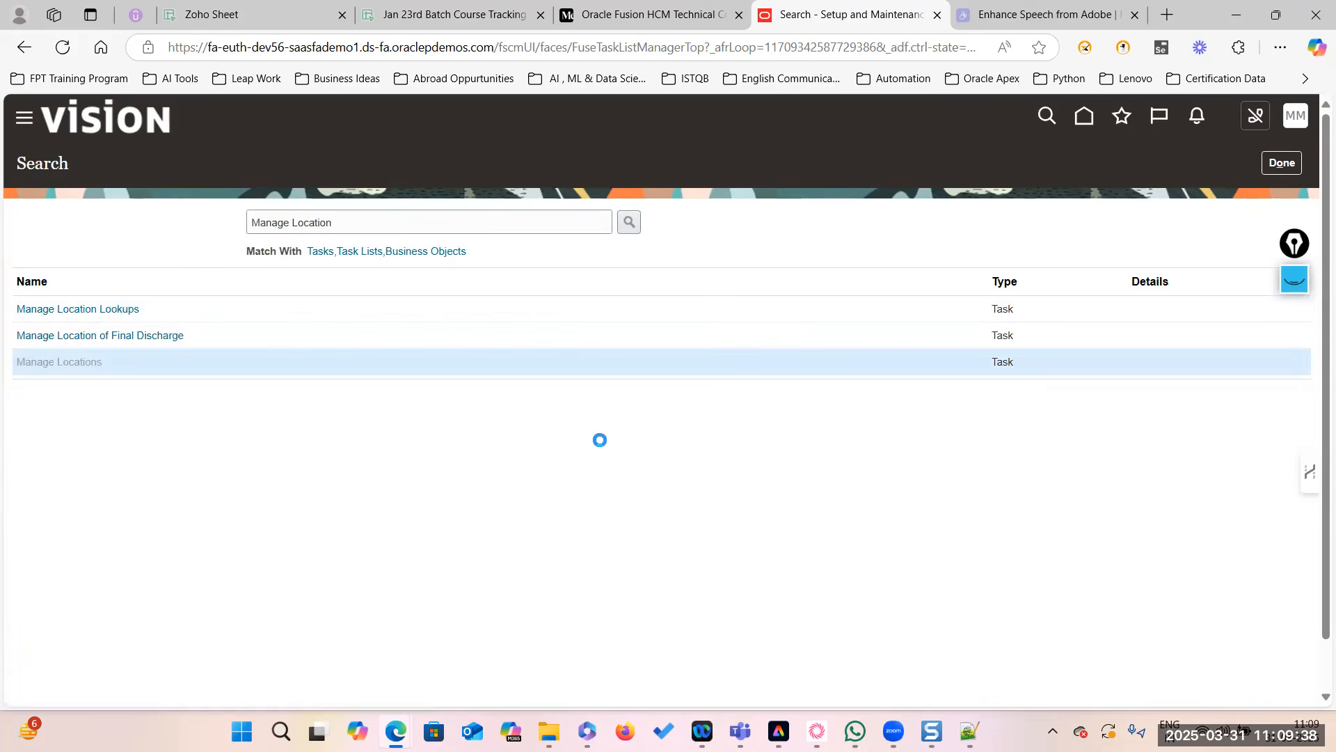
Search the active locations for the code TATA RWC.
{"action": "left_click", "coordinate": [207, 321]}
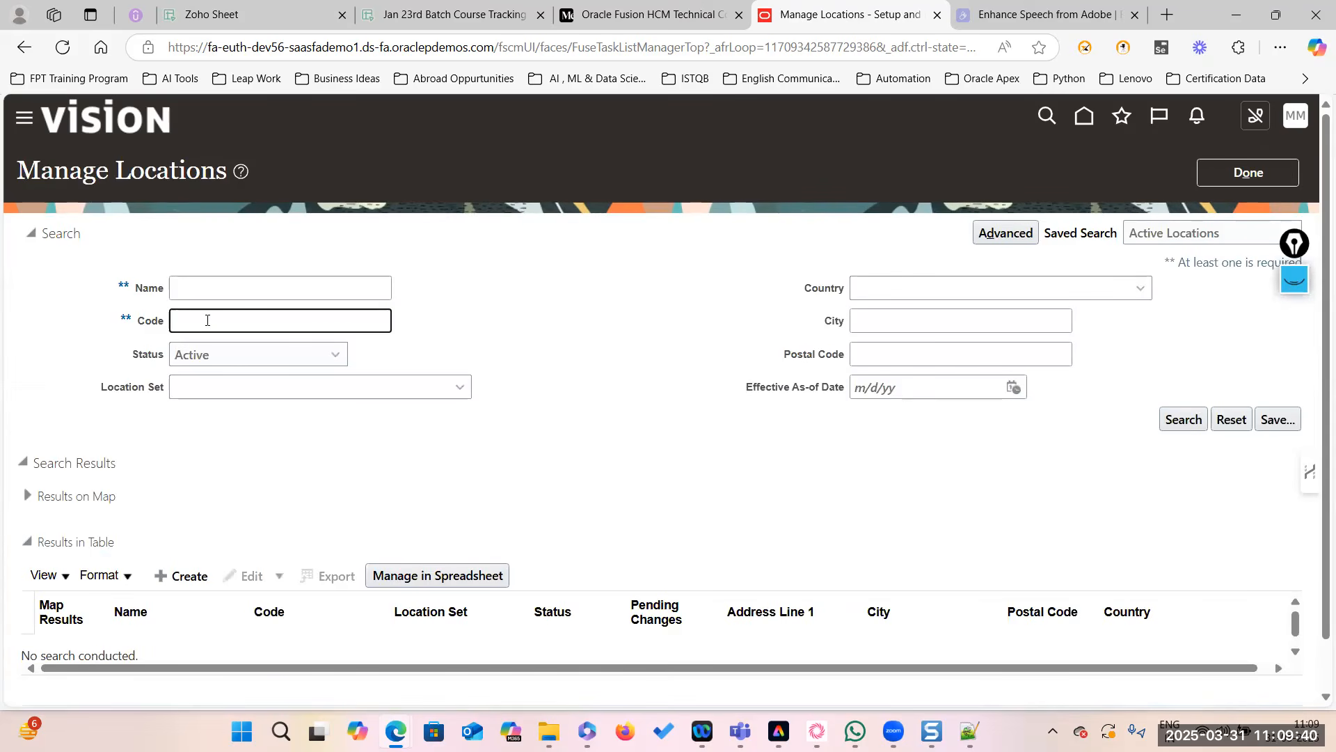
{"action": "type", "text": "TATA RWC"}
{"action": "left_click", "coordinate": [1183, 419]}
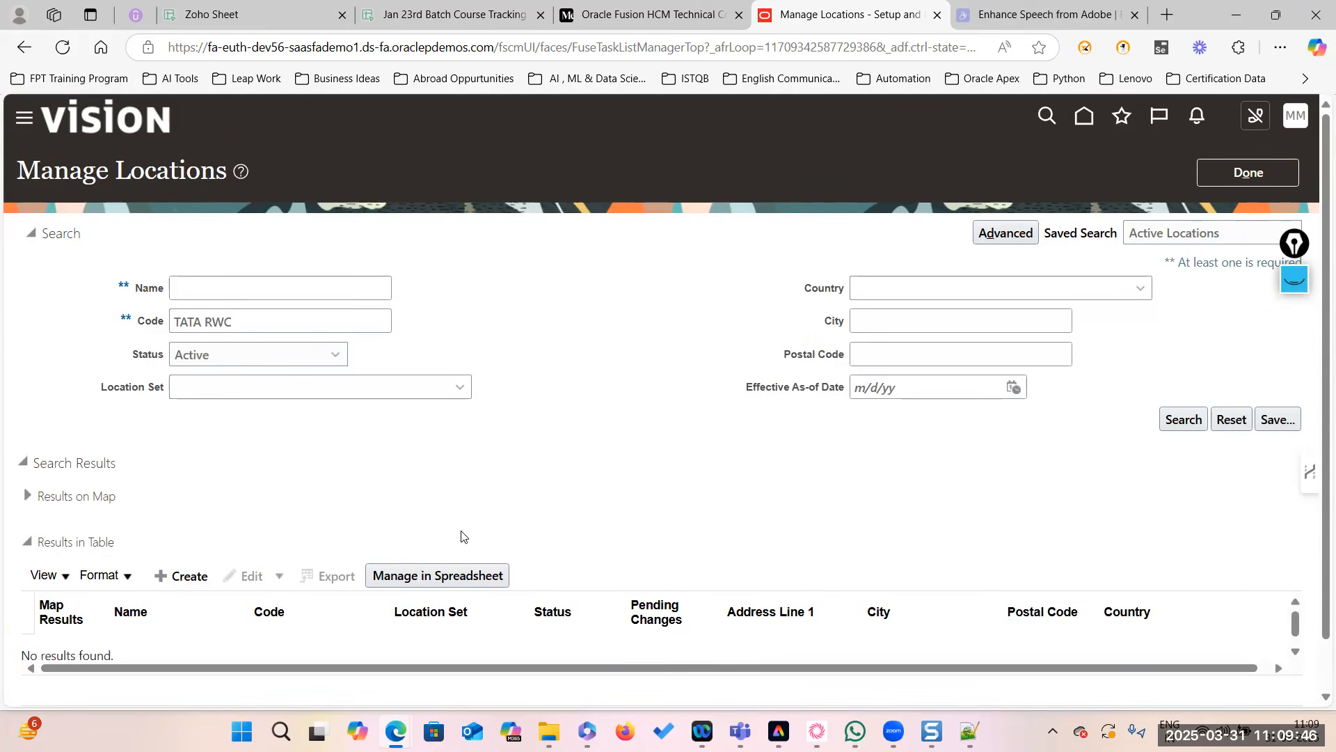
Clear the code criterion and search the active locations by the name TATA%.
{"action": "left_click", "coordinate": [209, 325]}
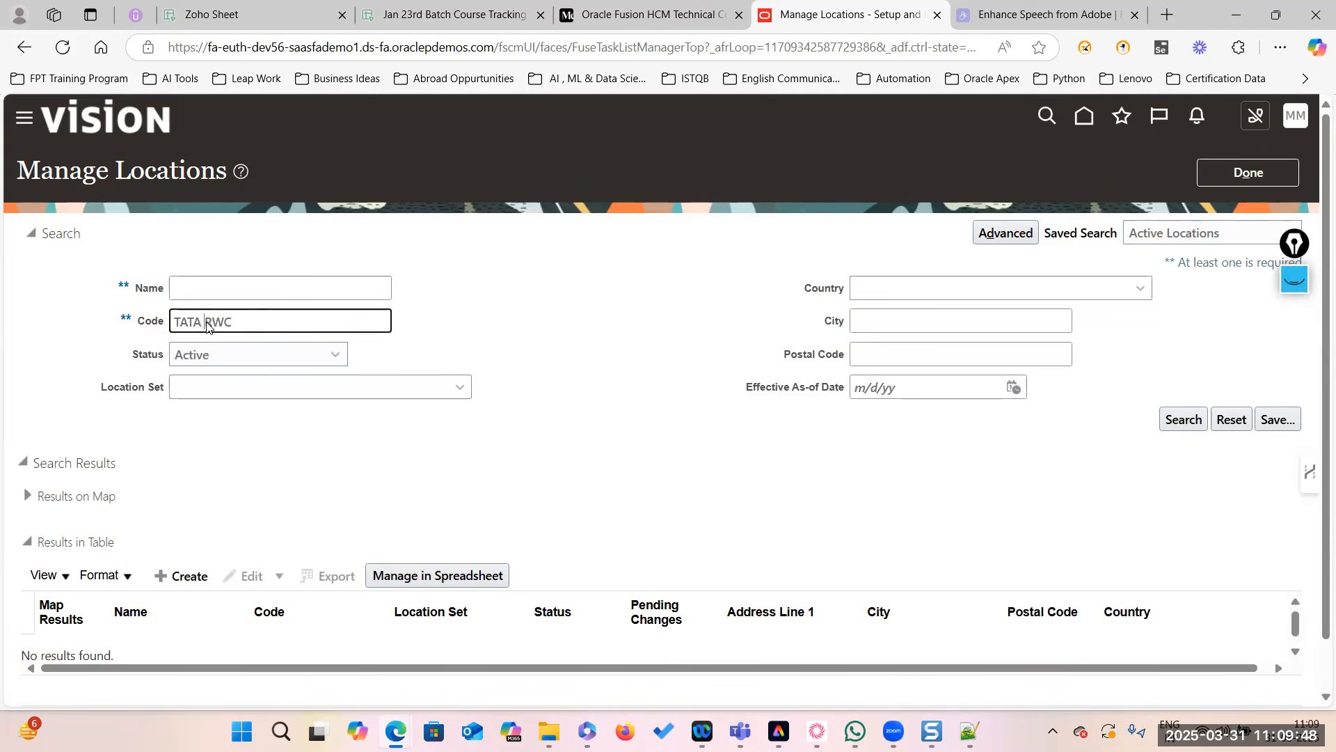
{"action": "left_click_drag", "start_coordinate": [259, 324], "coordinate": [238, 304]}
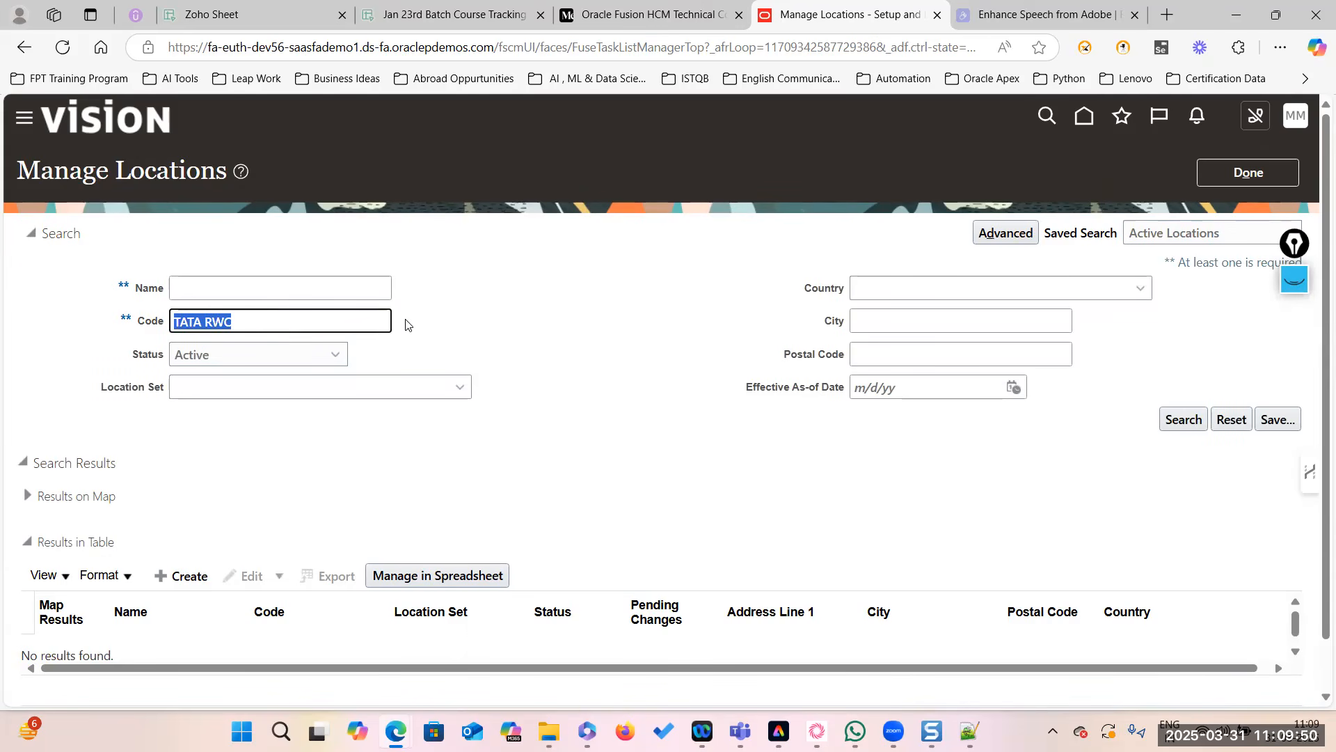
{"action": "key", "text": "BackSpace"}
{"action": "left_click", "coordinate": [220, 287]}
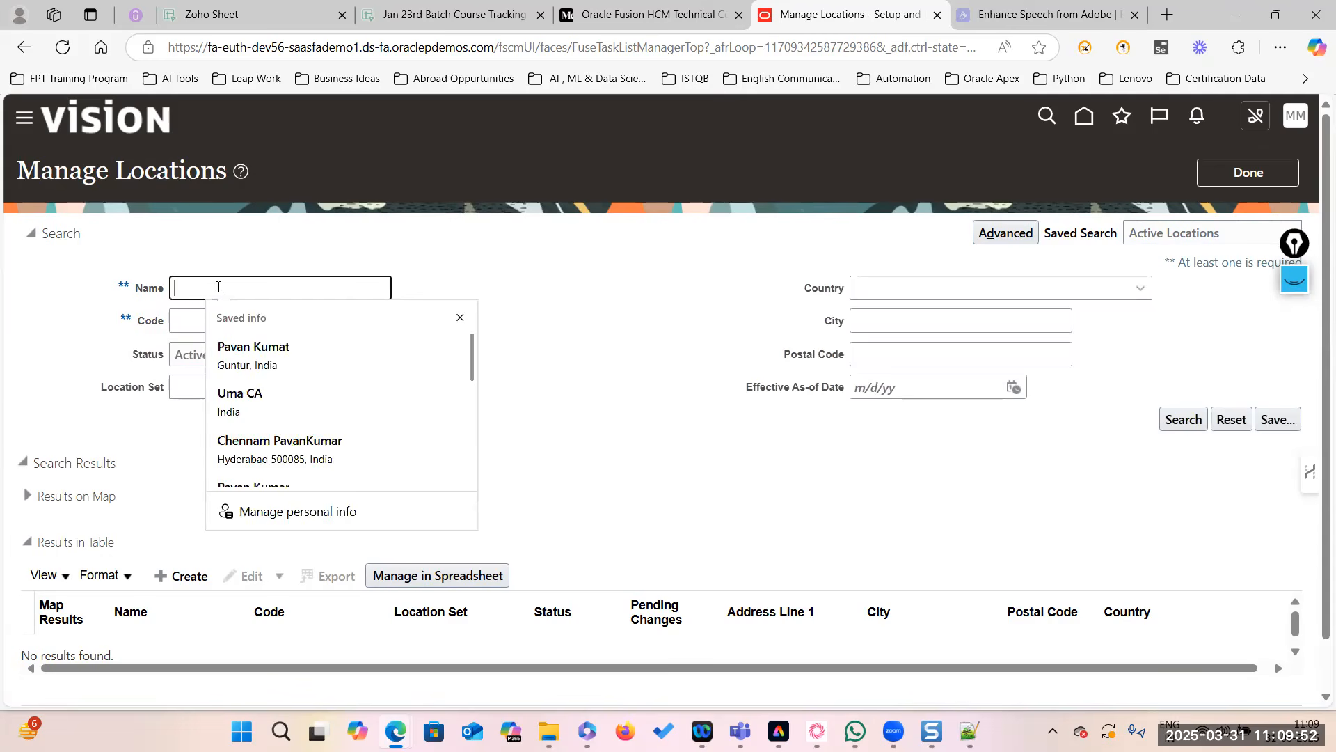
{"action": "type", "text": "TATA%"}
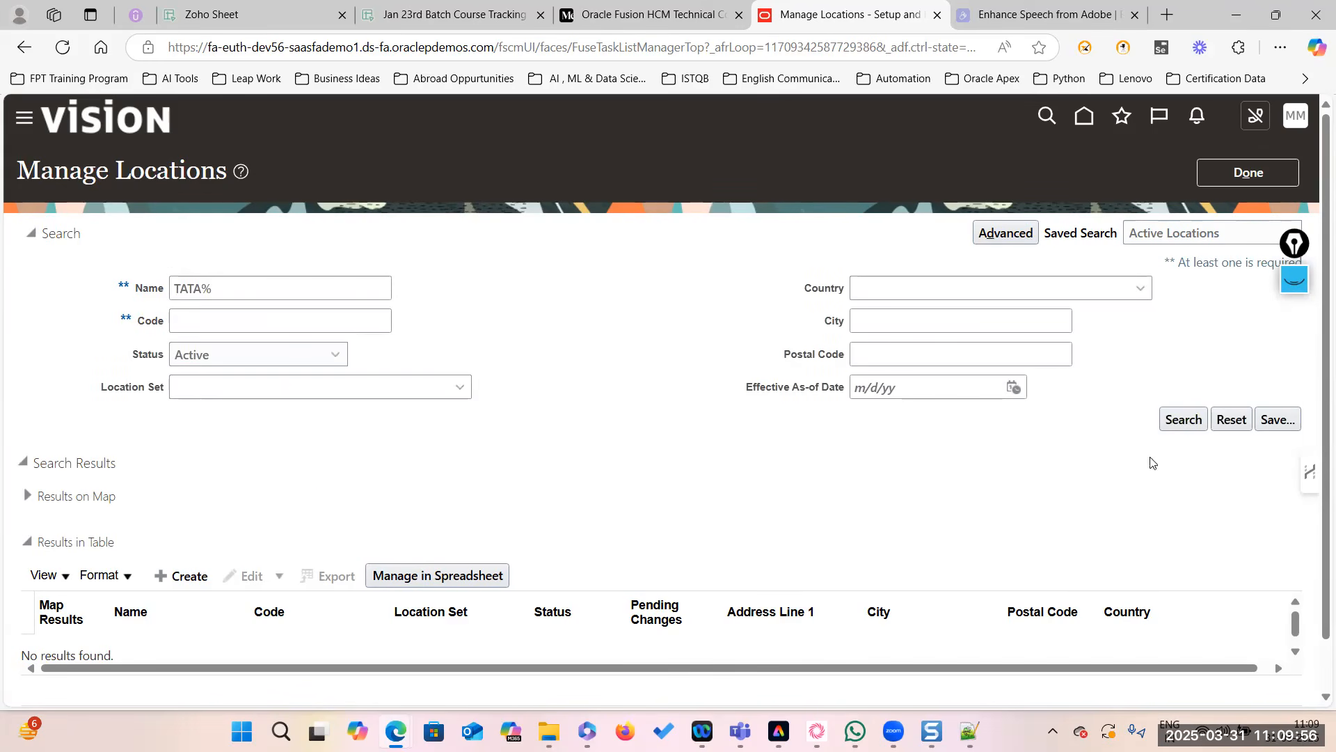
{"action": "left_click", "coordinate": [1184, 419]}
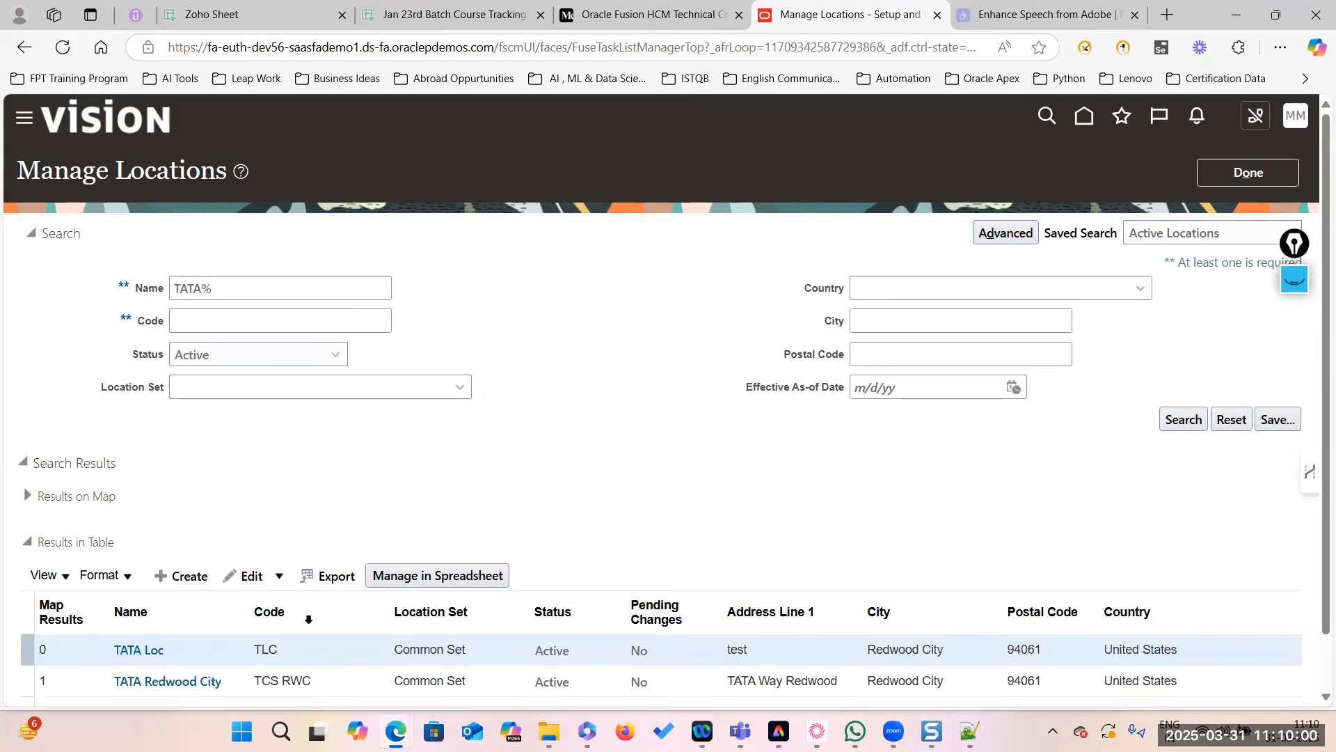
Clear the name criterion and search the active locations for the code Broomfield, copied from the last record in Location.dat.
{"action": "scroll", "coordinate": [299, 630], "scroll_direction": "down", "scroll_amount": 1}
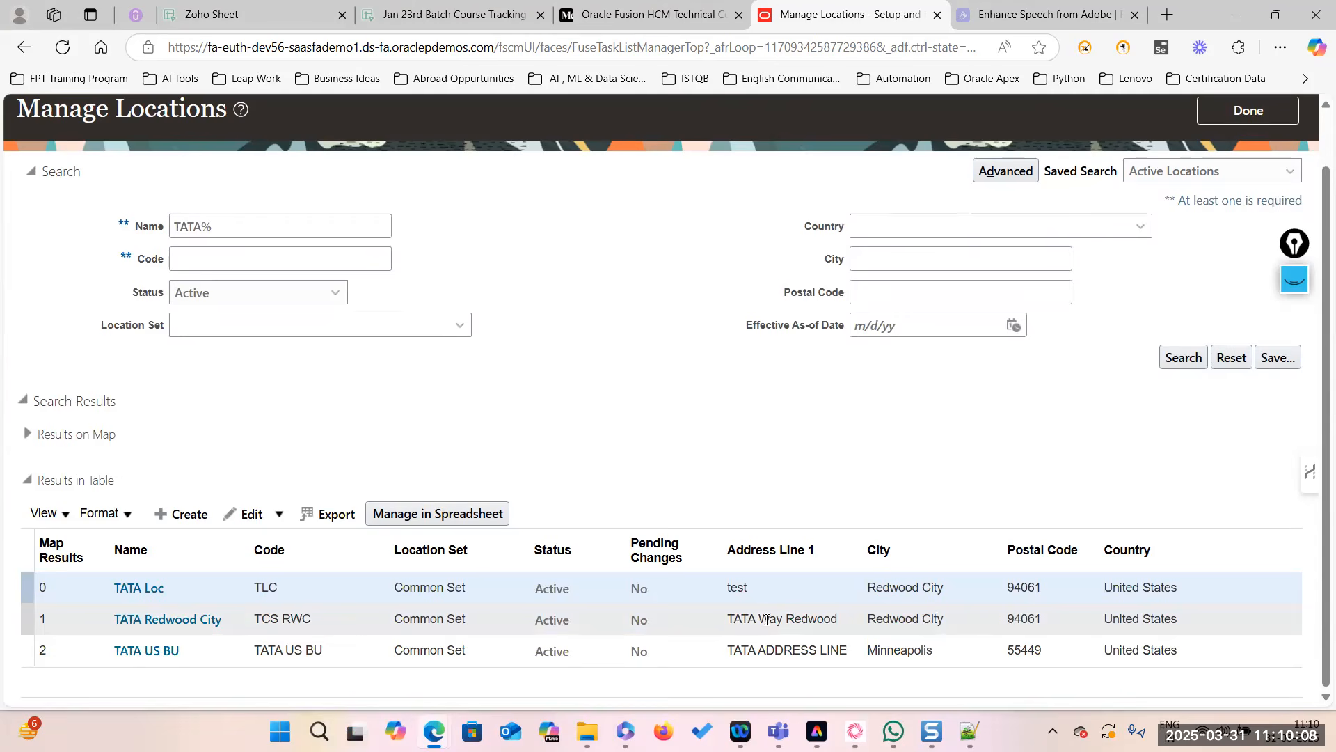
{"action": "triple_click", "coordinate": [292, 619]}
{"action": "left_click", "coordinate": [223, 230]}
{"action": "key", "text": "ctrl+a"}
{"action": "key", "text": "BackSpace"}
{"action": "key", "text": "alt+Tab"}
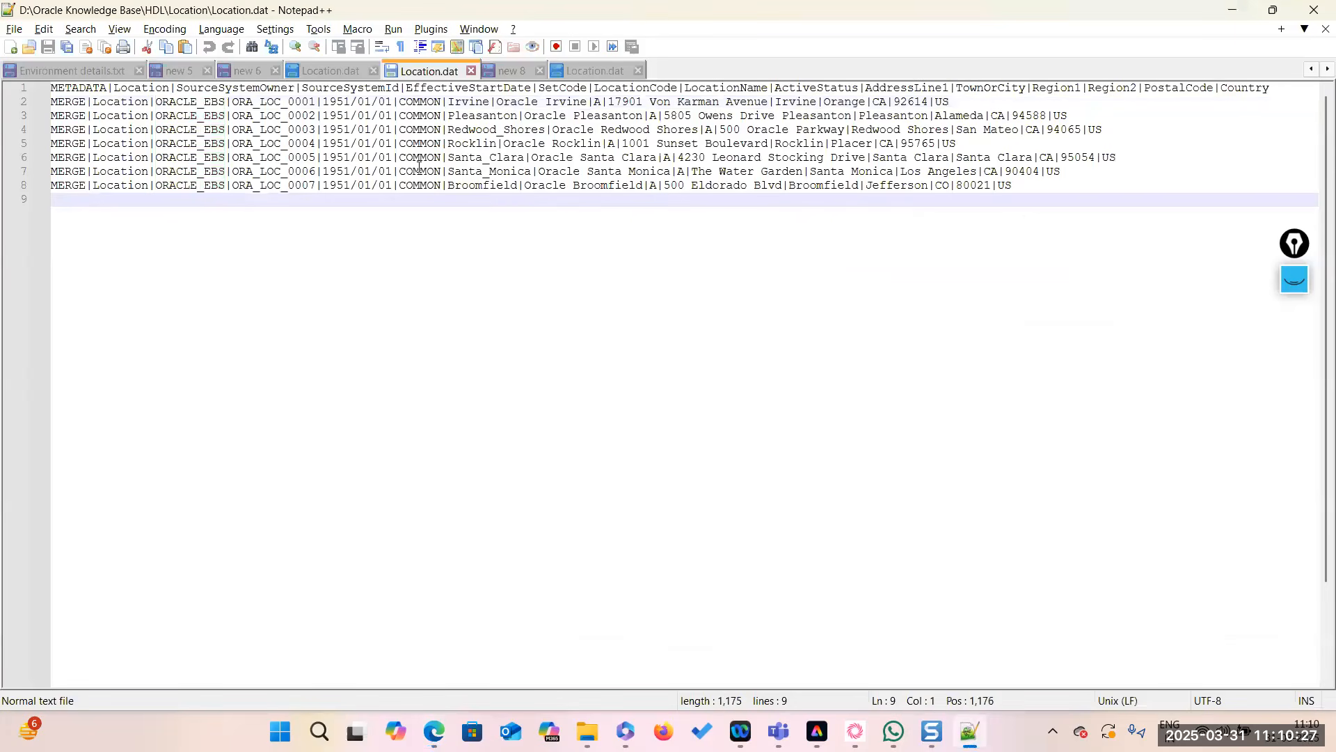
{"action": "double_click", "coordinate": [465, 186]}
{"action": "key", "text": "ctrl+c"}
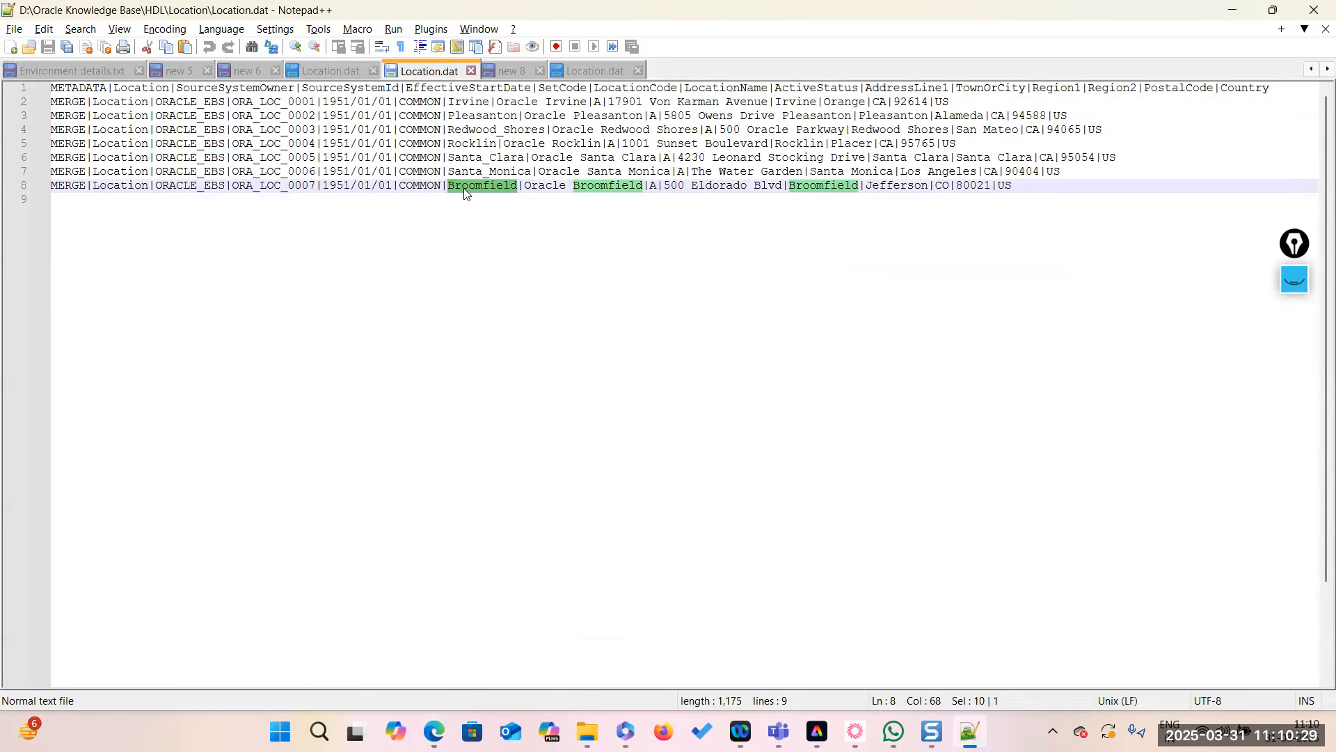
{"action": "key", "text": "alt+Tab"}
{"action": "left_click", "coordinate": [225, 257]}
{"action": "key", "text": "ctrl+v"}
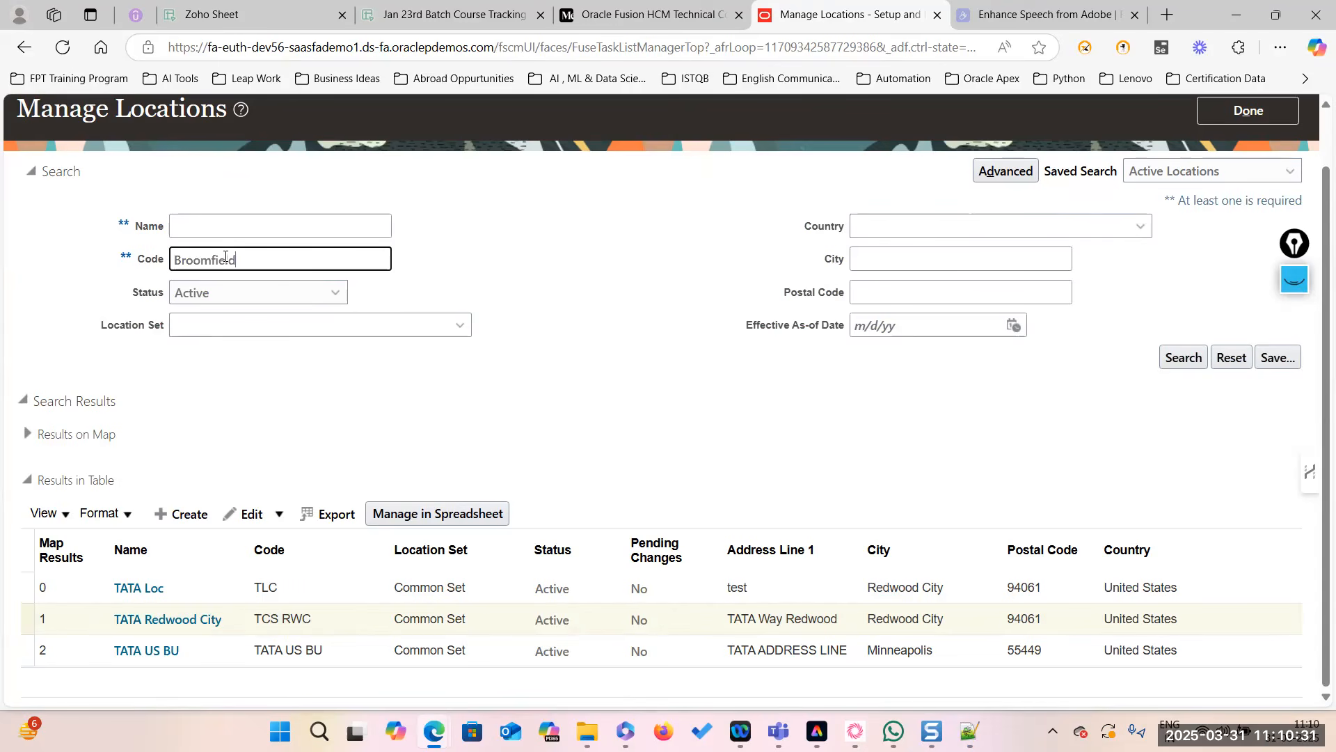
{"action": "left_click", "coordinate": [1183, 357]}
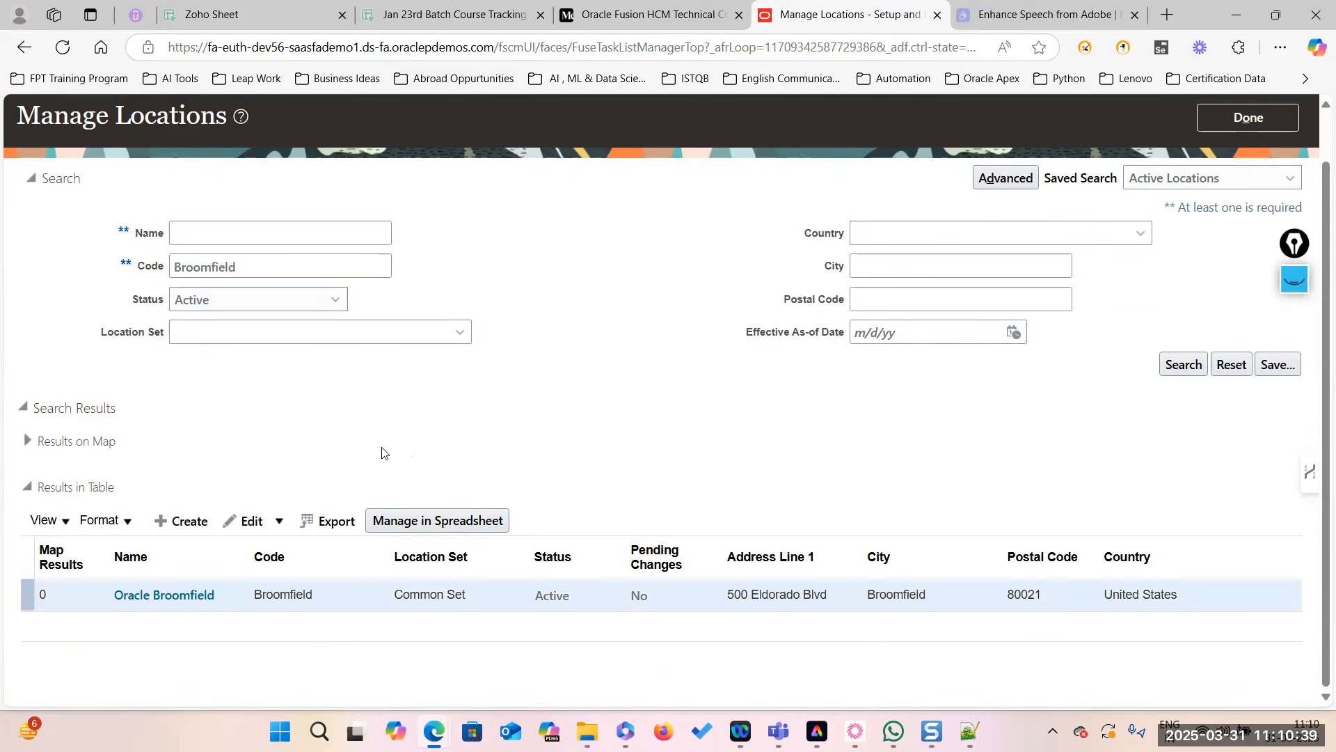
Search the active locations for the code Santa_Monica, taken from the ORA_LOC_0006 record in Location.dat.
{"action": "left_click", "coordinate": [944, 652]}
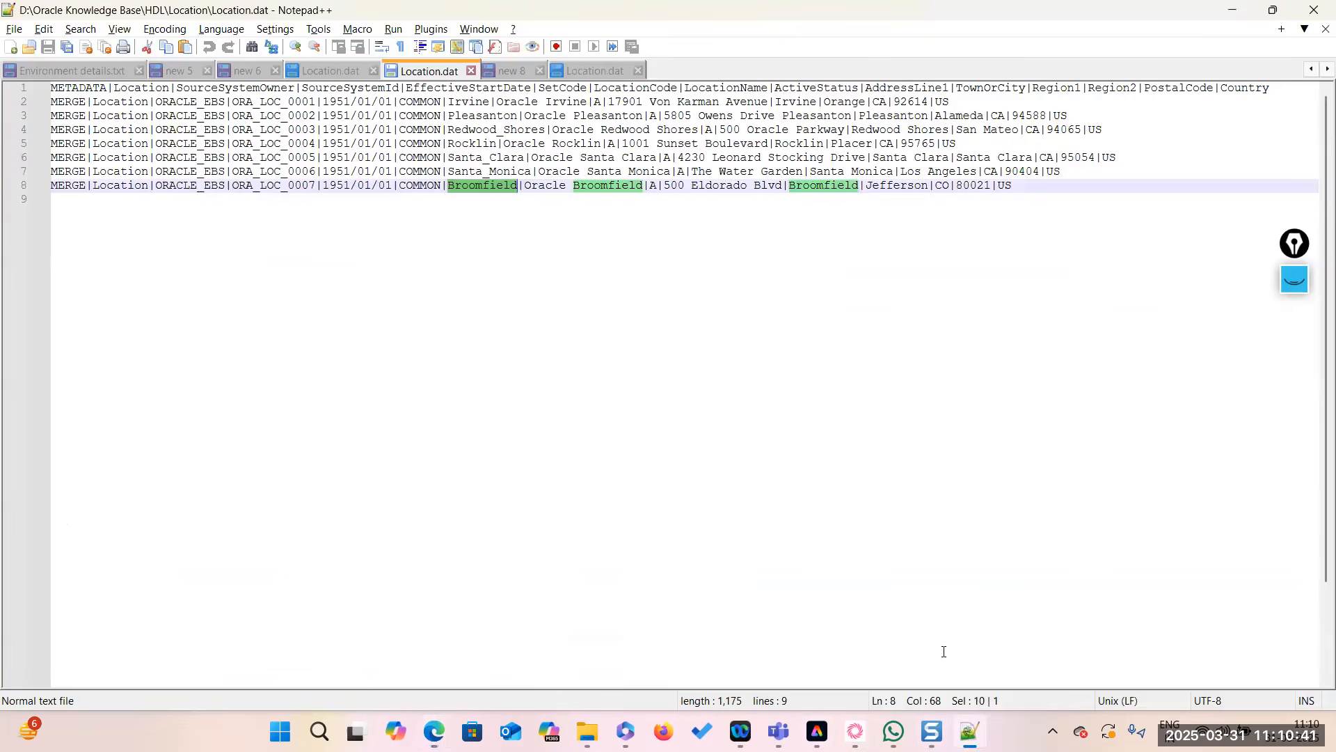
{"action": "key", "text": "alt+Tab"}
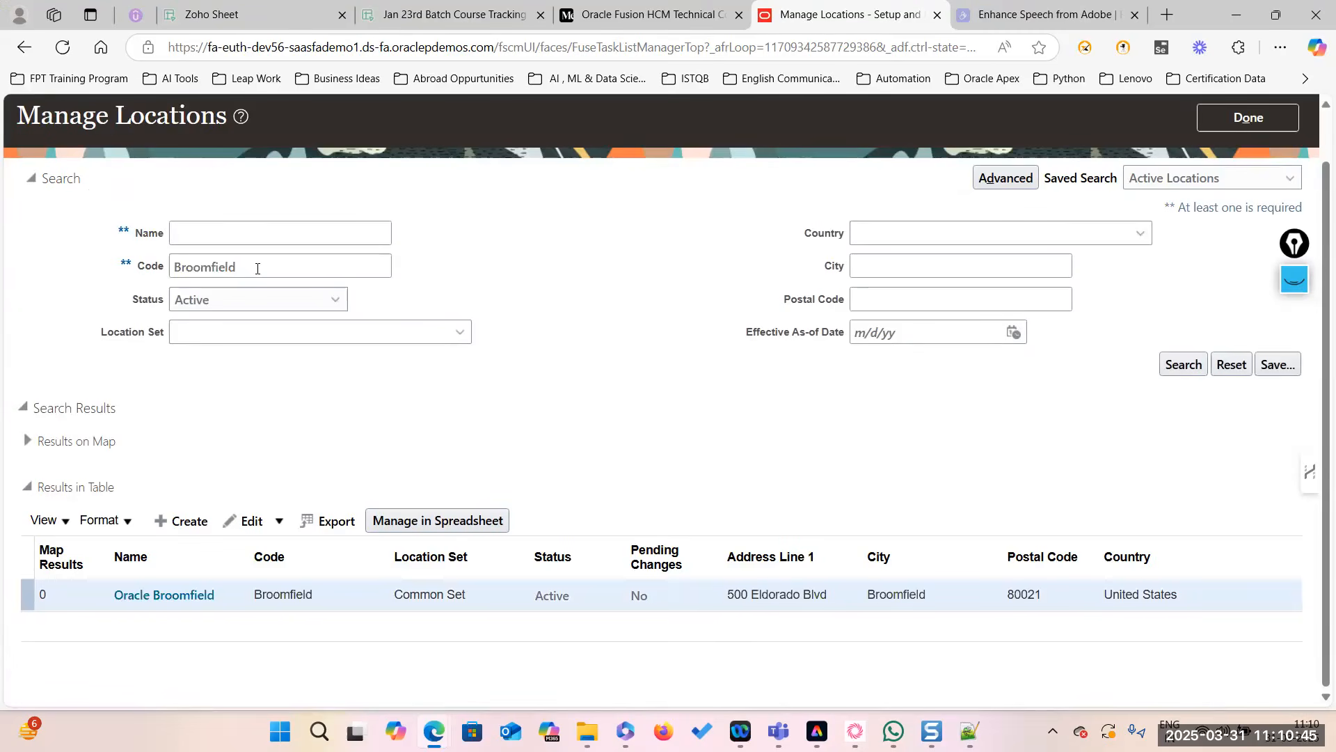
{"action": "double_click", "coordinate": [256, 269]}
{"action": "type", "text": "Santa_Monica"}
{"action": "key", "text": "Return"}
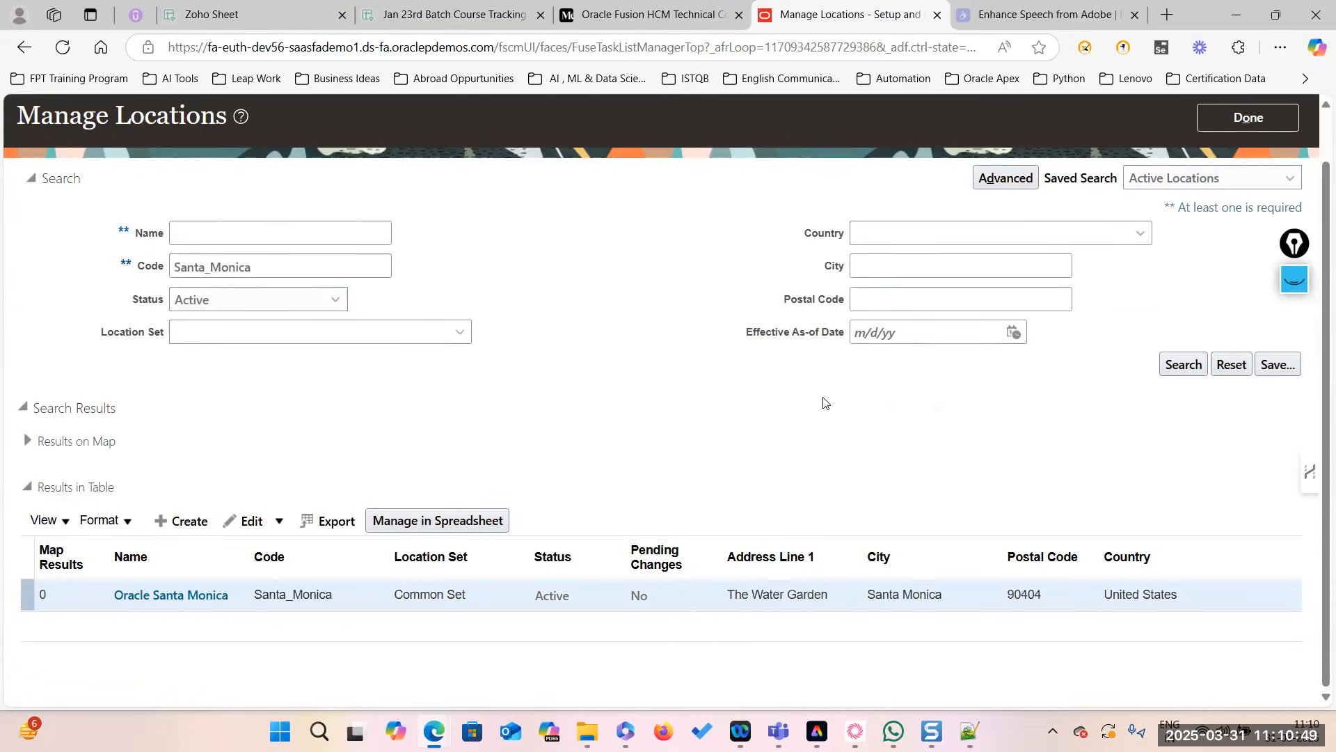
Copy the location code Santa_Clara from Location.dat and search the active locations for it in Manage Locations.
{"action": "key", "text": "alt+Tab"}
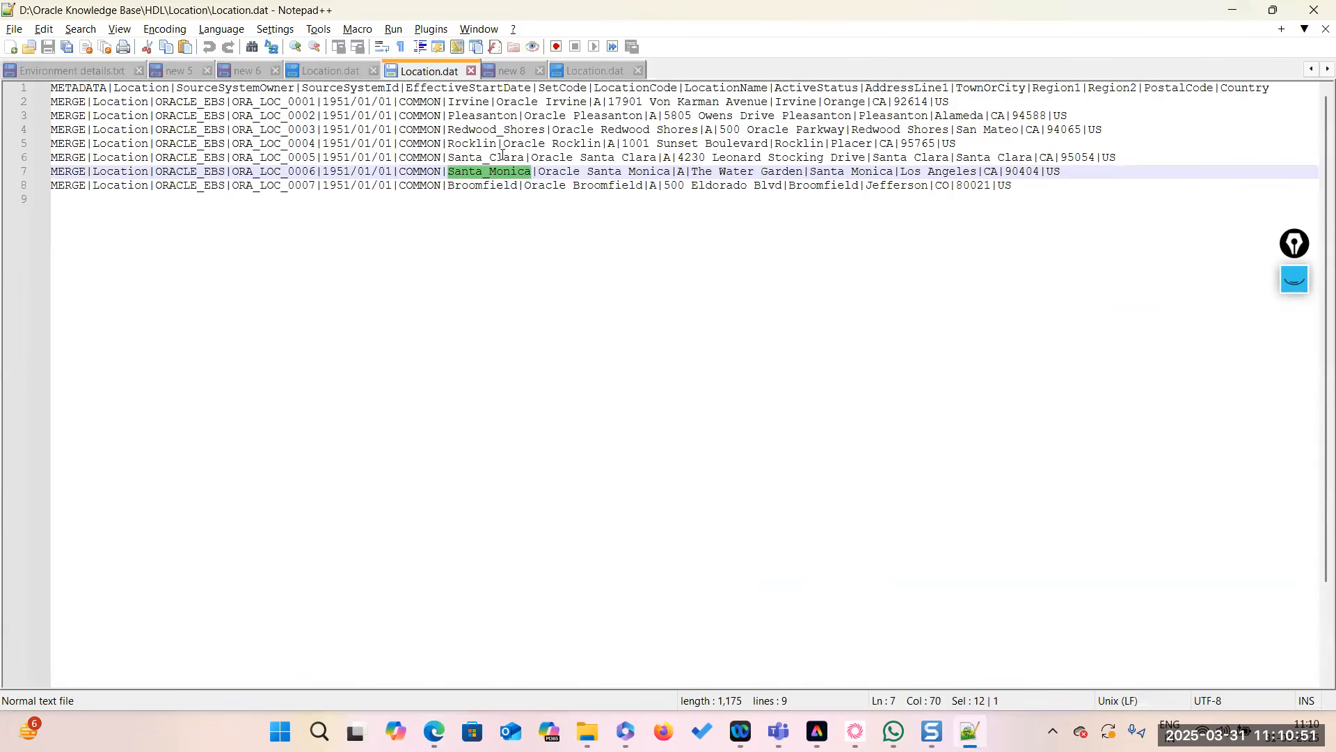
{"action": "left_click", "coordinate": [503, 154]}
{"action": "double_click", "coordinate": [489, 158]}
{"action": "key", "text": "ctrl+c"}
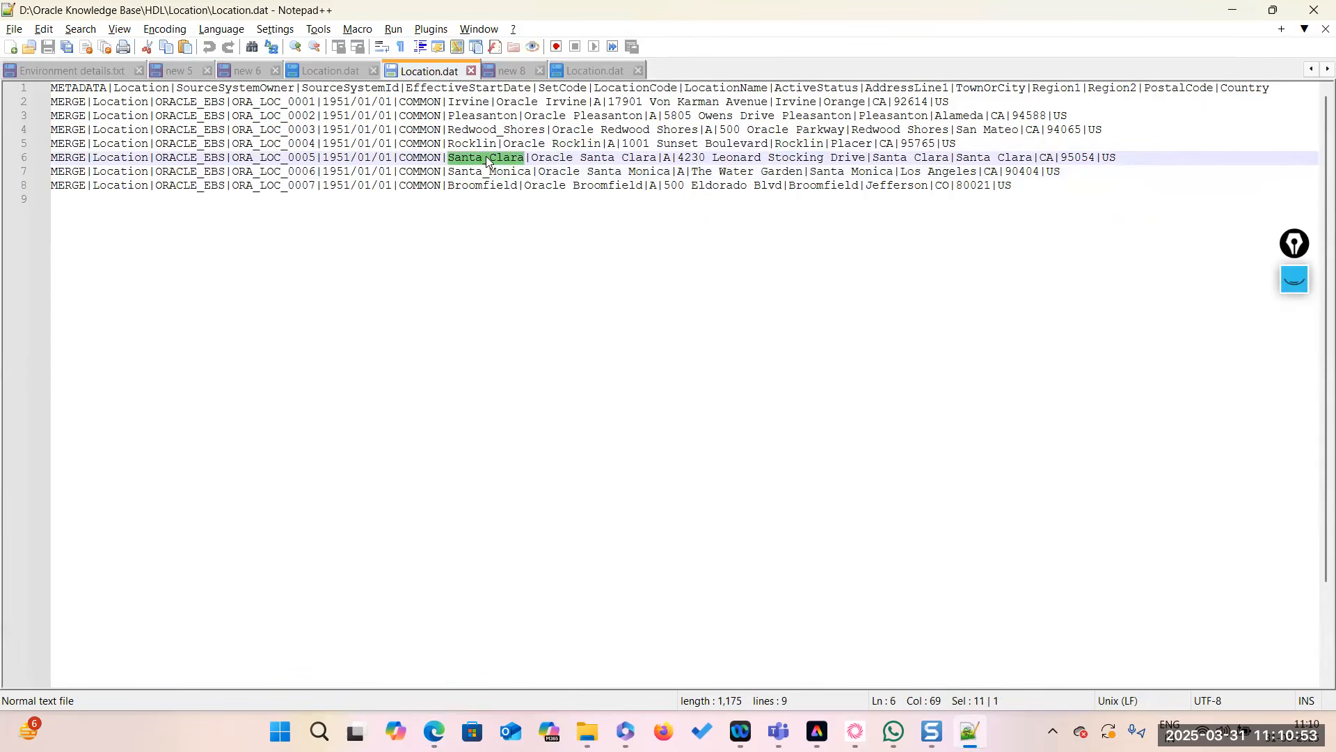
{"action": "key", "text": "alt+Tab"}
{"action": "double_click", "coordinate": [259, 266]}
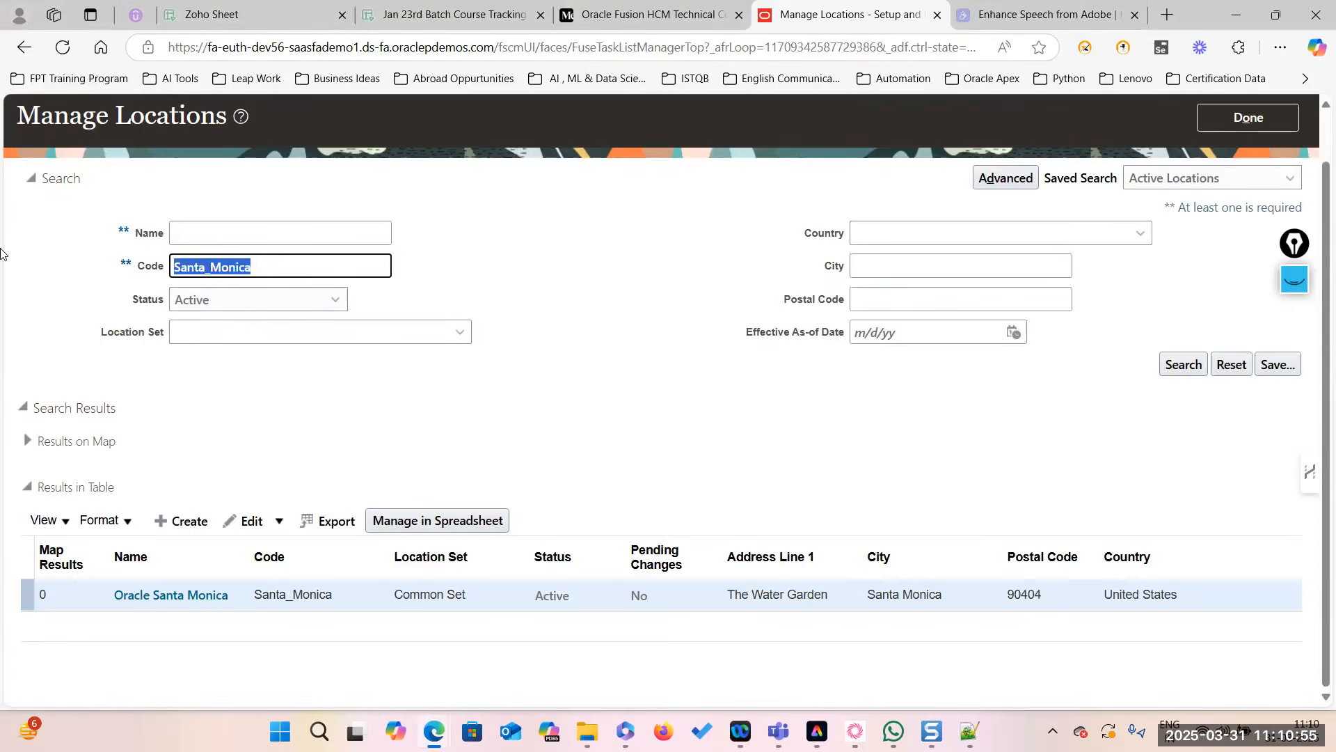
{"action": "key", "text": "ctrl+v"}
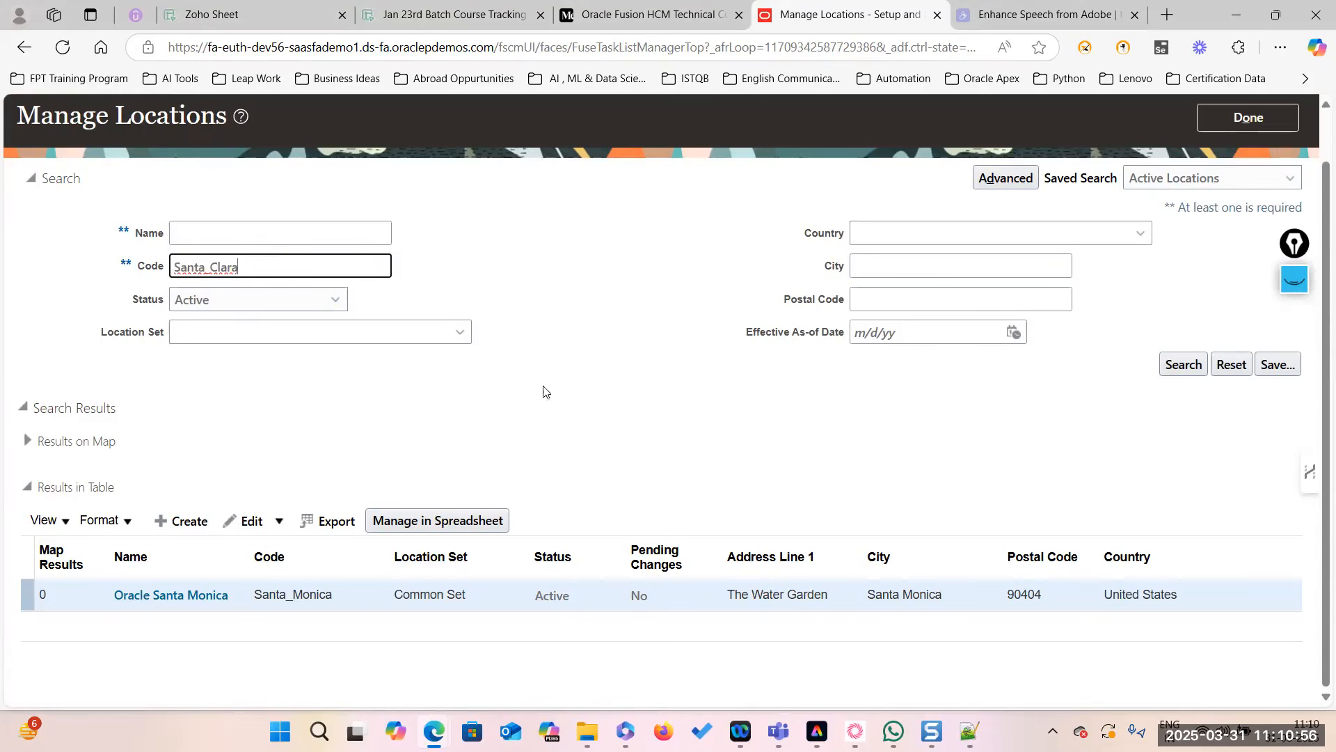
{"action": "left_click", "coordinate": [1187, 369]}
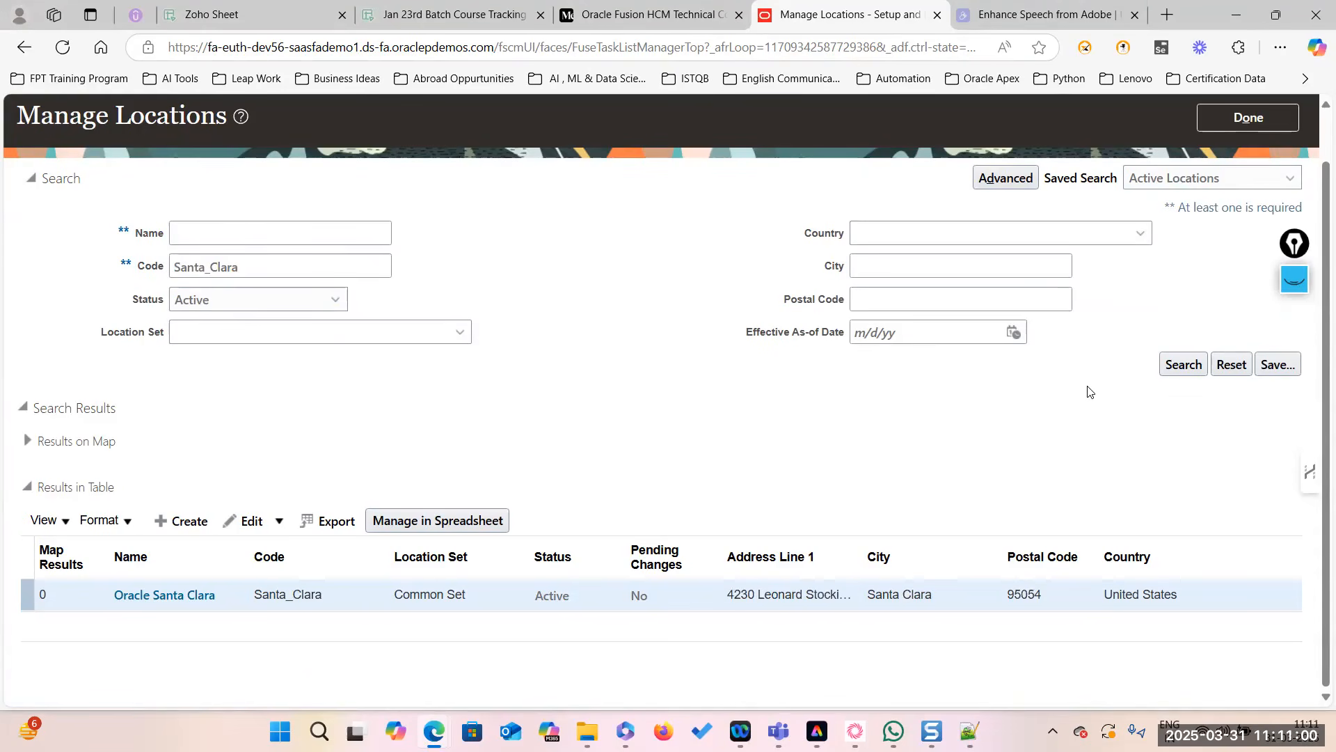
Copy the location code Rocklin from Location.dat and search the active locations for it in Manage Locations.
{"action": "key", "text": "alt+Tab"}
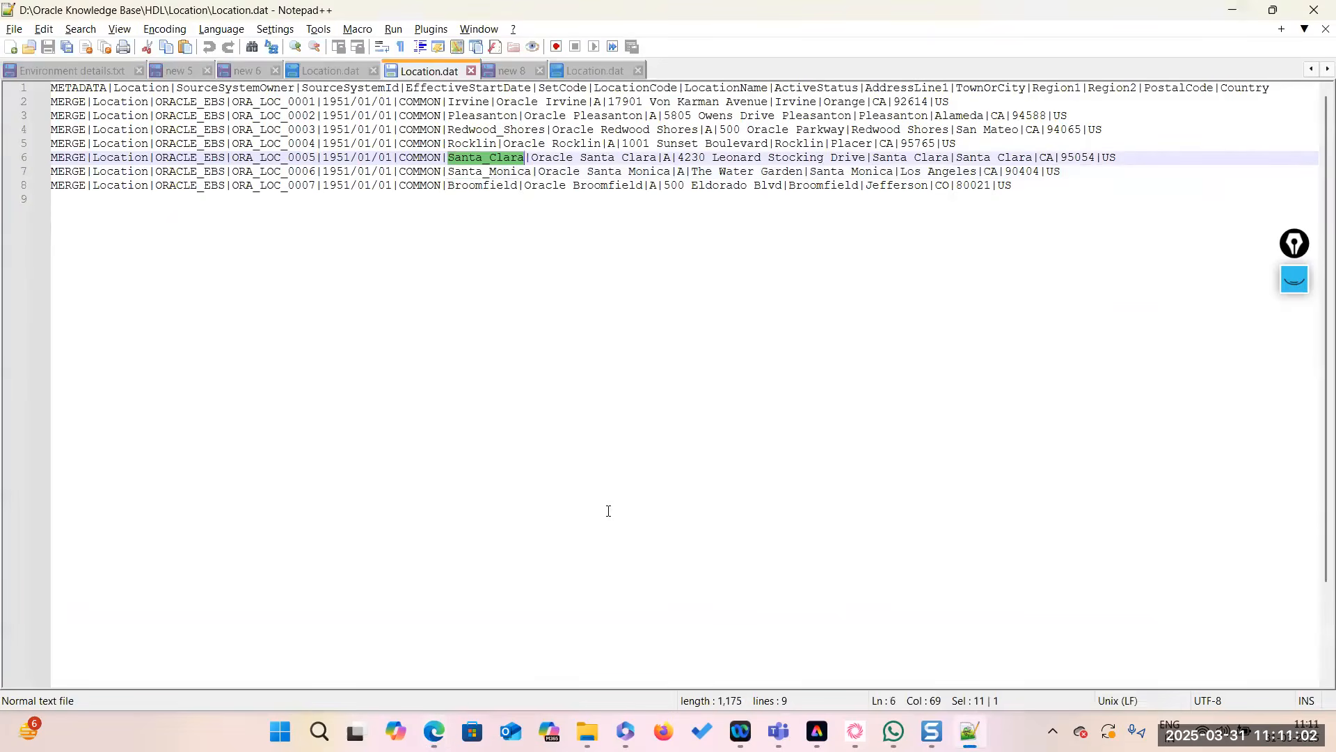
{"action": "double_click", "coordinate": [480, 145]}
{"action": "key", "text": "ctrl+c"}
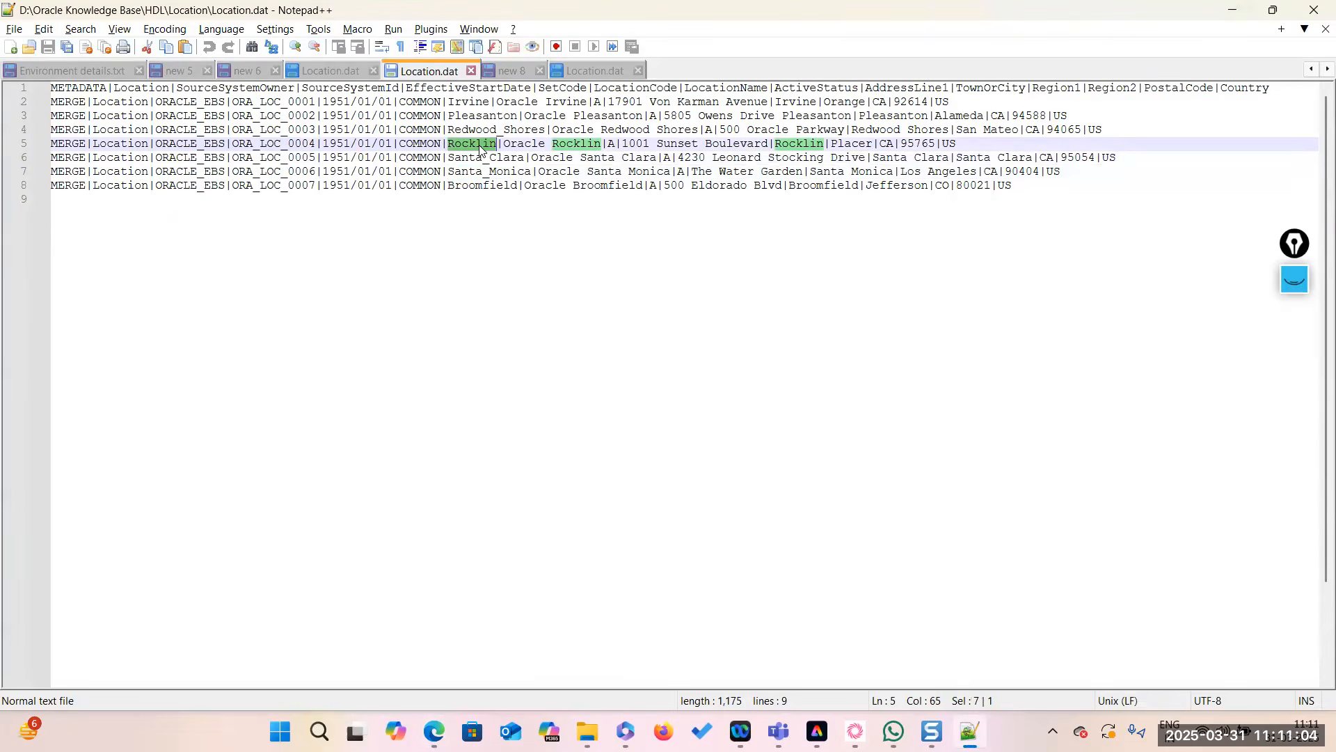
{"action": "key", "text": "alt+Tab"}
{"action": "left_click", "coordinate": [245, 268]}
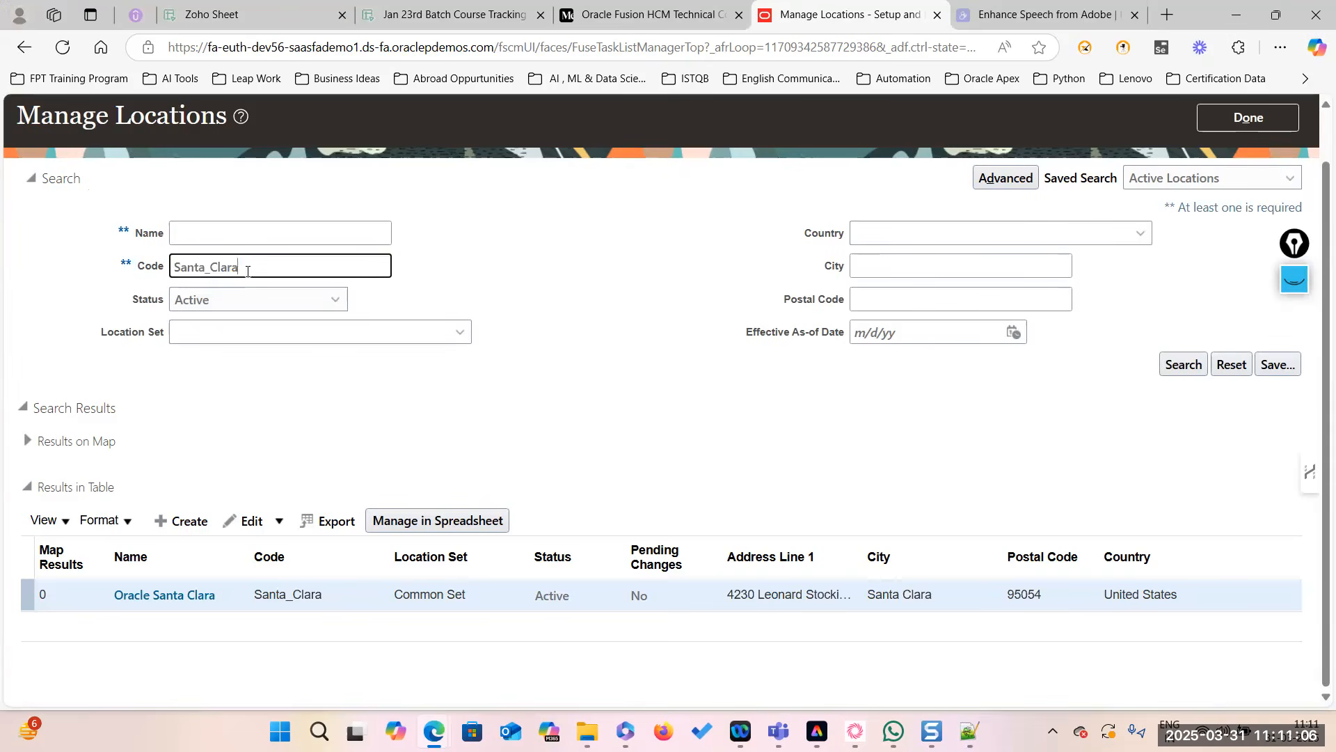
{"action": "left_click_drag", "start_coordinate": [245, 268], "coordinate": [116, 258]}
{"action": "key", "text": "ctrl+v"}
{"action": "left_click", "coordinate": [1183, 365]}
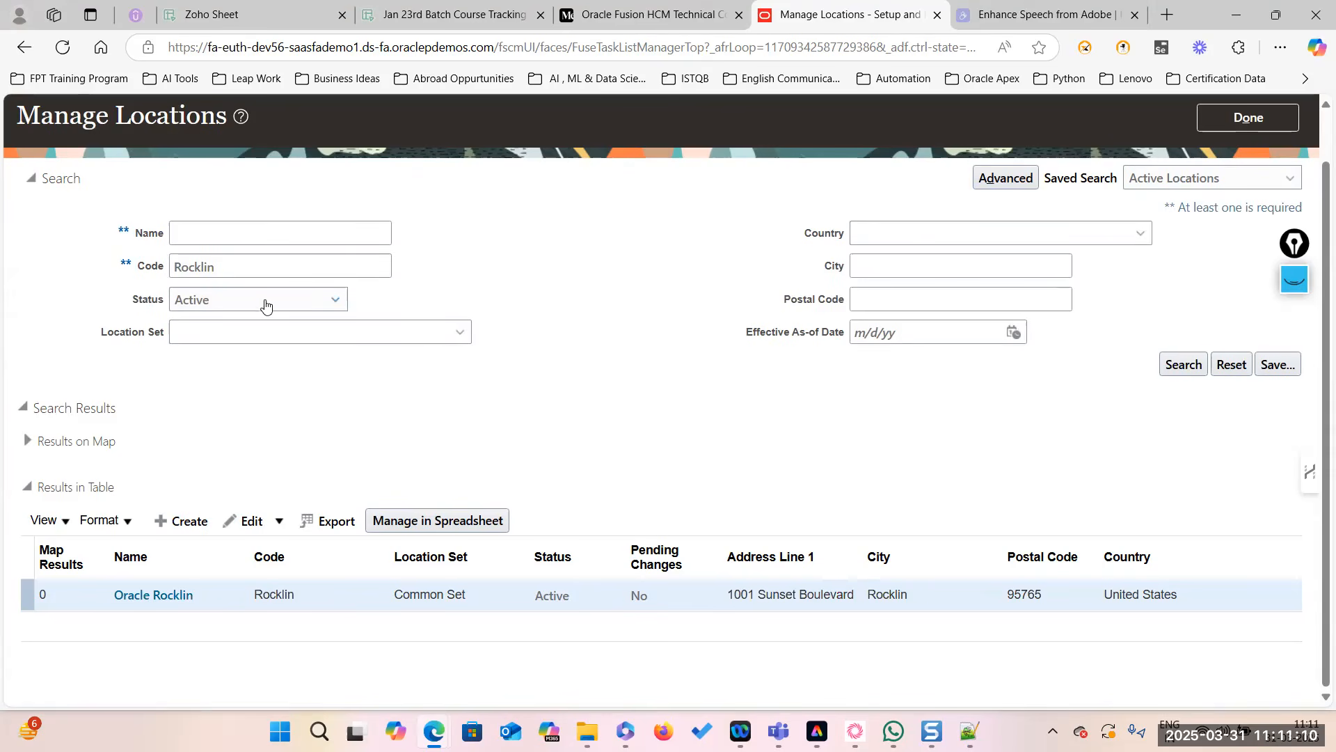
Copy the location code Redwood_Shores from Location.dat and search the active locations for it in Manage Locations.
{"action": "key", "text": "alt+Tab"}
{"action": "double_click", "coordinate": [474, 130]}
{"action": "key", "text": "ctrl+c"}
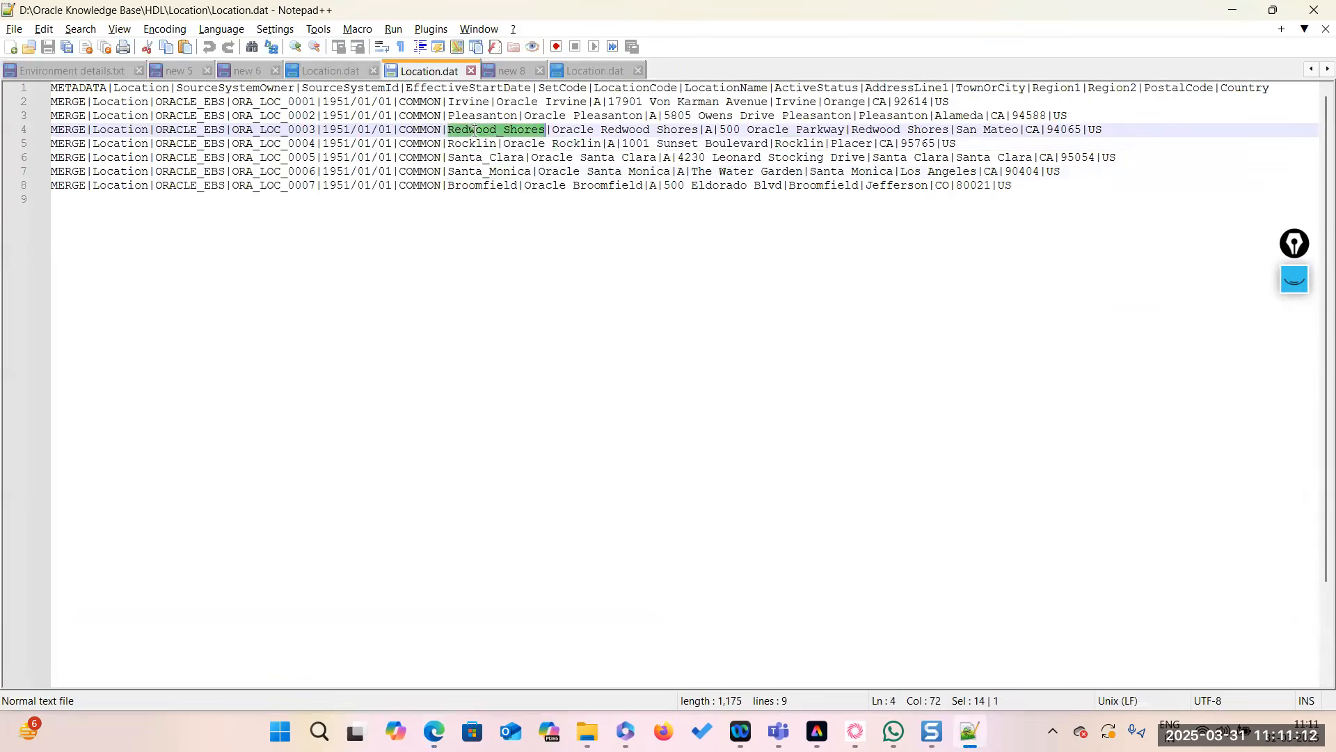
{"action": "key", "text": "alt+Tab"}
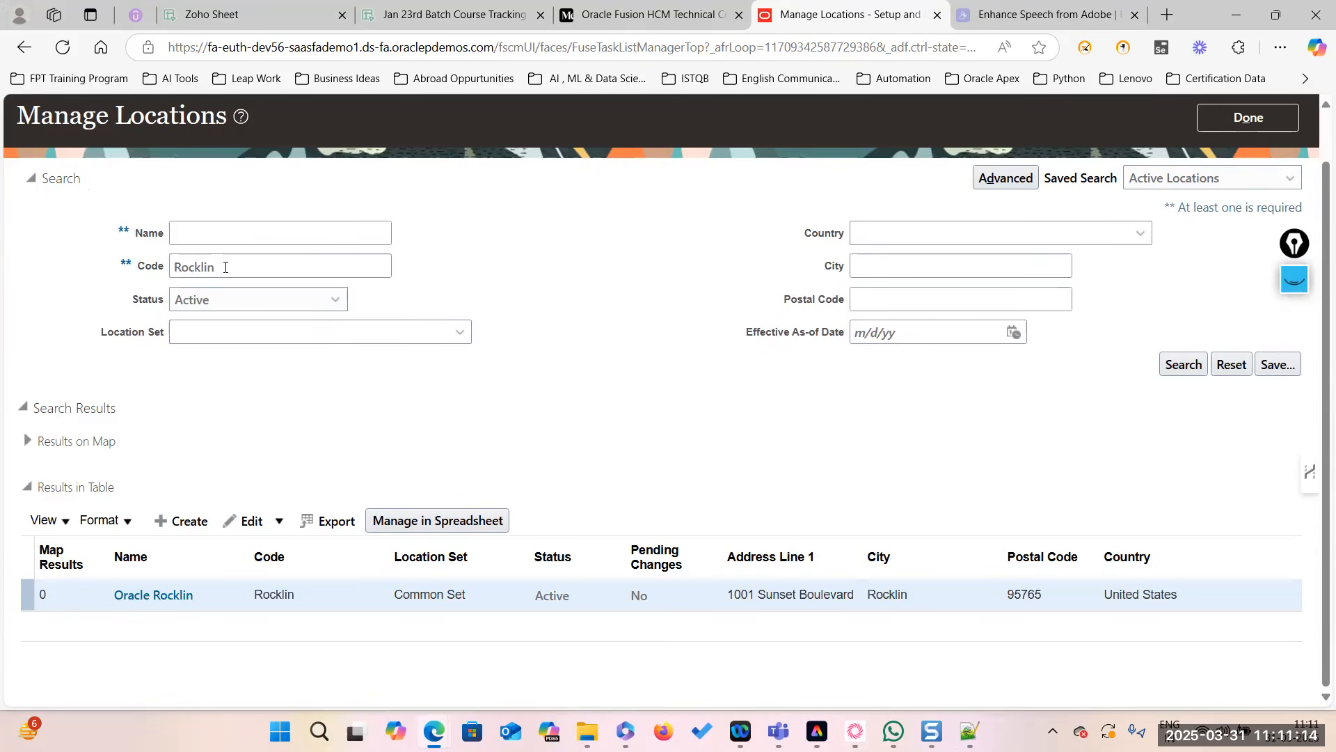
{"action": "double_click", "coordinate": [226, 267]}
{"action": "key", "text": "ctrl+v"}
{"action": "left_click", "coordinate": [1184, 364]}
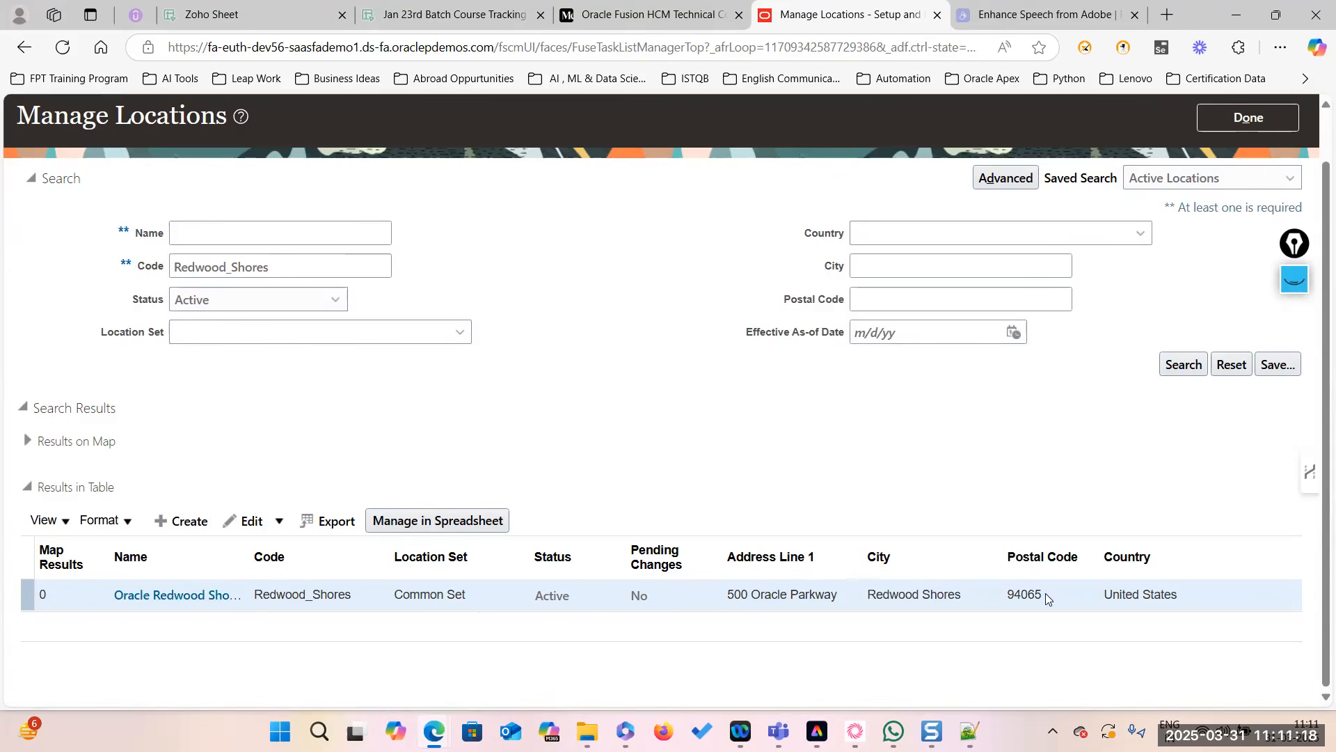
Open the Oracle Redwood Shores location, review its details and main address, and return to the location search.
{"action": "left_click", "coordinate": [181, 595]}
{"action": "scroll", "coordinate": [629, 567], "scroll_direction": "down", "scroll_amount": 5}
{"action": "scroll", "coordinate": [629, 566], "scroll_direction": "up", "scroll_amount": 5}
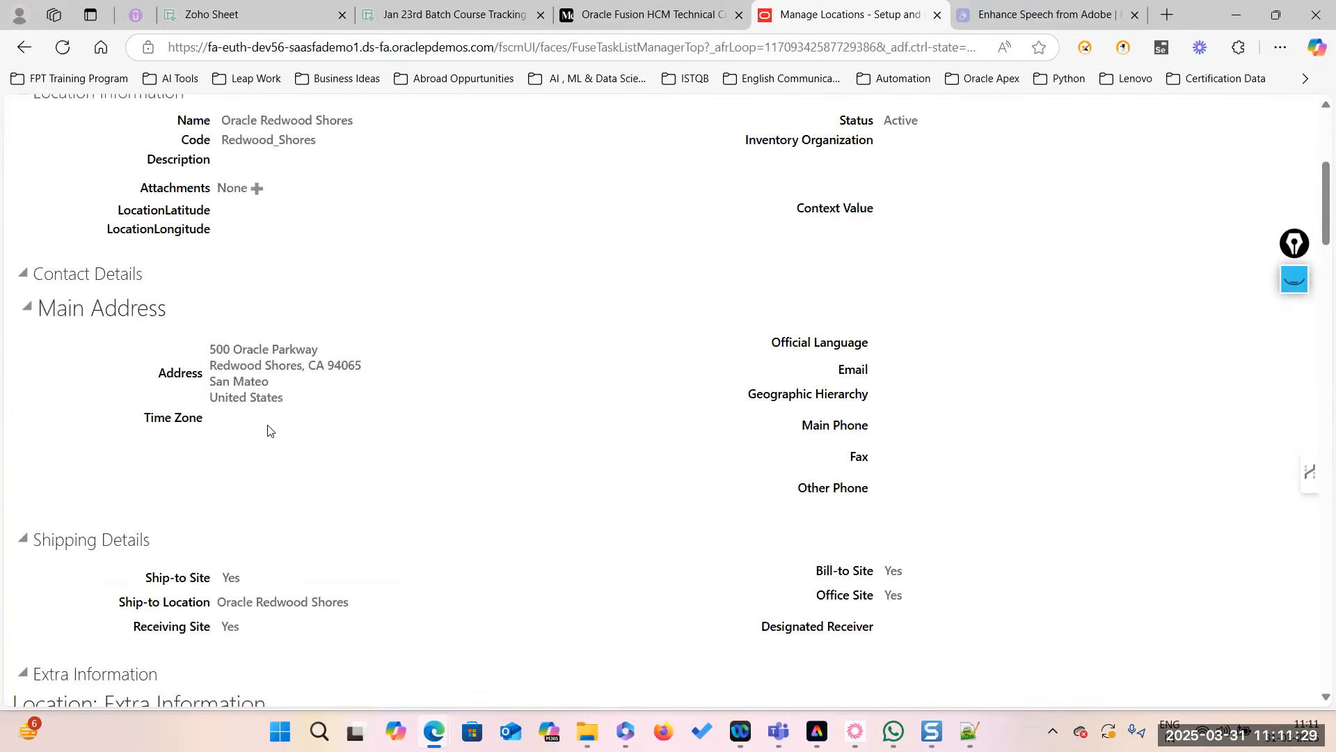
{"action": "left_click_drag", "start_coordinate": [211, 351], "coordinate": [287, 399]}
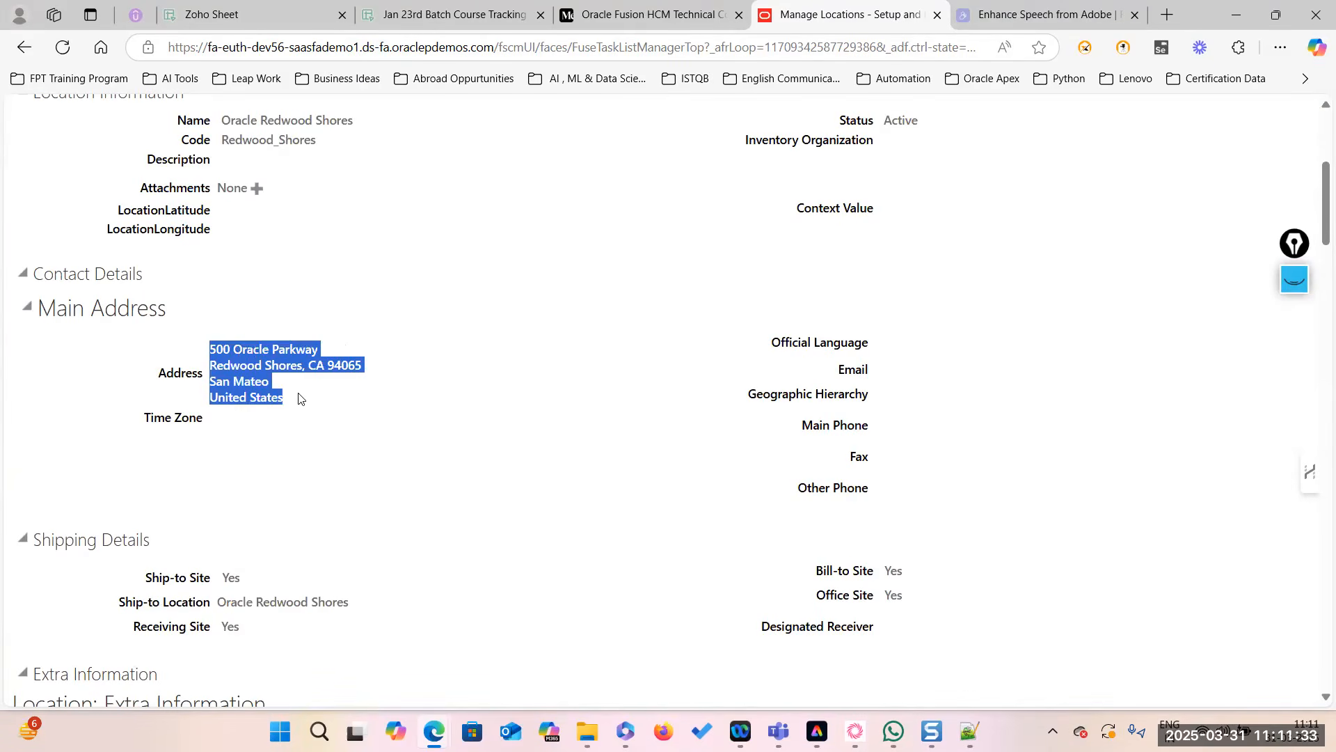
{"action": "left_click", "coordinate": [315, 410]}
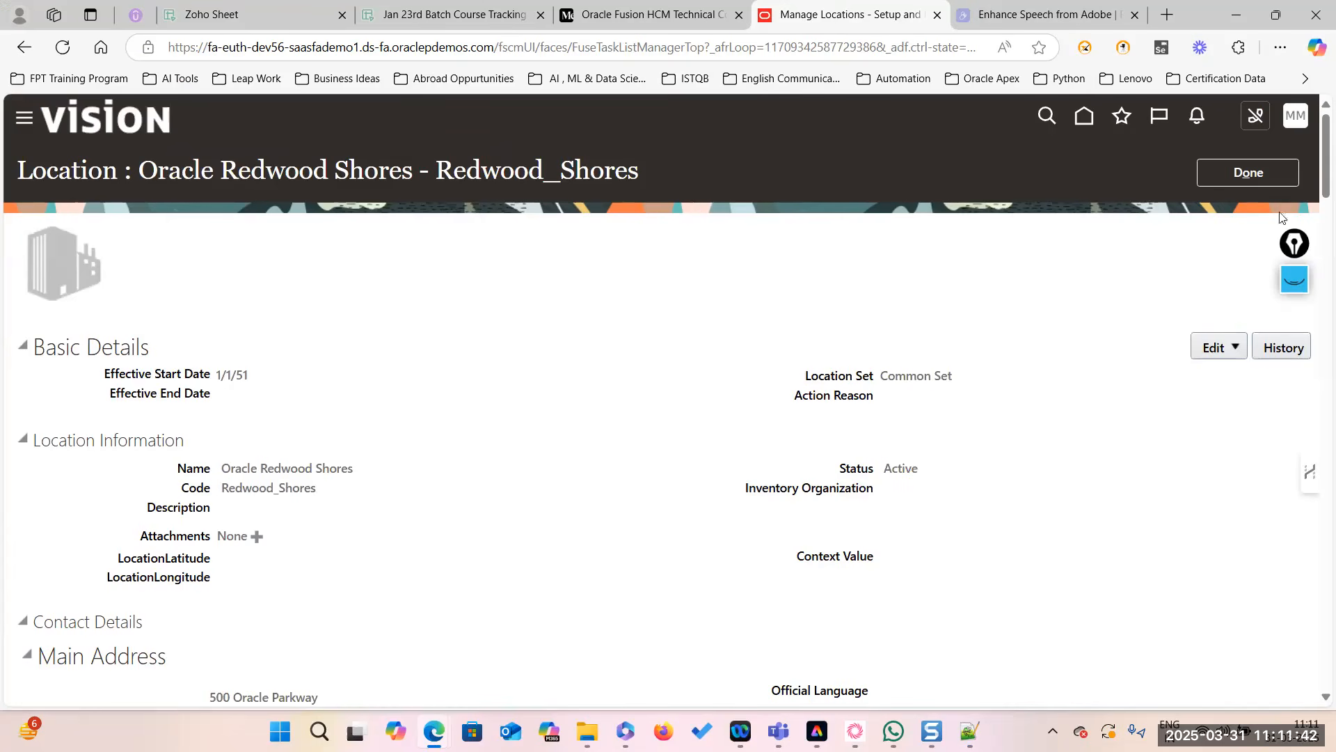
{"action": "left_click", "coordinate": [1251, 177]}
Replace the code criterion with Pleasanton and search the active locations.
{"action": "double_click", "coordinate": [242, 327]}
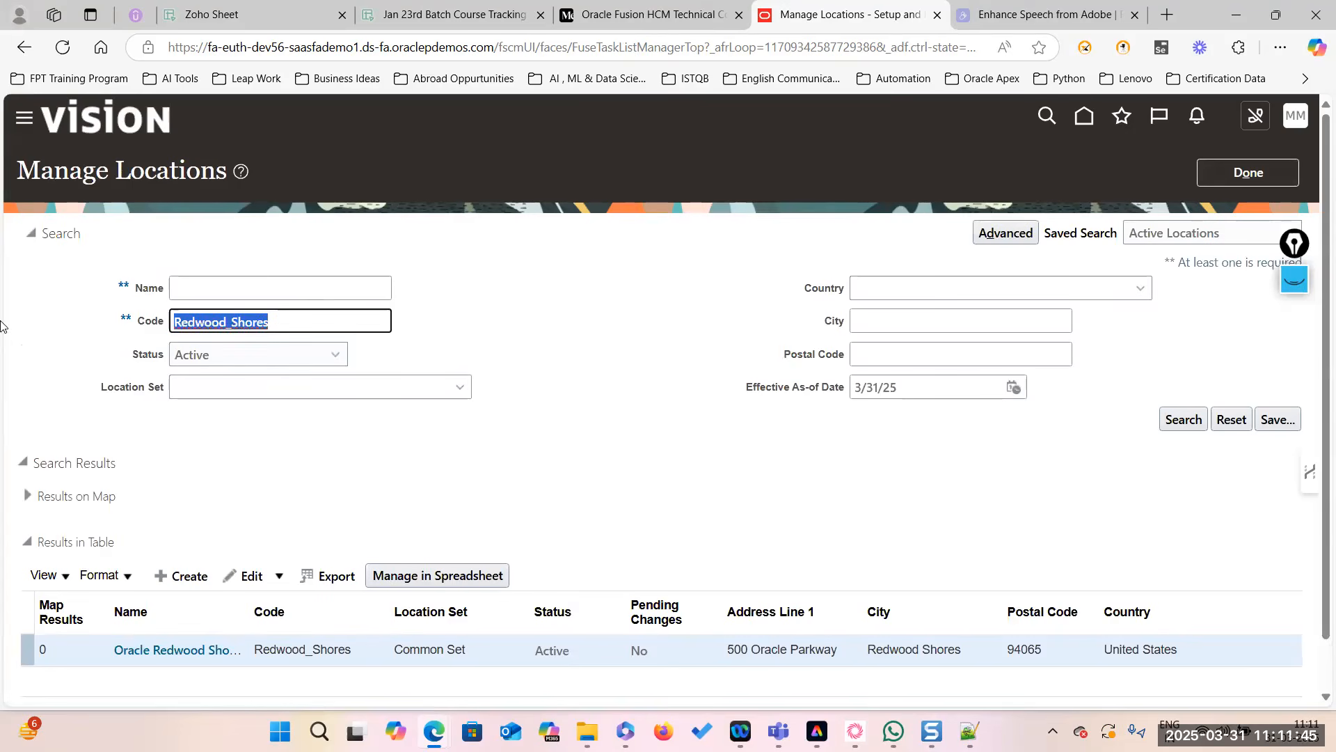
{"action": "type", "text": "Pleasanton"}
{"action": "left_click", "coordinate": [1185, 420]}
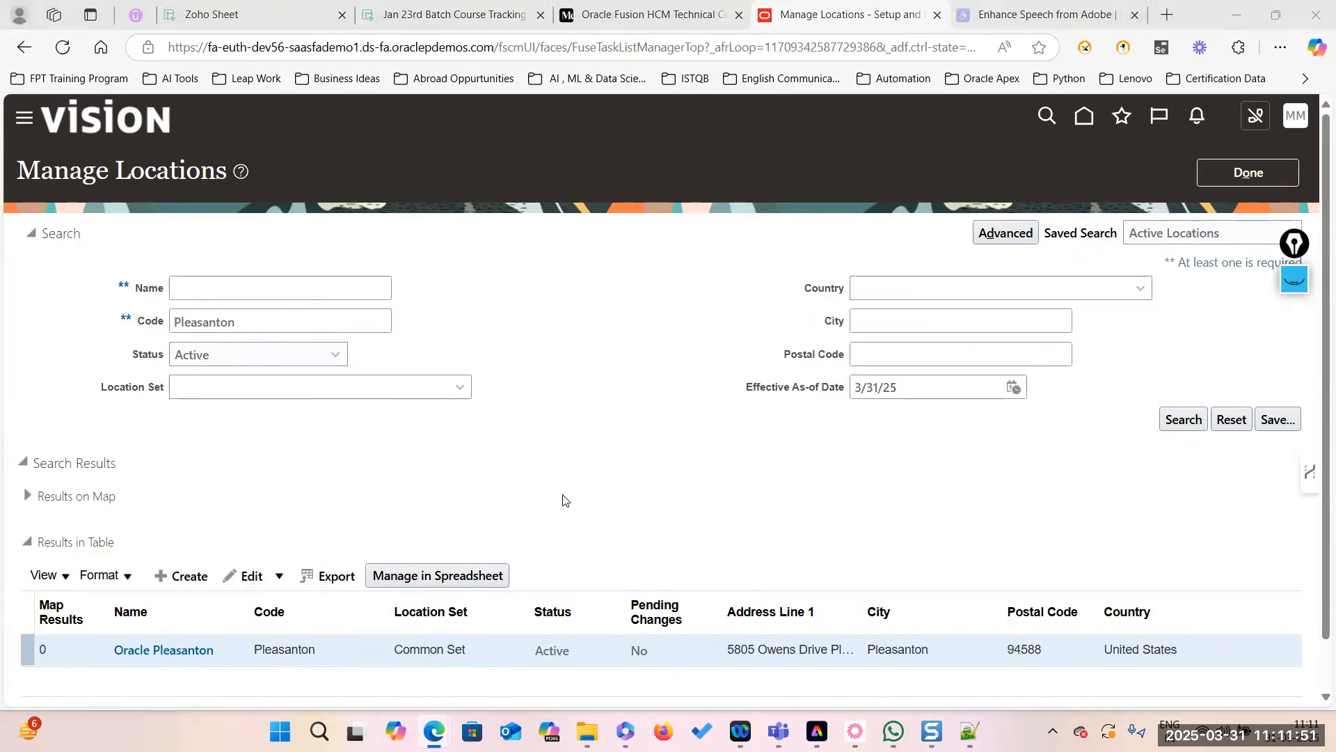
Take the location code Irvine from the first record in Location.dat and search the active locations for it.
{"action": "key", "text": "alt+Tab"}
{"action": "double_click", "coordinate": [469, 103]}
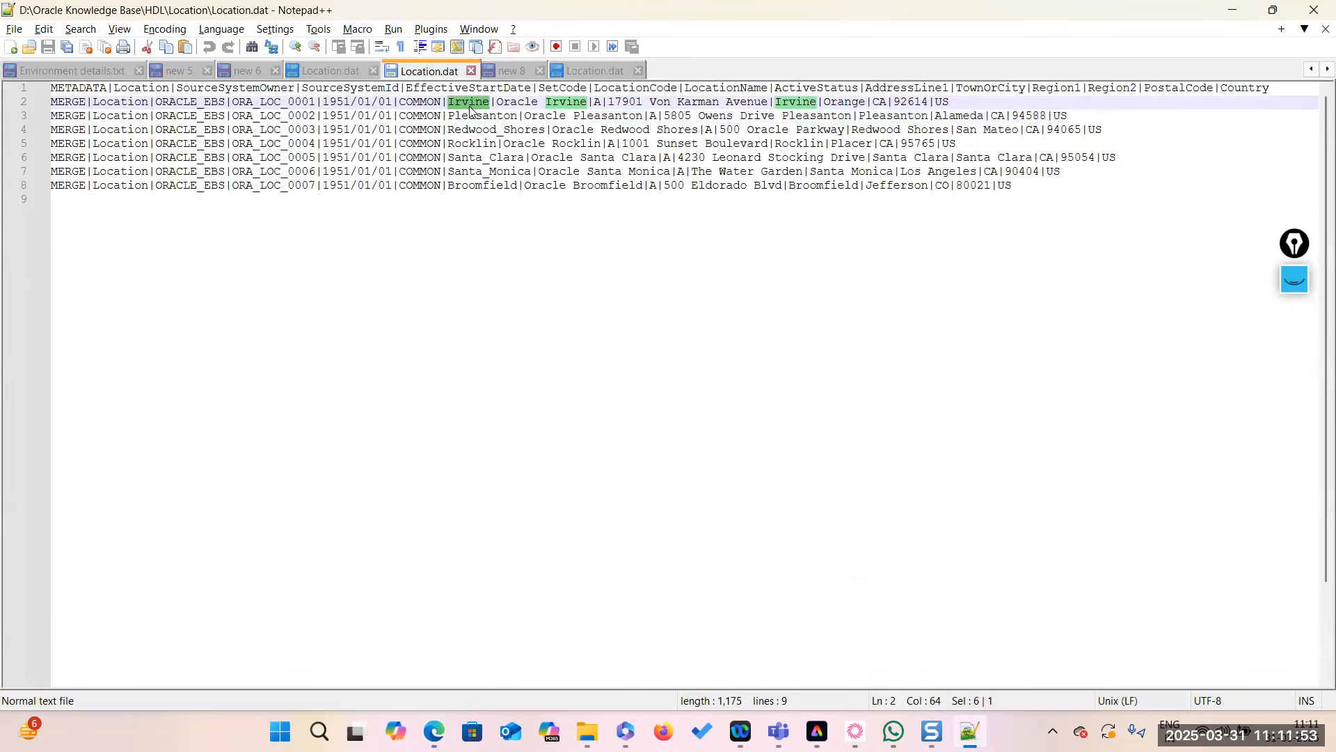
{"action": "key", "text": "alt+Tab"}
{"action": "left_click_drag", "start_coordinate": [240, 321], "coordinate": [147, 324]}
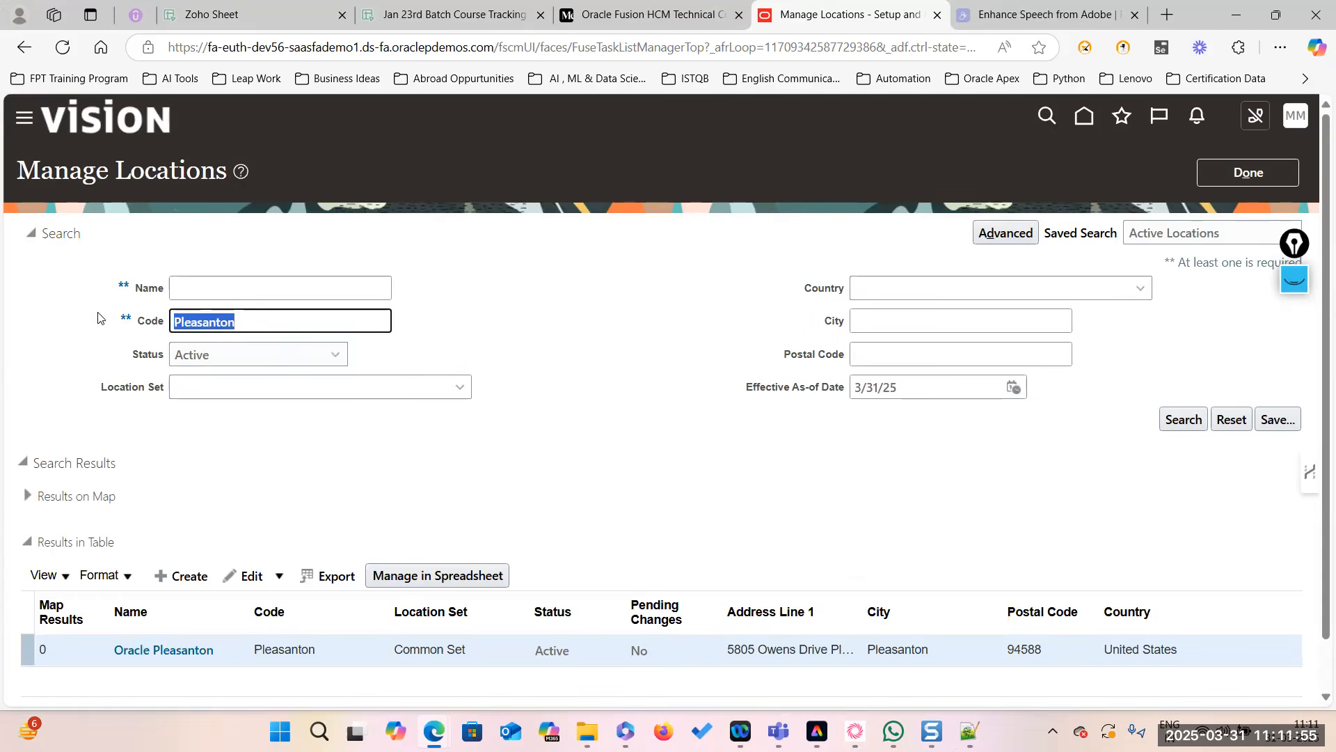
{"action": "type", "text": "Irvine"}
{"action": "left_click", "coordinate": [1183, 419]}
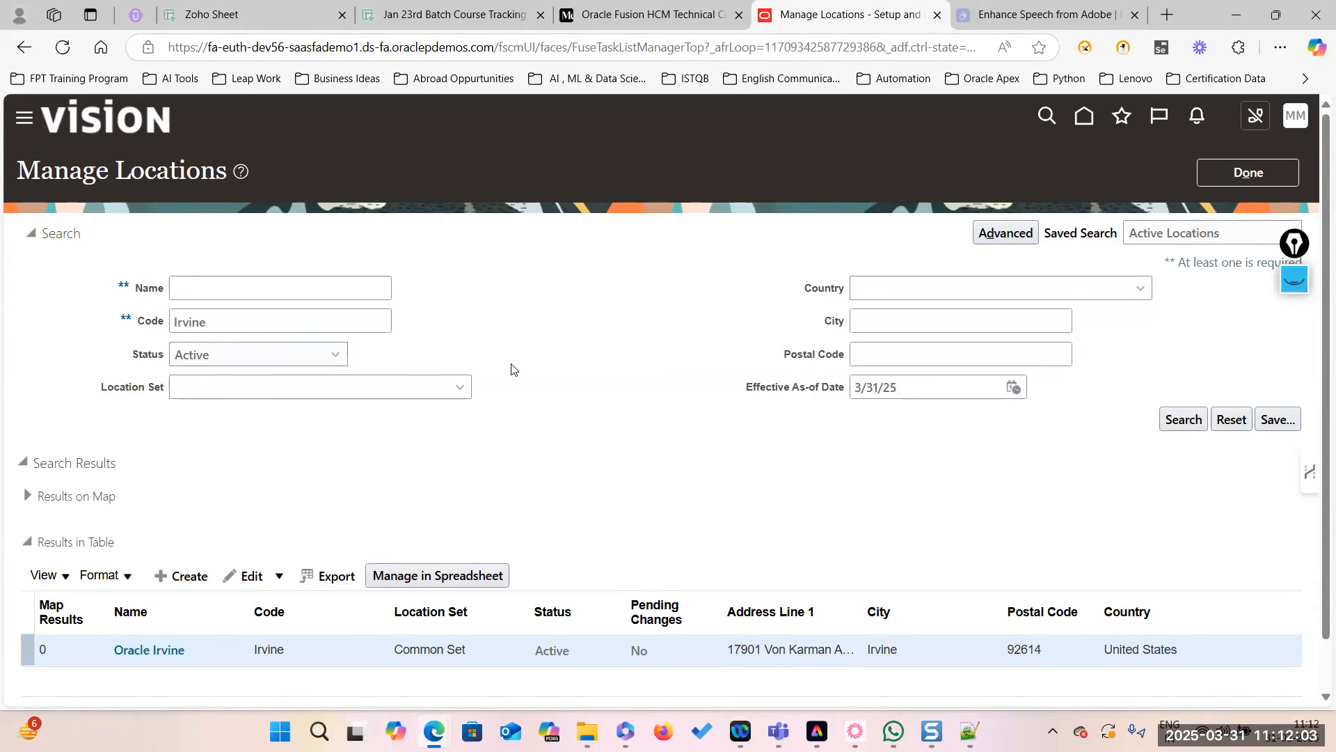
Close the locations page, search the setup tasks for "Manage Department" and open the Manage Departments task.
{"action": "left_click", "coordinate": [1237, 177]}
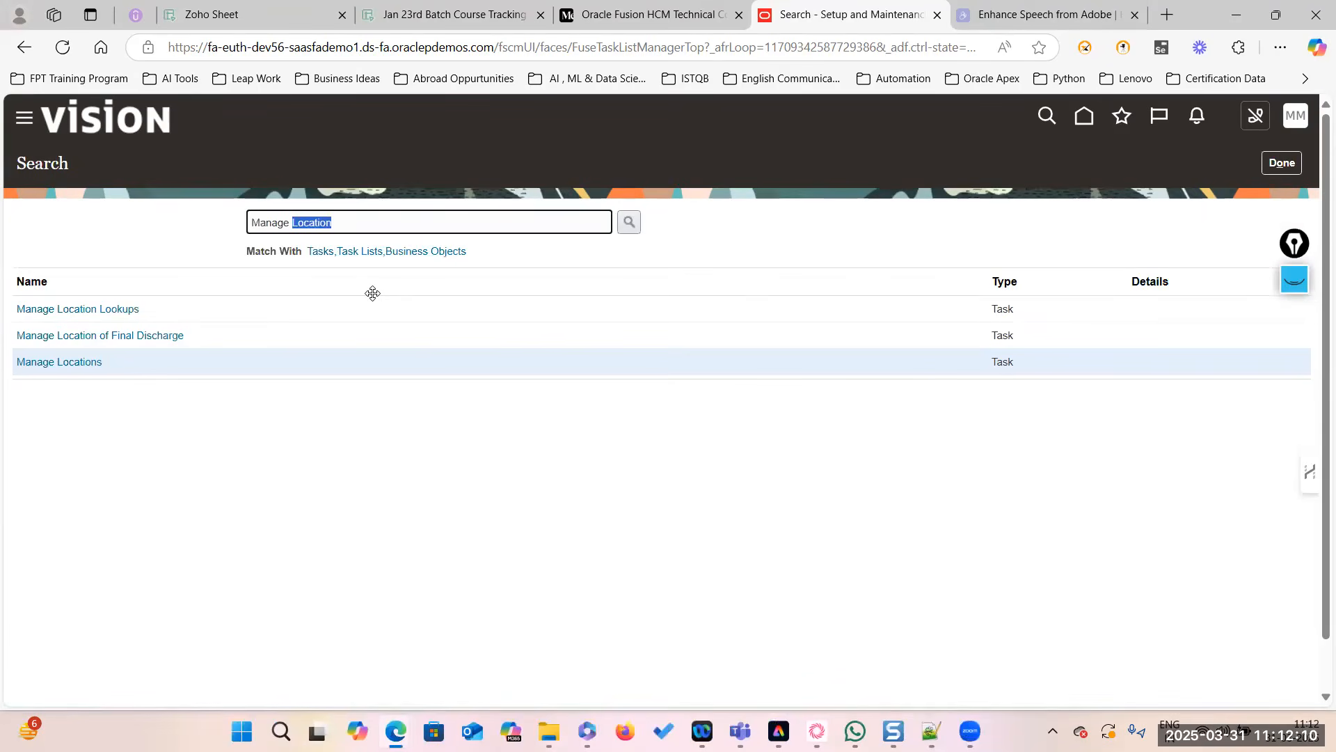
{"action": "key", "text": "BackSpace"}
{"action": "type", "text": "Department"}
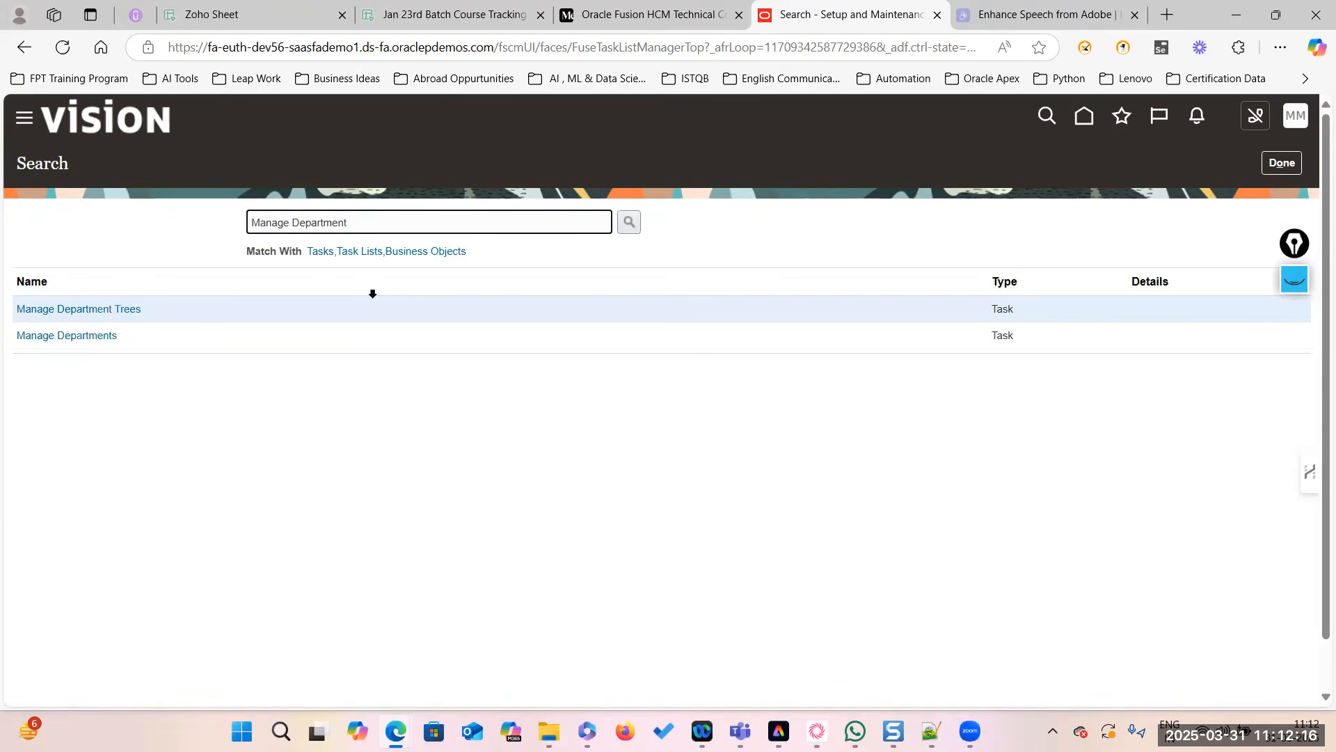
{"action": "left_click", "coordinate": [111, 336]}
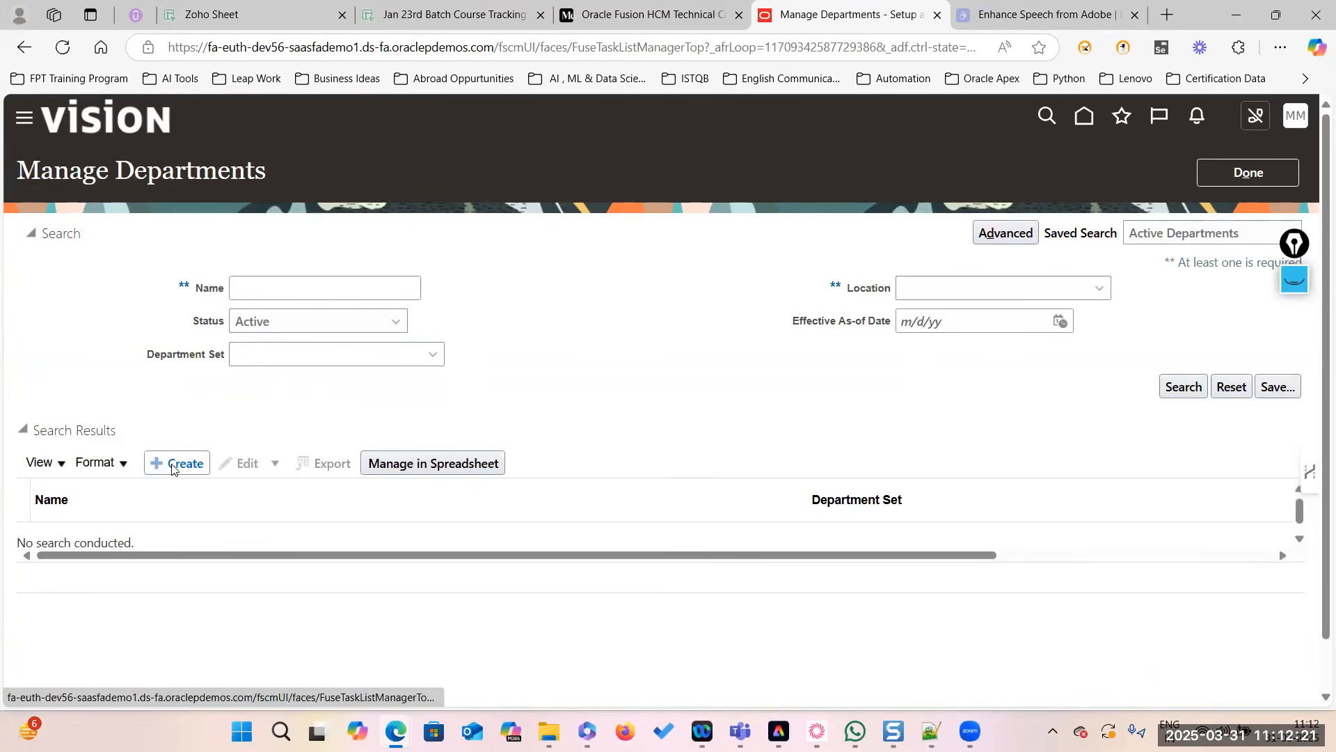
Start creating a new department named HR Department with the action reason Reorganization.
{"action": "left_click", "coordinate": [173, 465]}
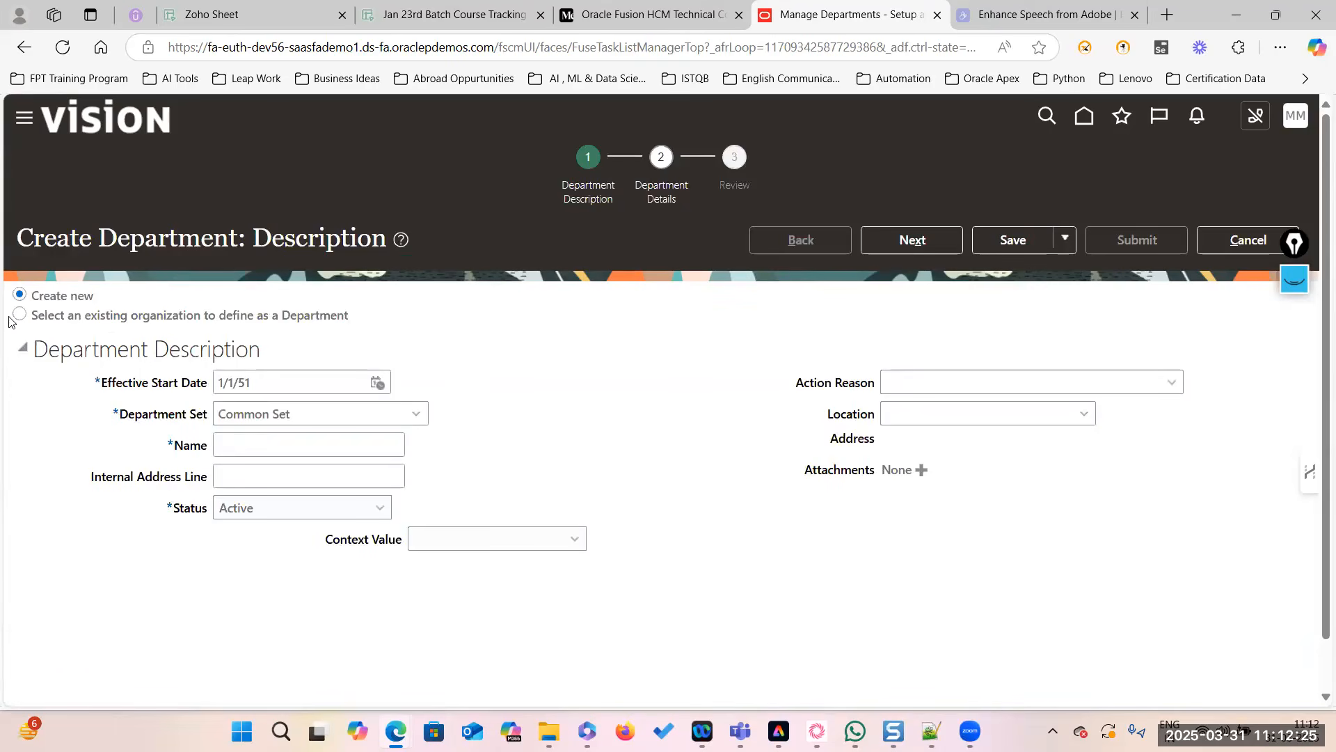
{"action": "left_click", "coordinate": [260, 441]}
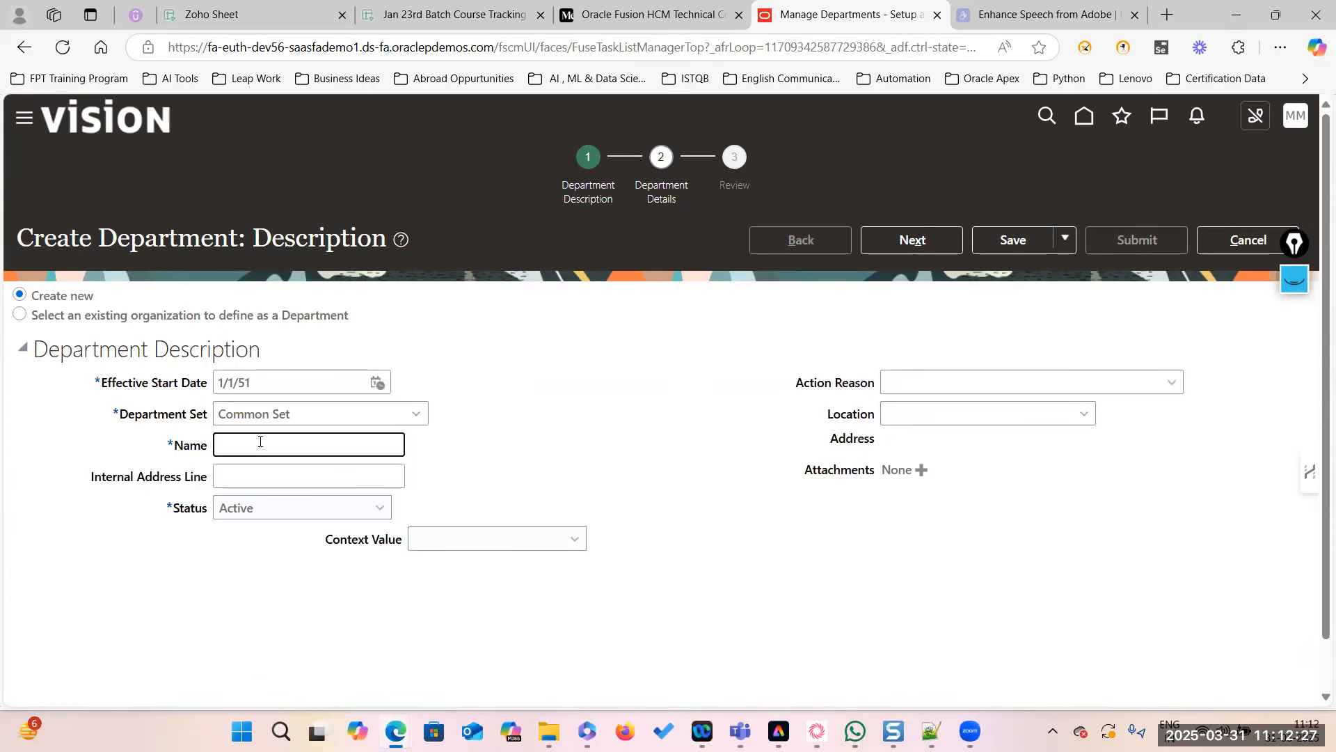
{"action": "type", "text": "HR Department"}
{"action": "left_click", "coordinate": [1169, 382]}
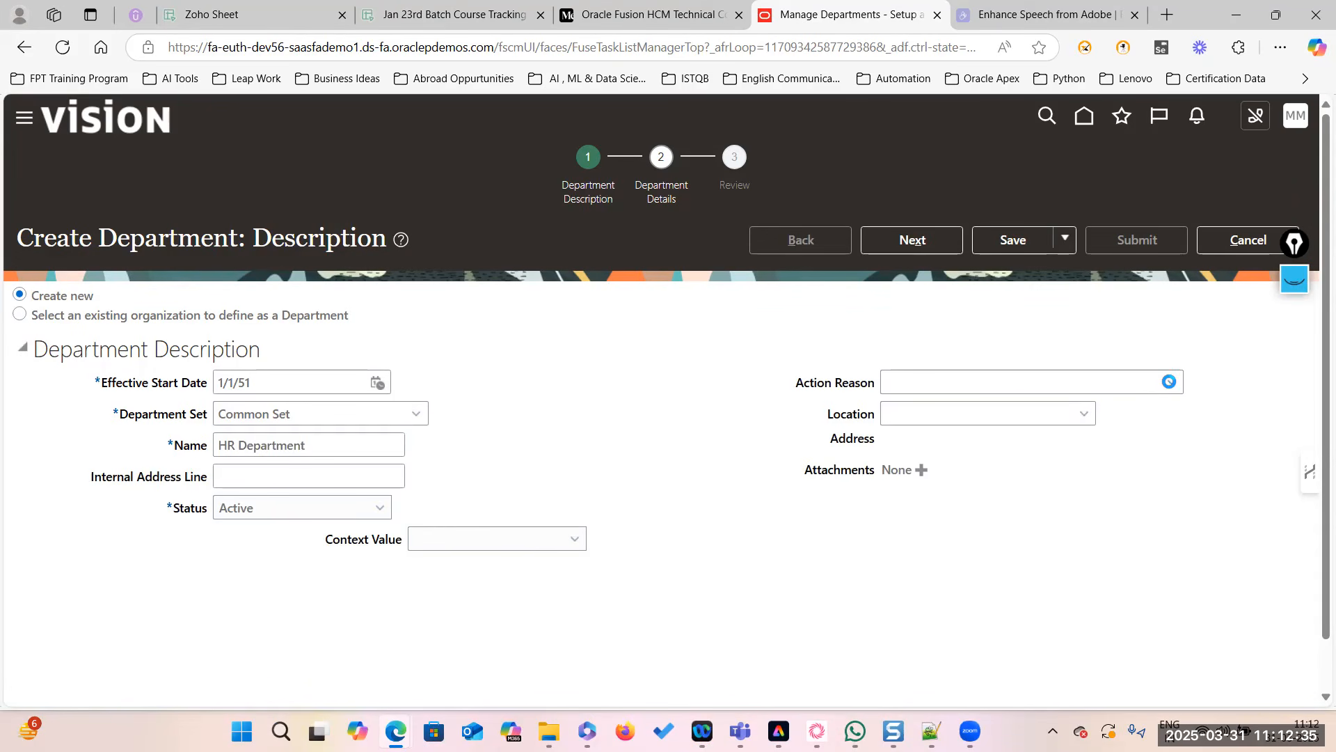
{"action": "left_click", "coordinate": [696, 412]}
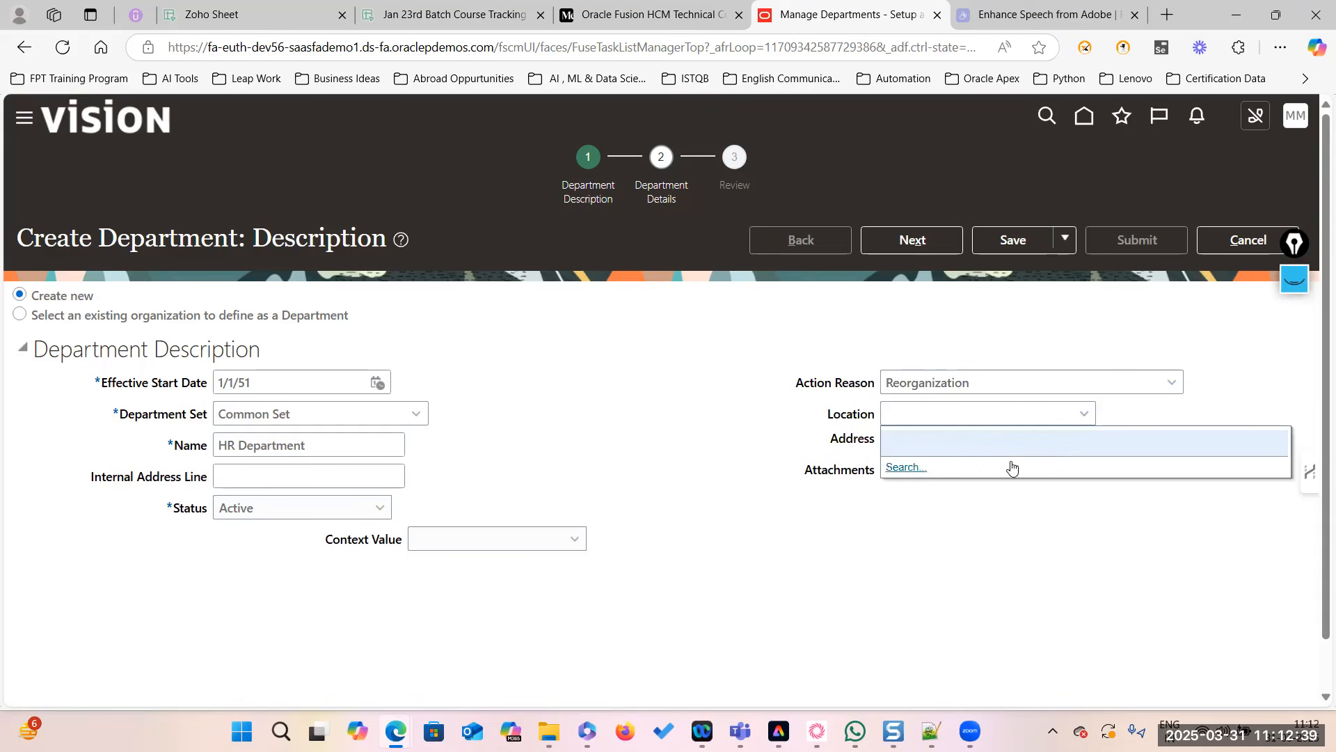
Open the location search for the department and search for the name Irvine.
{"action": "left_click", "coordinate": [904, 469]}
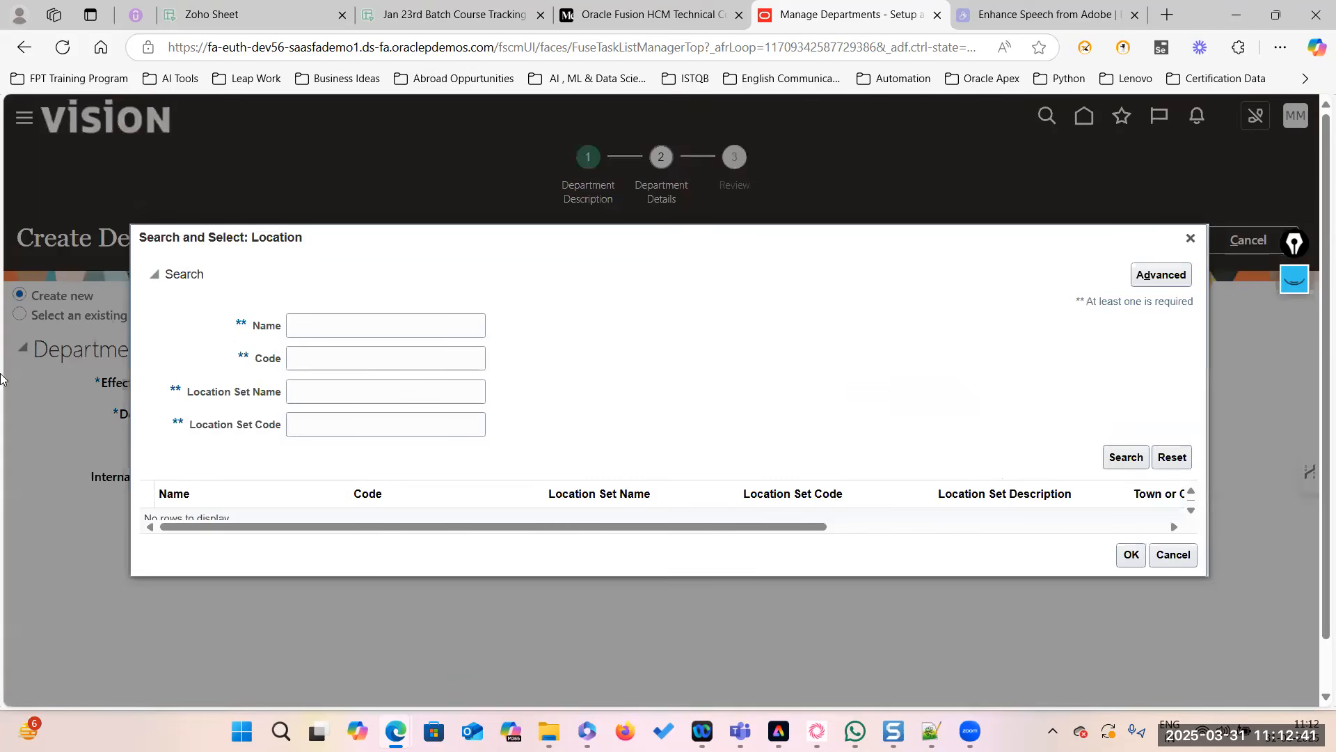
{"action": "left_click", "coordinate": [315, 325]}
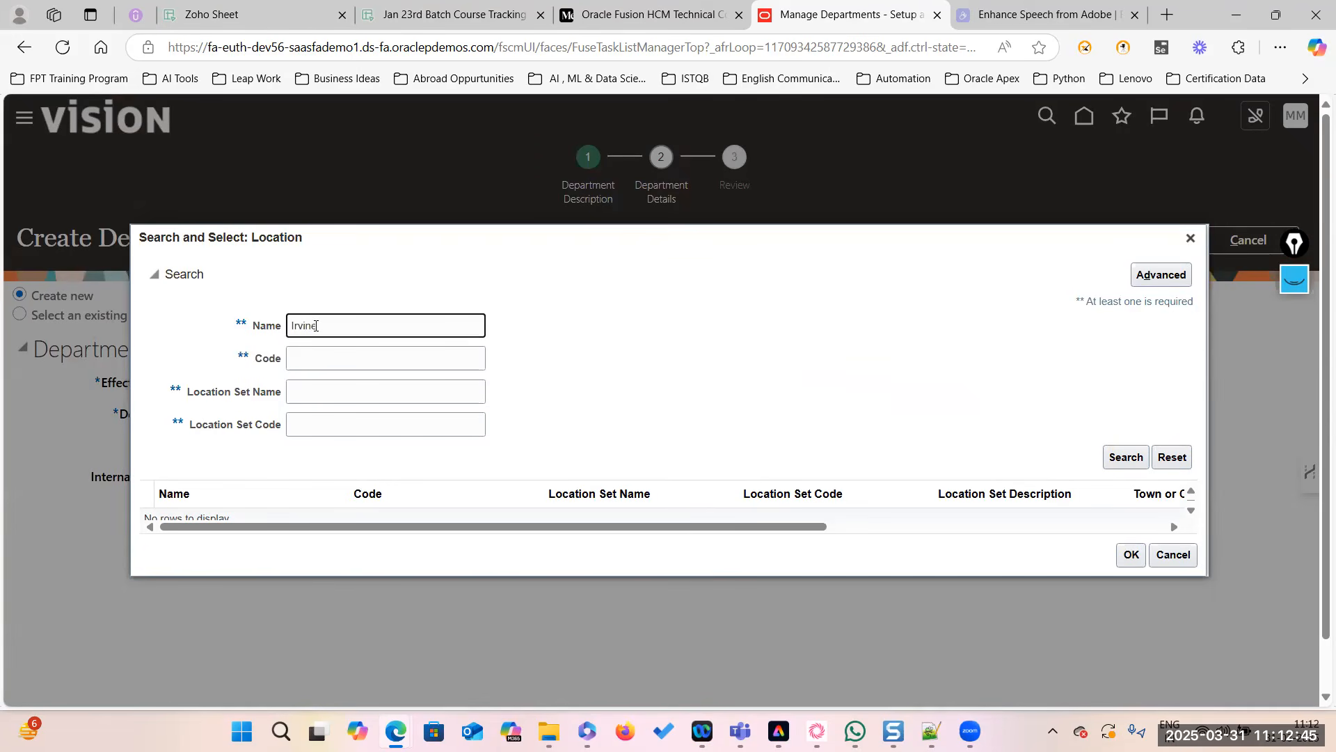
{"action": "left_click", "coordinate": [1121, 459]}
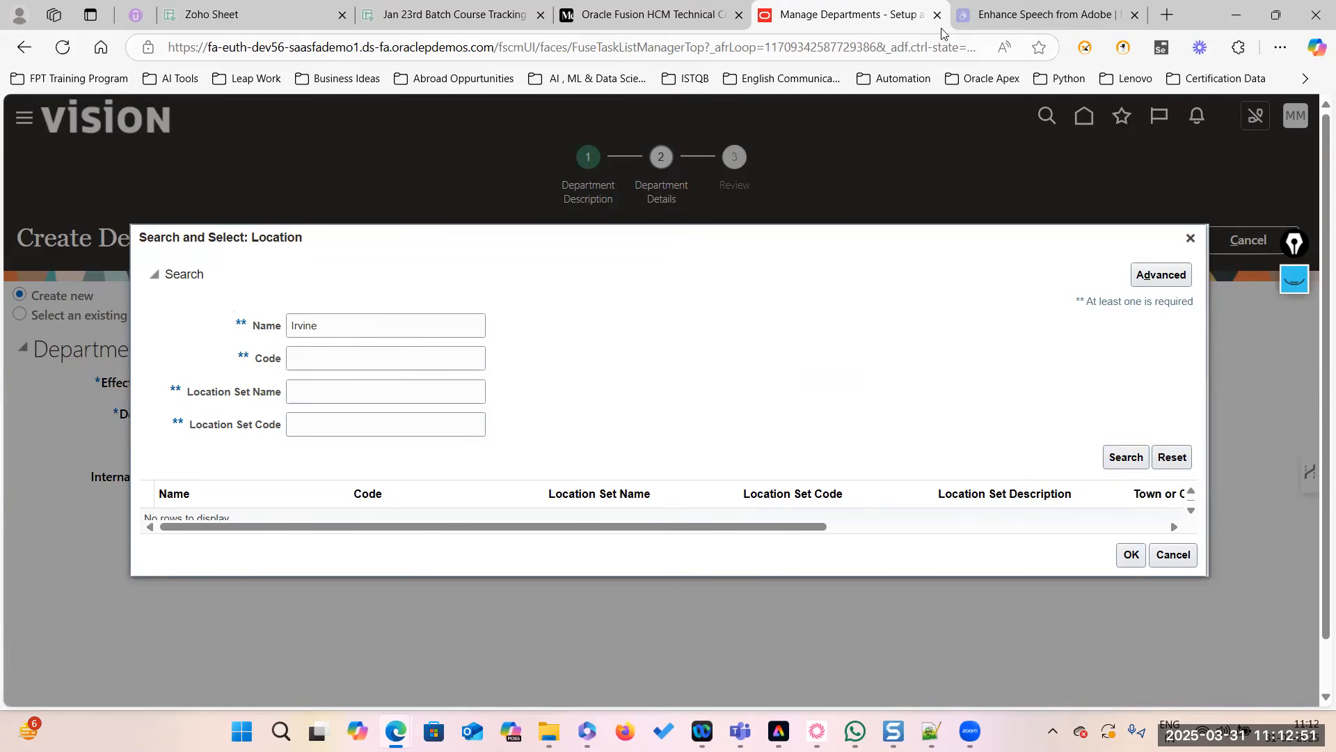
Switch to Notepad++ and copy the location code Pleasanton from the second location record in Location.dat.
{"action": "key", "text": "alt+Tab"}
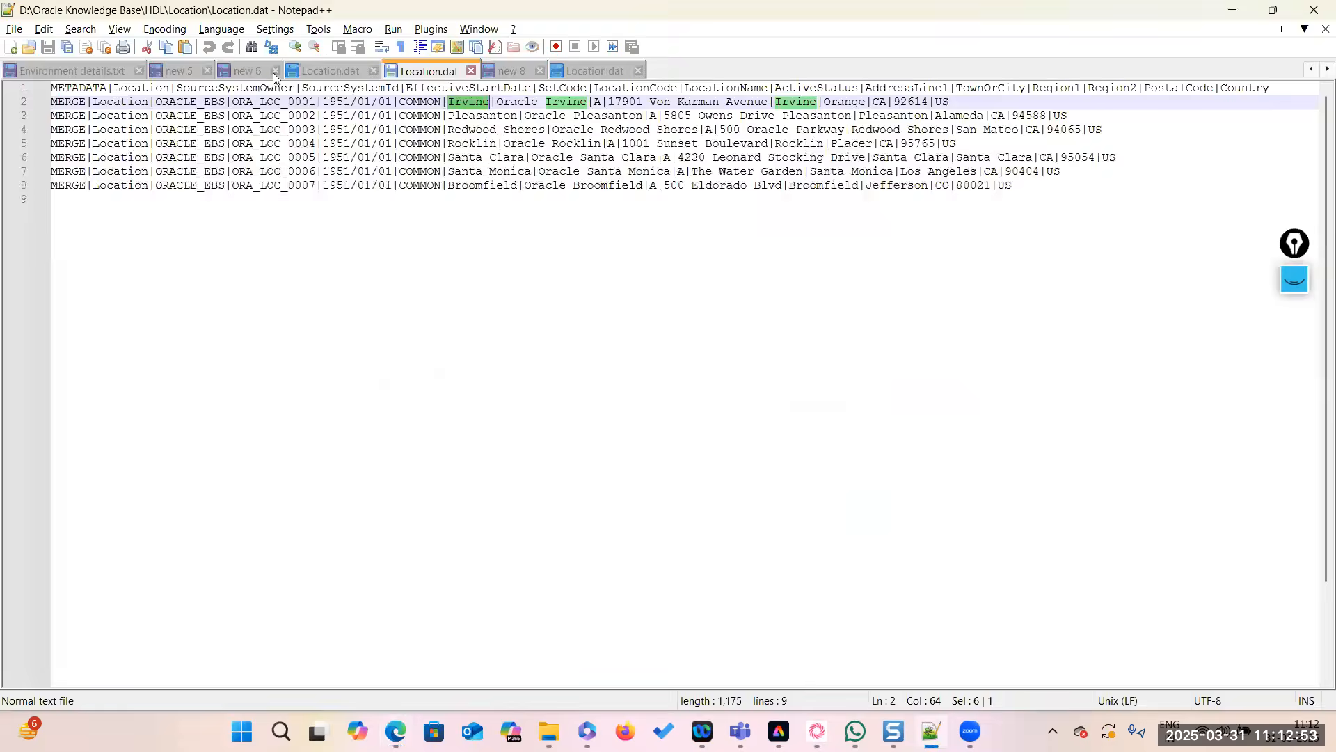
{"action": "double_click", "coordinate": [483, 116]}
{"action": "key", "text": "ctrl+c"}
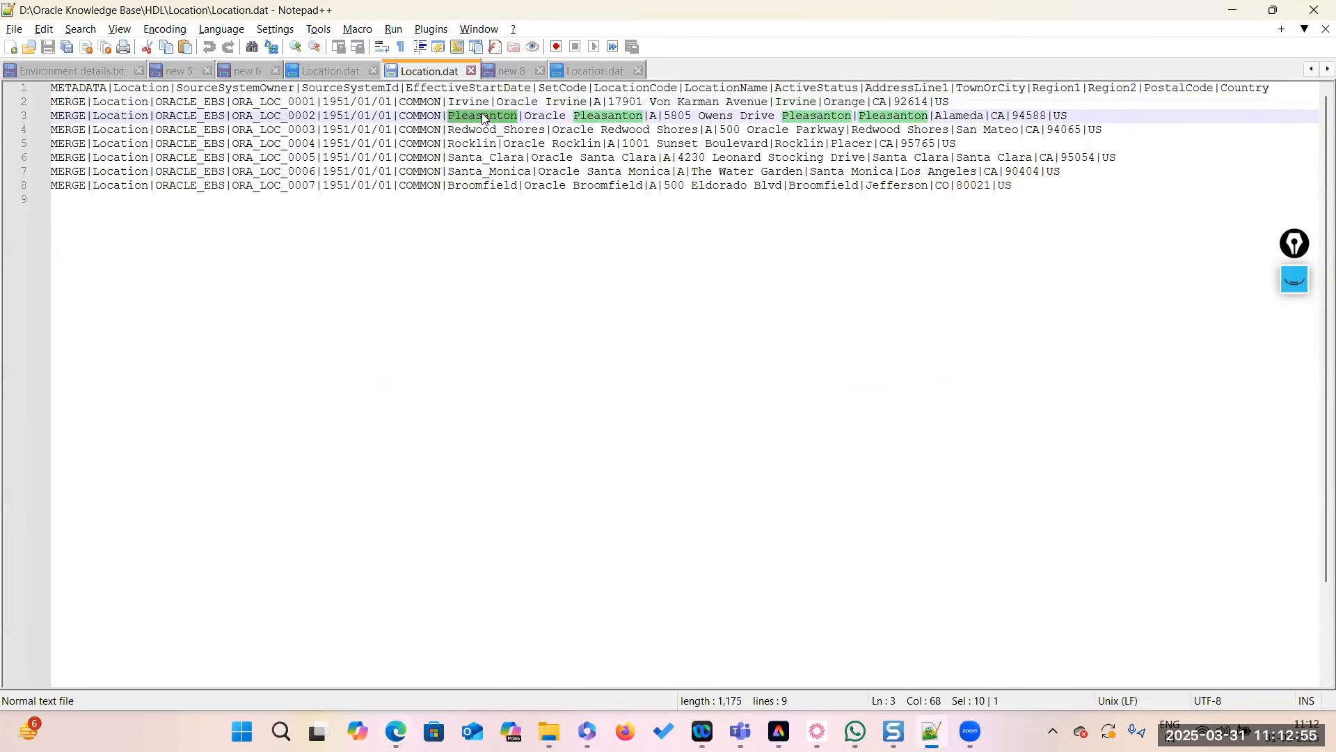
Back in the browser, search locations by the code Pleasanton only and assign Oracle Pleasanton as the department's location.
{"action": "key", "text": "alt+Tab"}
{"action": "left_click", "coordinate": [337, 348]}
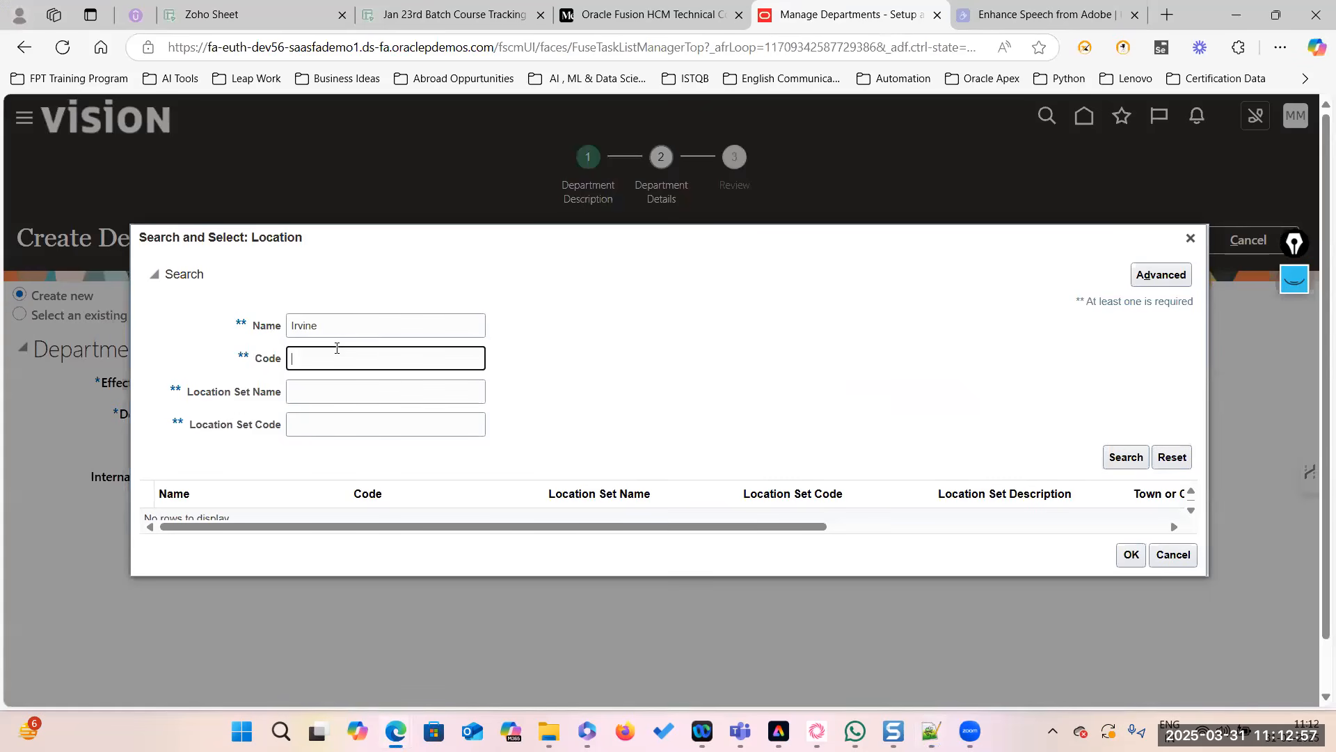
{"action": "key", "text": "ctrl+v"}
{"action": "key", "text": "shift+Tab"}
{"action": "key", "text": "BackSpace"}
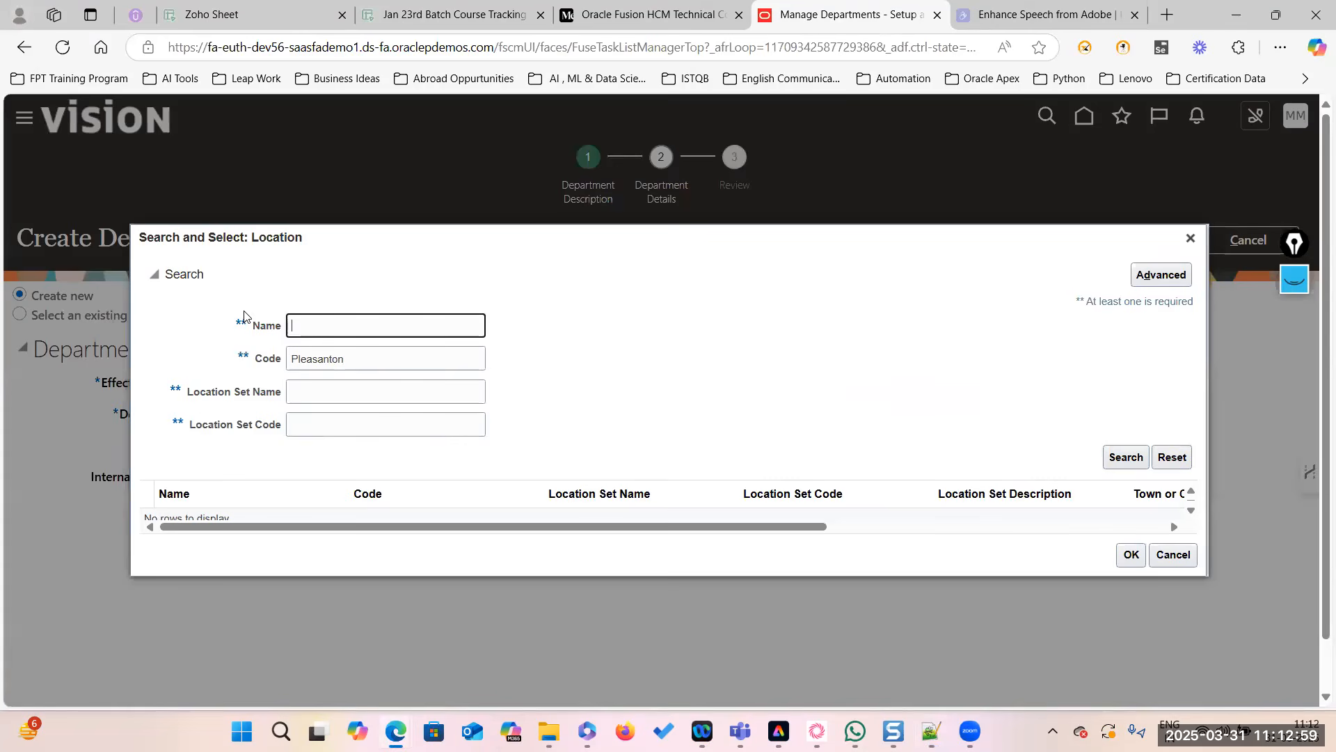
{"action": "left_click", "coordinate": [1122, 459]}
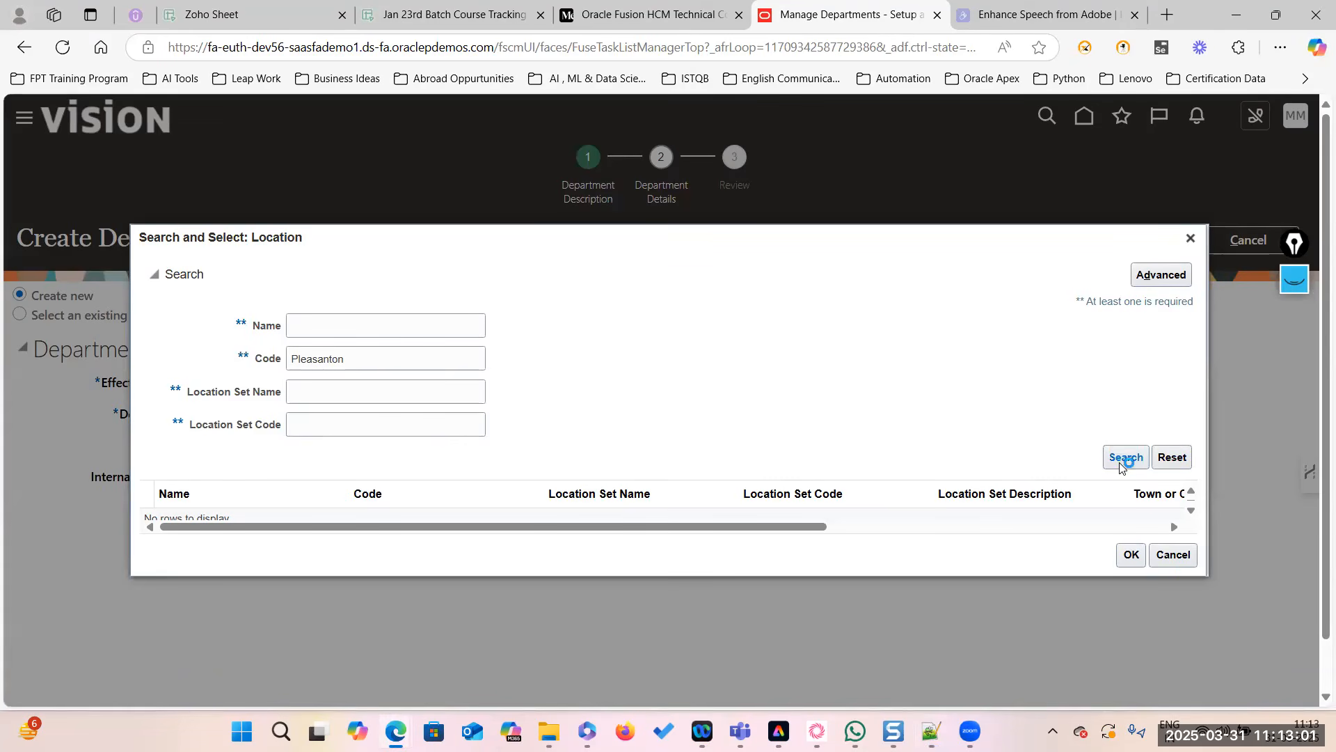
{"action": "left_click", "coordinate": [432, 502]}
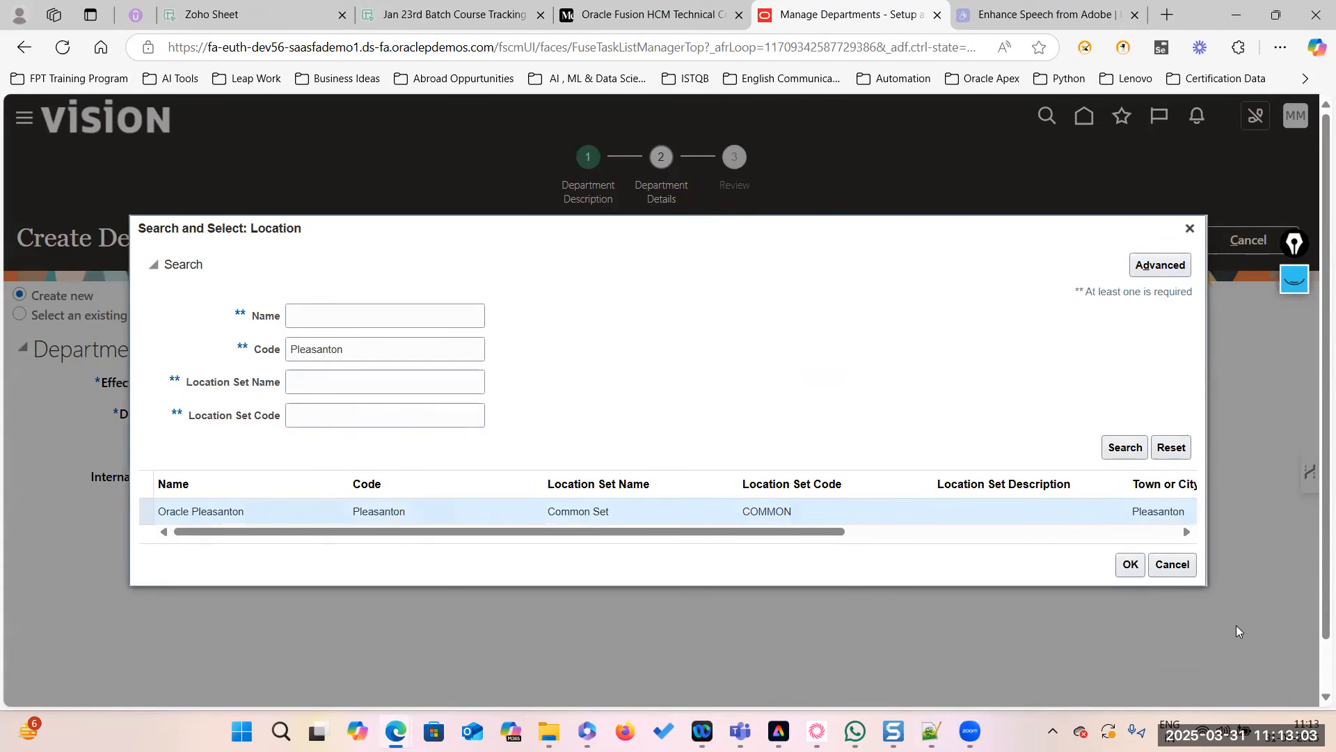
{"action": "left_click", "coordinate": [1129, 565]}
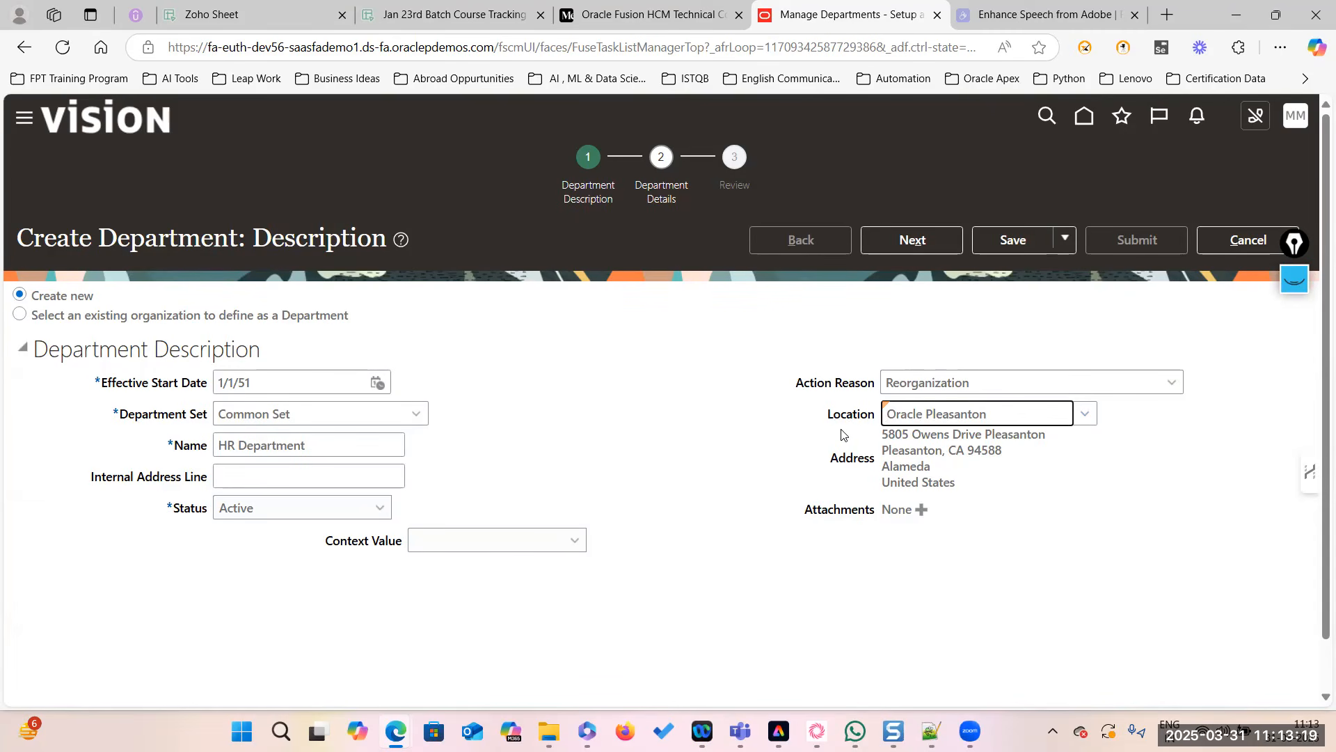
{"action": "scroll", "coordinate": [696, 383], "scroll_direction": "down", "scroll_amount": 1}
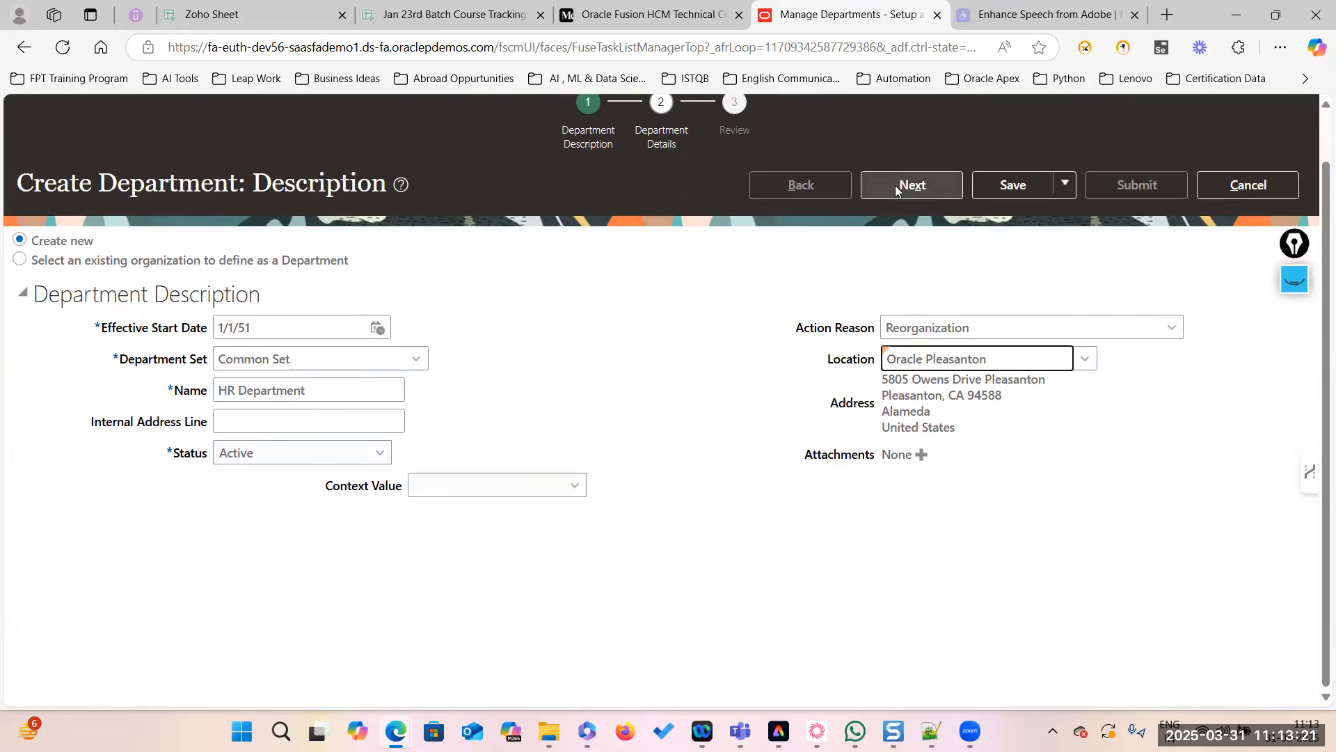
{"action": "left_click", "coordinate": [897, 188]}
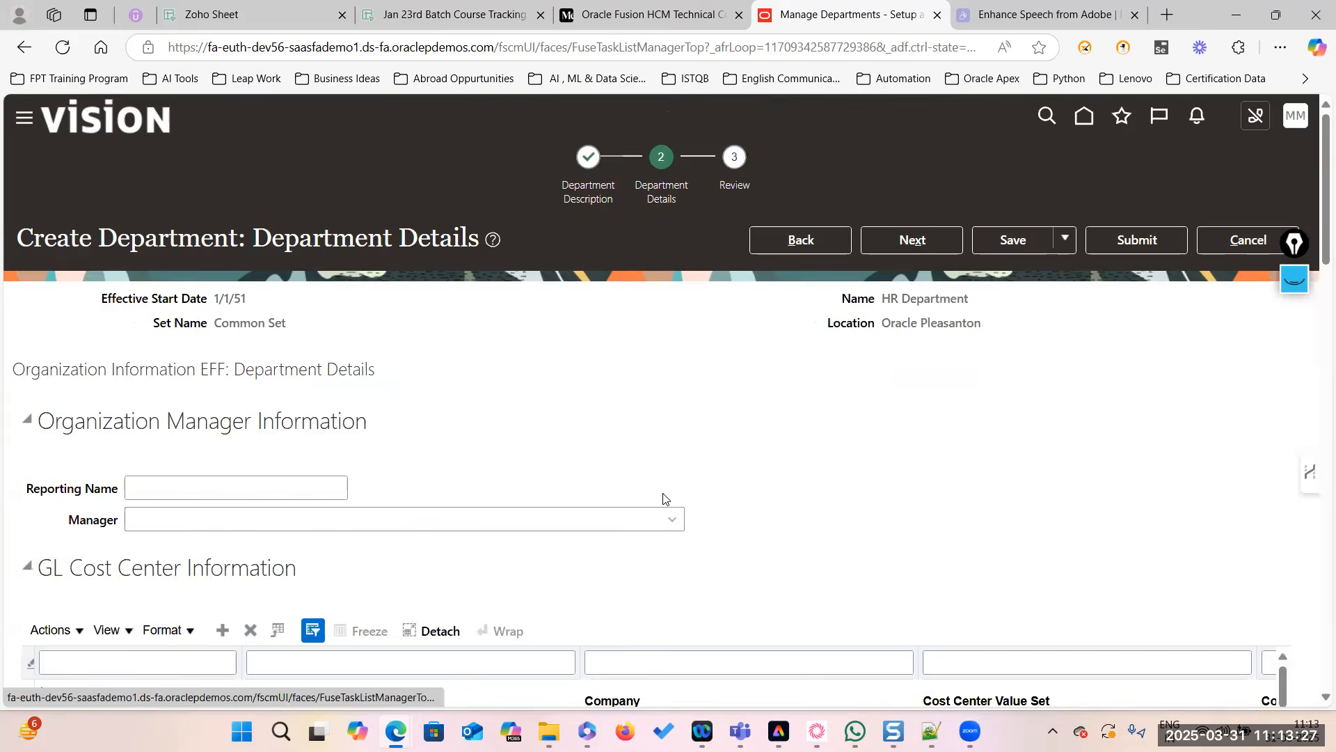
{"action": "left_click", "coordinate": [807, 241]}
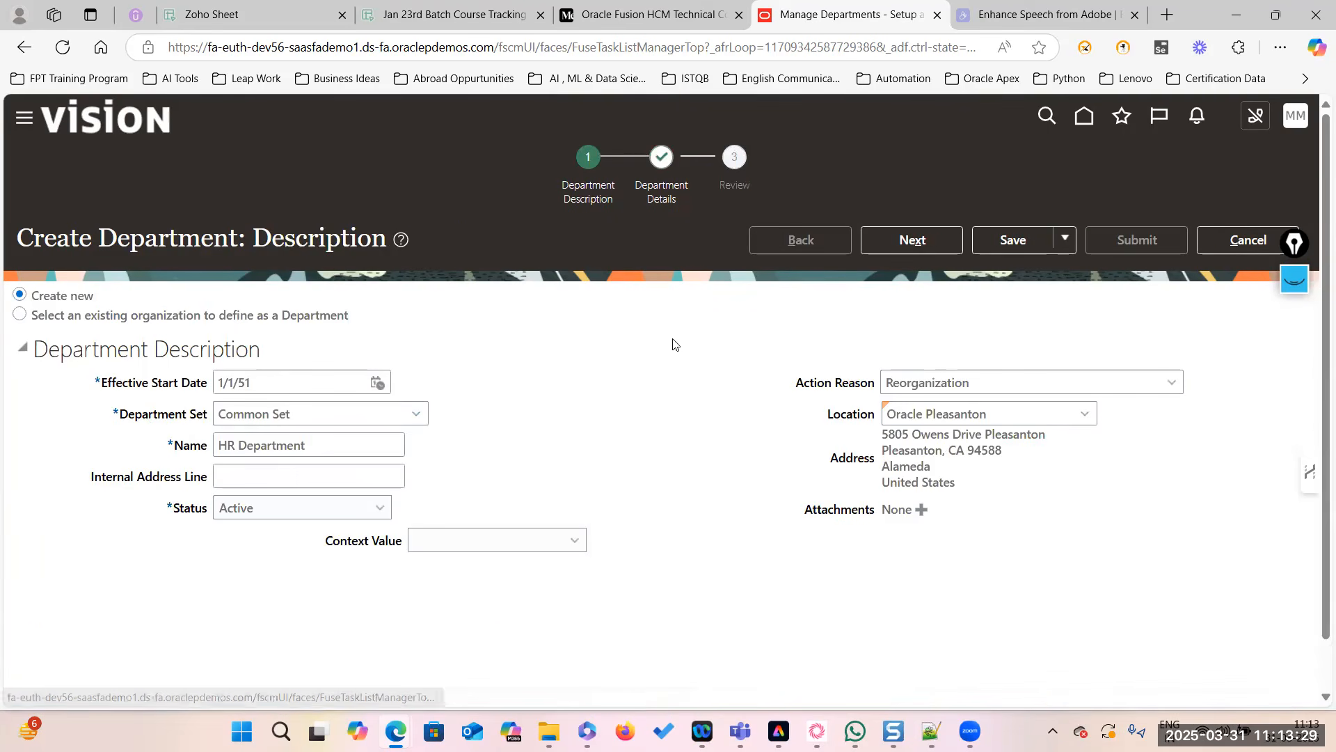
Change the department name to Oracle Company HR Department.
{"action": "left_click", "coordinate": [217, 446]}
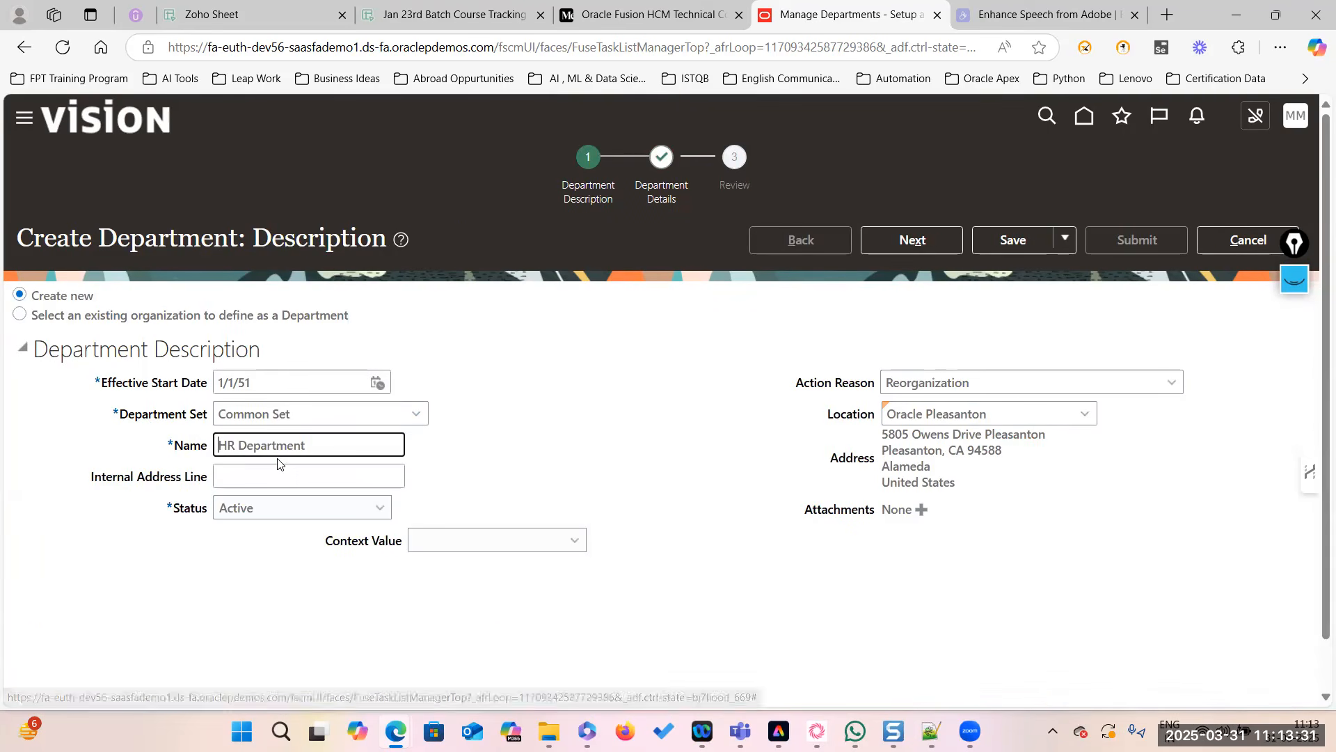
{"action": "type", "text": "TATA"}
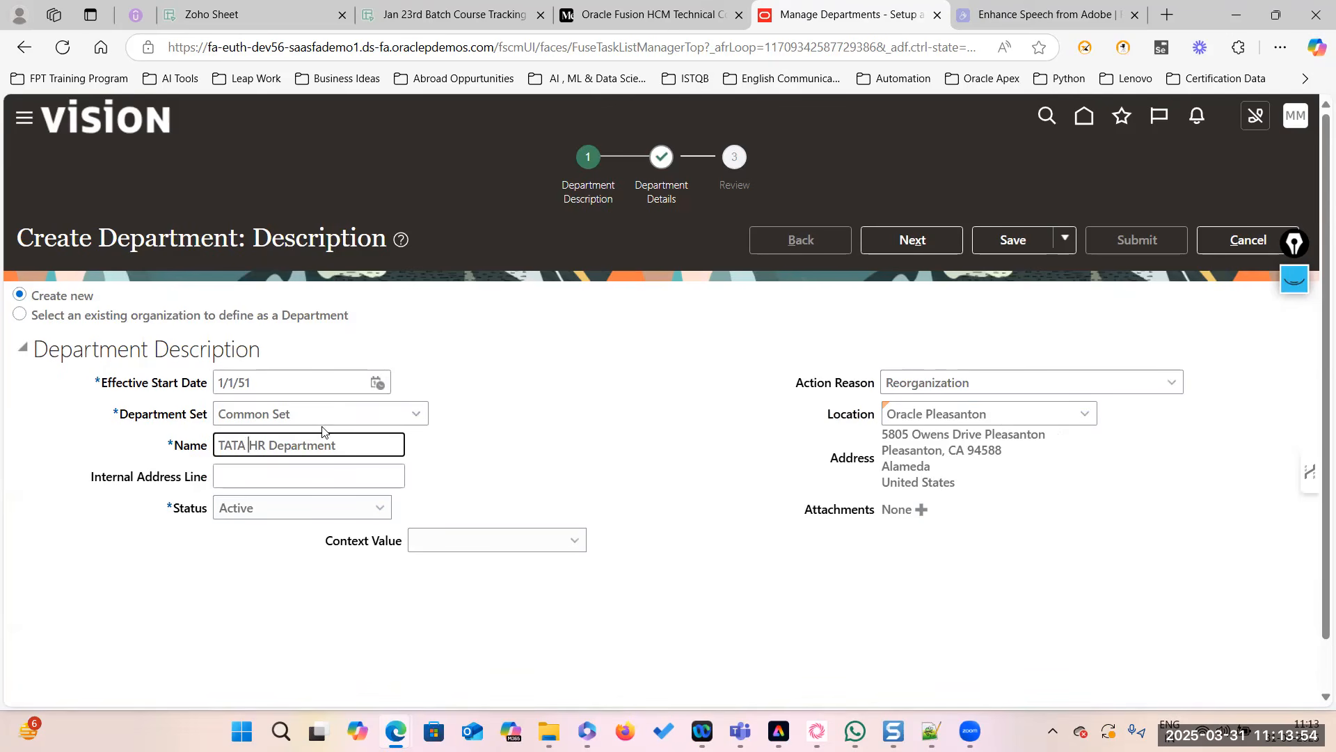
{"action": "double_click", "coordinate": [234, 444]}
{"action": "key", "text": "BackSpace"}
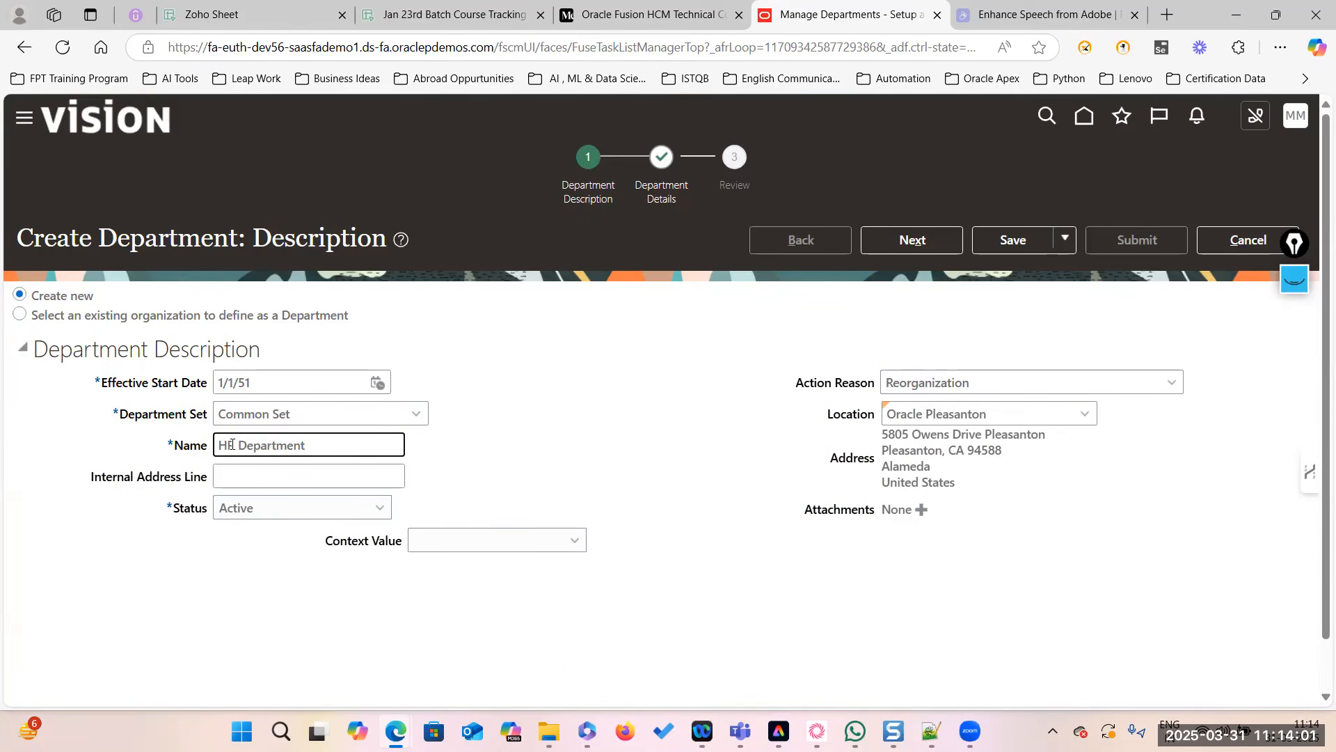
{"action": "type", "text": "Oracl"}
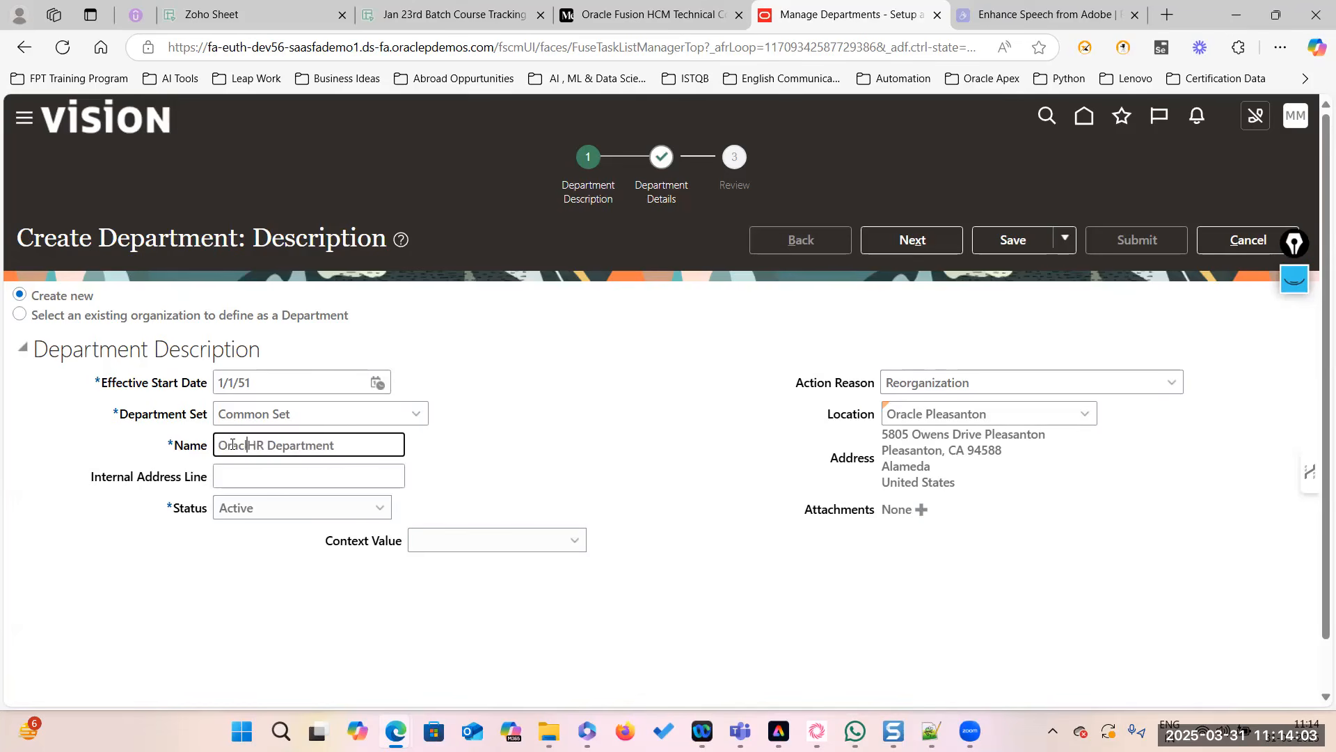
{"action": "type", "text": "e Enterpr"}
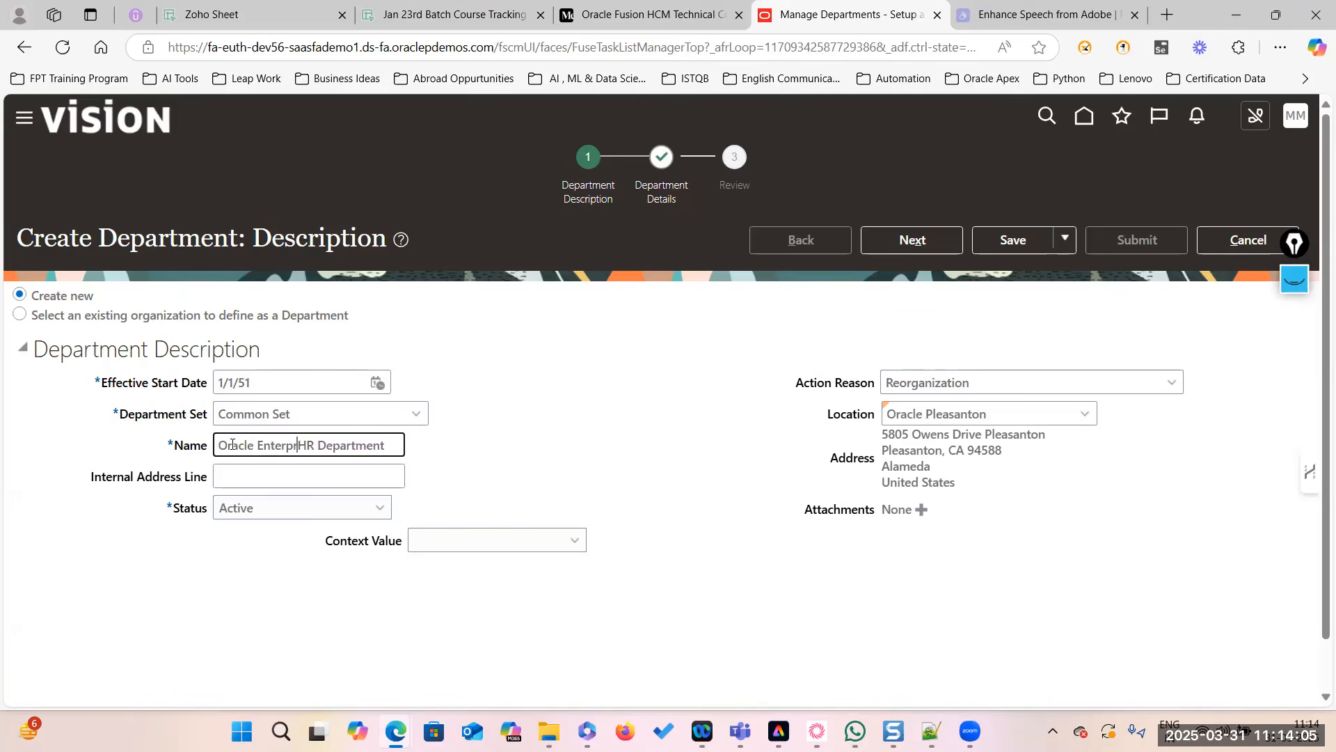
{"action": "key", "text": "BackSpace"}
{"action": "key", "text": "BackSpace"}
{"action": "key", "text": "BackSpace"}
{"action": "key", "text": "BackSpace"}
{"action": "key", "text": "BackSpace"}
{"action": "key", "text": "BackSpace"}
{"action": "key", "text": "BackSpace"}
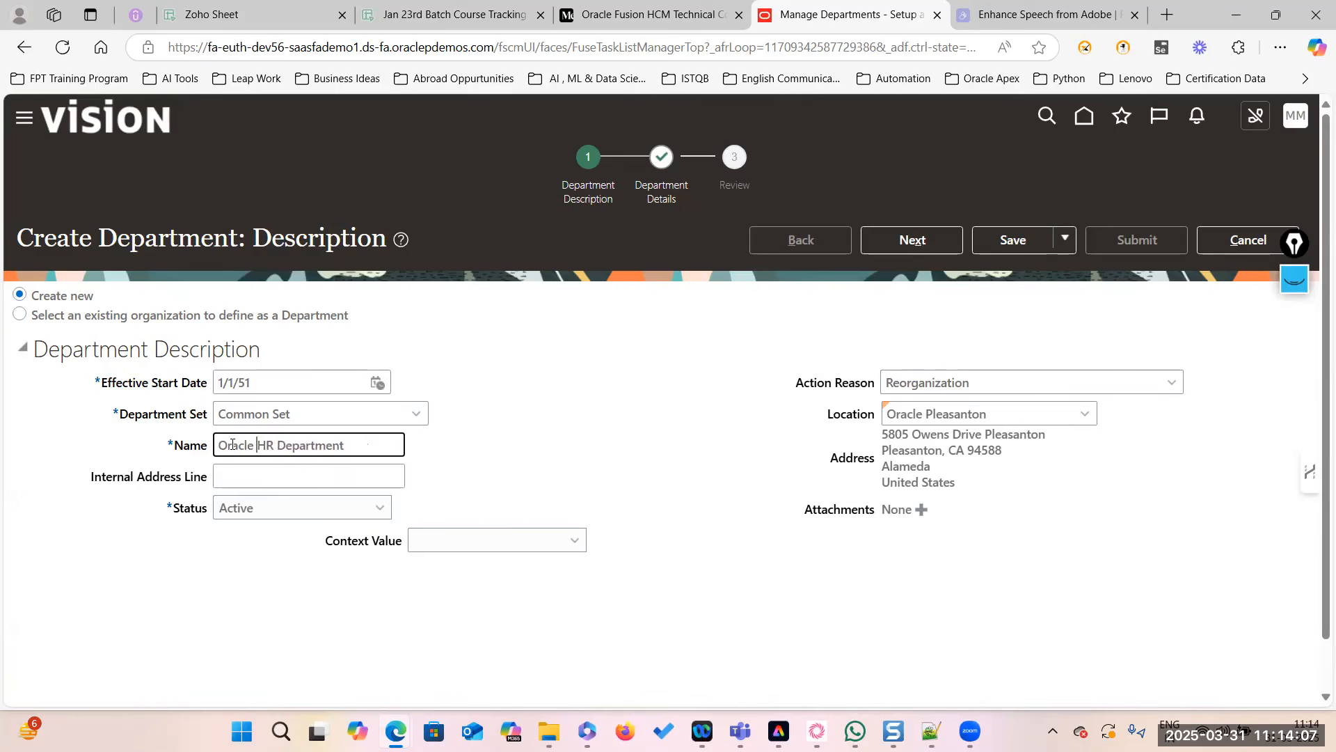
{"action": "type", "text": "Company"}
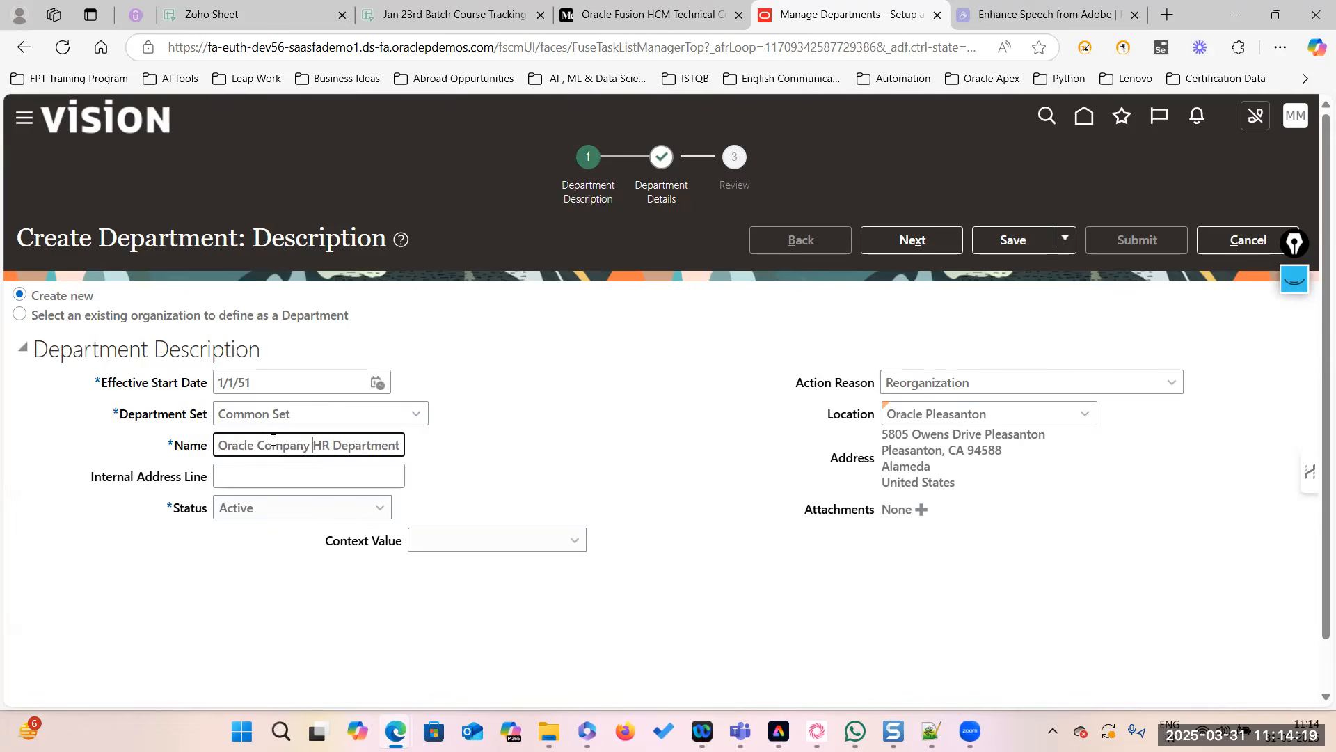
Continue to the department details and set the reporting name to Oracle HR Department.
{"action": "left_click", "coordinate": [926, 242]}
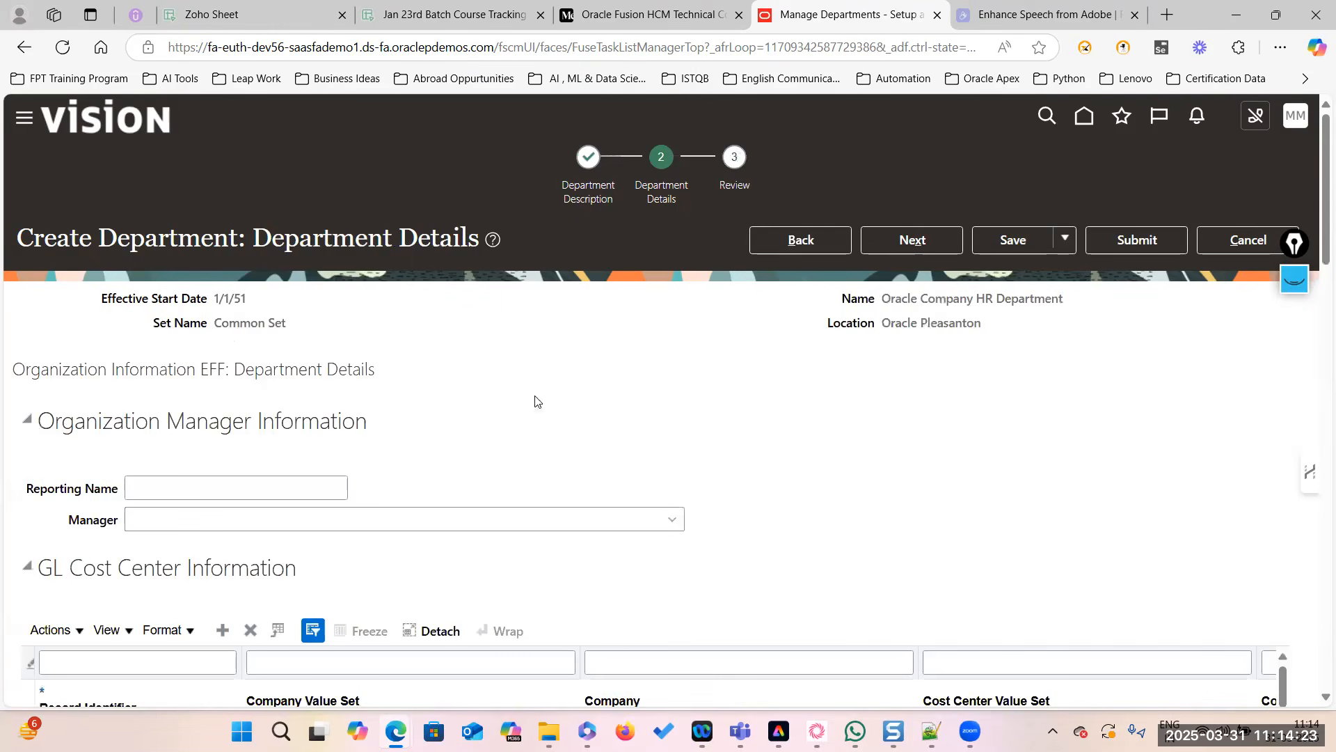
{"action": "scroll", "coordinate": [448, 618], "scroll_direction": "down", "scroll_amount": 5}
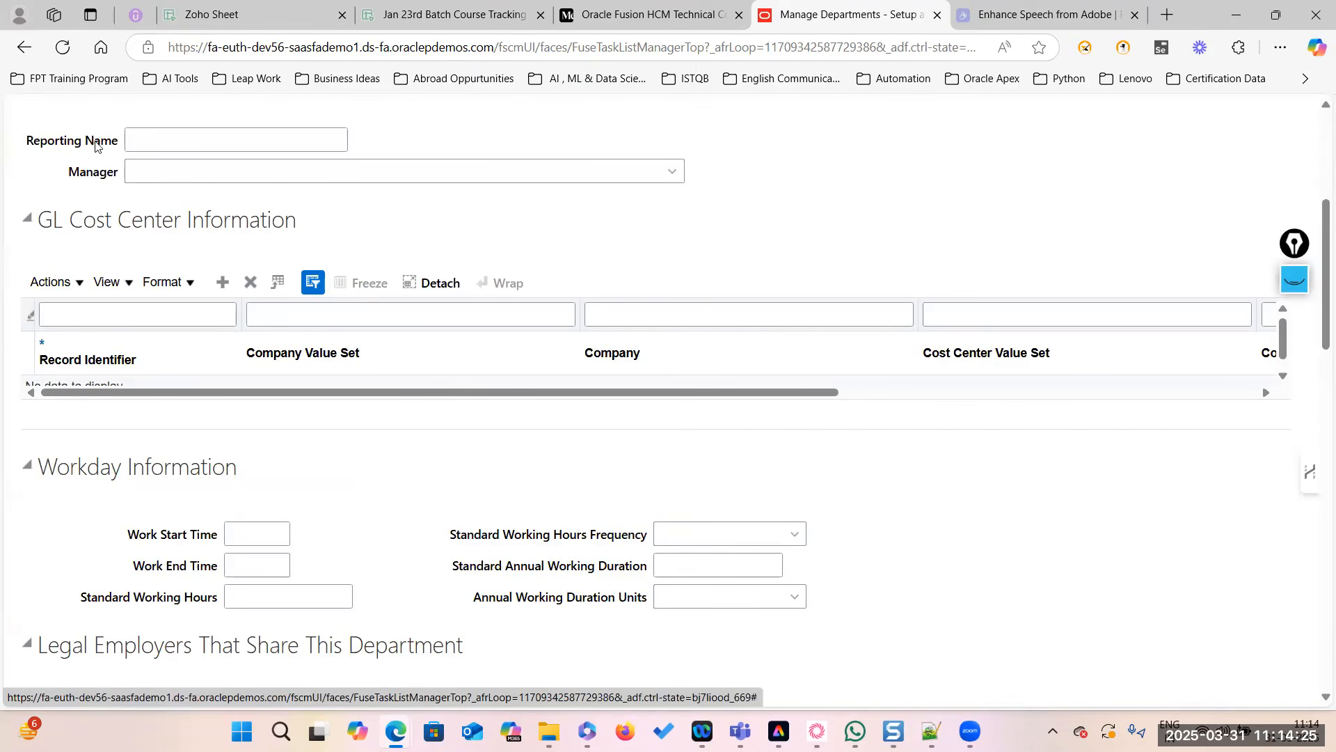
{"action": "left_click", "coordinate": [139, 139]}
{"action": "type", "text": "Oracel"}
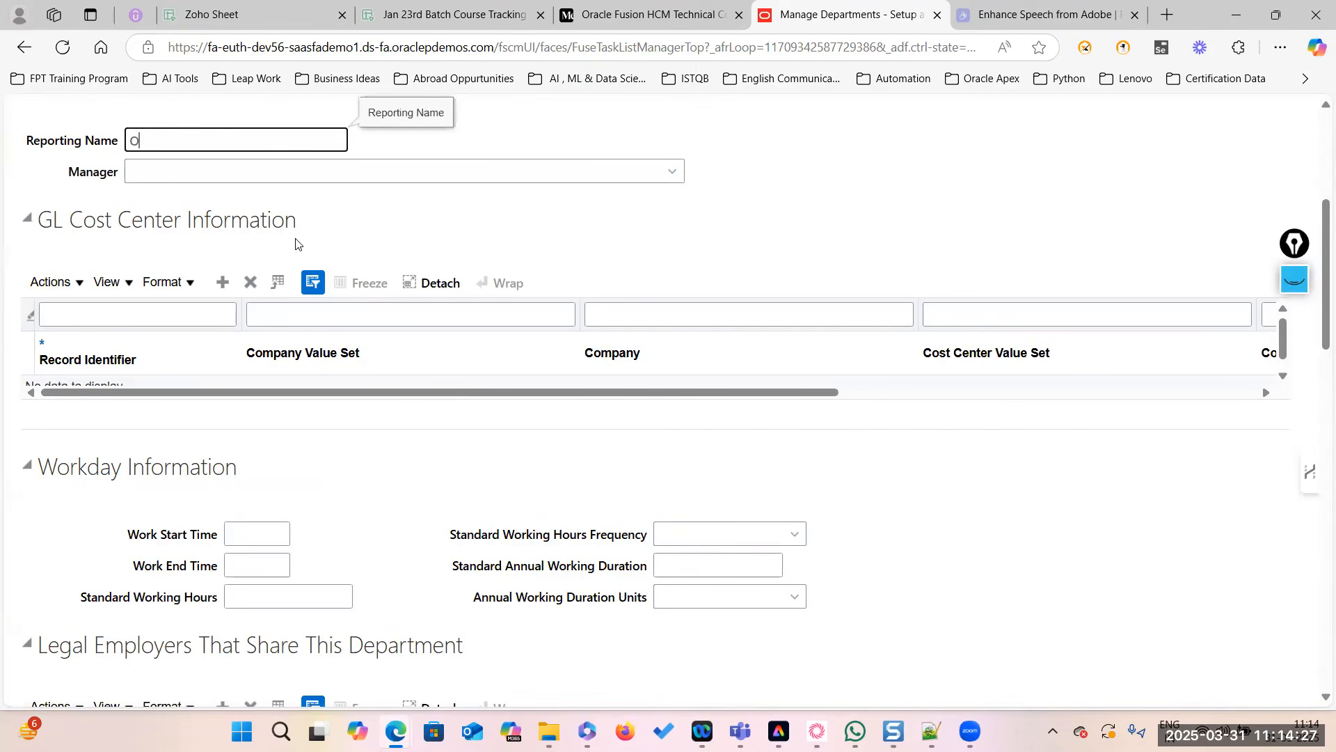
{"action": "key", "text": "BackSpace"}
{"action": "key", "text": "BackSpace"}
{"action": "type", "text": "le HR Department"}
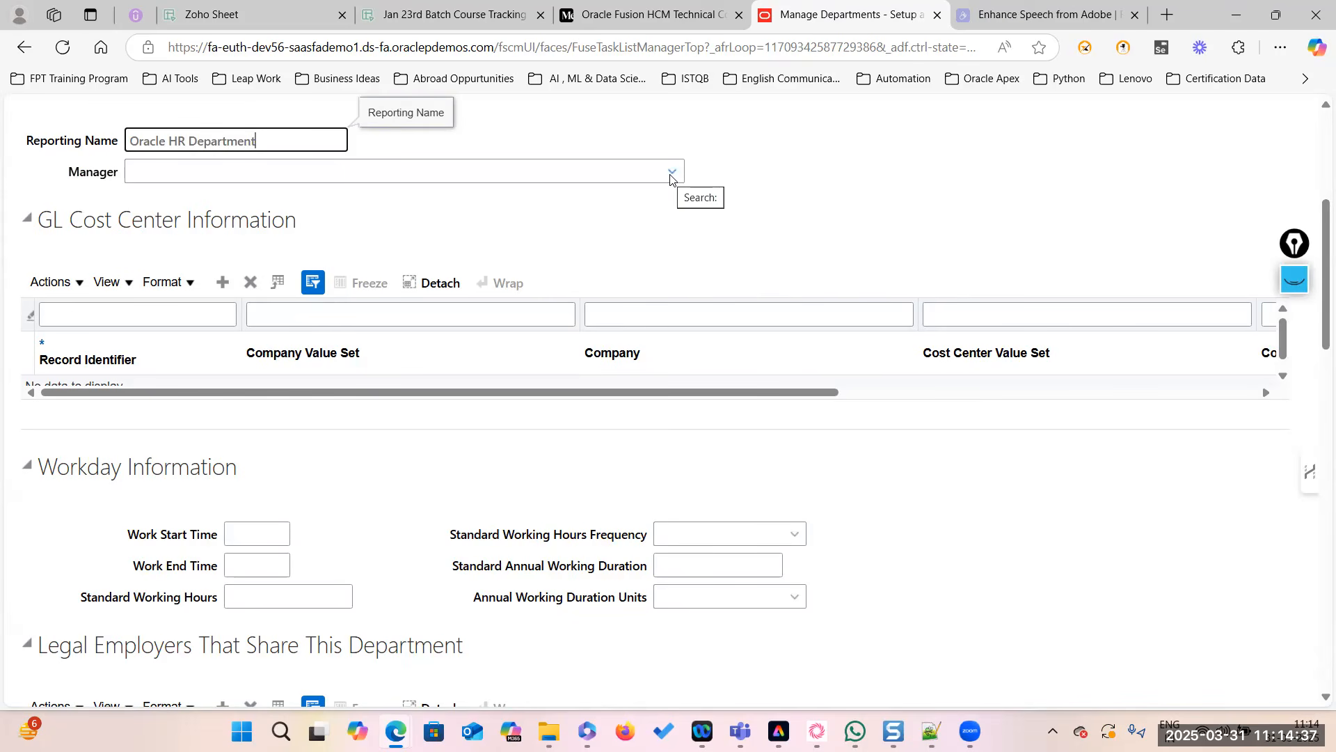
Set the department's work start time to 09:00, work end time to 18:00 and standard working hours to 8.
{"action": "scroll", "coordinate": [670, 179], "scroll_direction": "down", "scroll_amount": 5}
{"action": "left_click", "coordinate": [252, 186]}
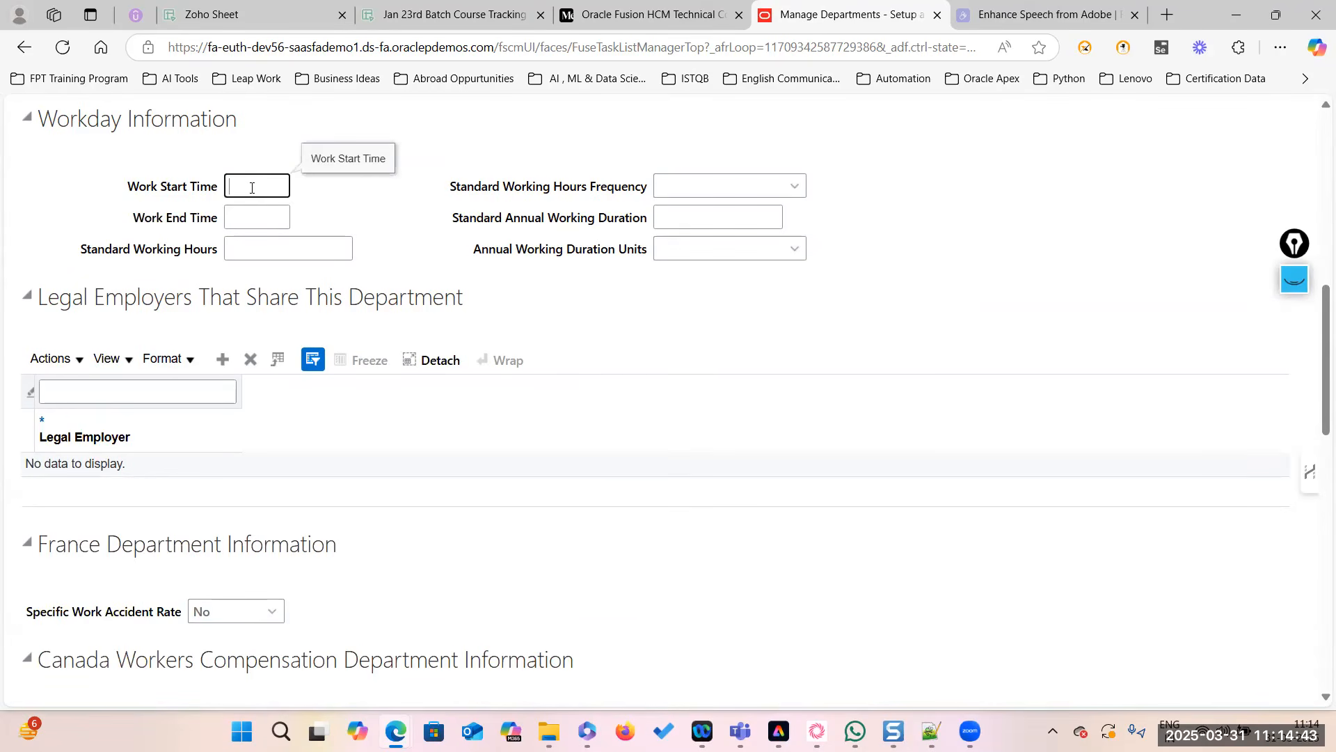
{"action": "type", "text": "09:00"}
{"action": "left_click", "coordinate": [247, 219]}
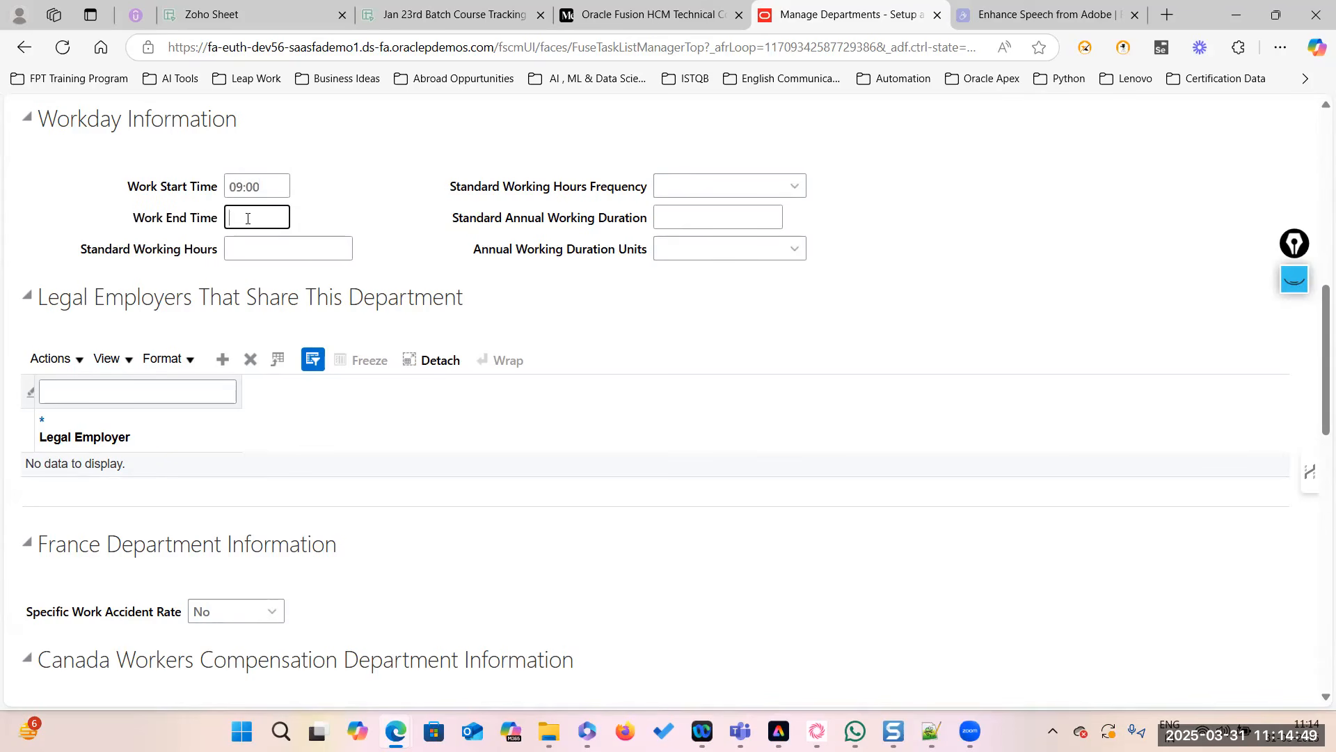
{"action": "type", "text": "18"}
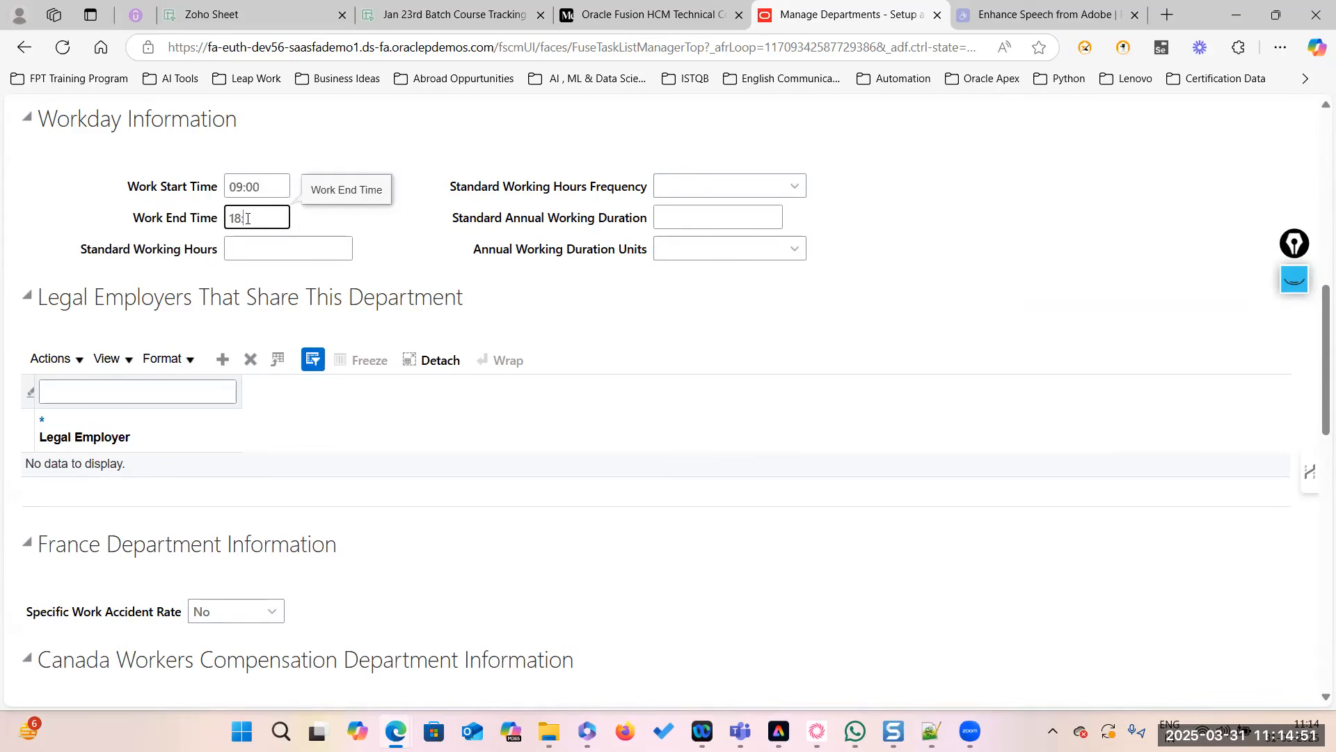
{"action": "type", "text": ":00"}
{"action": "left_click", "coordinate": [334, 256]}
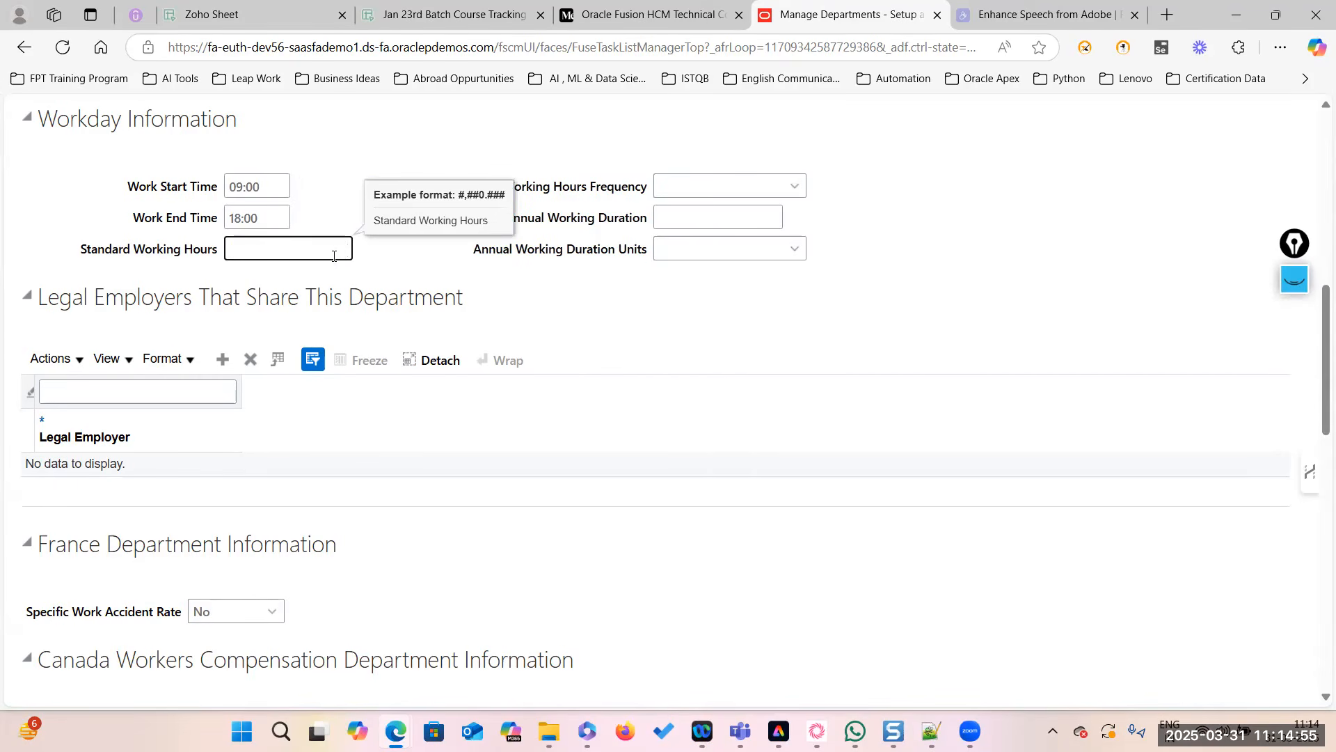
{"action": "left_click", "coordinate": [580, 306]}
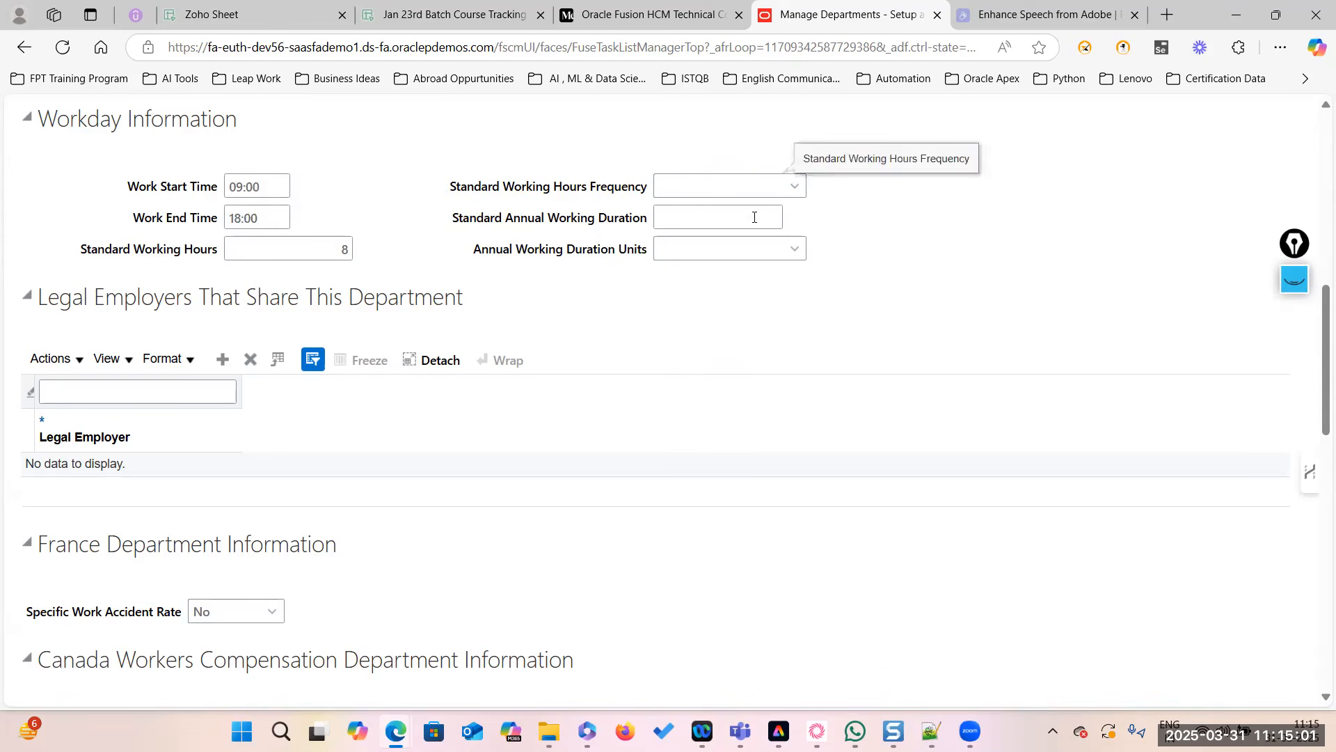
Set the standard working hours frequency to Weekly and the annual working duration units to Weeks.
{"action": "left_click", "coordinate": [794, 186]}
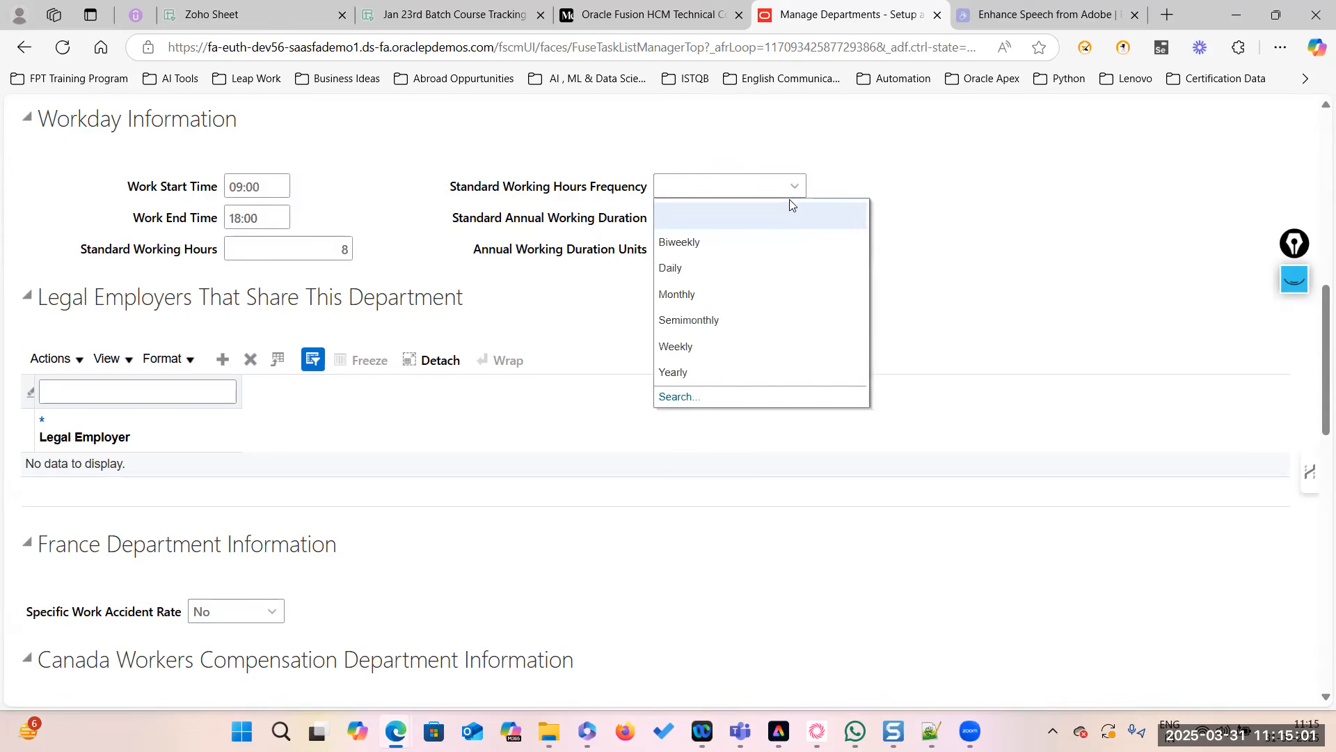
{"action": "left_click", "coordinate": [680, 344]}
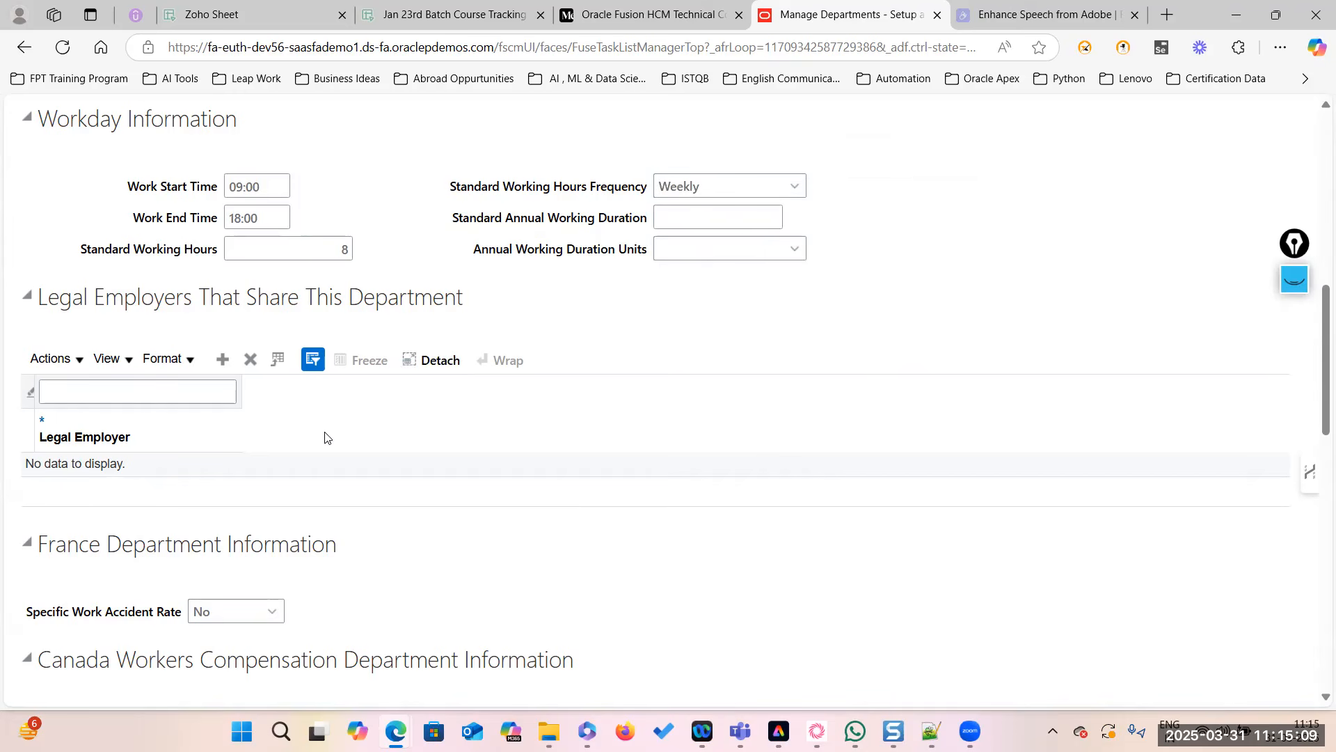
{"action": "scroll", "coordinate": [603, 381], "scroll_direction": "down", "scroll_amount": 3}
{"action": "scroll", "coordinate": [531, 245], "scroll_direction": "up", "scroll_amount": 5}
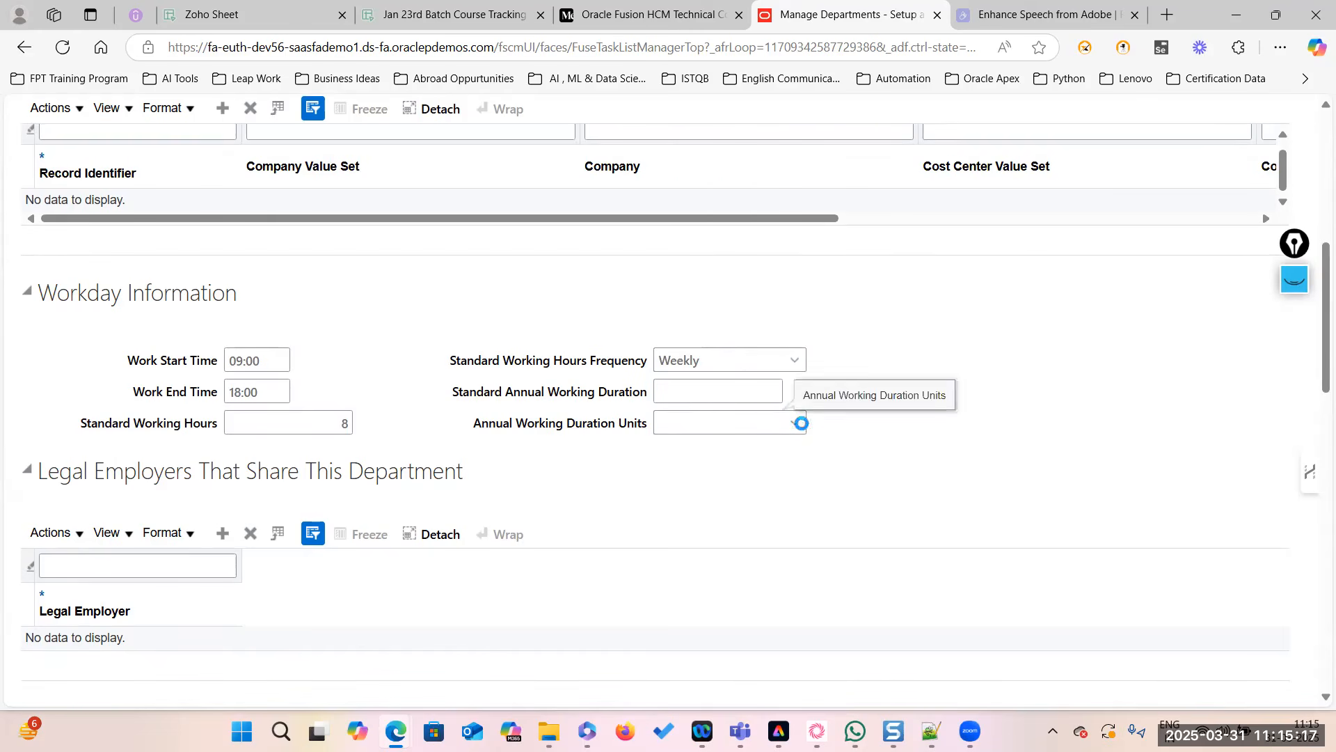
{"action": "left_click", "coordinate": [795, 423]}
{"action": "left_click", "coordinate": [702, 506]}
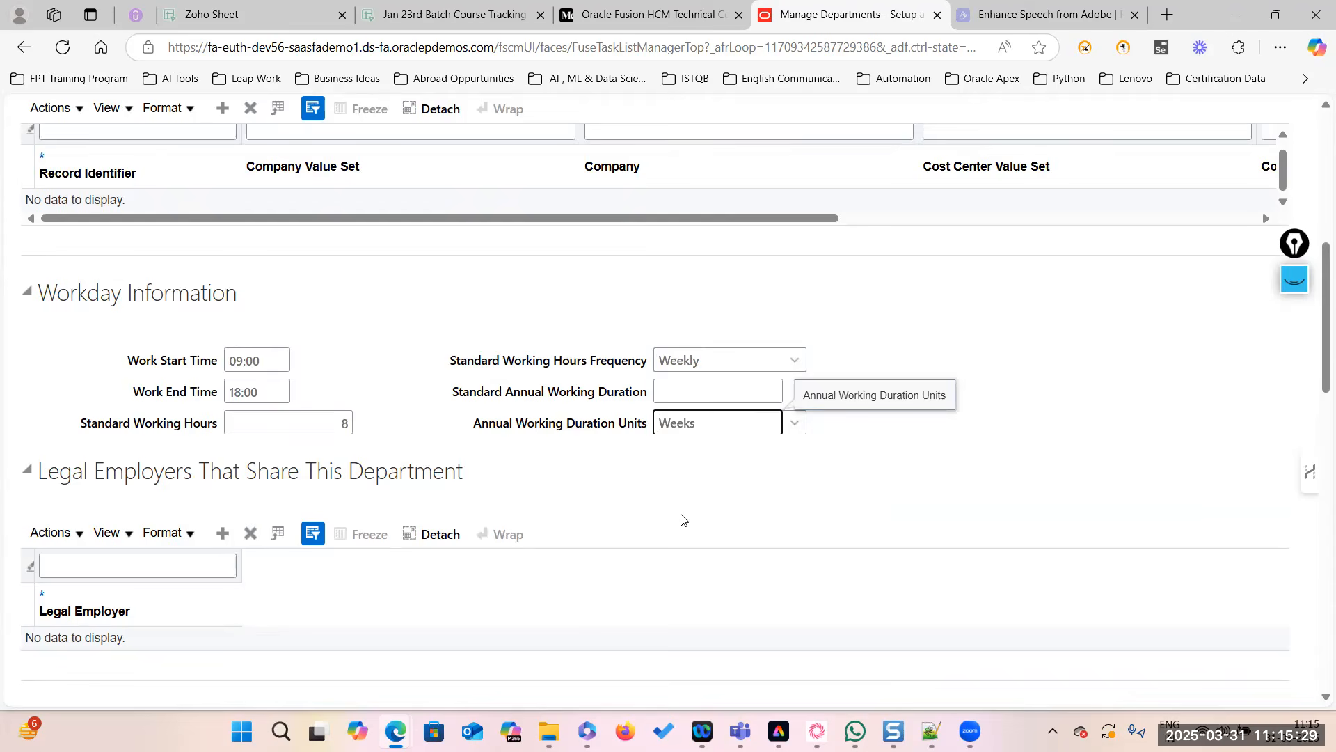
Try to continue to the department review with the standard annual working duration left blank.
{"action": "scroll", "coordinate": [696, 459], "scroll_direction": "up", "scroll_amount": 8}
{"action": "left_click", "coordinate": [901, 244]}
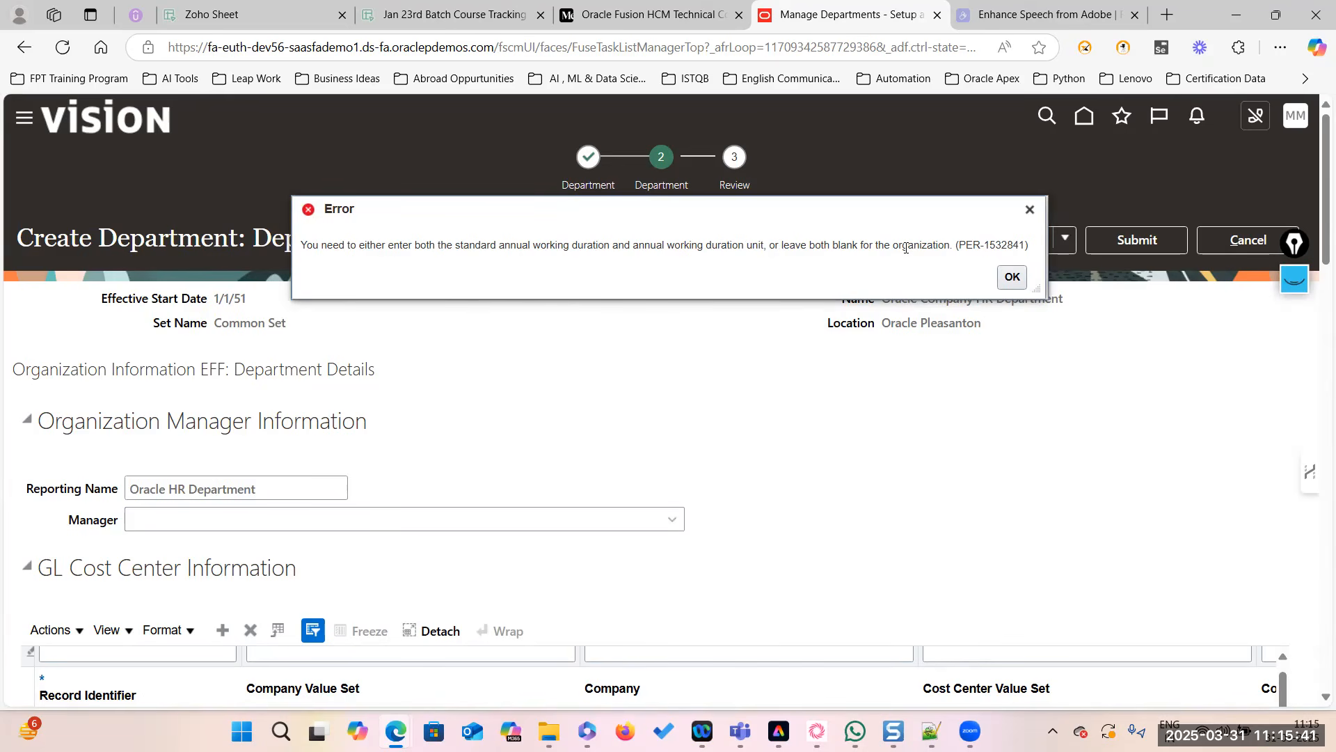
{"action": "left_click", "coordinate": [1009, 277]}
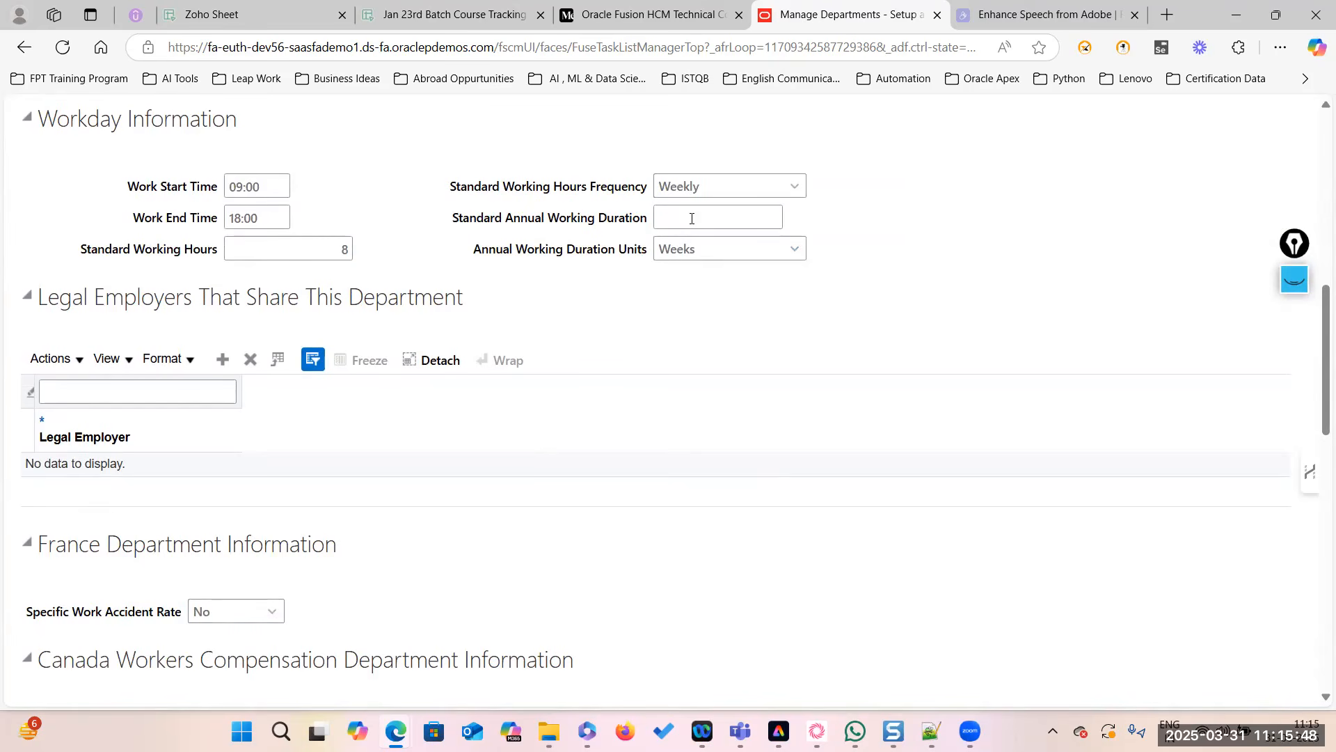
Set the standard annual working duration to 52 and continue to the department review.
{"action": "left_click", "coordinate": [692, 218]}
{"action": "type", "text": "40"}
{"action": "left_click", "coordinate": [752, 292]}
{"action": "double_click", "coordinate": [762, 213]}
{"action": "type", "text": "52"}
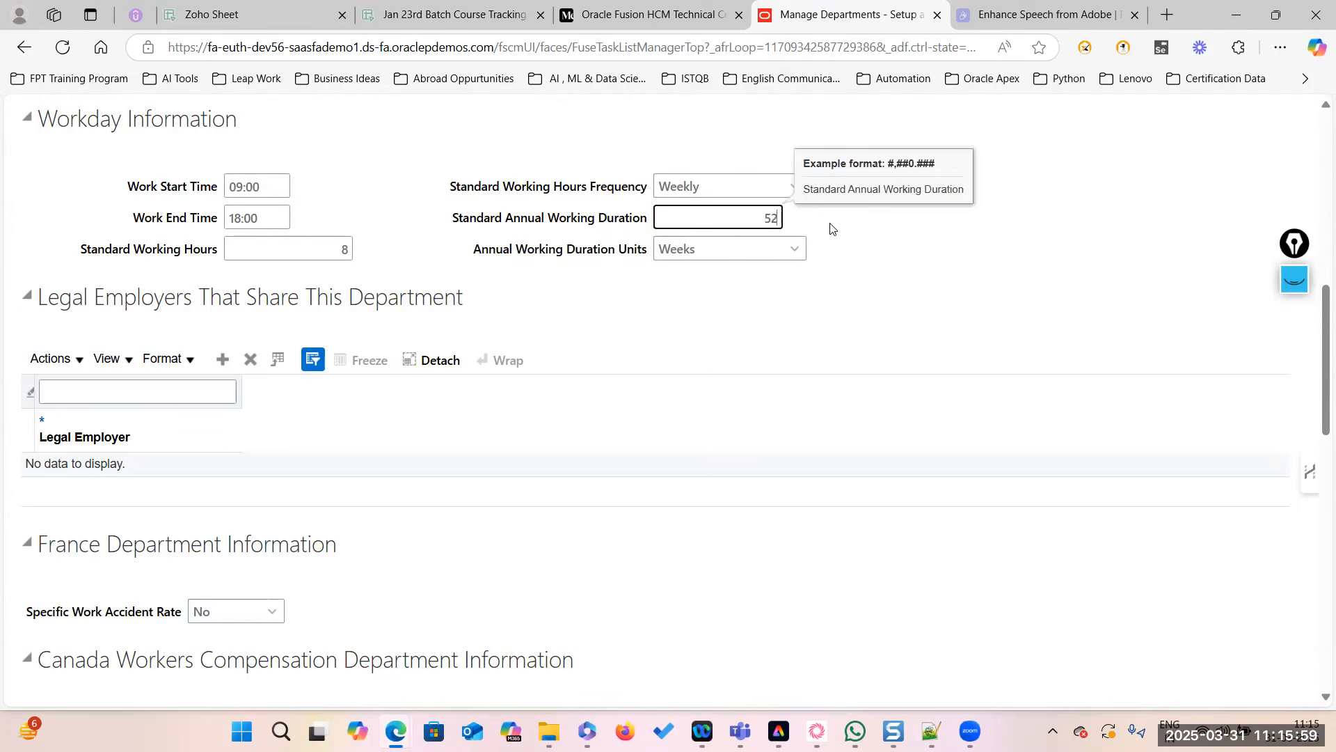
{"action": "left_click", "coordinate": [841, 300]}
{"action": "scroll", "coordinate": [839, 299], "scroll_direction": "up", "scroll_amount": 4}
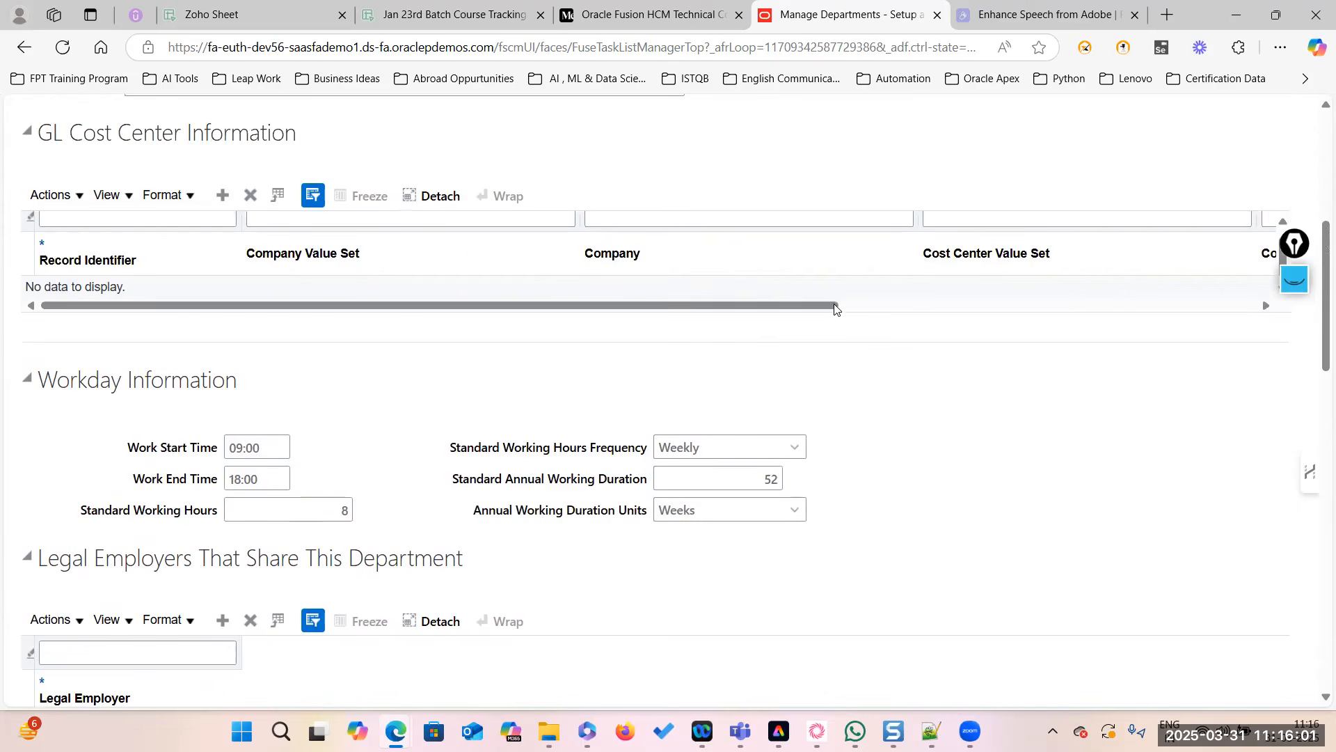
{"action": "scroll", "coordinate": [835, 307], "scroll_direction": "up", "scroll_amount": 1}
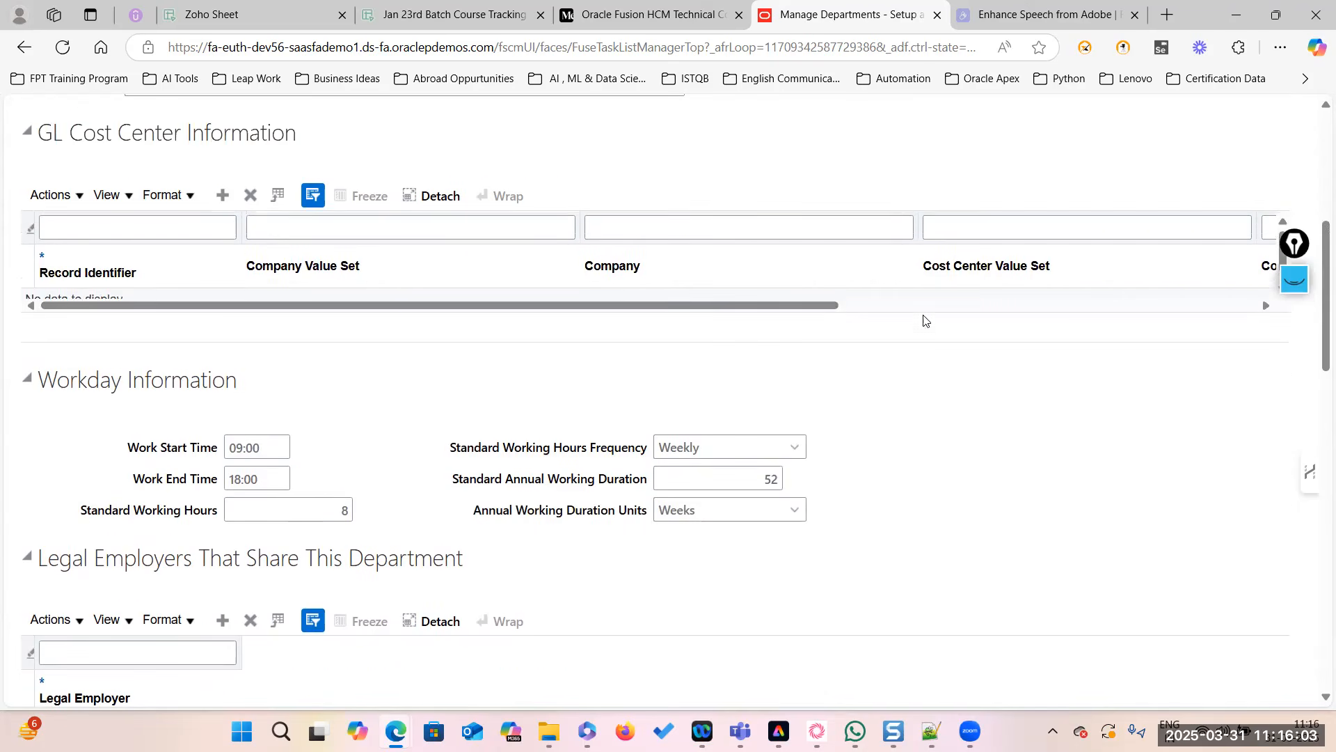
{"action": "scroll", "coordinate": [926, 323], "scroll_direction": "up", "scroll_amount": 5}
{"action": "left_click", "coordinate": [912, 239]}
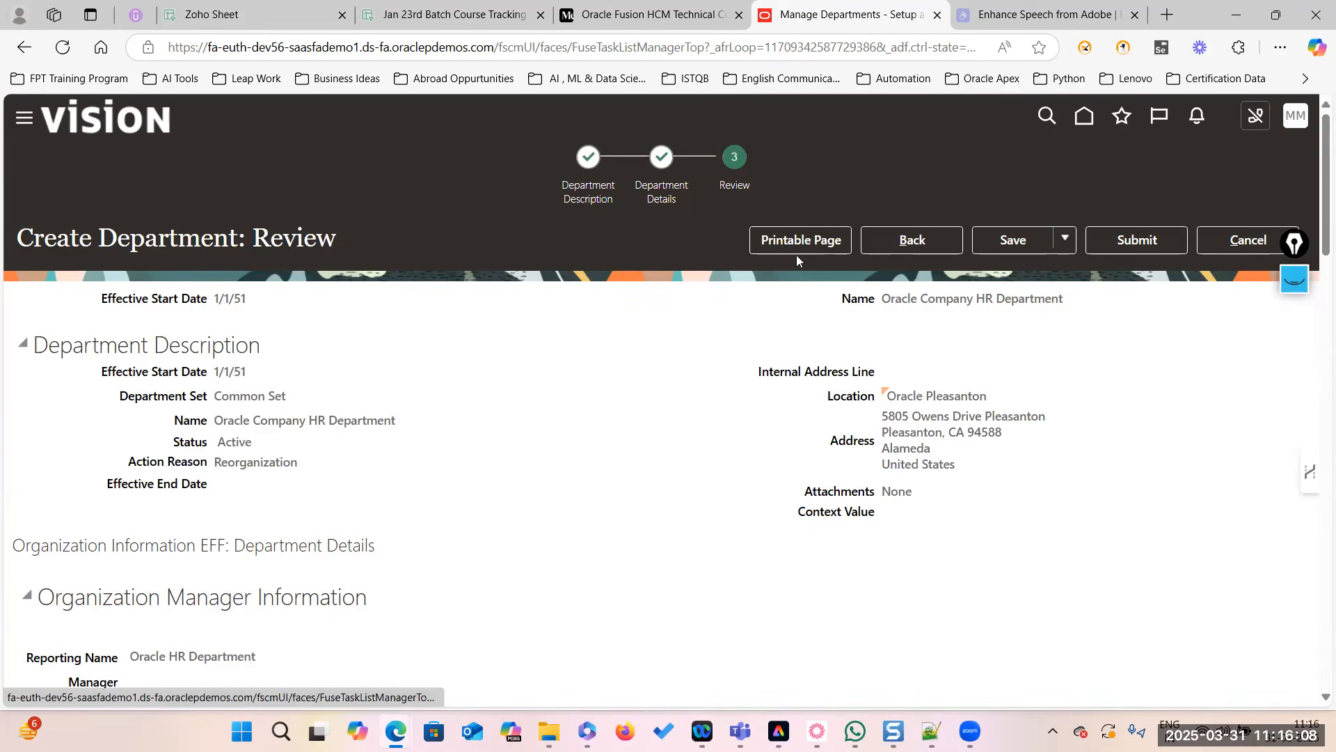
Return to the department details and set the annual working duration units to Months and the standard annual working duration to 12.
{"action": "left_click", "coordinate": [888, 243]}
{"action": "scroll", "coordinate": [821, 390], "scroll_direction": "down", "scroll_amount": 10}
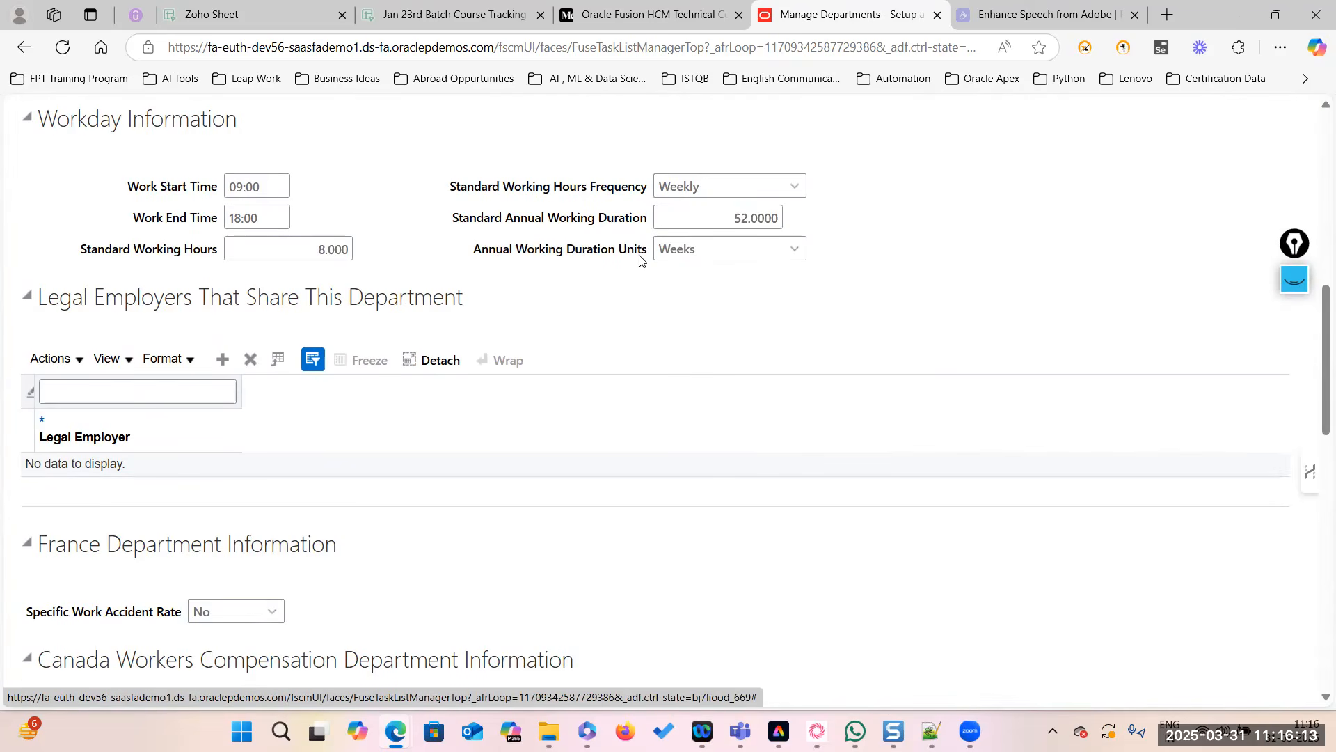
{"action": "left_click", "coordinate": [795, 249]}
{"action": "left_click", "coordinate": [686, 400]}
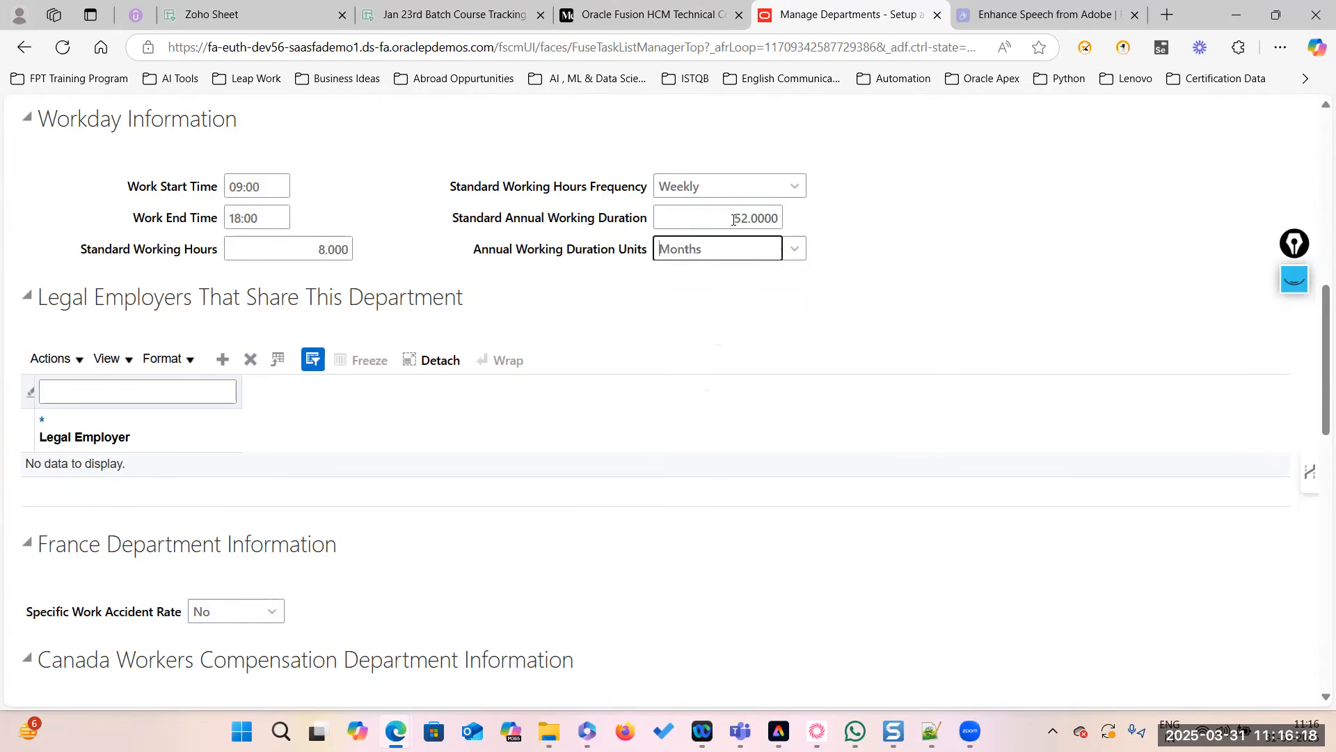
{"action": "left_click_drag", "start_coordinate": [696, 218], "coordinate": [816, 219]}
{"action": "type", "text": "12"}
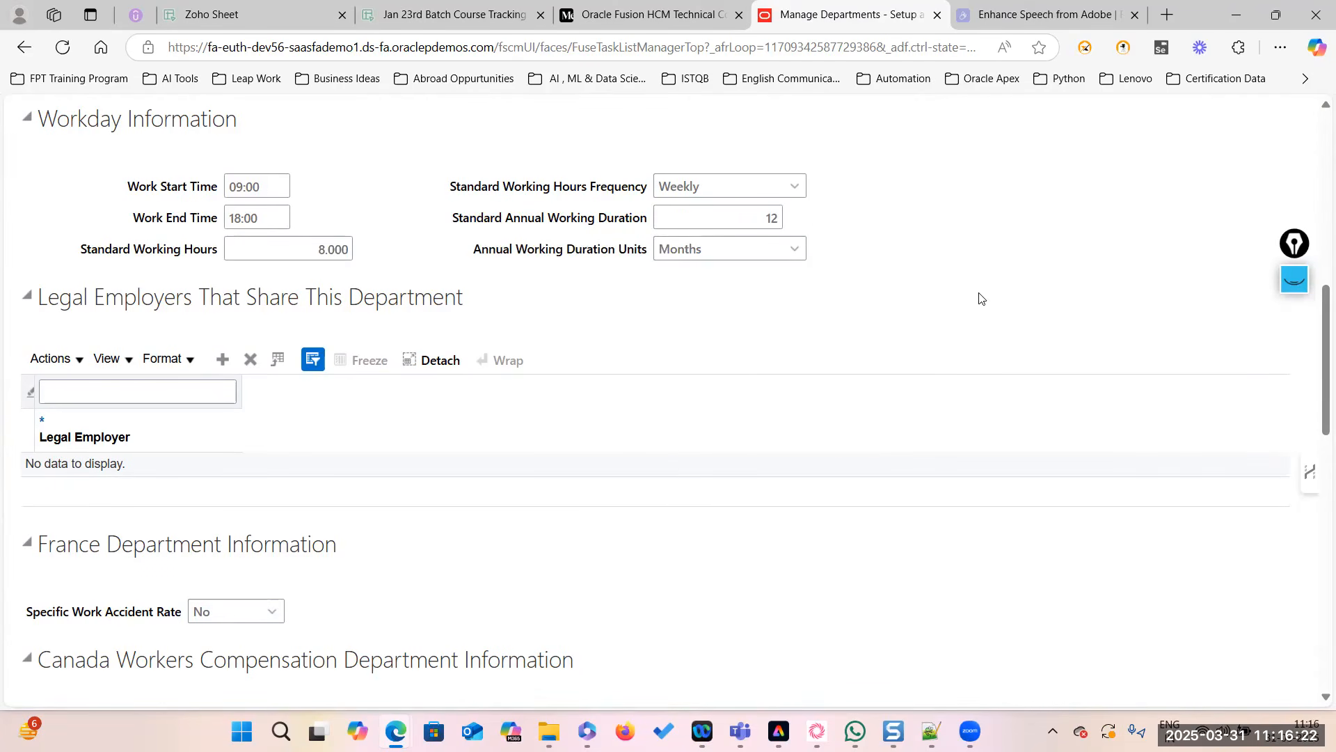
Switch the annual working duration units to Weeks and the standard annual working duration to 52.
{"action": "left_click", "coordinate": [796, 247]}
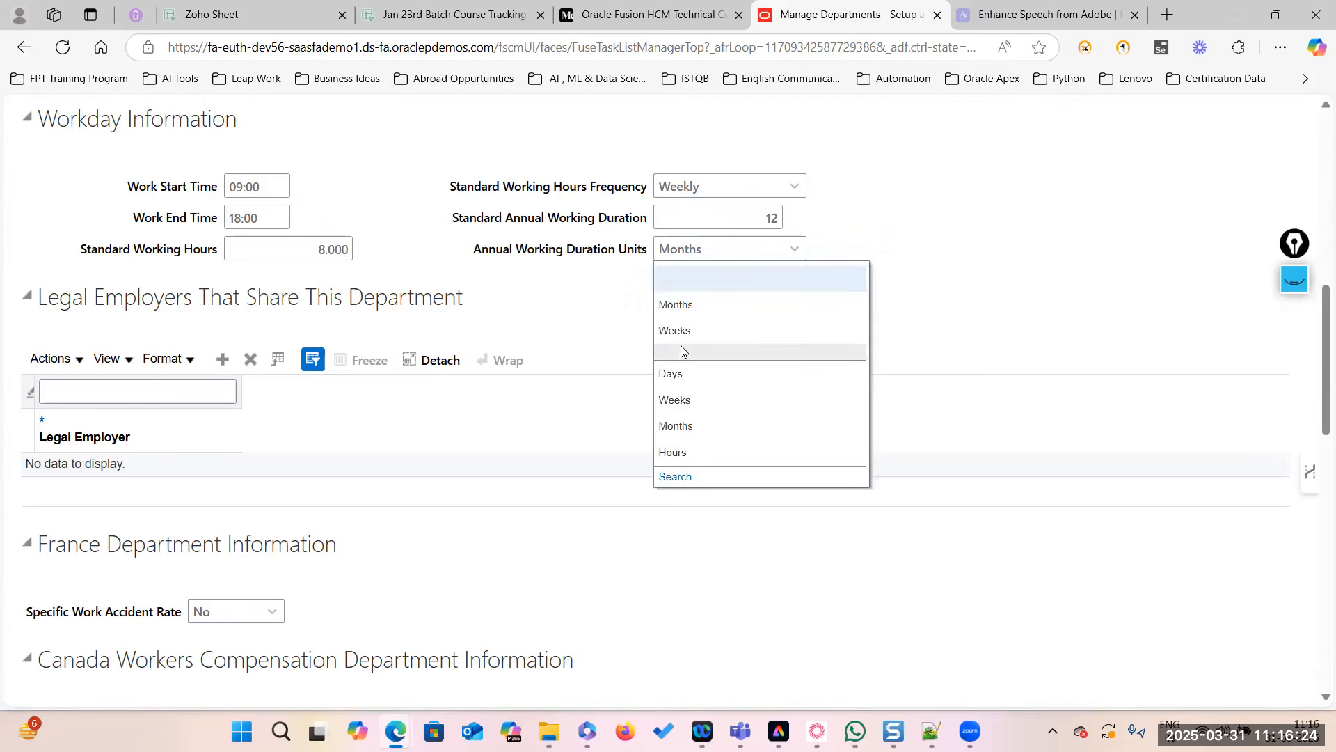
{"action": "left_click", "coordinate": [684, 329]}
{"action": "double_click", "coordinate": [764, 218]}
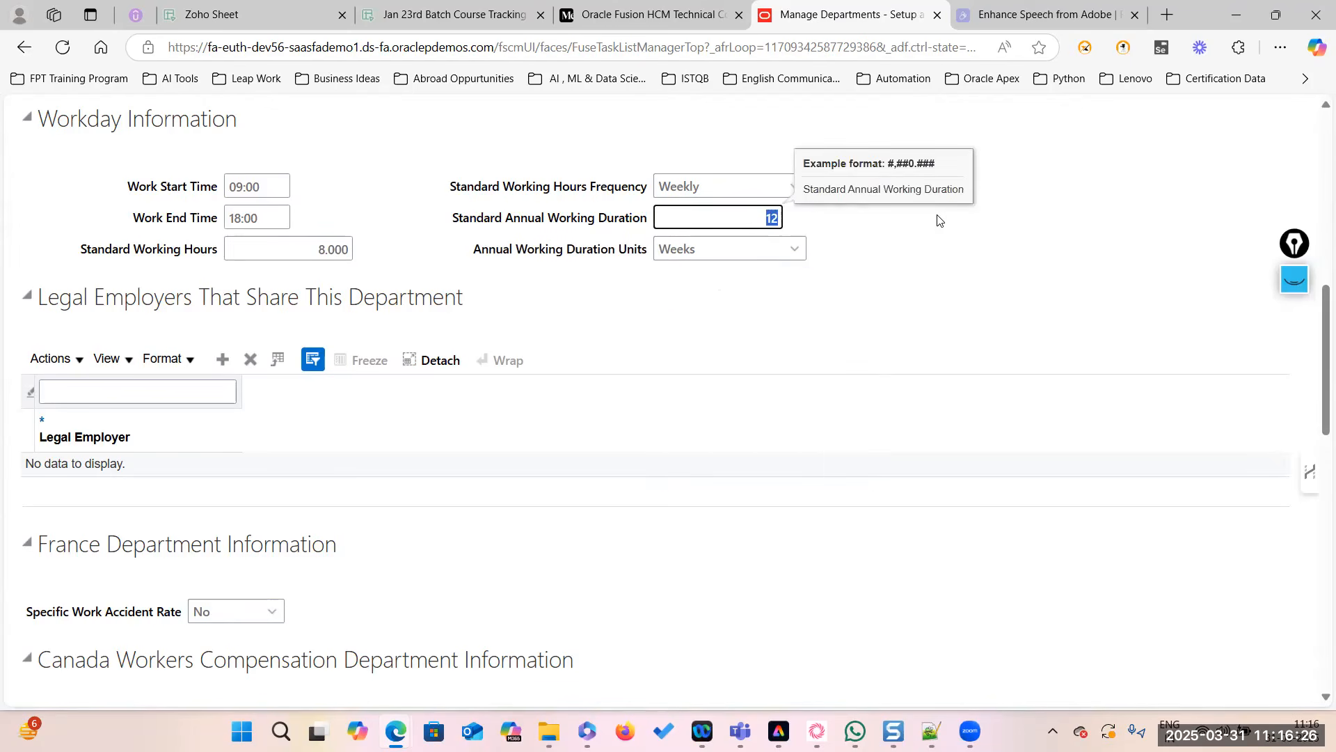
{"action": "type", "text": "5"}
Set the annual working duration back to 12 months and continue to the department review.
{"action": "left_click", "coordinate": [795, 248]}
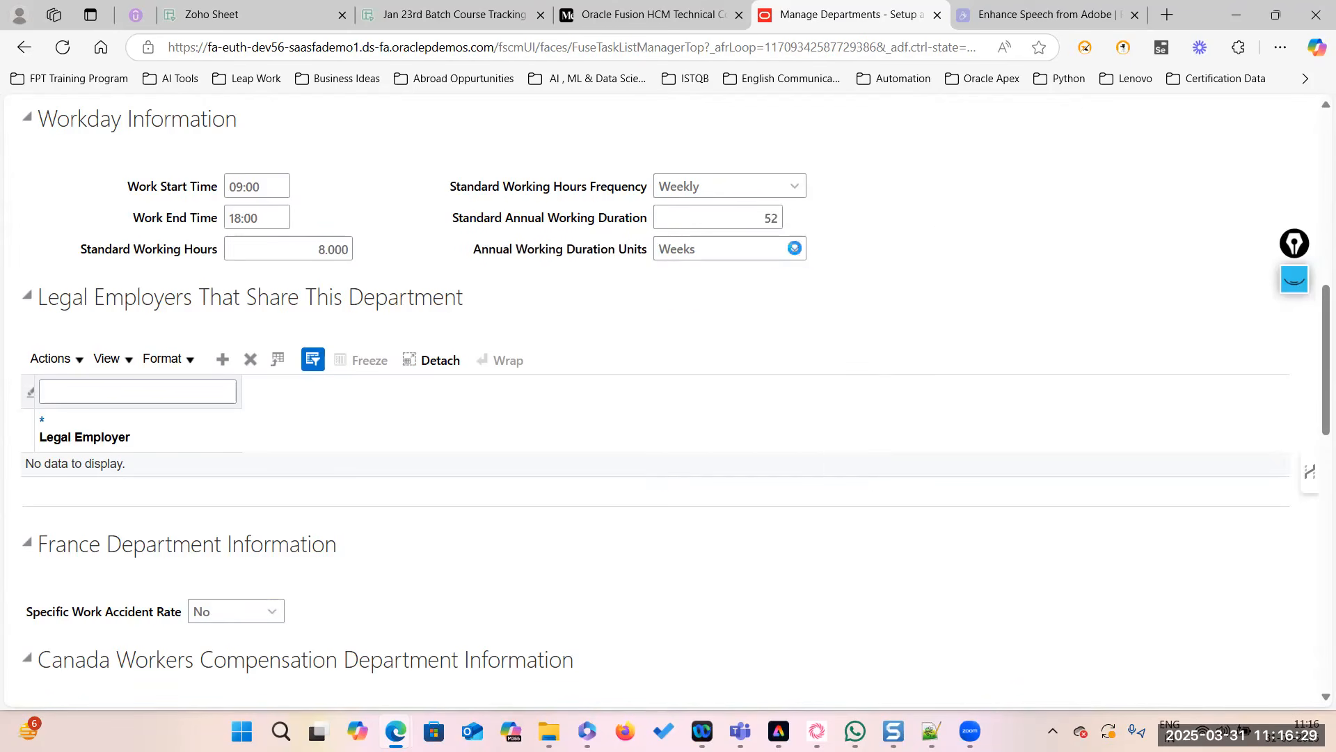
{"action": "left_click", "coordinate": [684, 294]}
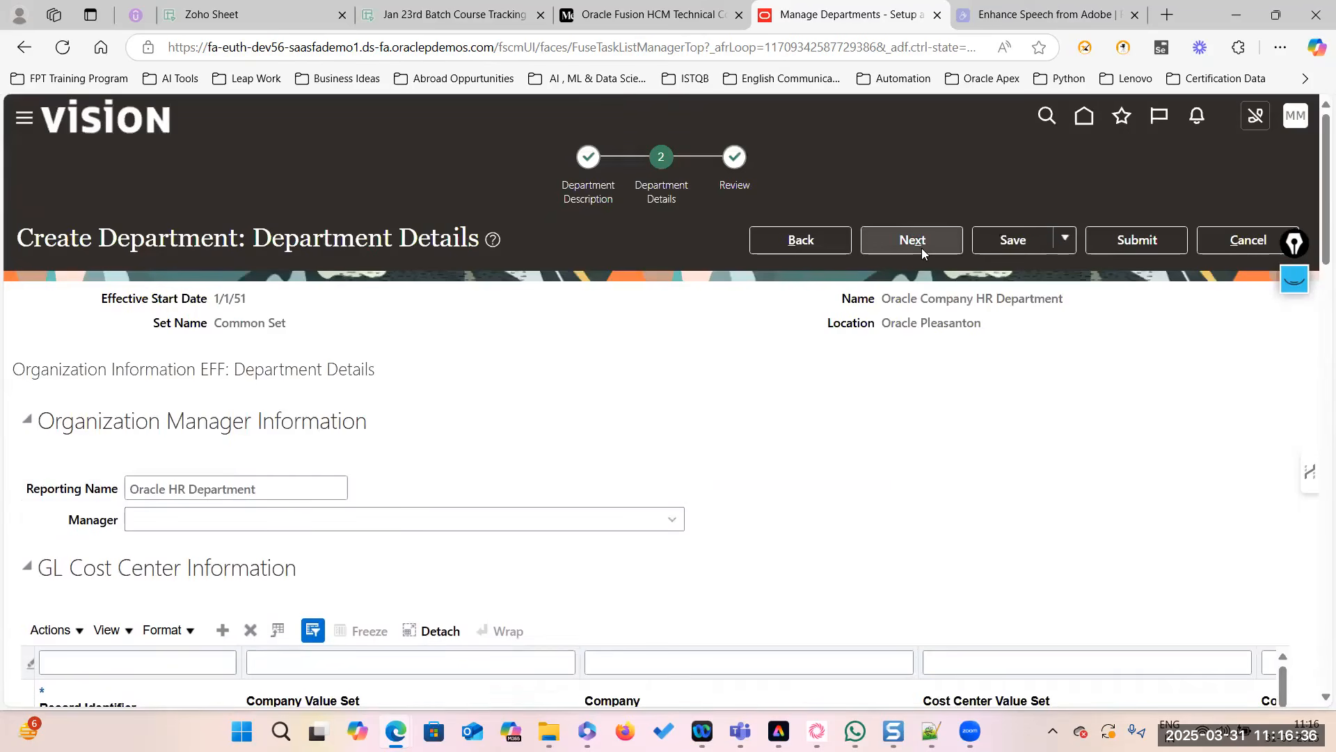
{"action": "left_click", "coordinate": [913, 240]}
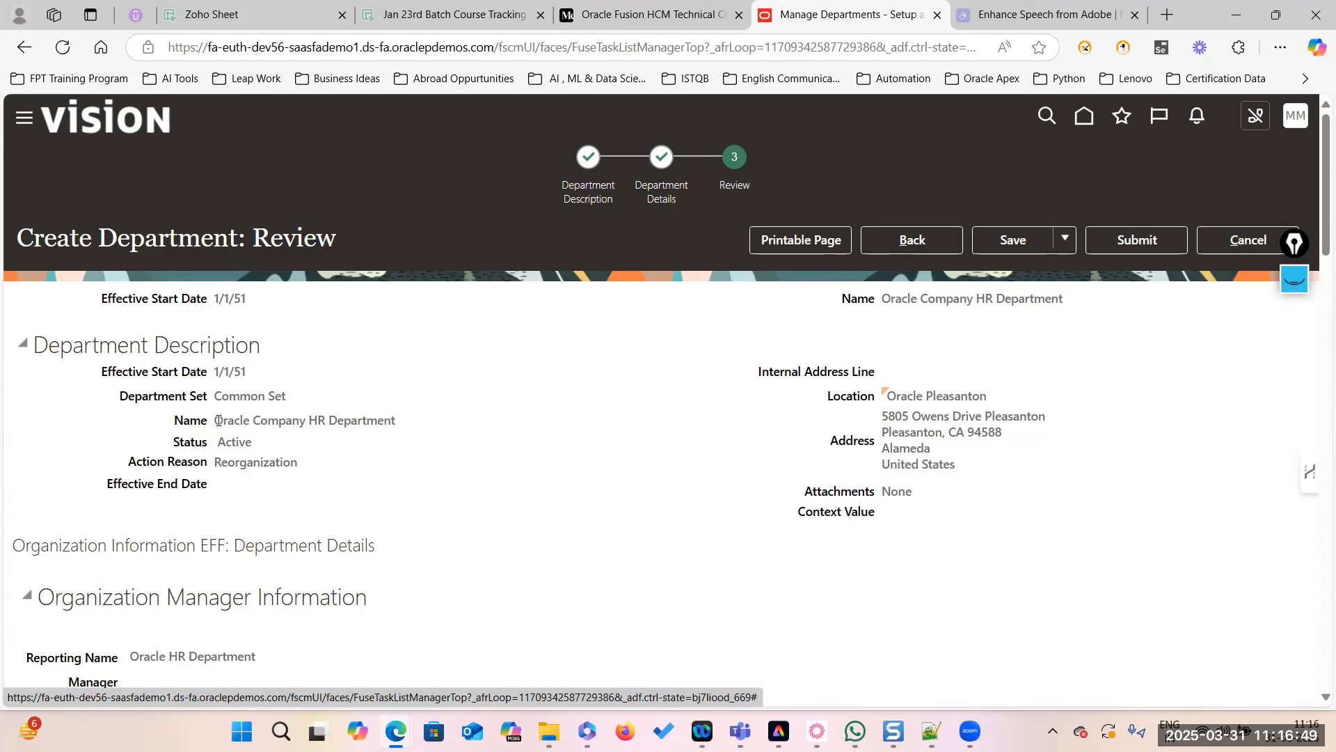
Check the department name, location address and reporting name on the review page.
{"action": "left_click_drag", "start_coordinate": [219, 421], "coordinate": [434, 427]}
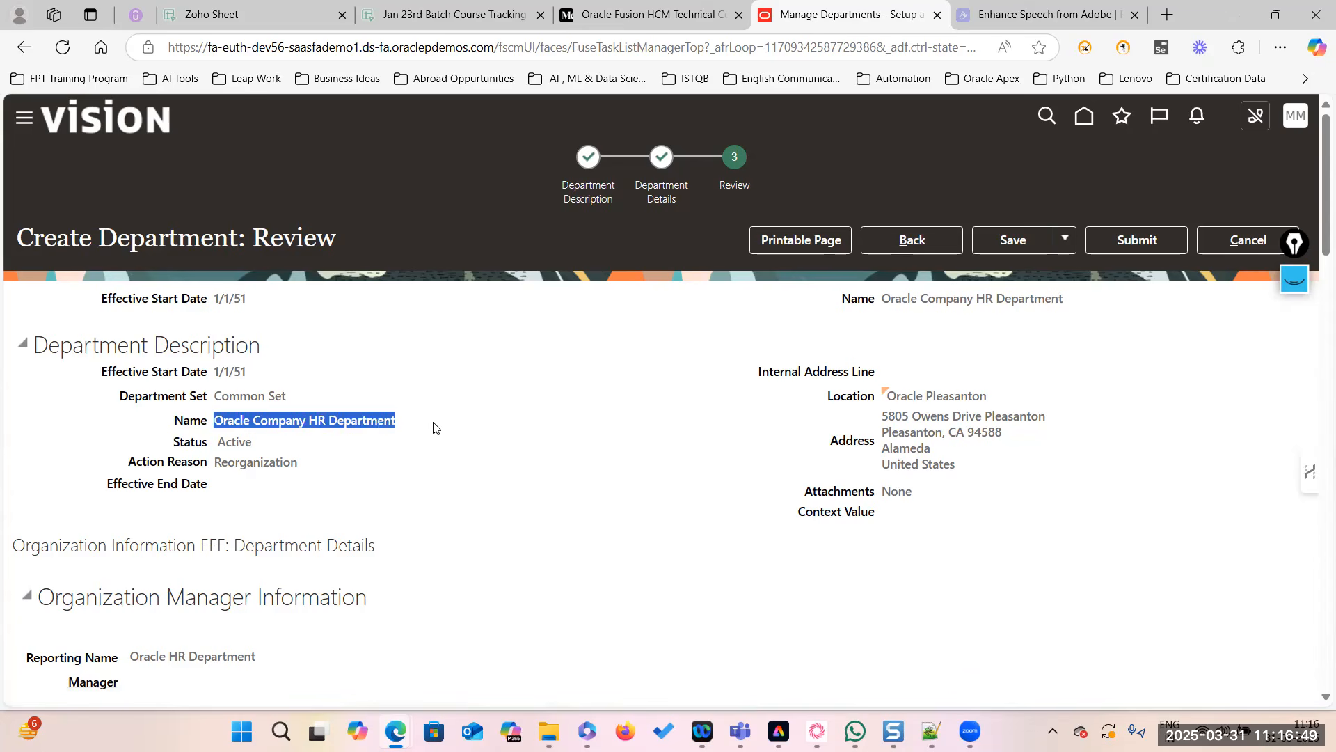
{"action": "left_click", "coordinate": [234, 456]}
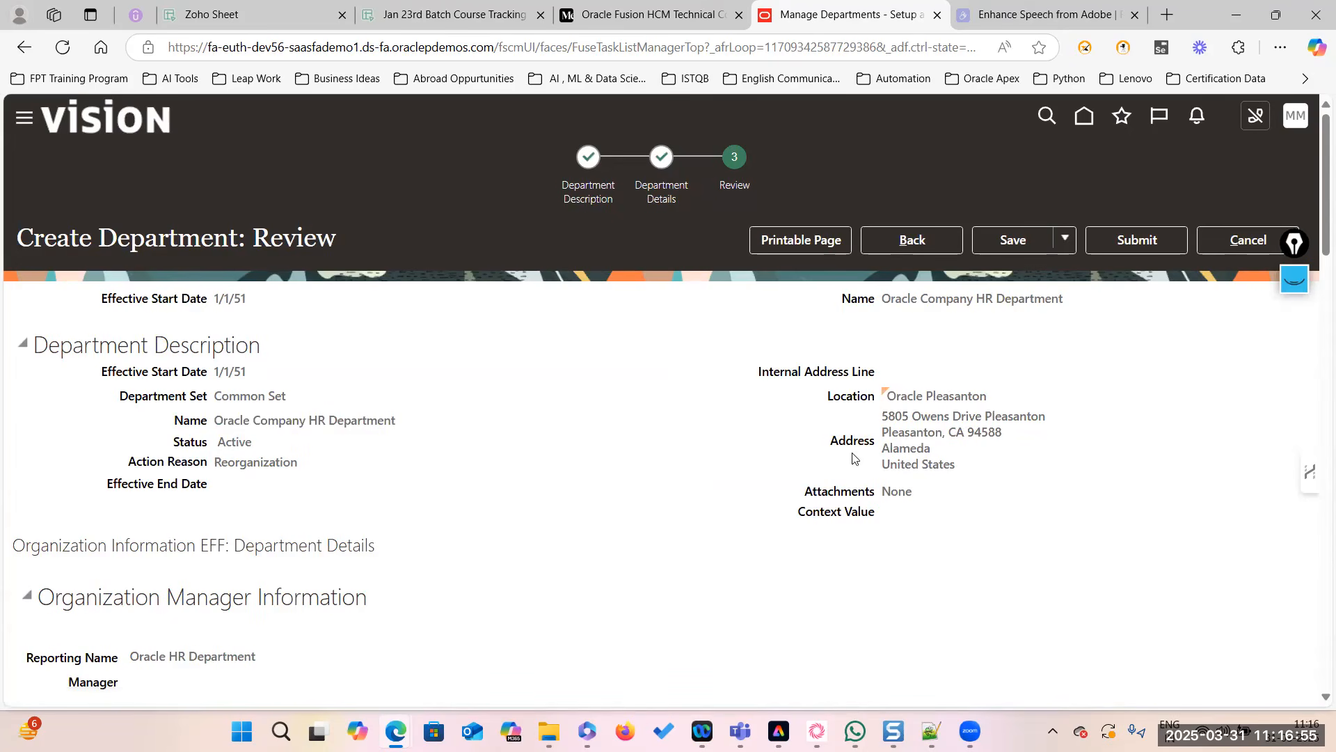
{"action": "left_click_drag", "start_coordinate": [885, 415], "coordinate": [373, 495]}
{"action": "scroll", "coordinate": [139, 477], "scroll_direction": "down", "scroll_amount": 4}
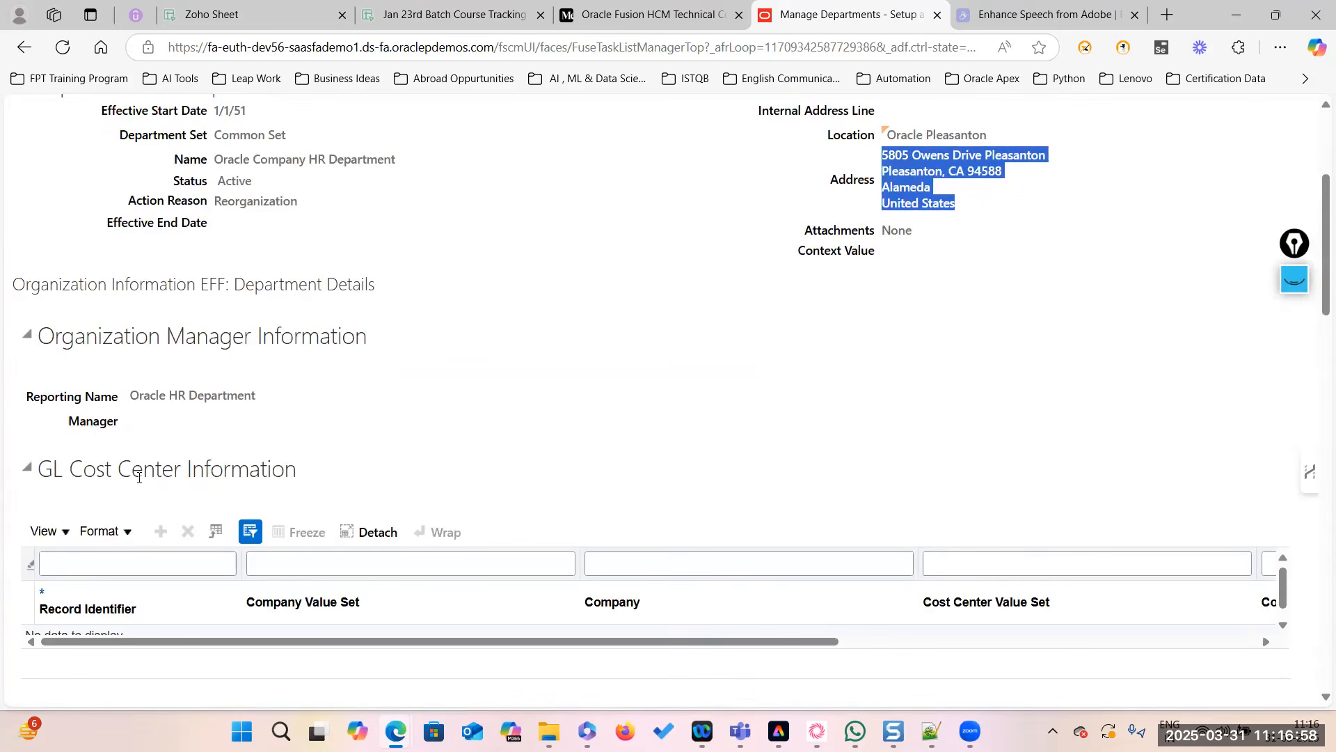
{"action": "scroll", "coordinate": [291, 494], "scroll_direction": "down", "scroll_amount": 3}
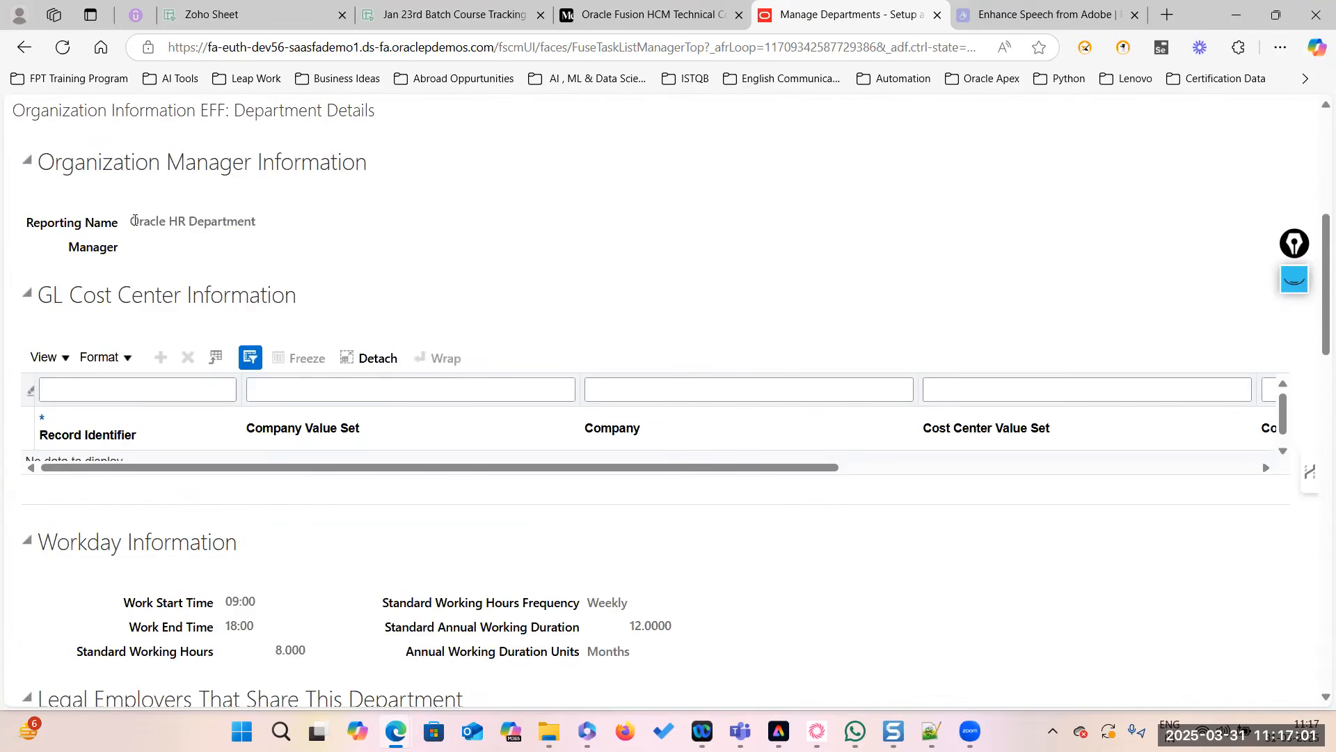
{"action": "left_click_drag", "start_coordinate": [132, 221], "coordinate": [262, 227]}
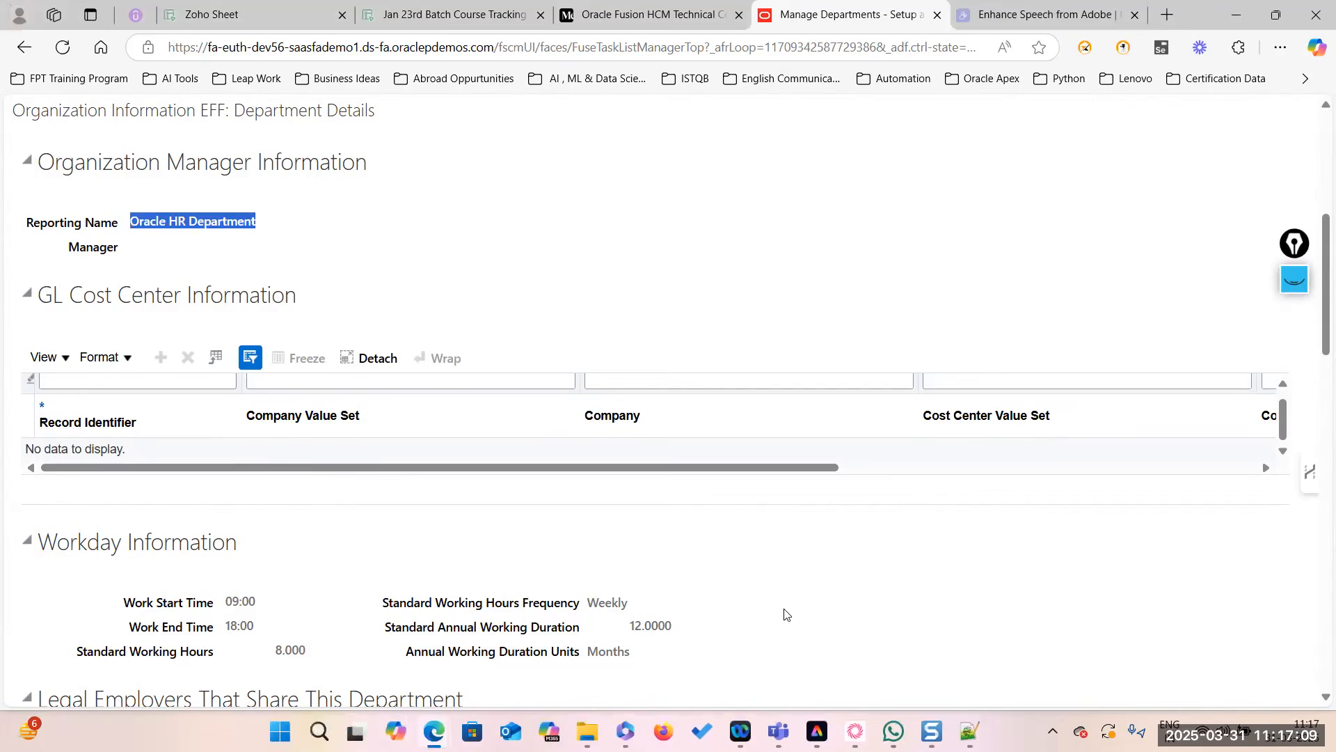
Outline the Workday Information section with a rectangle annotation, and clear the drawing from the screen.
{"action": "left_click", "coordinate": [1295, 278]}
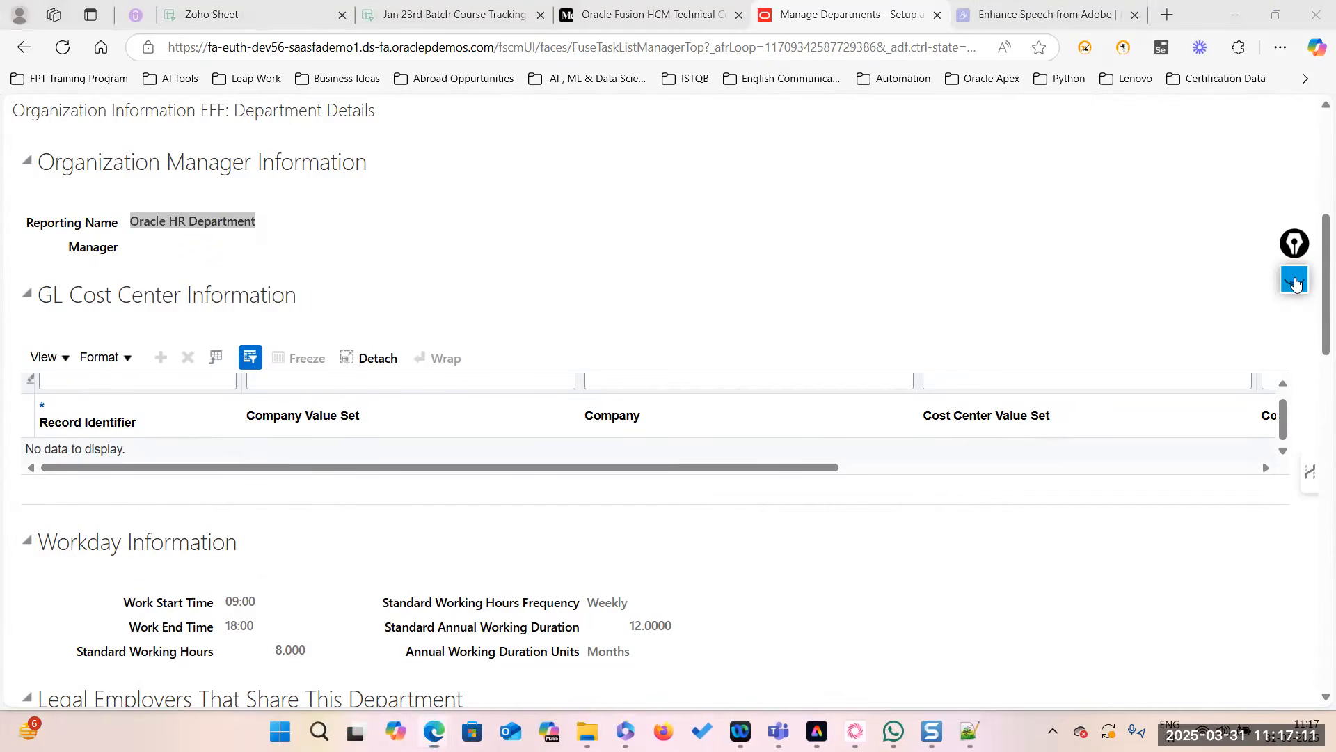
{"action": "left_click", "coordinate": [1295, 384]}
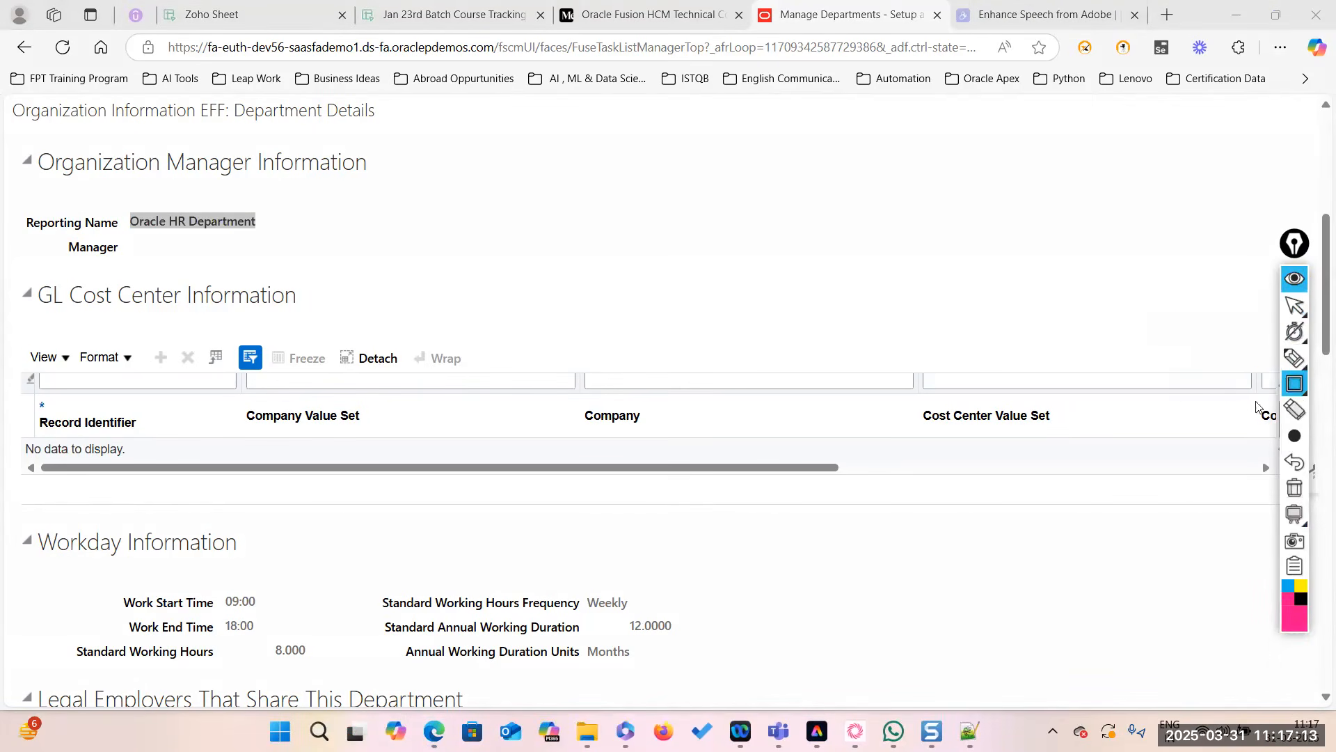
{"action": "mouse_move", "coordinate": [1285, 436]}
{"action": "mouse_move", "coordinate": [8, 527]}
{"action": "left_mouse_down"}
{"action": "mouse_move", "coordinate": [641, 689]}
{"action": "mouse_move", "coordinate": [1207, 680]}
{"action": "left_mouse_up"}
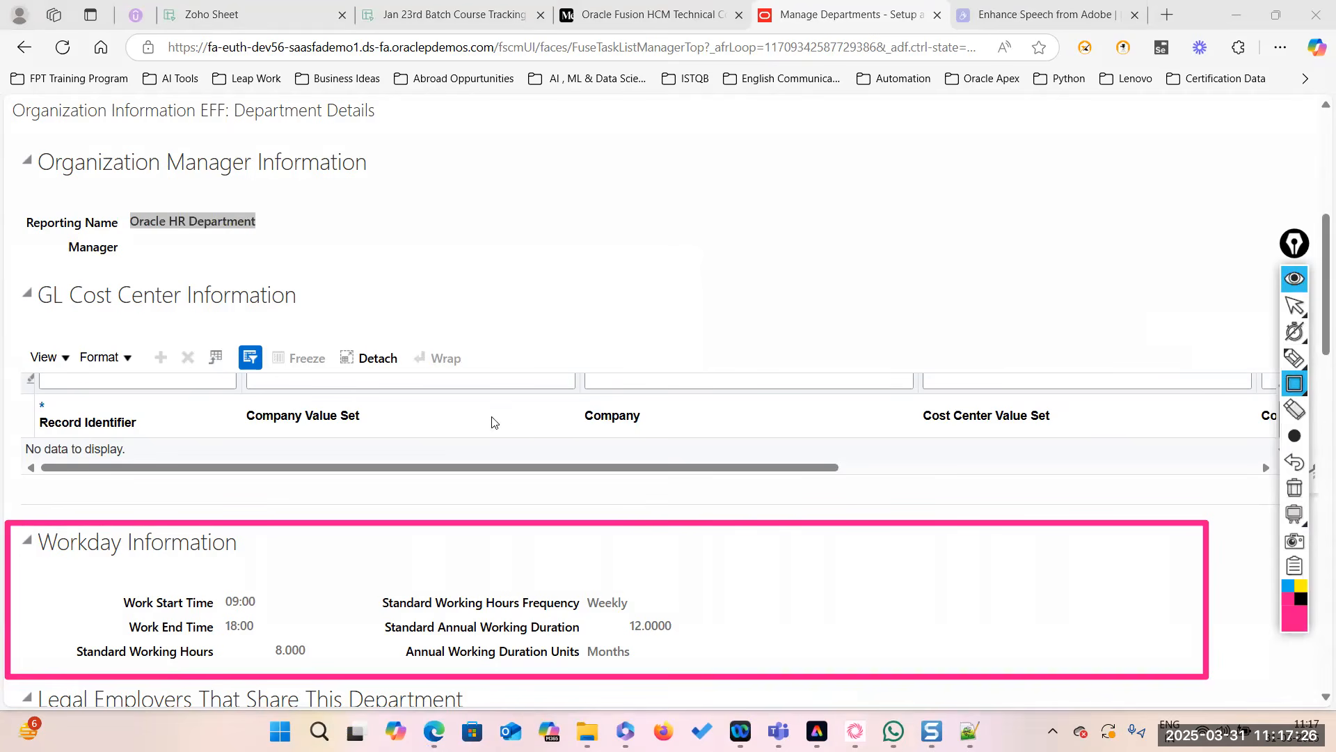
{"action": "left_click", "coordinate": [1296, 486]}
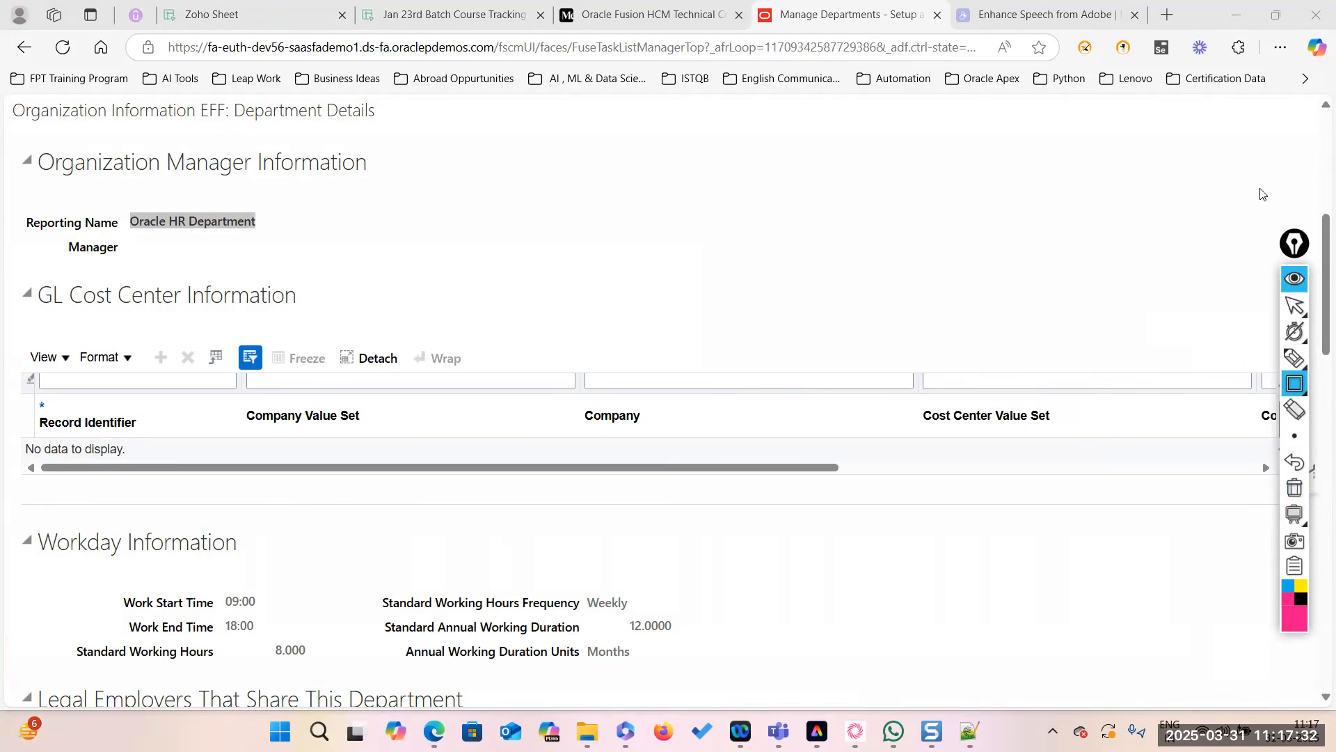
{"action": "left_click", "coordinate": [1296, 245]}
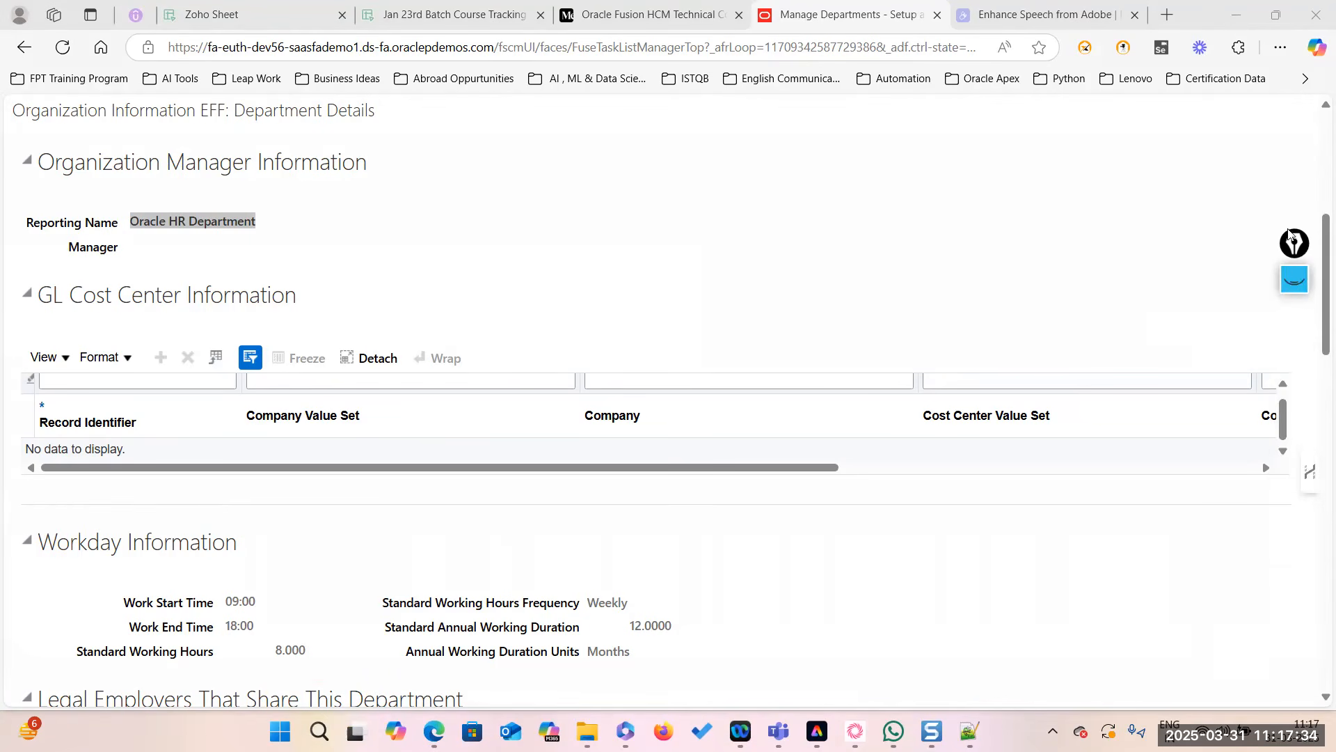
Submit the new Oracle Company HR Department and confirm the submission.
{"action": "scroll", "coordinate": [1118, 239], "scroll_direction": "up", "scroll_amount": 6}
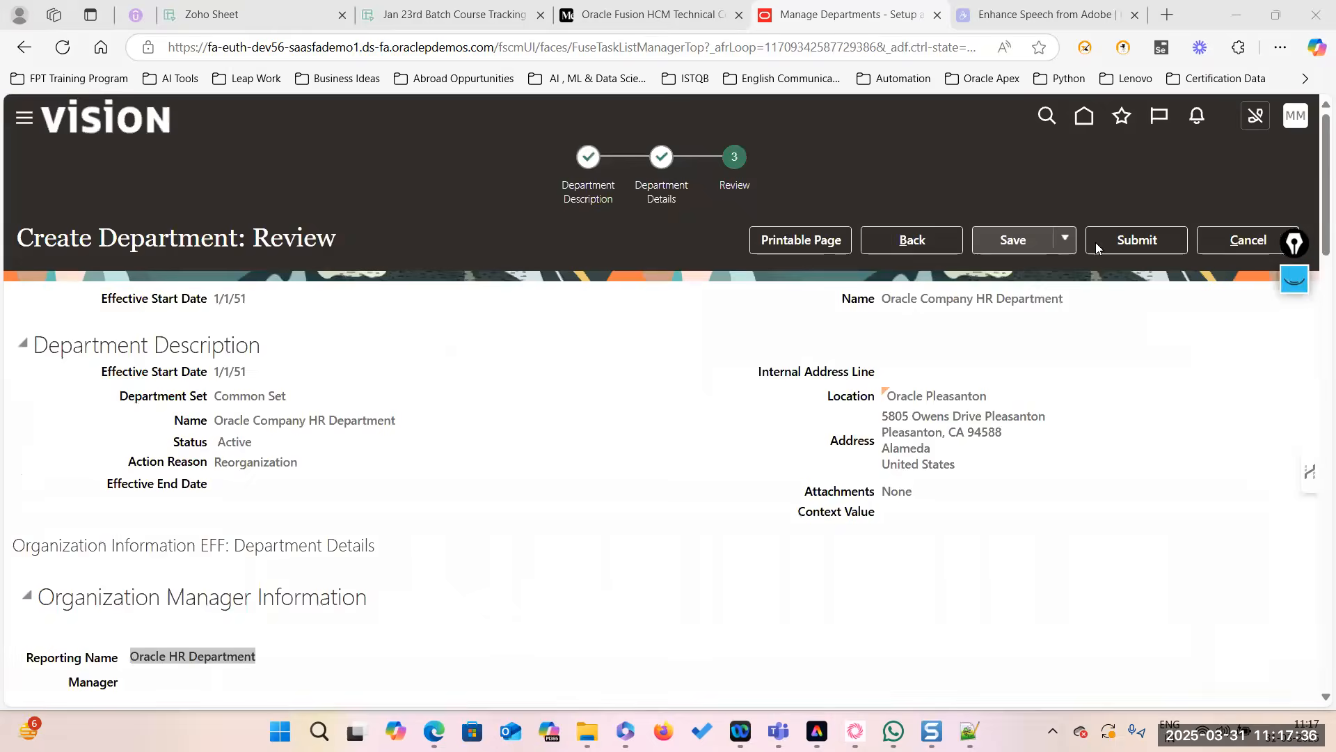
{"action": "left_click", "coordinate": [1137, 240]}
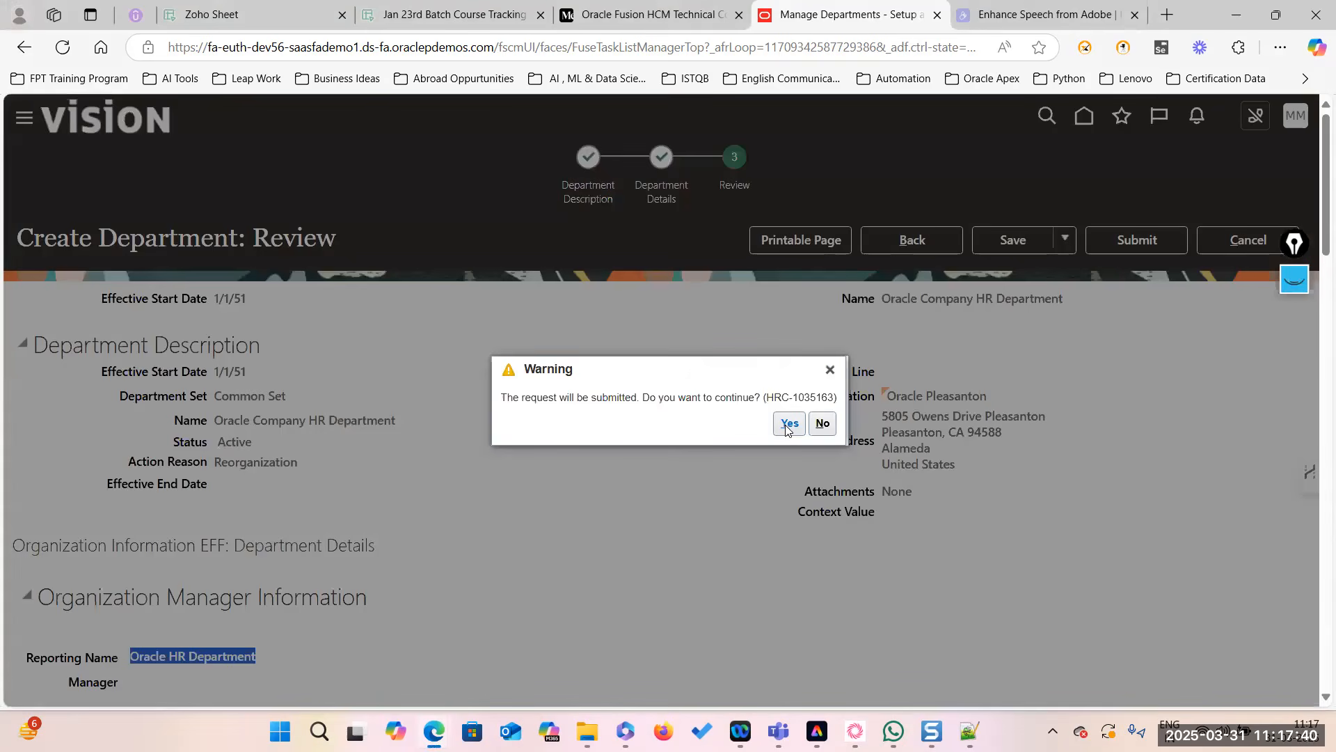
{"action": "left_click", "coordinate": [788, 426]}
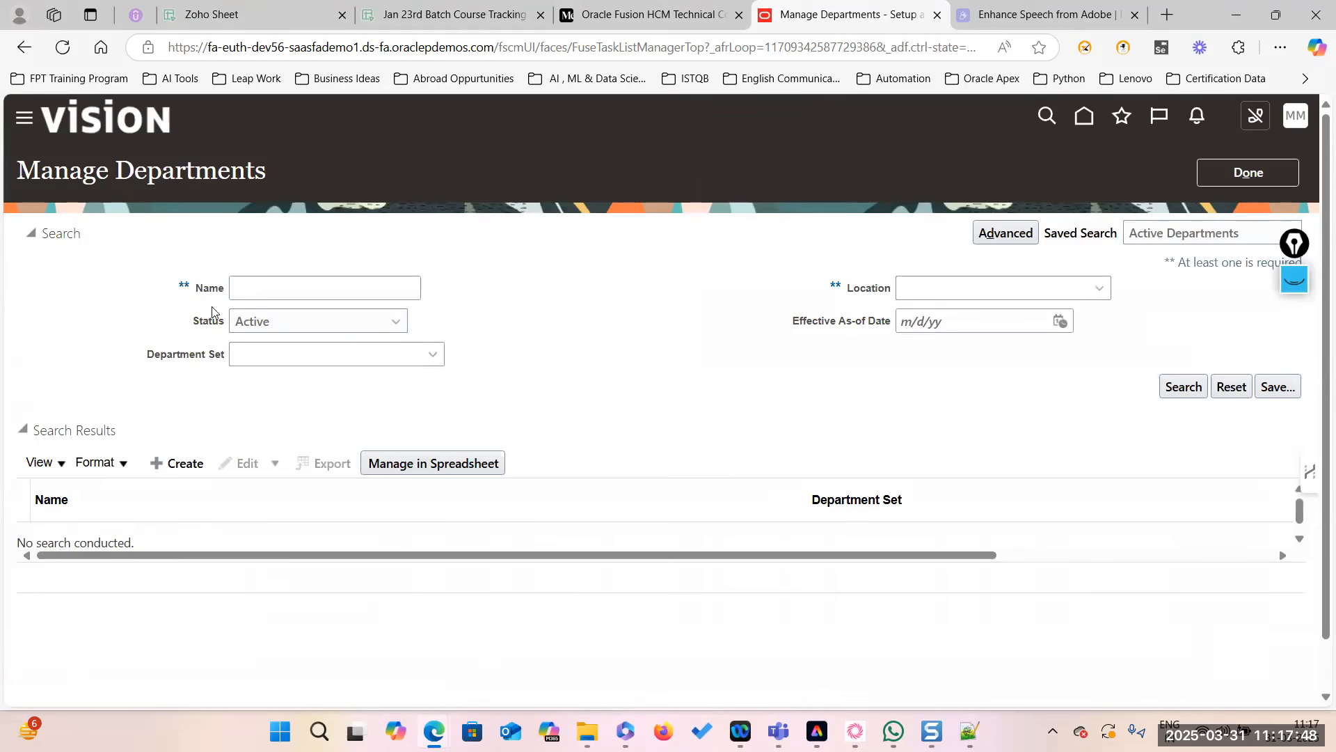
Search the departments by the name Oracle Company HR% and open the Oracle Company HR Department record.
{"action": "left_click", "coordinate": [260, 282]}
{"action": "type", "text": "Oracl"}
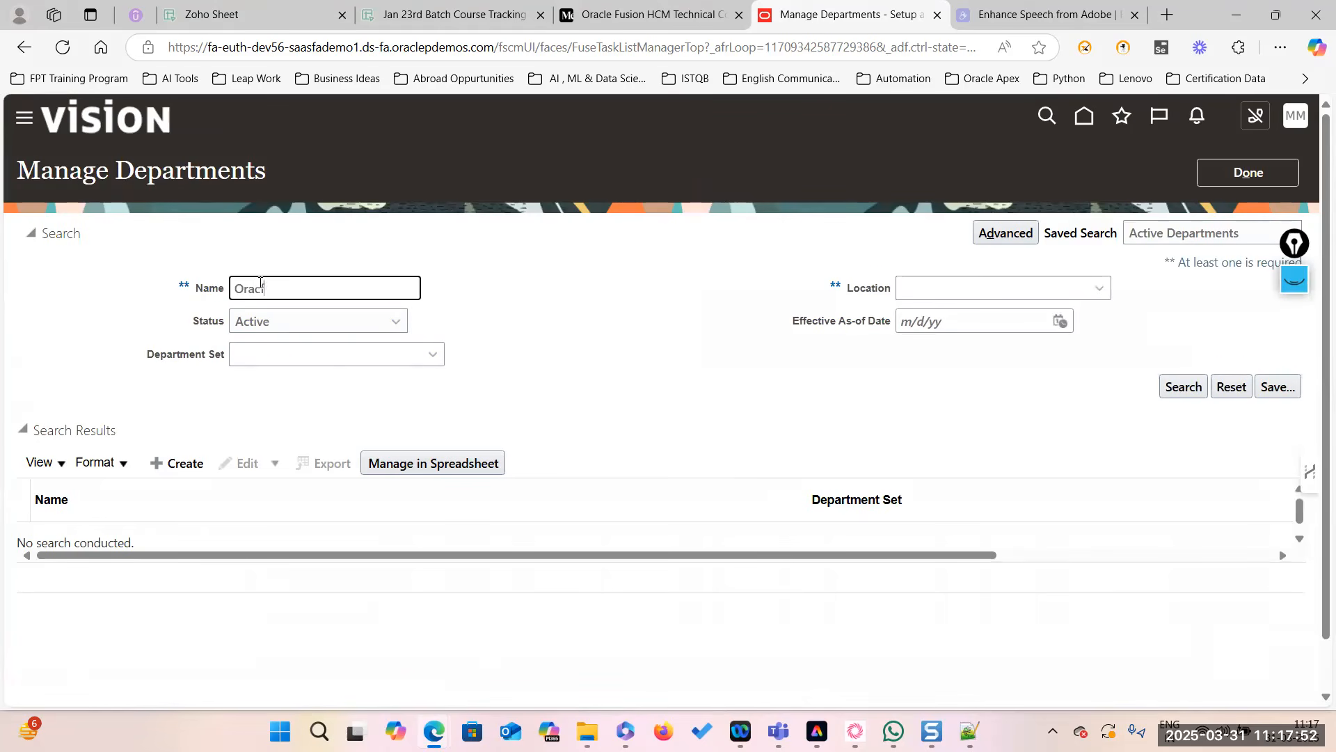
{"action": "type", "text": "e"}
{"action": "type", "text": "l Company H"}
{"action": "type", "text": "R%"}
{"action": "key", "text": "Return"}
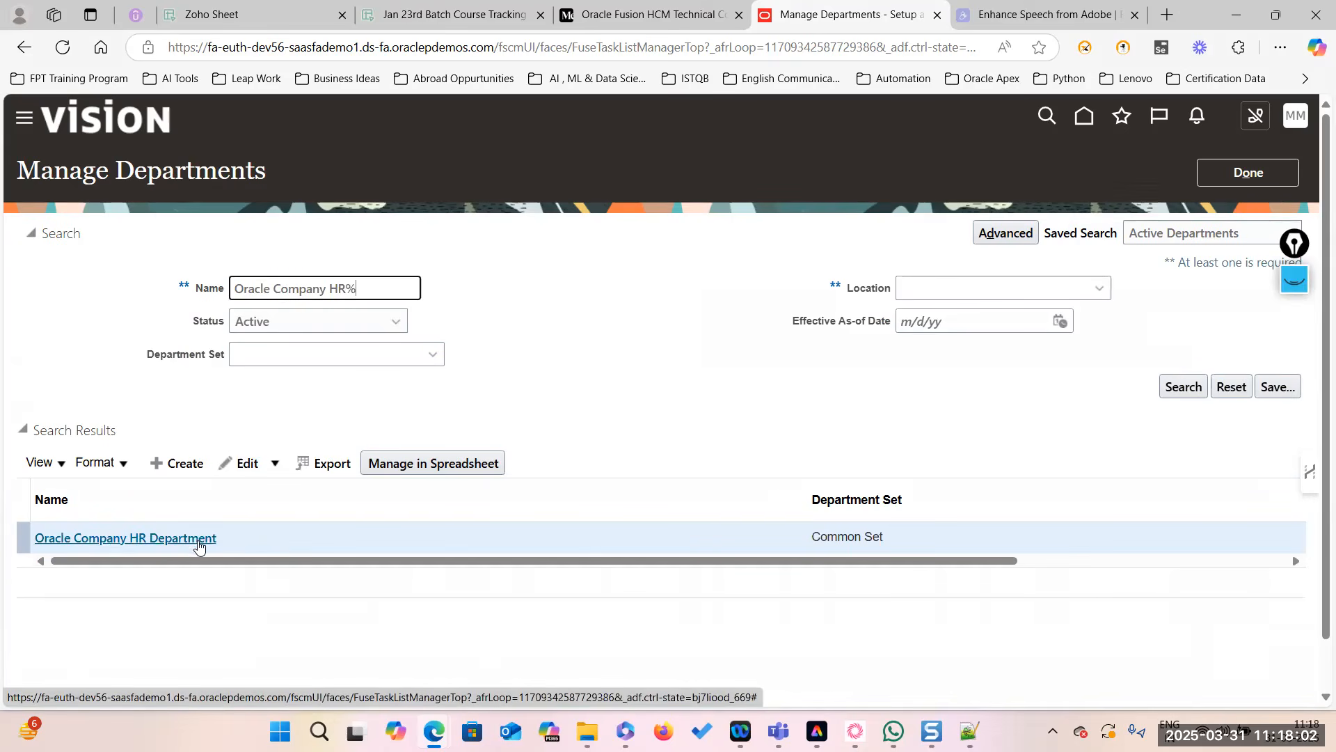
{"action": "left_click", "coordinate": [164, 542]}
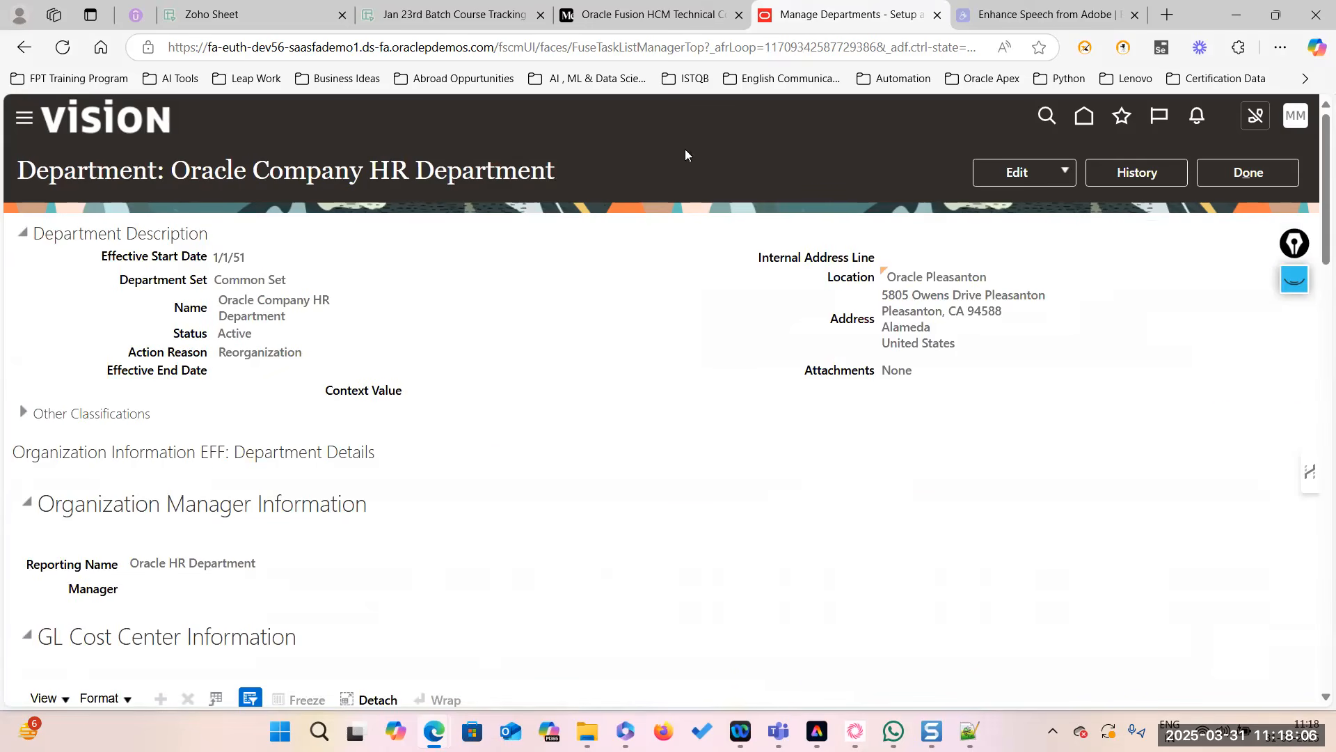
Look through the department's details, and view its effective-dated history before closing the history list.
{"action": "scroll", "coordinate": [806, 683], "scroll_direction": "down", "scroll_amount": 5}
{"action": "scroll", "coordinate": [527, 497], "scroll_direction": "up", "scroll_amount": 5}
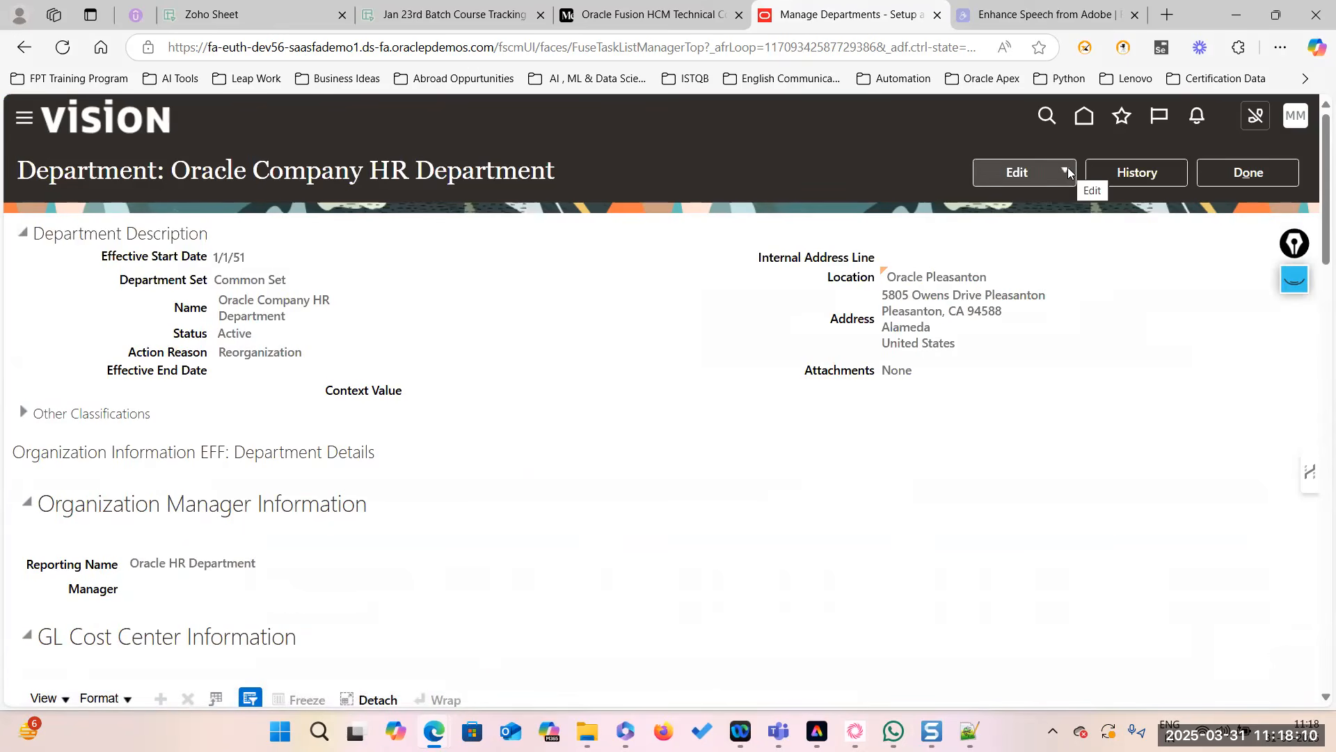
{"action": "left_click", "coordinate": [1157, 176]}
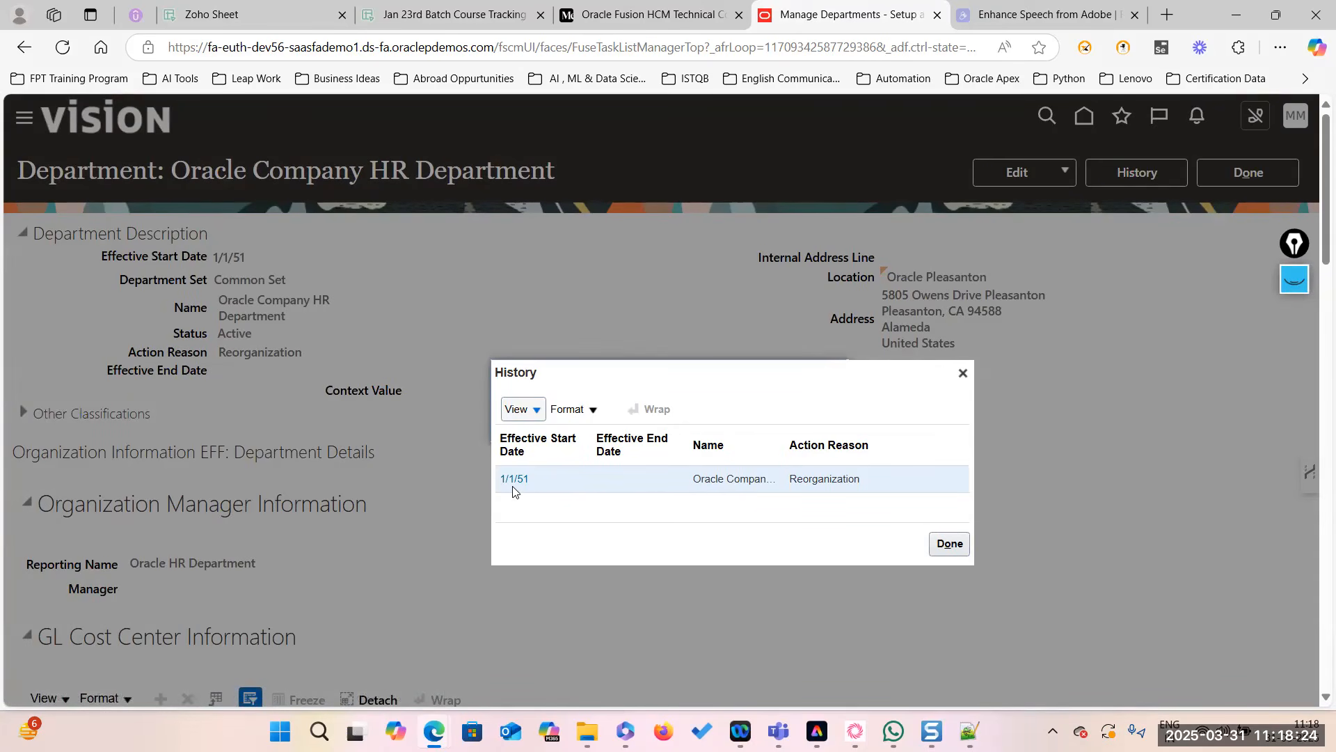
{"action": "left_click", "coordinate": [950, 543]}
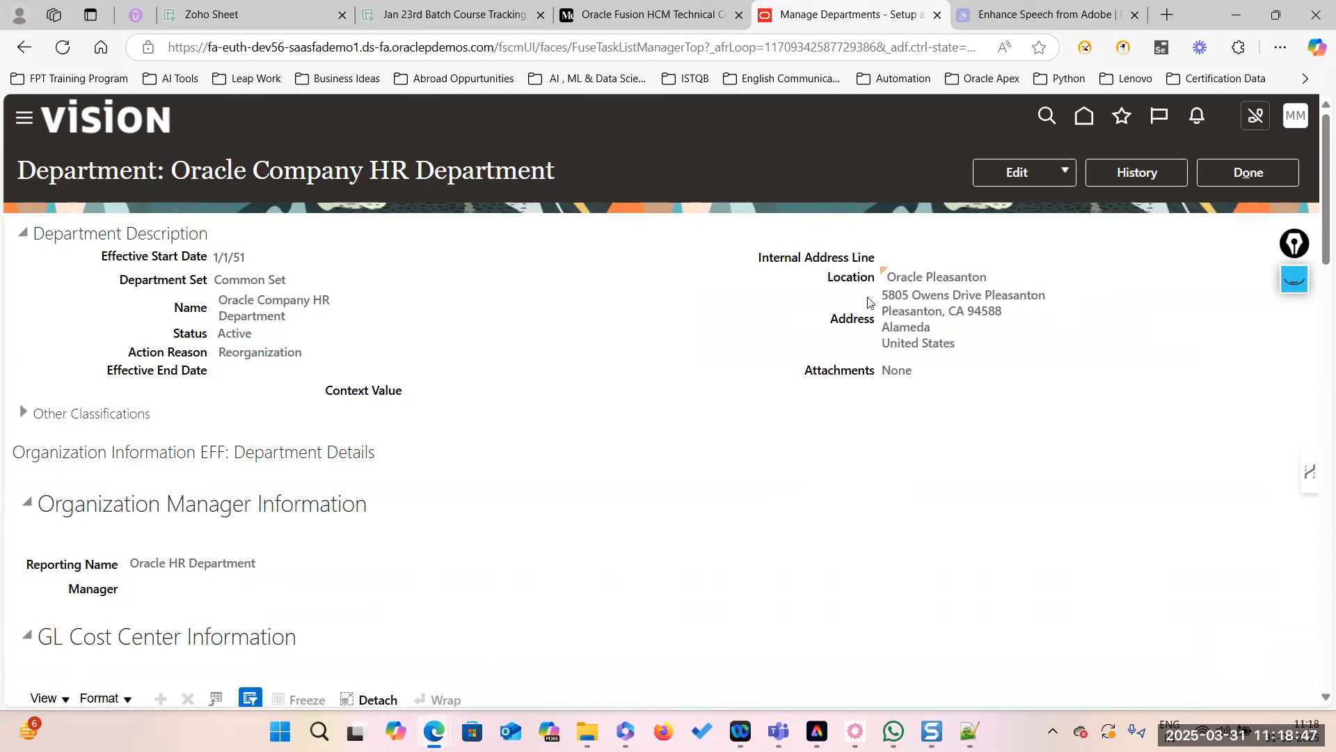
Outline the department's location and address details with a thin rectangle annotation, and clear the drawing from the screen.
{"action": "left_click", "coordinate": [1295, 280]}
{"action": "mouse_move", "coordinate": [1292, 386]}
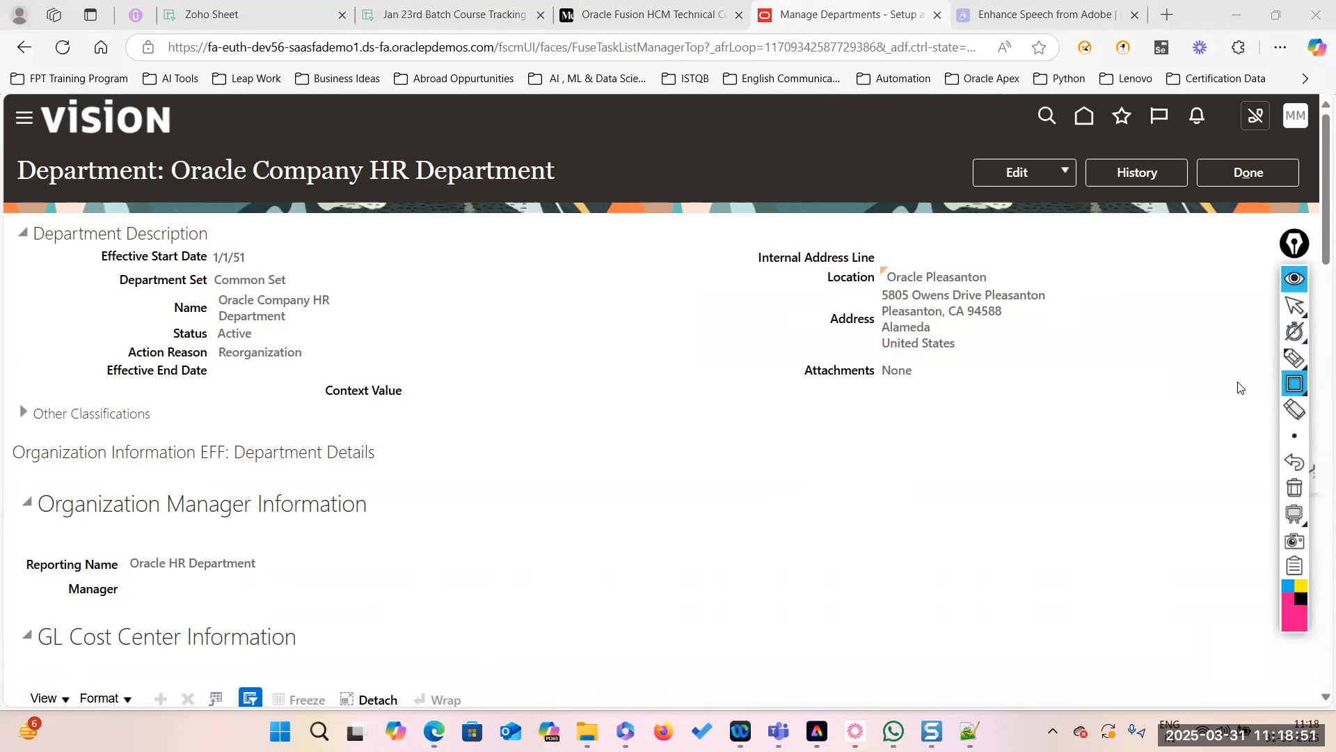
{"action": "left_click", "coordinate": [1241, 383]}
{"action": "mouse_move", "coordinate": [667, 232]}
{"action": "left_mouse_down"}
{"action": "mouse_move", "coordinate": [1059, 286]}
{"action": "mouse_move", "coordinate": [1140, 398]}
{"action": "left_mouse_up"}
{"action": "left_click", "coordinate": [1296, 513]}
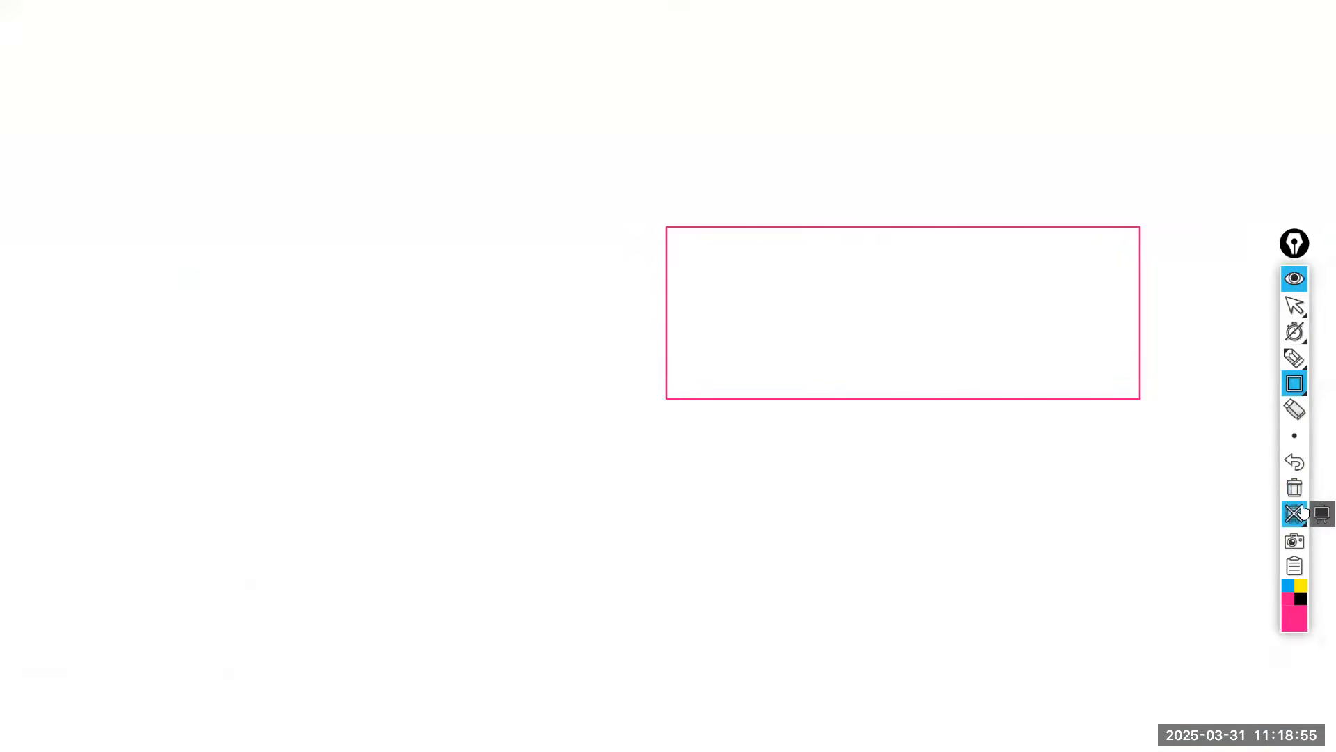
{"action": "left_click", "coordinate": [1295, 514]}
{"action": "left_click", "coordinate": [1296, 490]}
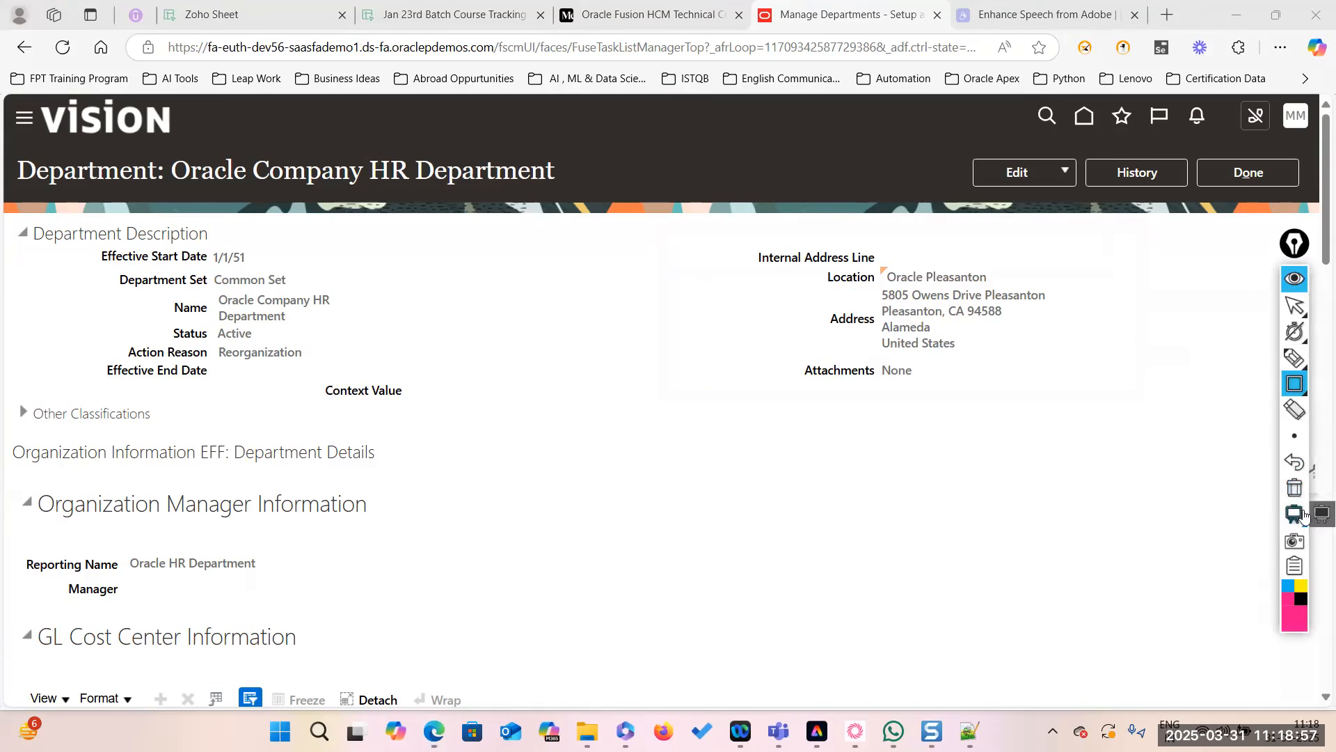
Outline the location details and the Department Description section with thicker rectangle annotations, clear them, and return to normal pointer mode.
{"action": "mouse_move", "coordinate": [1296, 442]}
{"action": "left_click", "coordinate": [1215, 436]}
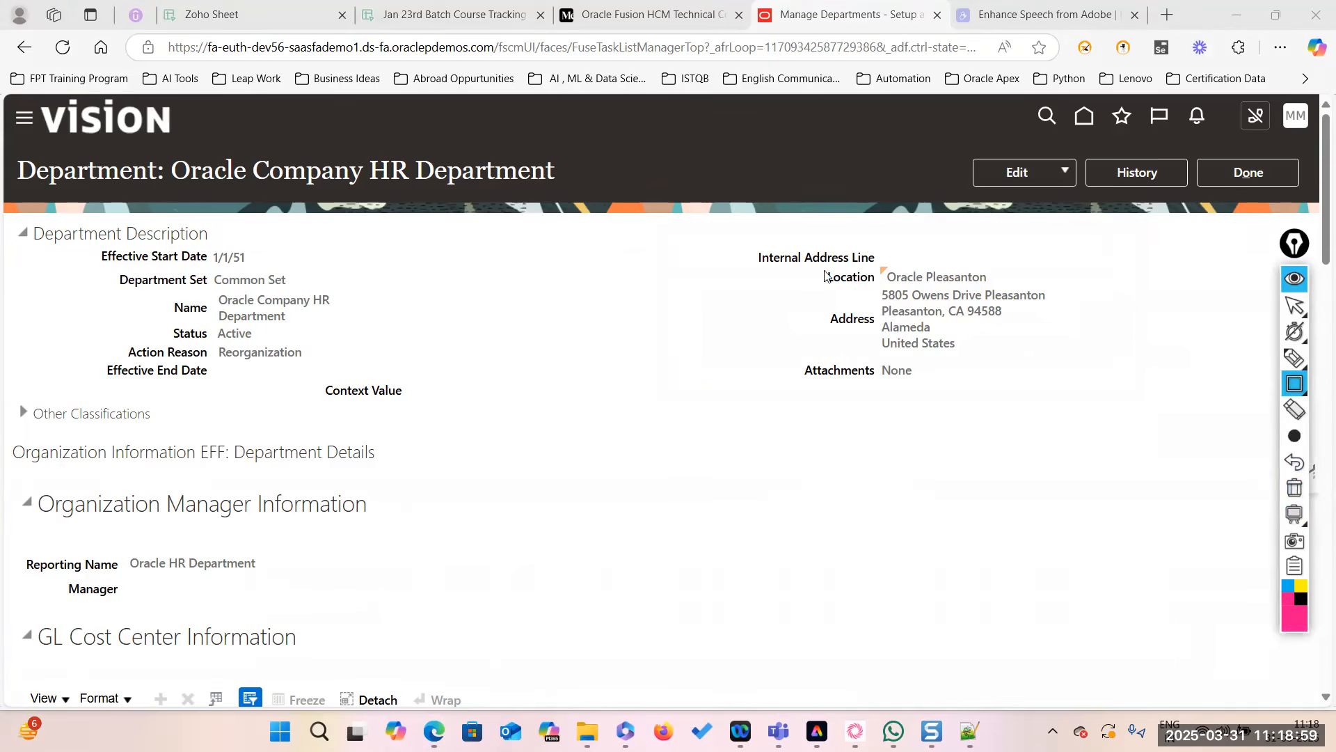
{"action": "mouse_move", "coordinate": [715, 228]}
{"action": "left_mouse_down"}
{"action": "mouse_move", "coordinate": [973, 293]}
{"action": "mouse_move", "coordinate": [1099, 410]}
{"action": "mouse_move", "coordinate": [1122, 415]}
{"action": "left_mouse_up"}
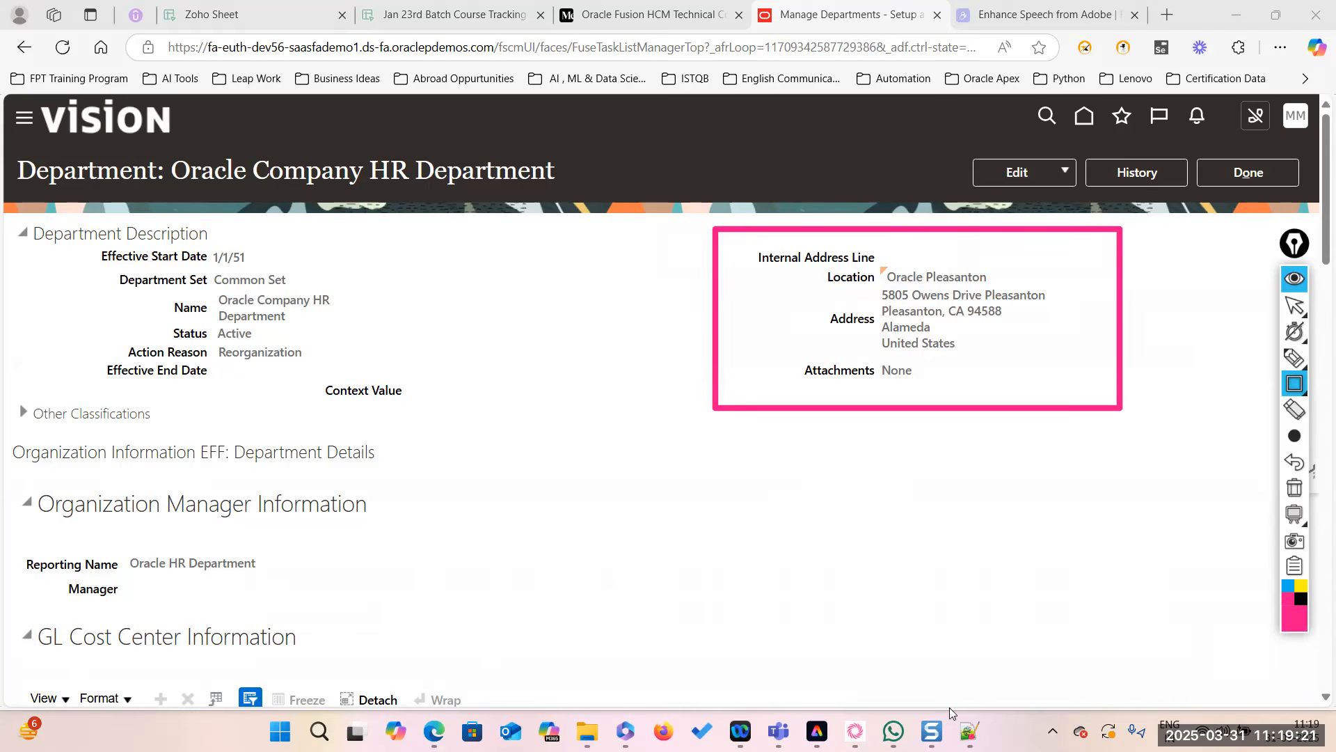
{"action": "mouse_move", "coordinate": [1294, 390]}
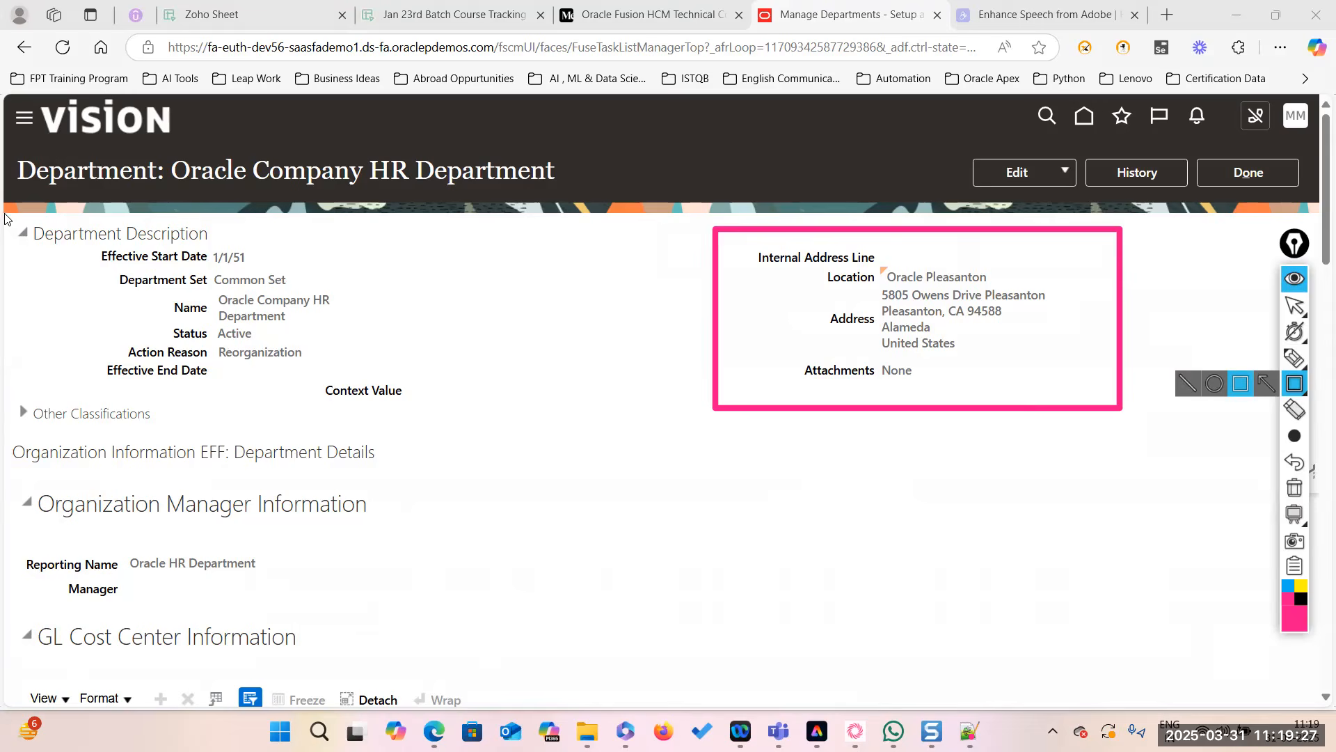
{"action": "mouse_move", "coordinate": [6, 213]}
{"action": "left_mouse_down"}
{"action": "mouse_move", "coordinate": [230, 341]}
{"action": "mouse_move", "coordinate": [465, 429]}
{"action": "mouse_move", "coordinate": [554, 438]}
{"action": "mouse_move", "coordinate": [550, 404]}
{"action": "left_mouse_up"}
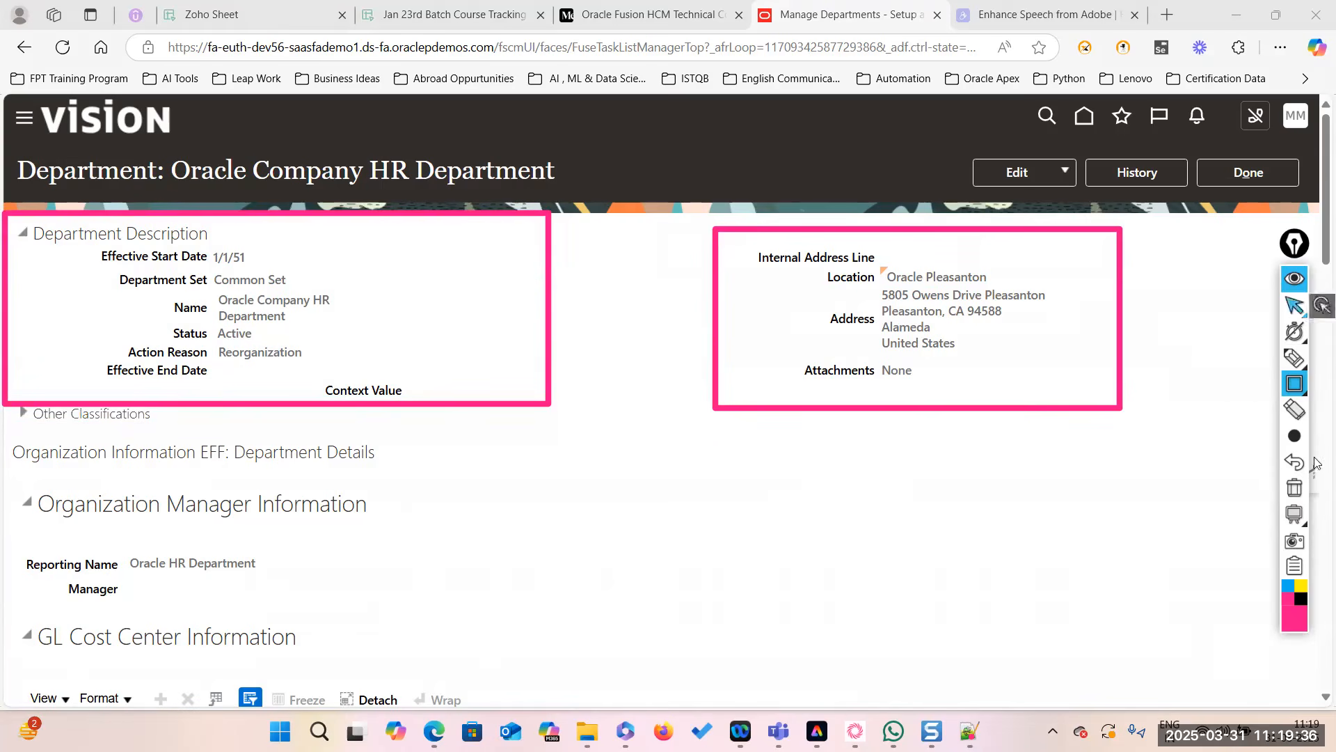
{"action": "left_click", "coordinate": [1295, 490]}
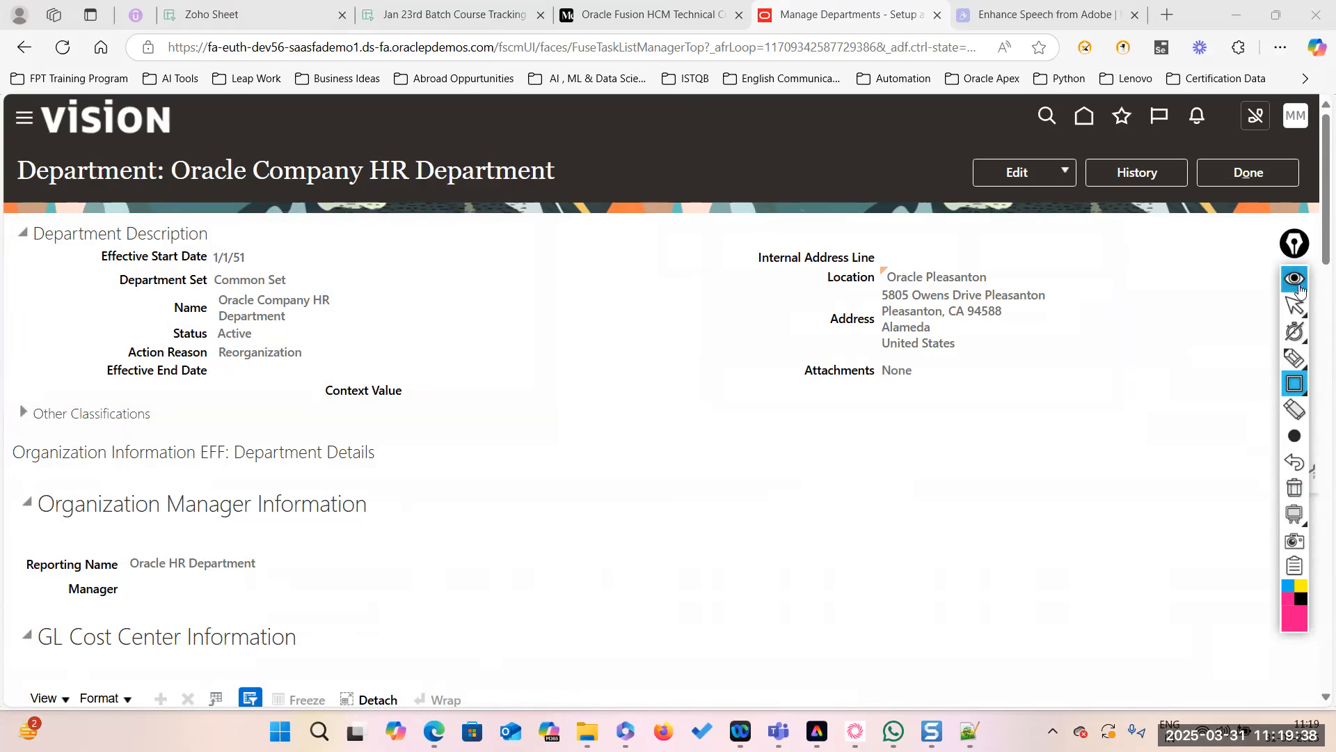
{"action": "left_click", "coordinate": [1295, 243]}
{"action": "left_click", "coordinate": [1295, 242]}
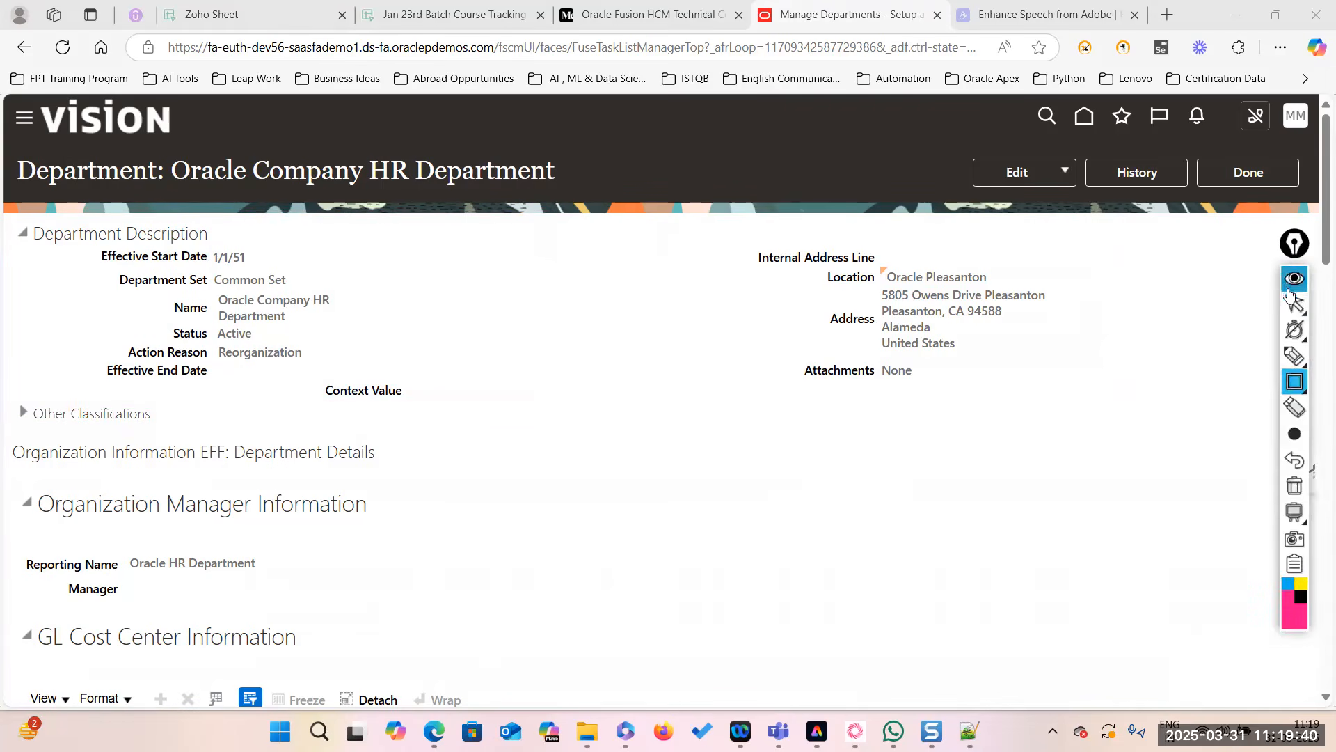
{"action": "left_click", "coordinate": [1293, 310]}
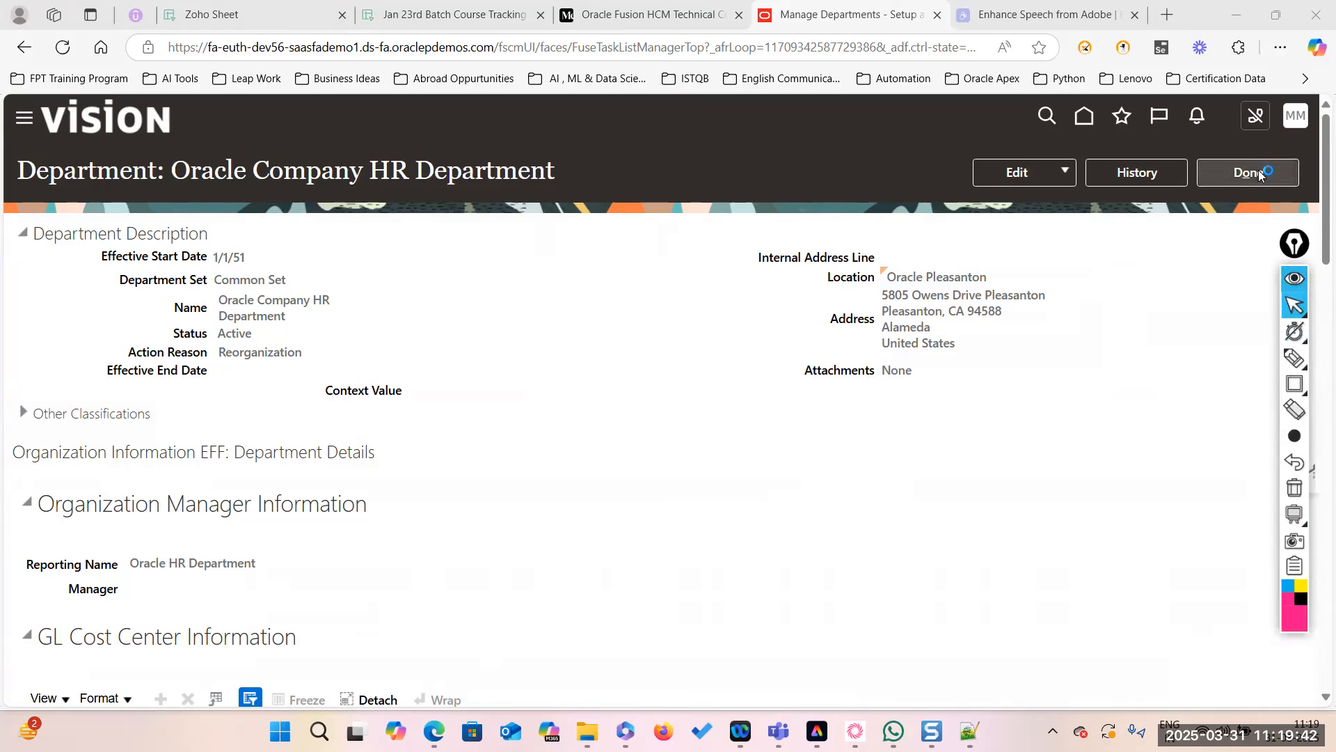
Close the department record and Manage Departments, search the setup tasks for Manage Job, and open that task.
{"action": "left_click", "coordinate": [1258, 170]}
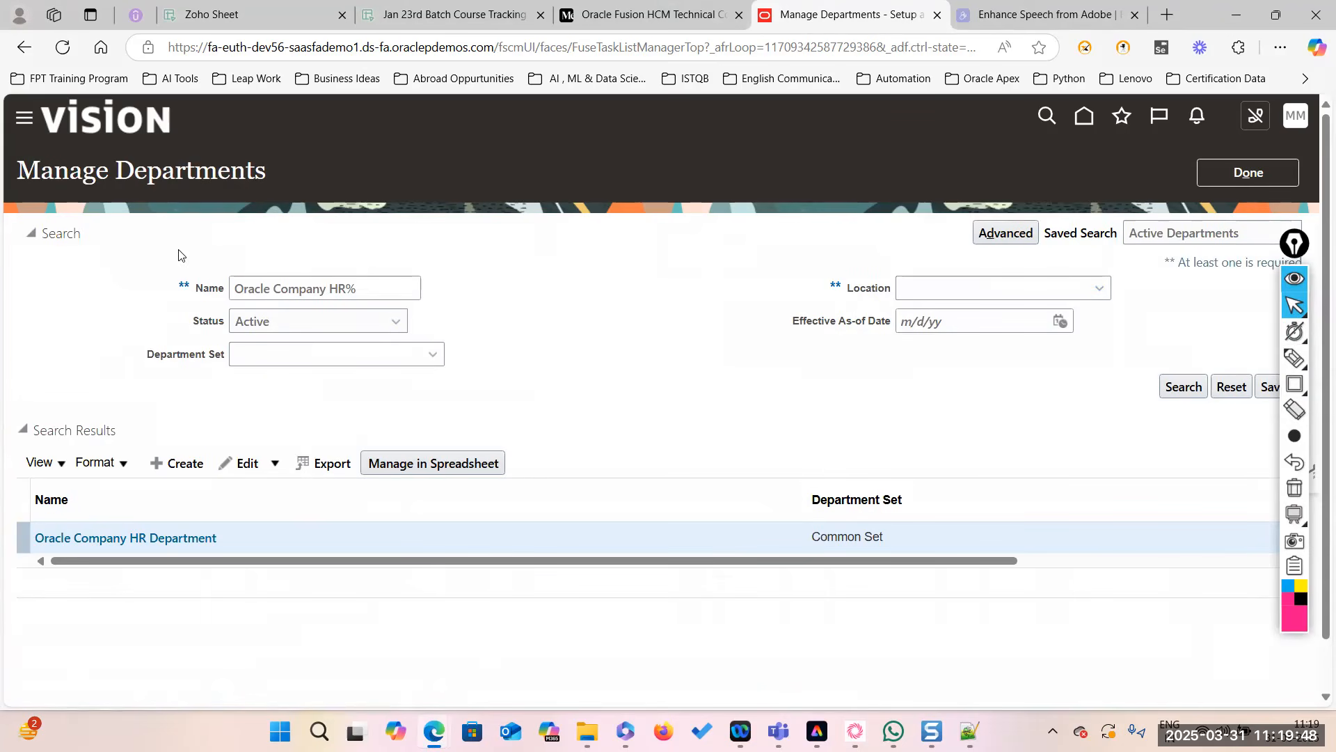
{"action": "left_click", "coordinate": [1248, 172]}
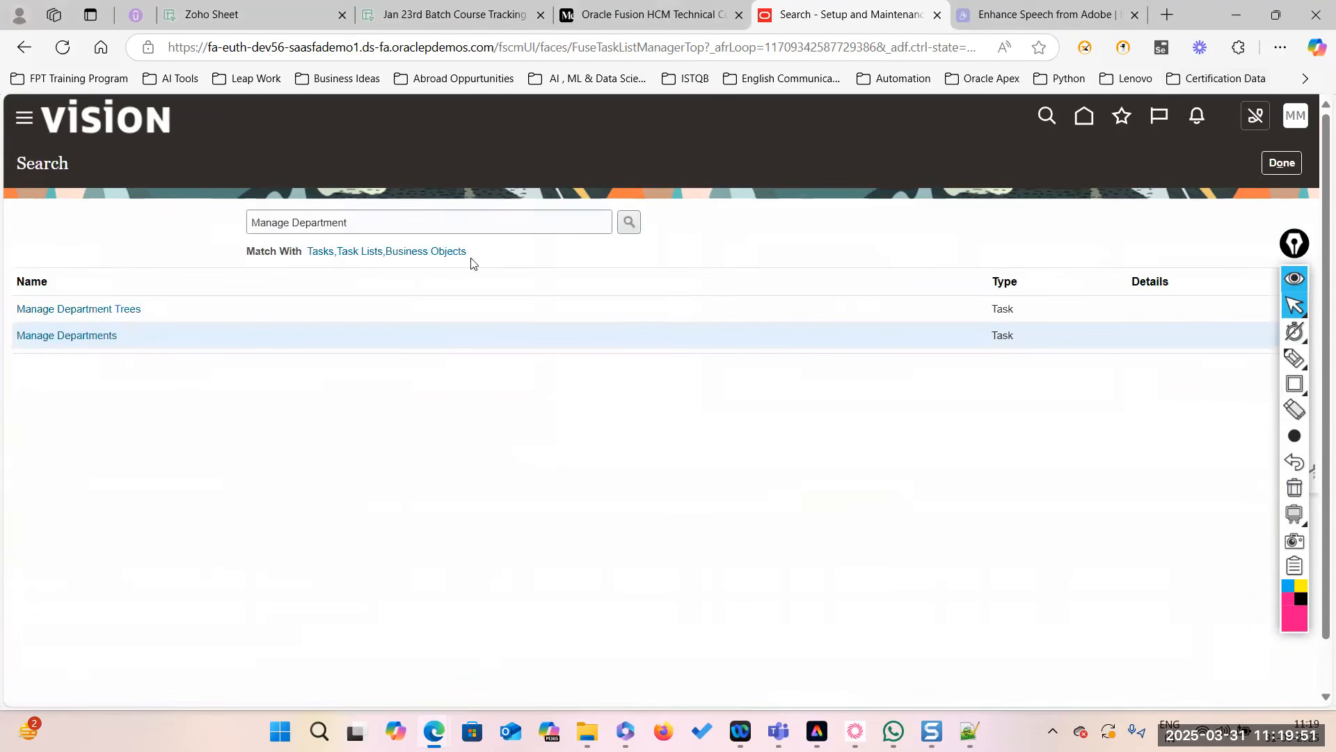
{"action": "double_click", "coordinate": [316, 222]}
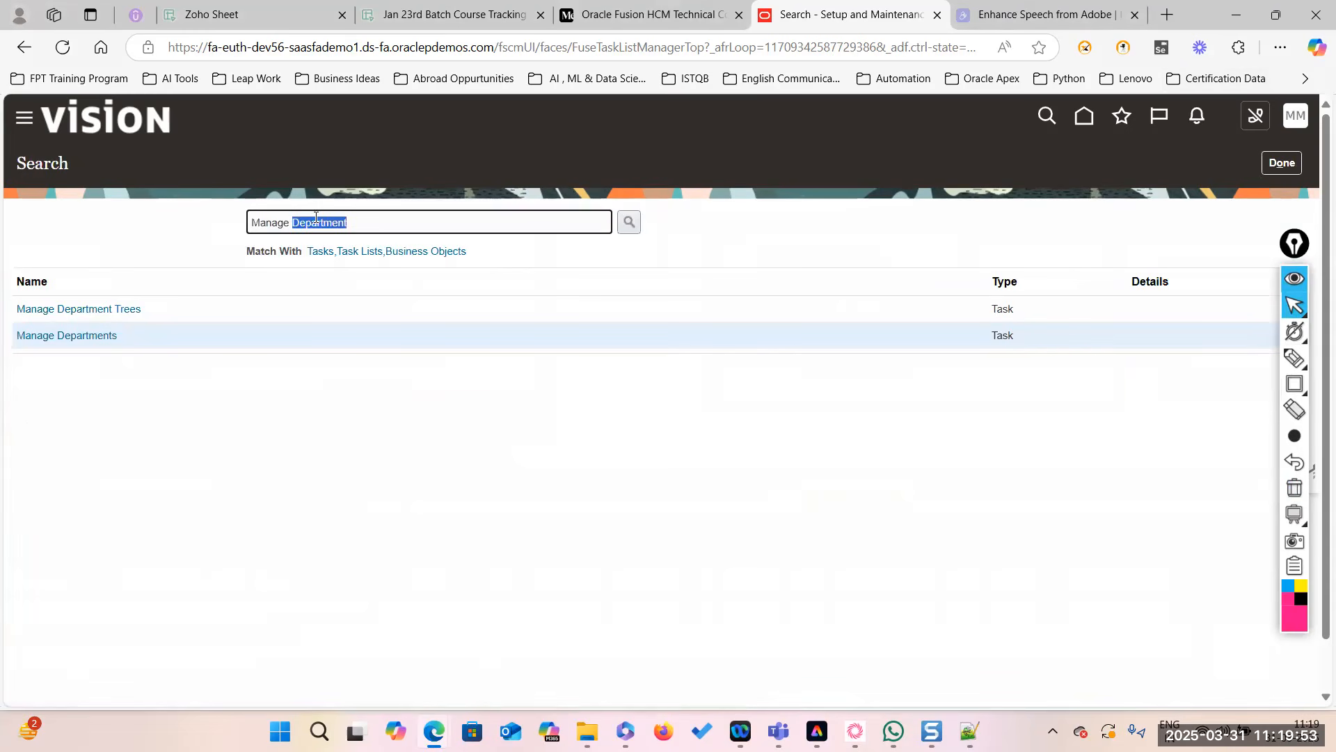
{"action": "key", "text": "BackSpace"}
{"action": "key", "text": "Return"}
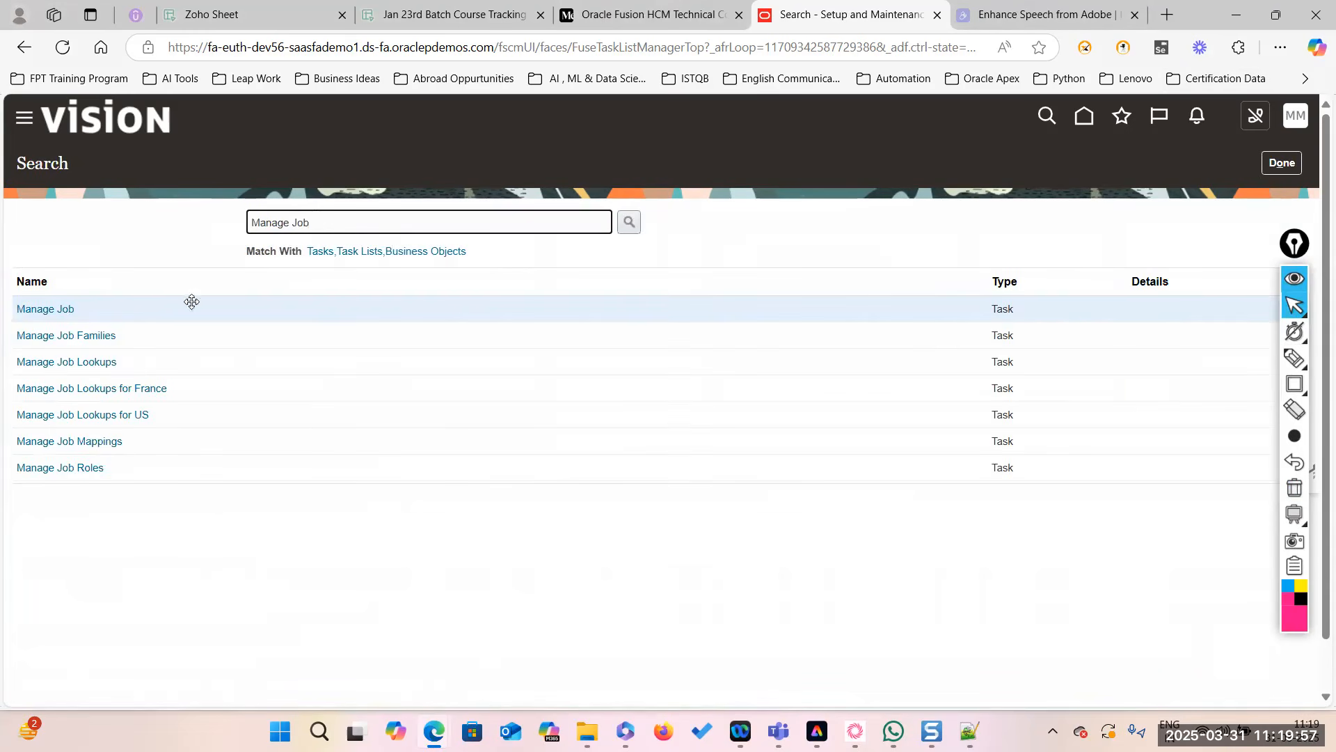
{"action": "left_click", "coordinate": [54, 309]}
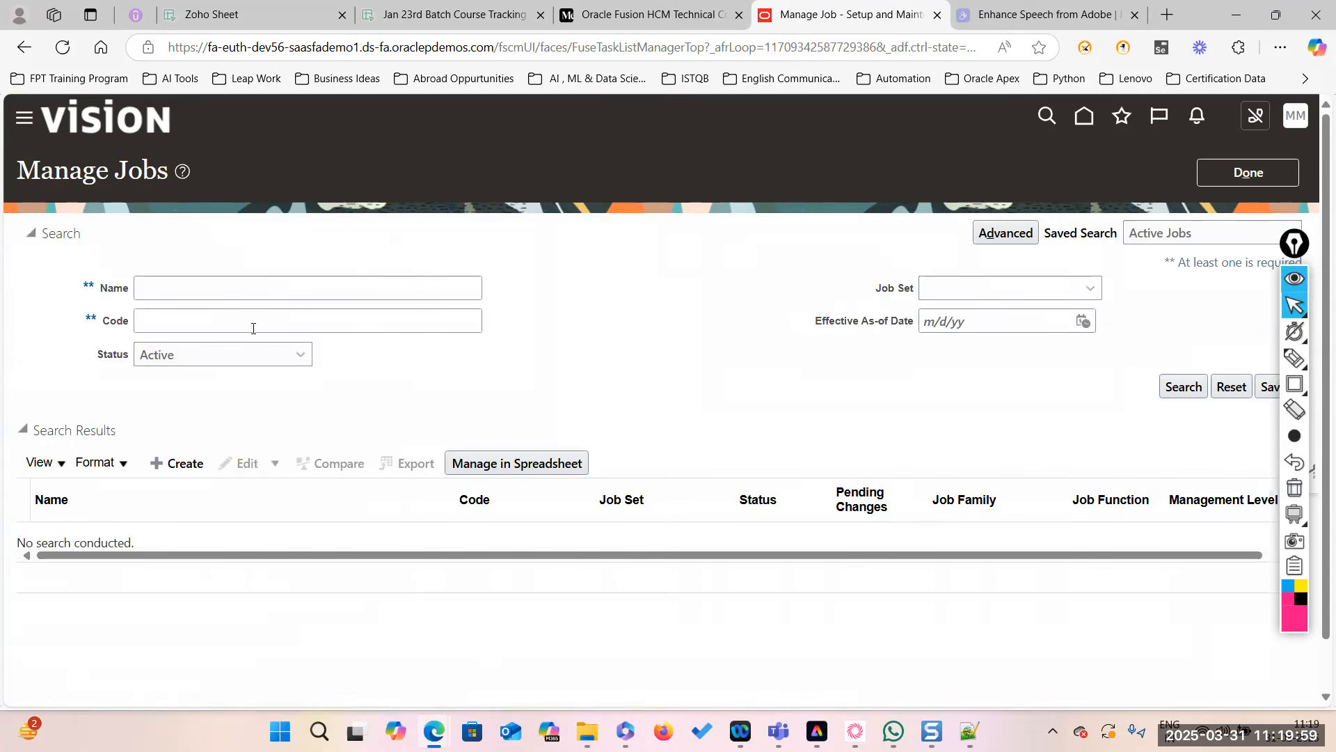
Start a new job named Oracle Software Engineer with code OSE and action reason Reorganization.
{"action": "left_click", "coordinate": [171, 462]}
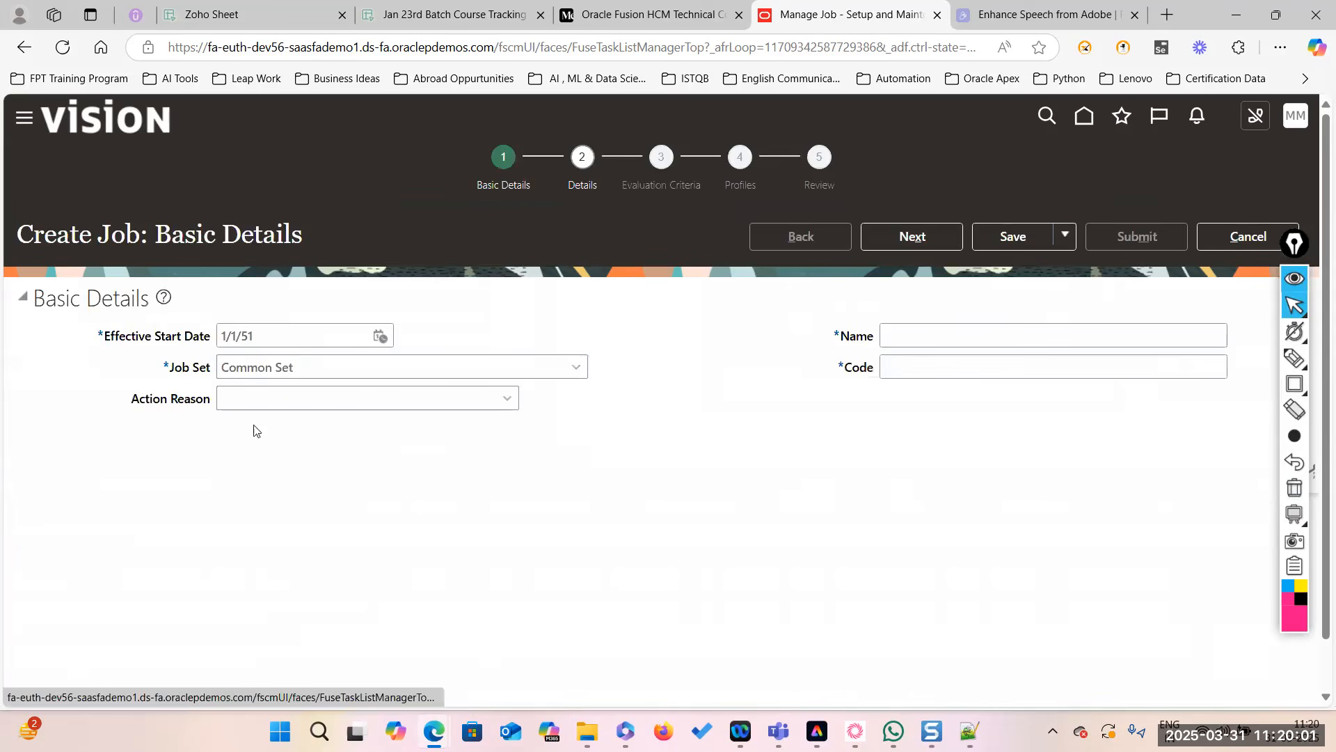
{"action": "left_click", "coordinate": [891, 341]}
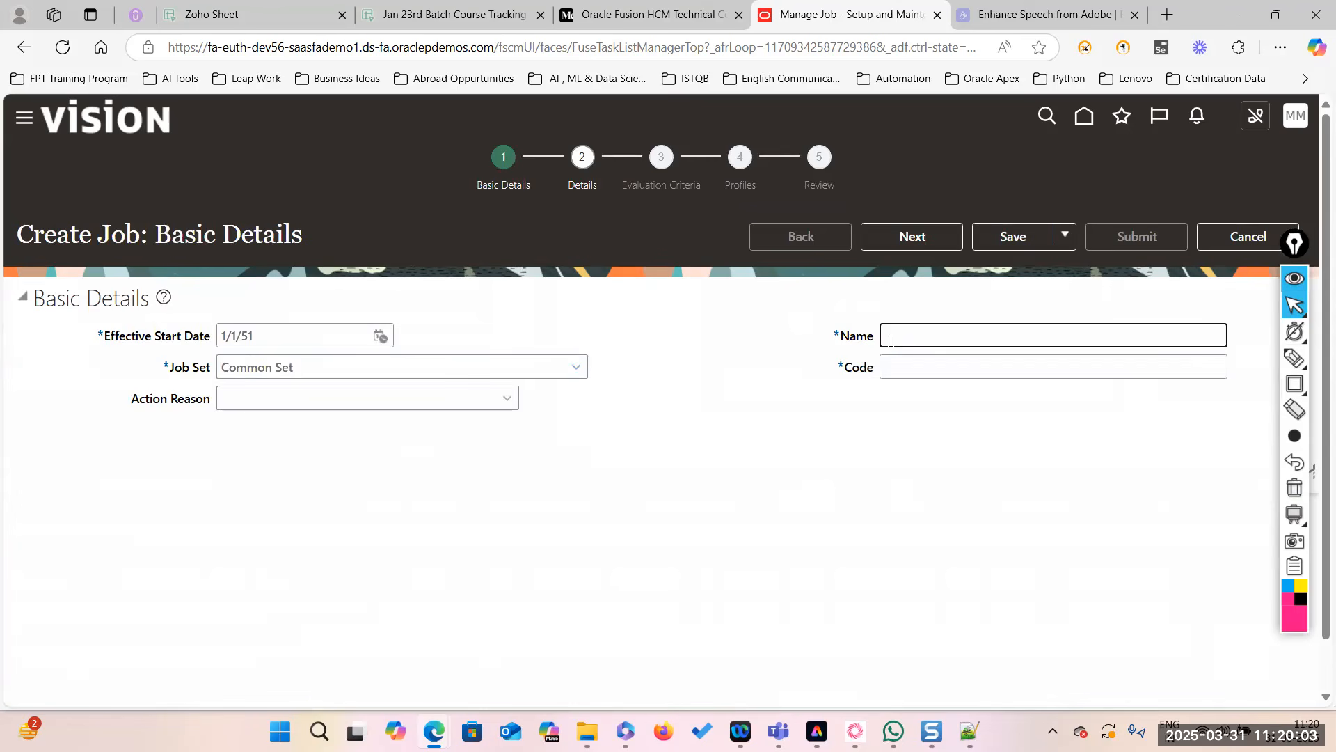
{"action": "key", "text": "BackSpace"}
{"action": "key", "text": "BackSpace"}
{"action": "type", "text": "Oracle Software Engin"}
{"action": "left_click", "coordinate": [914, 369]}
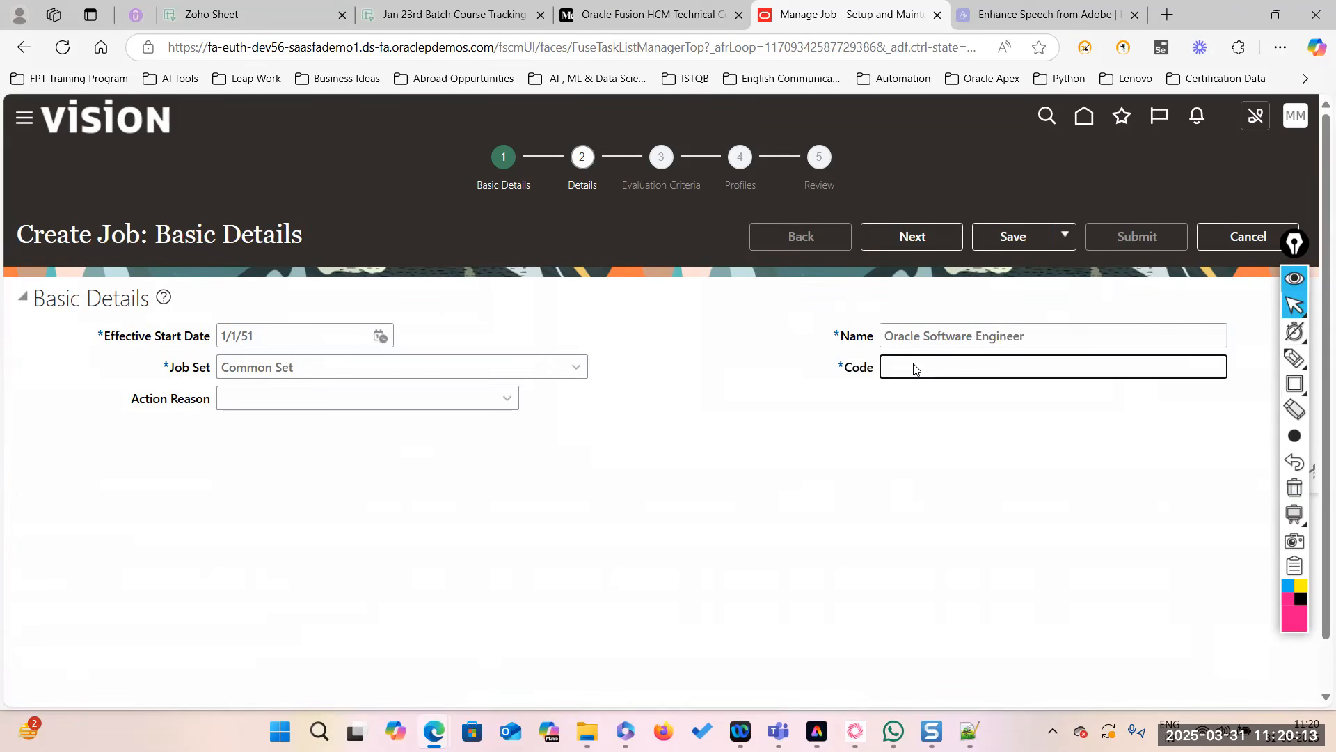
{"action": "type", "text": "OSE"}
{"action": "left_click", "coordinate": [503, 405]}
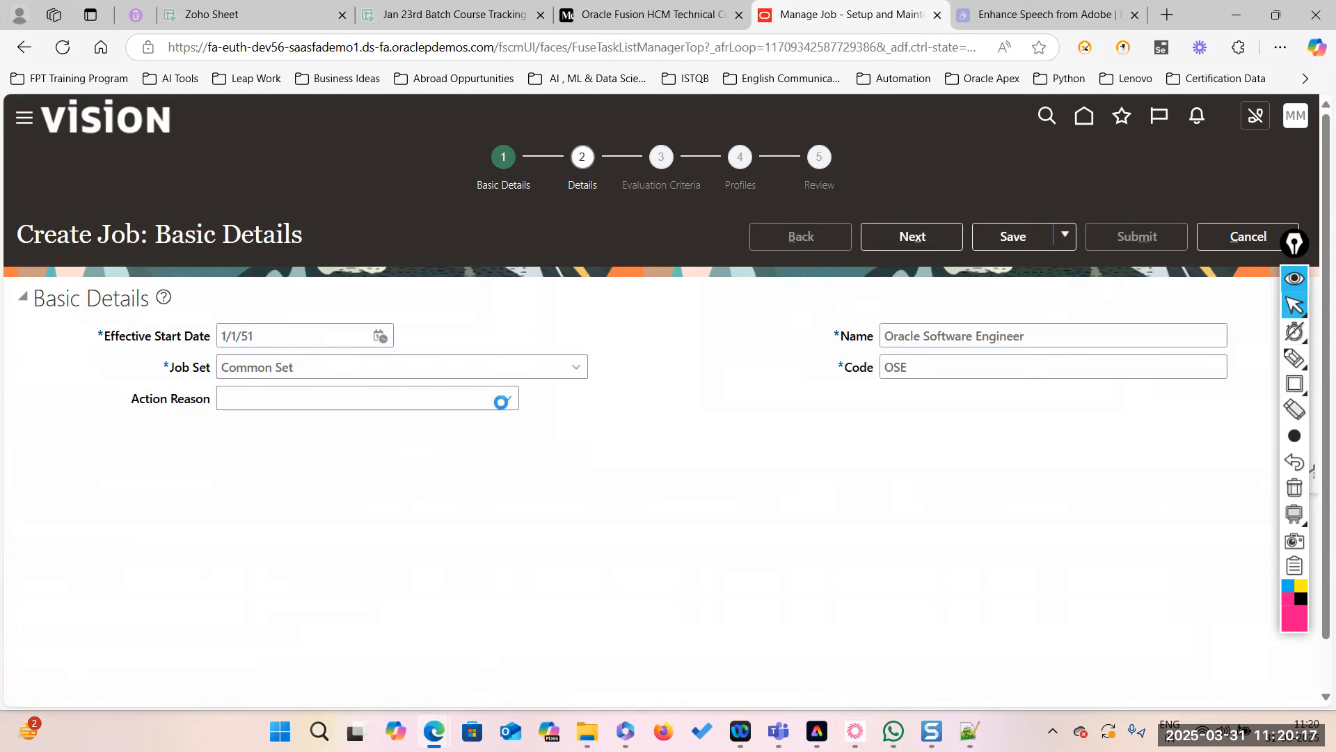
{"action": "left_click", "coordinate": [261, 429]}
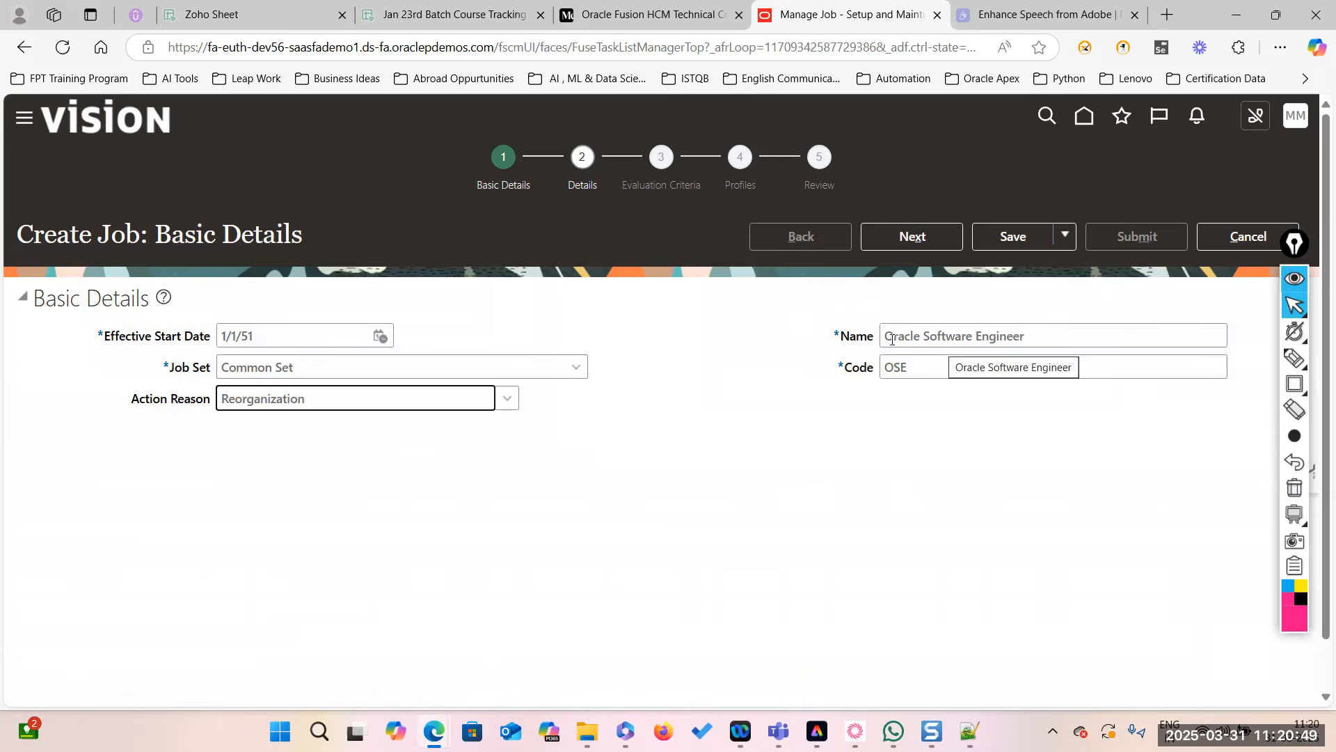
Outline the job's name and code with a rectangle annotation, clear the drawing, and return to normal pointer mode.
{"action": "mouse_move", "coordinate": [1296, 385]}
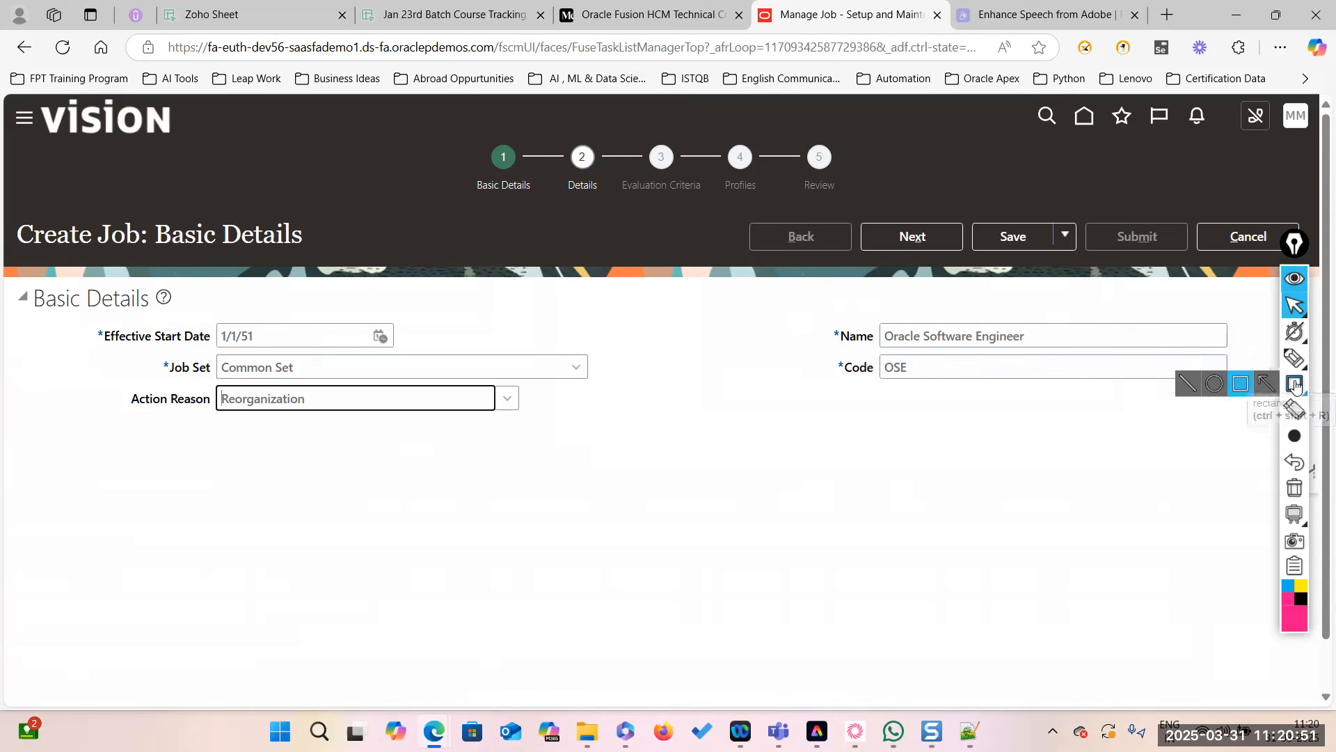
{"action": "left_click", "coordinate": [1296, 385]}
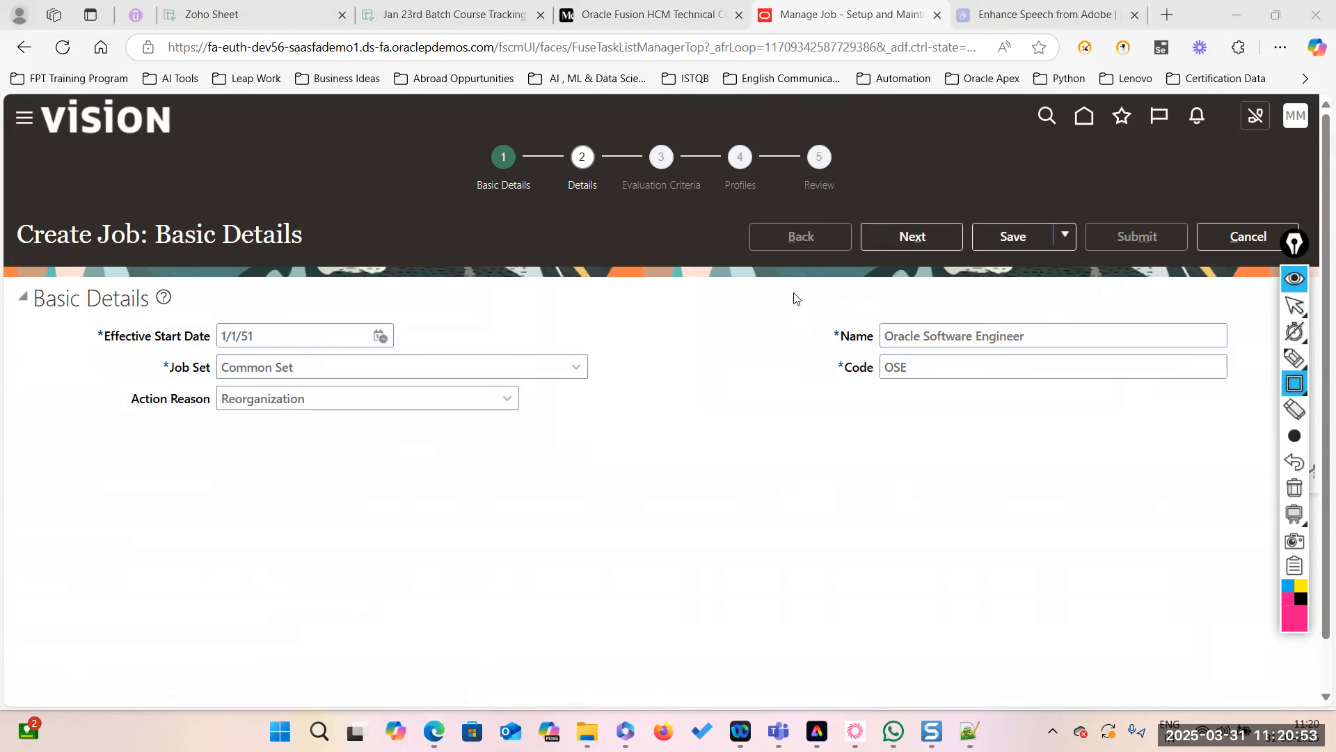
{"action": "mouse_move", "coordinate": [793, 293]}
{"action": "left_mouse_down"}
{"action": "mouse_move", "coordinate": [1220, 421]}
{"action": "mouse_move", "coordinate": [1262, 415]}
{"action": "left_mouse_up"}
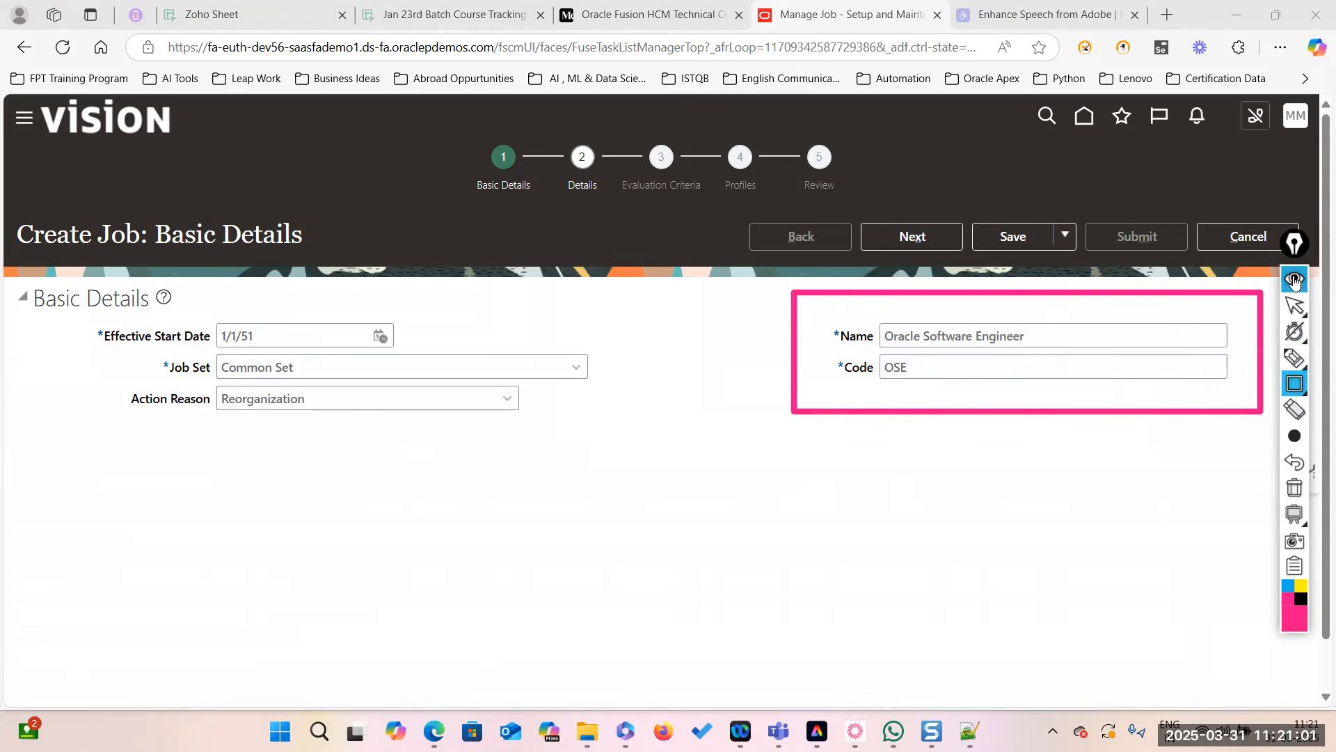
{"action": "left_click", "coordinate": [1295, 488]}
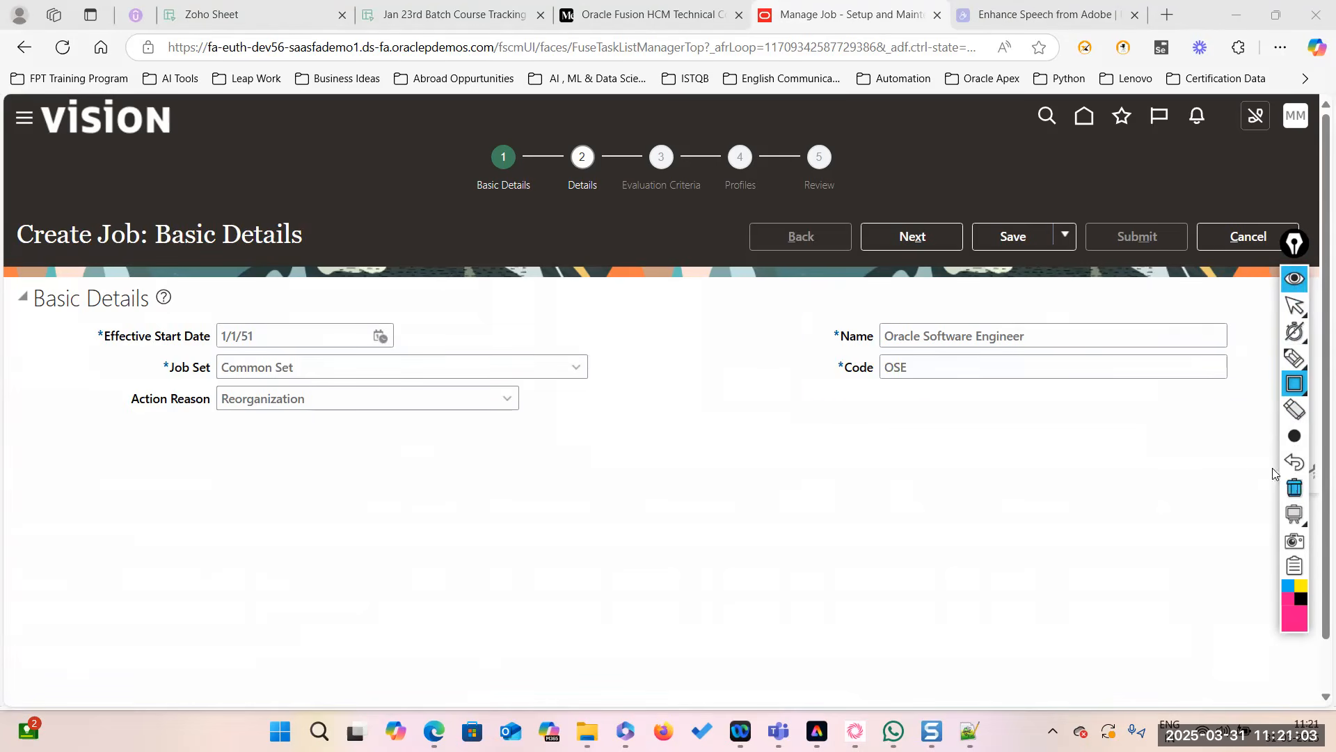
{"action": "left_click", "coordinate": [1295, 304]}
Continue to the job details and set Full Time or Part Time to Full time.
{"action": "left_click", "coordinate": [938, 237]}
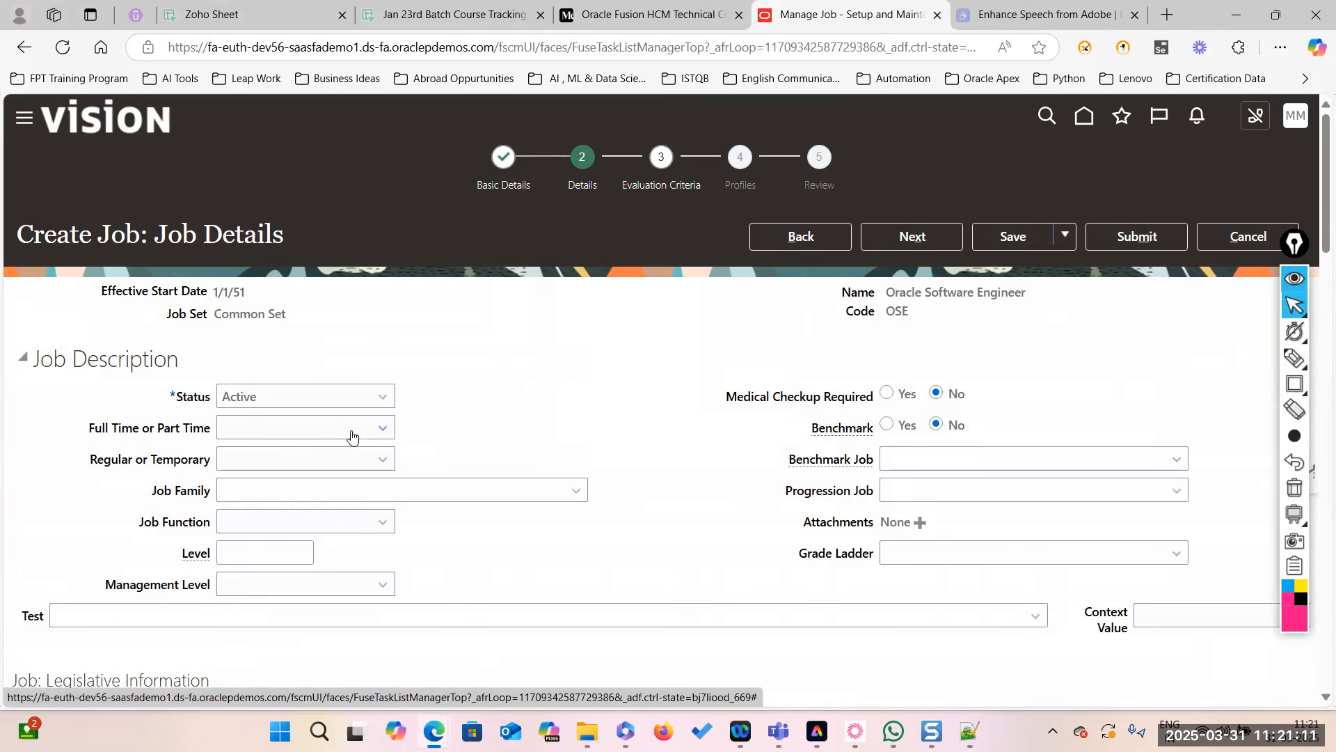
{"action": "left_click", "coordinate": [379, 427]}
{"action": "left_click", "coordinate": [319, 470]}
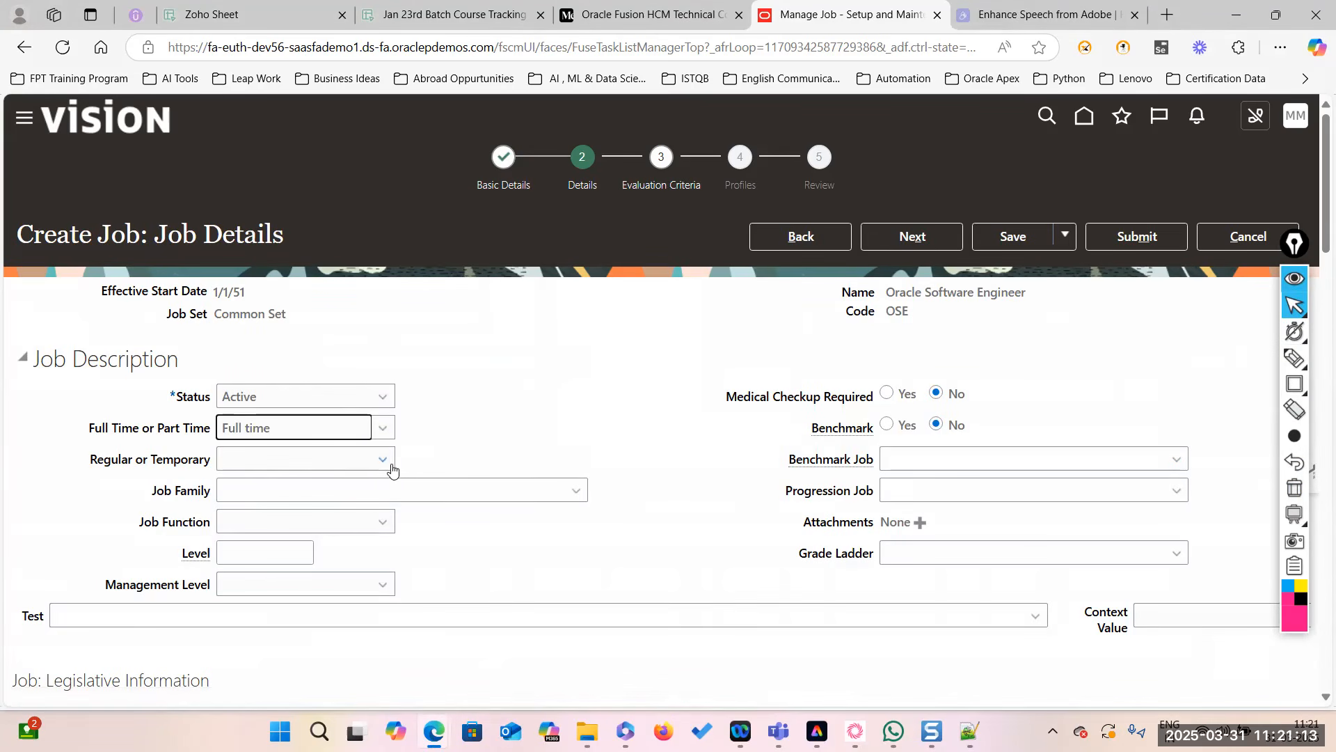
Set Regular or Temporary to Regular in the job description.
{"action": "left_click", "coordinate": [389, 468]}
{"action": "left_click", "coordinate": [290, 510]}
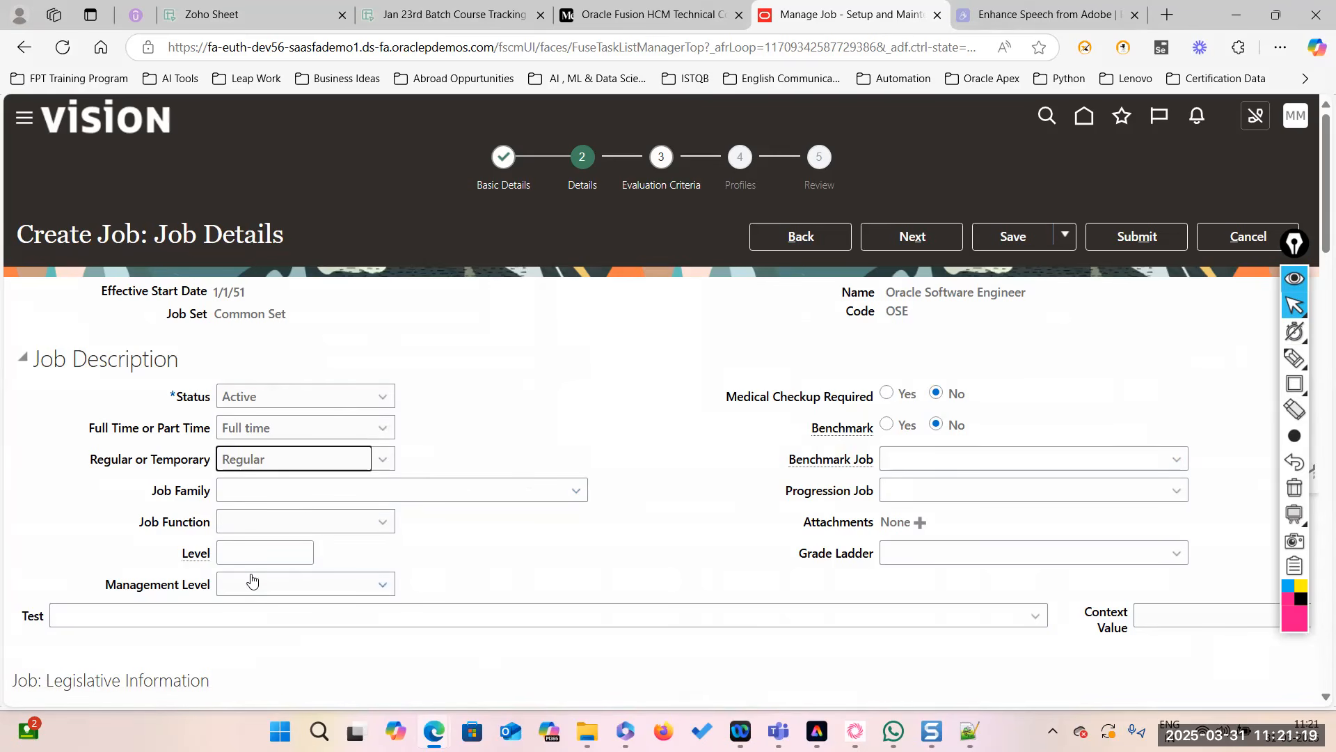
Collapse the Switzerland, United States, France, Canada, Canada Workers Compensation and Mexico sections of the job's legislative information.
{"action": "scroll", "coordinate": [252, 581], "scroll_direction": "down", "scroll_amount": 1}
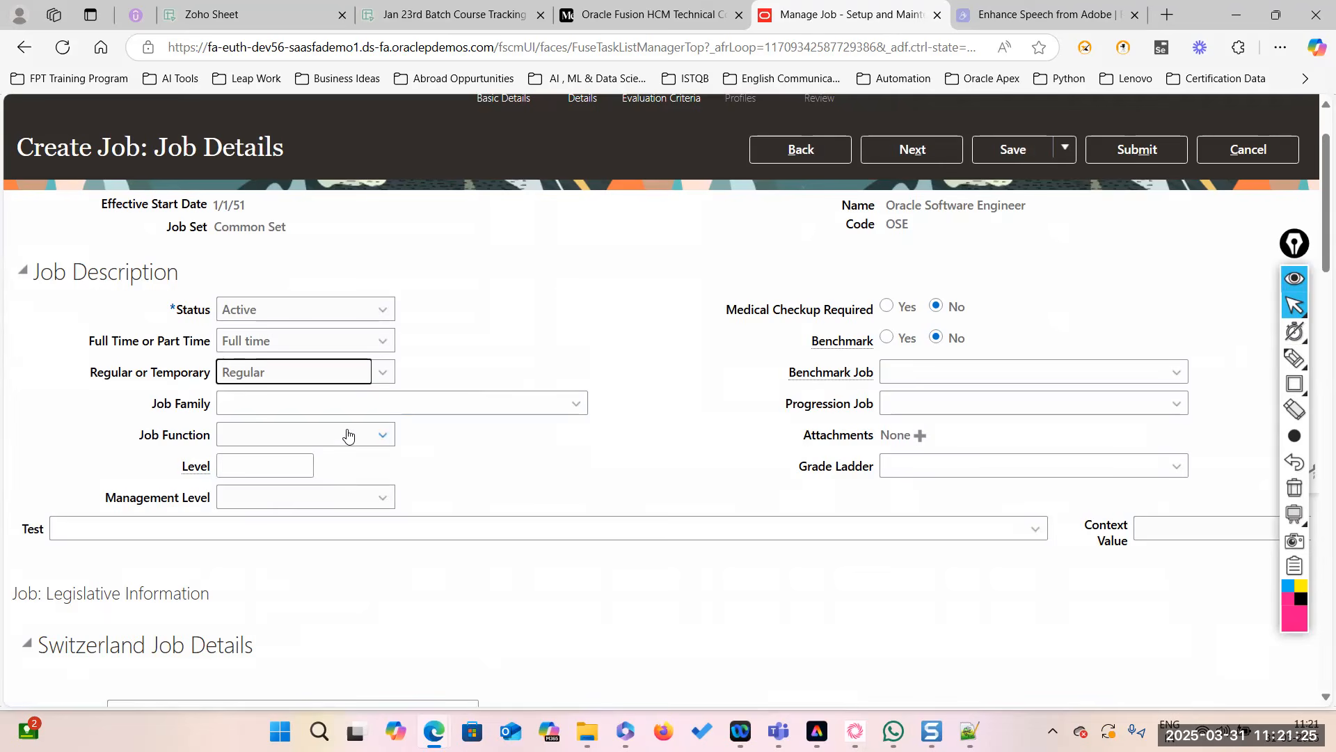
{"action": "scroll", "coordinate": [373, 504], "scroll_direction": "down", "scroll_amount": 5}
{"action": "scroll", "coordinate": [269, 468], "scroll_direction": "up", "scroll_amount": 5}
{"action": "scroll", "coordinate": [164, 522], "scroll_direction": "down", "scroll_amount": 3}
{"action": "left_click", "coordinate": [27, 384]}
{"action": "left_click", "coordinate": [27, 429]}
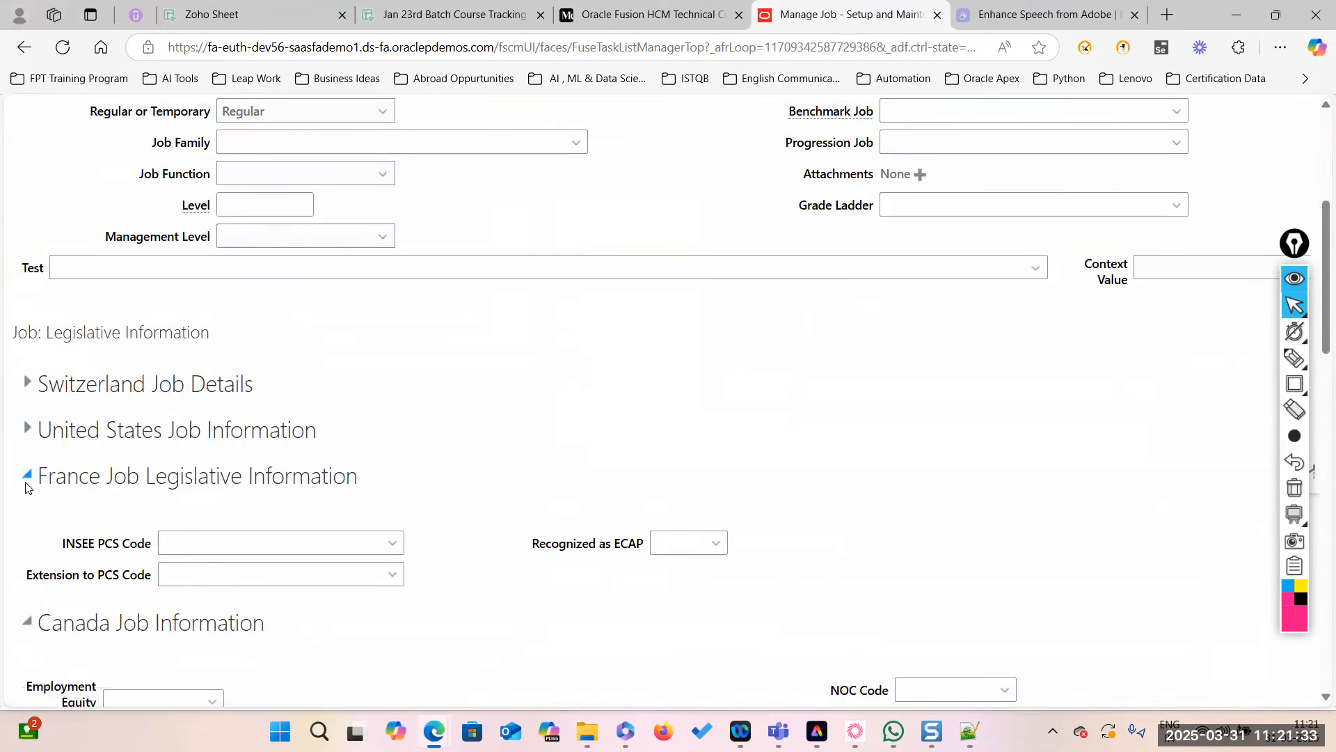
{"action": "left_click", "coordinate": [28, 477]}
{"action": "left_click", "coordinate": [27, 520]}
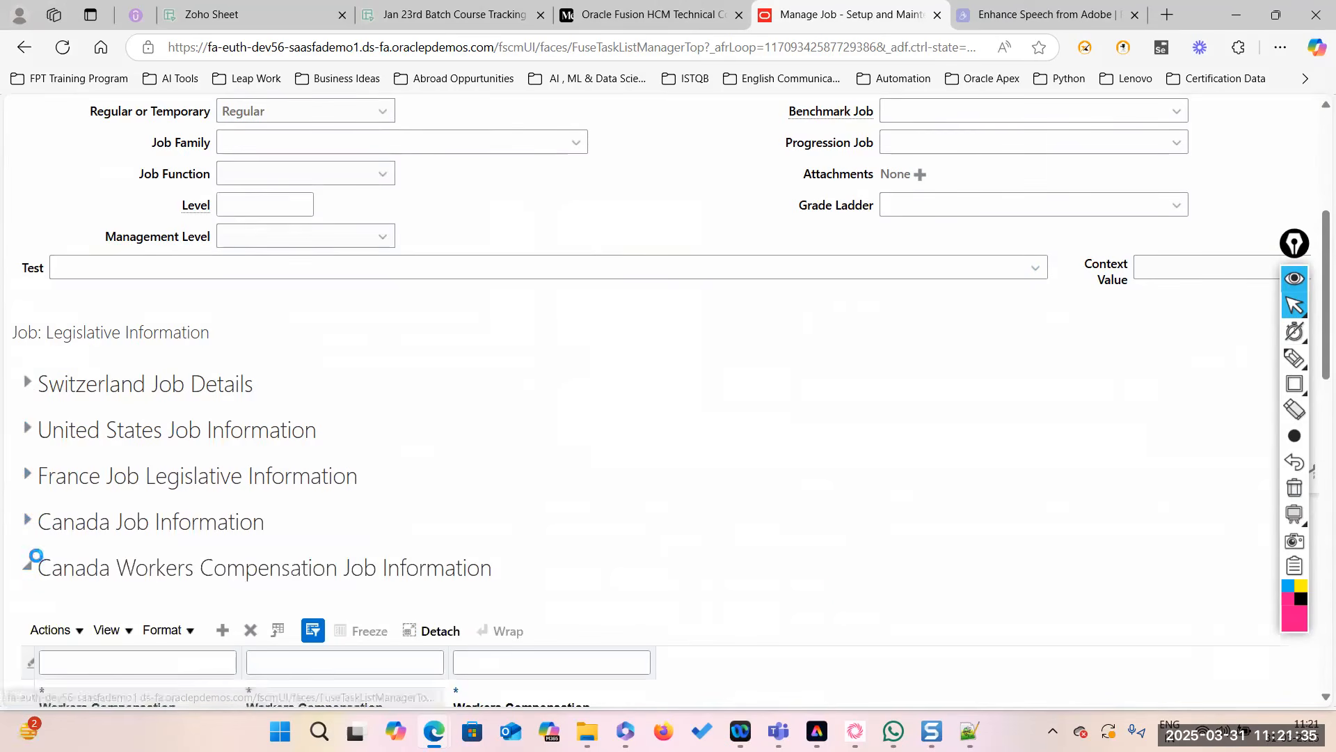
{"action": "left_click", "coordinate": [28, 570]}
{"action": "left_click", "coordinate": [27, 612]}
{"action": "scroll", "coordinate": [120, 569], "scroll_direction": "down", "scroll_amount": 4}
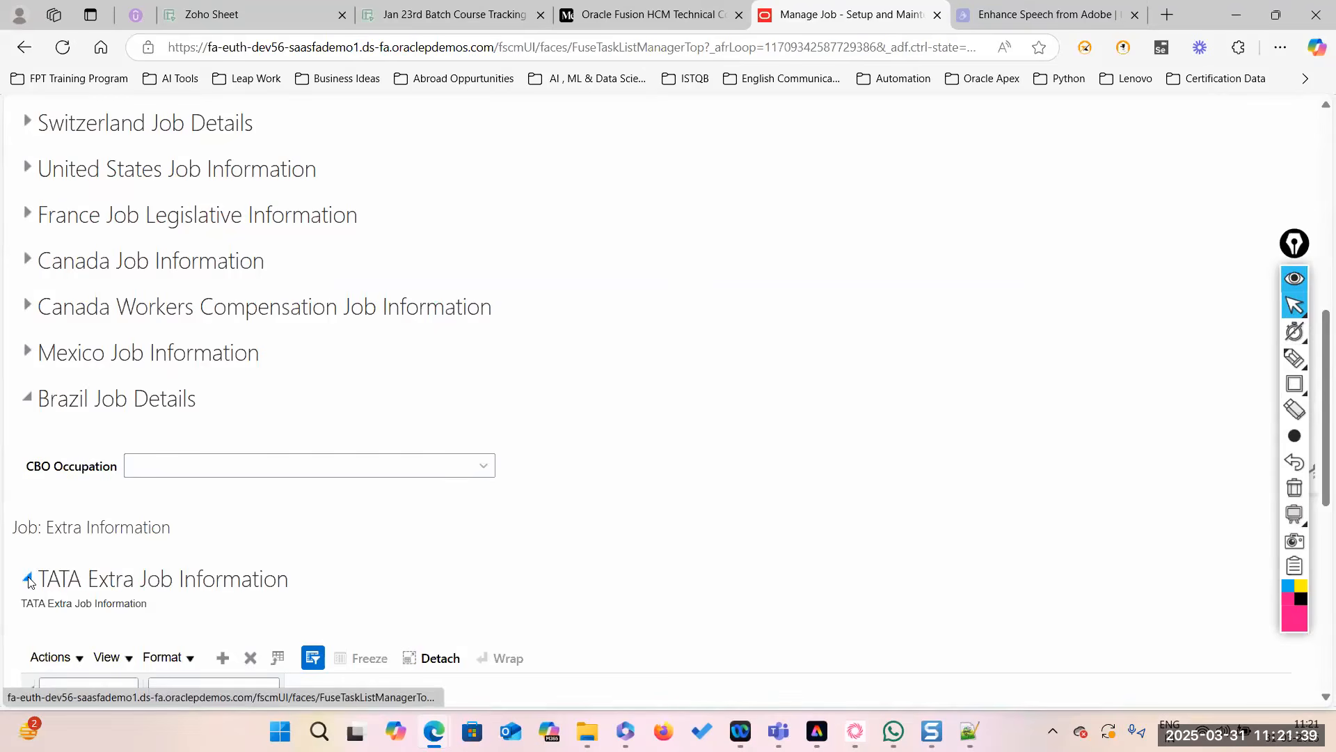
Outline the TATA Extra Job Information section with a rectangle annotation, clear the drawing, and return to normal pointer mode.
{"action": "scroll", "coordinate": [120, 569], "scroll_direction": "down", "scroll_amount": 2}
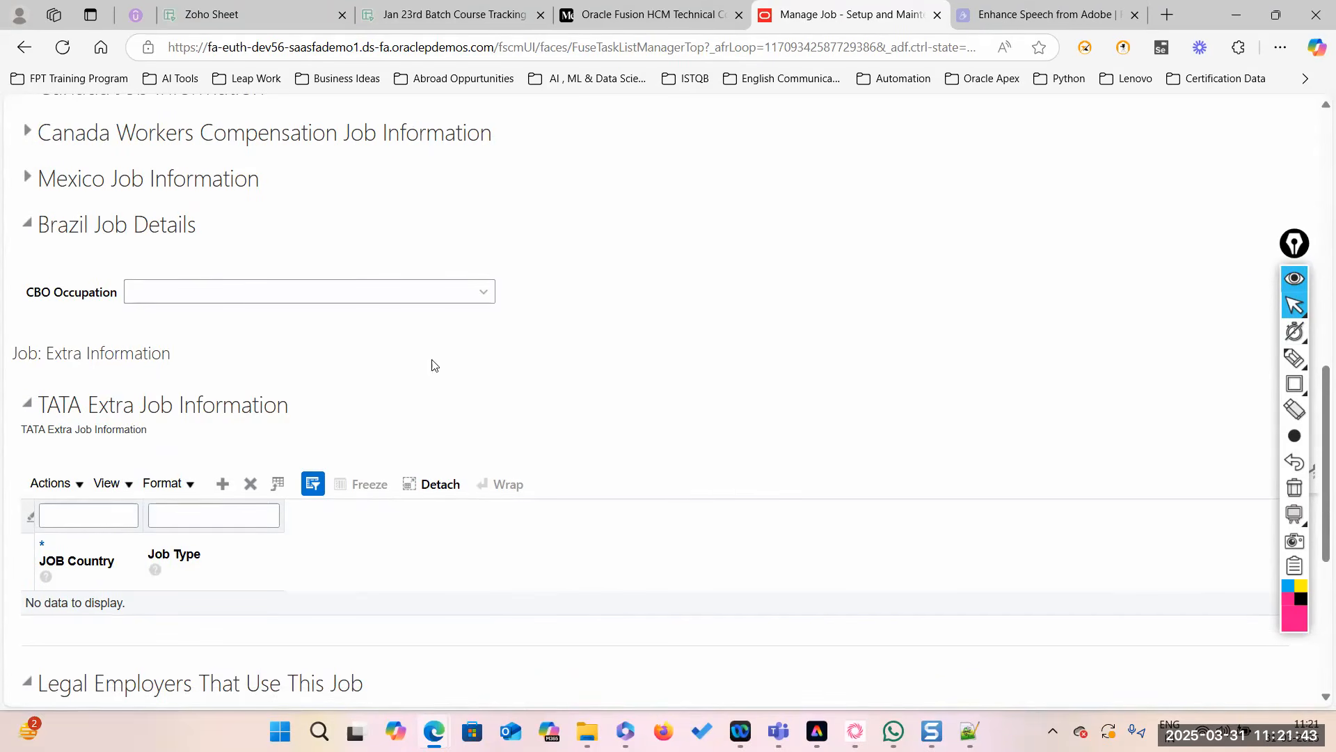
{"action": "left_click", "coordinate": [1299, 386]}
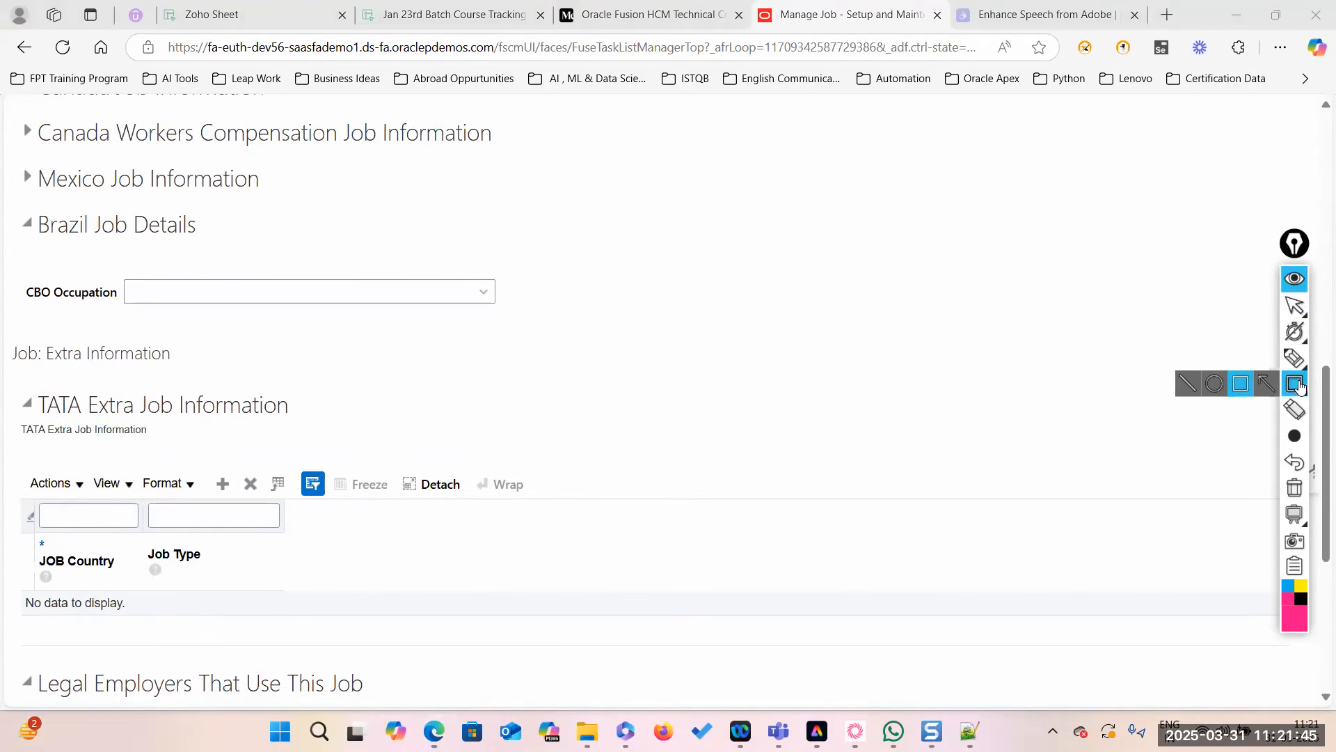
{"action": "mouse_move", "coordinate": [9, 324]}
{"action": "left_mouse_down"}
{"action": "mouse_move", "coordinate": [12, 410]}
{"action": "mouse_move", "coordinate": [80, 576]}
{"action": "mouse_move", "coordinate": [341, 580]}
{"action": "mouse_move", "coordinate": [690, 635]}
{"action": "mouse_move", "coordinate": [757, 629]}
{"action": "left_mouse_up"}
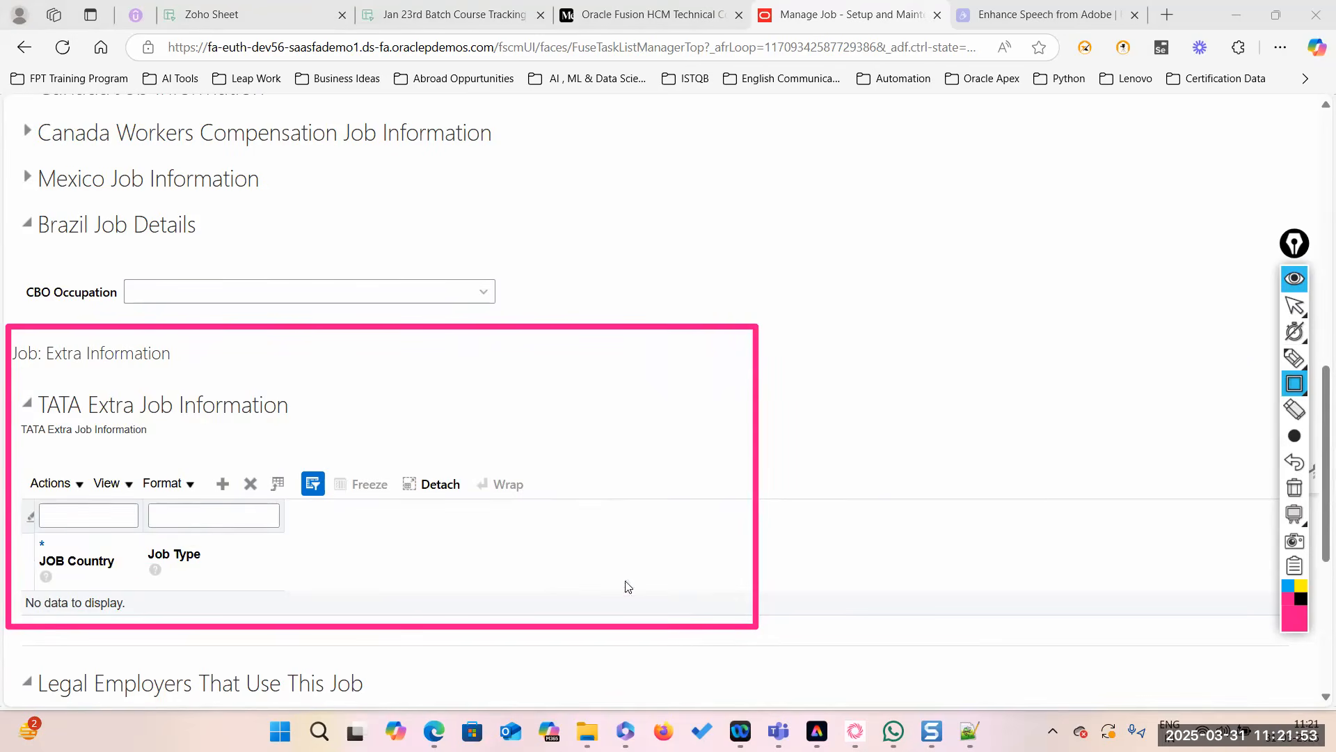
{"action": "left_click", "coordinate": [1295, 488]}
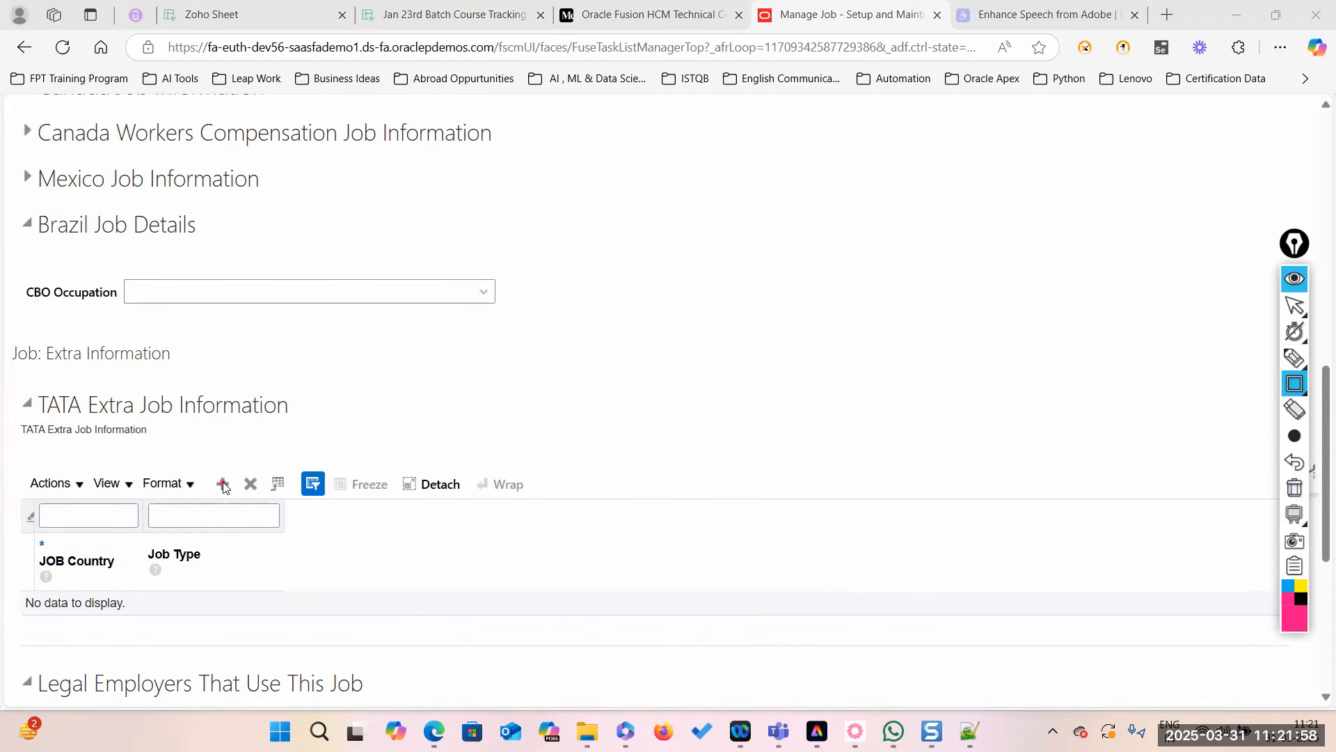
{"action": "left_click", "coordinate": [1298, 309]}
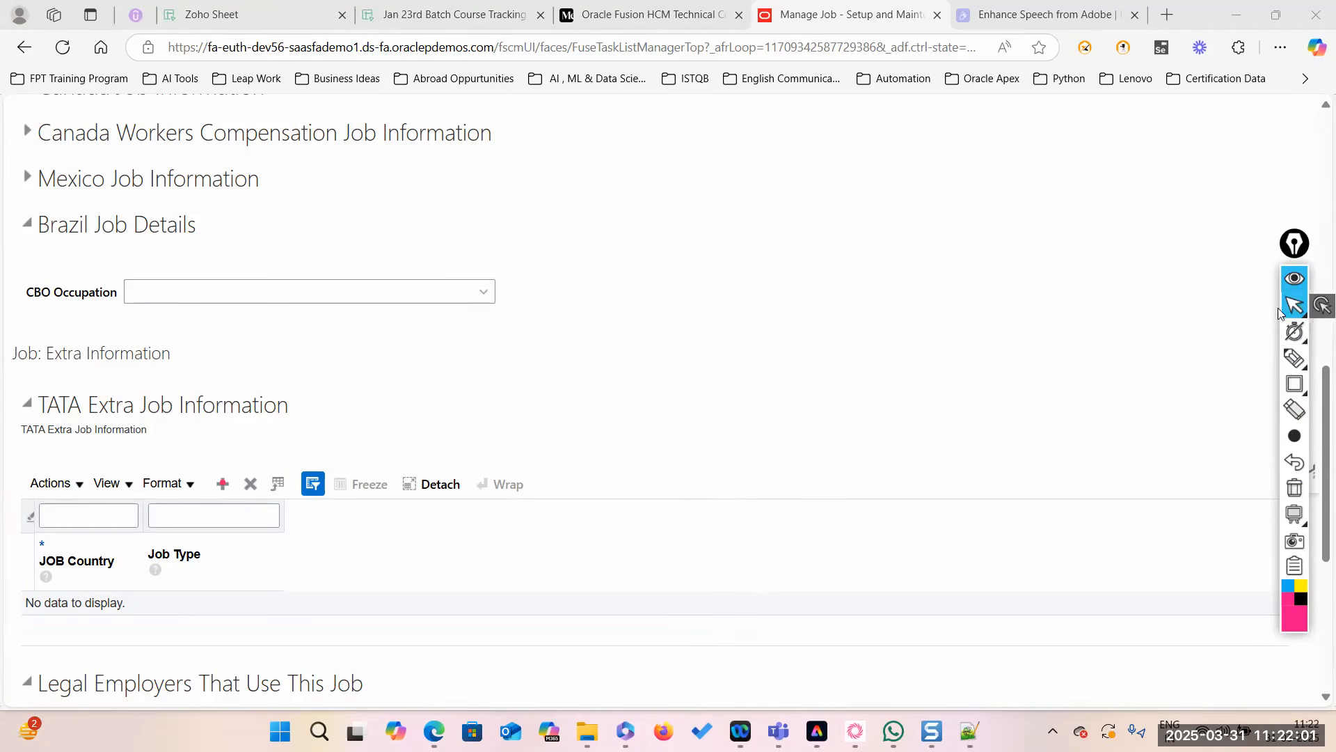
Add a TATA Extra Job Information row with Job Country USA and Job Type Permanent.
{"action": "left_click", "coordinate": [224, 487]}
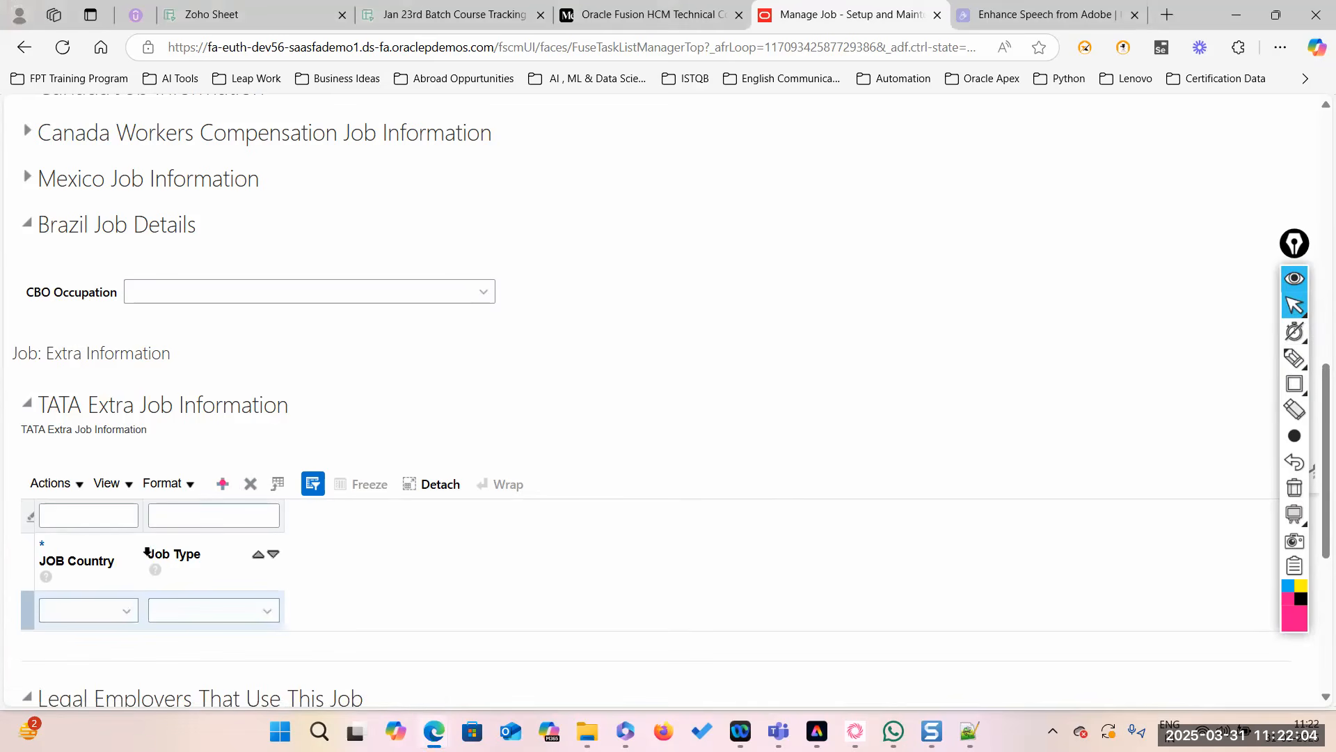
{"action": "left_click", "coordinate": [127, 611]}
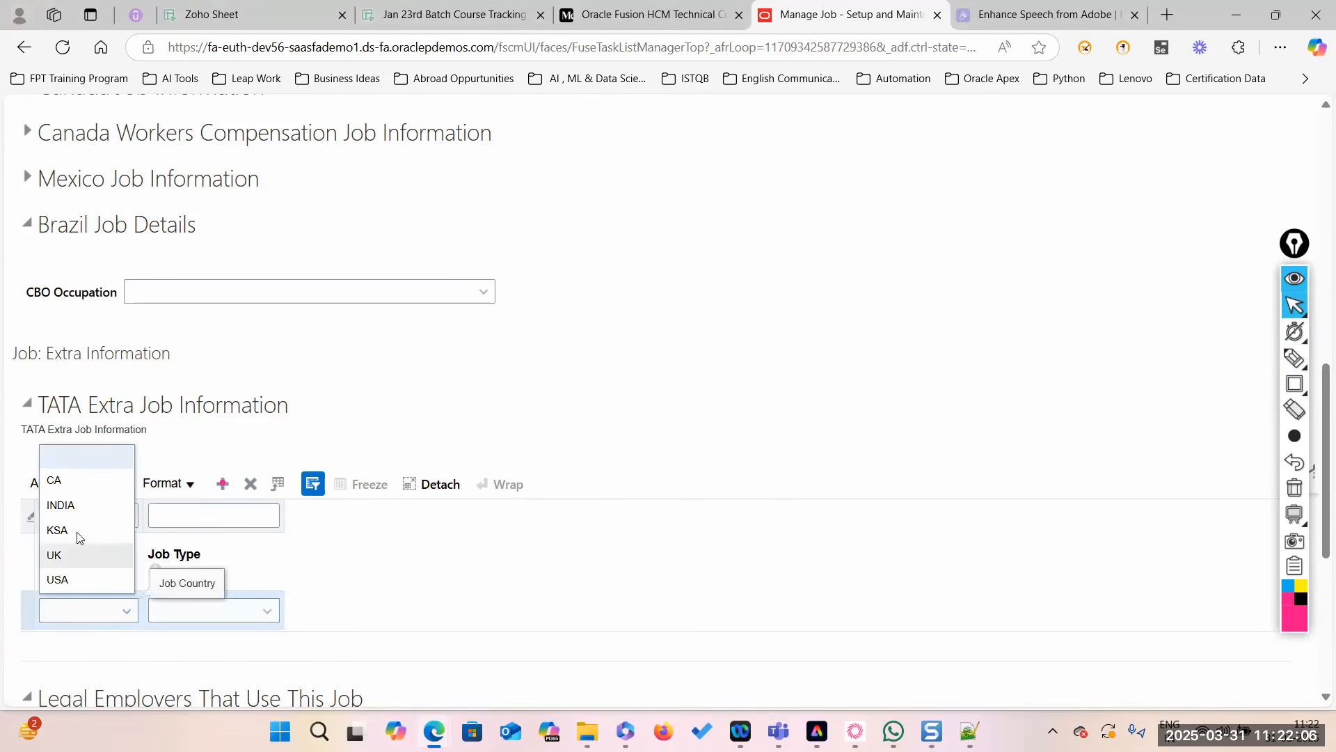
{"action": "left_click", "coordinate": [77, 579]}
{"action": "left_click", "coordinate": [263, 616]}
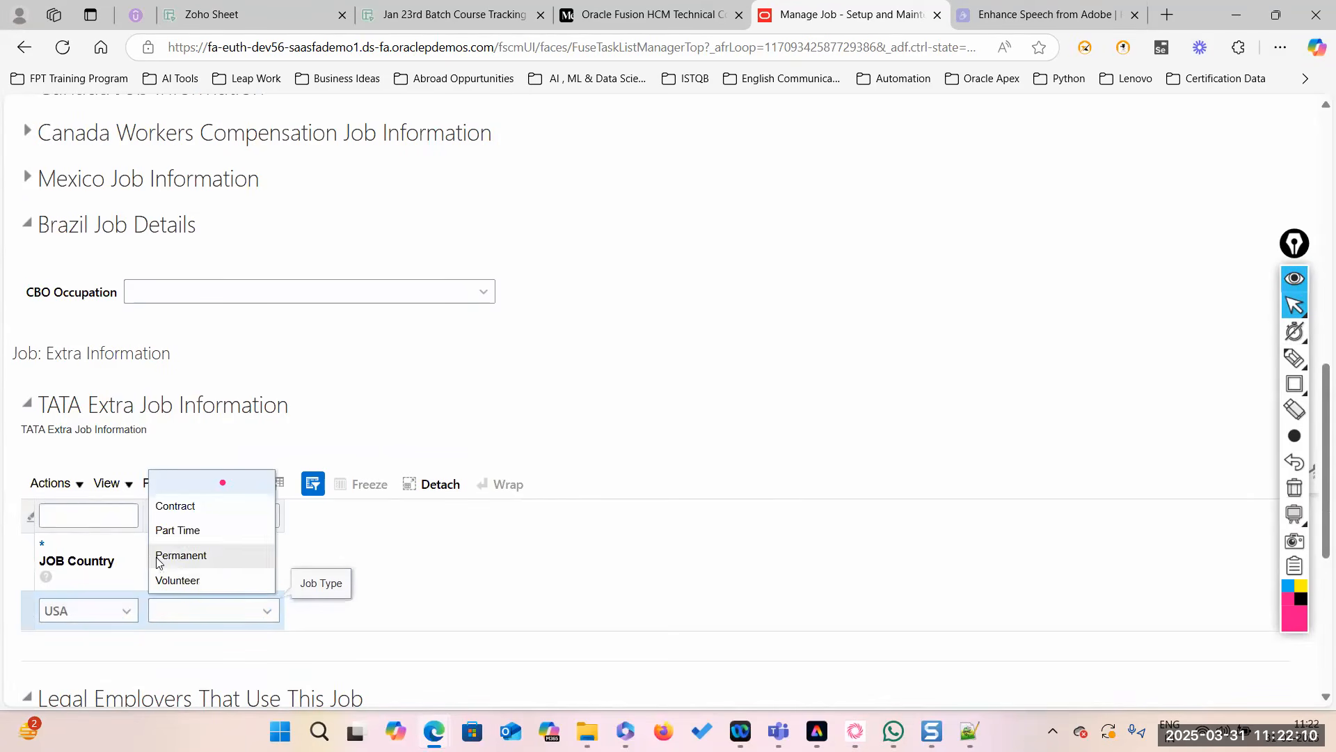
{"action": "left_click", "coordinate": [218, 566]}
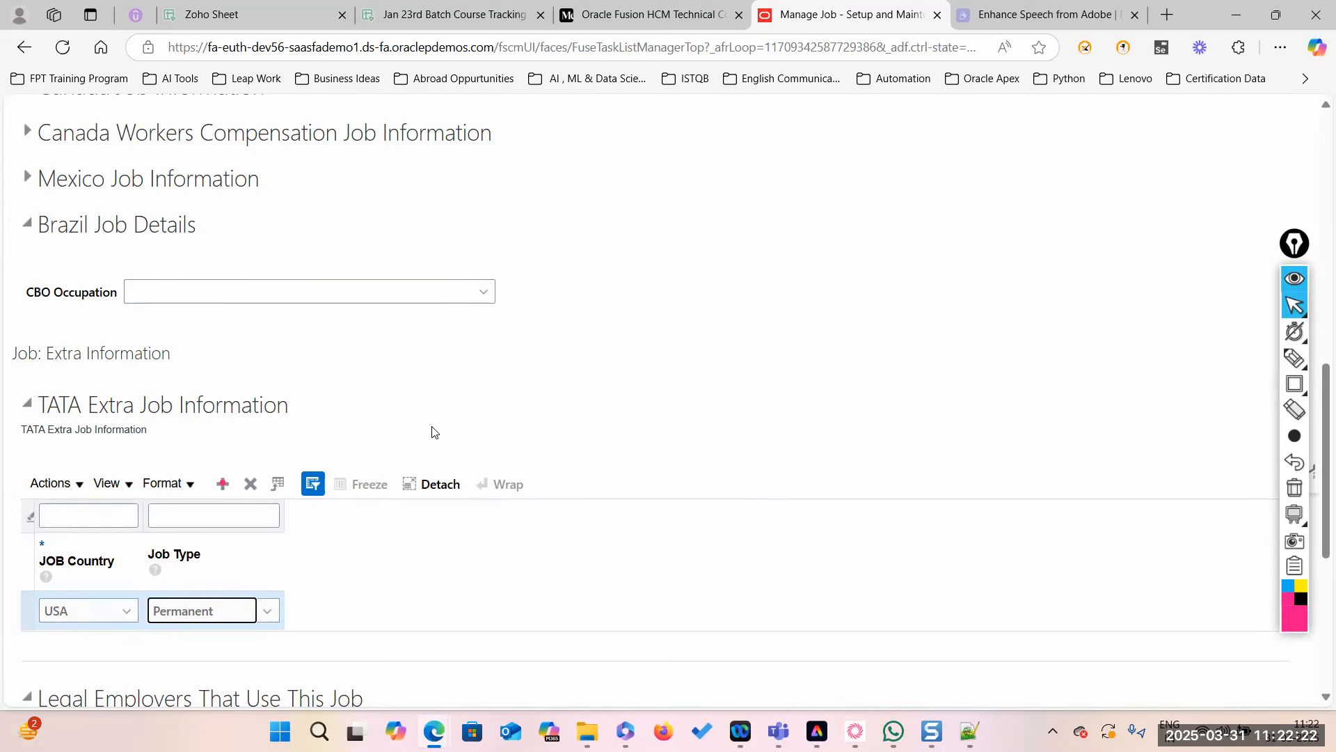
Clear the leftover annotation mark and delete the USA row from TATA Extra Job Information.
{"action": "scroll", "coordinate": [432, 432], "scroll_direction": "up", "scroll_amount": 6}
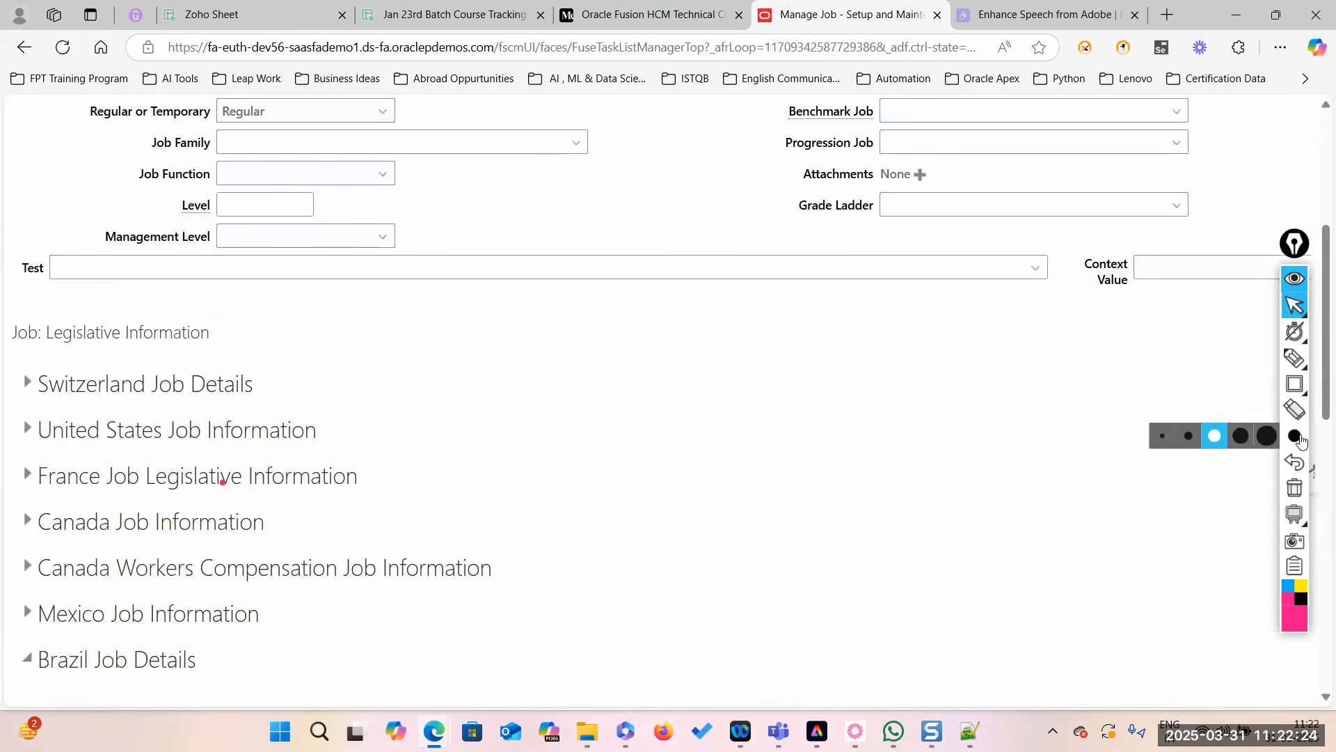
{"action": "left_click", "coordinate": [1296, 488]}
{"action": "scroll", "coordinate": [501, 457], "scroll_direction": "up", "scroll_amount": 5}
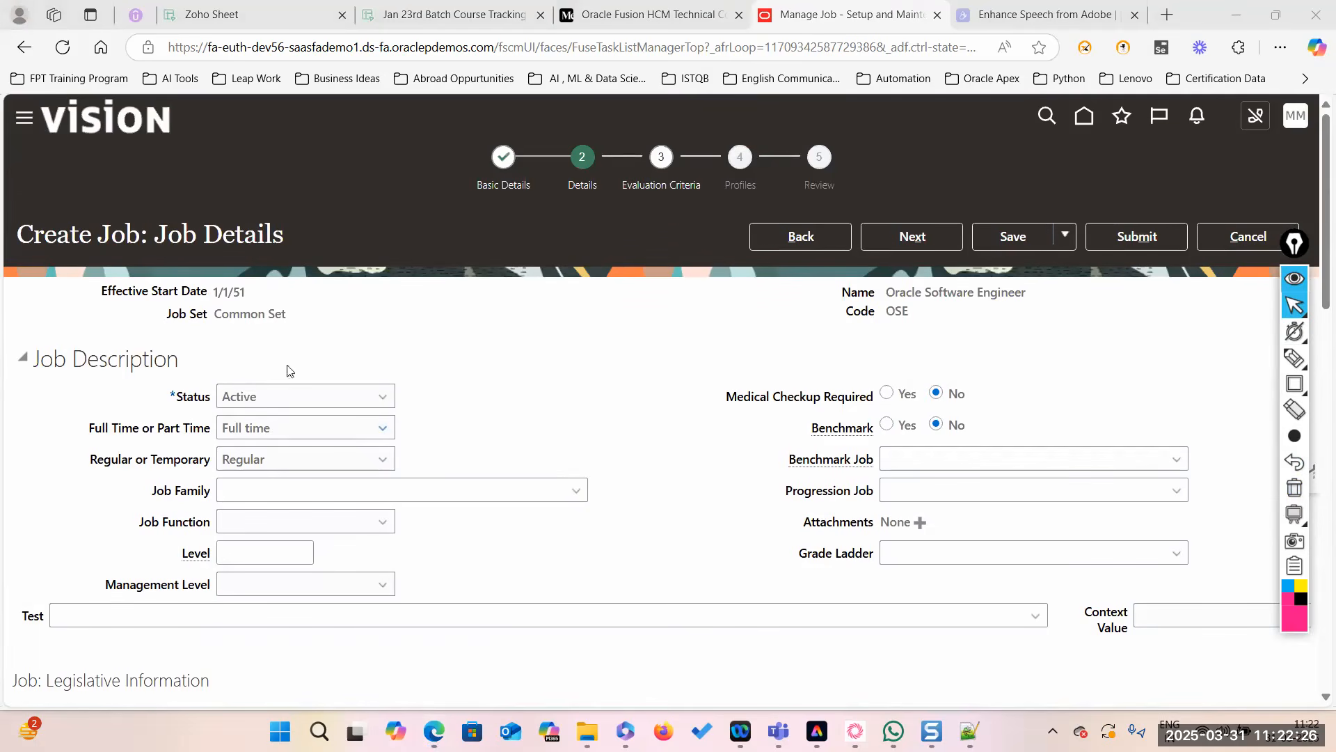
{"action": "scroll", "coordinate": [278, 419], "scroll_direction": "down", "scroll_amount": 12}
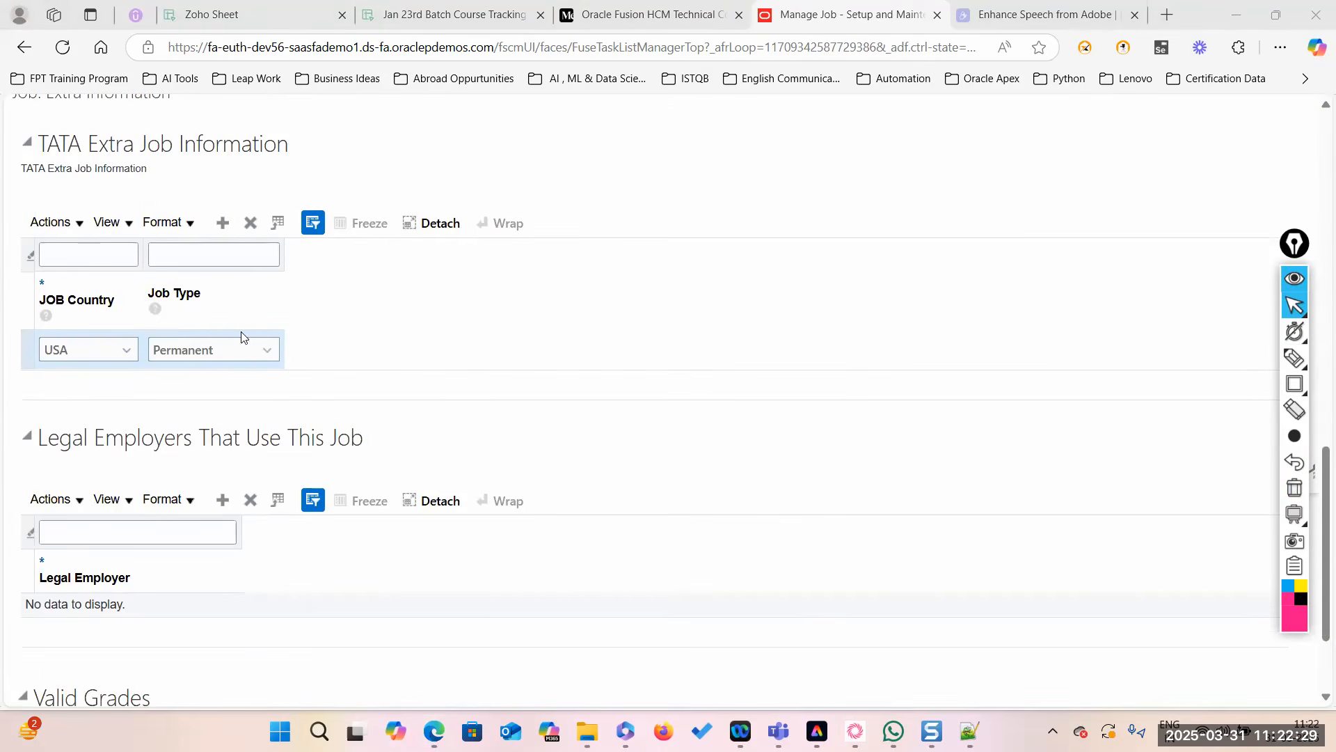
{"action": "left_click", "coordinate": [251, 223]}
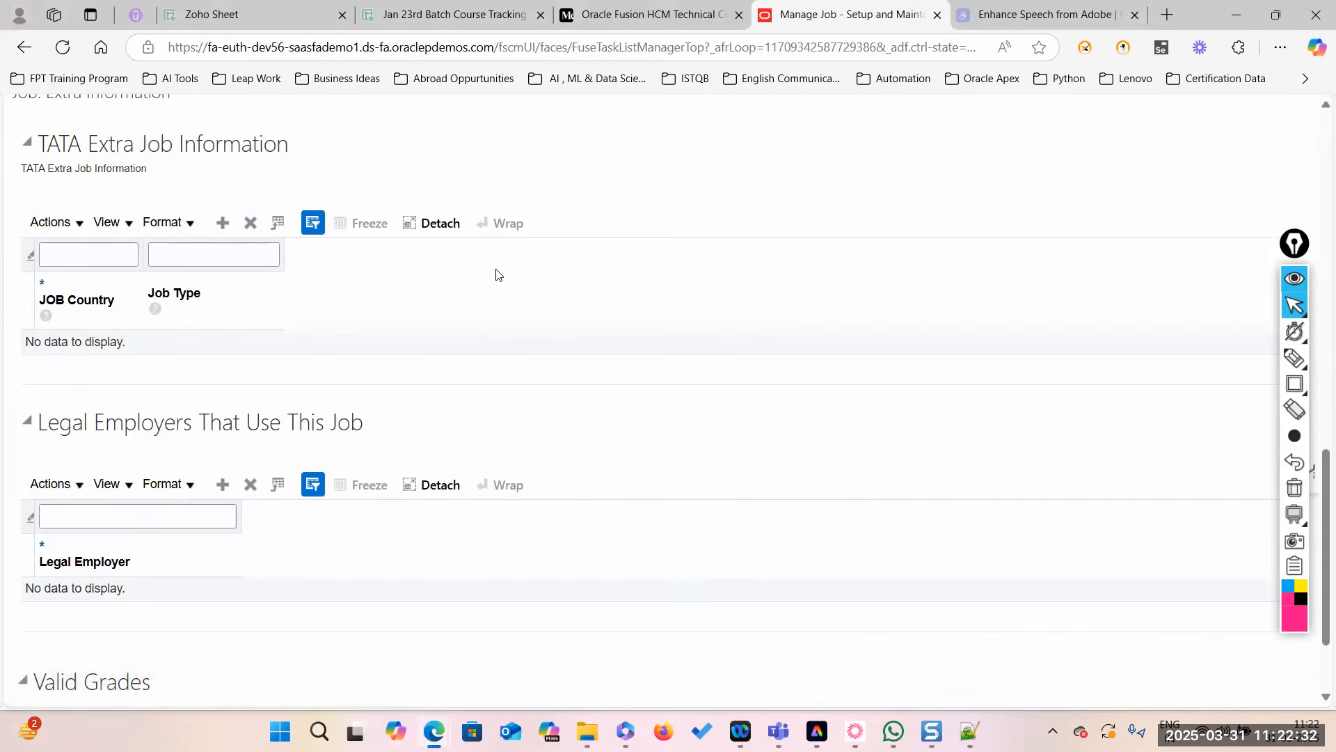
Continue to the evaluation criteria, choose Hay System, set Know How and Accountability to 10 each, and fill in Problem Solving.
{"action": "scroll", "coordinate": [496, 274], "scroll_direction": "up", "scroll_amount": 12}
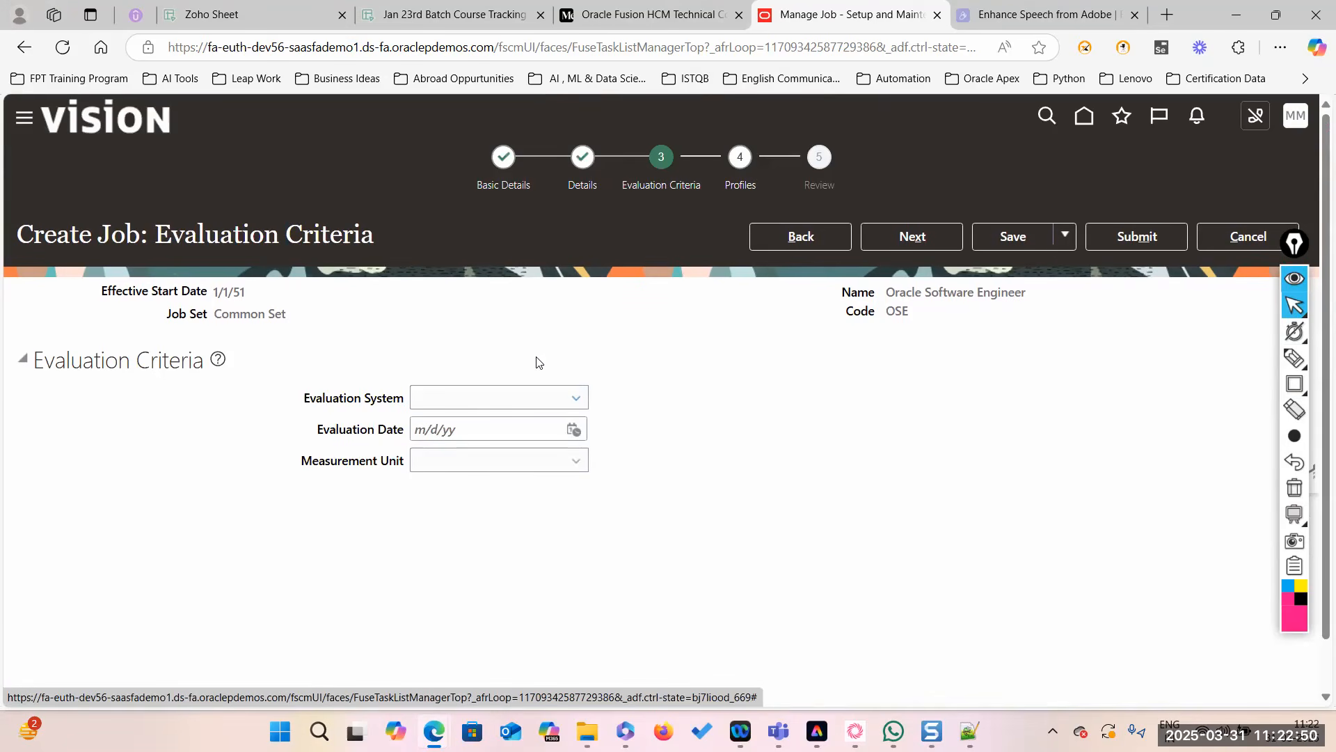
{"action": "left_click", "coordinate": [575, 398]}
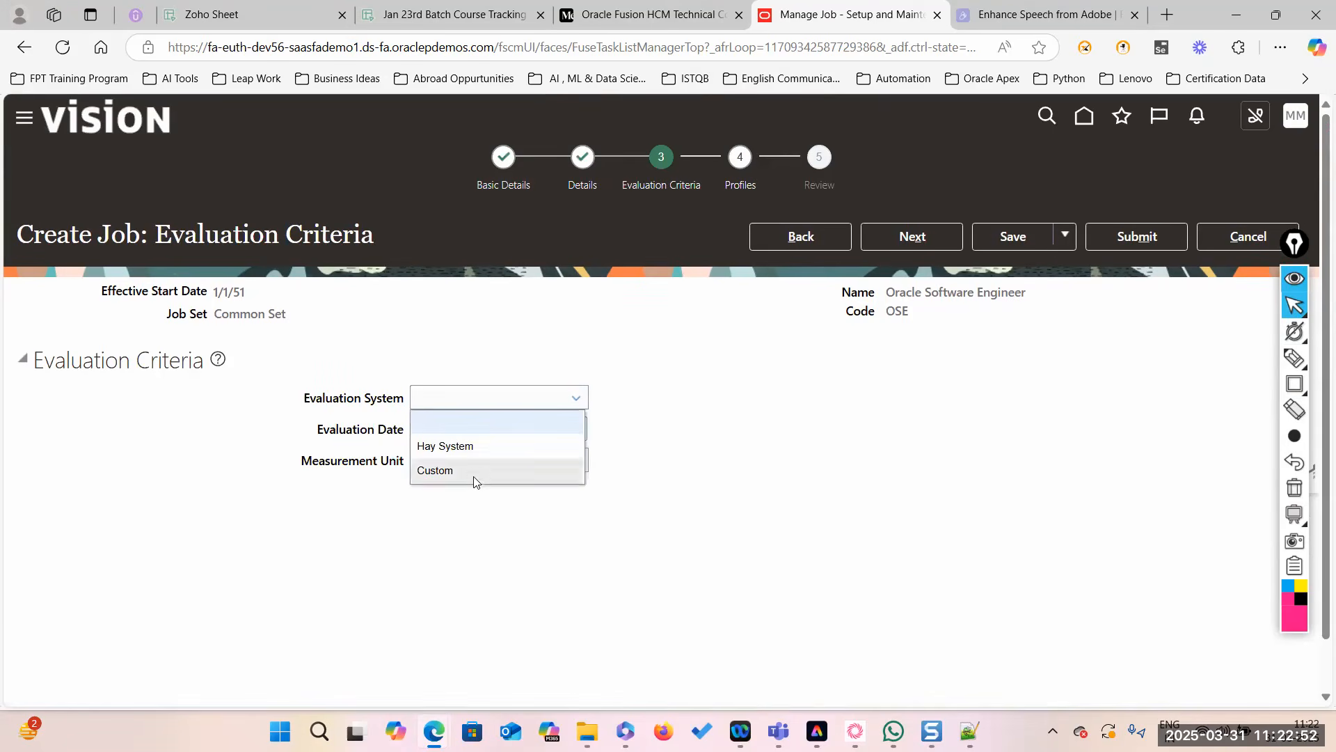
{"action": "left_click", "coordinate": [479, 451]}
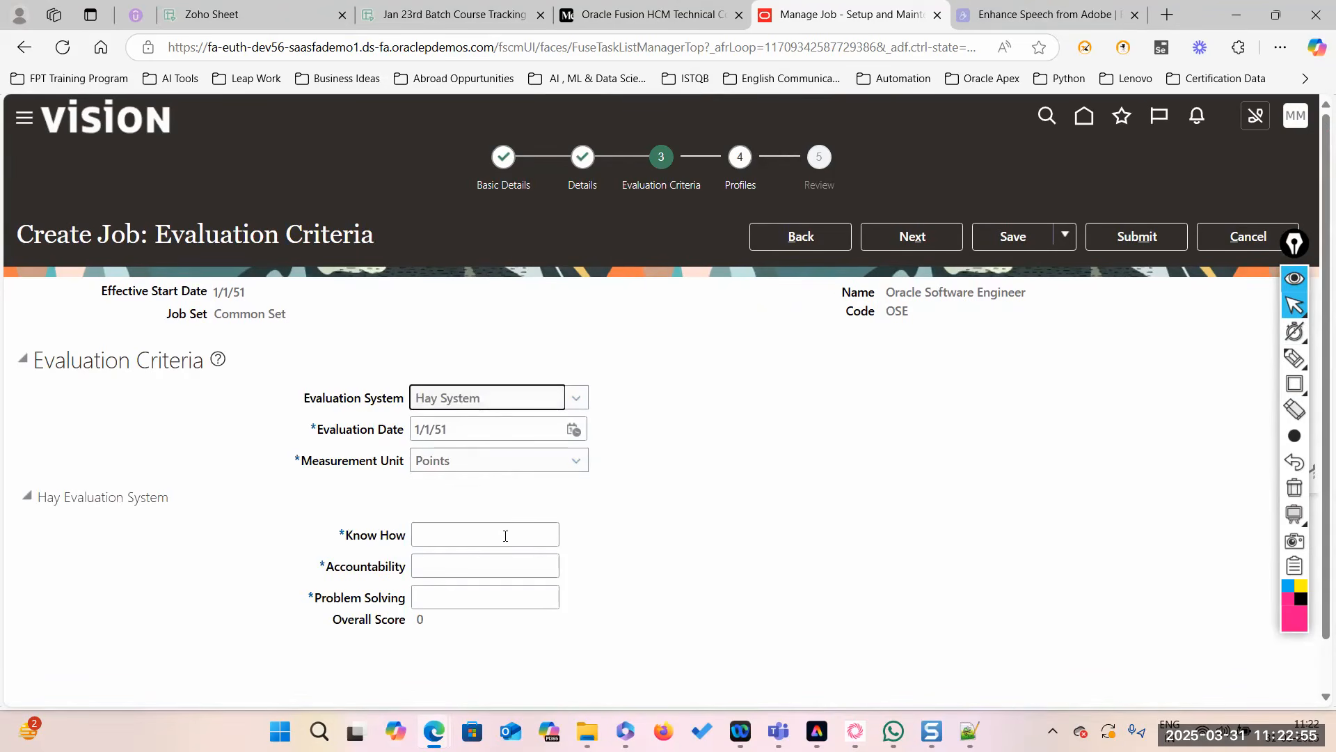
{"action": "left_click", "coordinate": [534, 531]}
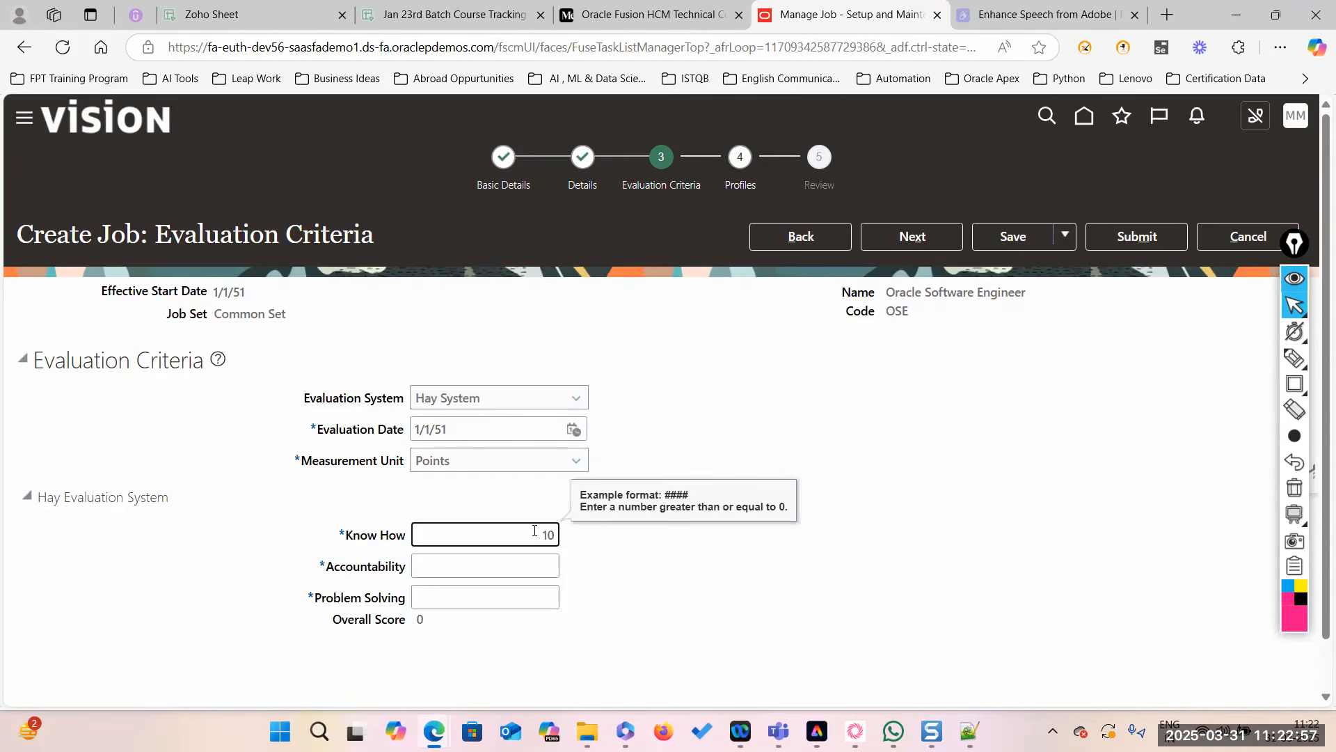
{"action": "type", "text": "10"}
{"action": "left_click", "coordinate": [534, 564]}
{"action": "type", "text": "10"}
{"action": "left_click", "coordinate": [550, 597]}
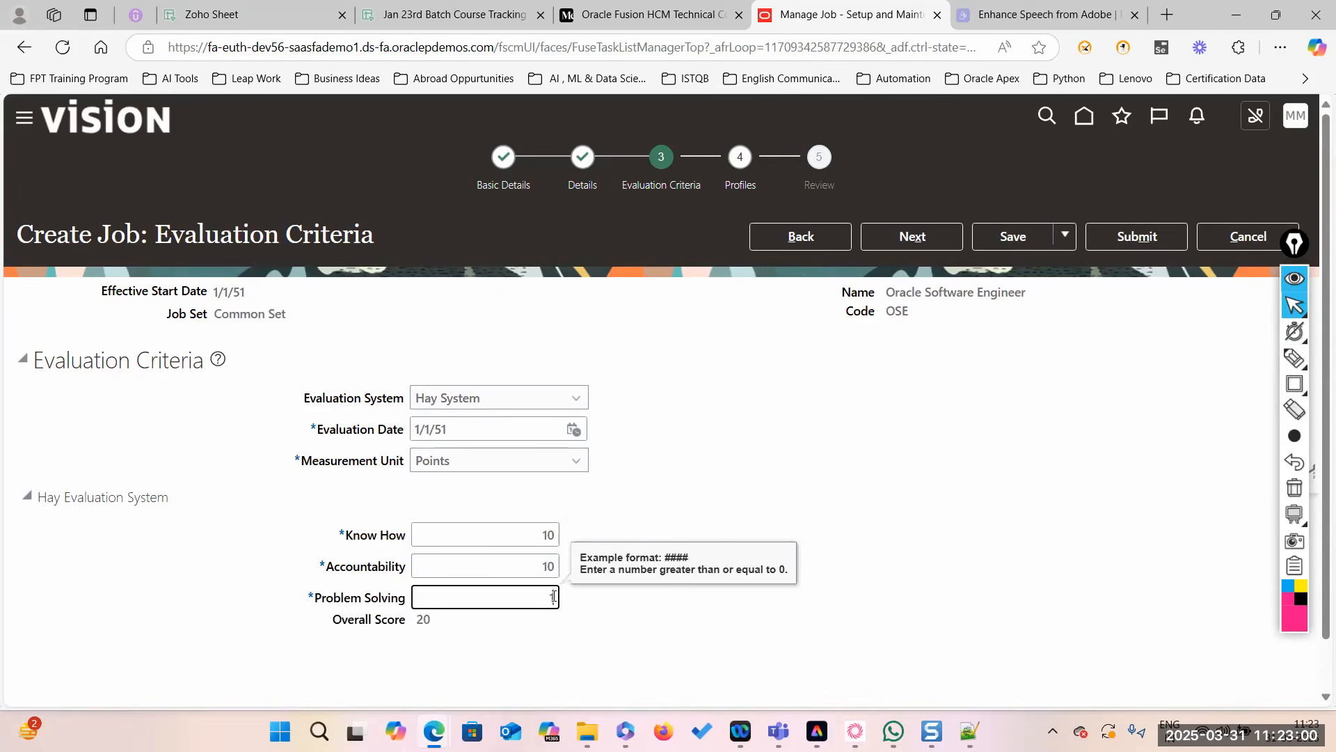
{"action": "left_click", "coordinate": [656, 483]}
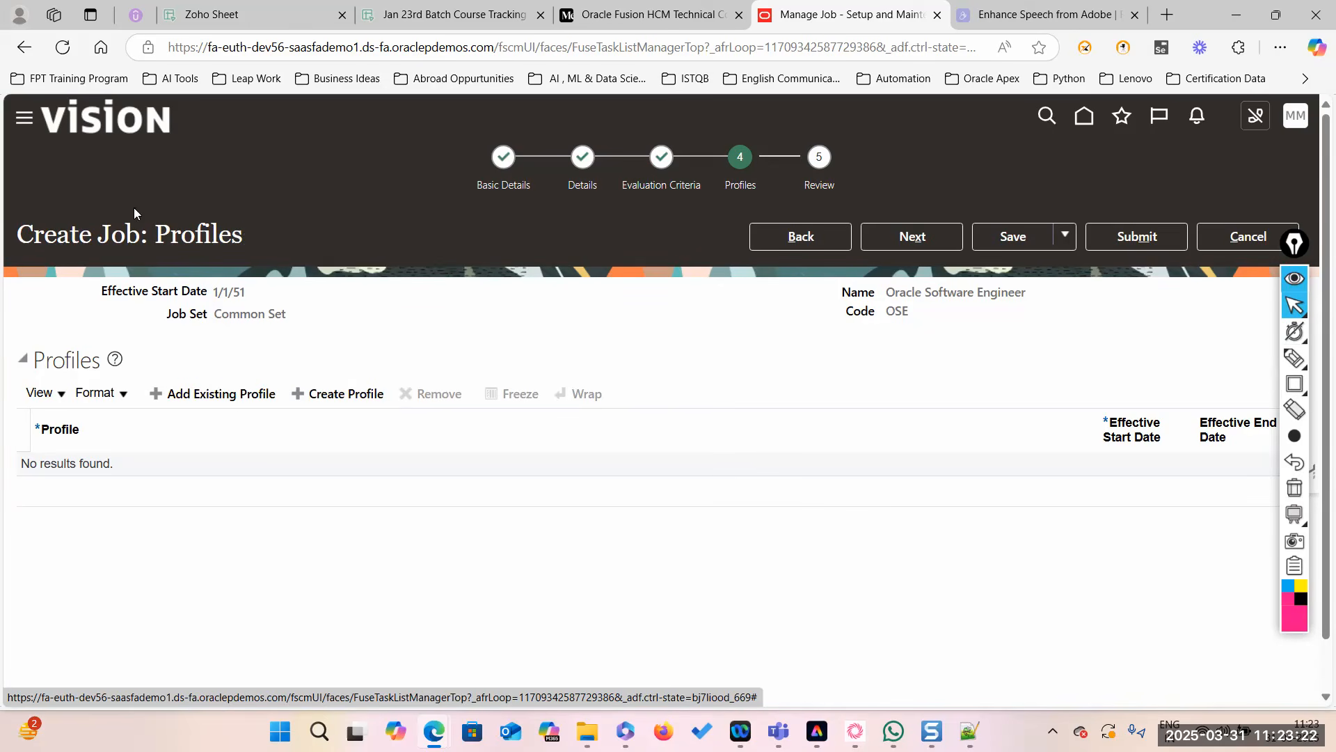
Continue past the profiles to the job review, outline its header and description with a rectangle annotation, and restore normal pointer mode.
{"action": "left_click", "coordinate": [921, 237]}
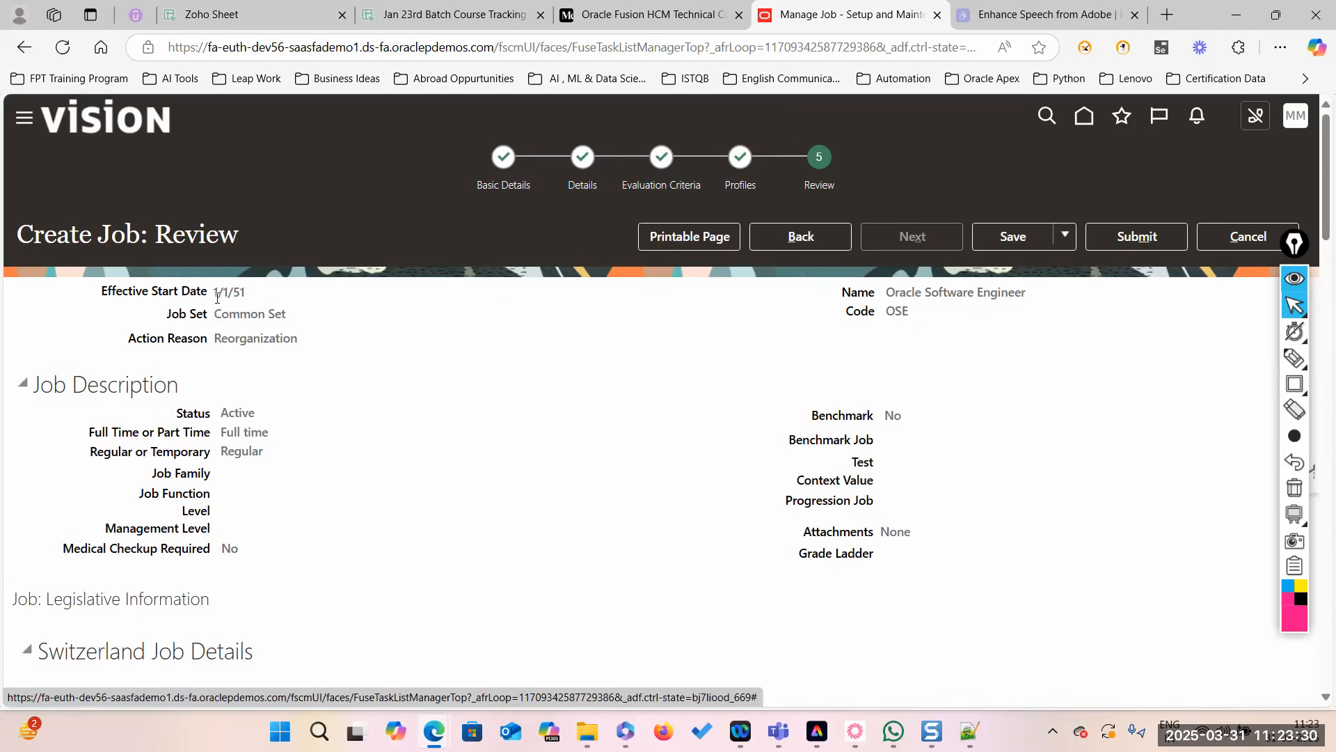
{"action": "left_click", "coordinate": [1295, 384]}
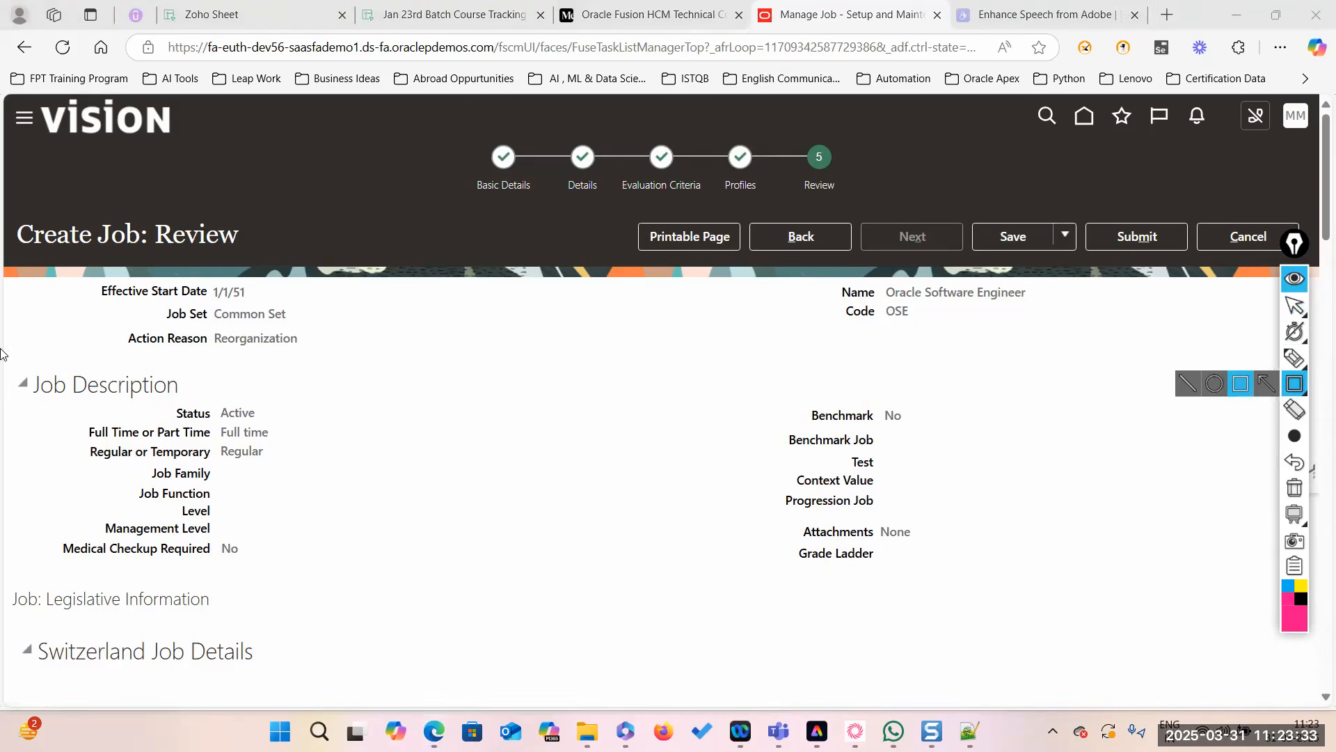
{"action": "mouse_move", "coordinate": [8, 278]}
{"action": "left_mouse_down"}
{"action": "mouse_move", "coordinate": [292, 418]}
{"action": "mouse_move", "coordinate": [917, 554]}
{"action": "mouse_move", "coordinate": [1225, 585]}
{"action": "left_mouse_up"}
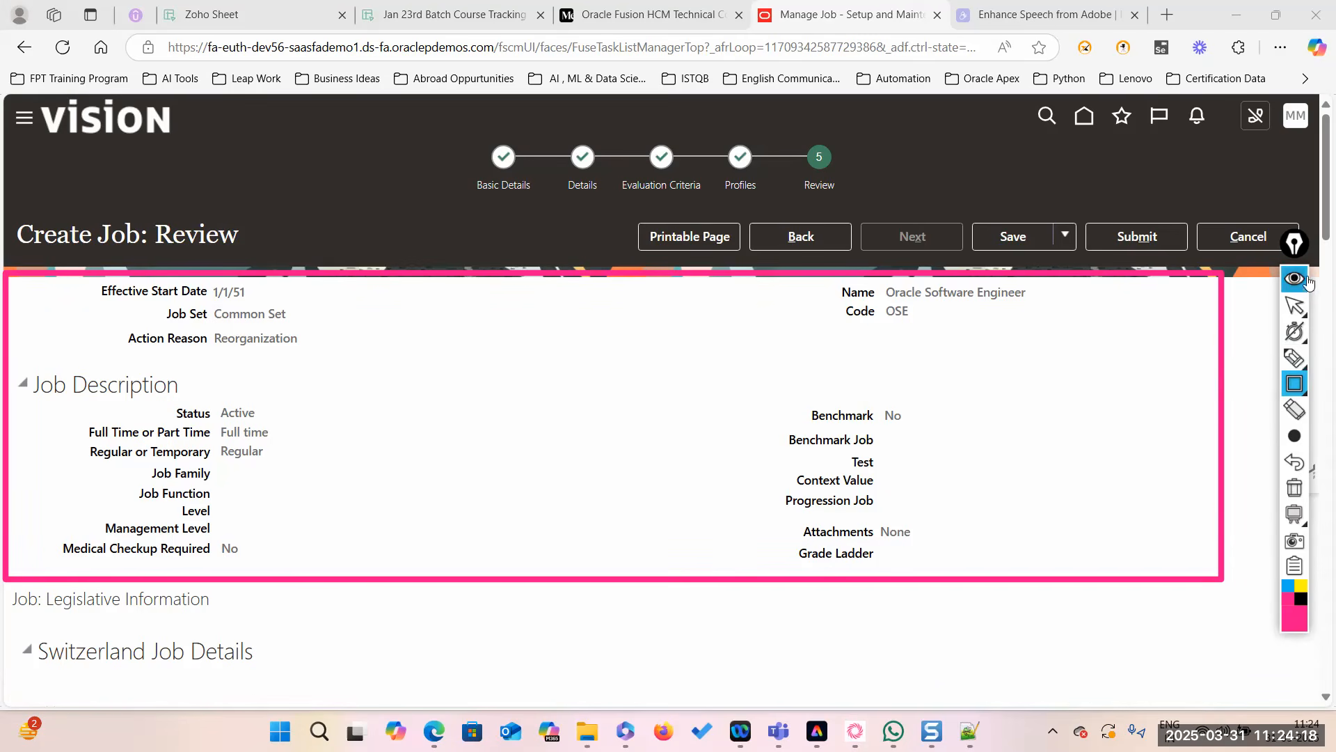
{"action": "left_click", "coordinate": [1295, 305]}
Submit the Oracle Software Engineer job and confirm the submission.
{"action": "left_click", "coordinate": [1137, 238]}
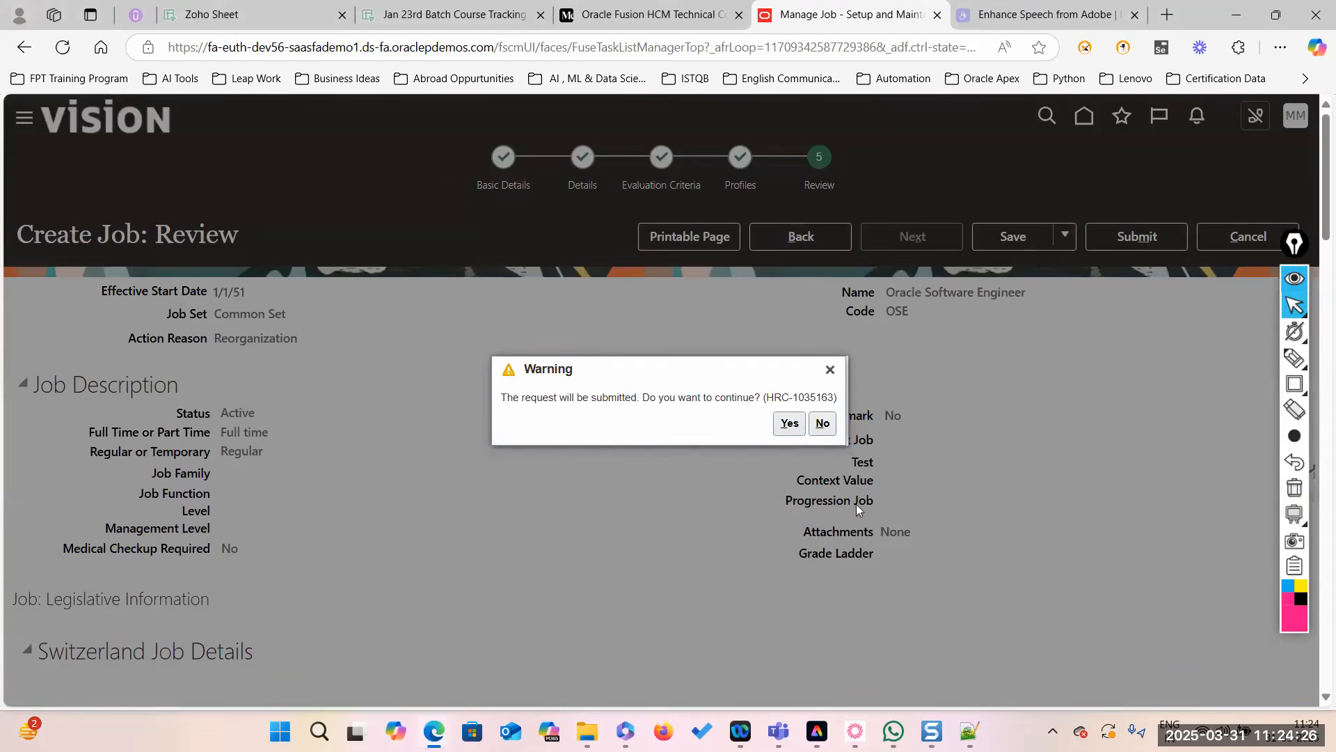
{"action": "left_click", "coordinate": [783, 432]}
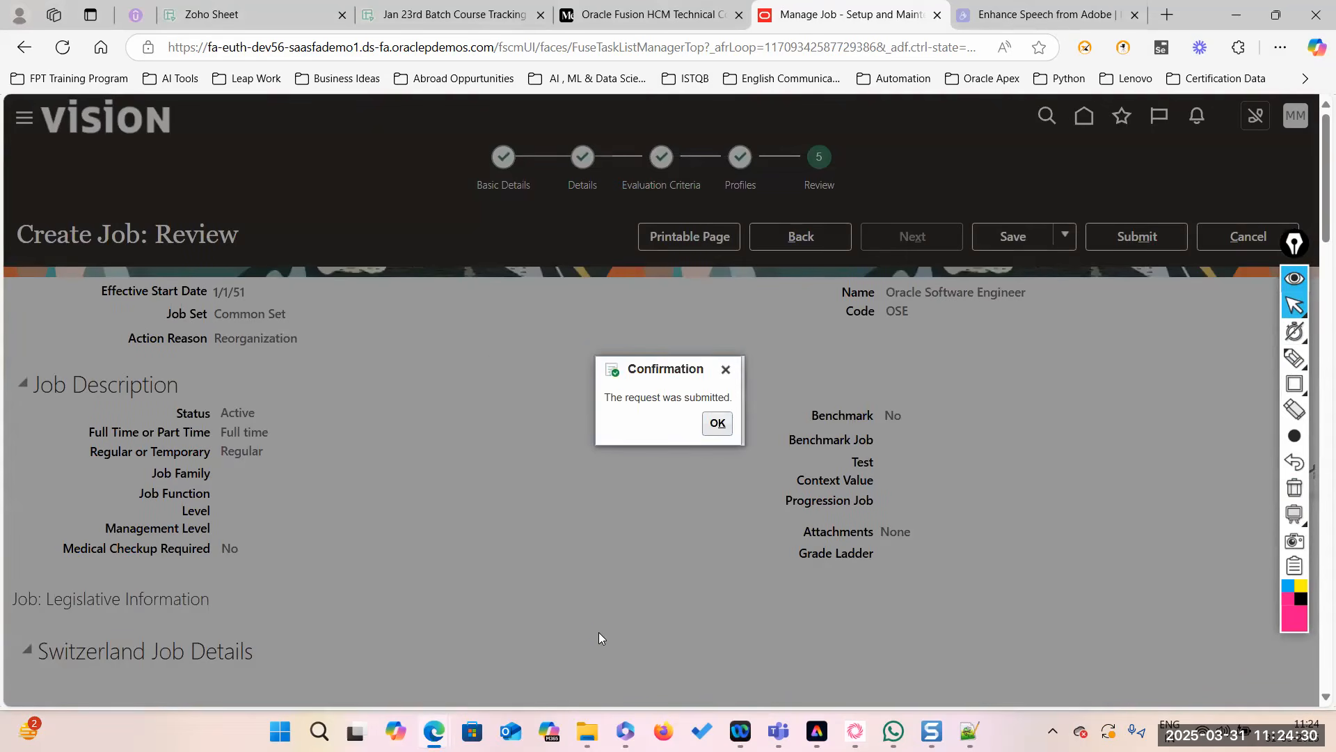
{"action": "left_click", "coordinate": [719, 423]}
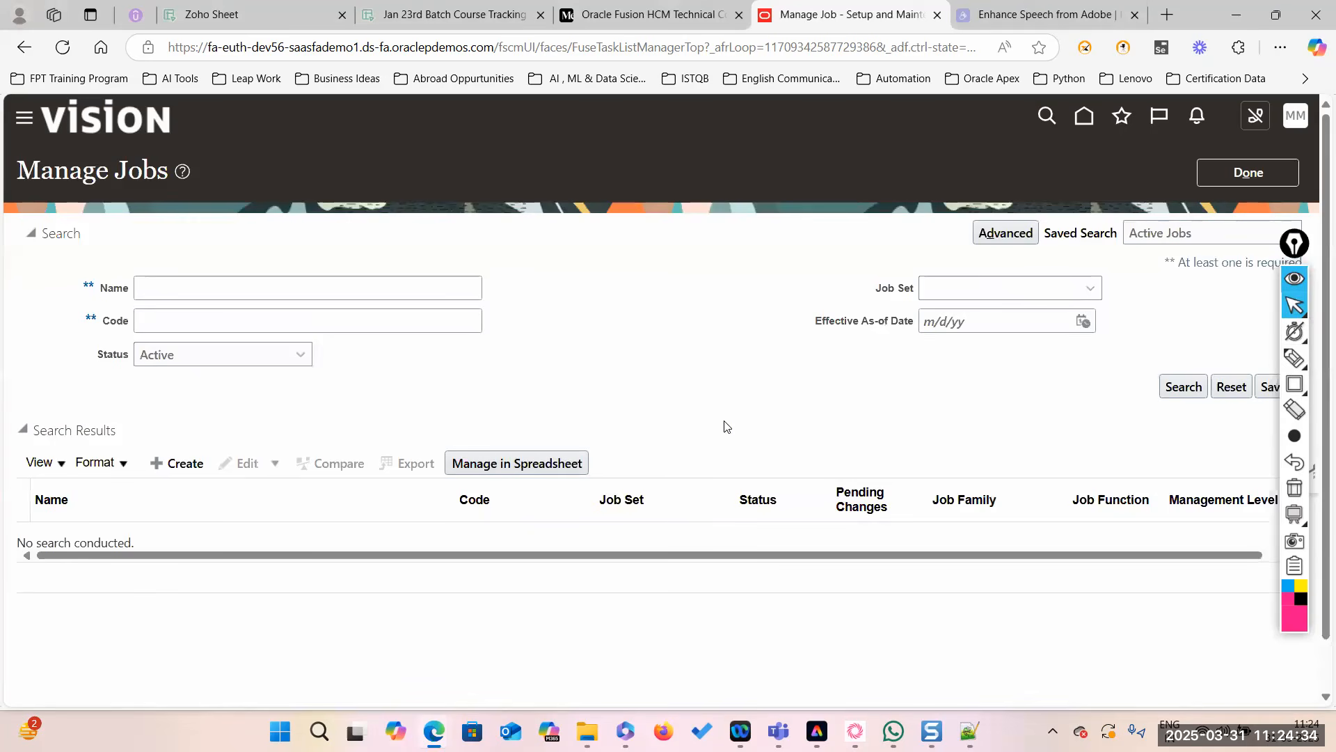
Search Manage Jobs for code OSE and open the Oracle Software Engineer record.
{"action": "left_click", "coordinate": [152, 284]}
{"action": "left_click", "coordinate": [146, 318]}
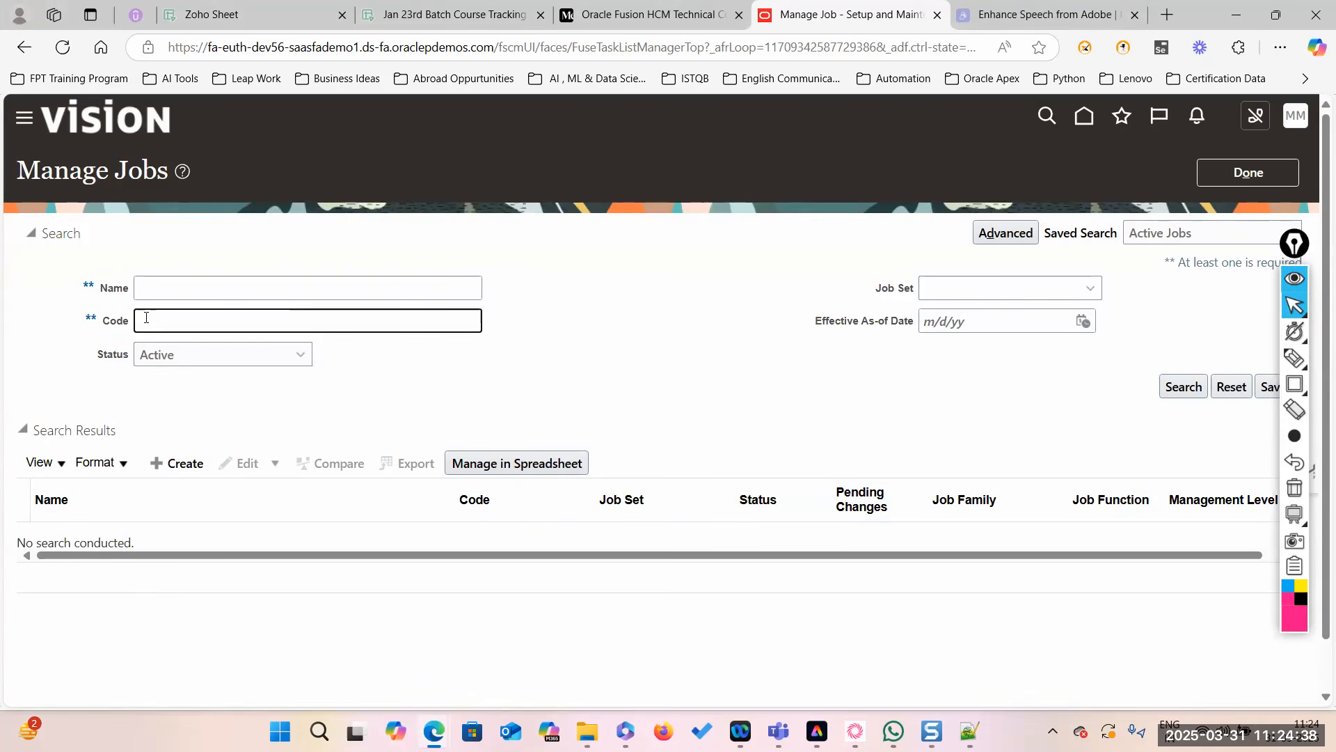
{"action": "type", "text": "OSE"}
{"action": "key", "text": "Return"}
{"action": "left_click", "coordinate": [128, 540]}
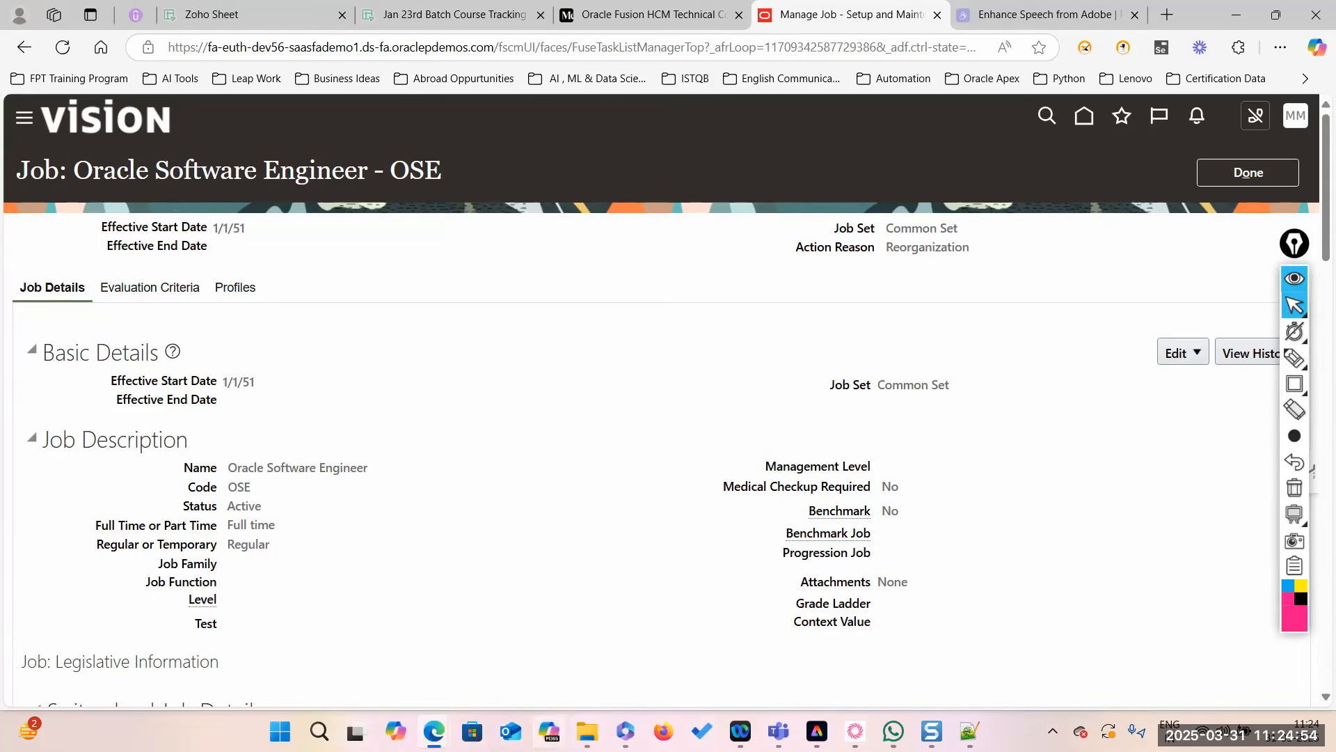
Open the Job DAT file from D:\Oracle Knowledge Base\HDL\Jobs in Notepad++.
{"action": "left_click", "coordinate": [587, 731]}
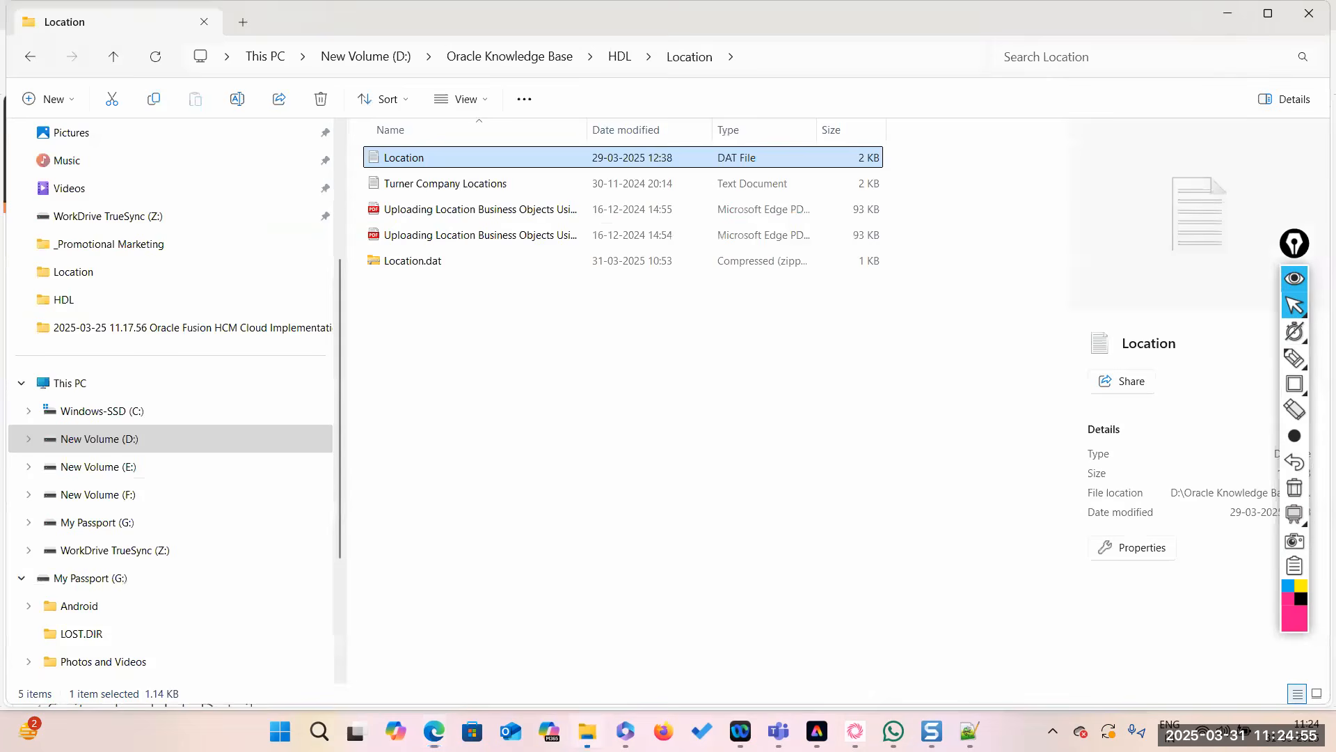
{"action": "left_click", "coordinate": [632, 60]}
{"action": "double_click", "coordinate": [406, 283]}
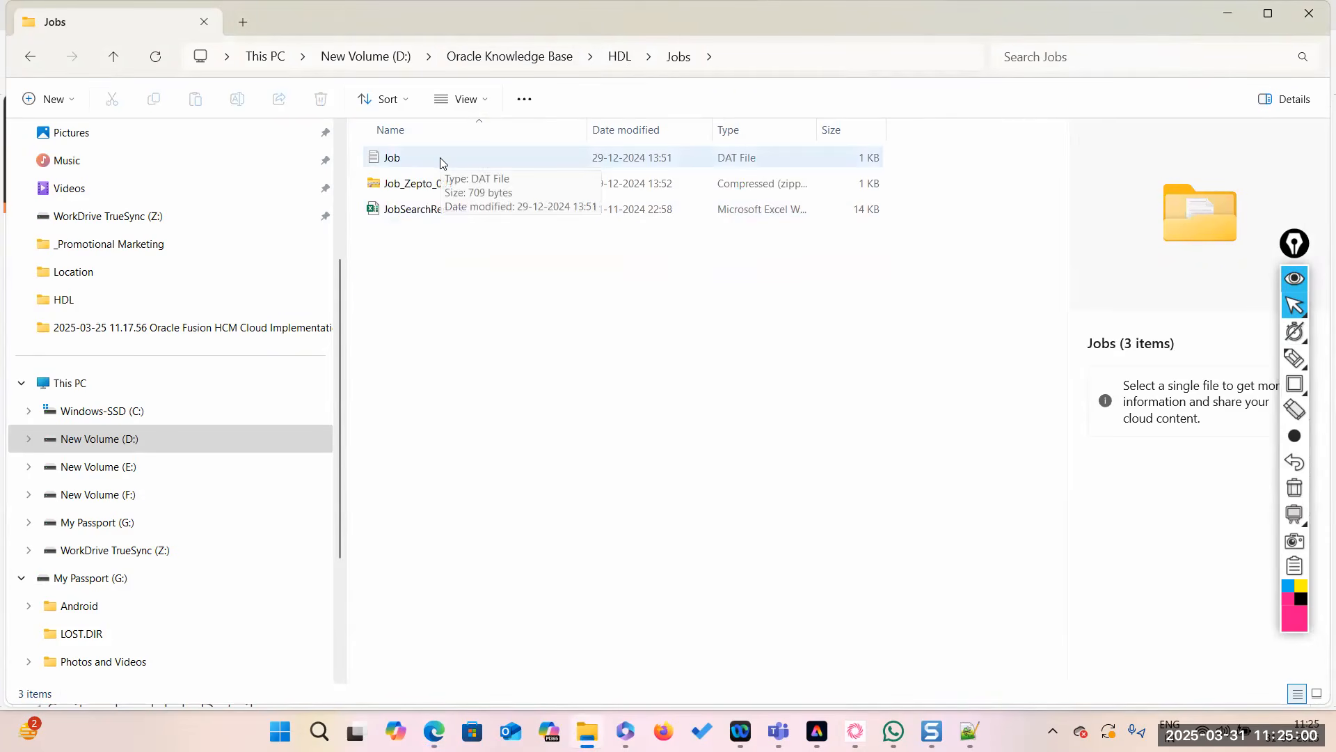
{"action": "left_click", "coordinate": [440, 163]}
{"action": "right_click", "coordinate": [442, 162]}
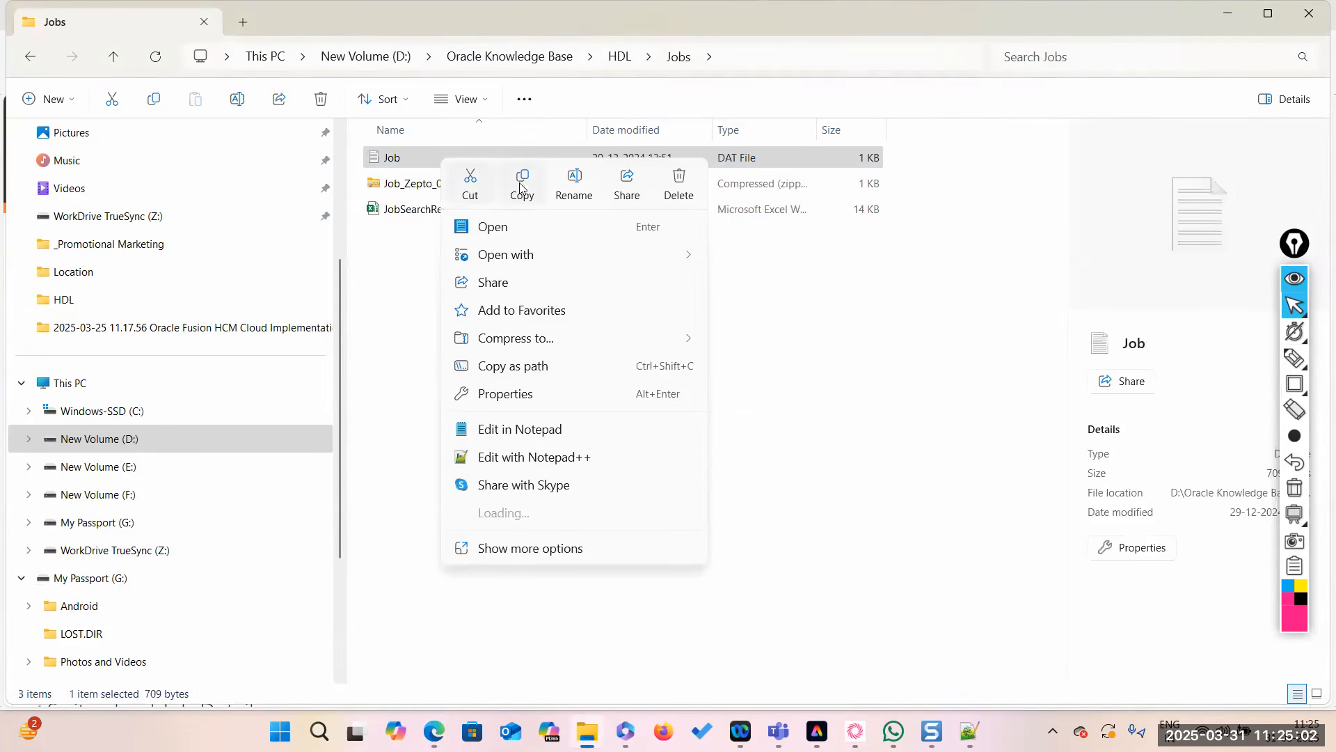
{"action": "left_click", "coordinate": [536, 458]}
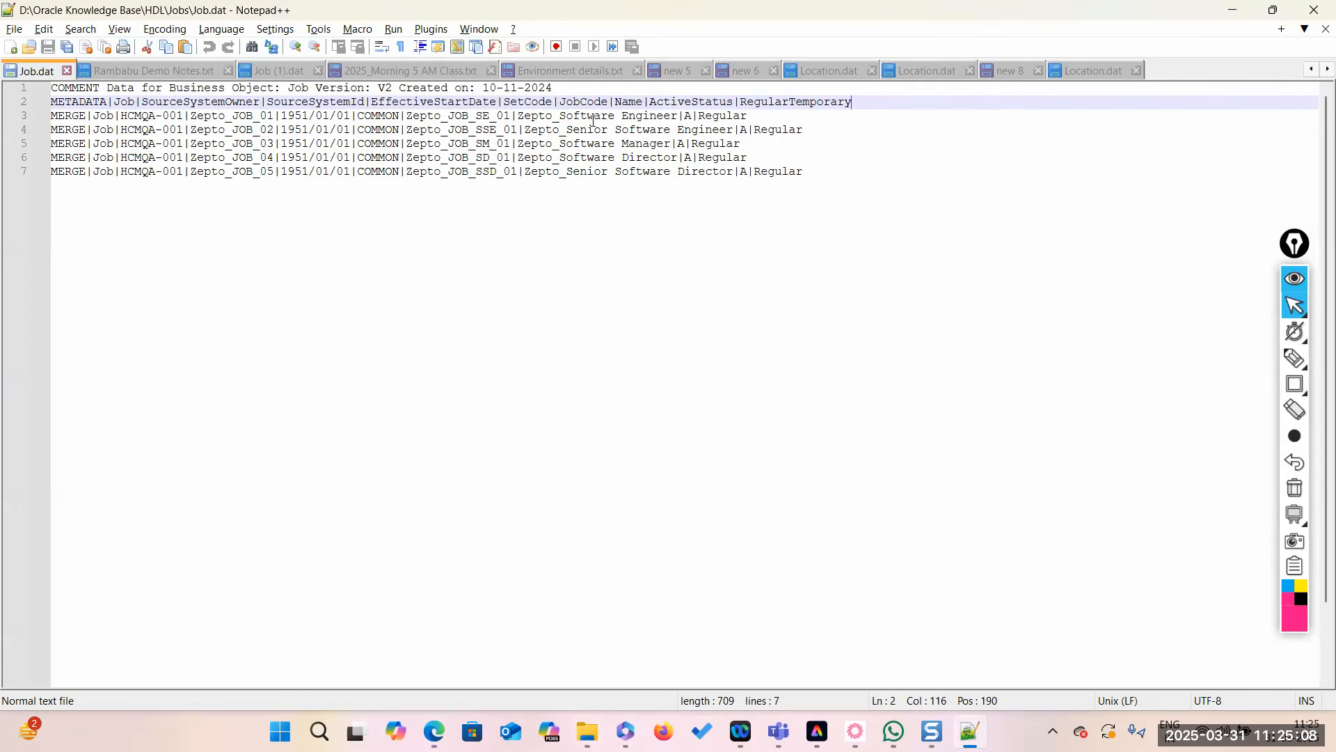
{"action": "double_click", "coordinate": [536, 115]}
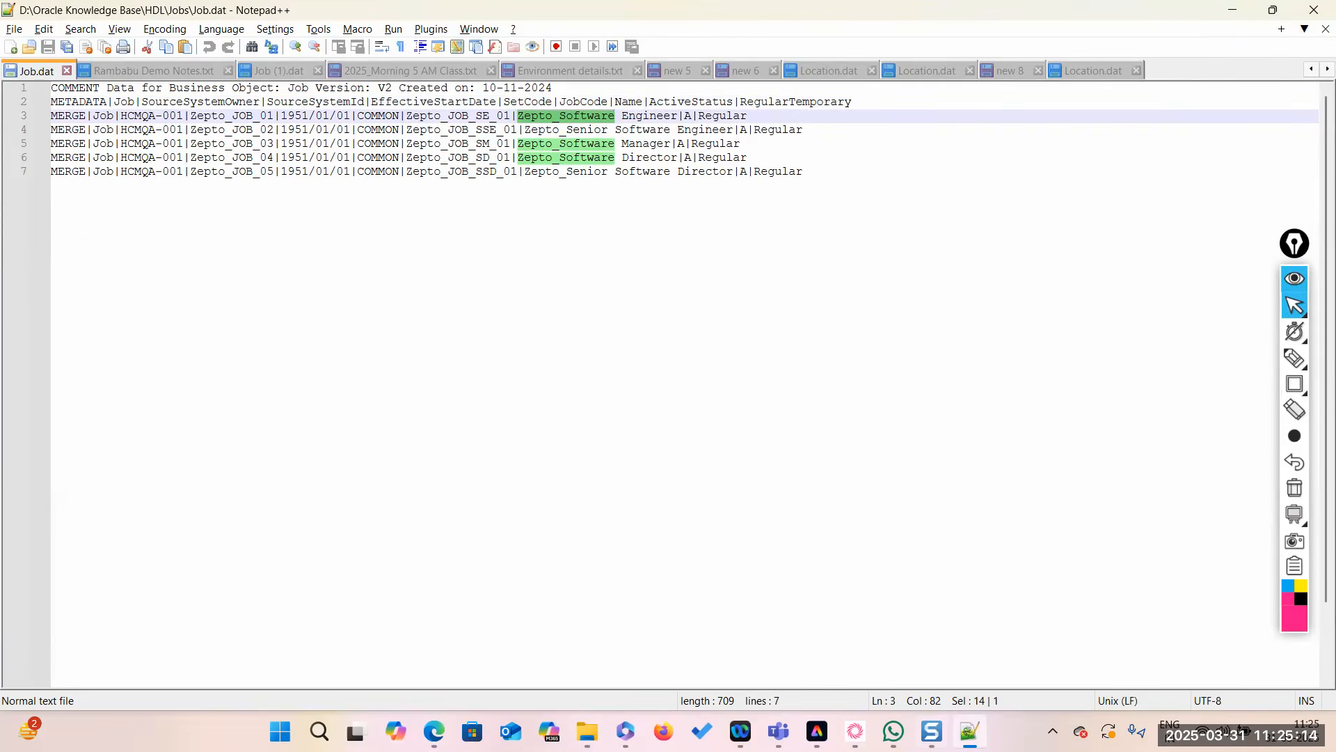
Select the source system owner ORACLE_EBS in the first record of E:\FutureProof\HDL\Location.dat.
{"action": "left_click", "coordinate": [1094, 70]}
{"action": "left_click", "coordinate": [209, 101]}
{"action": "double_click", "coordinate": [210, 102]}
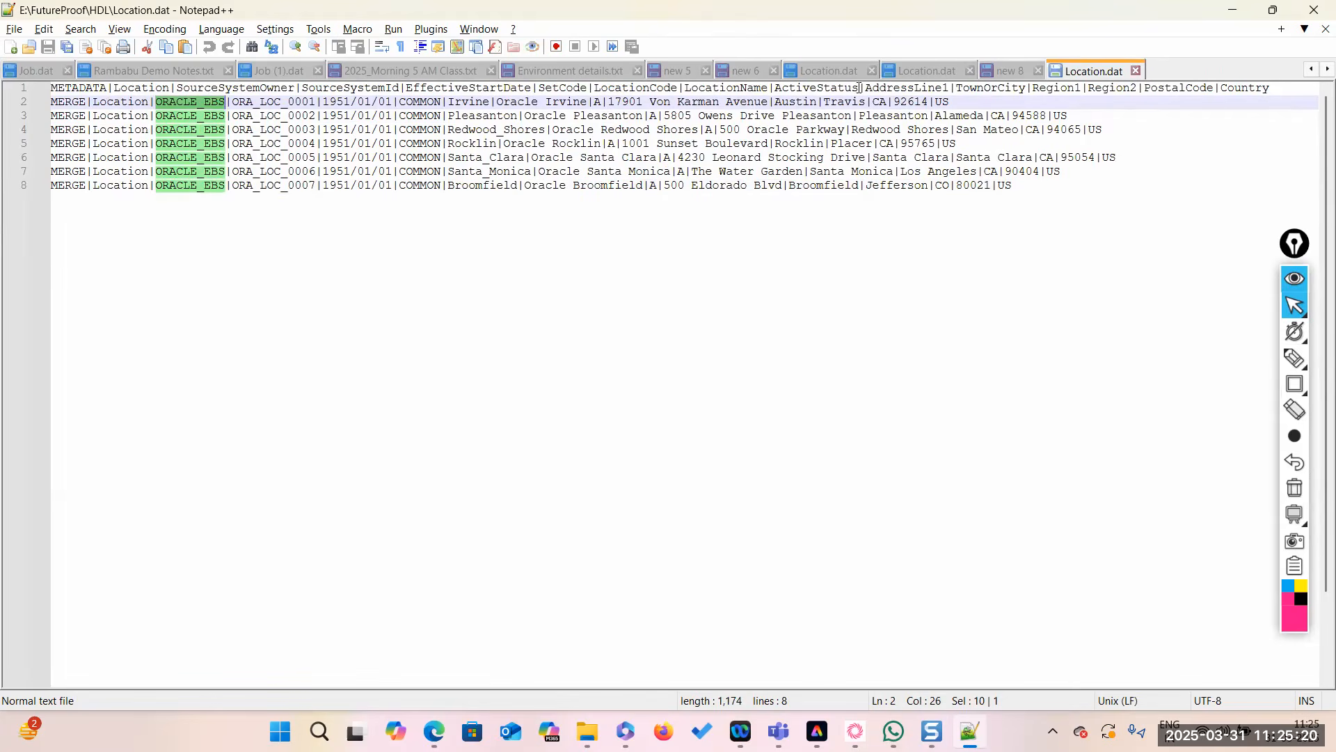
Look through the other open files, including new 8, the Location.dat files and Job (1).dat.
{"action": "left_click", "coordinate": [1019, 69]}
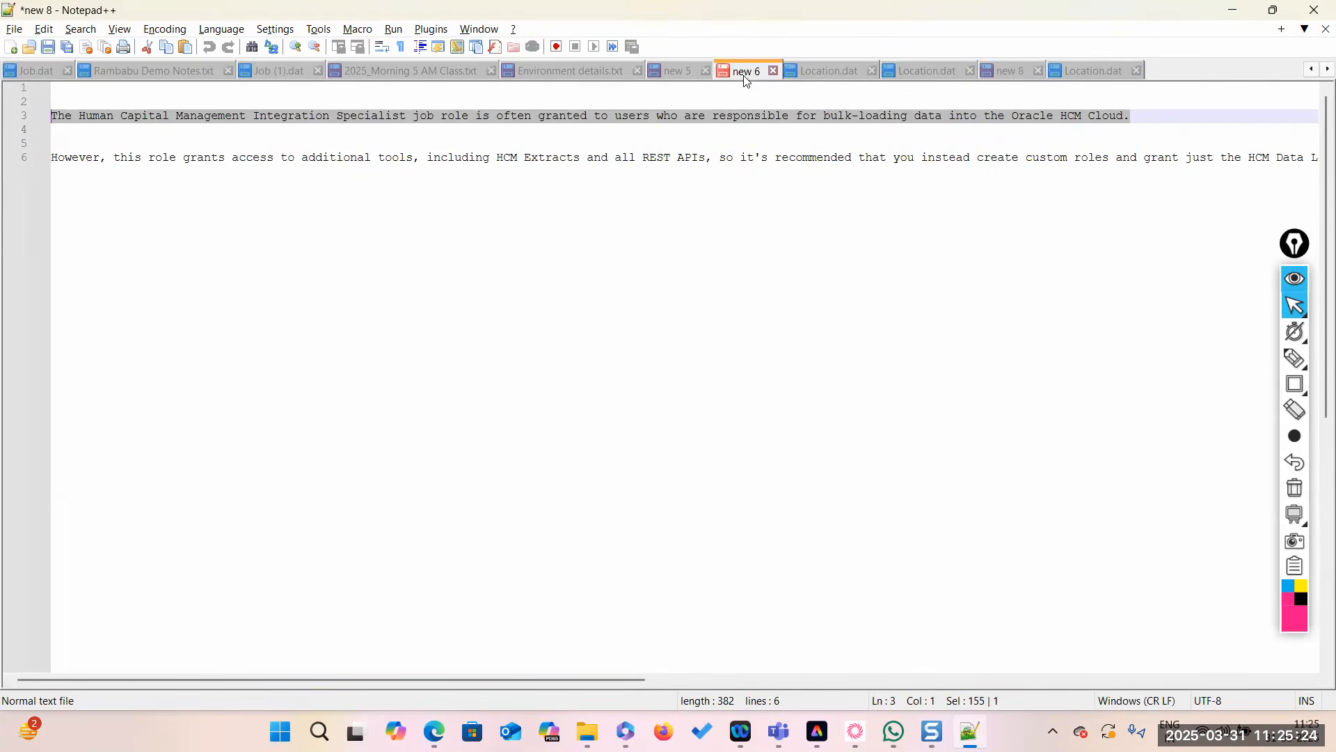
{"action": "left_click", "coordinate": [826, 73]}
{"action": "left_click", "coordinate": [909, 72]}
{"action": "left_click", "coordinate": [998, 73]}
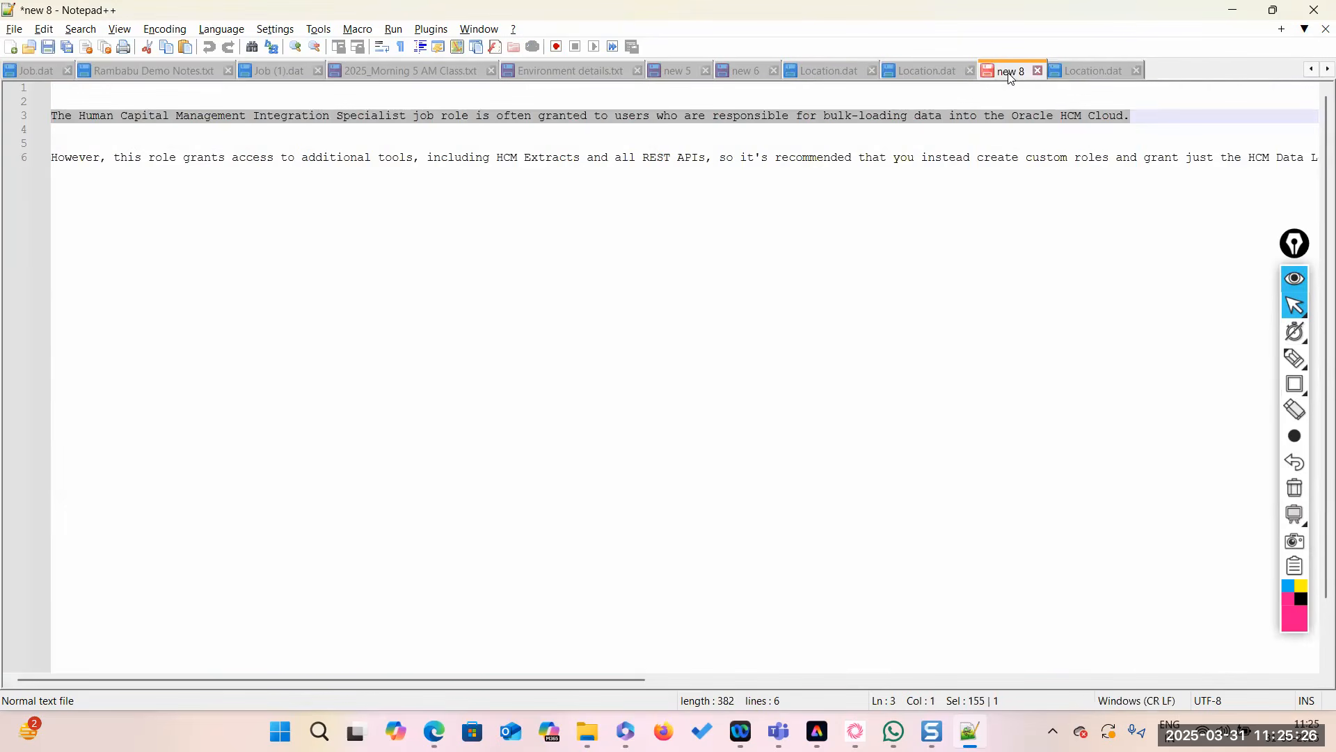
{"action": "left_click", "coordinate": [1093, 71]}
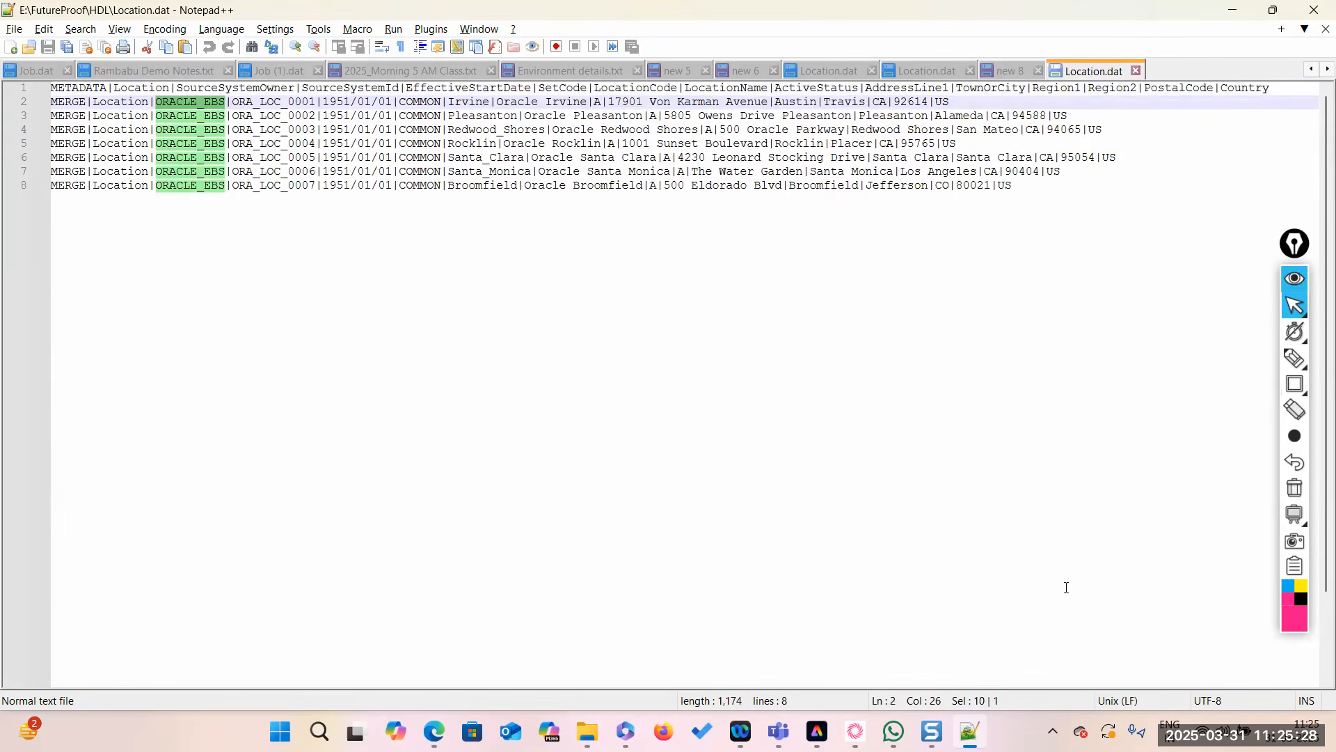
{"action": "key", "text": "alt+Tab"}
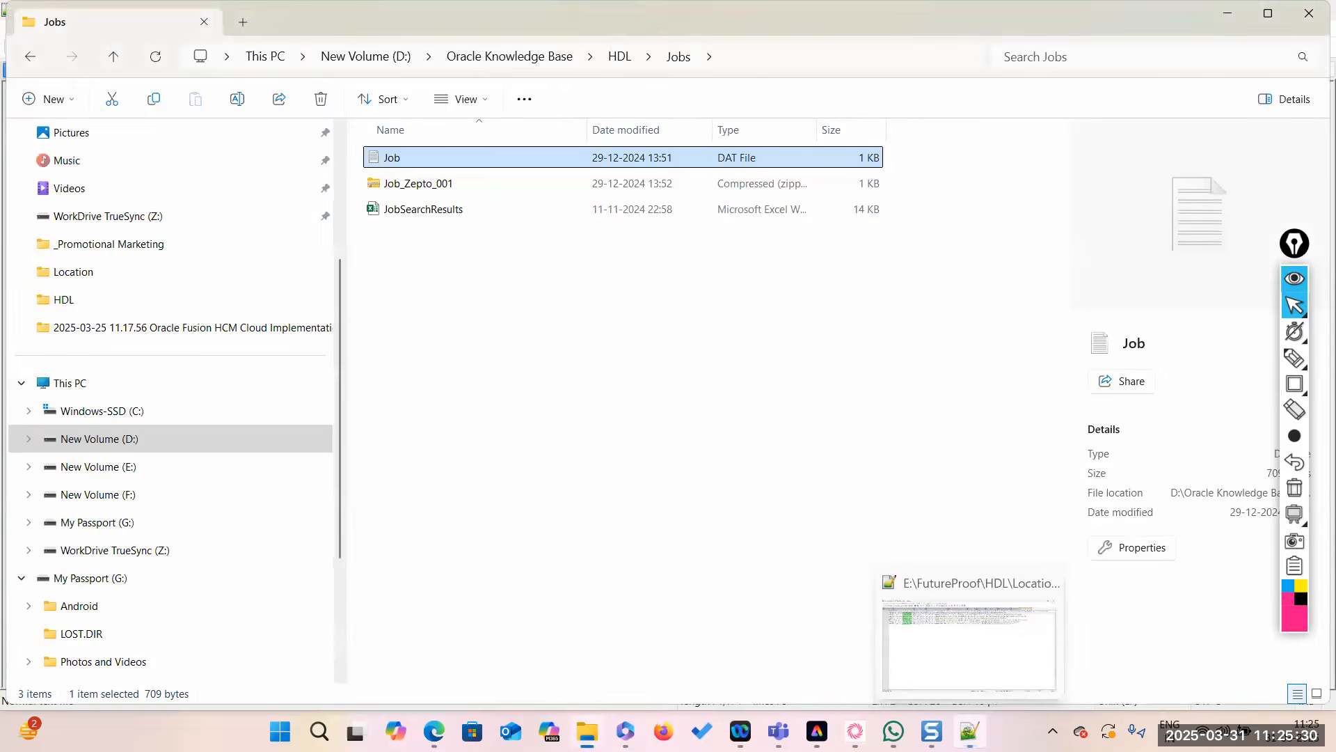
{"action": "key", "text": "alt+Tab"}
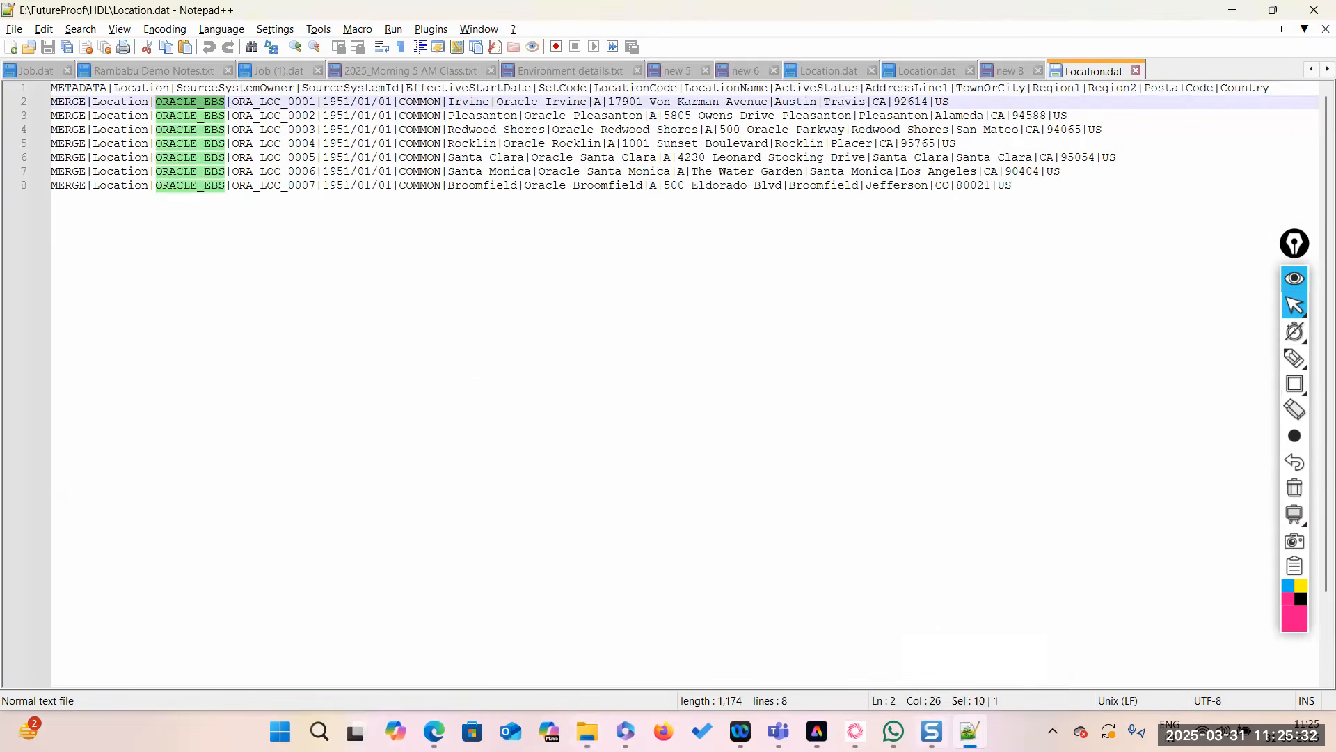
{"action": "mouse_move", "coordinate": [933, 732]}
{"action": "key", "text": "ctrl+End"}
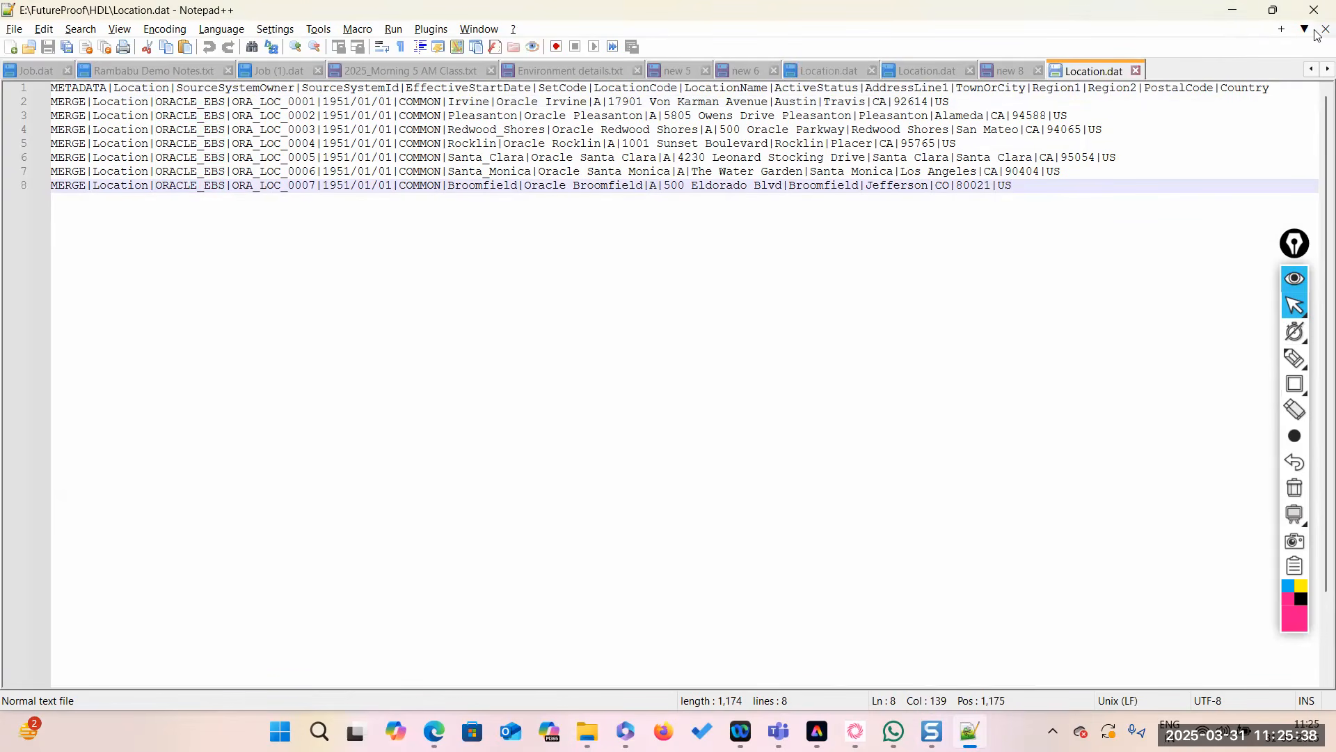
{"action": "left_click", "coordinate": [302, 68]}
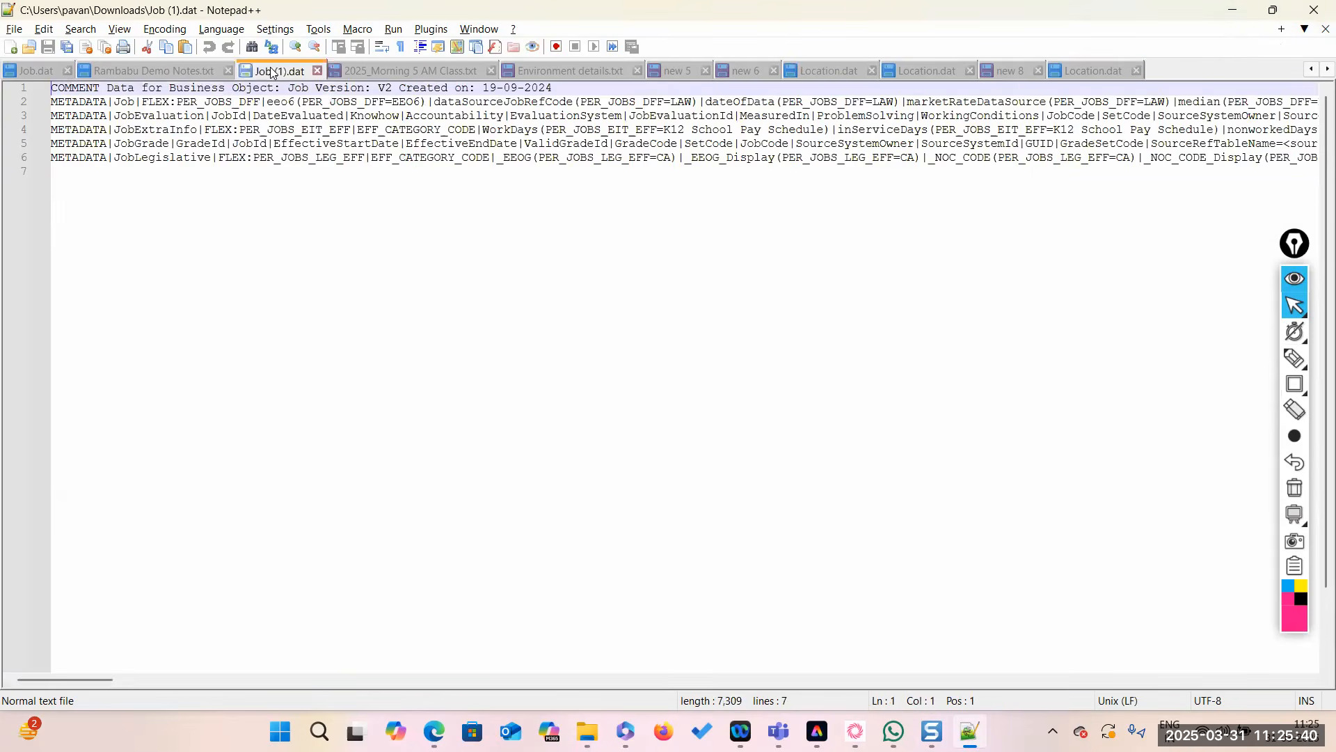
Return to the Zepto Job.dat file and replace the source system owner with ORACLE_EBS in all five MERGE records.
{"action": "left_click", "coordinate": [49, 71]}
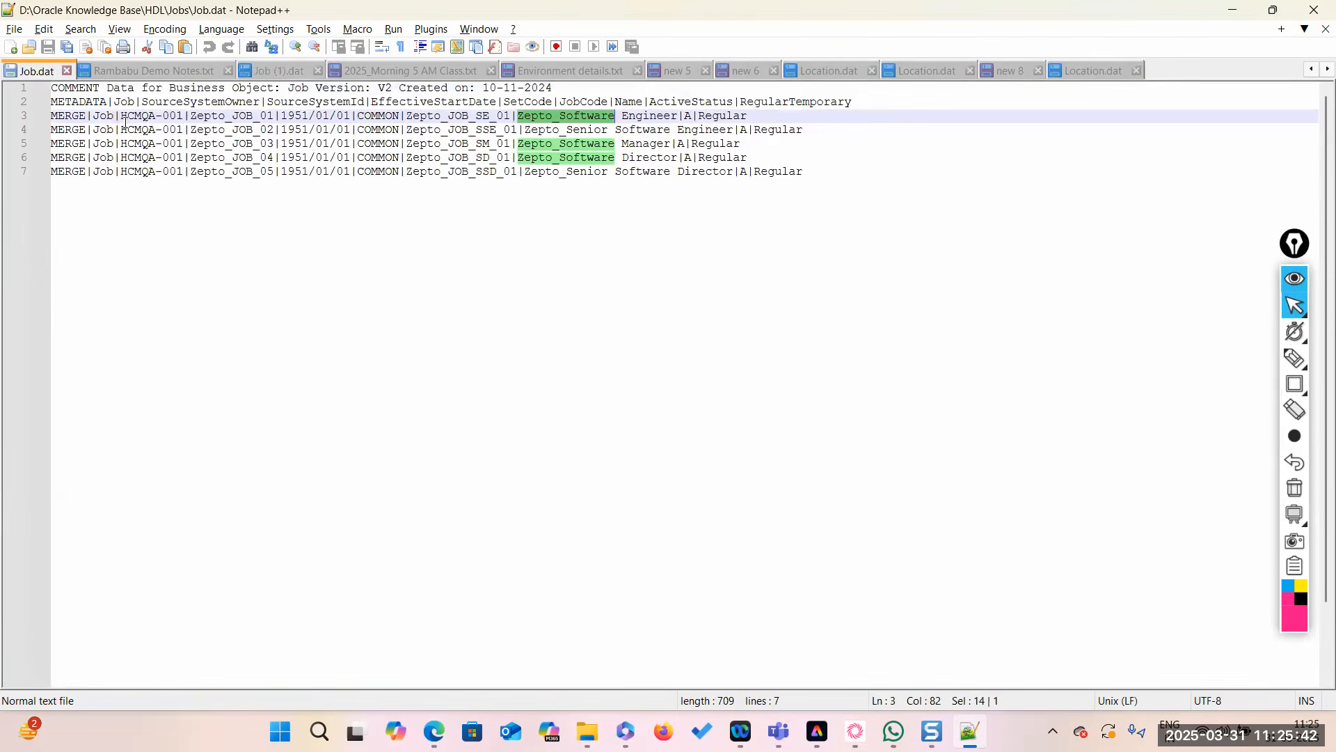
{"action": "double_click", "coordinate": [147, 117]}
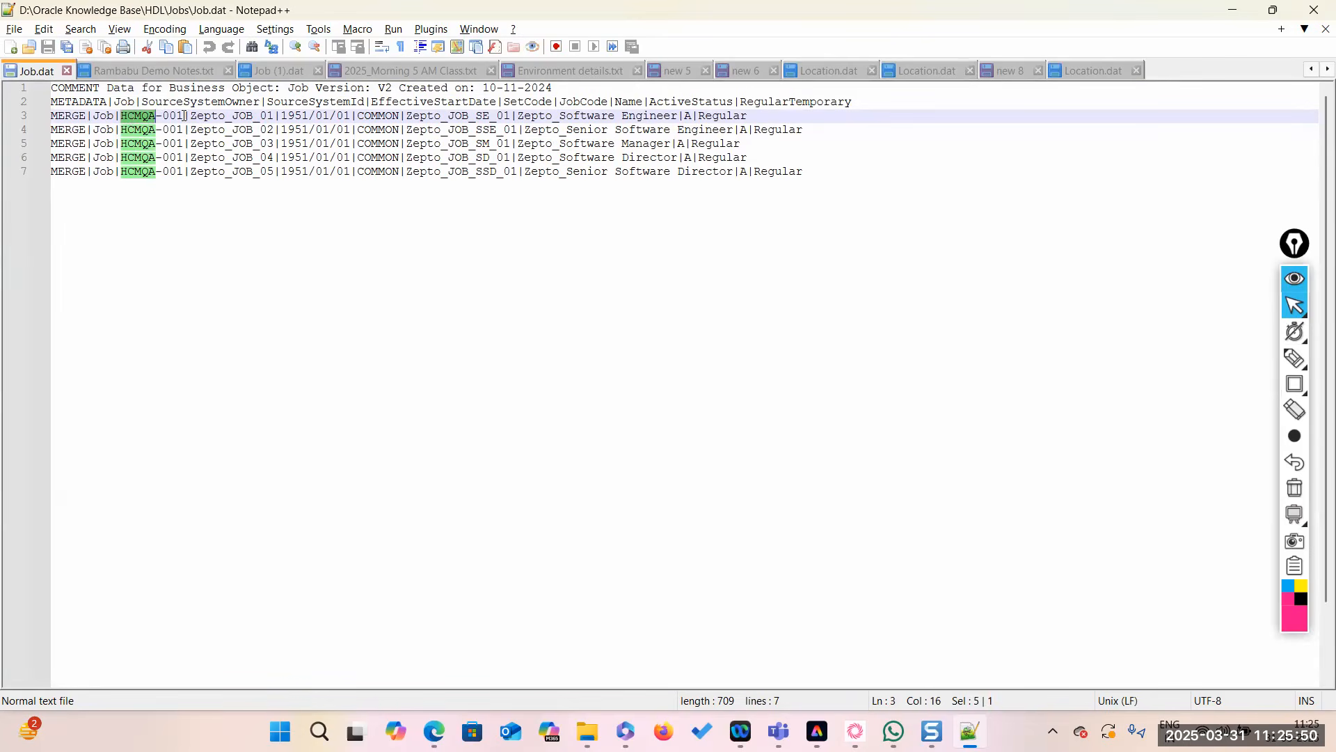
{"action": "left_click_drag", "start_coordinate": [183, 115], "coordinate": [120, 116]}
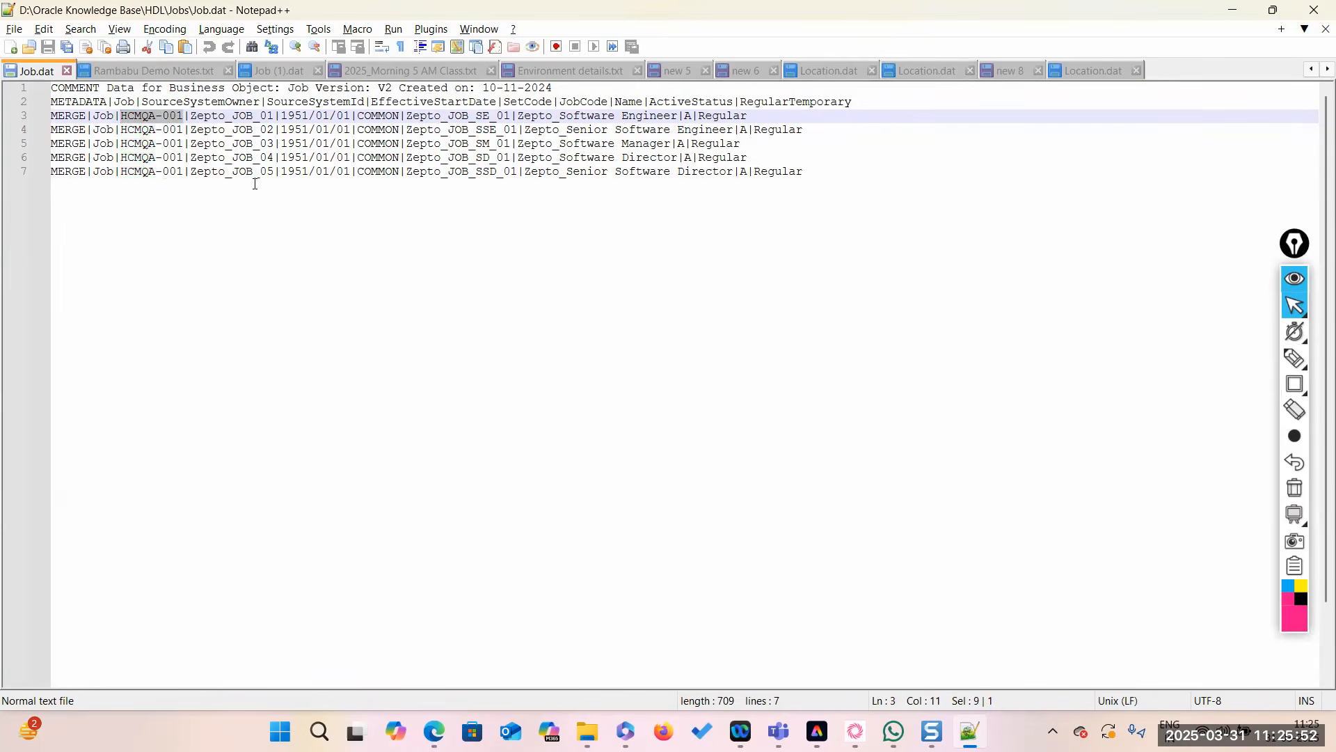
{"action": "type", "text": "ORACLE_EBS"}
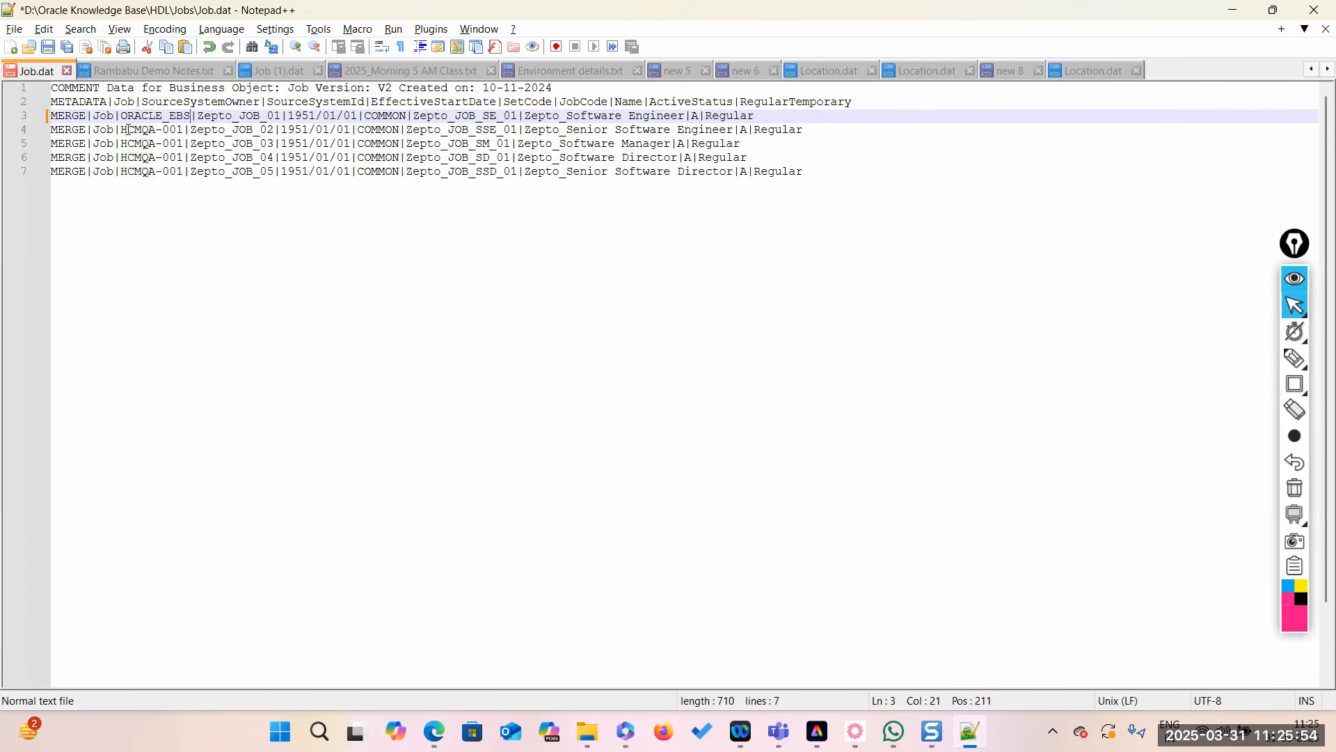
{"action": "left_click_drag", "start_coordinate": [121, 129], "coordinate": [183, 182]}
{"action": "type", "text": "ORACLE_EBS"}
{"action": "type", "text": "ORACLE_EBS"}
{"action": "type", "text": "ORACLE_EBS"}
{"action": "type", "text": "ORACLE_EBS"}
{"action": "key", "text": "End"}
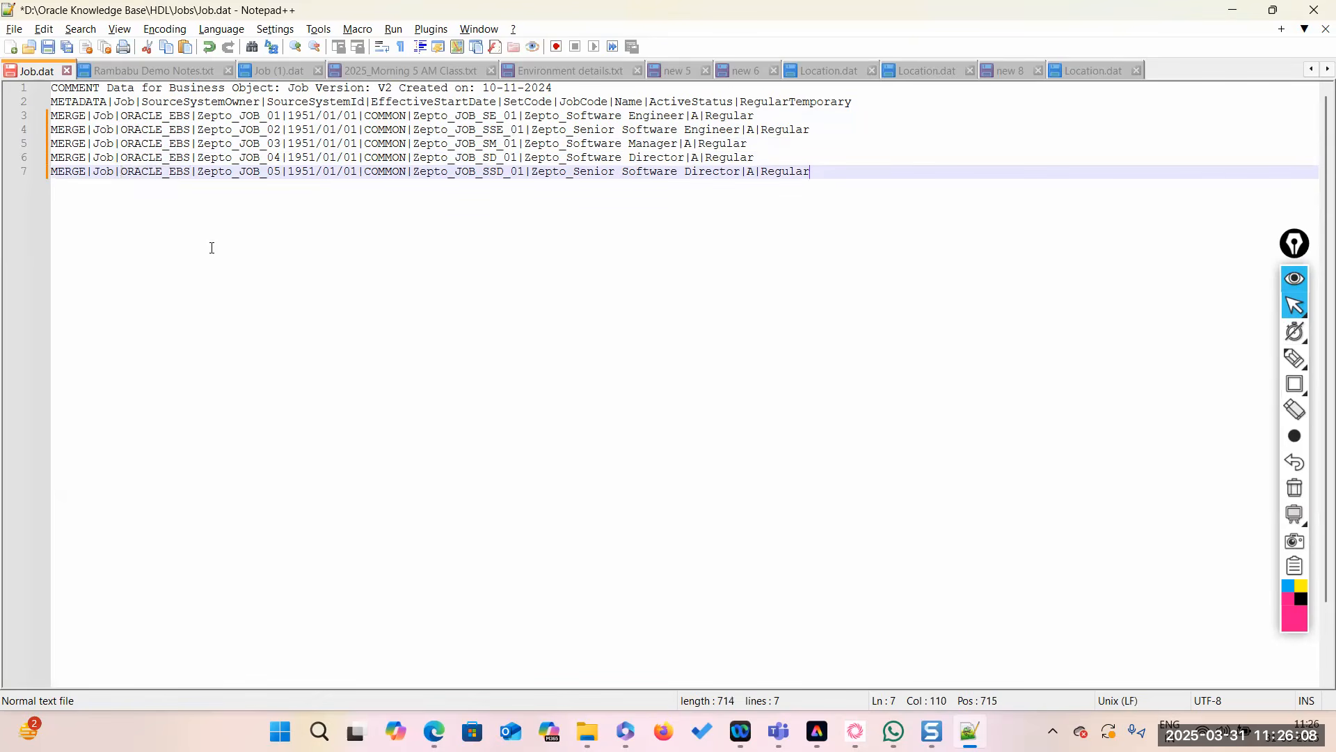
Remove the Zepto_ prefix from the source system ID in all five Job records, leaving JOB_01 to JOB_05.
{"action": "double_click", "coordinate": [249, 112]}
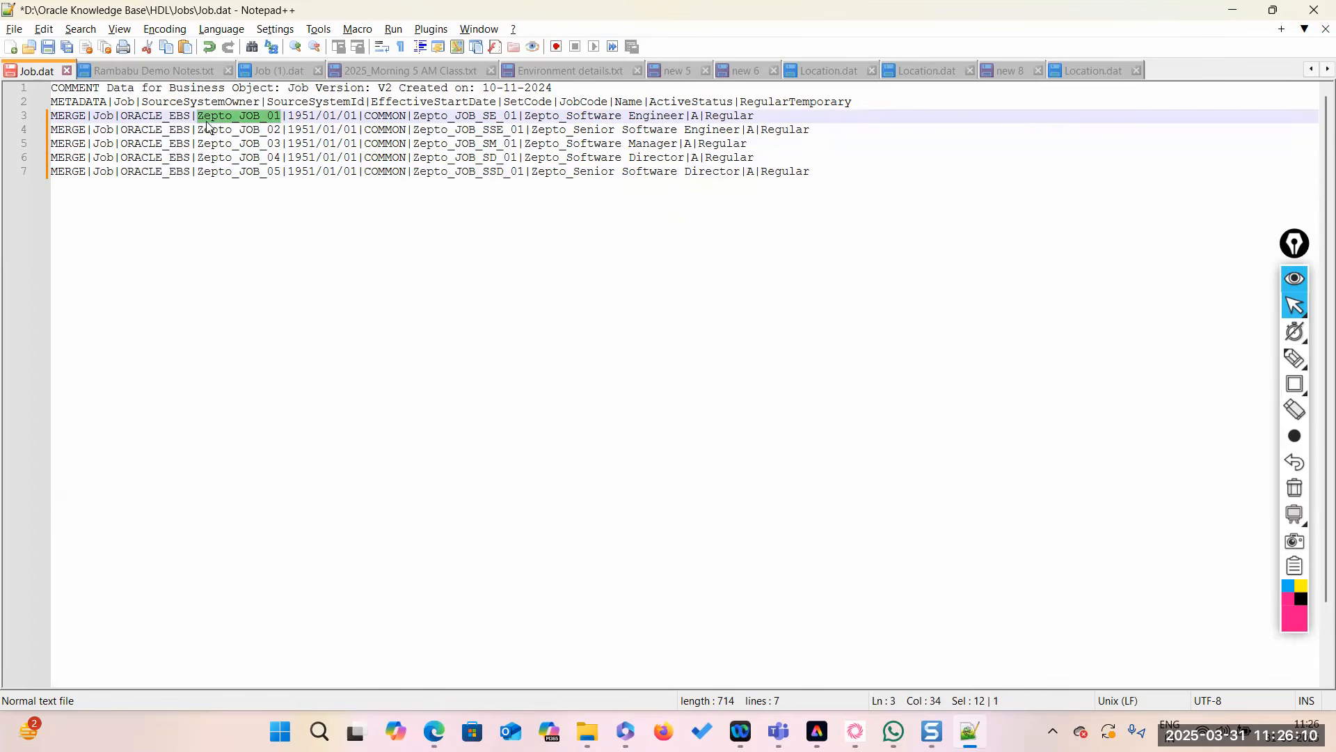
{"action": "left_click", "coordinate": [226, 113]}
{"action": "left_click", "coordinate": [232, 115]}
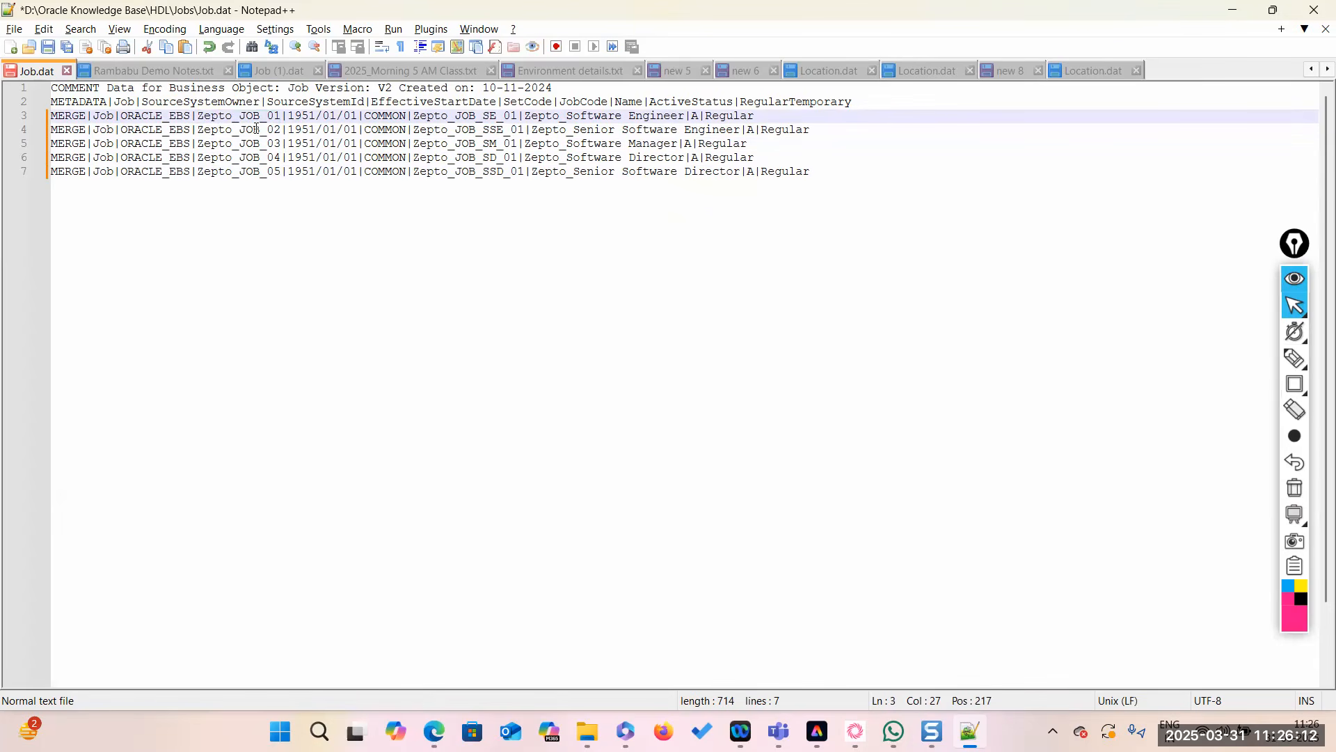
{"action": "key", "text": "BackSpace"}
{"action": "key", "text": "BackSpace"}
{"action": "key", "text": "BackSpace"}
{"action": "key", "text": "Right"}
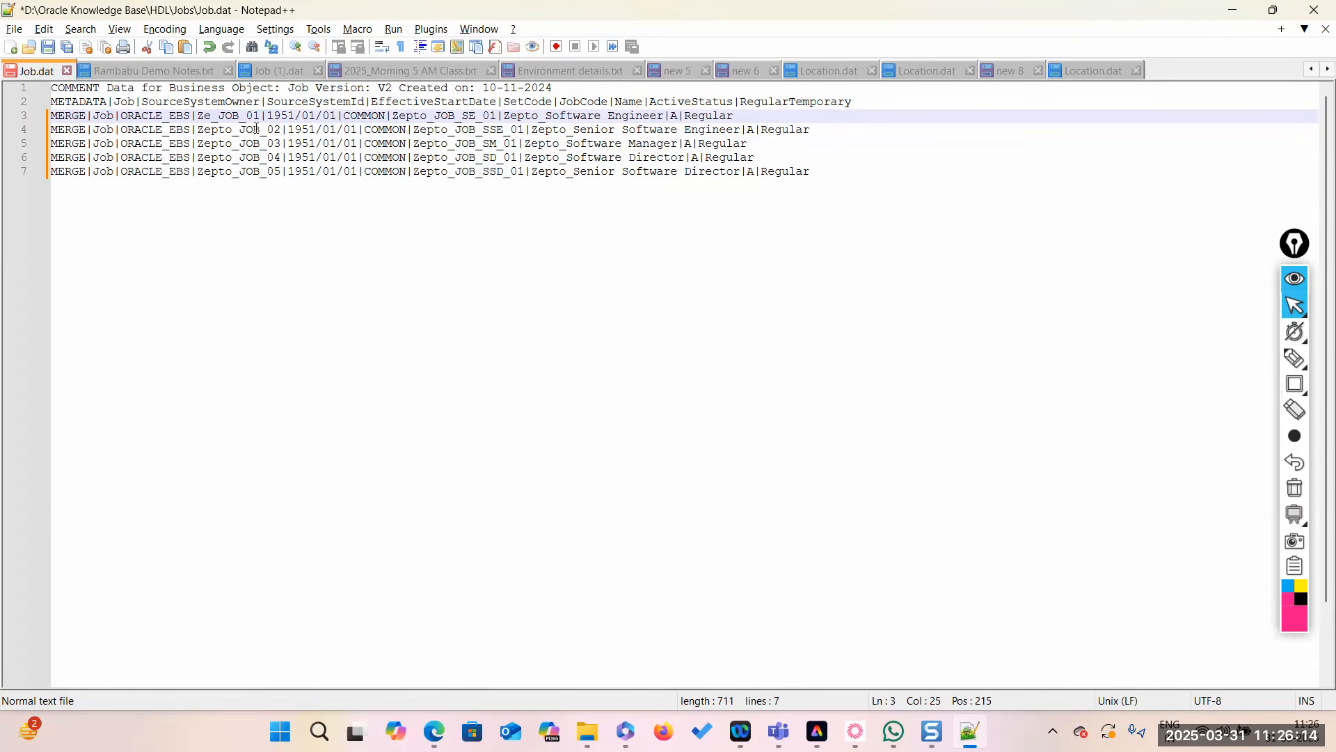
{"action": "key", "text": "BackSpace"}
{"action": "key", "text": "BackSpace"}
{"action": "key", "text": "BackSpace"}
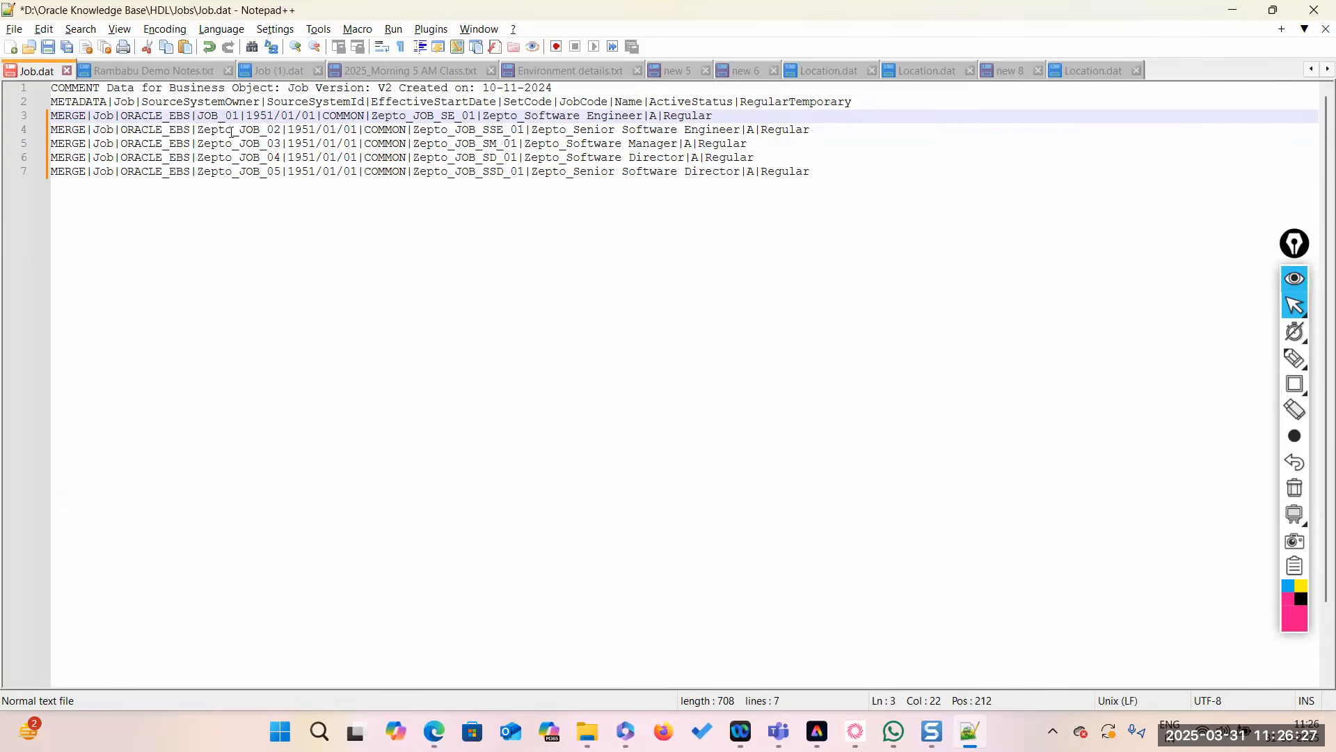
{"action": "left_click_drag", "start_coordinate": [239, 131], "coordinate": [219, 130]}
{"action": "left_click_drag", "start_coordinate": [219, 130], "coordinate": [198, 130]}
{"action": "key", "text": "BackSpace"}
{"action": "left_click_drag", "start_coordinate": [240, 144], "coordinate": [198, 172]}
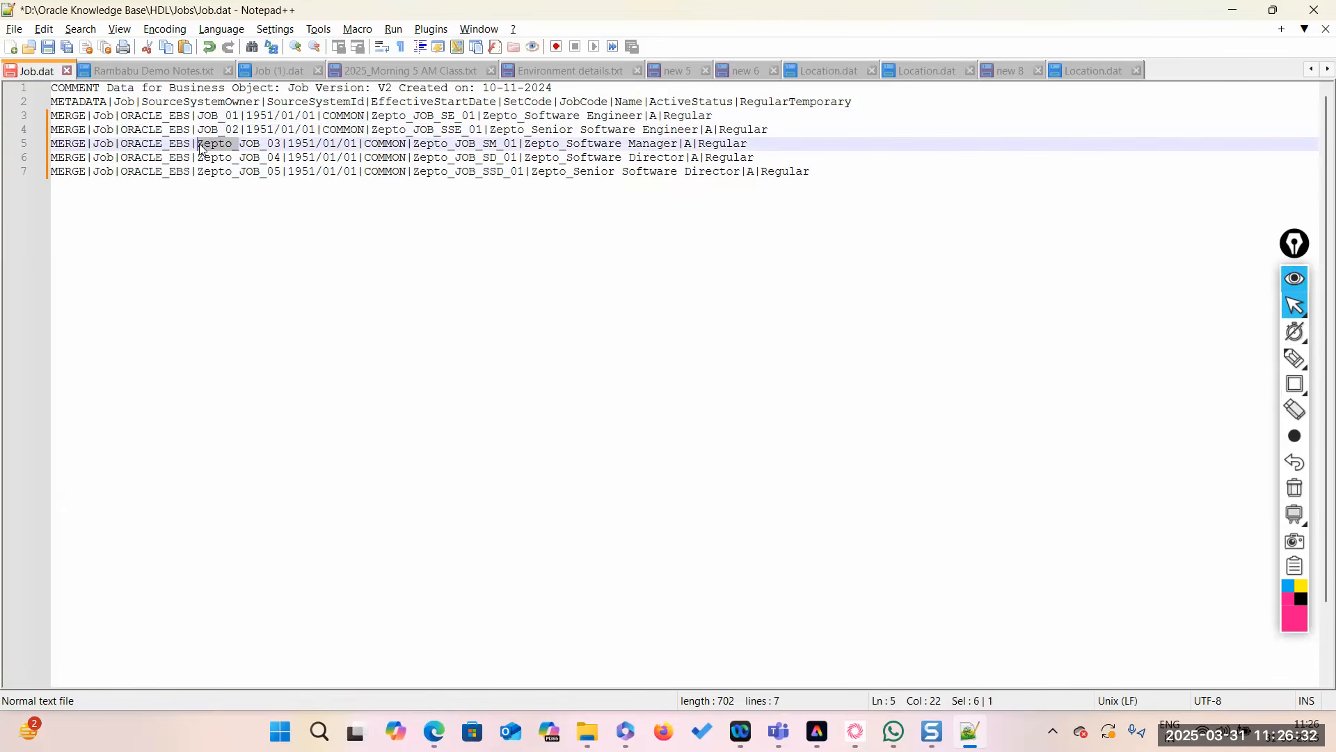
{"action": "key", "text": "BackSpace"}
{"action": "key", "text": "BackSpace"}
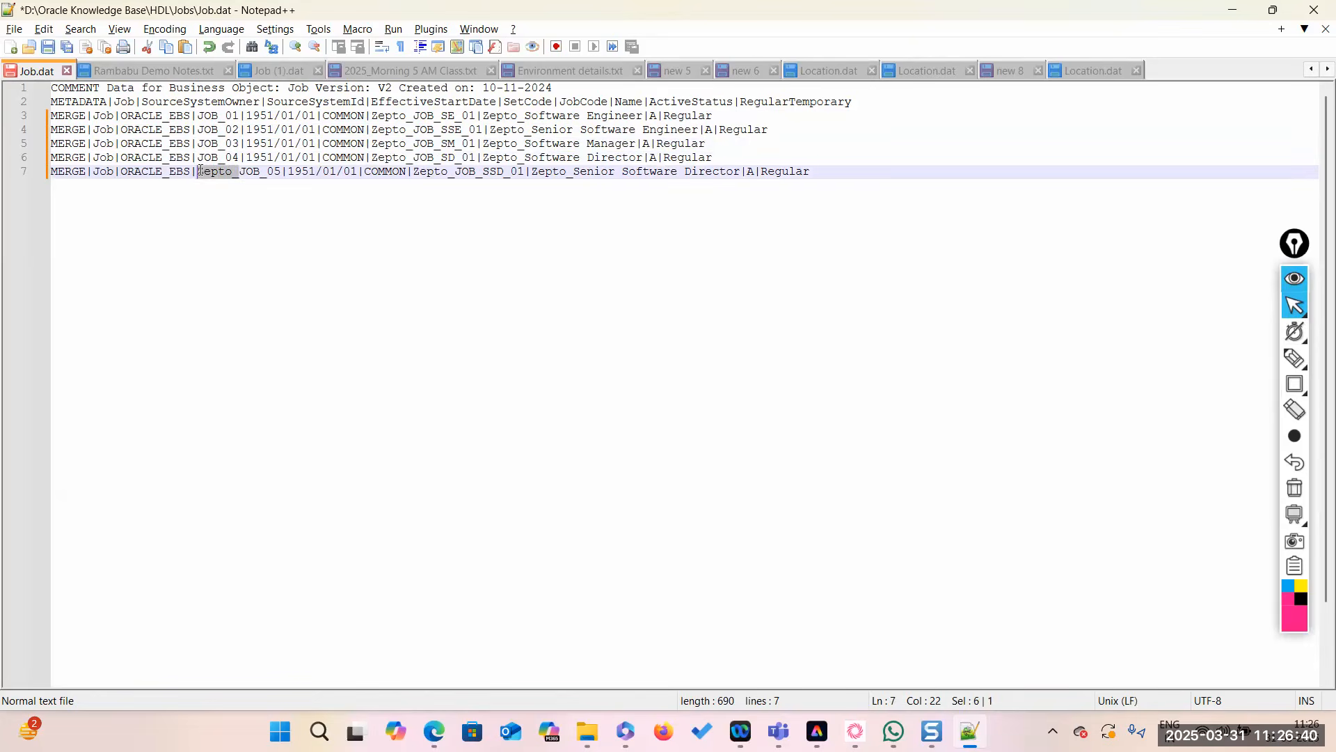
{"action": "key", "text": "BackSpace"}
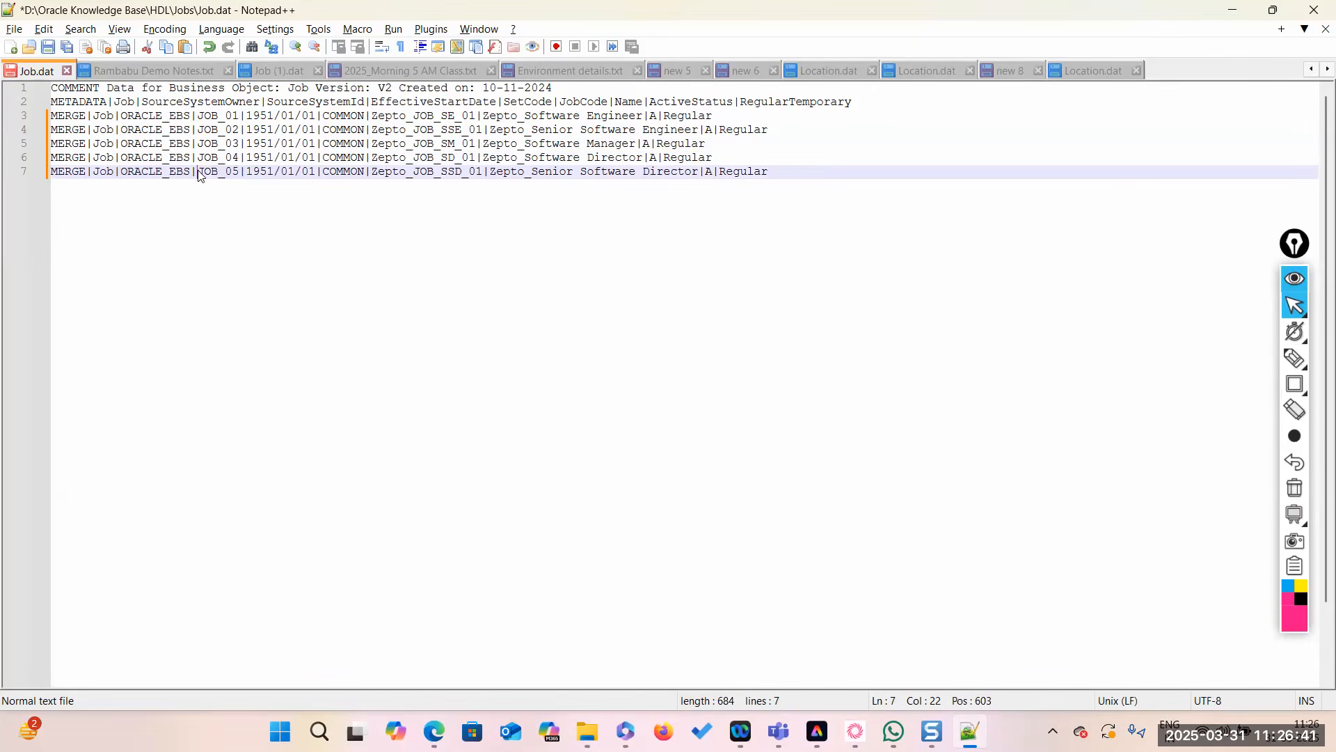
Add a zero to each source system ID so the five records use JOB_001 to JOB_005.
{"action": "left_click", "coordinate": [232, 116]}
{"action": "type", "text": "0"}
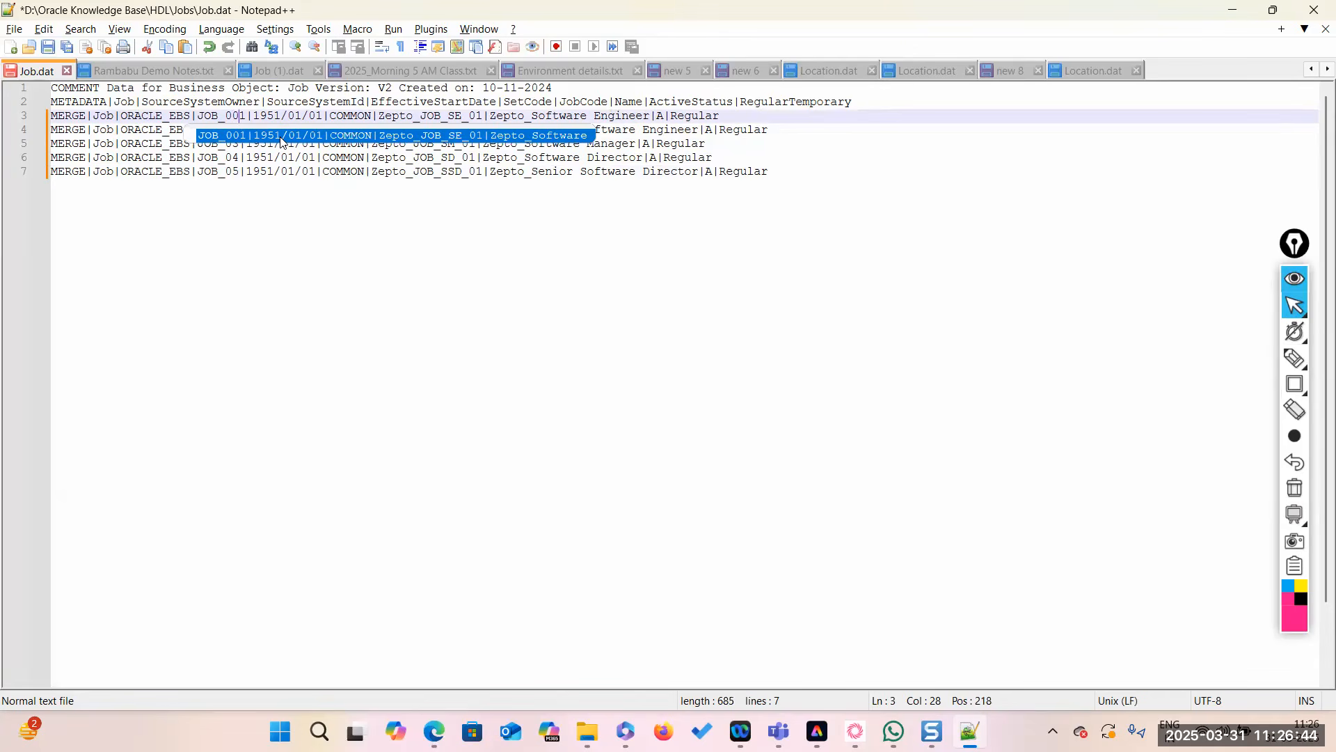
{"action": "left_click", "coordinate": [307, 211]}
{"action": "left_click", "coordinate": [235, 128]}
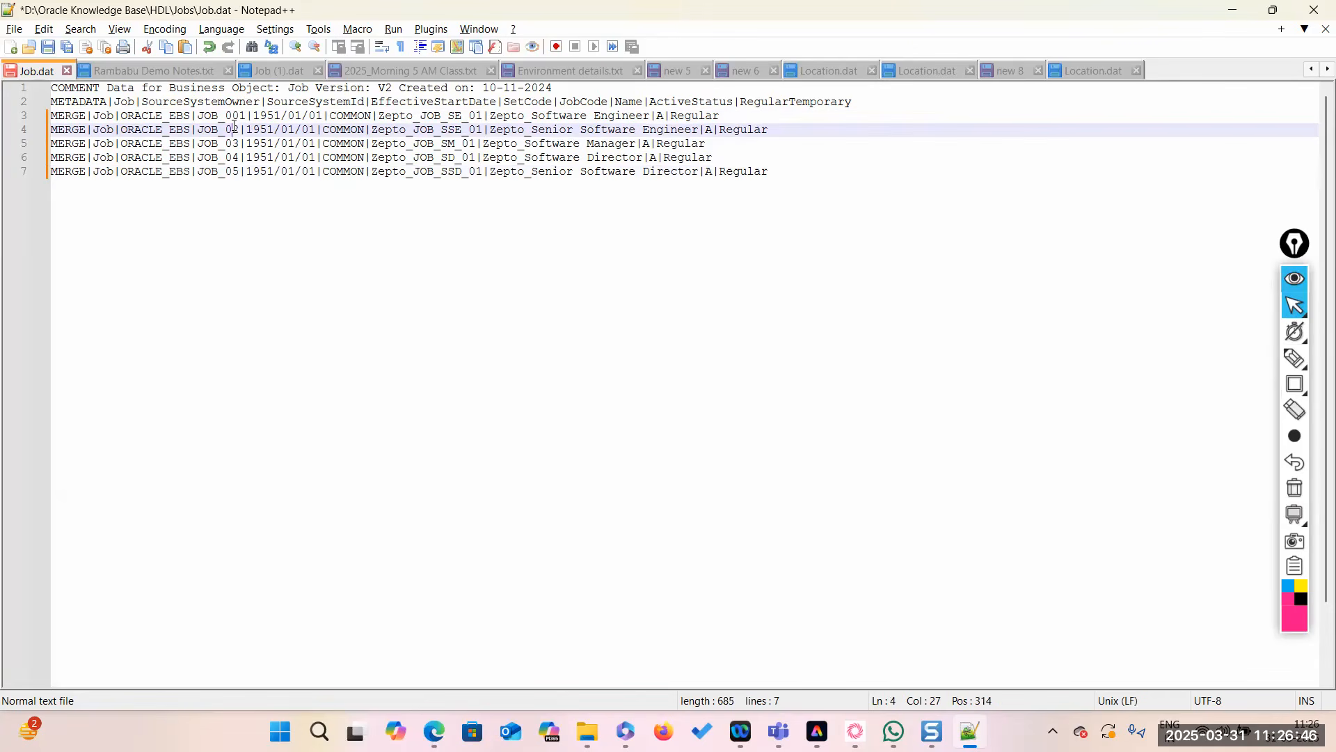
{"action": "type", "text": "0"}
{"action": "left_click", "coordinate": [232, 183]}
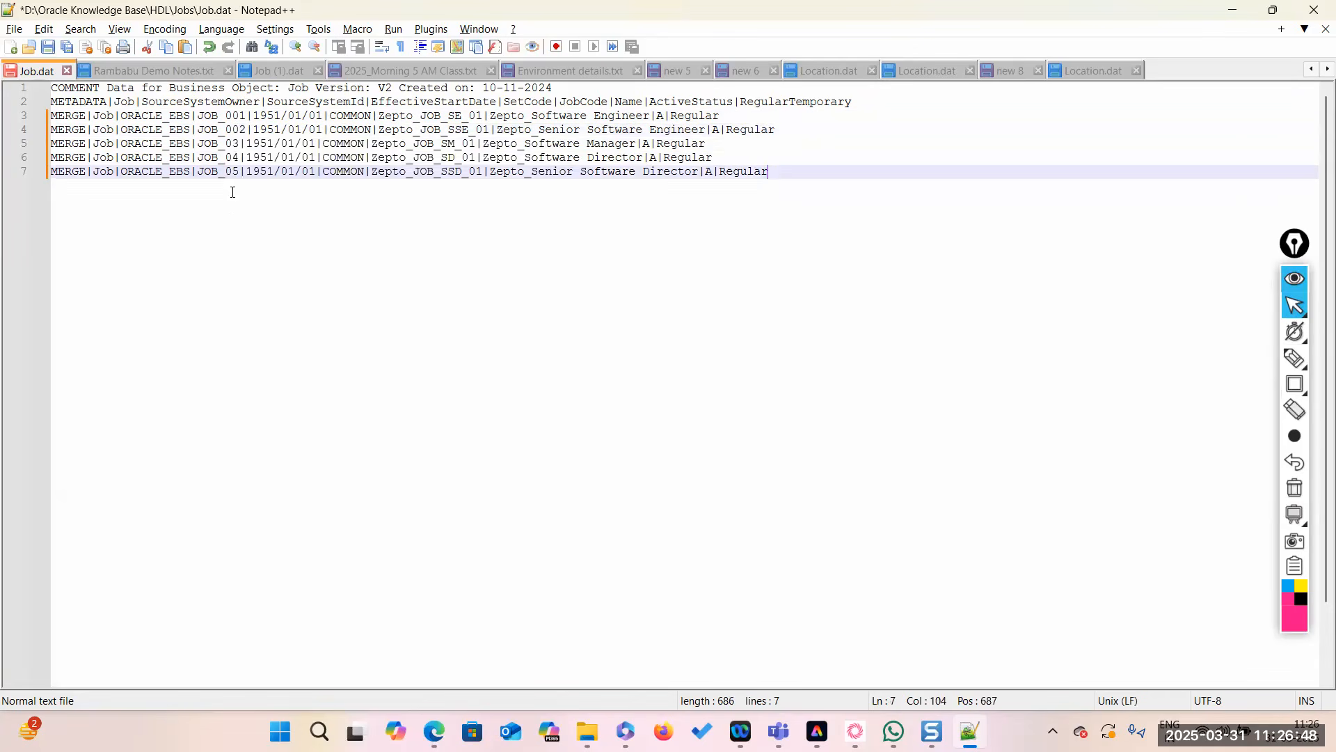
{"action": "left_click", "coordinate": [234, 144]}
{"action": "type", "text": "0"}
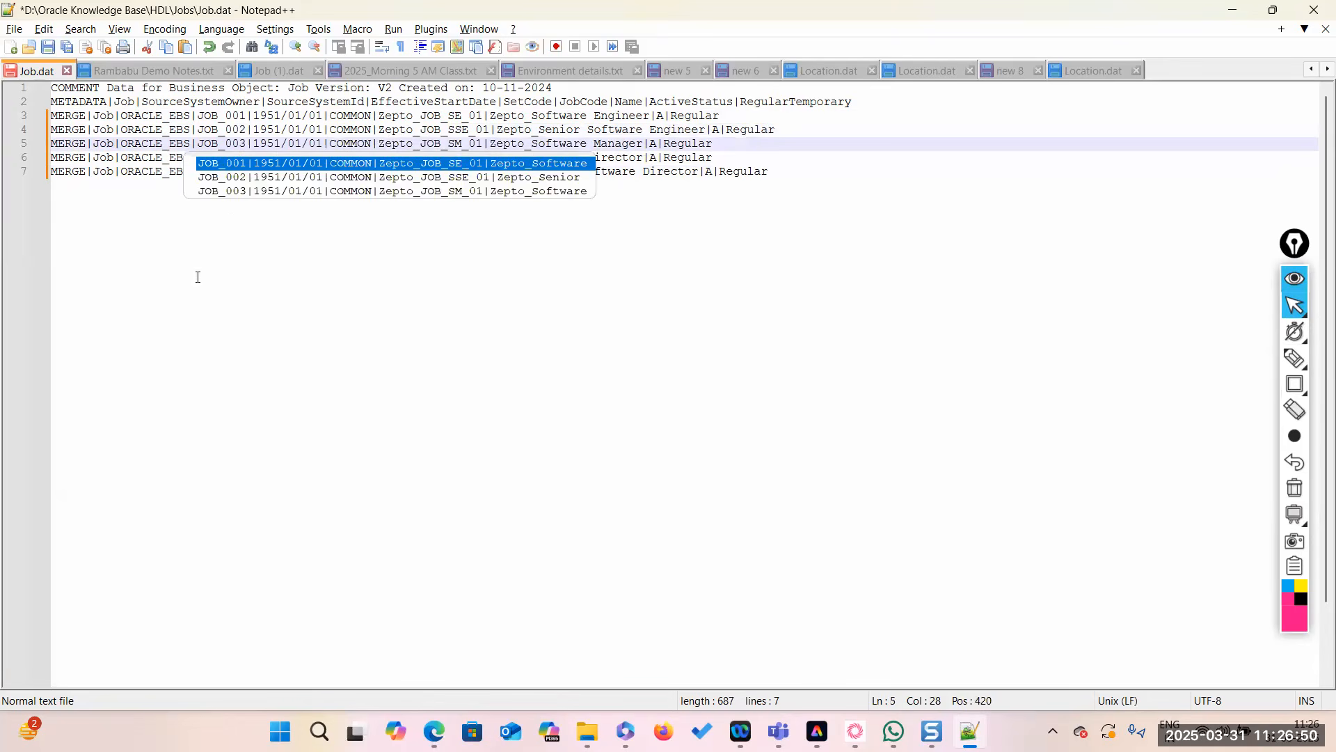
{"action": "left_click", "coordinate": [279, 184]}
{"action": "left_click", "coordinate": [234, 158]}
{"action": "type", "text": "0"}
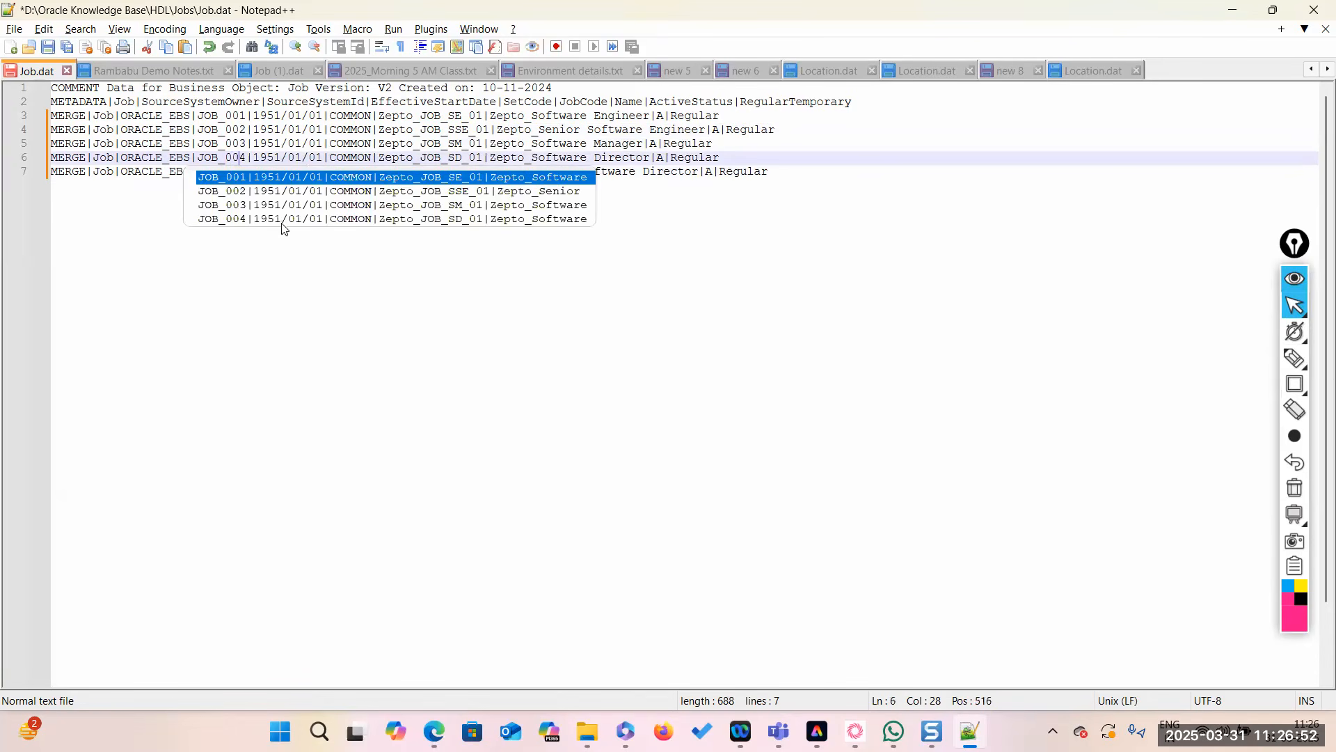
{"action": "left_click", "coordinate": [244, 221]}
{"action": "left_click", "coordinate": [234, 172]}
{"action": "type", "text": "0"}
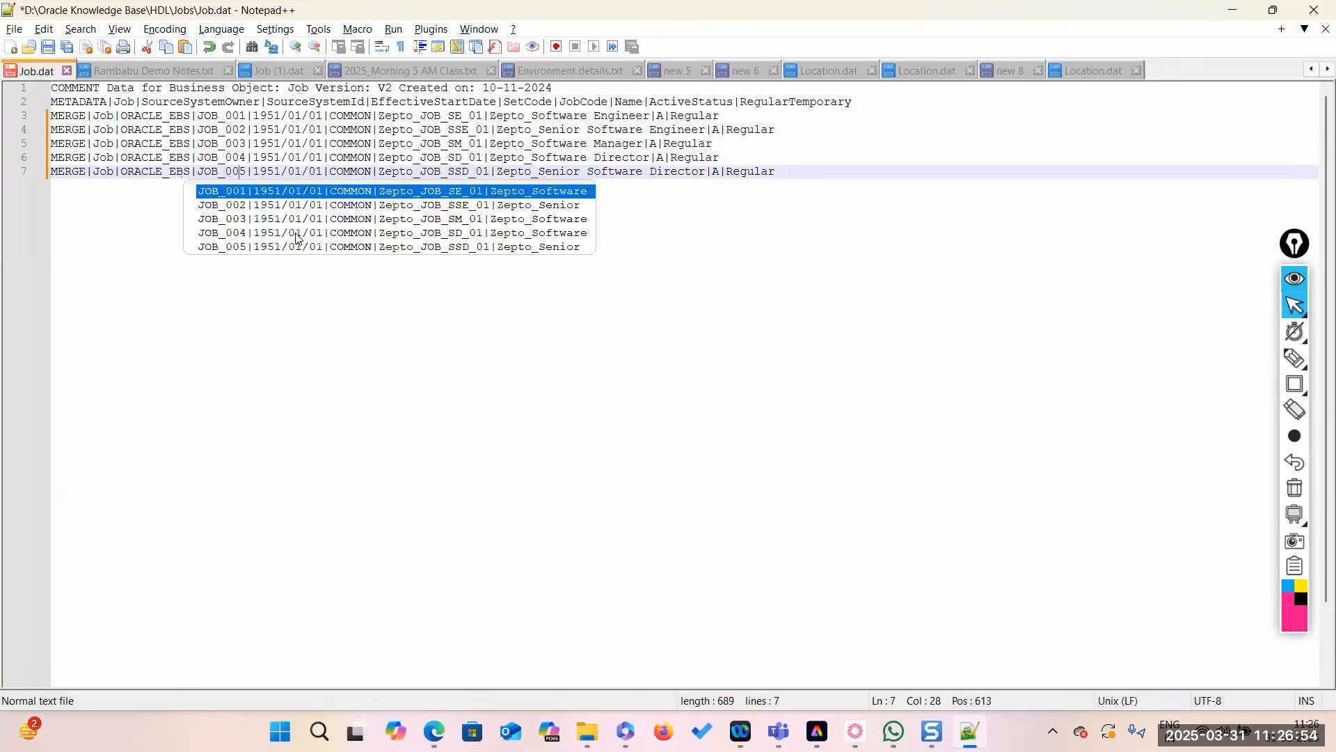
{"action": "left_click", "coordinate": [288, 333]}
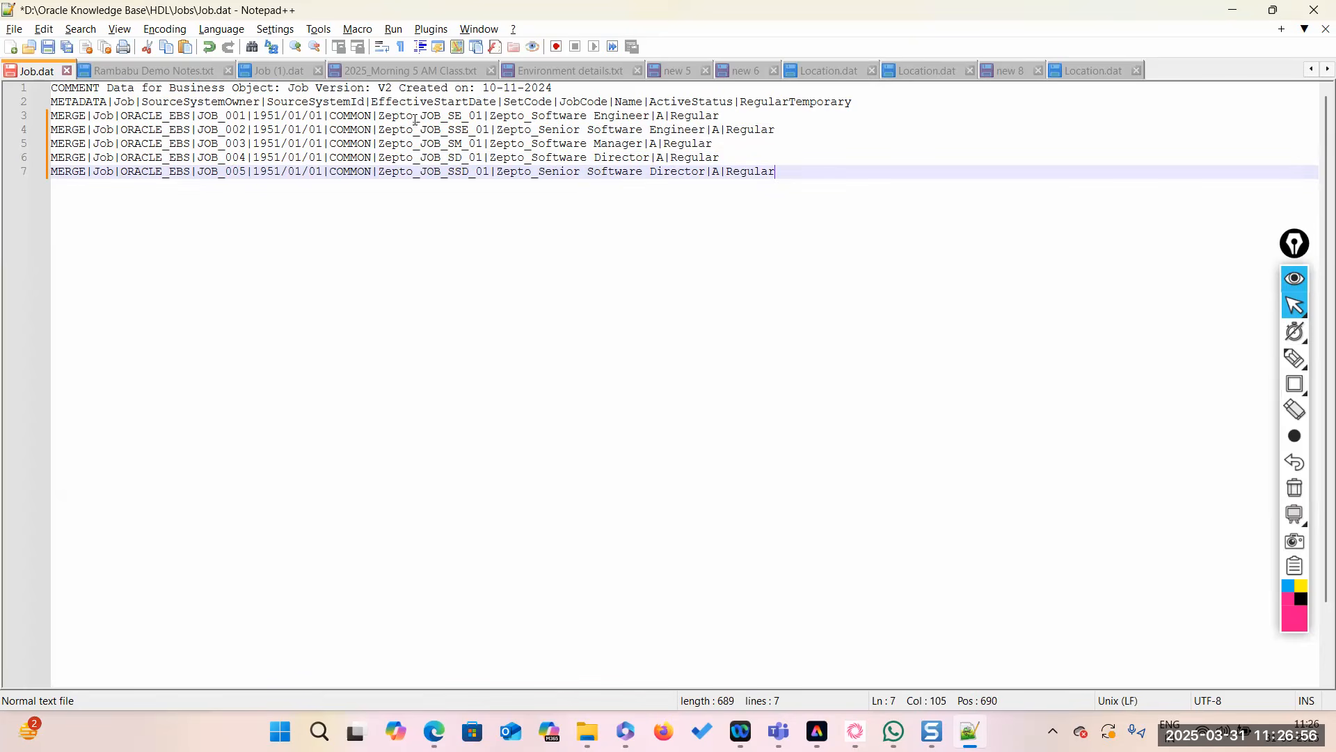
Replace the job code of the JOB_001 record with OSSE.
{"action": "double_click", "coordinate": [437, 116]}
{"action": "key", "text": "Delete"}
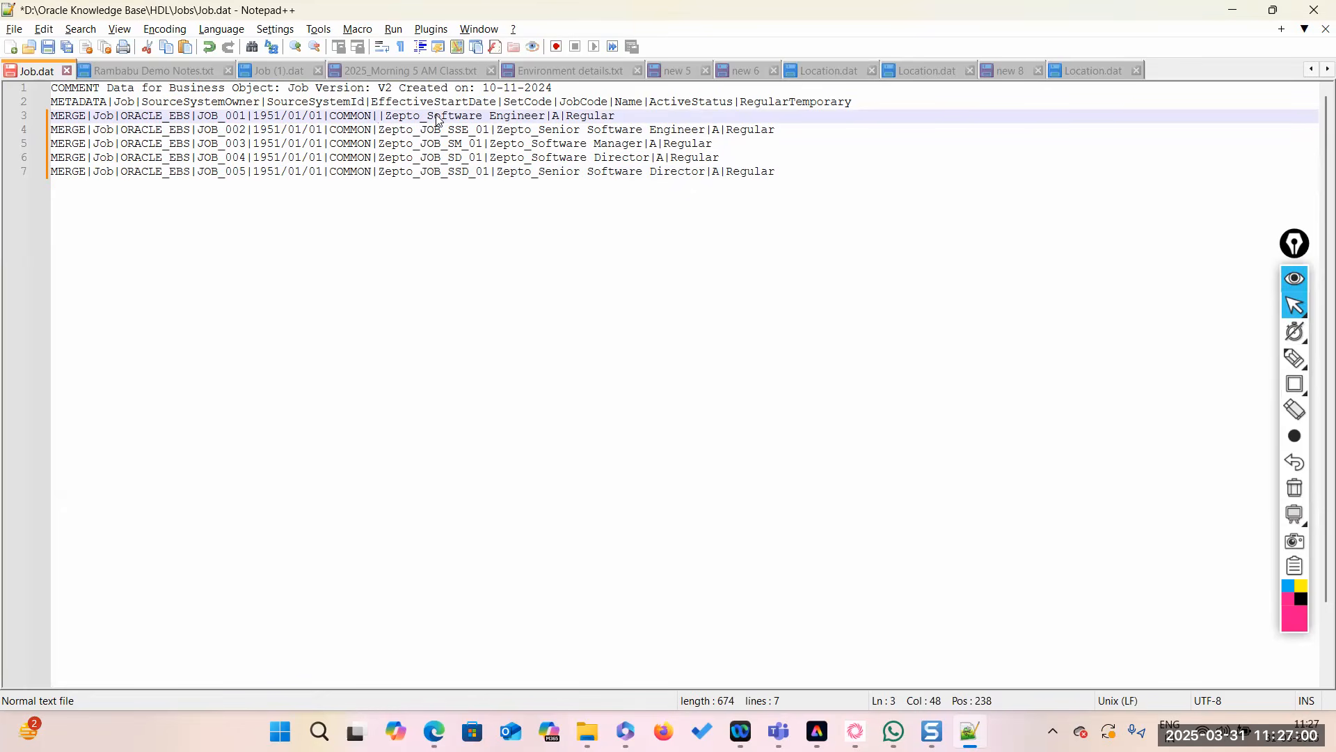
{"action": "type", "text": "OSSE"}
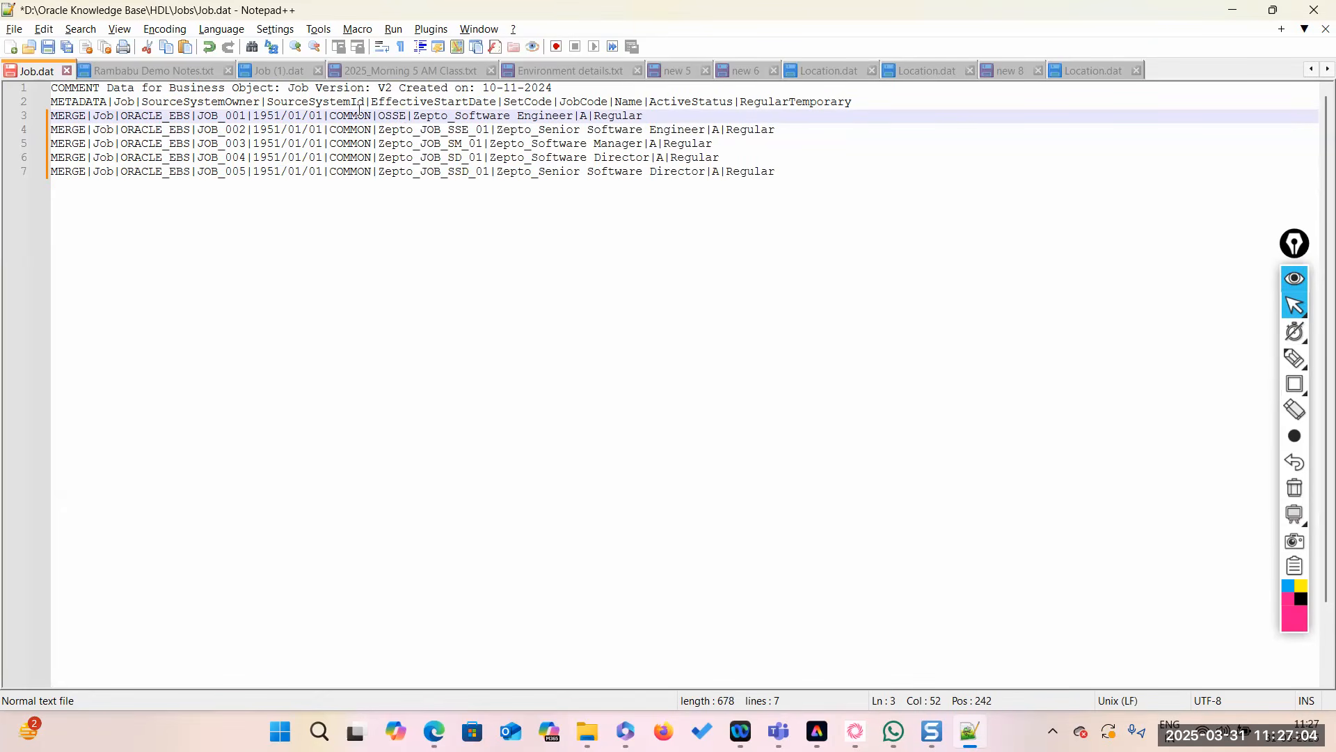
Replace the job code of the JOB_002 record with OPL.
{"action": "double_click", "coordinate": [447, 140]}
{"action": "double_click", "coordinate": [449, 131]}
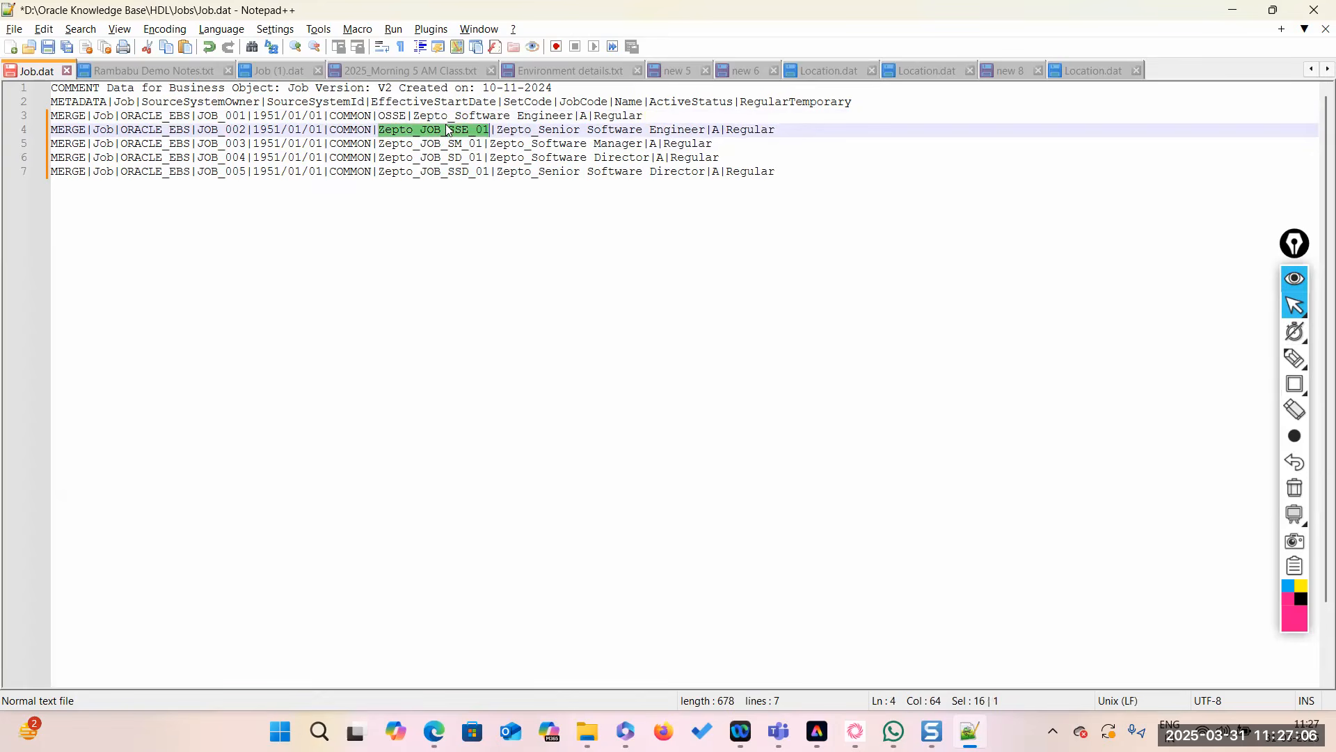
{"action": "key", "text": "BackSpace"}
{"action": "type", "text": "O"}
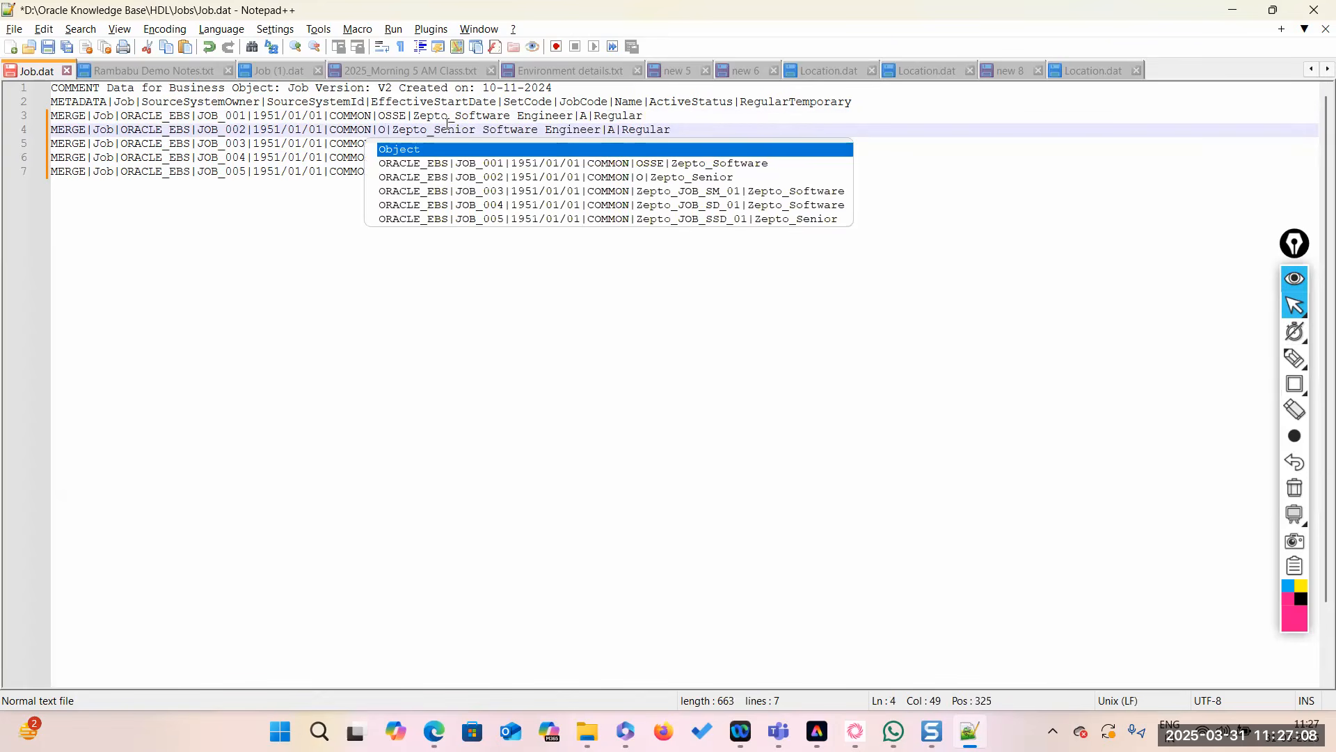
{"action": "type", "text": "FL"}
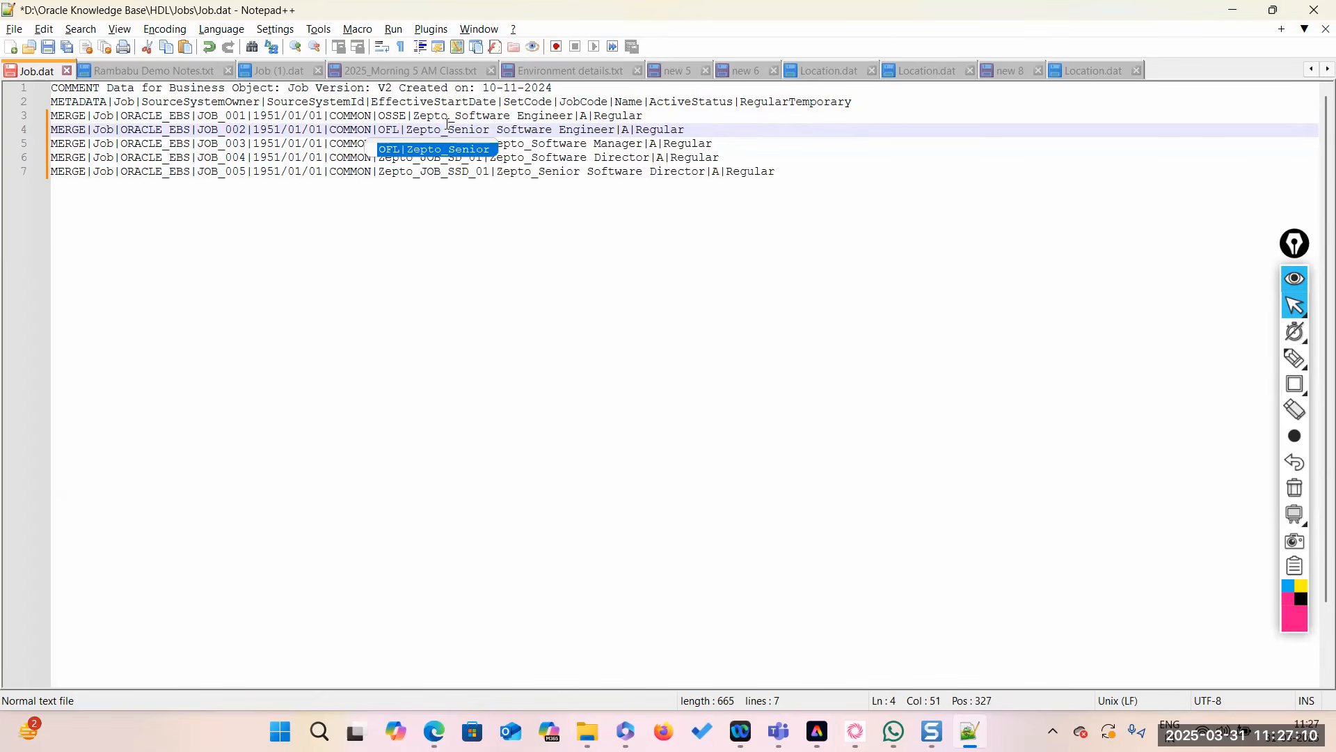
{"action": "left_click", "coordinate": [410, 235]}
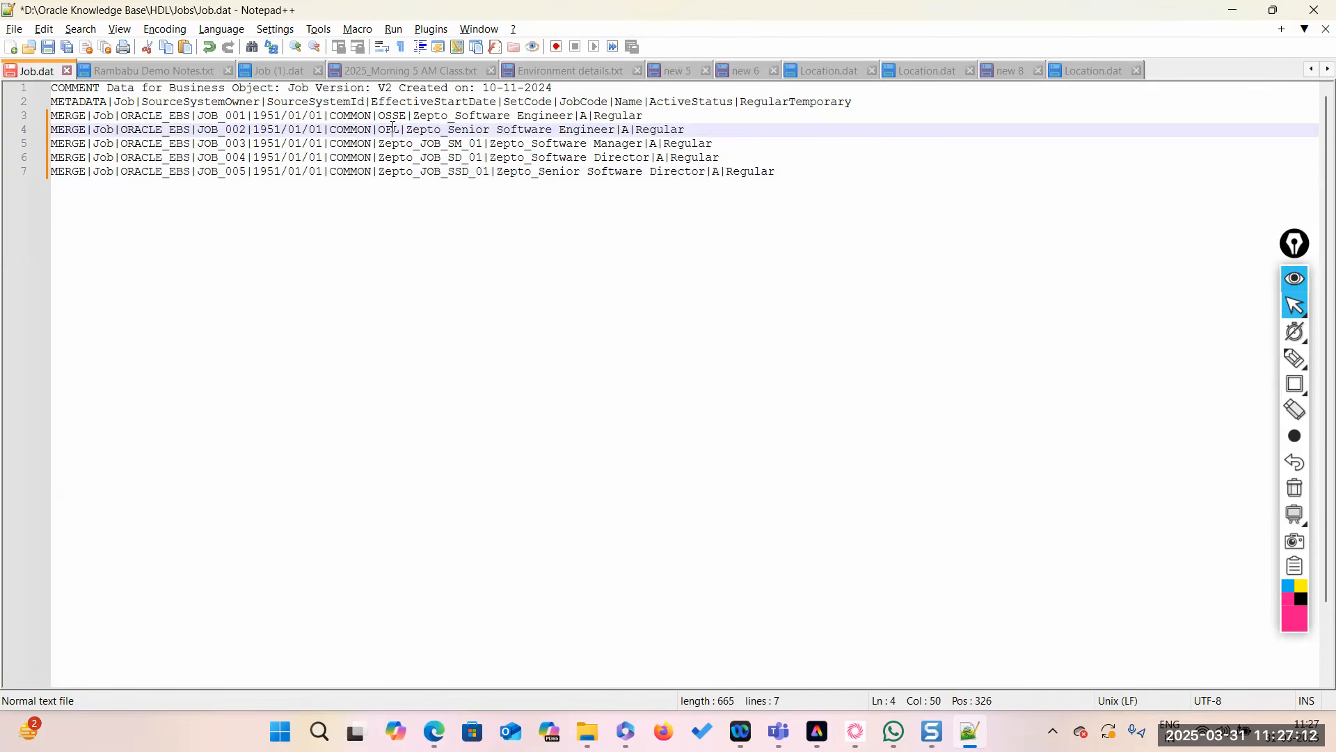
{"action": "double_click", "coordinate": [394, 132]}
{"action": "type", "text": "P"}
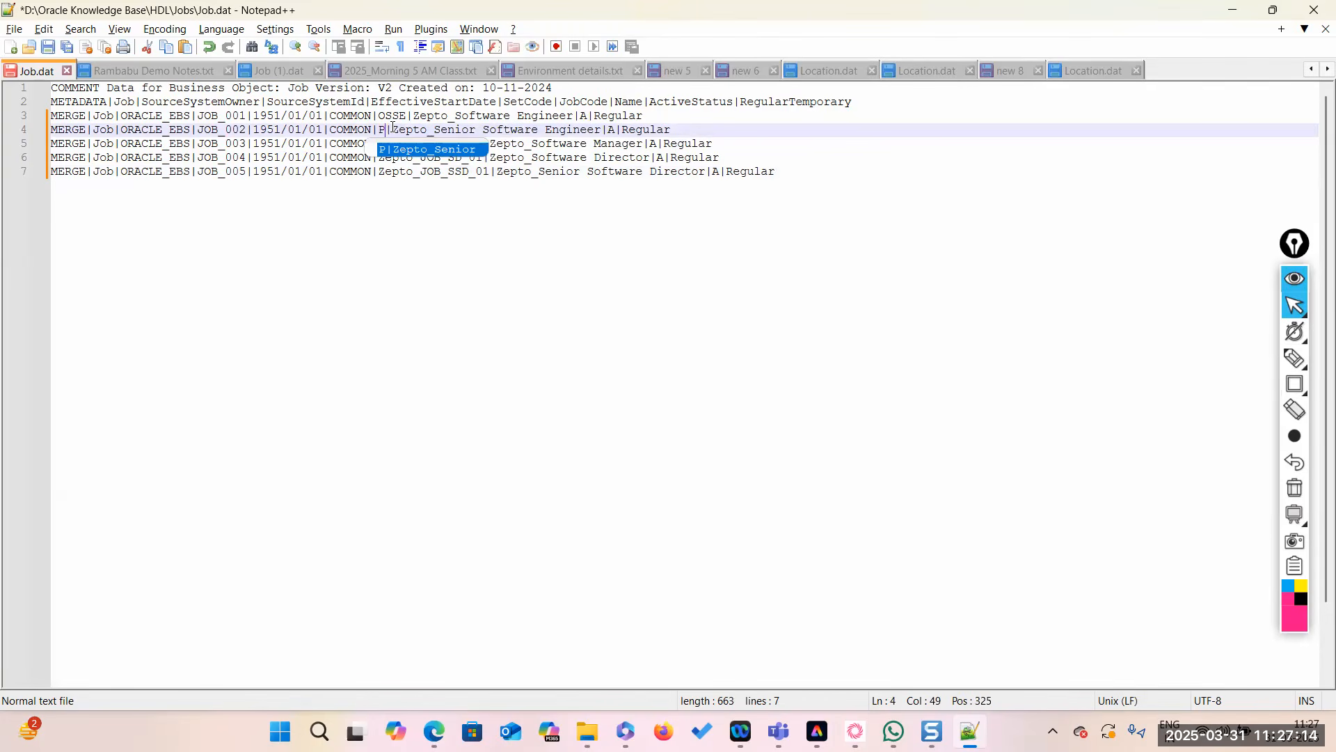
{"action": "key", "text": "BackSpace"}
{"action": "type", "text": "OPL"}
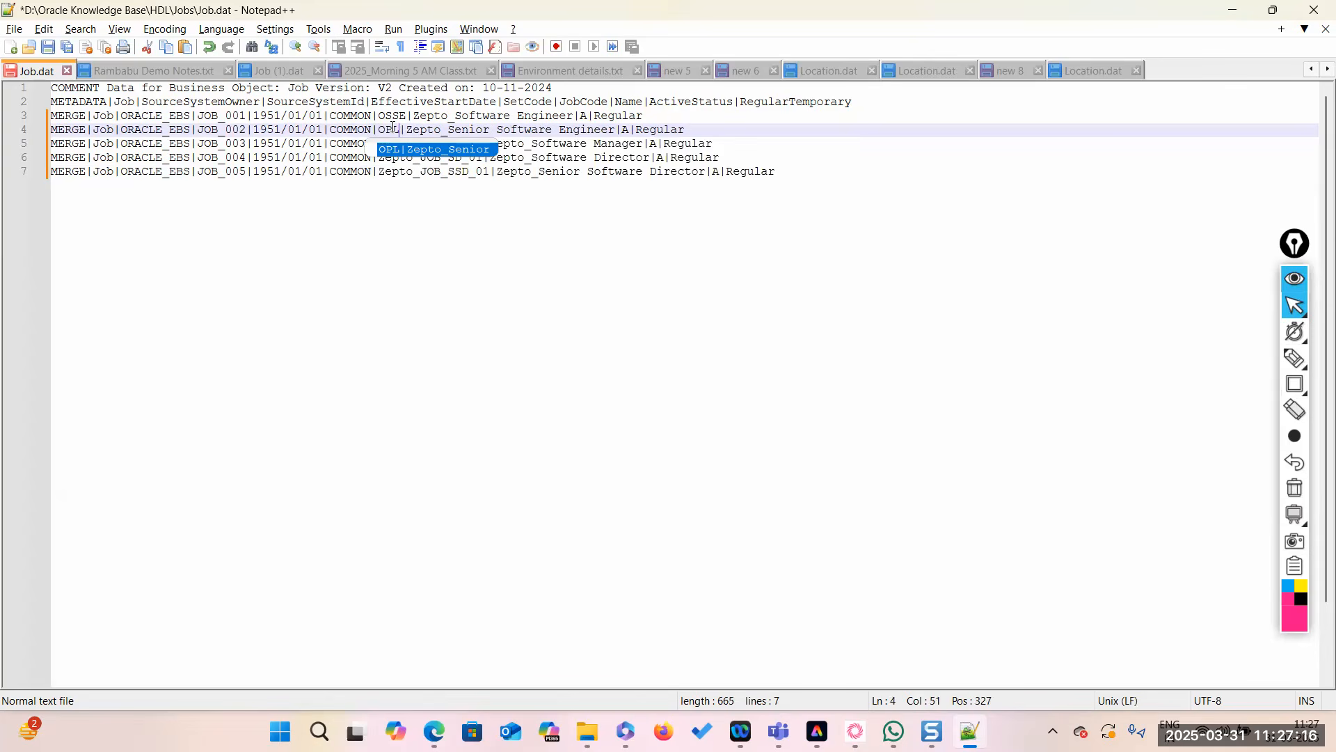
{"action": "left_click", "coordinate": [424, 232]}
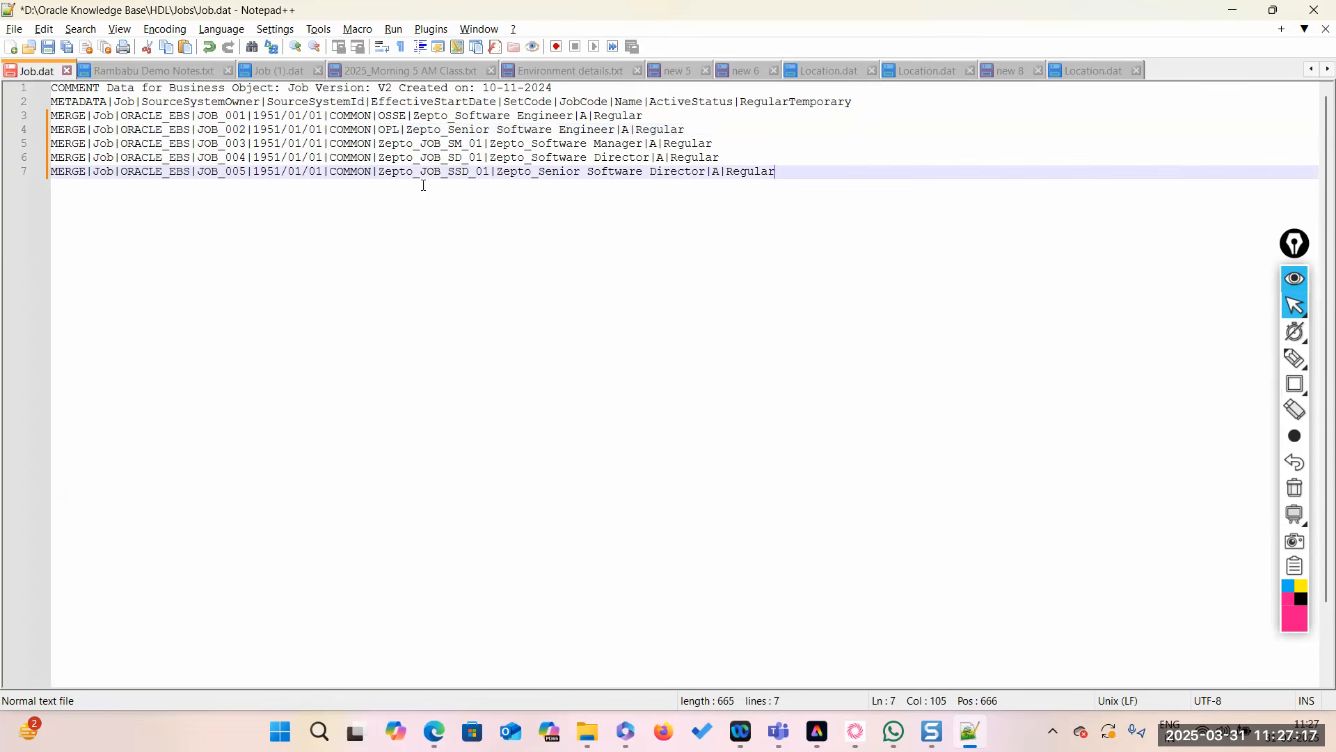
Replace the job code of the JOB_003 record with OM.
{"action": "double_click", "coordinate": [426, 145]}
{"action": "type", "text": "OP"}
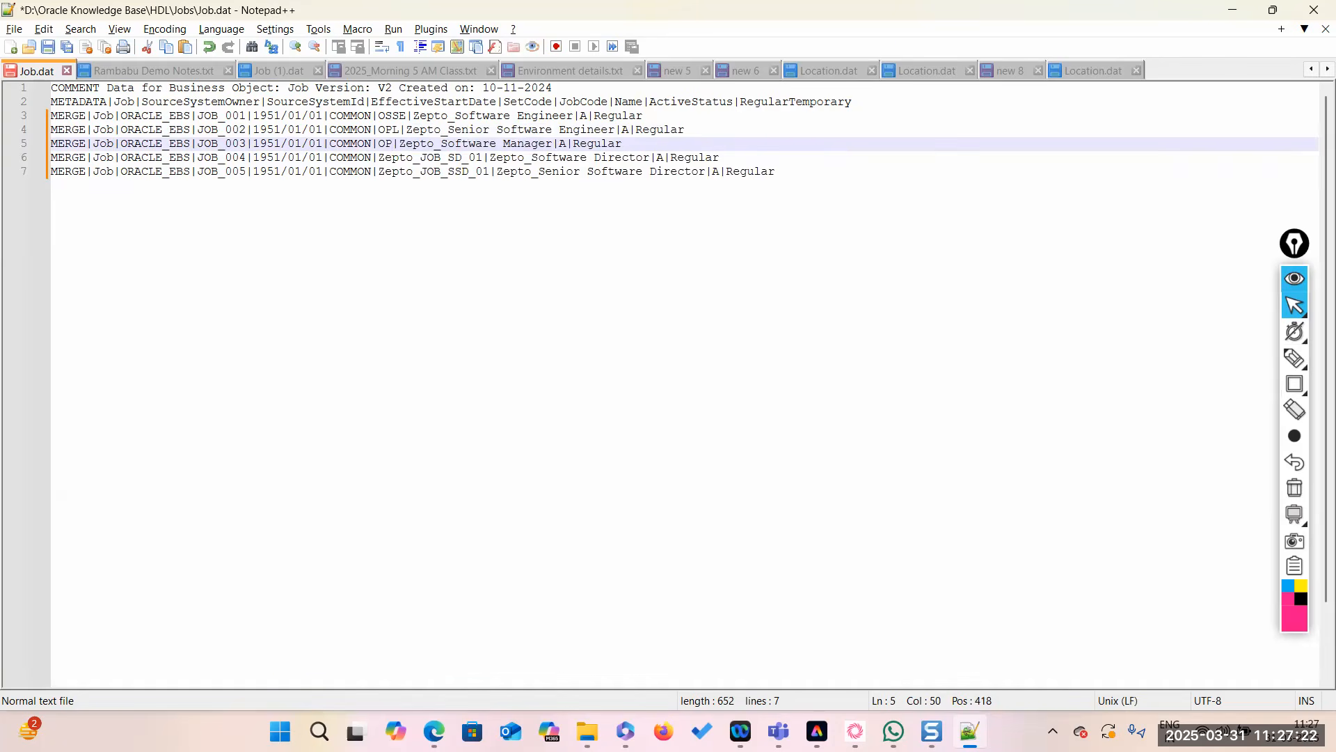
{"action": "key", "text": "BackSpace"}
{"action": "type", "text": "M"}
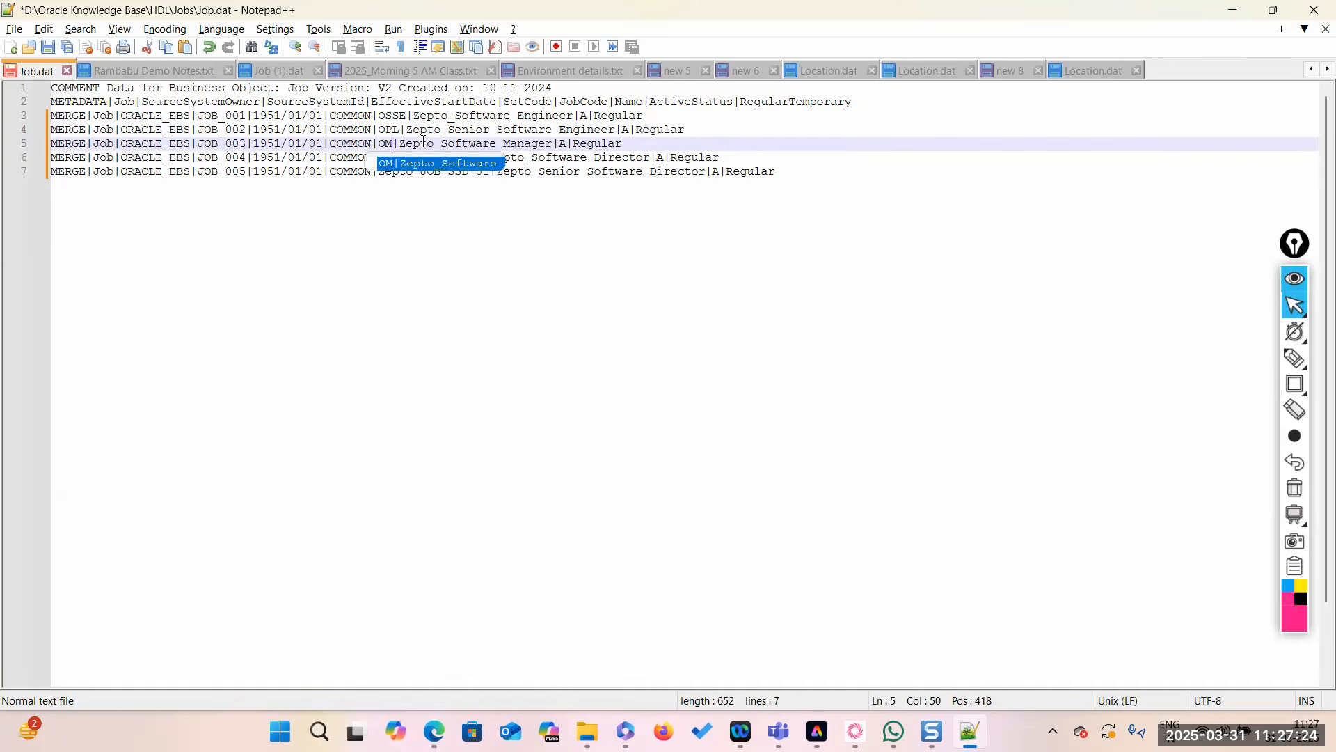
{"action": "left_click", "coordinate": [420, 232]}
Set the job codes of the JOB_004 and JOB_005 records to OSM and OD.
{"action": "double_click", "coordinate": [412, 158]}
{"action": "type", "text": "OSM"}
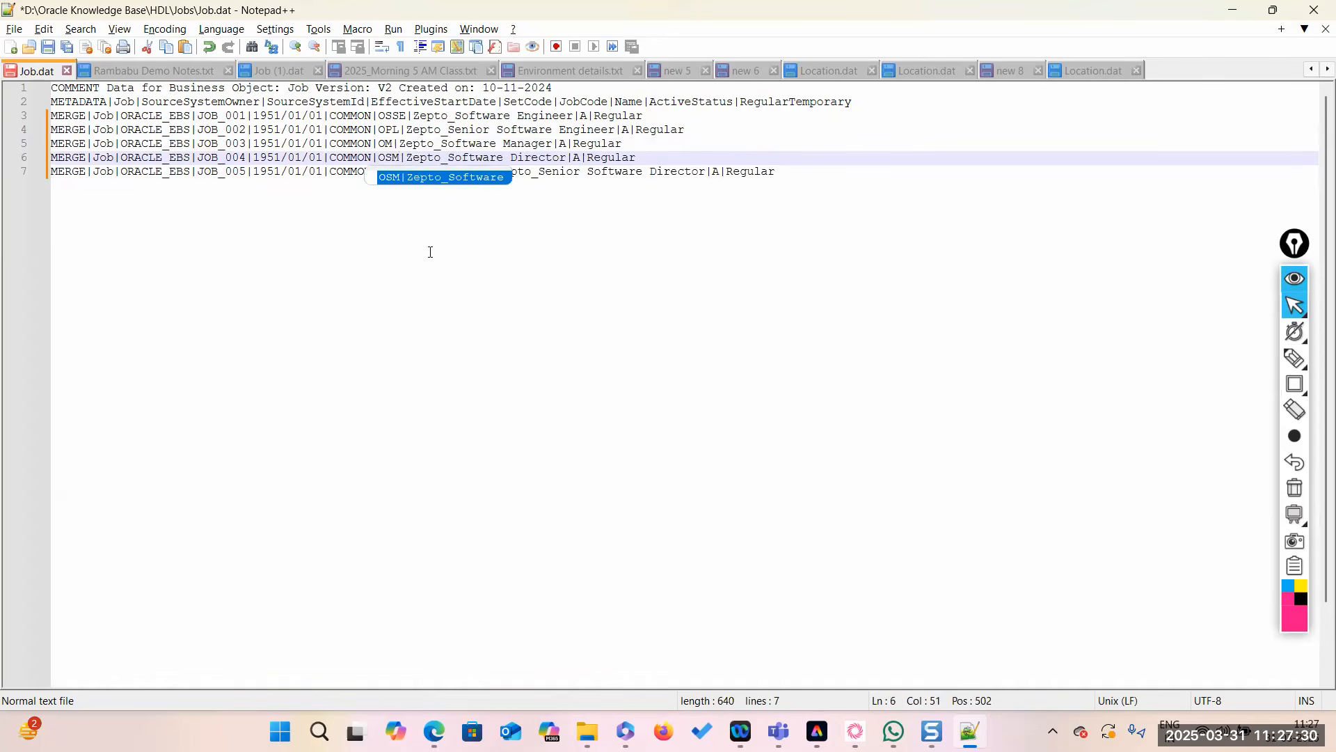
{"action": "left_click", "coordinate": [411, 175]}
{"action": "double_click", "coordinate": [412, 172]}
{"action": "key", "text": "BackSpace"}
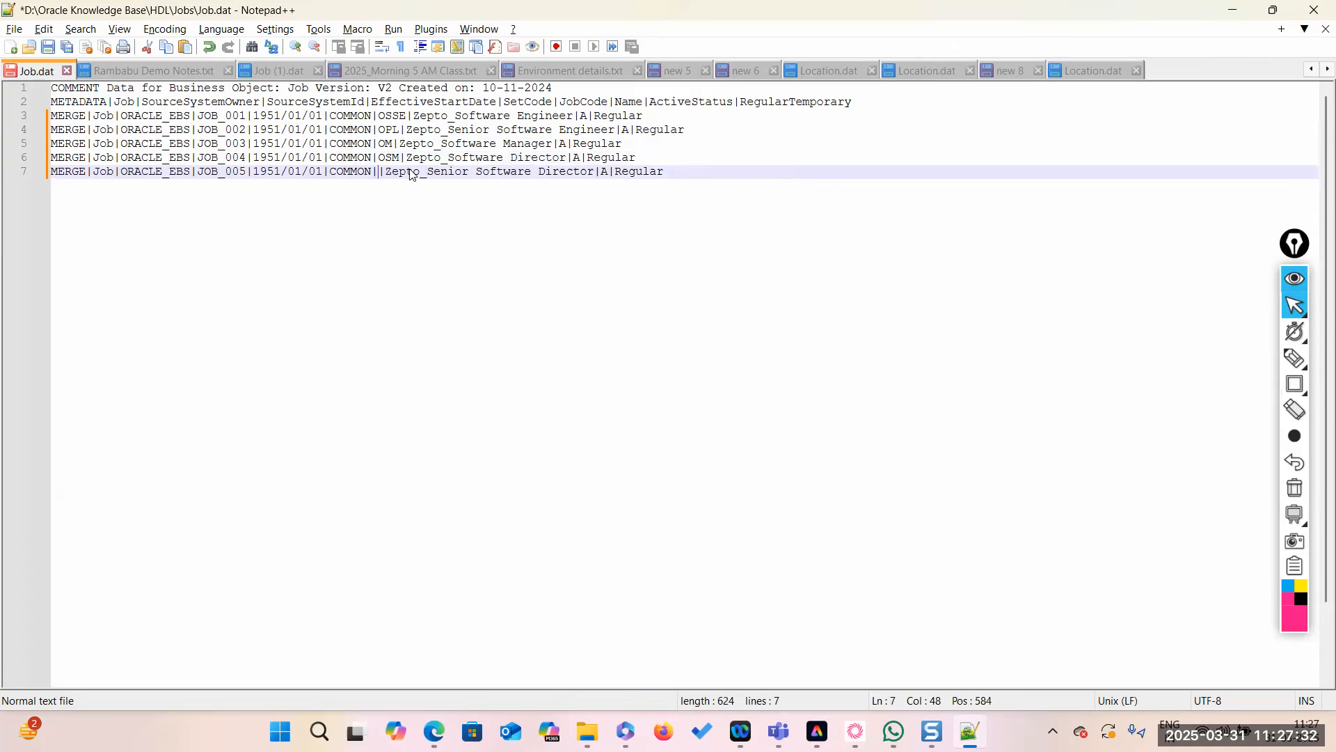
{"action": "type", "text": "OD"}
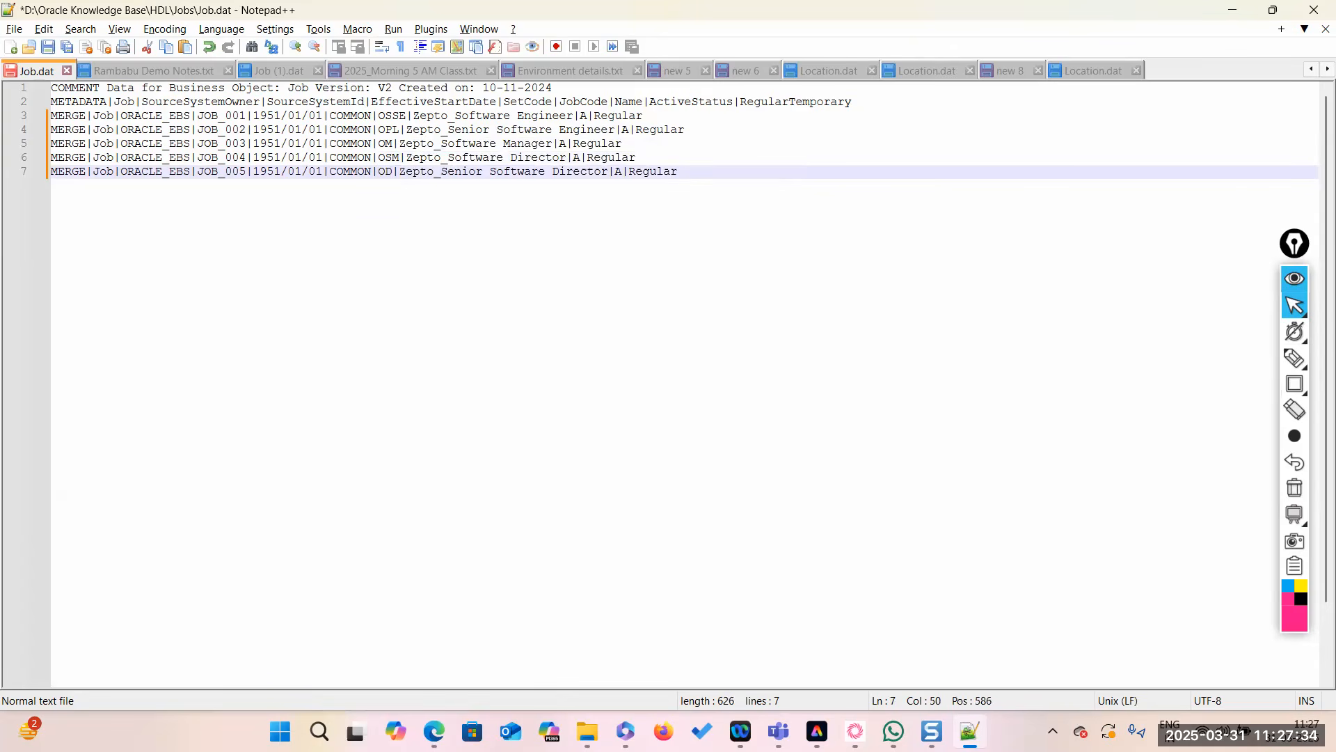
{"action": "key", "text": "End"}
Replace the job name in the JOB_001 record with Oracle Senior Software Engineer.
{"action": "mouse_move", "coordinate": [414, 116]}
{"action": "left_mouse_down"}
{"action": "mouse_move", "coordinate": [567, 116]}
{"action": "mouse_move", "coordinate": [415, 113]}
{"action": "left_mouse_up"}
{"action": "left_click", "coordinate": [542, 118]}
{"action": "type", "text": "Orac"}
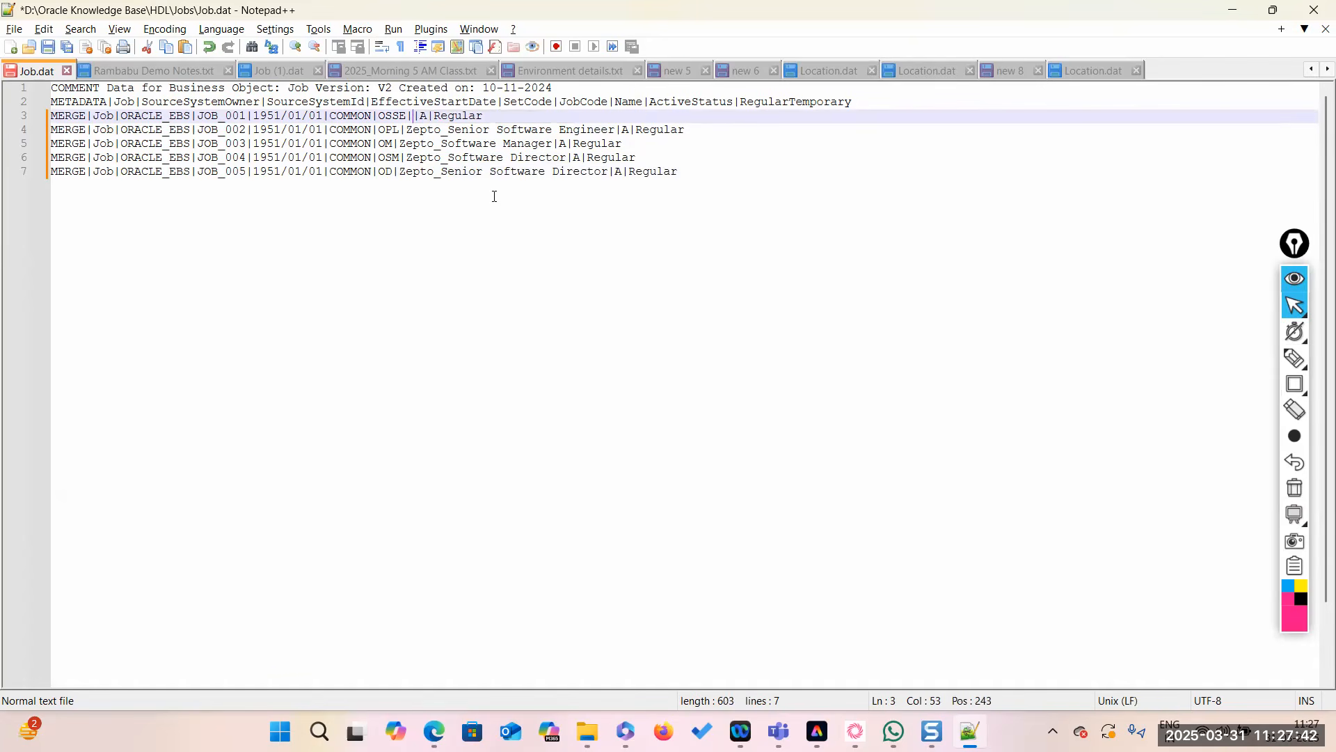
{"action": "type", "text": "le "}
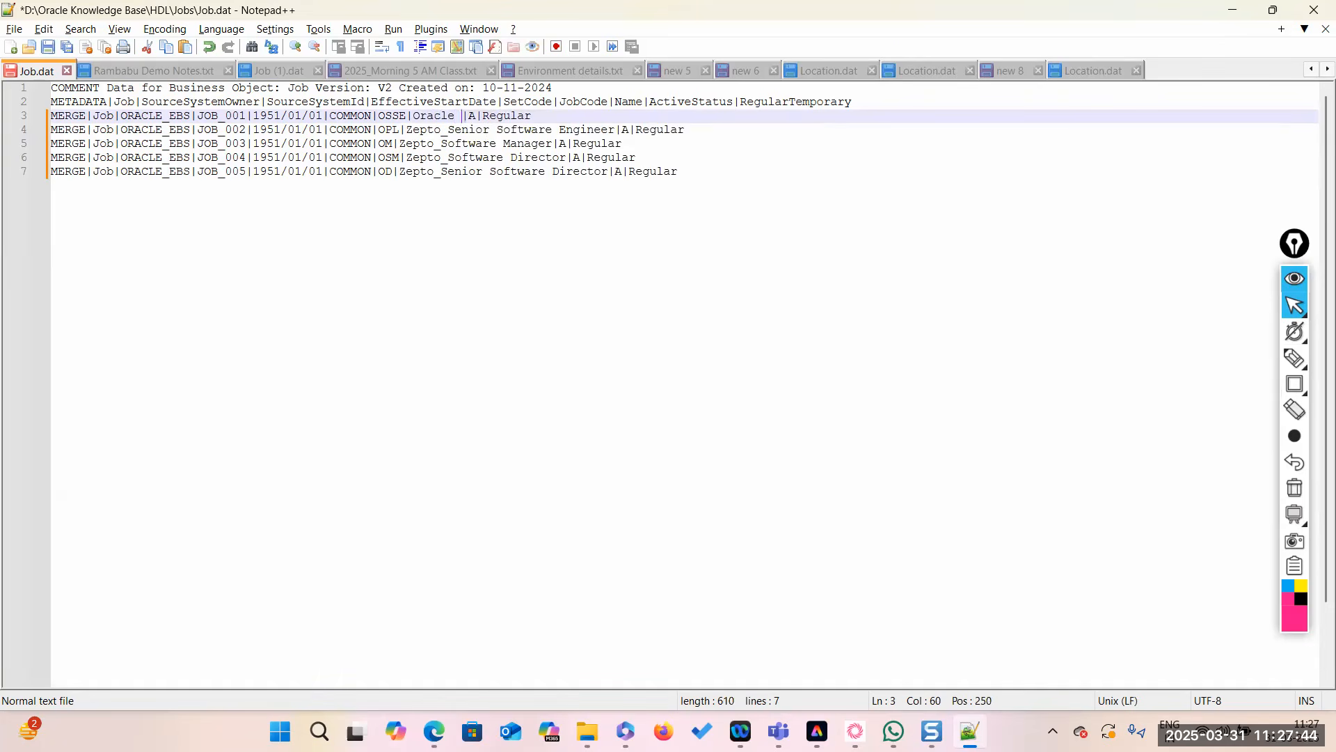
{"action": "type", "text": "Senior Software Engineer"}
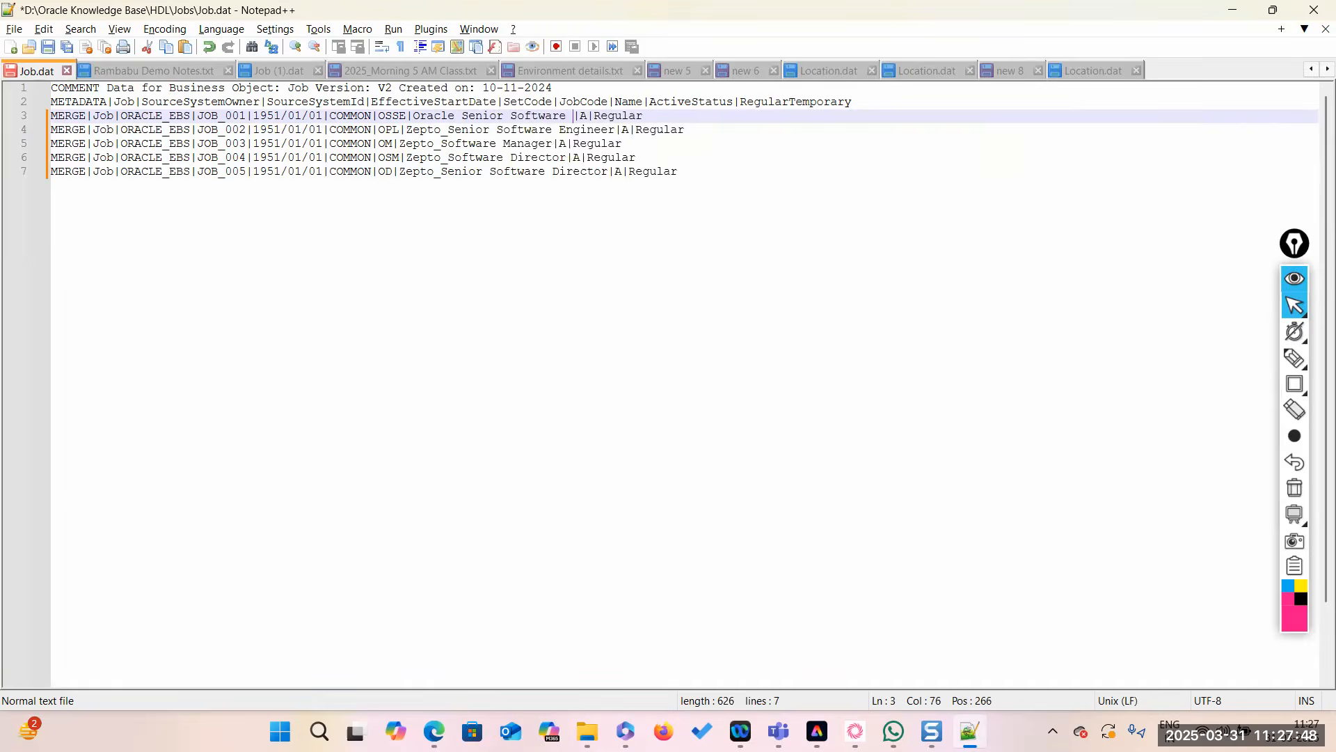
{"action": "left_click", "coordinate": [471, 298]}
Replace the job name in the JOB_002 record with Oracle Project Lead.
{"action": "left_click_drag", "start_coordinate": [406, 129], "coordinate": [616, 128]}
{"action": "key", "text": "Delete"}
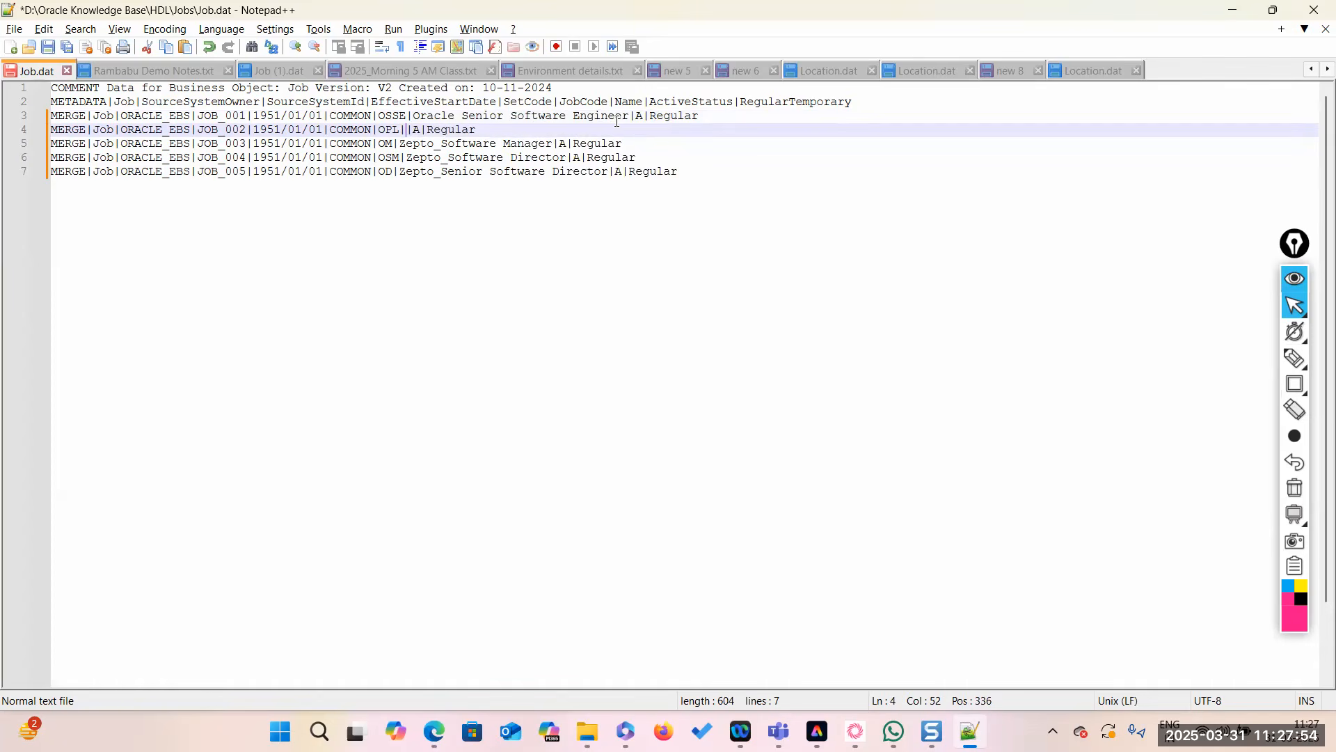
{"action": "type", "text": "Oracle Projec"}
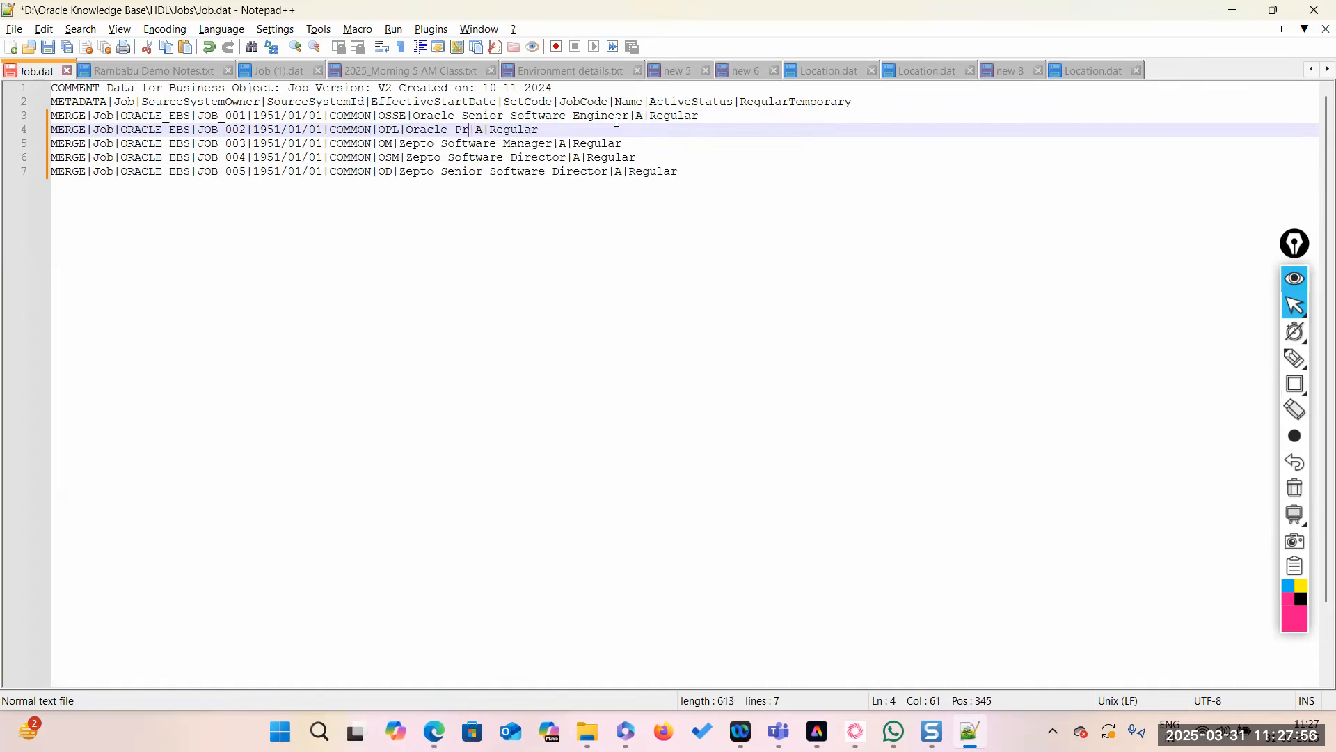
{"action": "type", "text": "t Lead"}
{"action": "key", "text": "ctrl+End"}
Change the job name in the JOB_003 record to Oracle Manager.
{"action": "double_click", "coordinate": [416, 142]}
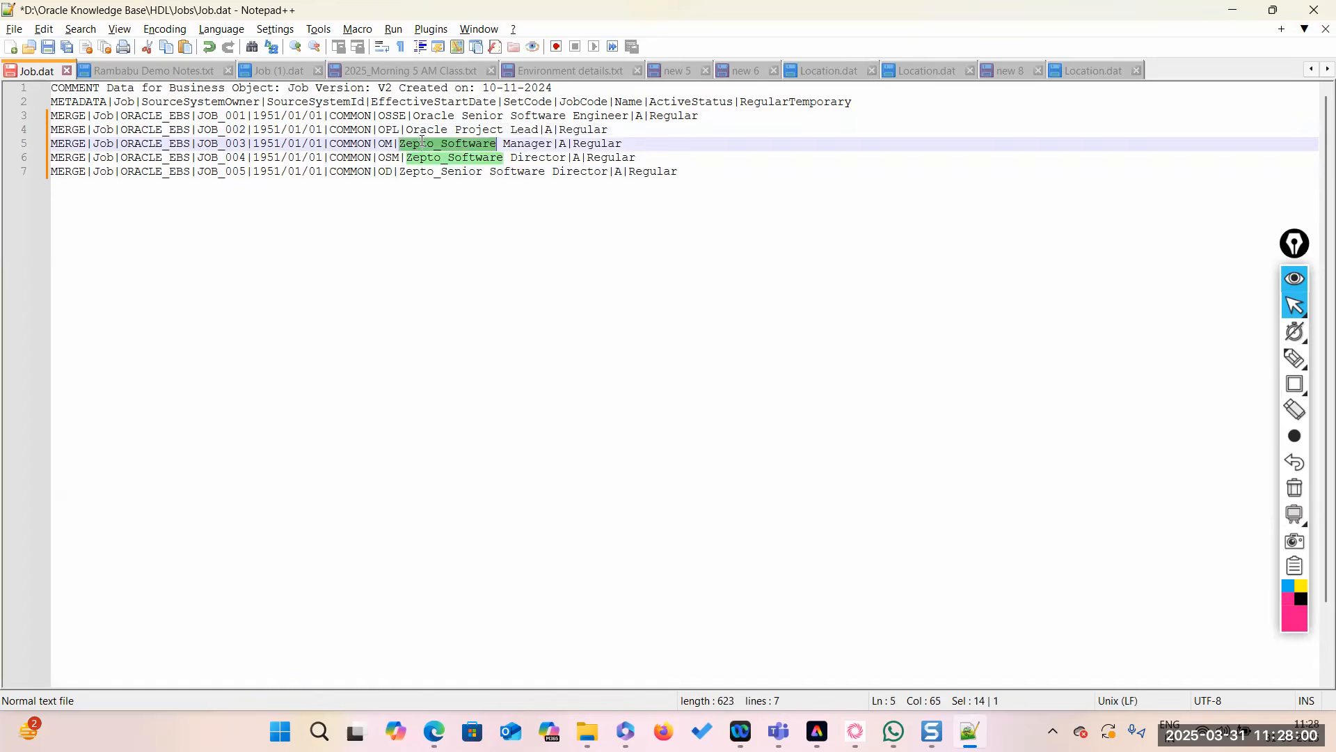
{"action": "key", "text": "Delete"}
{"action": "type", "text": "Oraa"}
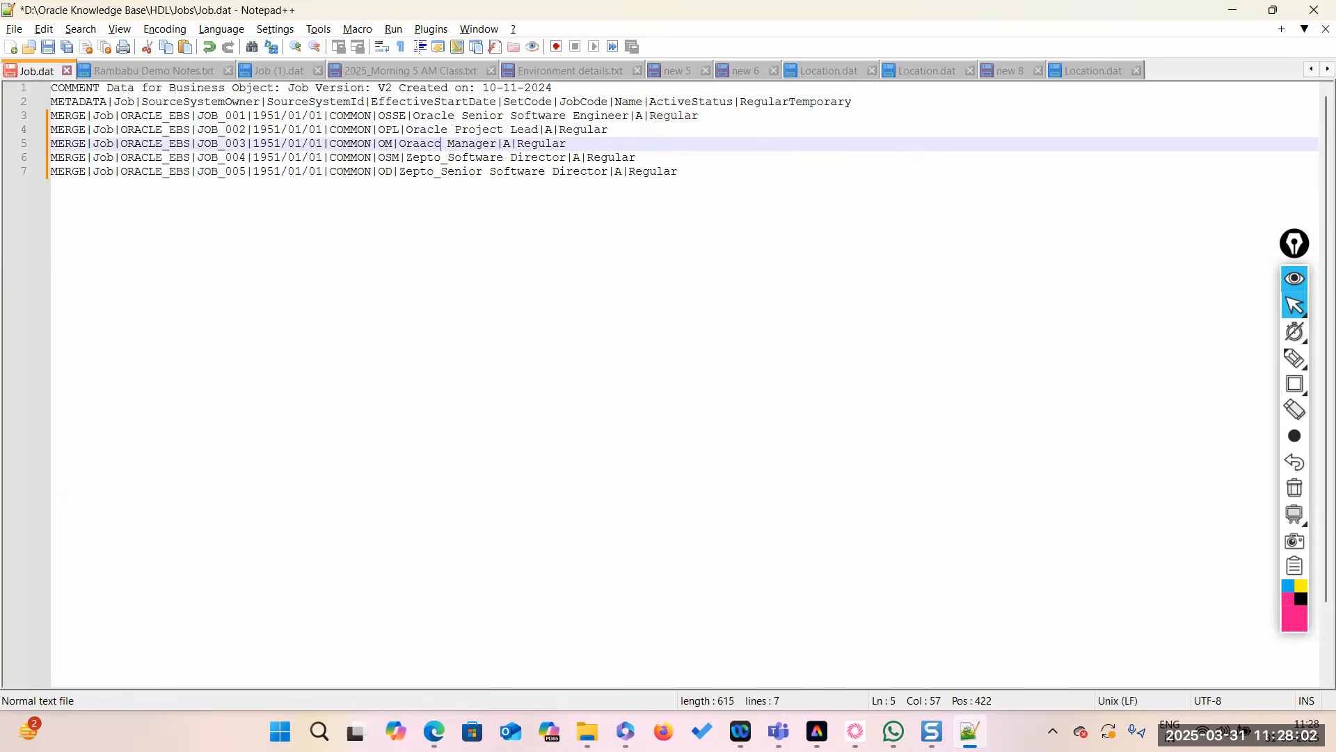
{"action": "key", "text": "BackSpace"}
{"action": "type", "text": "cle Manage"}
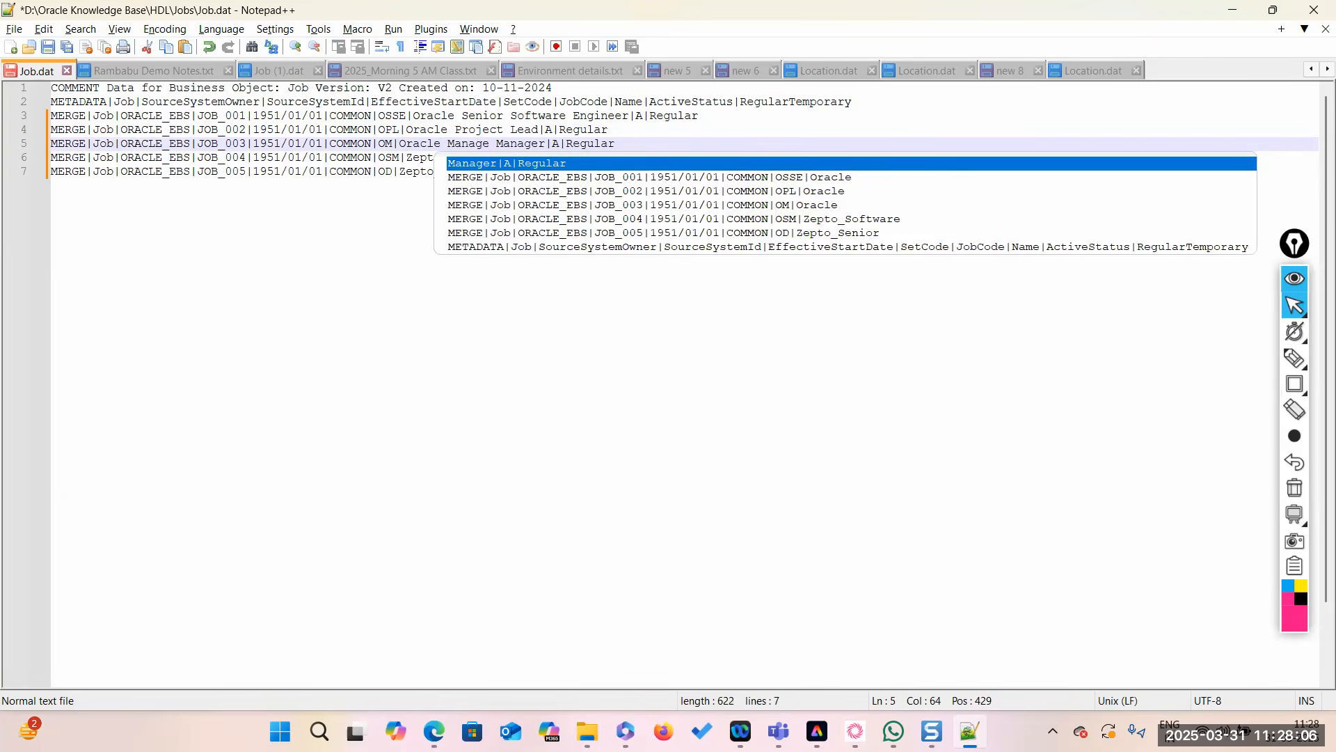
{"action": "type", "text": "r"}
{"action": "key", "text": "shift+Right"}
{"action": "key", "text": "shift+Right"}
{"action": "key", "text": "shift+Right"}
{"action": "key", "text": "shift+Right"}
{"action": "key", "text": "shift+Right"}
{"action": "key", "text": "shift+Right"}
{"action": "key", "text": "shift+Right"}
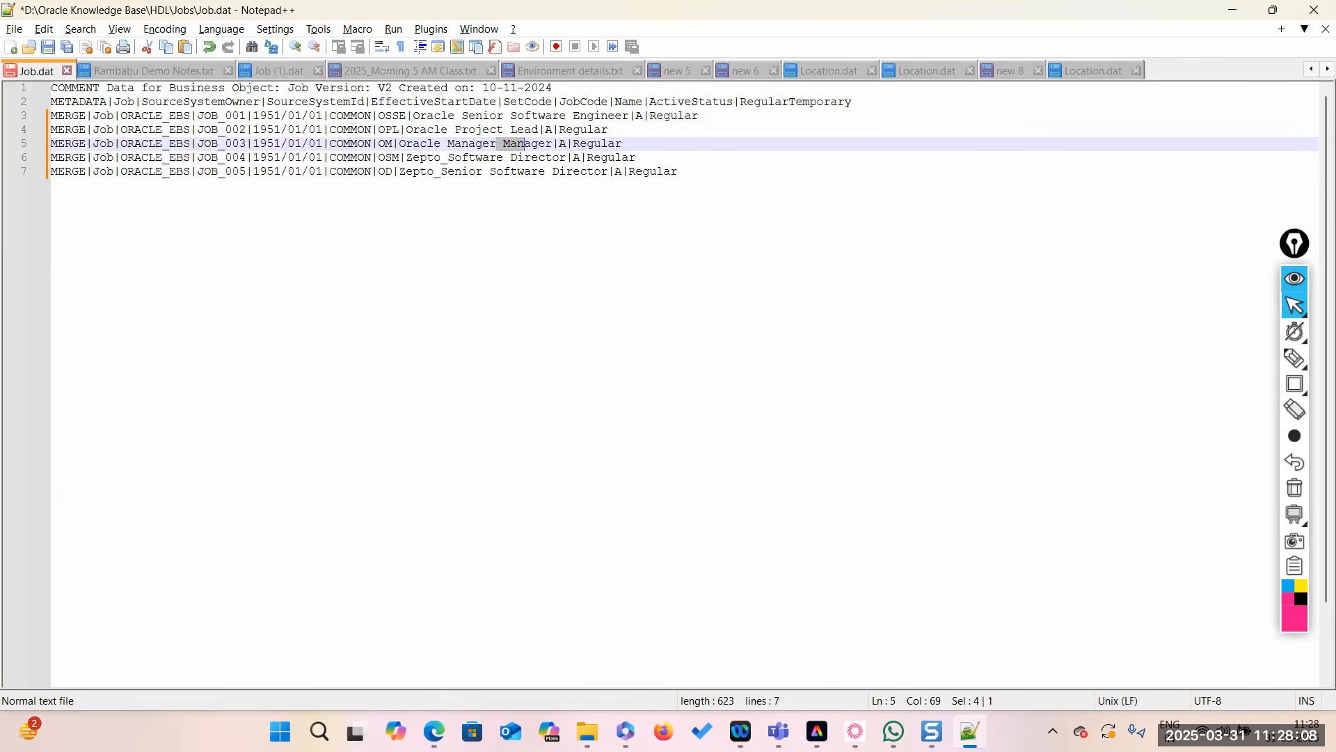
{"action": "key", "text": "shift+Right"}
{"action": "key", "text": "Delete"}
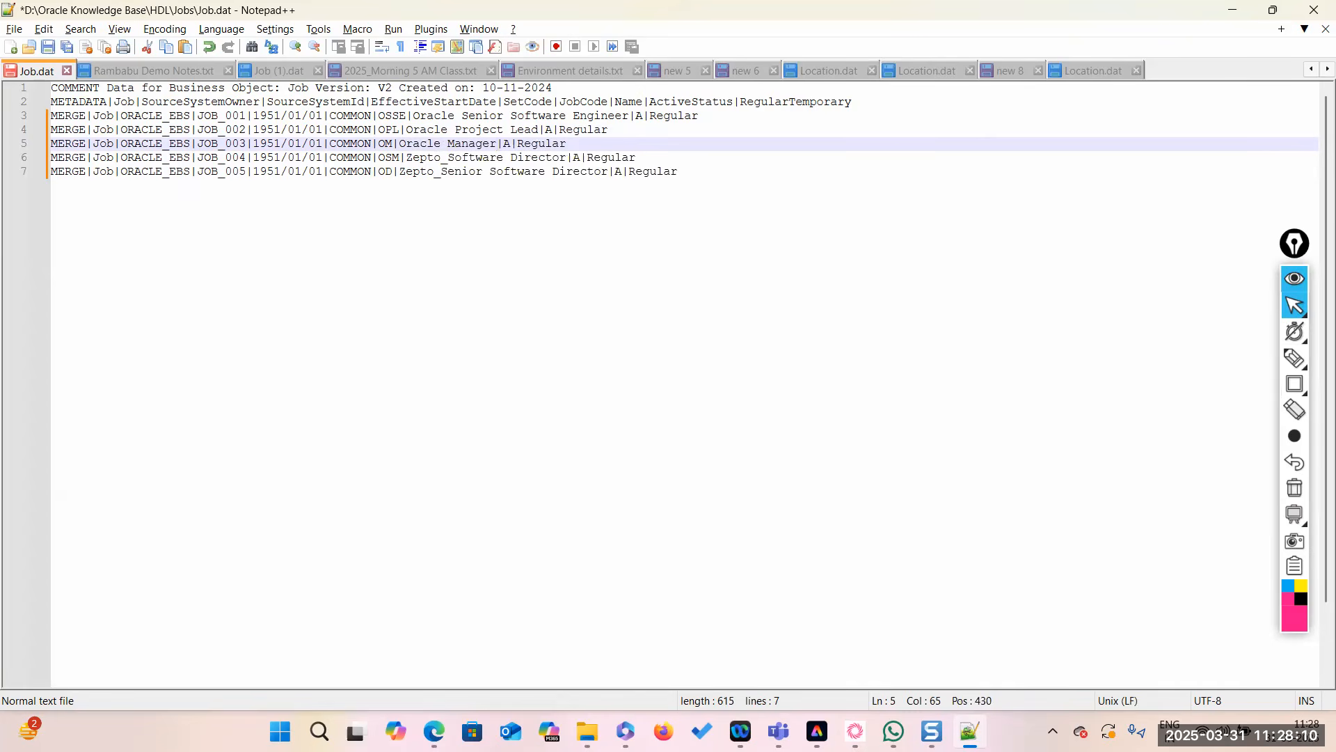
Change the job name in the JOB_004 record to Oracle Senior Manager.
{"action": "double_click", "coordinate": [429, 158]}
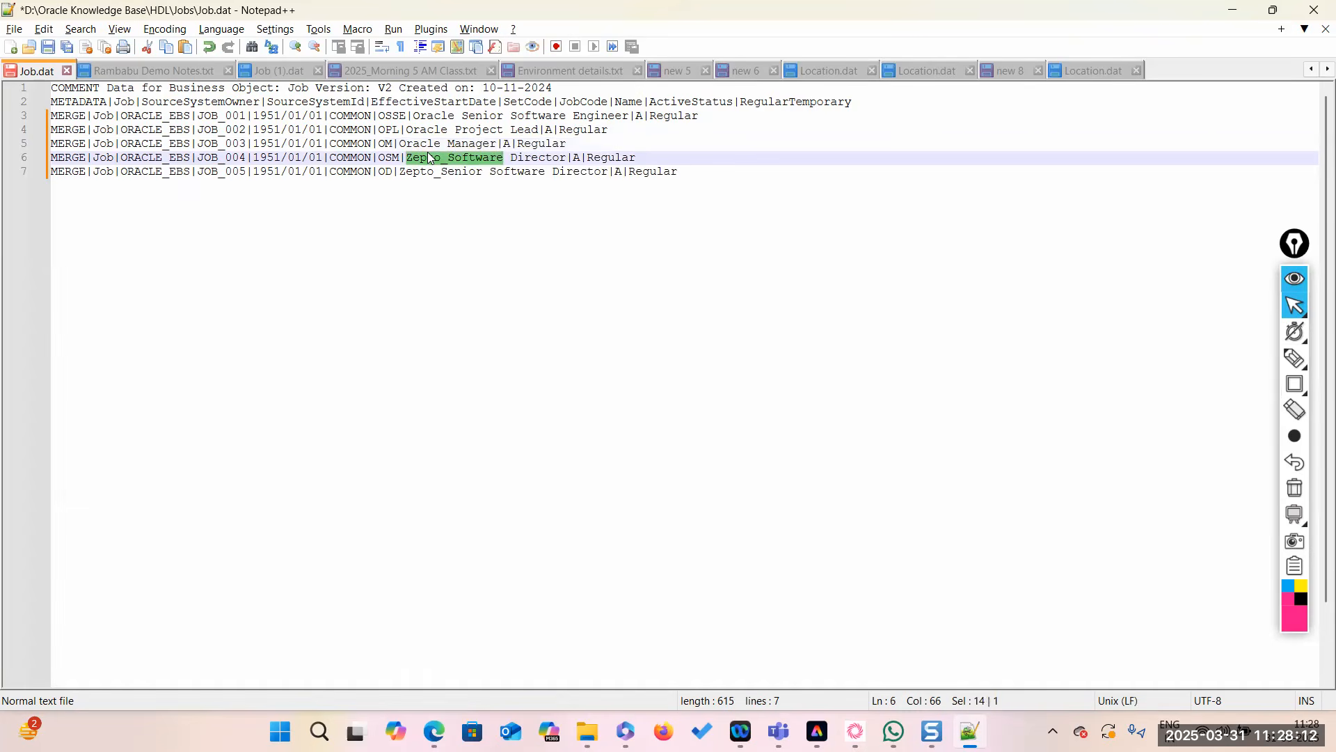
{"action": "key", "text": "Delete"}
{"action": "type", "text": "Oracl"}
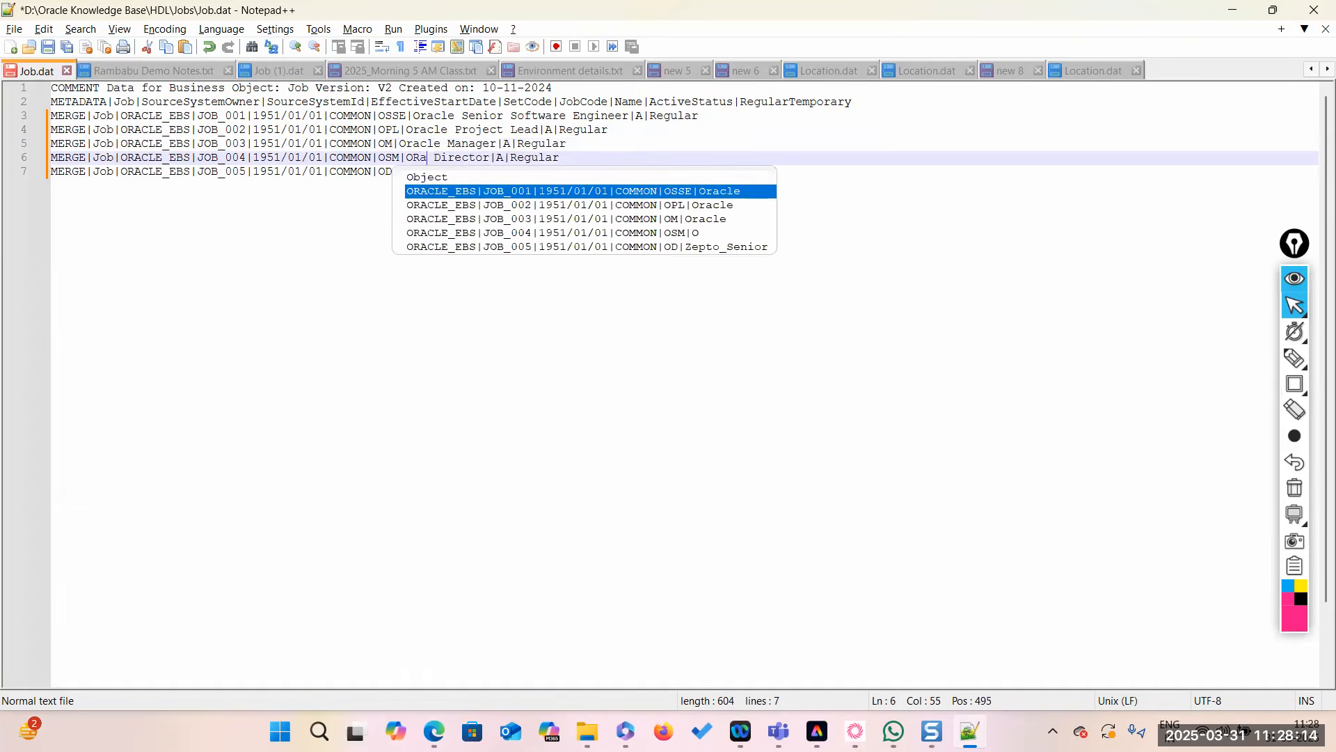
{"action": "type", "text": "e Seni8"}
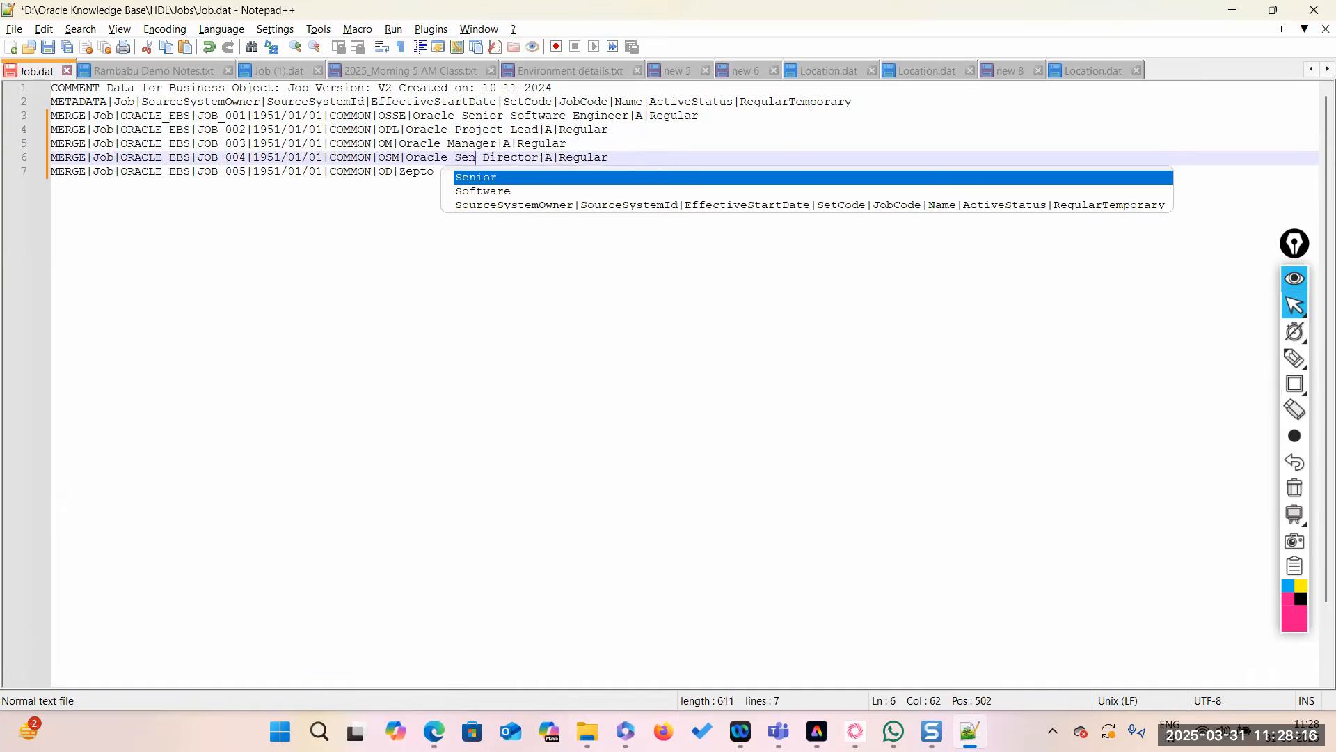
{"action": "key", "text": "BackSpace"}
{"action": "type", "text": "or"}
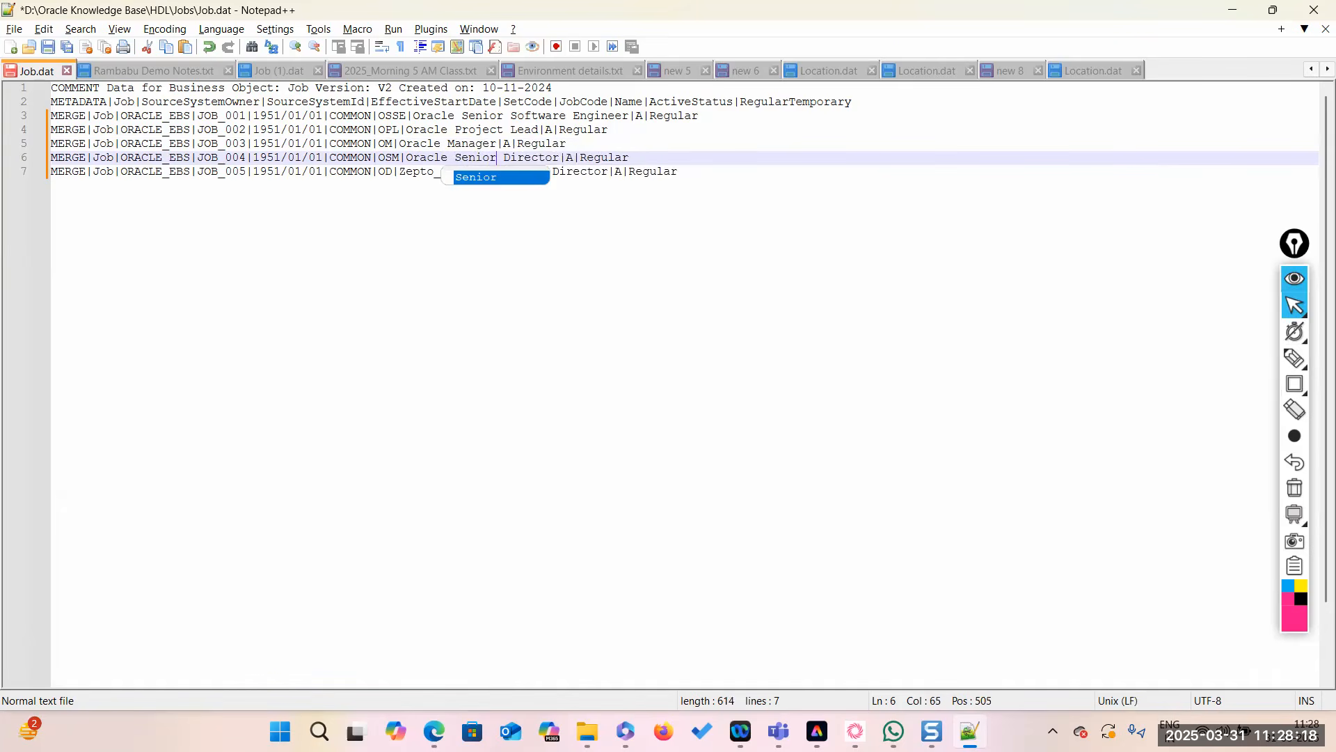
{"action": "type", "text": " Manager"}
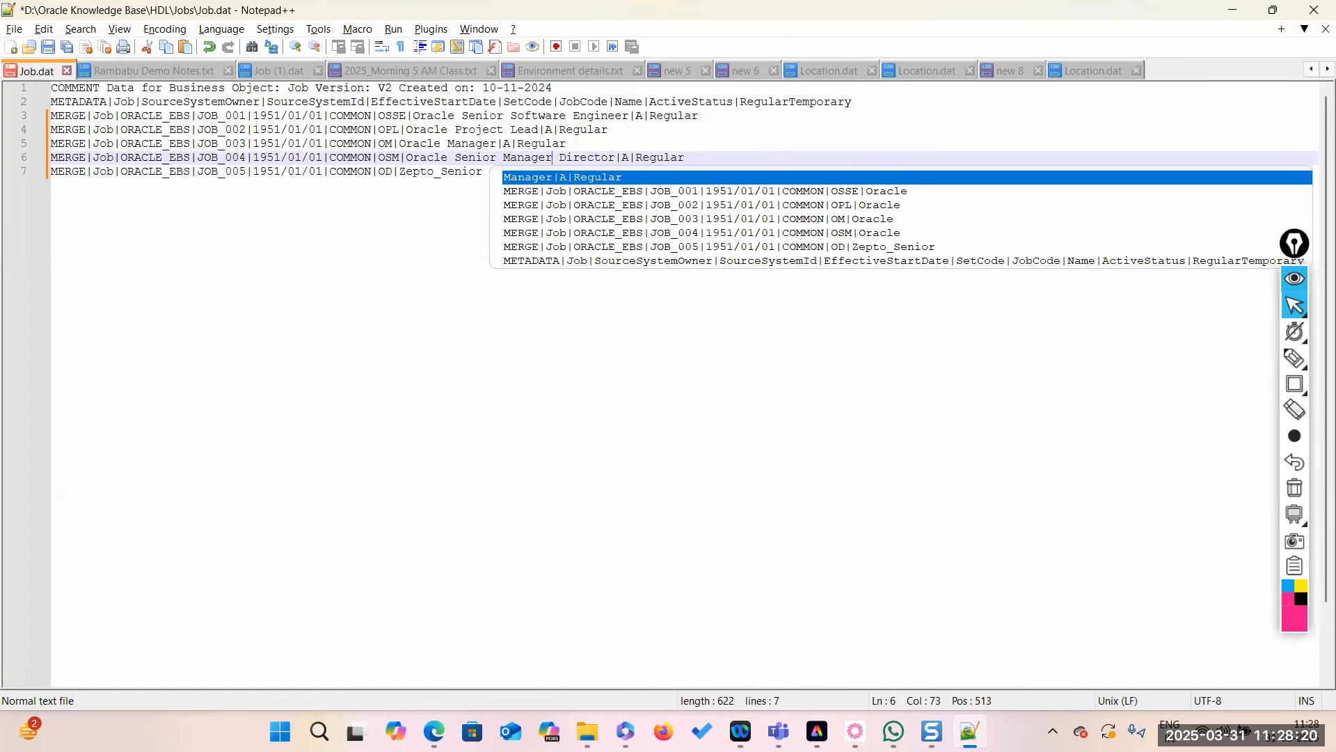
{"action": "key", "text": "shift+Right"}
{"action": "key", "text": "shift+Right"}
{"action": "key", "text": "shift+Right"}
{"action": "key", "text": "shift+Right"}
{"action": "key", "text": "shift+Right"}
{"action": "key", "text": "shift+Right"}
{"action": "key", "text": "shift+Right"}
{"action": "key", "text": "shift+Right"}
{"action": "key", "text": "shift+Right"}
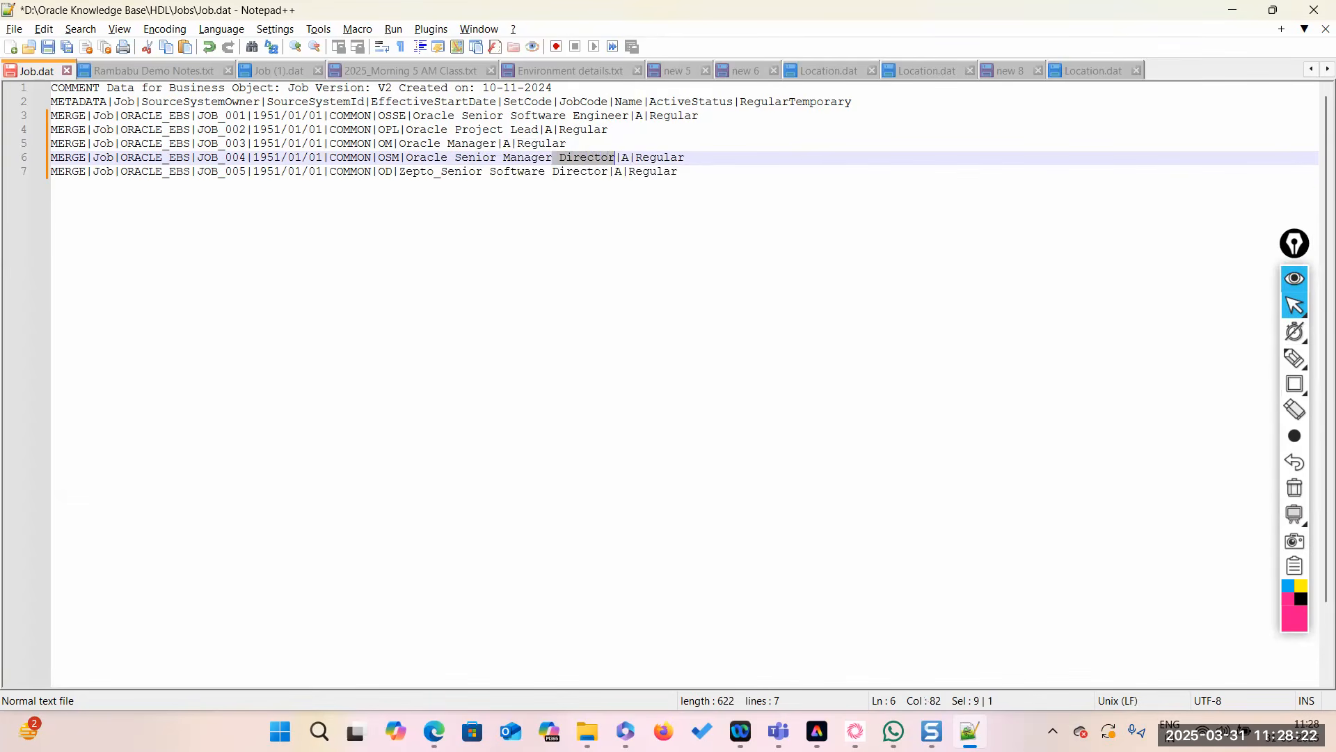
{"action": "key", "text": "Delete"}
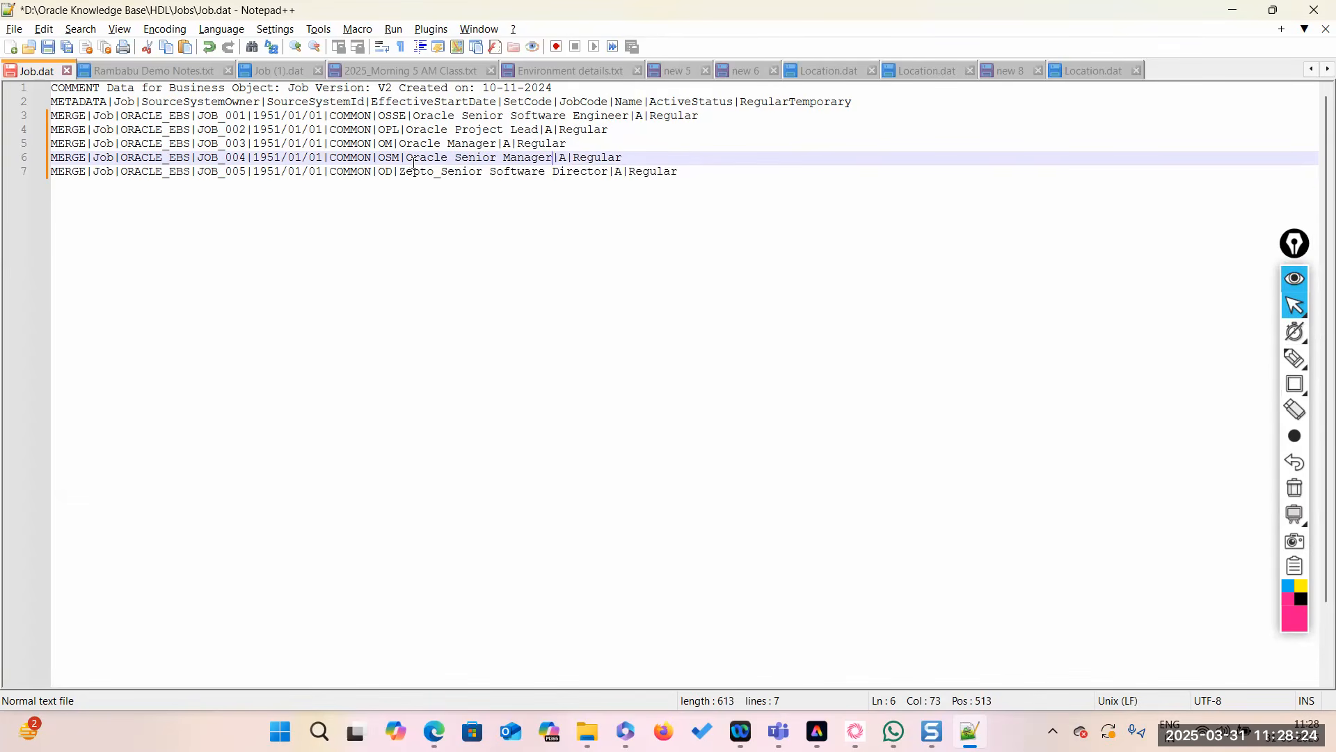
Change the job name in the JOB_005 record to Oracle Director.
{"action": "double_click", "coordinate": [458, 171]}
{"action": "type", "text": "Oraac"}
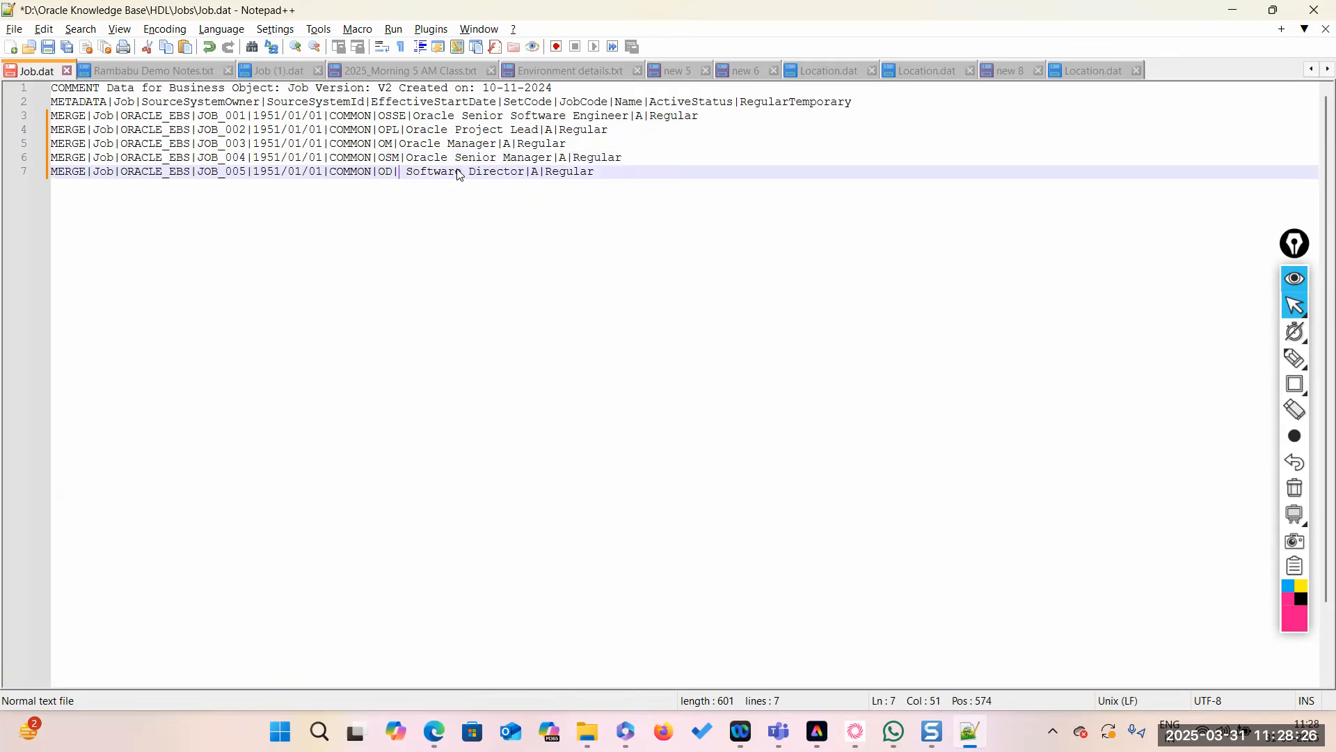
{"action": "key", "text": "BackSpace"}
{"action": "key", "text": "BackSpace"}
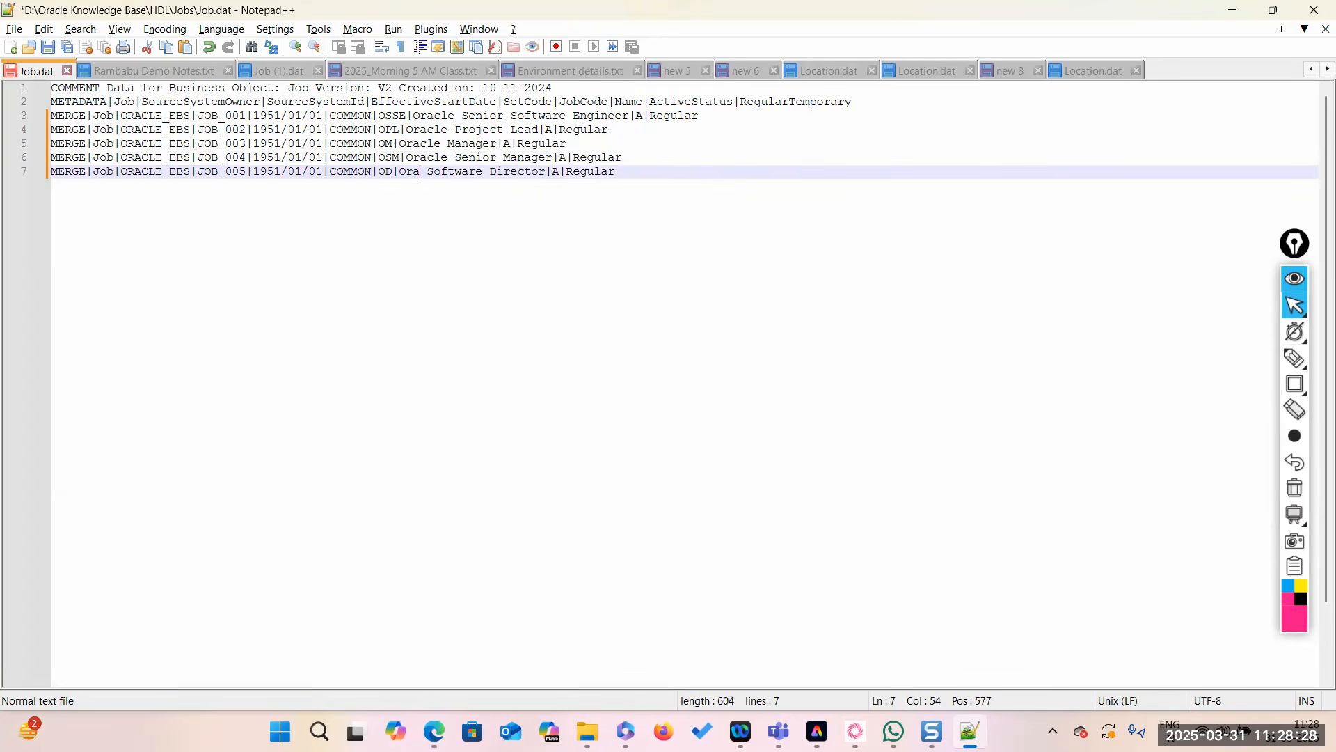
{"action": "type", "text": "cle"}
{"action": "left_click", "coordinate": [477, 172]}
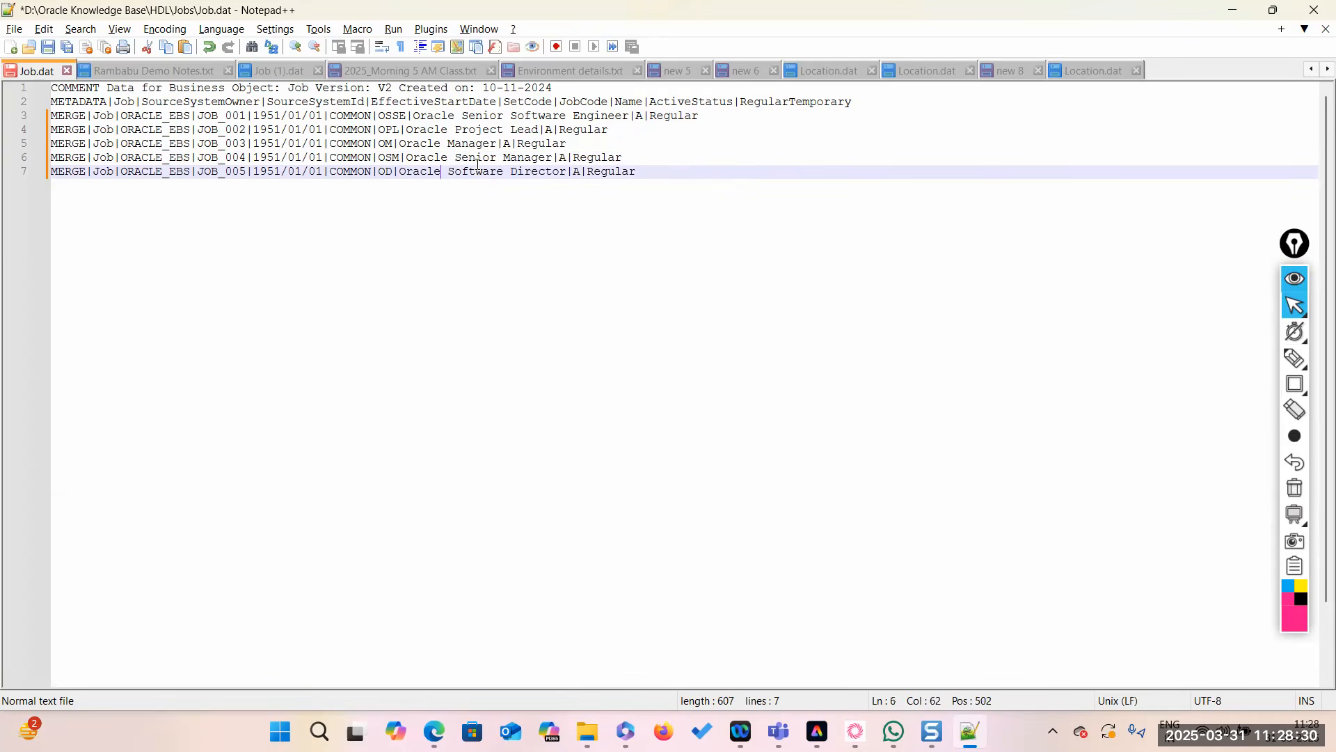
{"action": "double_click", "coordinate": [477, 172]}
{"action": "key", "text": "BackSpace"}
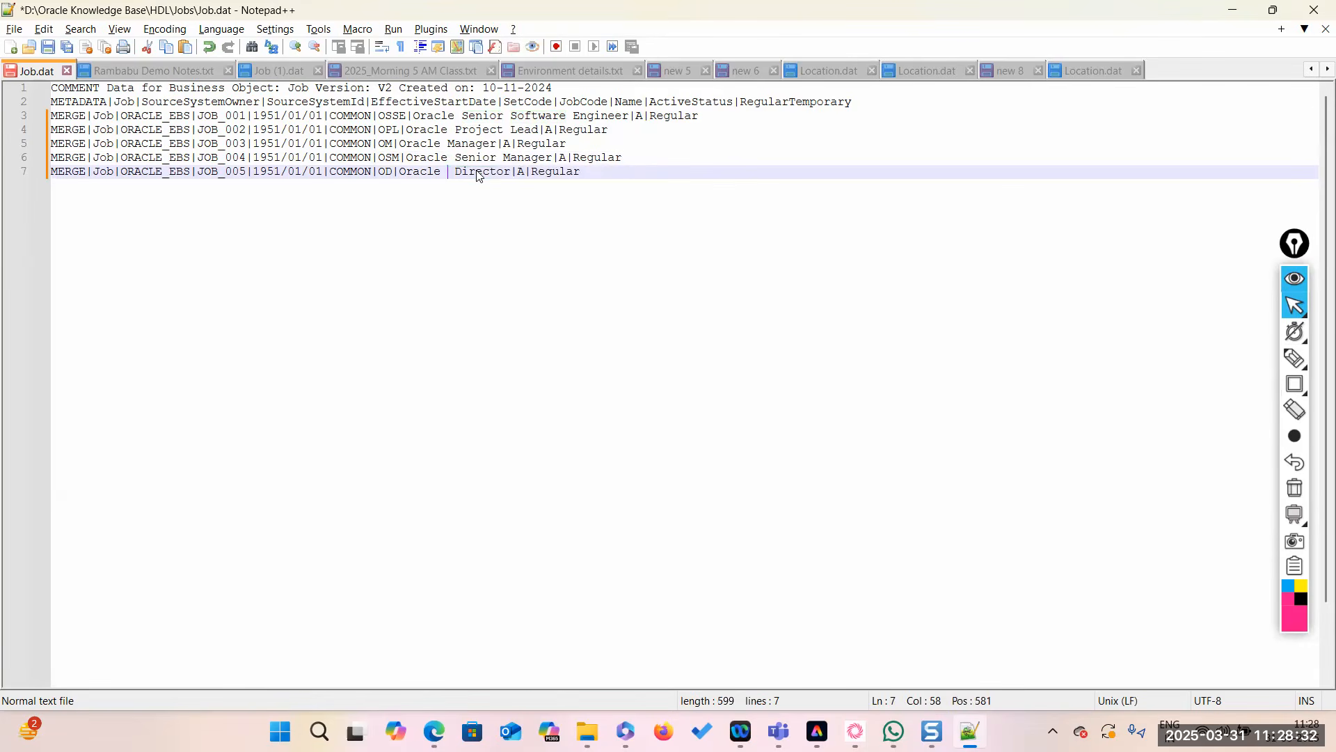
{"action": "key", "text": "Delete"}
{"action": "key", "text": "BackSpace"}
{"action": "type", "text": "d"}
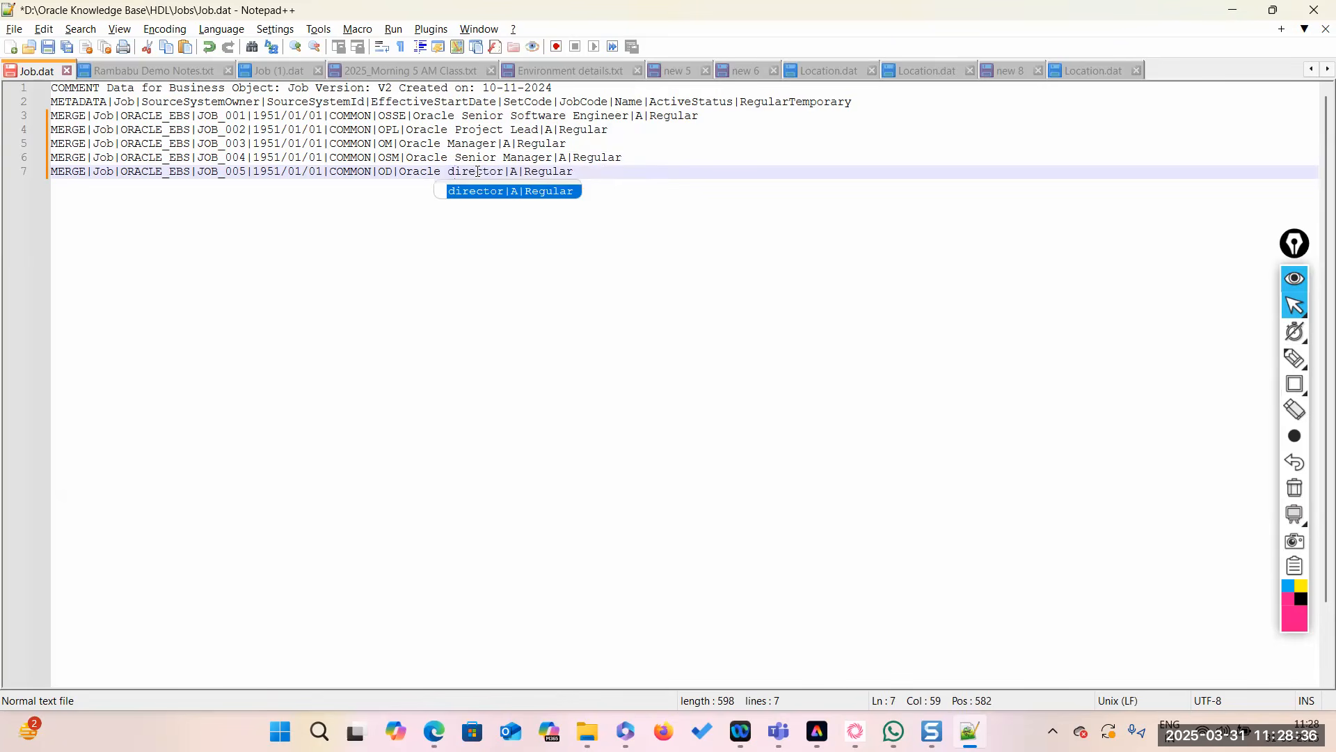
{"action": "key", "text": "BackSpace"}
{"action": "type", "text": "D"}
{"action": "key", "text": "End"}
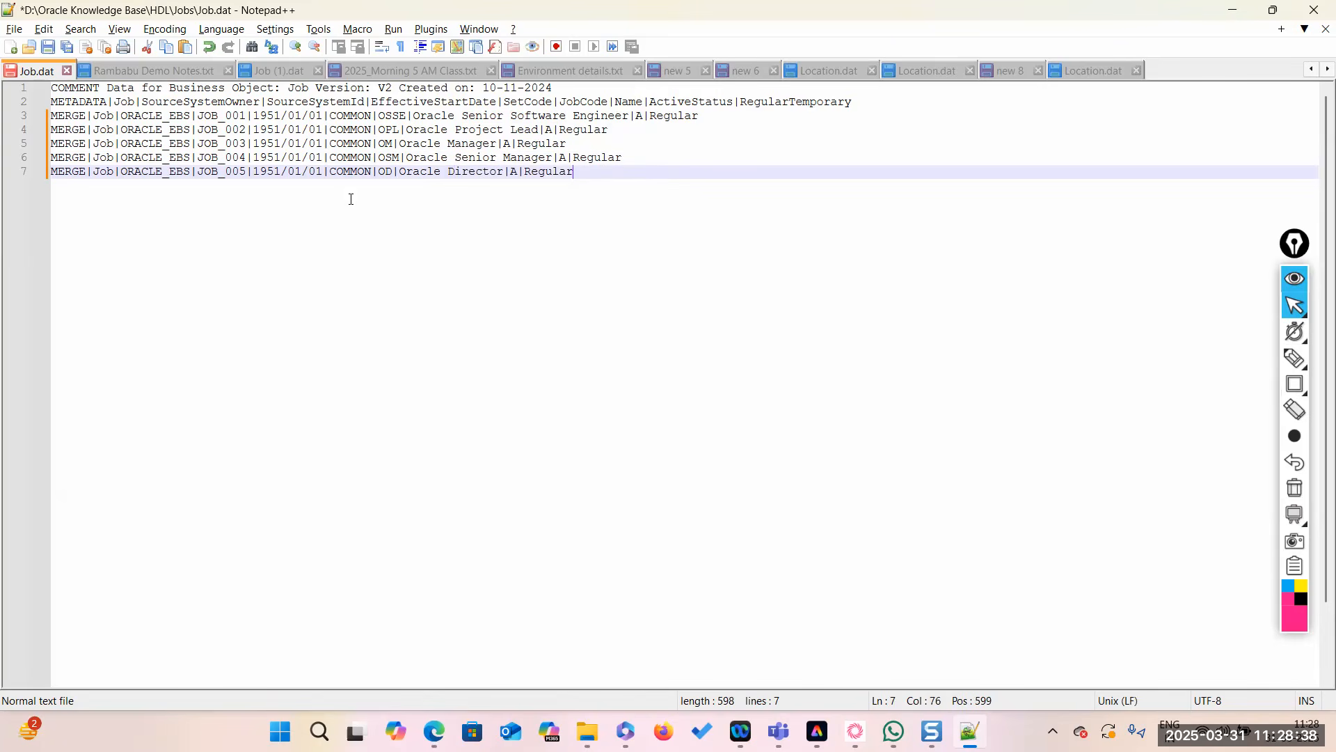
{"action": "left_click_drag", "start_coordinate": [579, 174], "coordinate": [18, 182]}
{"action": "key", "text": "Delete"}
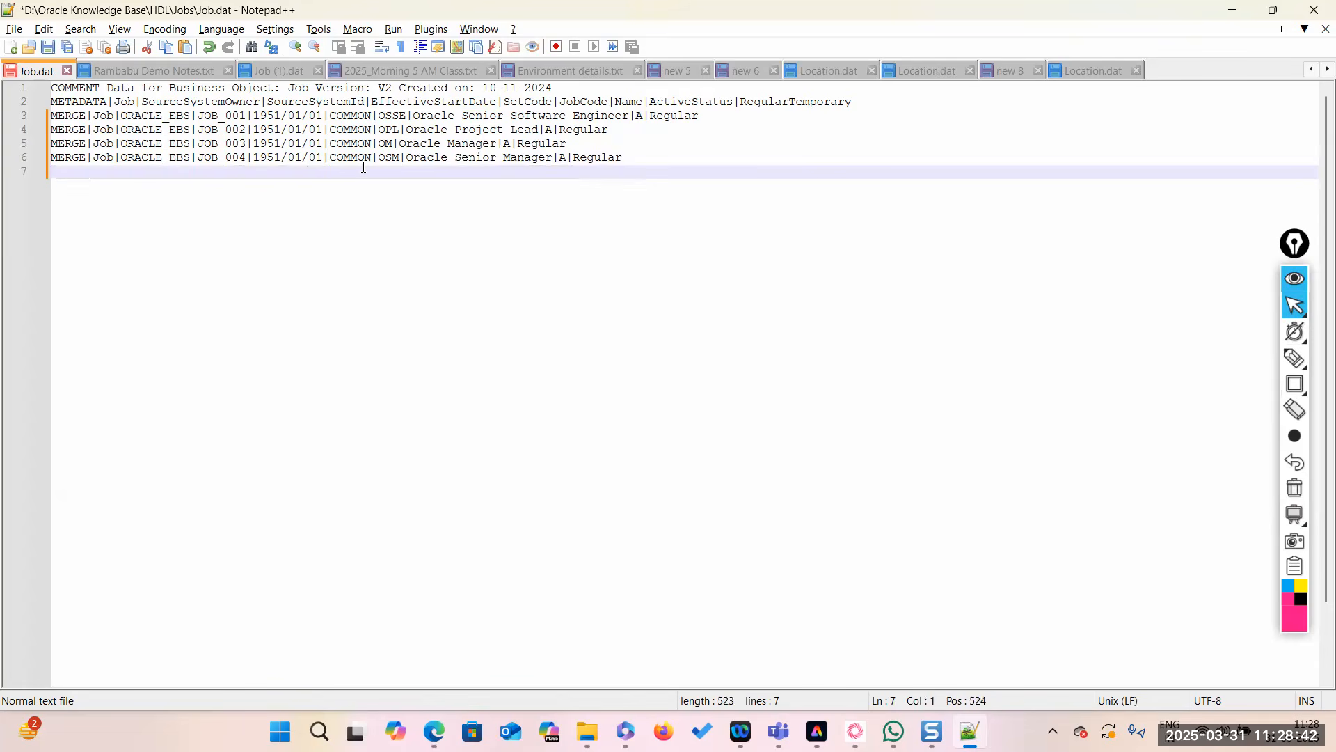
{"action": "key", "text": "ctrl+z"}
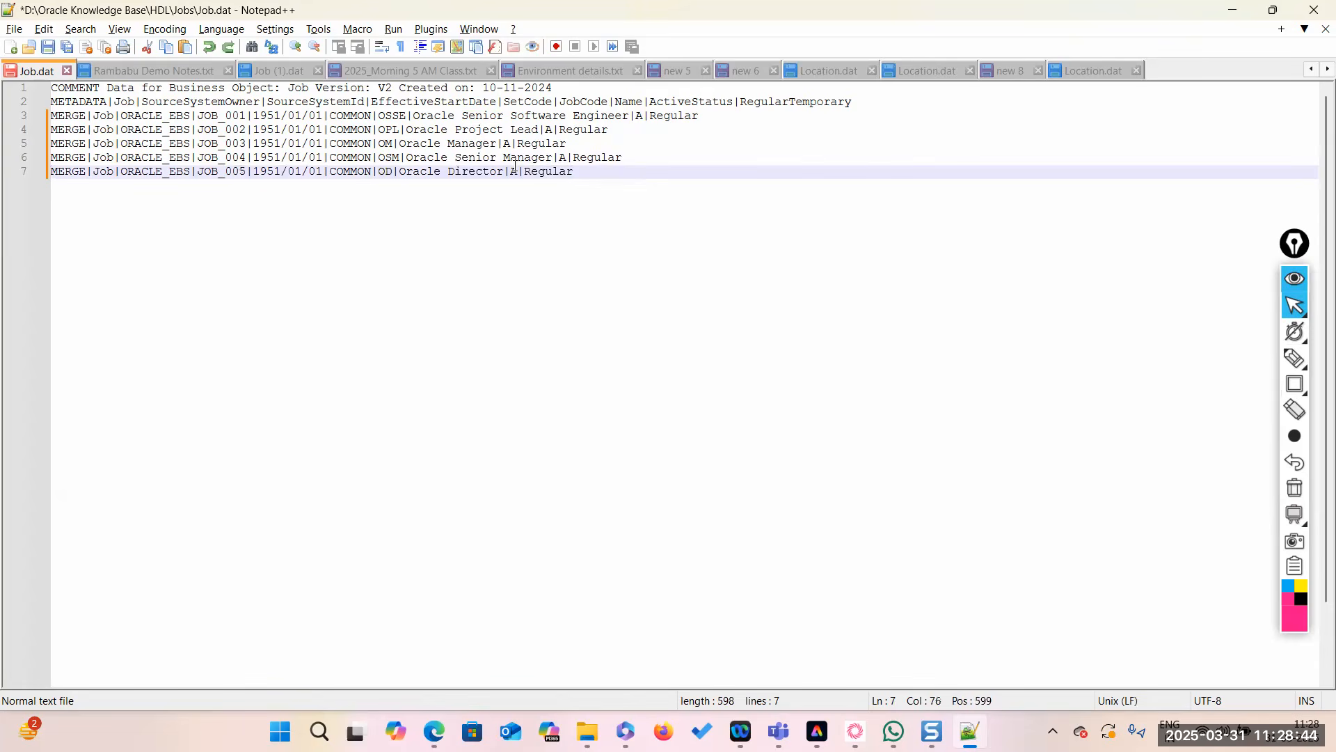
Duplicate the Oracle Director record onto a new line at the end of the file.
{"action": "left_click_drag", "start_coordinate": [576, 169], "coordinate": [29, 173]}
{"action": "key", "text": "ctrl+c"}
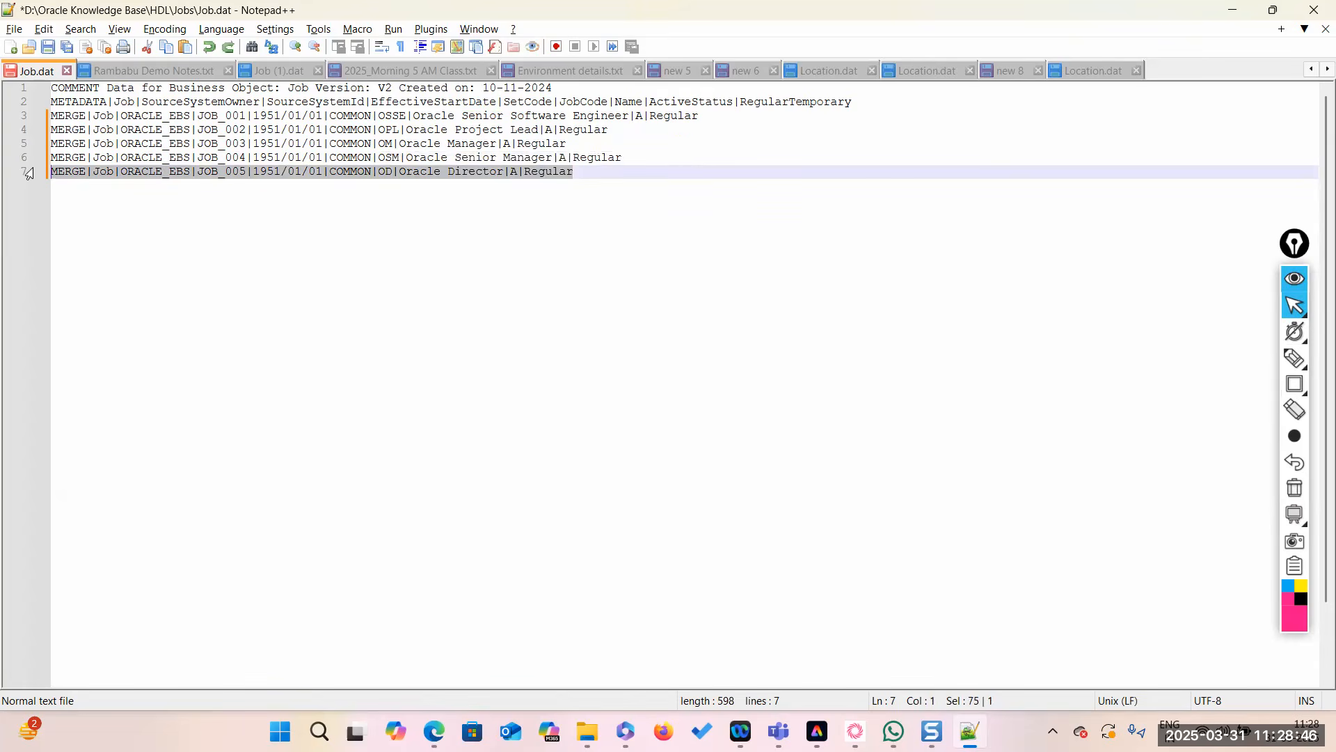
{"action": "left_click", "coordinate": [595, 170]}
{"action": "key", "text": "Return"}
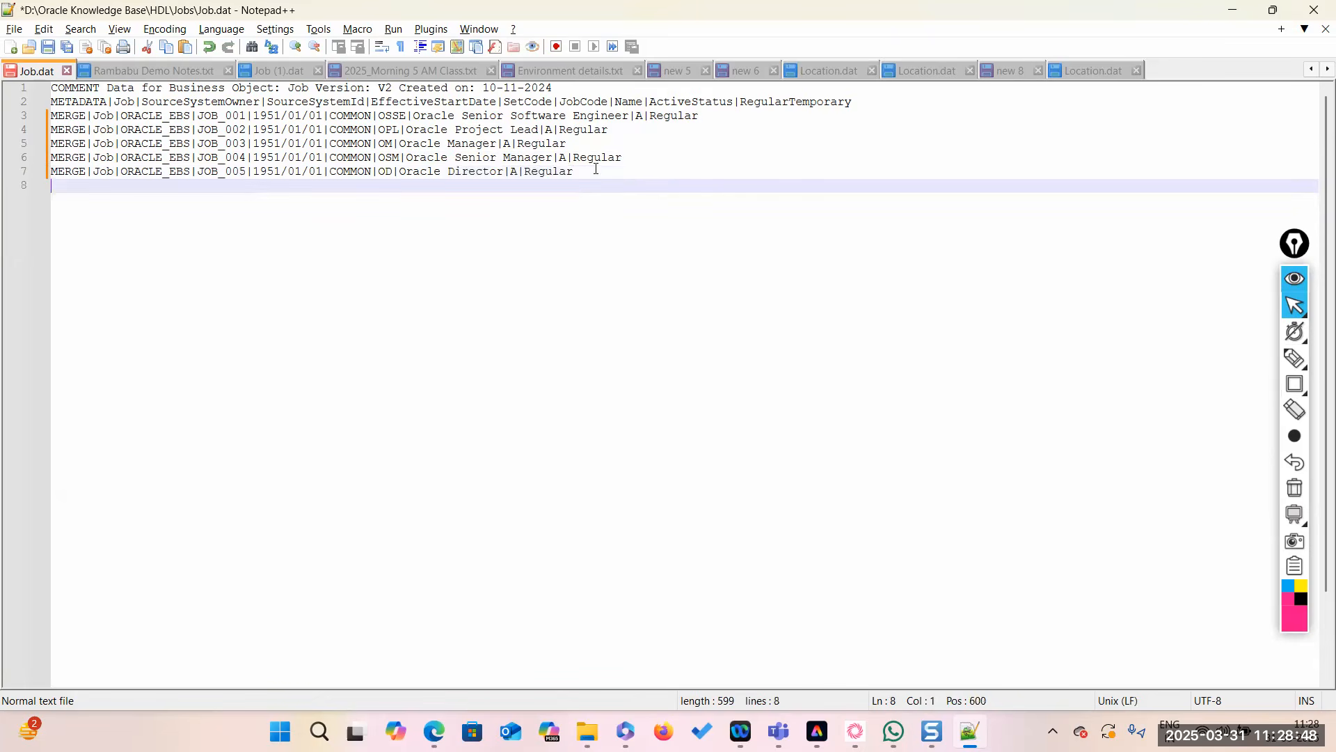
{"action": "key", "text": "ctrl+v"}
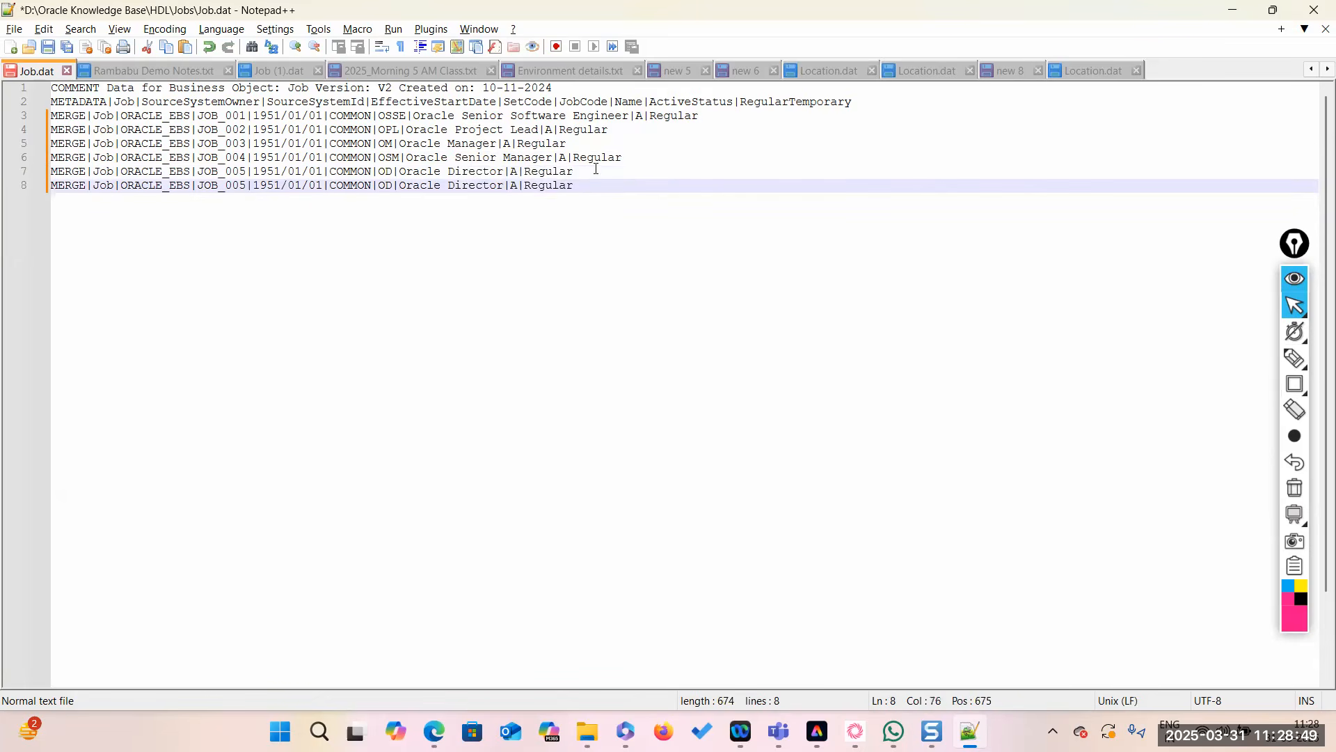
Change the copied record's job name to Oracle Senior Director and its job code to OSD.
{"action": "left_click", "coordinate": [449, 185]}
{"action": "type", "text": "Senior"}
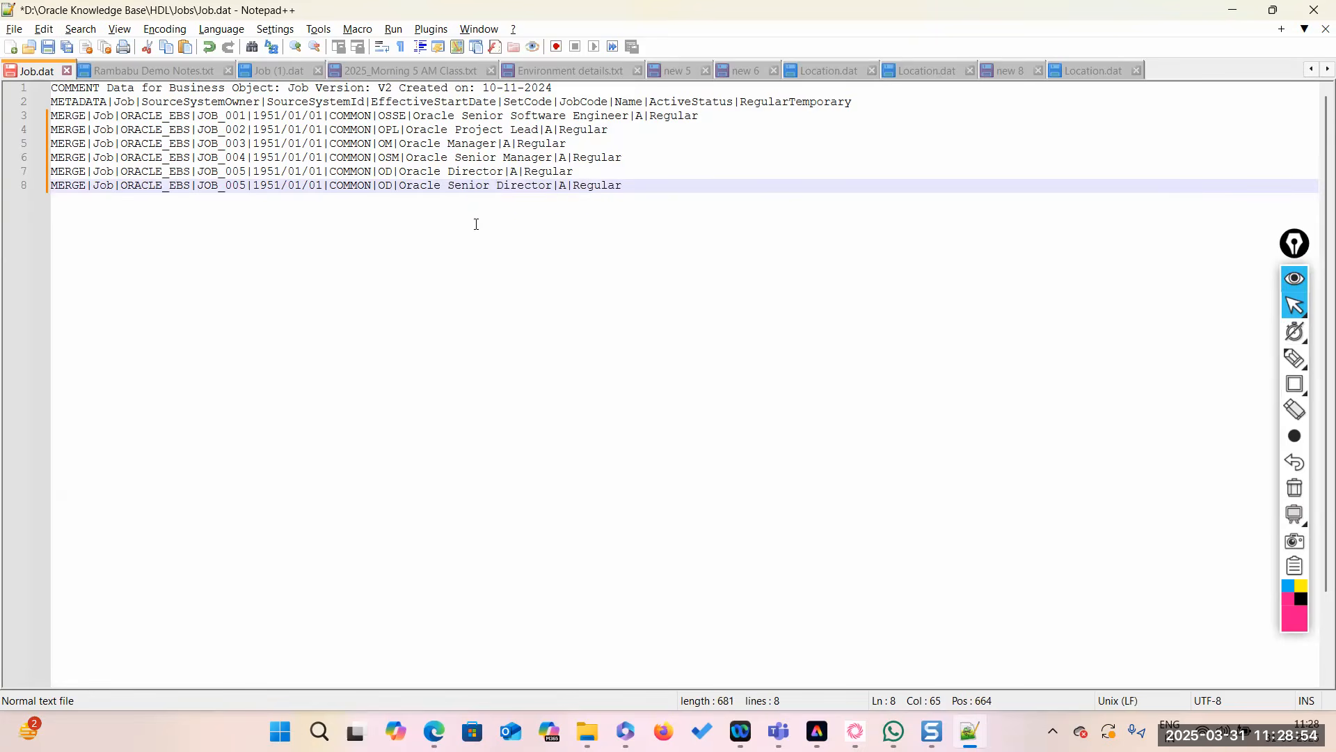
{"action": "left_click", "coordinate": [385, 185]}
{"action": "type", "text": "S"}
{"action": "key", "text": "End"}
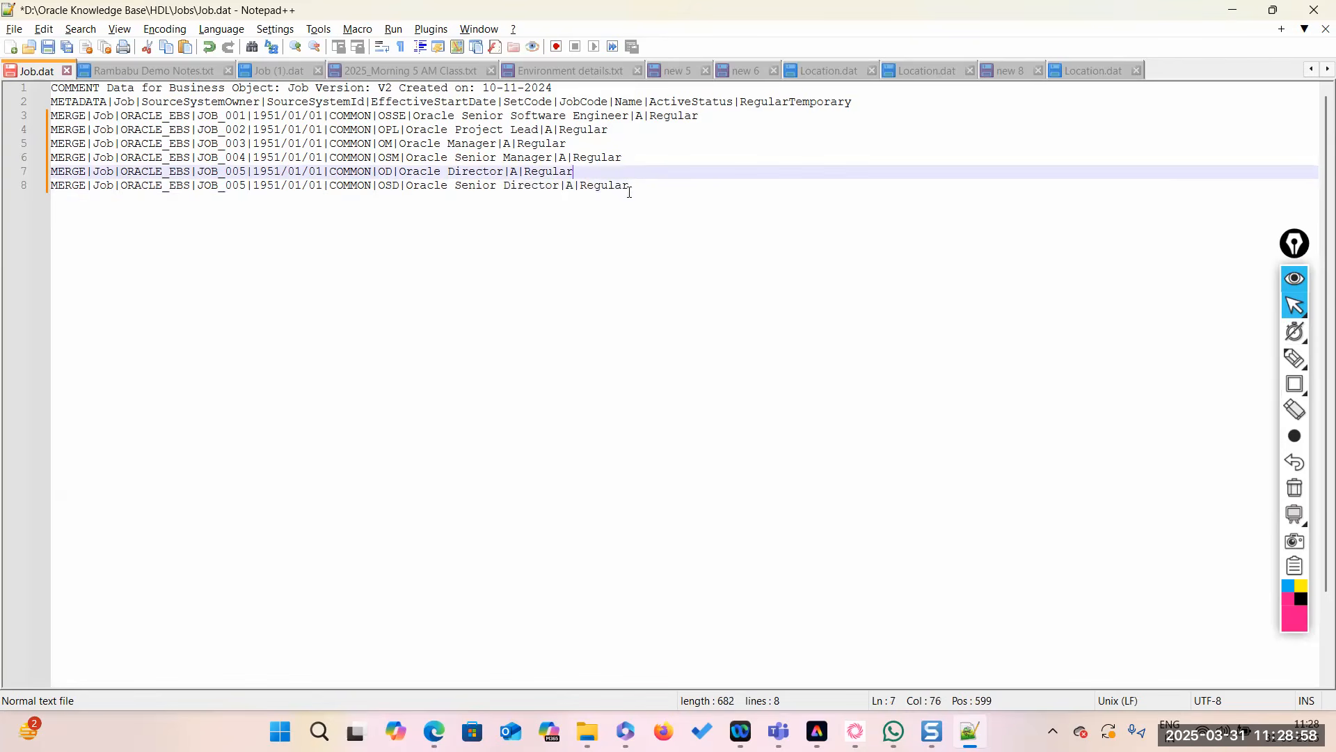
Duplicate the Oracle Senior Director record onto a new line below it.
{"action": "left_click_drag", "start_coordinate": [629, 186], "coordinate": [65, 186]}
{"action": "left_click_drag", "start_coordinate": [630, 185], "coordinate": [50, 185]}
{"action": "key", "text": "ctrl+c"}
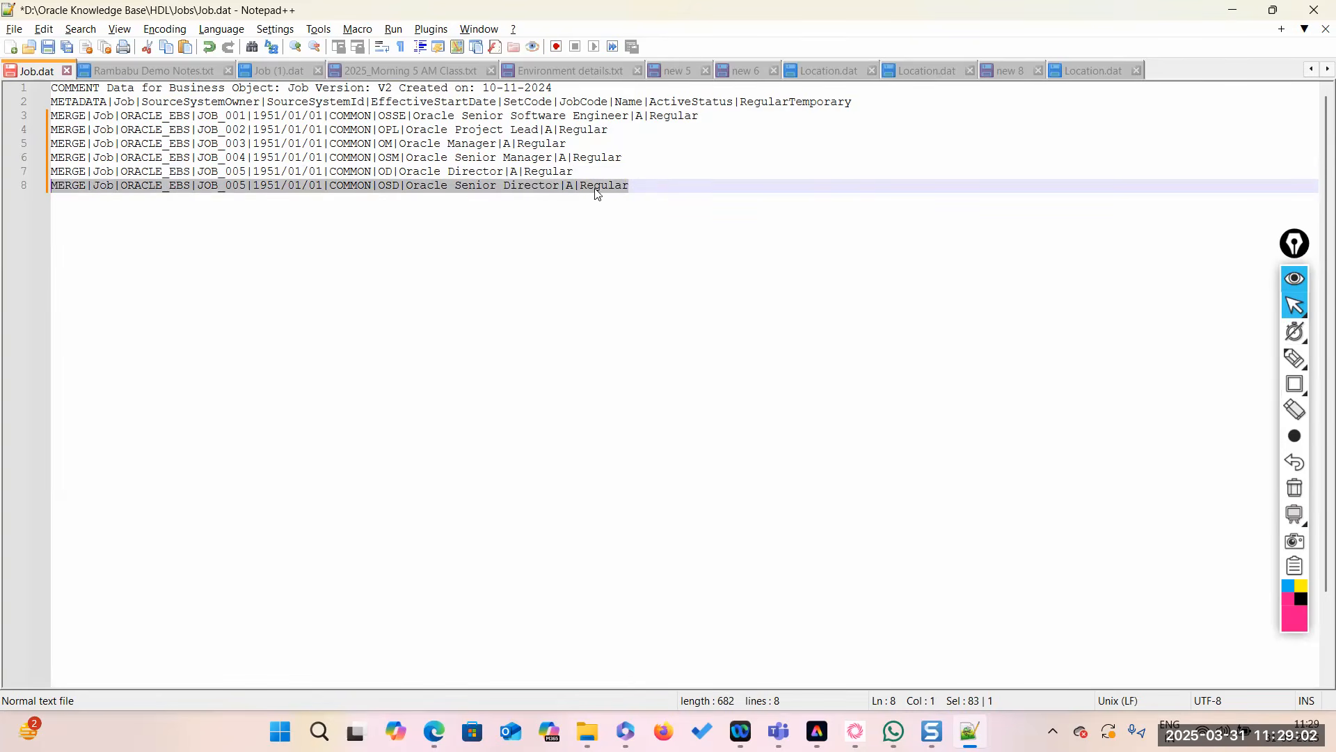
{"action": "left_click", "coordinate": [677, 180]}
{"action": "key", "text": "Return"}
{"action": "key", "text": "ctrl+v"}
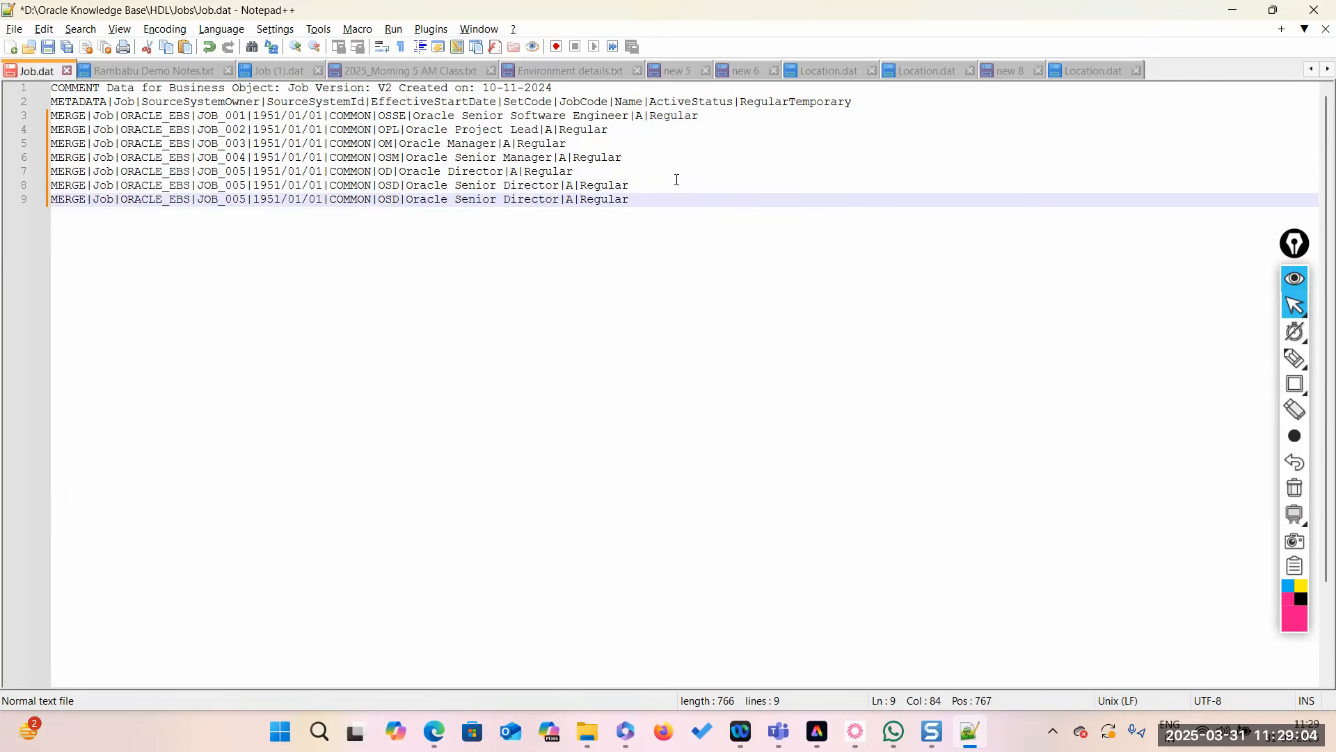
Change the last record's job name to Oracle Exective Director and its job code to OED.
{"action": "double_click", "coordinate": [490, 200]}
{"action": "key", "text": "BackSpace"}
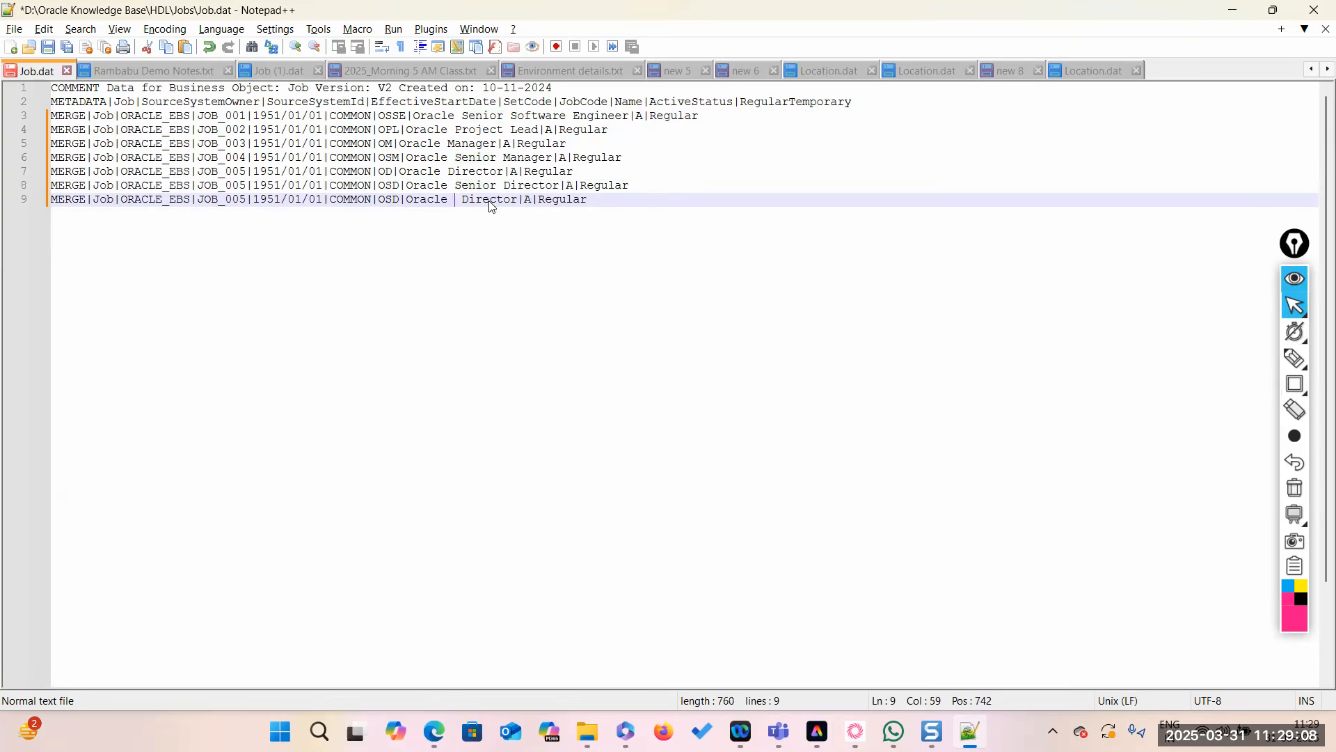
{"action": "type", "text": "Exe"}
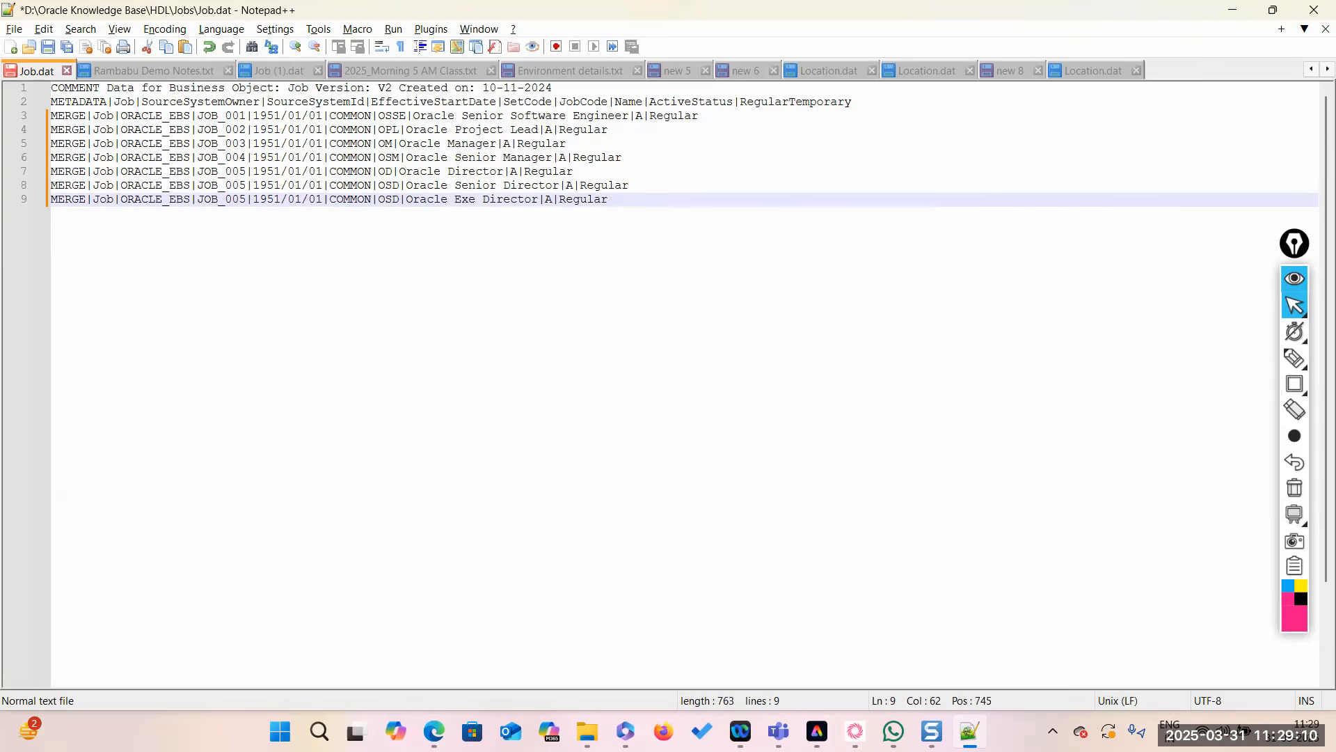
{"action": "type", "text": "ci"}
{"action": "type", "text": "ive"}
{"action": "key", "text": "End"}
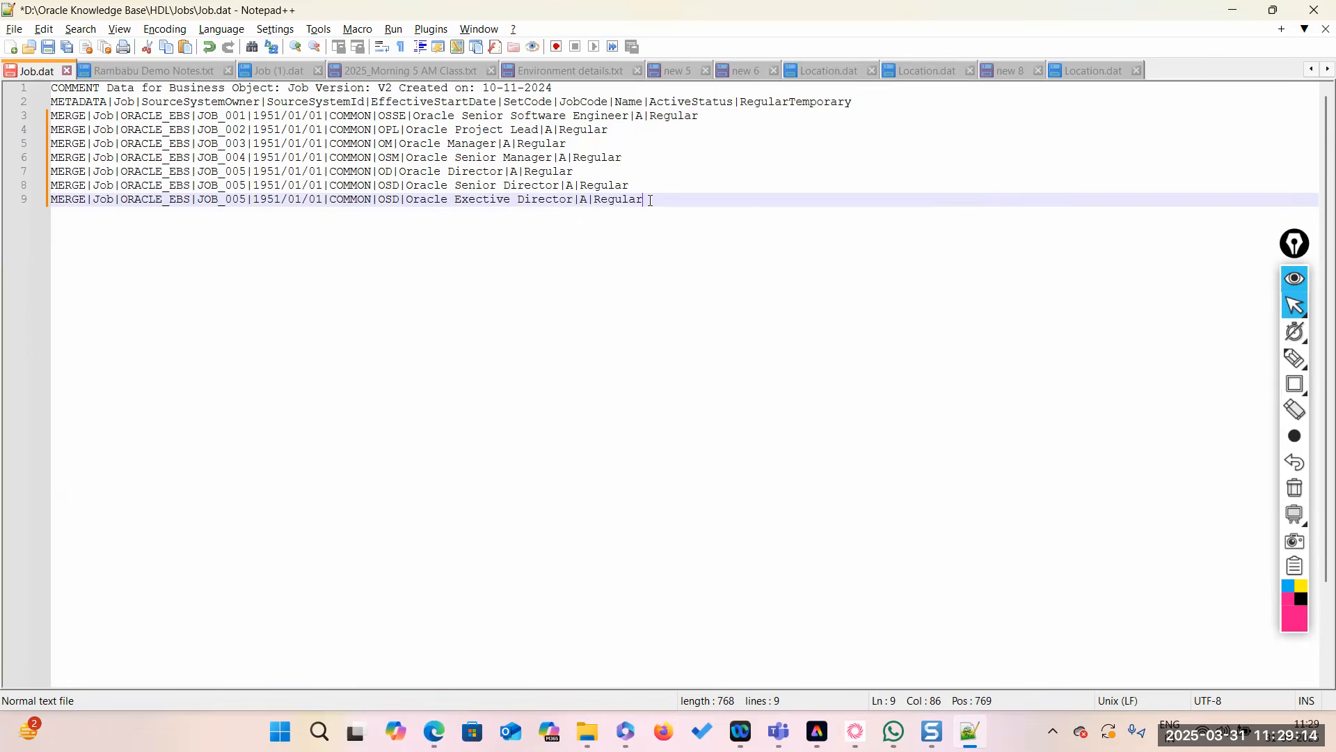
{"action": "key", "text": "shift+Home"}
{"action": "key", "text": "End"}
{"action": "left_click", "coordinate": [393, 200]}
{"action": "key", "text": "BackSpace"}
{"action": "type", "text": "E"}
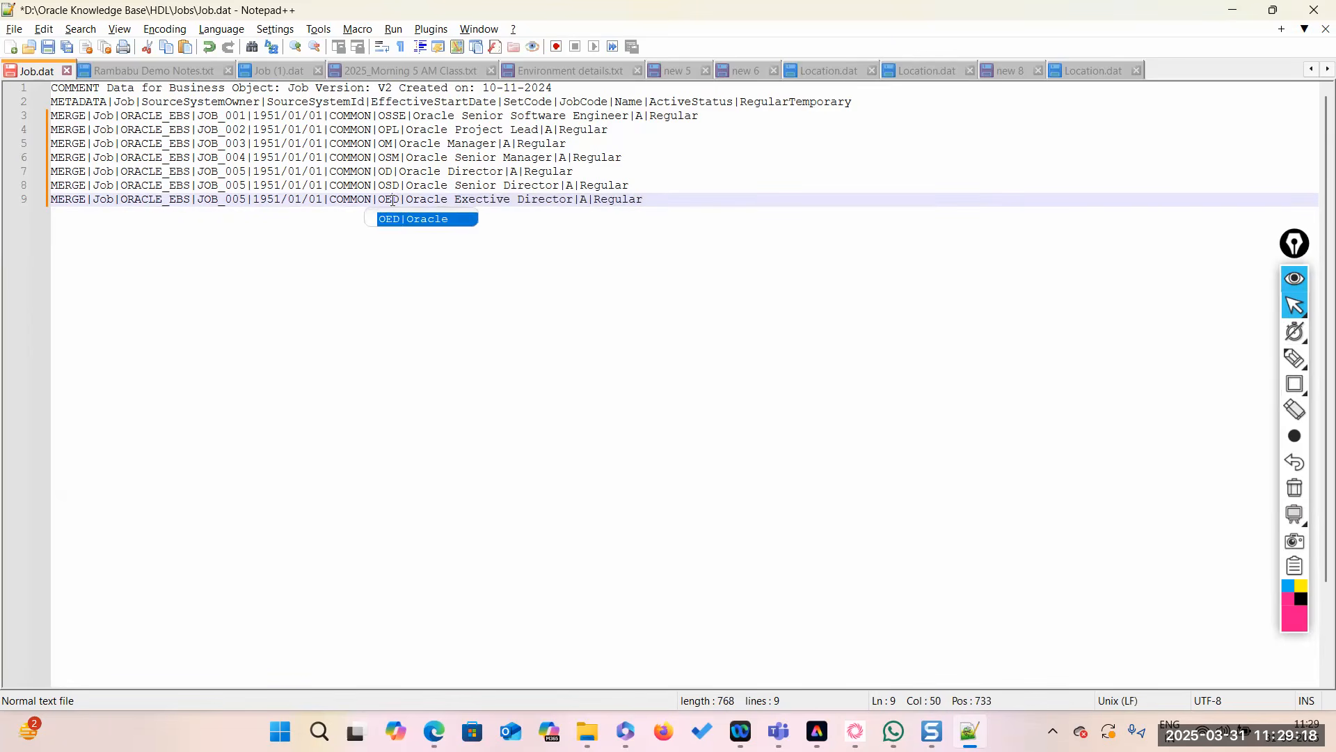
{"action": "key", "text": "End"}
Duplicate the OED record onto a new line below it.
{"action": "left_click_drag", "start_coordinate": [670, 195], "coordinate": [31, 202]}
{"action": "key", "text": "ctrl+c"}
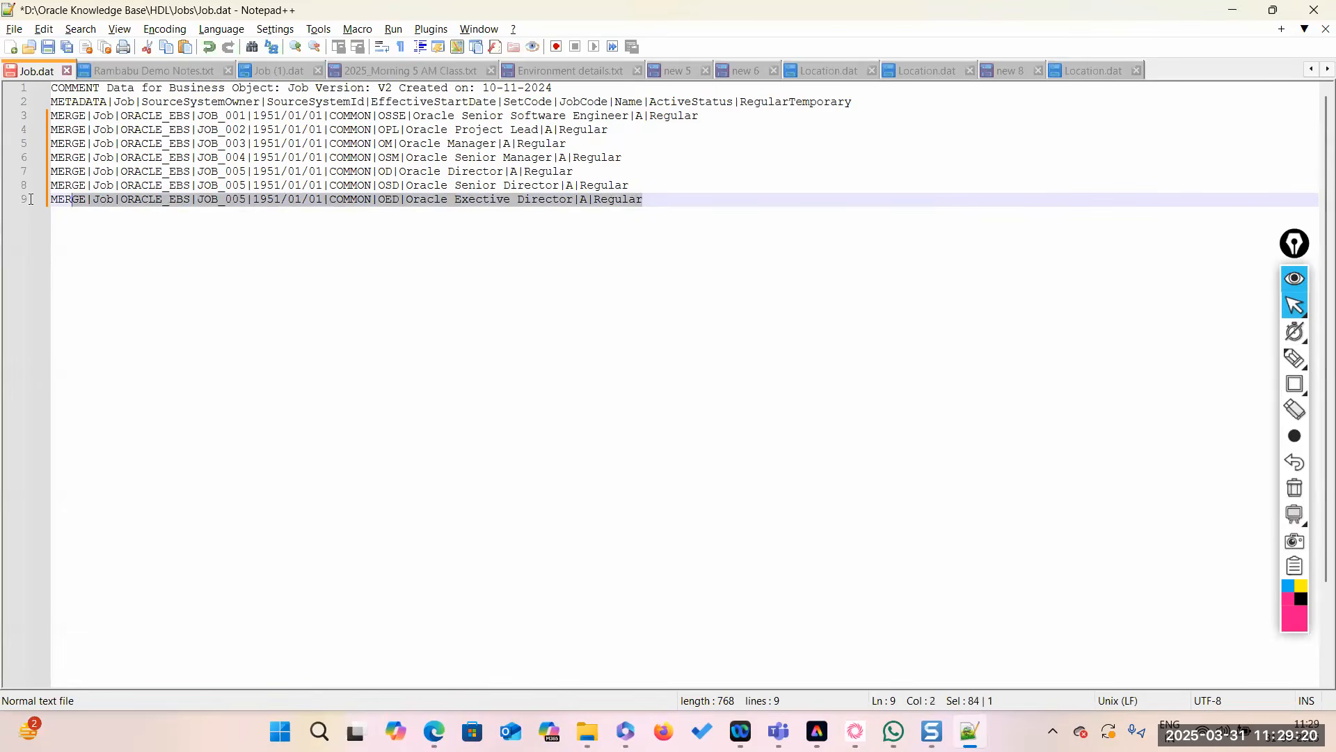
{"action": "left_click", "coordinate": [664, 204]}
{"action": "key", "text": "Return"}
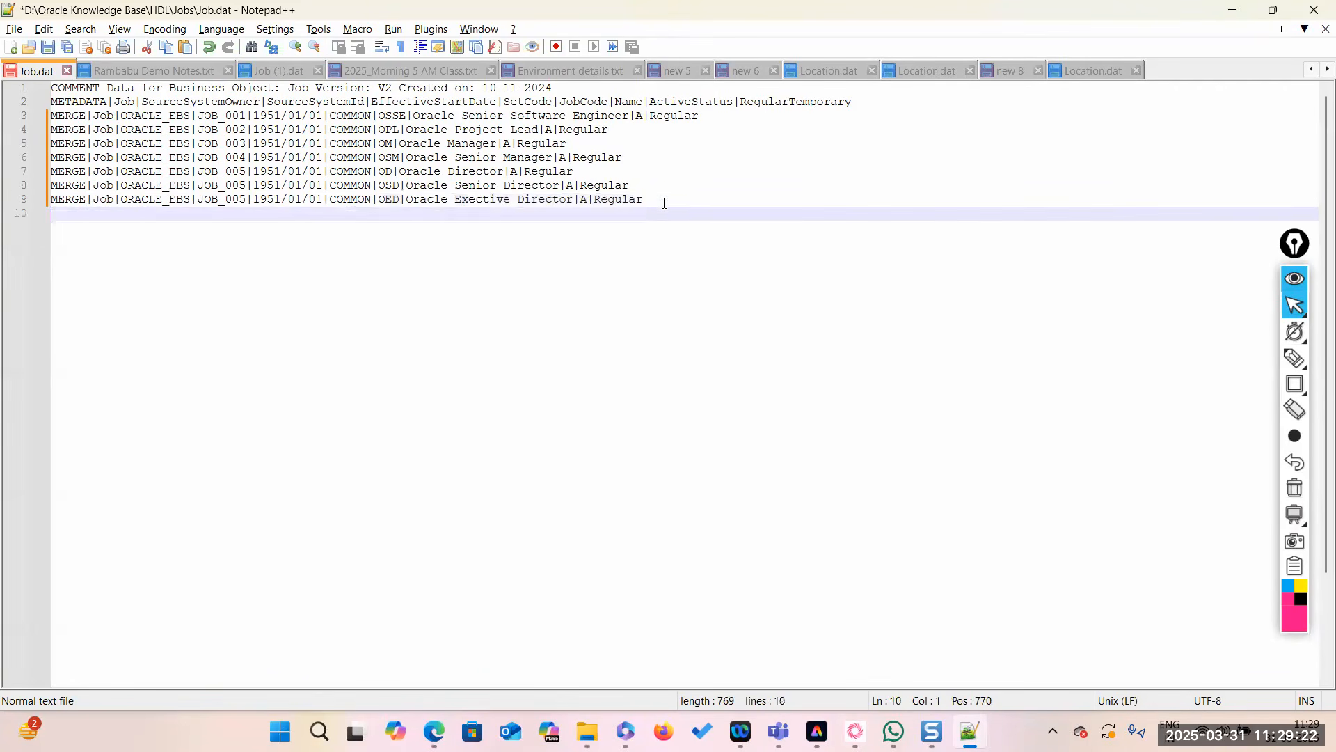
{"action": "key", "text": "ctrl+v"}
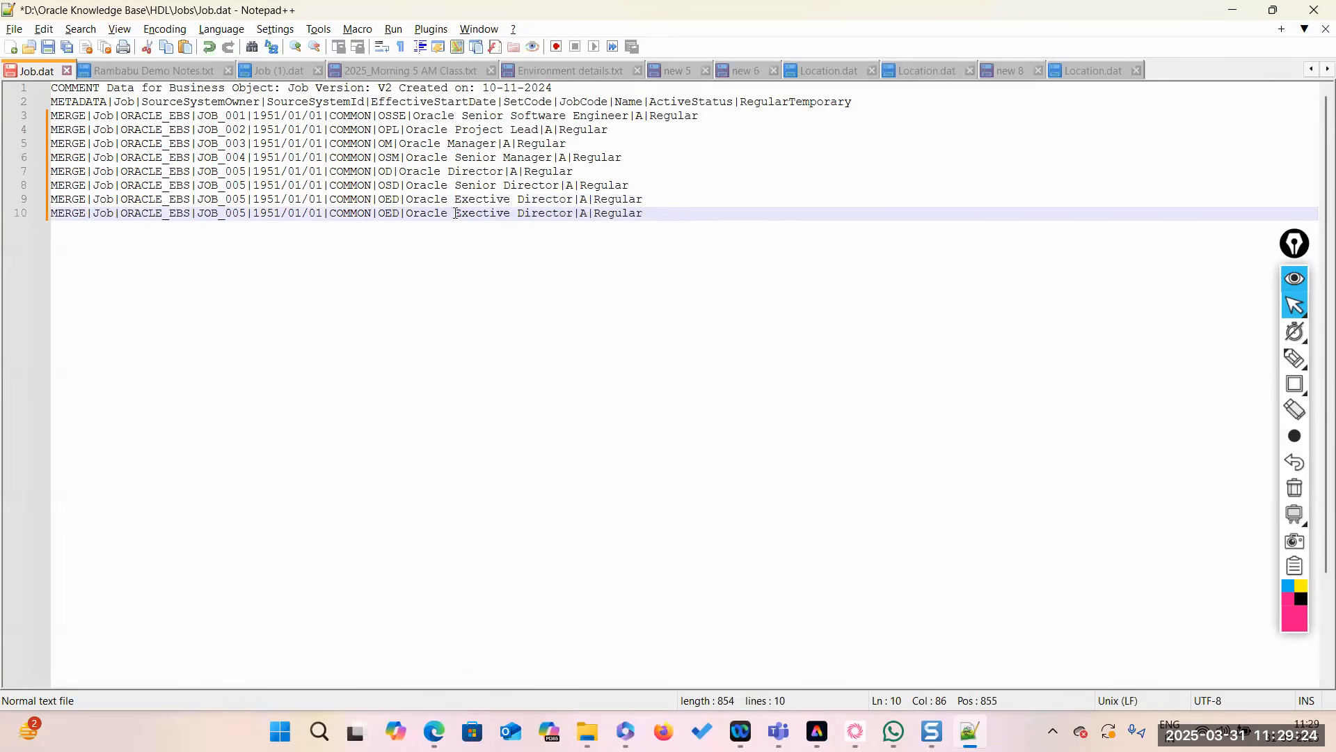
Change the last record's job name to Oracle Vice President and its job code to OVP.
{"action": "left_click_drag", "start_coordinate": [456, 216], "coordinate": [576, 213]}
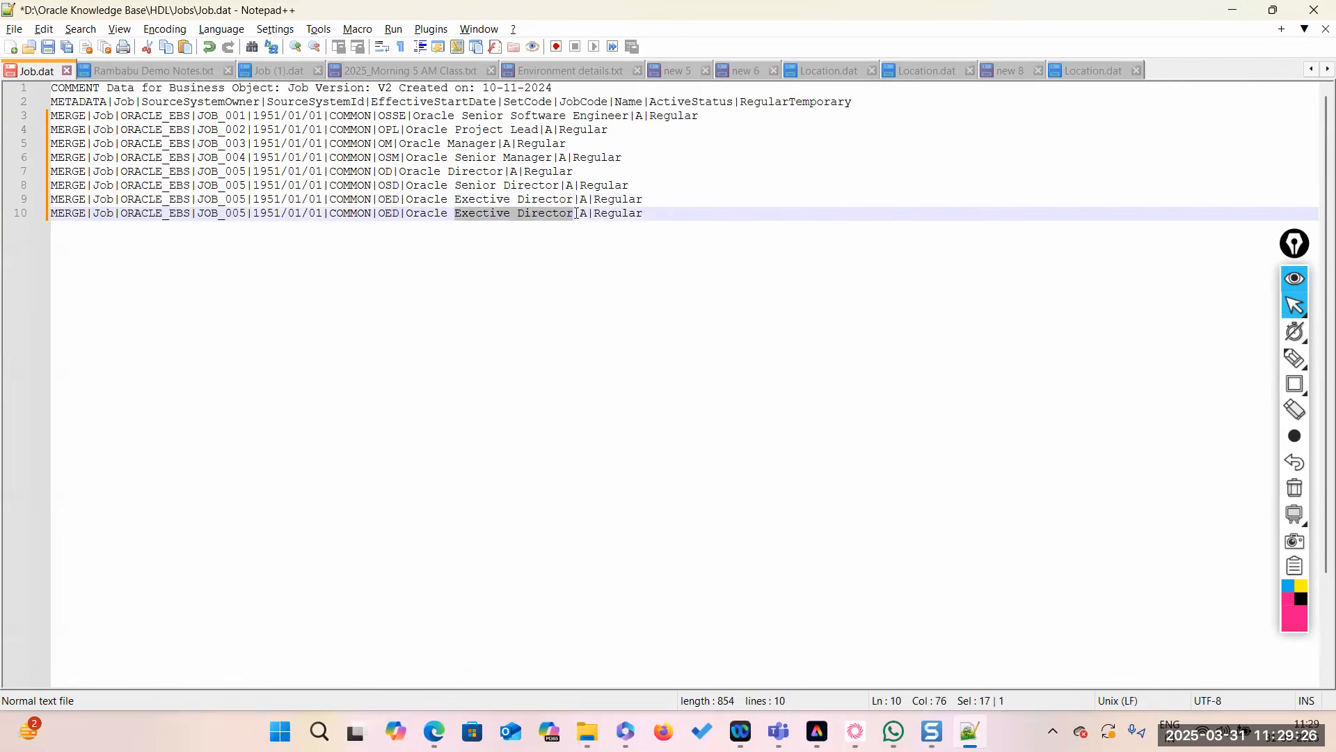
{"action": "type", "text": "Vice Pres"}
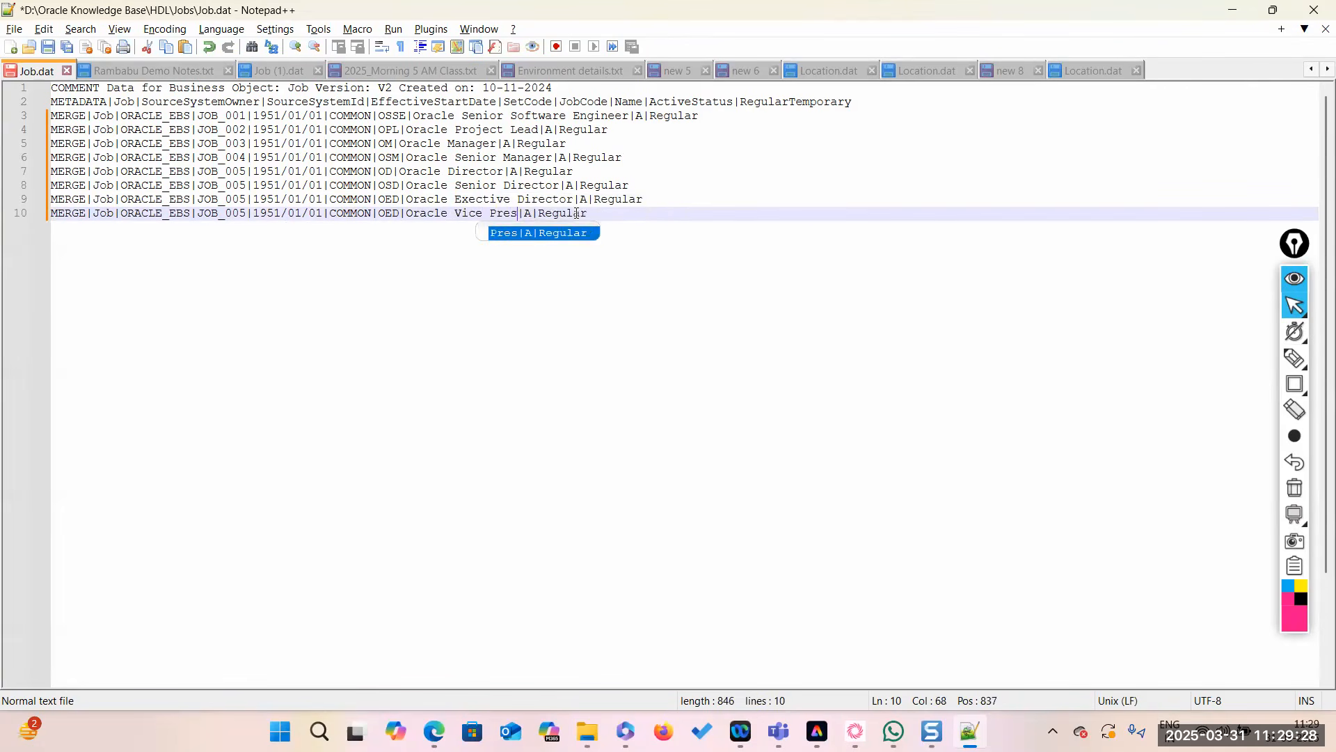
{"action": "type", "text": "ident"}
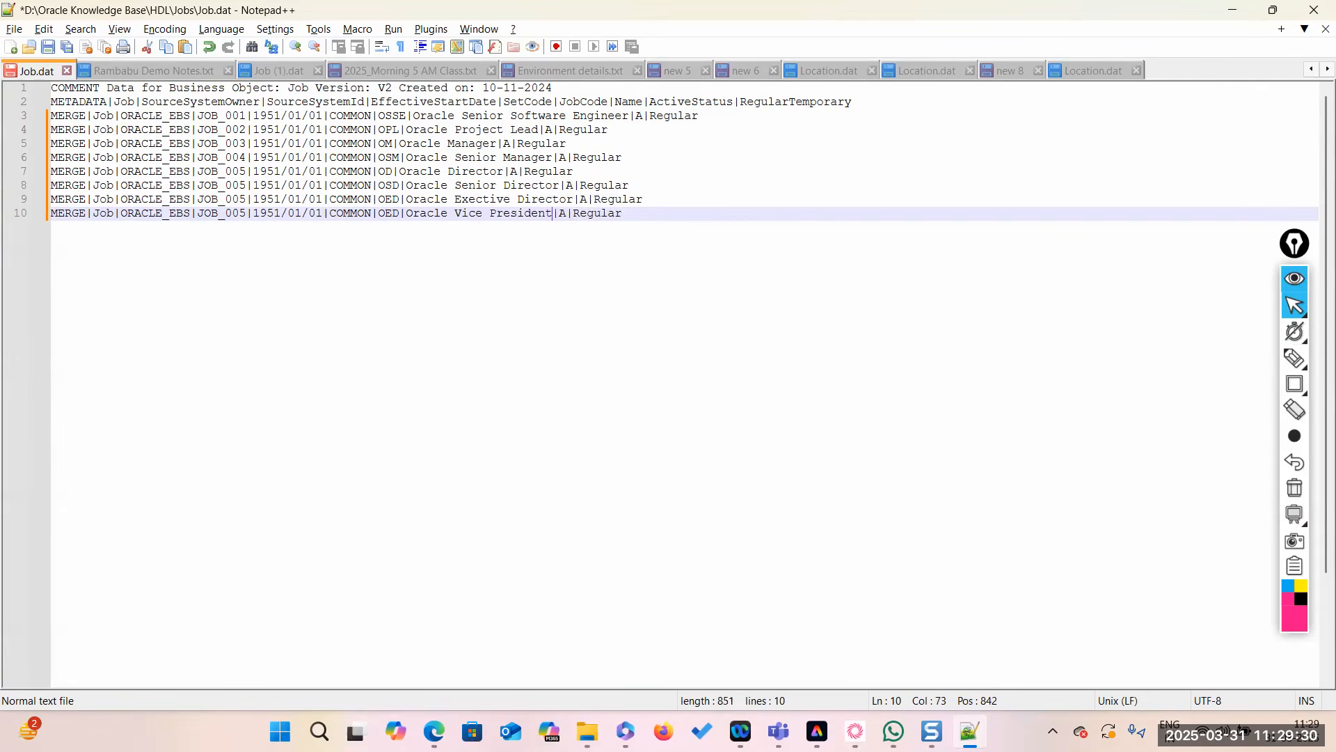
{"action": "left_click", "coordinate": [397, 214]}
{"action": "key", "text": "BackSpace"}
{"action": "key", "text": "BackSpace"}
{"action": "type", "text": "VP"}
Duplicate the Oracle Vice President record onto a new line below it.
{"action": "left_click_drag", "start_coordinate": [624, 214], "coordinate": [50, 216]}
{"action": "key", "text": "ctrl+c"}
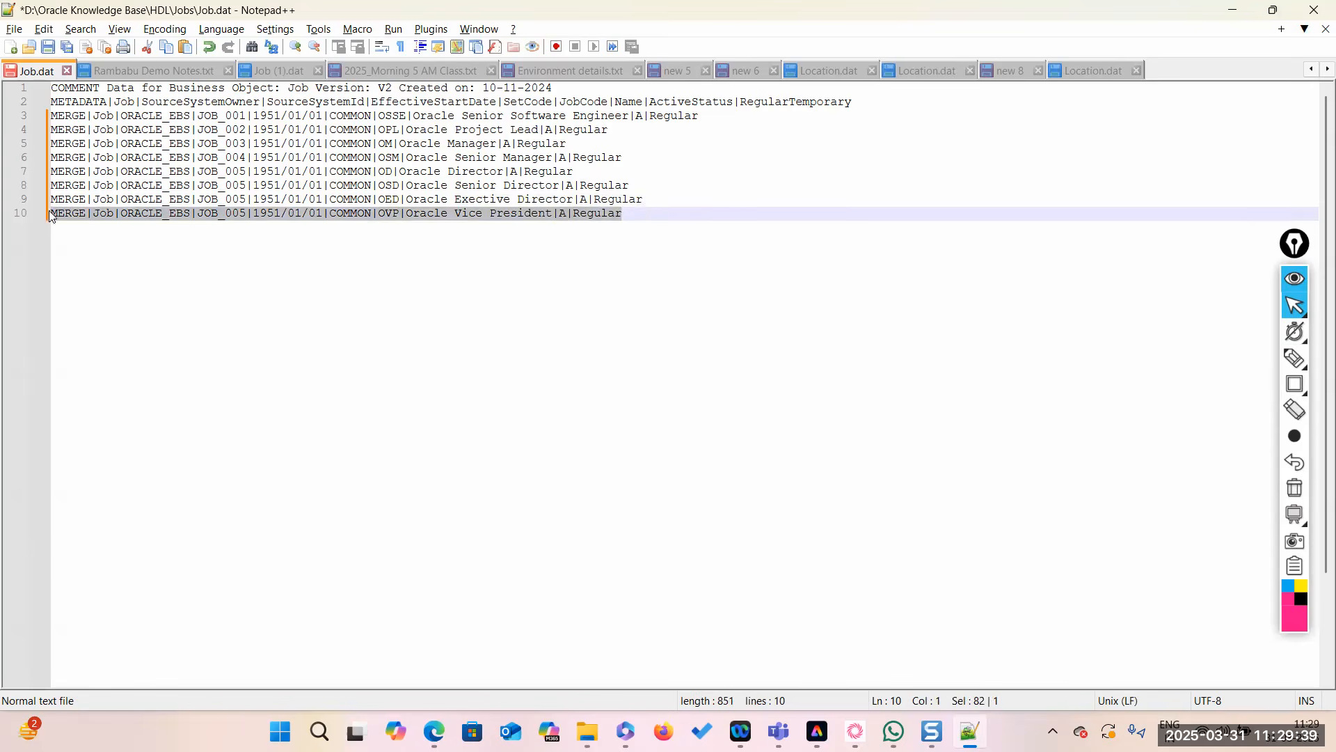
{"action": "left_click", "coordinate": [623, 213]}
{"action": "key", "text": "Return"}
{"action": "key", "text": "ctrl+v"}
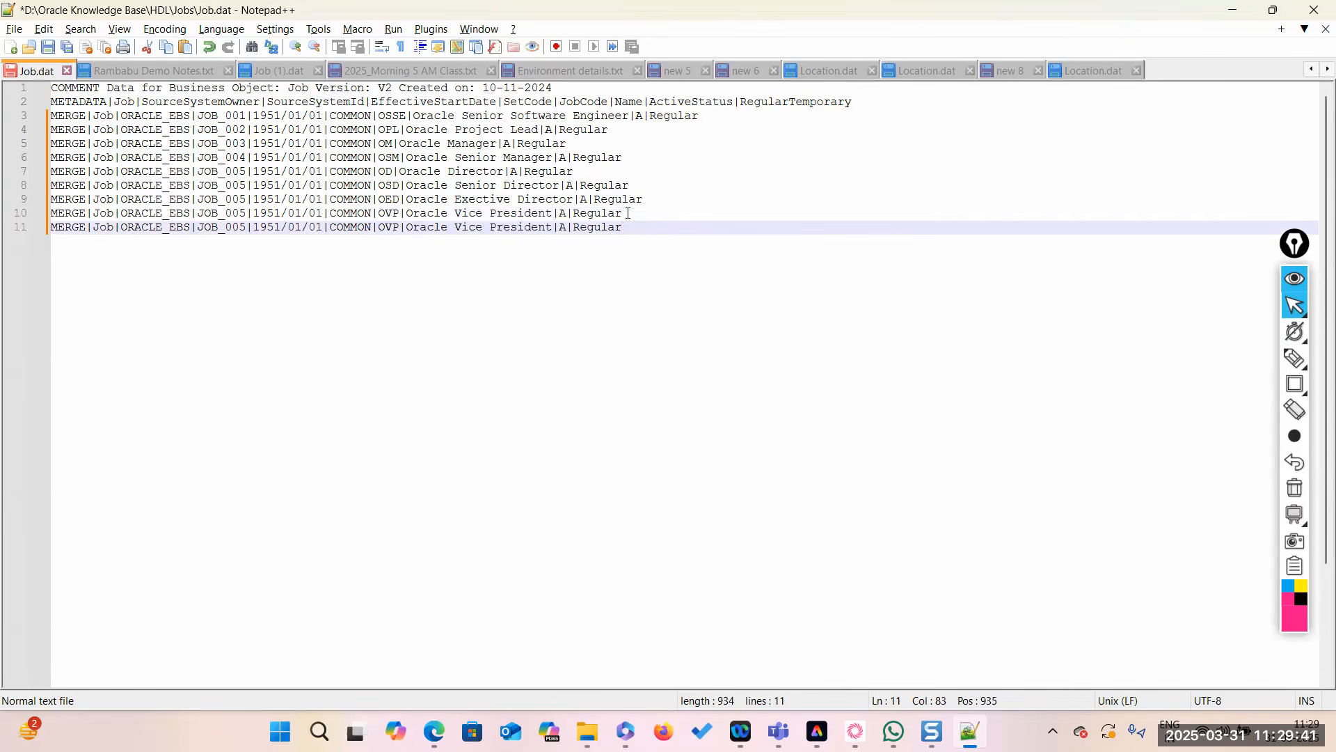
Change the last record's job code to OP and its job name to Oracle President.
{"action": "left_click", "coordinate": [392, 228]}
{"action": "key", "text": "BackSpace"}
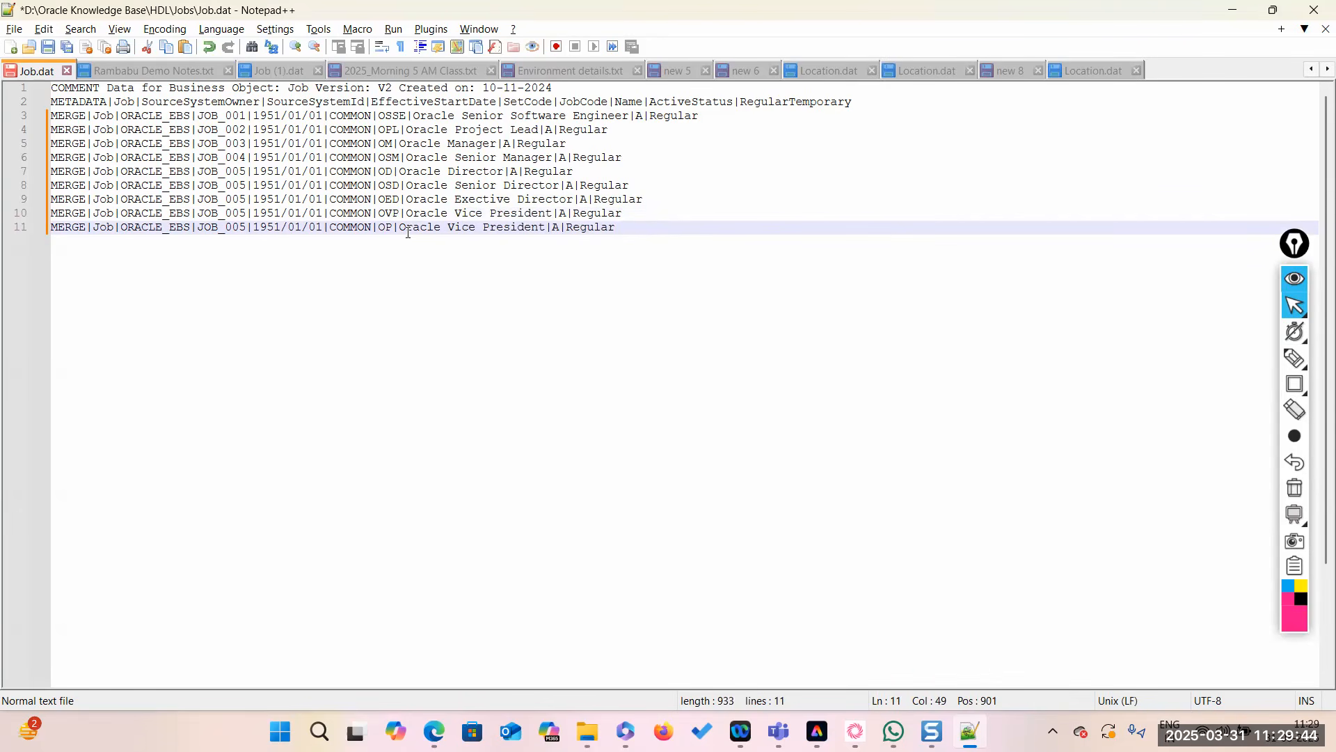
{"action": "double_click", "coordinate": [468, 229]}
{"action": "key", "text": "BackSpace"}
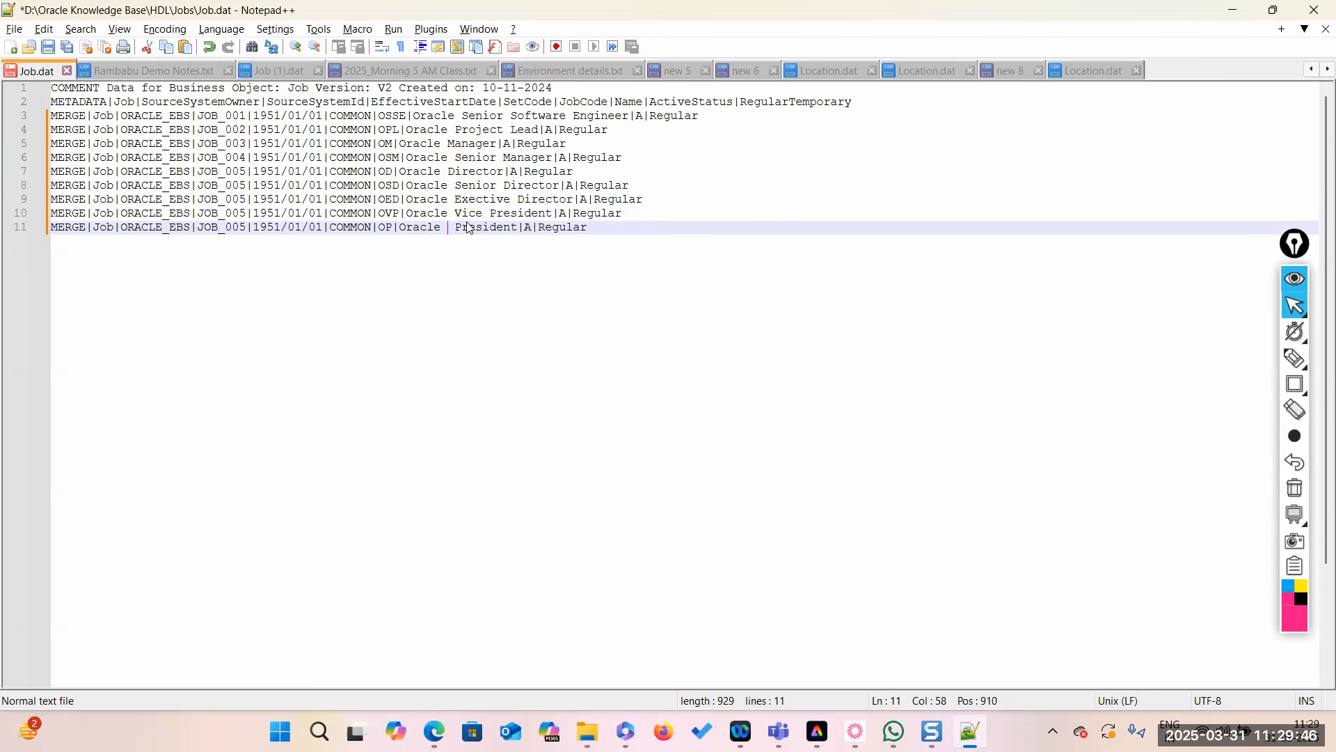
{"action": "key", "text": "BackSpace"}
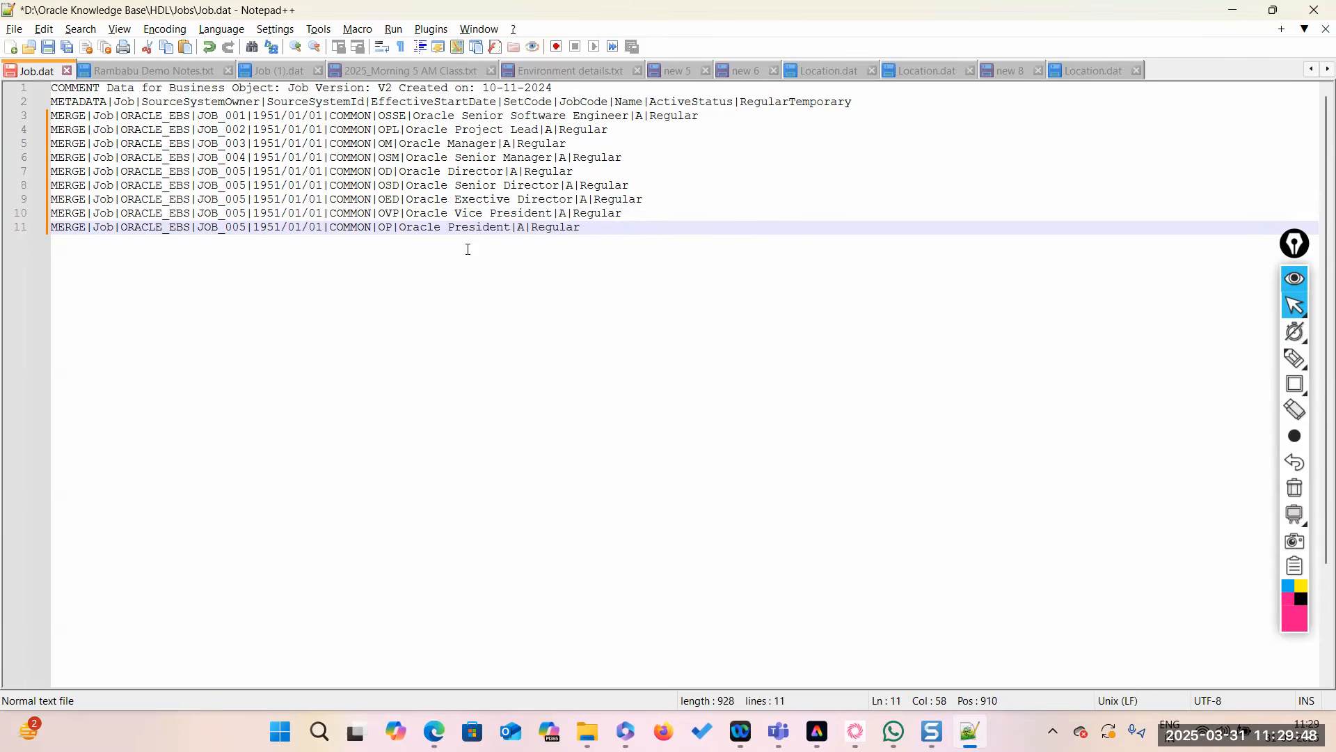
Save the Job.dat file and close it.
{"action": "key", "text": "End"}
{"action": "left_click", "coordinate": [48, 48]}
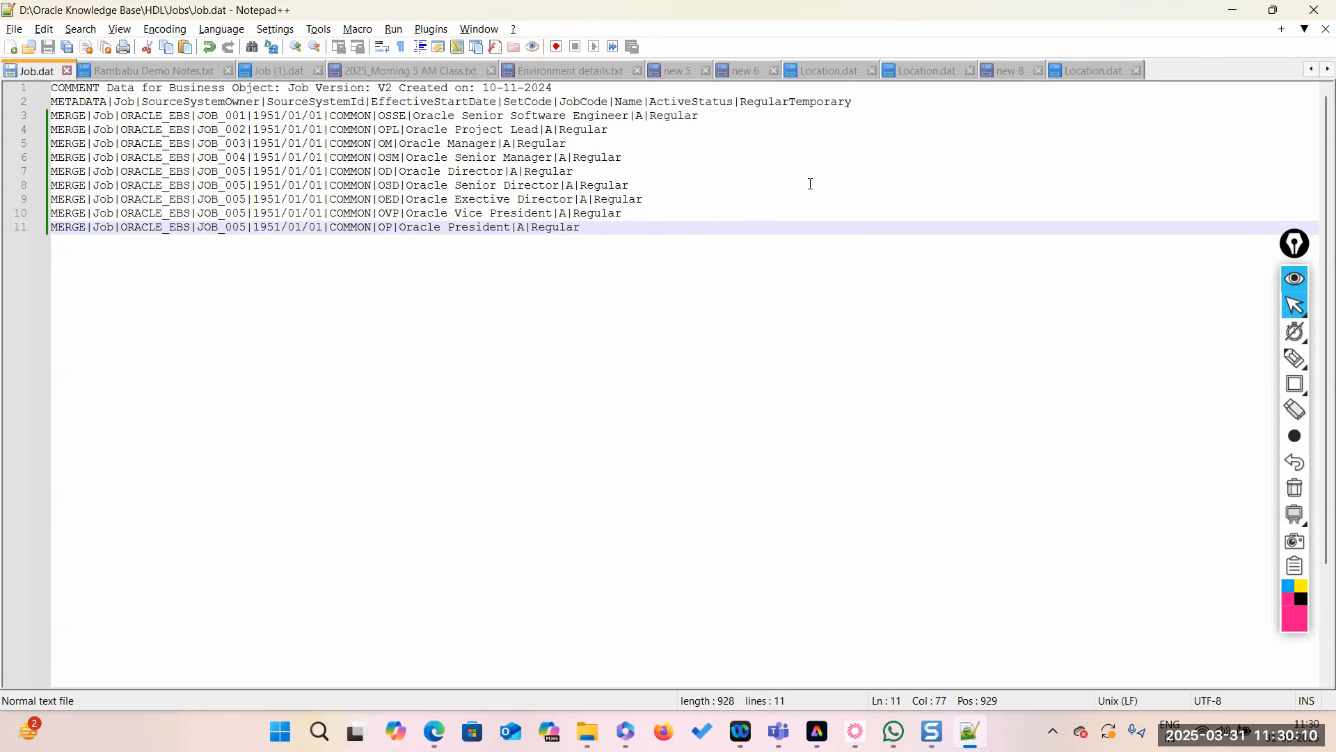
{"action": "left_click", "coordinate": [1324, 29]}
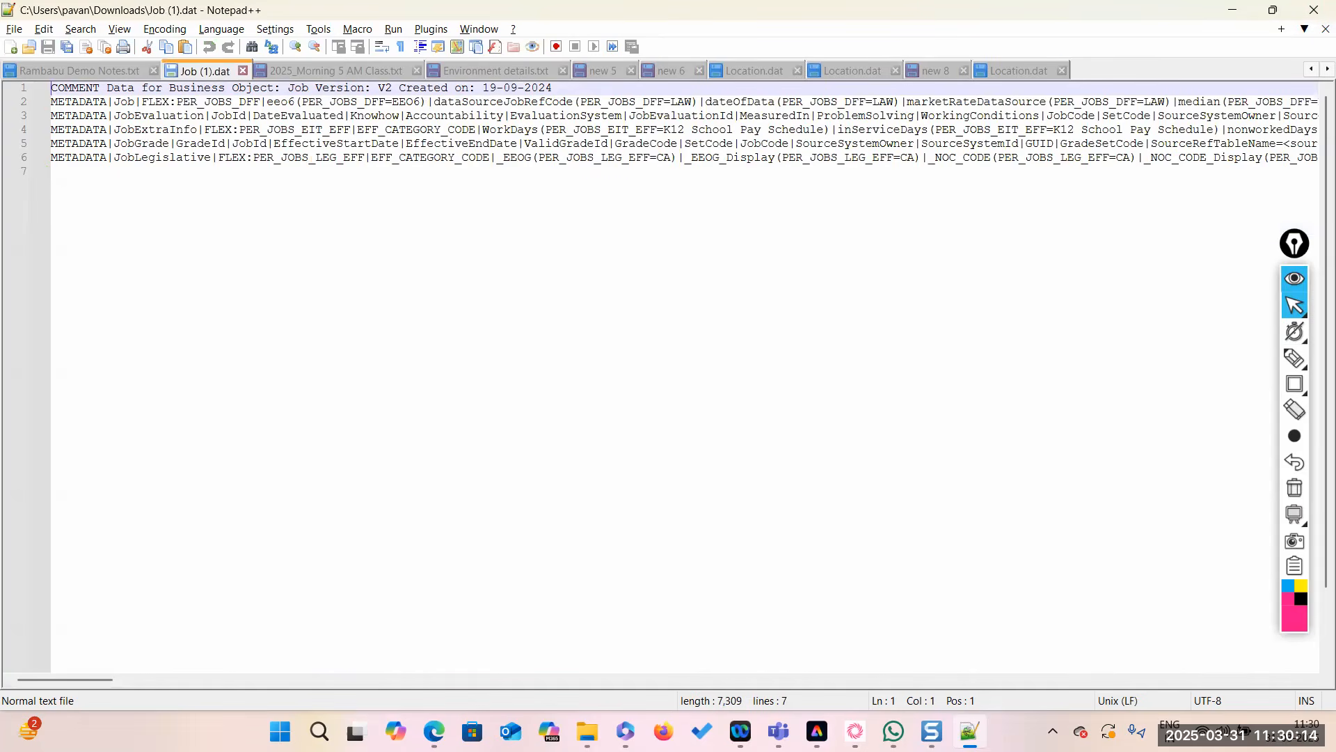
Switch to the Jobs folder in File Explorer and delete the old Job_Zepto_001 compressed file.
{"action": "left_click", "coordinate": [591, 702]}
{"action": "left_click", "coordinate": [503, 376]}
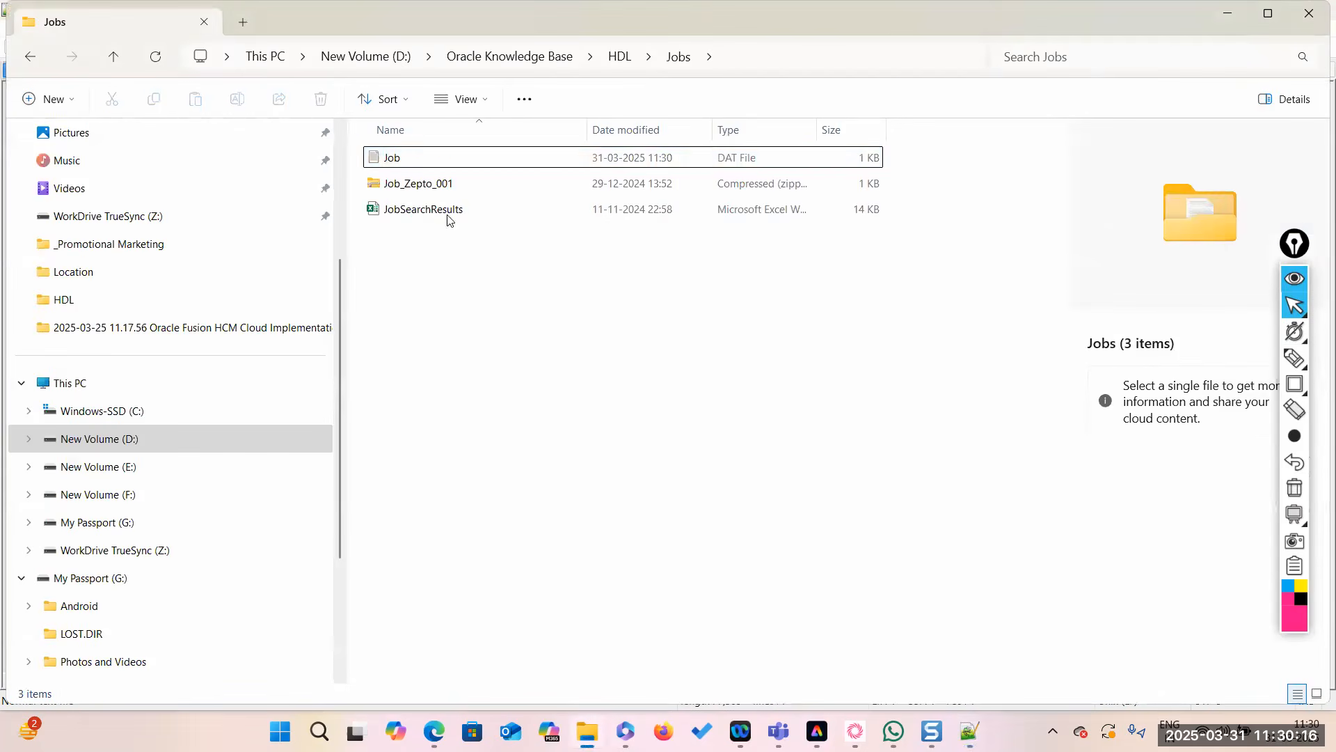
{"action": "left_click", "coordinate": [505, 166]}
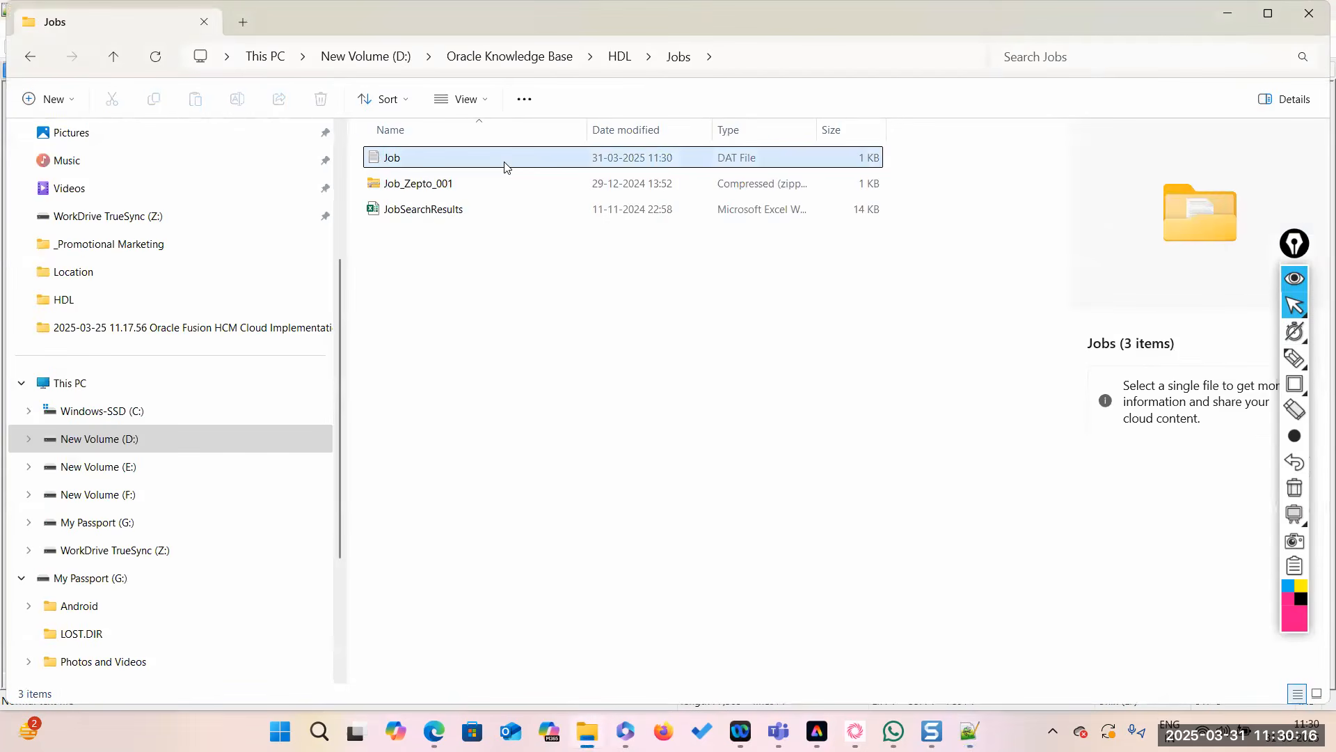
{"action": "left_click", "coordinate": [471, 188]}
{"action": "key", "text": "Delete"}
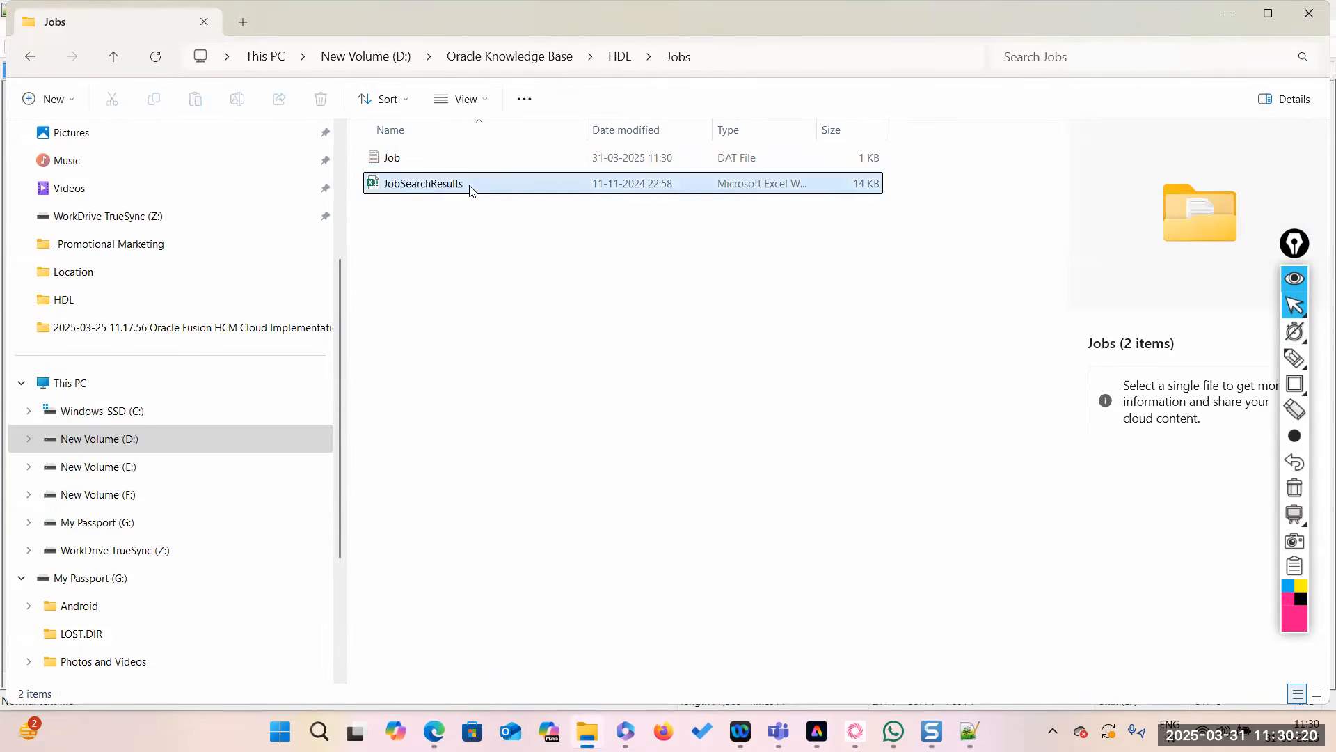
Compress the Job DAT file into a ZIP archive named Job.dat.zip in the Jobs folder, using the smallest-size compression level.
{"action": "left_click", "coordinate": [456, 284]}
{"action": "left_click", "coordinate": [470, 164]}
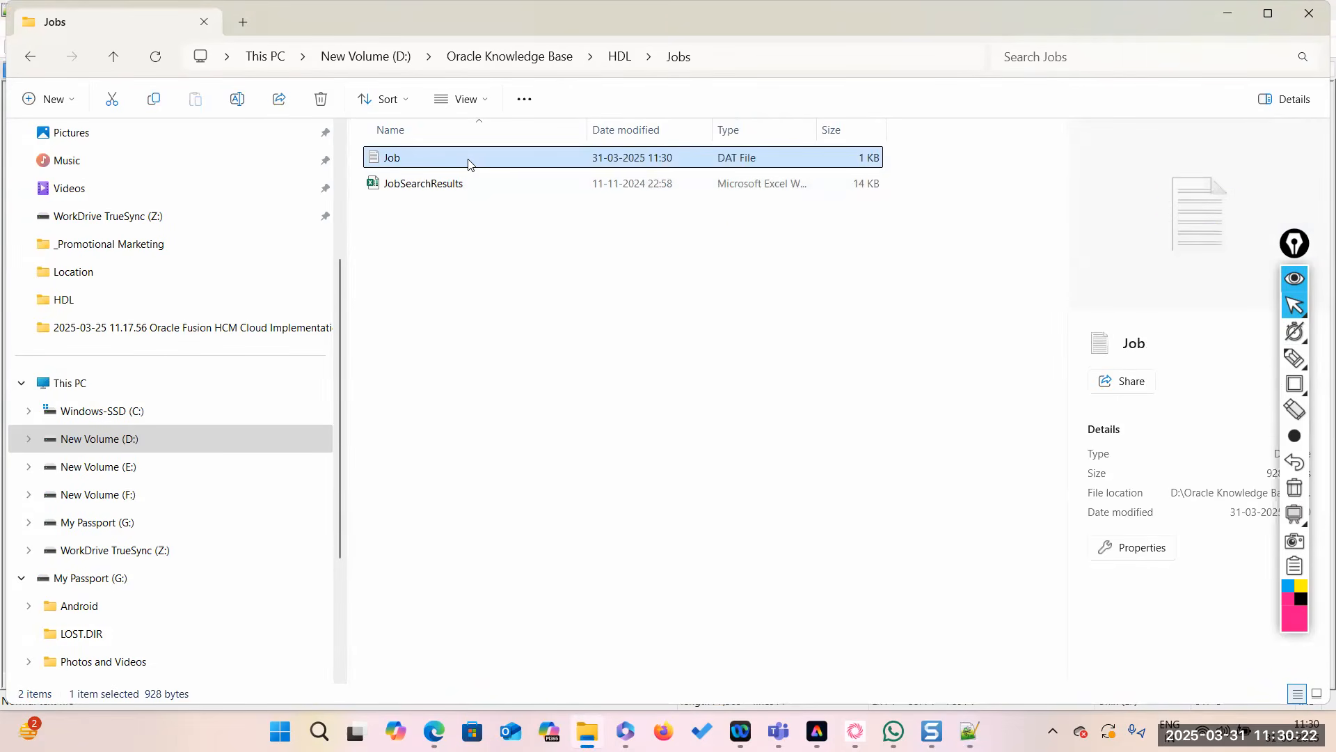
{"action": "right_click", "coordinate": [470, 165]}
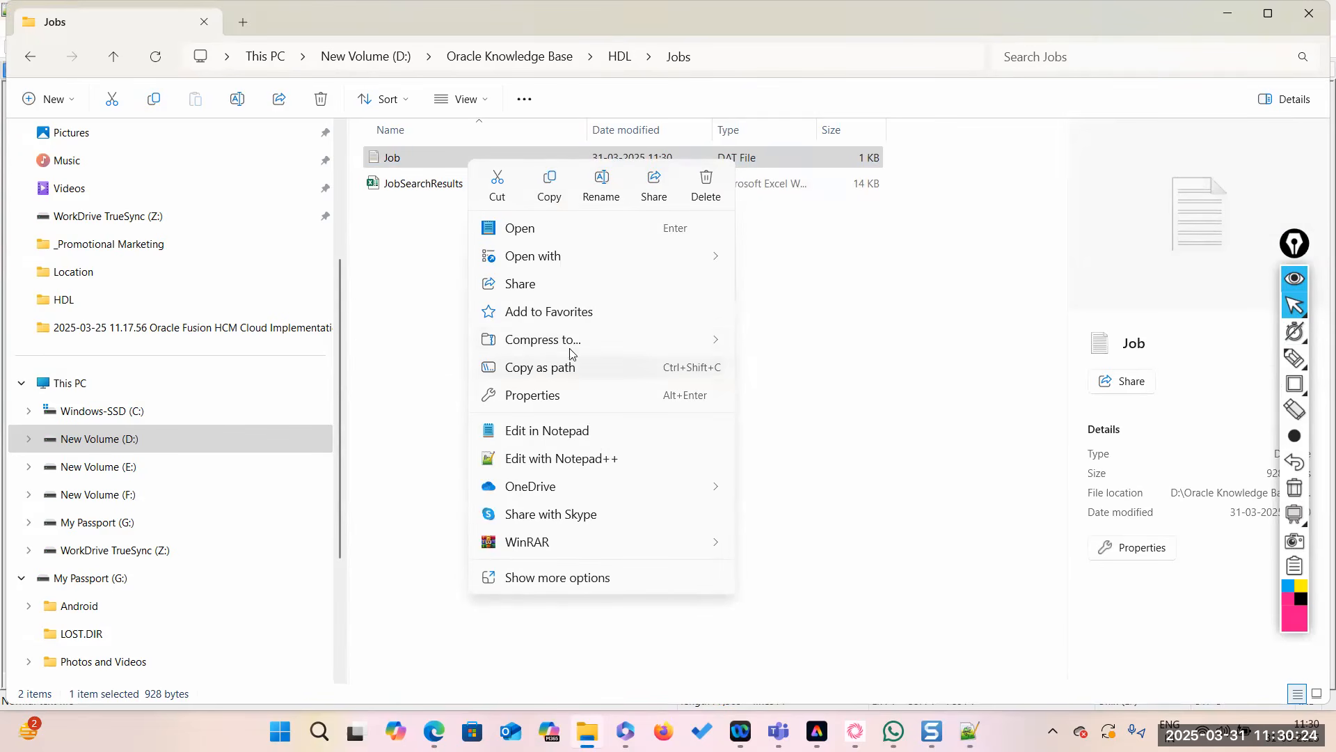
{"action": "mouse_move", "coordinate": [571, 340]}
{"action": "left_click", "coordinate": [790, 426]}
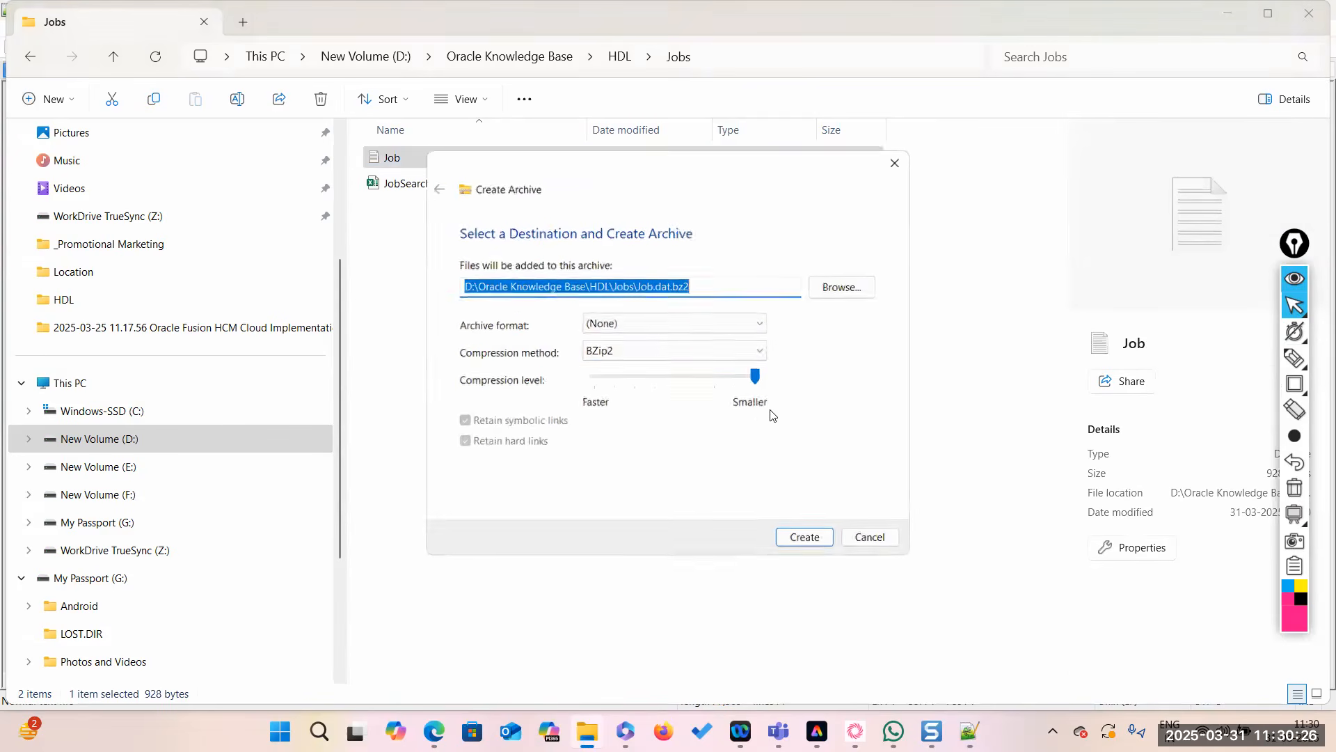
{"action": "left_click", "coordinate": [696, 325]}
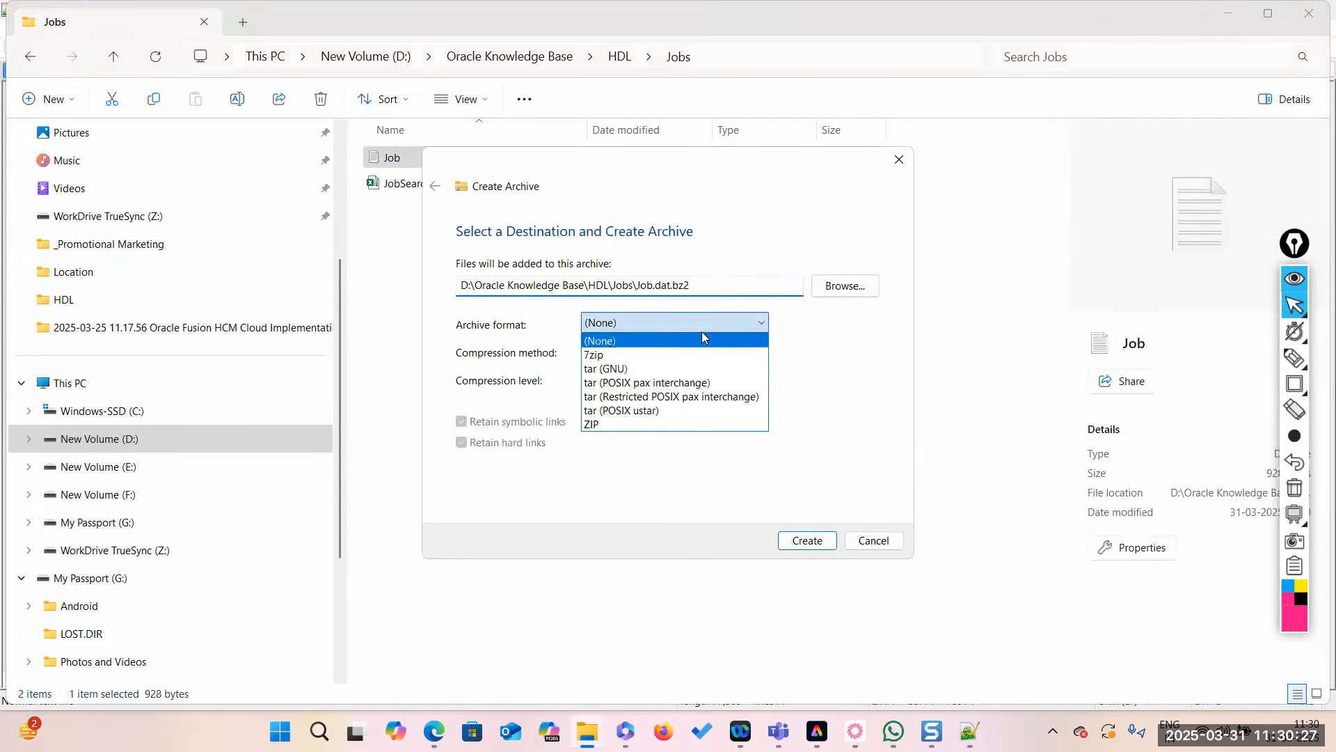
{"action": "left_click", "coordinate": [631, 424]}
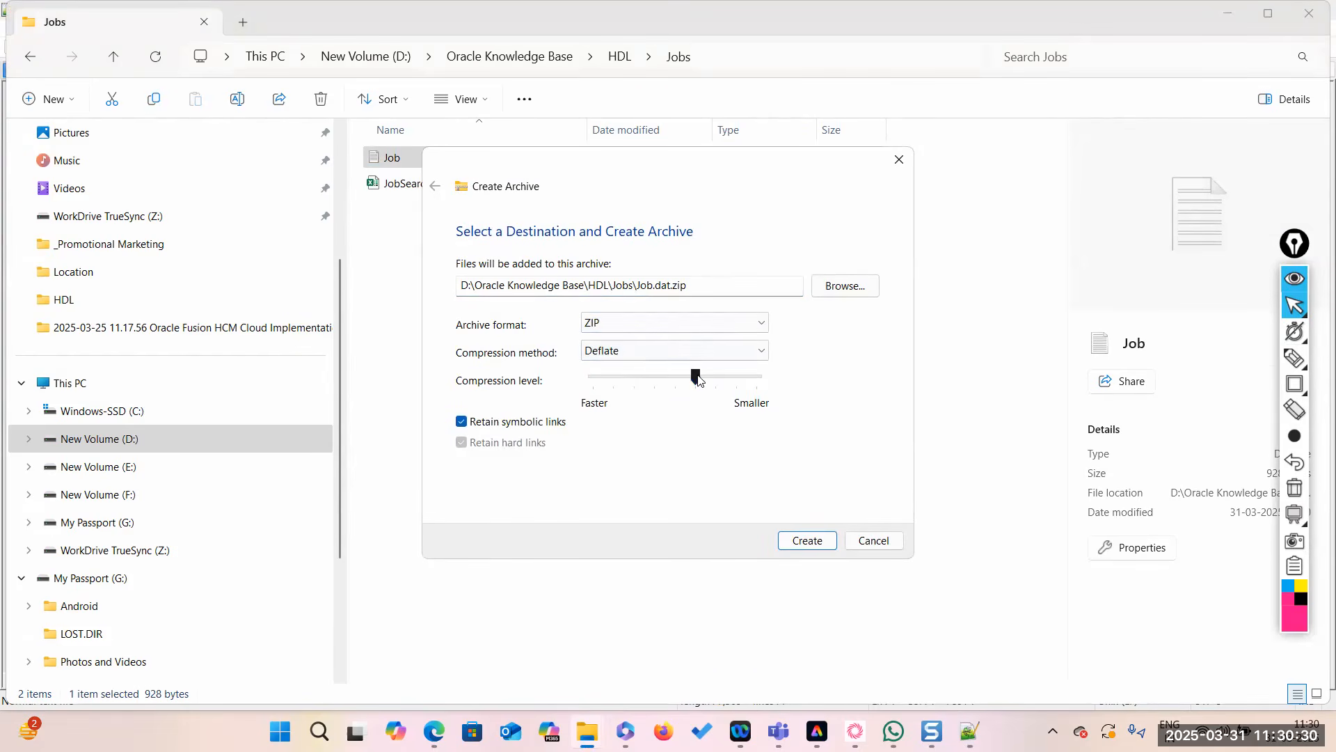
{"action": "left_click_drag", "start_coordinate": [696, 377], "coordinate": [811, 386]}
{"action": "left_click", "coordinate": [806, 541]}
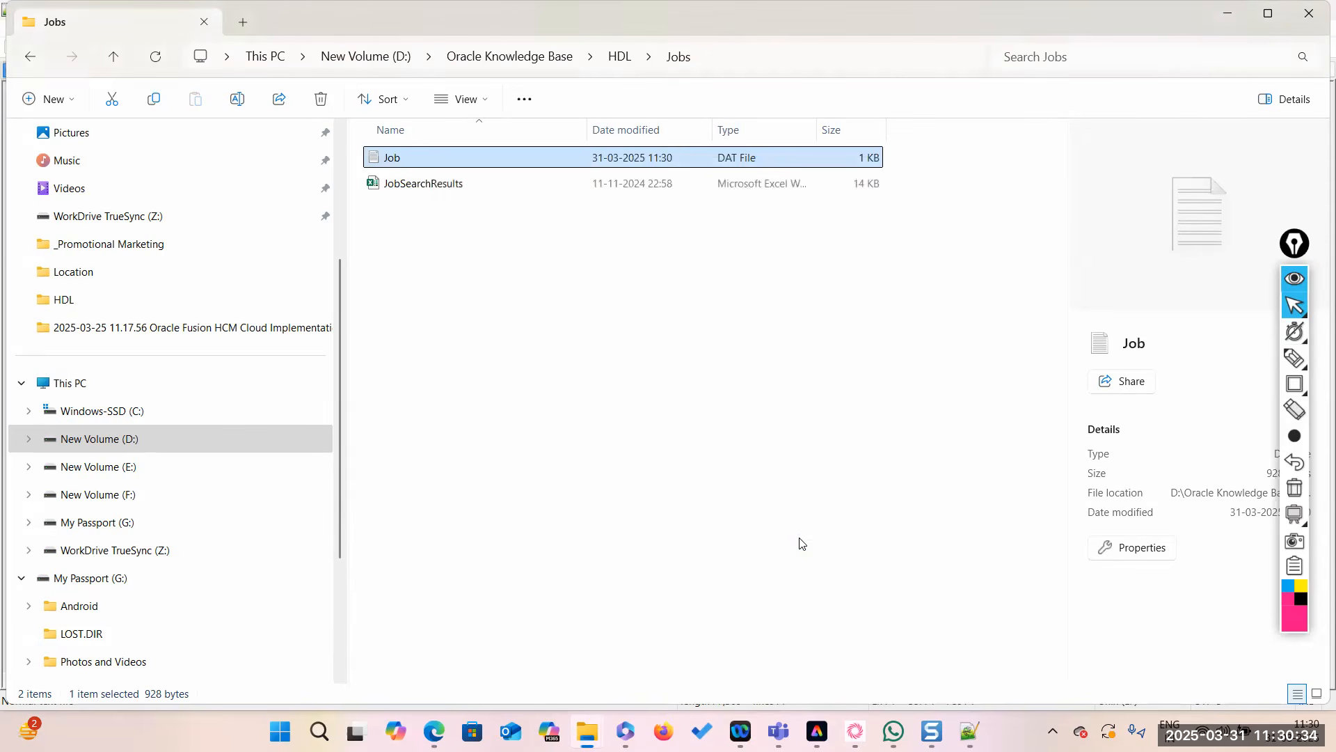
{"action": "left_click", "coordinate": [556, 302]}
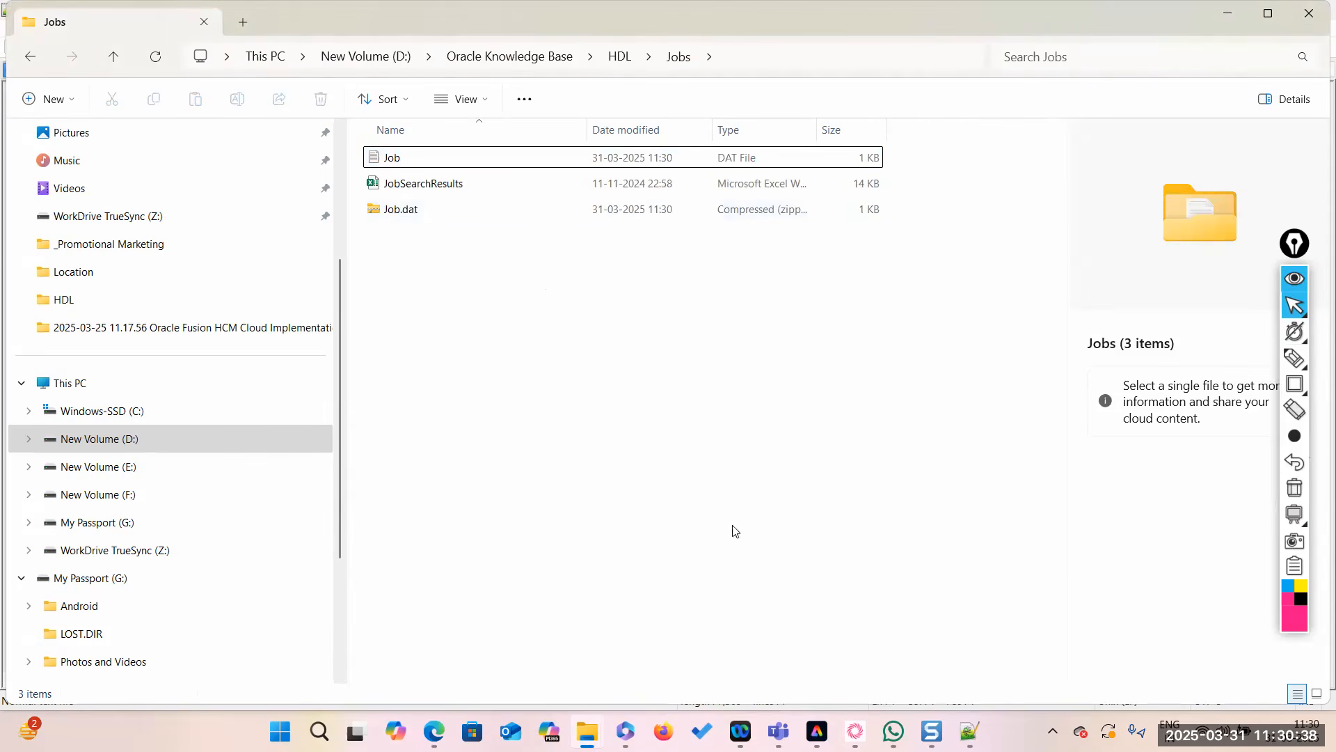
Switch to the Oracle Fusion browser window and leave the Manage Jobs page to return to Setup and Maintenance.
{"action": "mouse_move", "coordinate": [434, 731]}
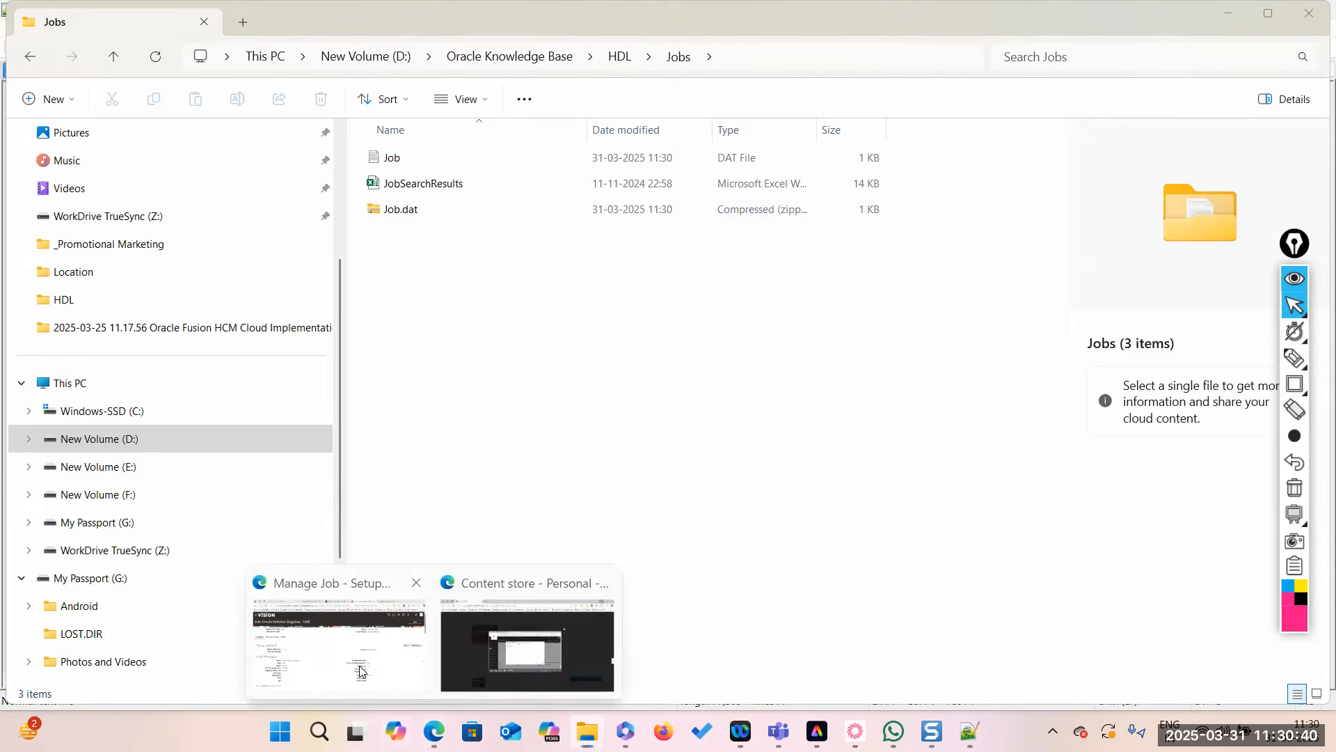
{"action": "left_click", "coordinate": [341, 640]}
{"action": "left_click", "coordinate": [1250, 181]}
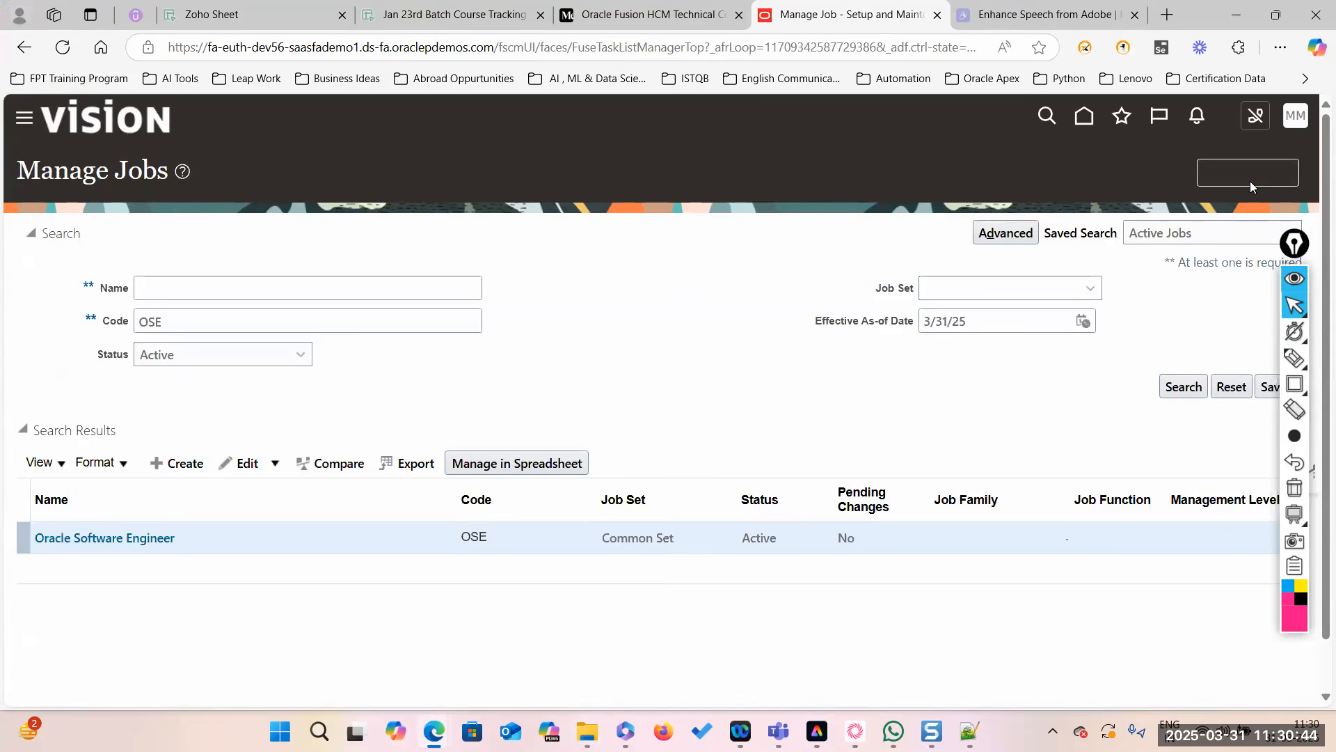
{"action": "left_click", "coordinate": [1271, 170]}
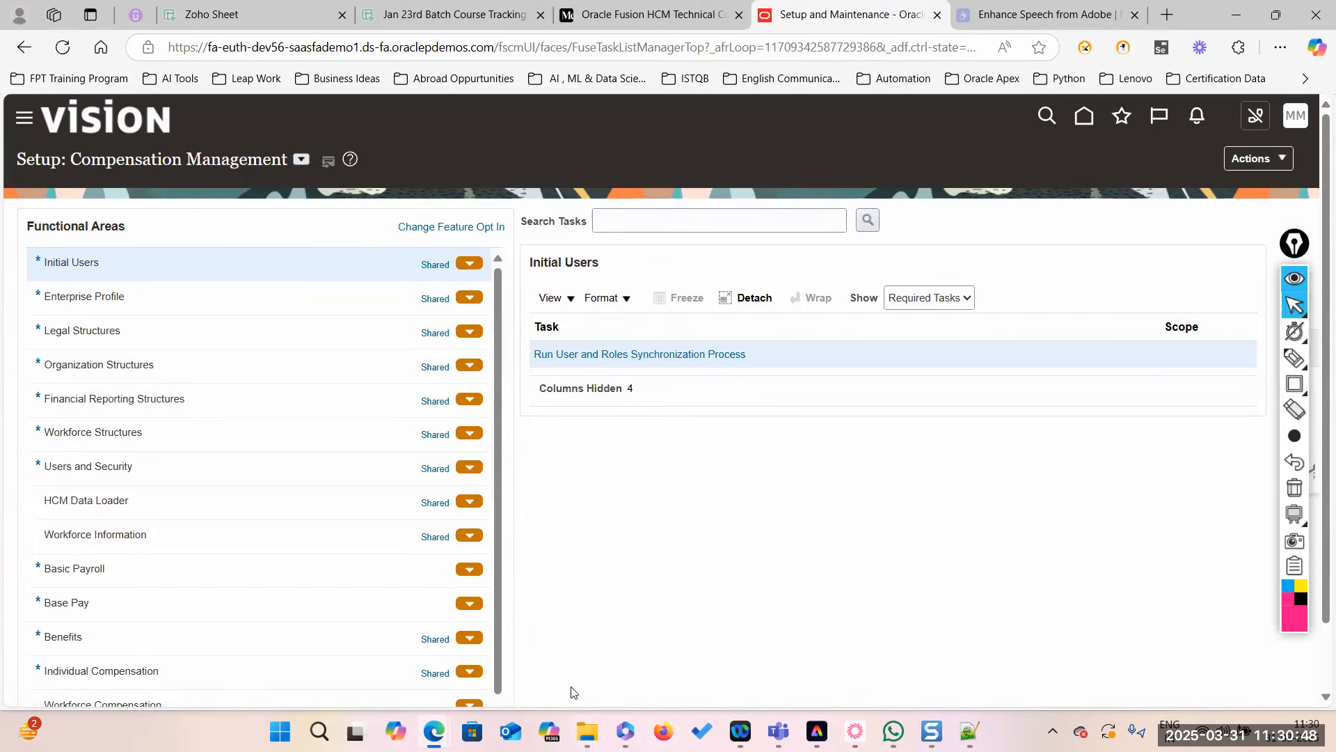
Switch back to the Jobs folder in File Explorer and delete the compressed Job.dat archive.
{"action": "mouse_move", "coordinate": [587, 731]}
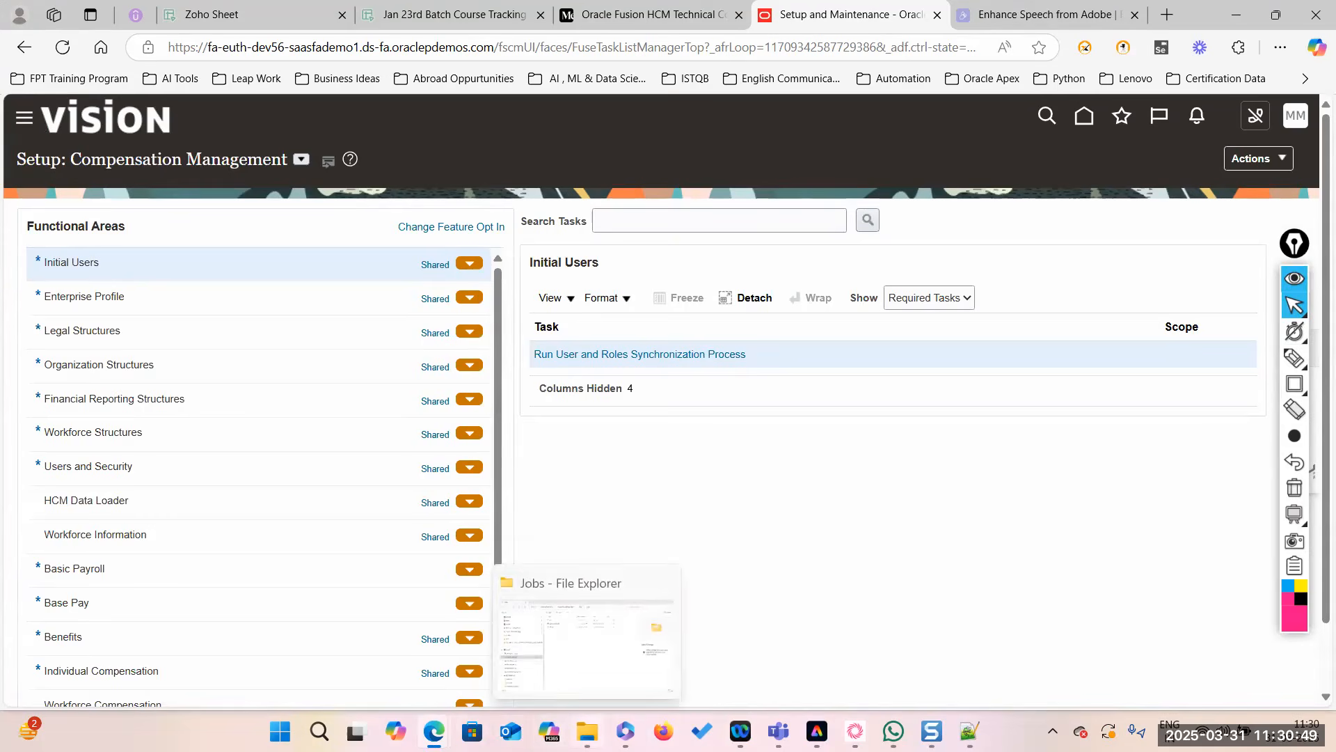
{"action": "left_click", "coordinate": [569, 671]}
{"action": "left_click", "coordinate": [420, 214]}
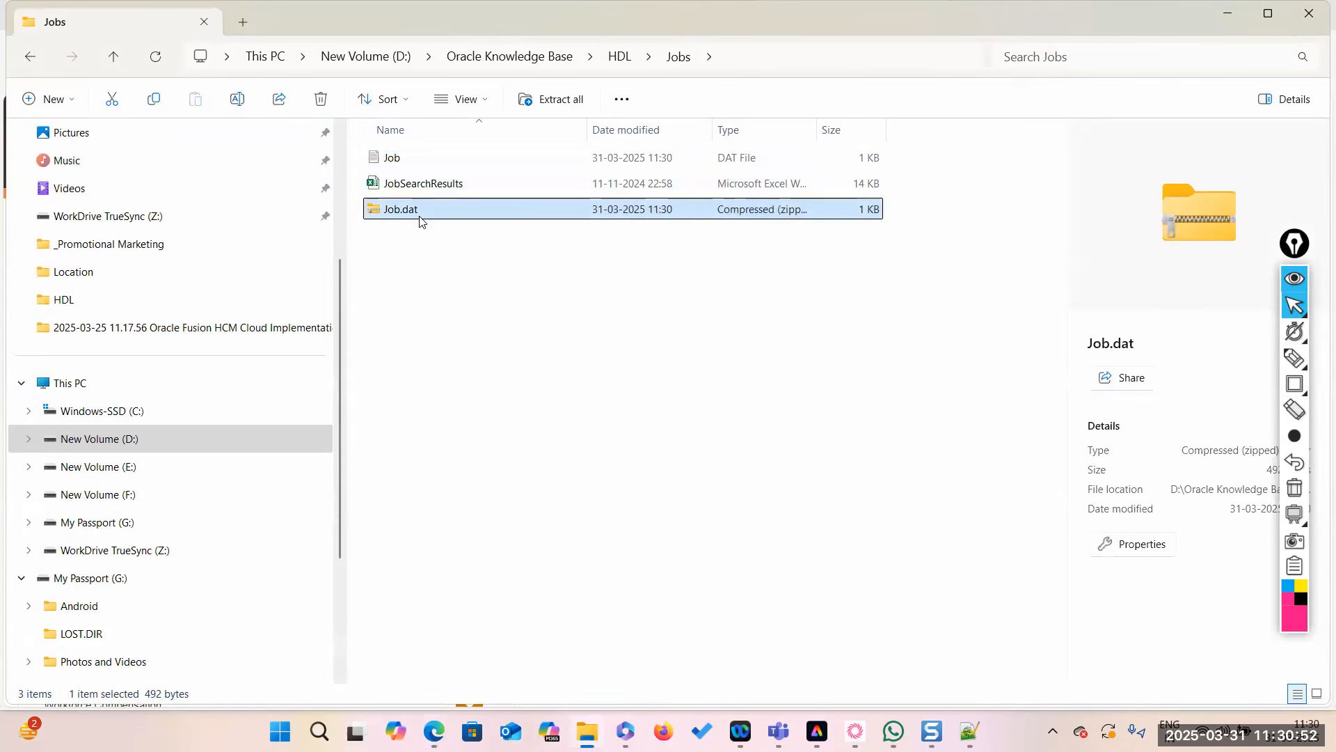
{"action": "key", "text": "Delete"}
Open the Job DAT file in Notepad++ and change the Oracle Senior Director record's source system ID to JOB_006.
{"action": "left_click", "coordinate": [472, 166]}
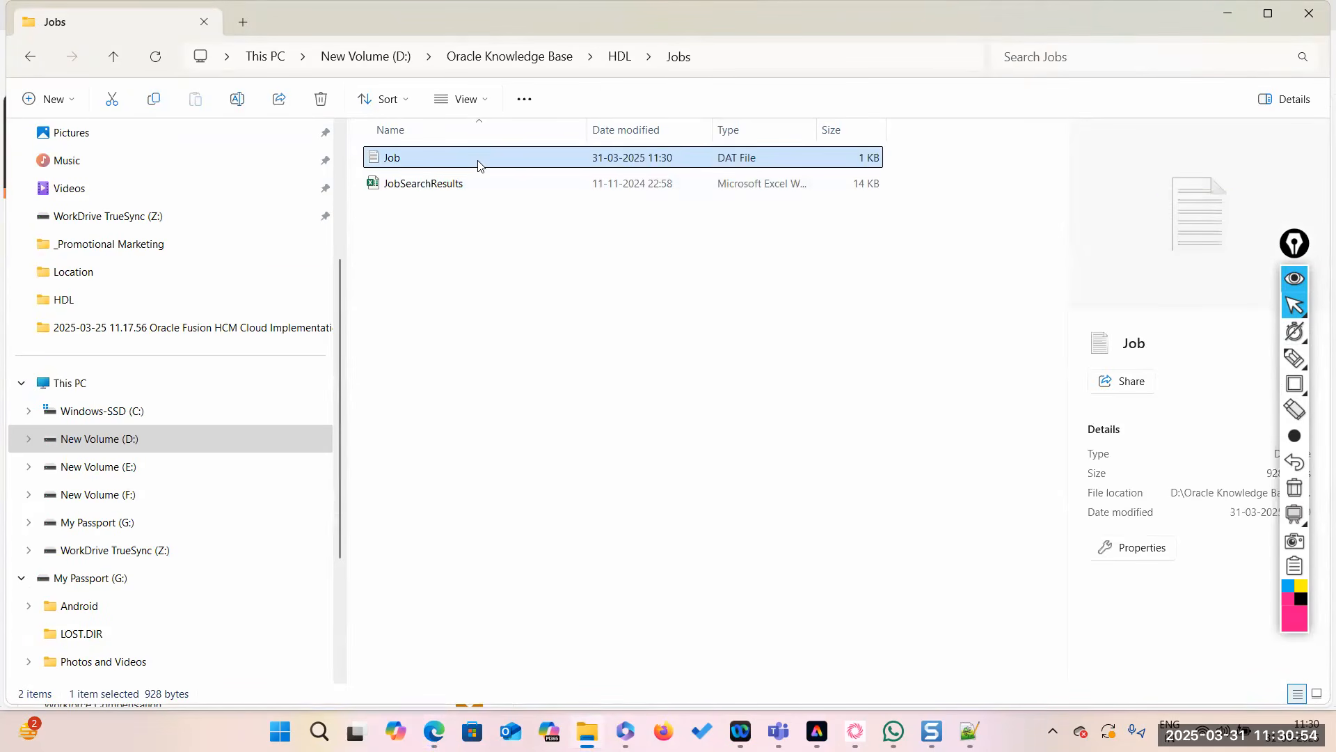
{"action": "right_click", "coordinate": [476, 164]}
{"action": "left_click", "coordinate": [566, 459]}
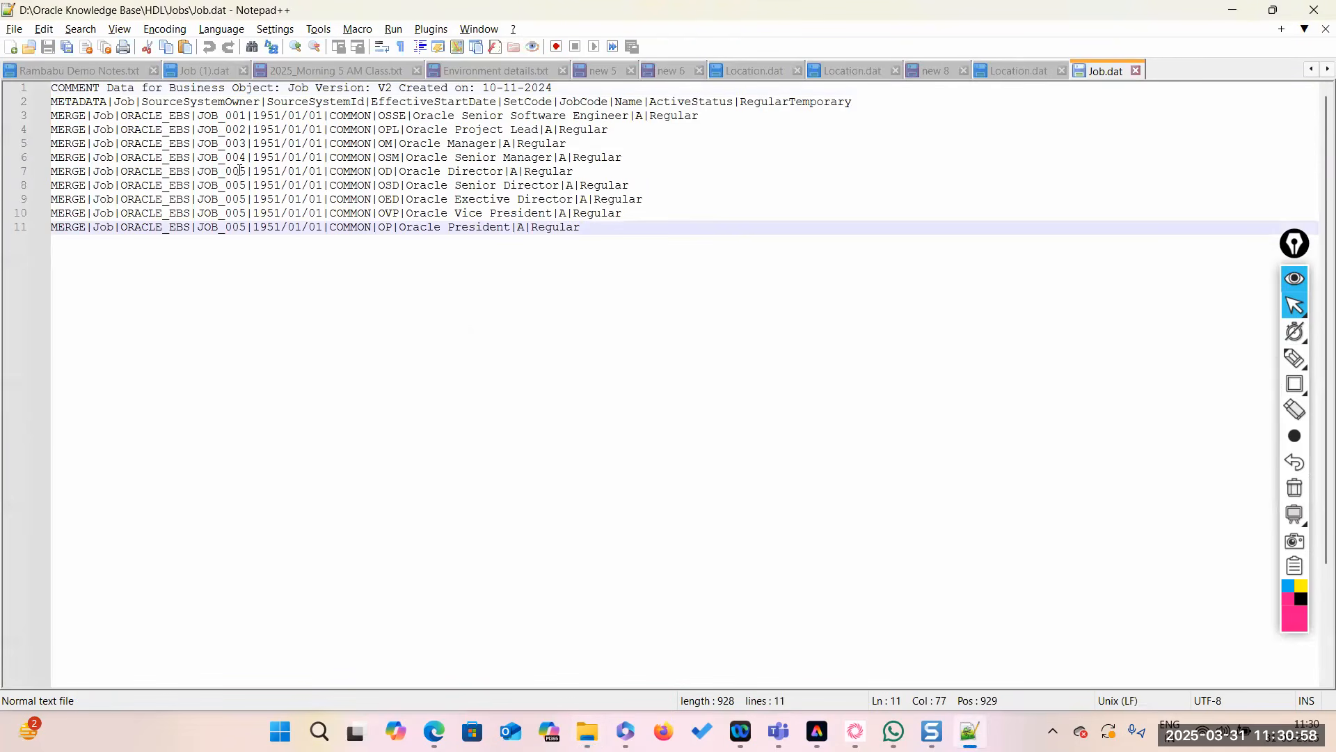
{"action": "left_click", "coordinate": [249, 185]}
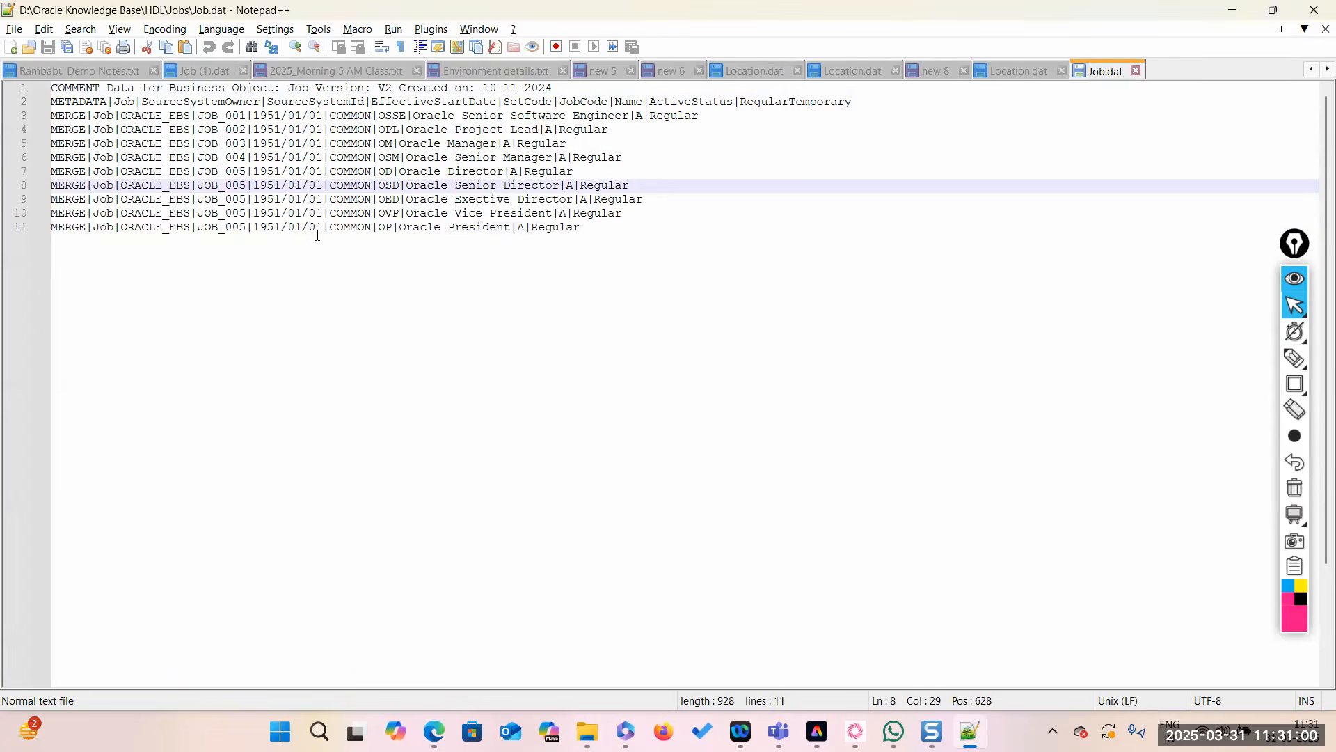
{"action": "key", "text": "BackSpace"}
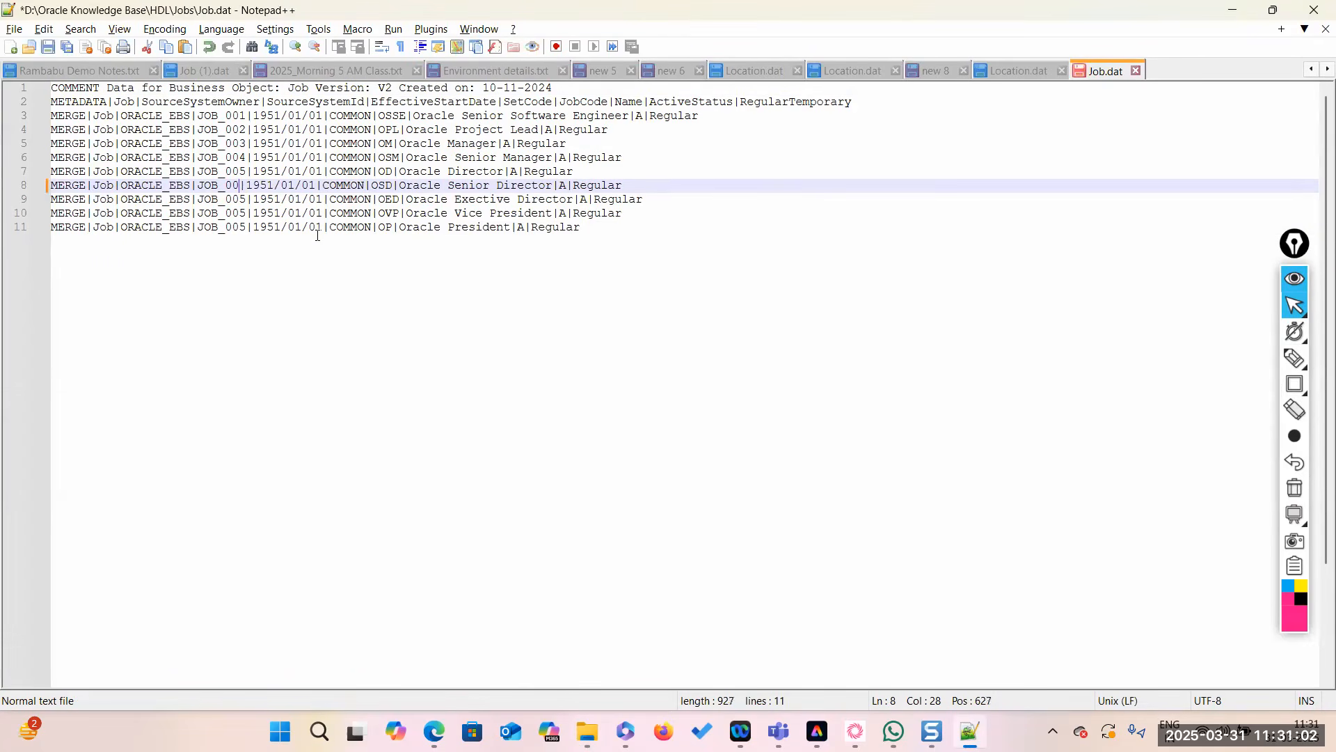
{"action": "type", "text": "6"}
Set the source system IDs to JOB_007 for the Oracle Exective Director record and JOB_008 for the Oracle Vice President record.
{"action": "left_click", "coordinate": [314, 310]}
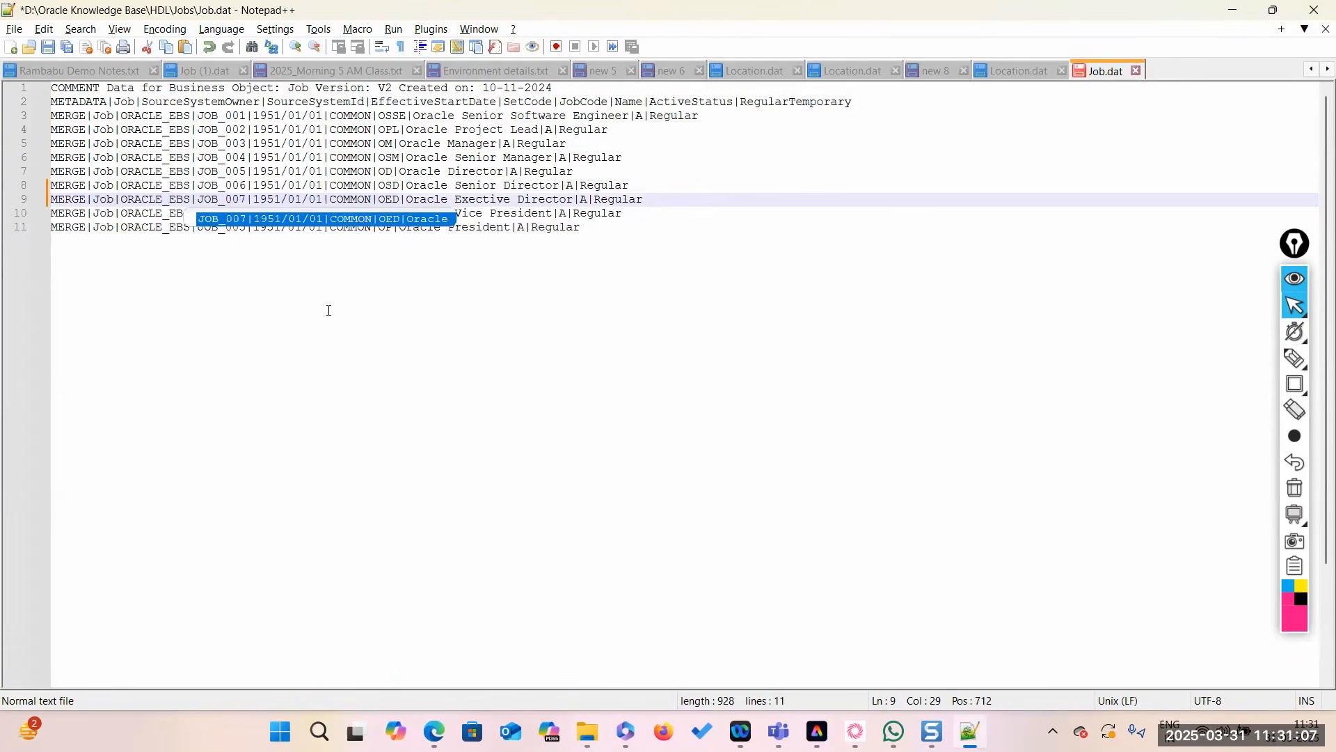
{"action": "left_click", "coordinate": [328, 310]}
{"action": "left_click", "coordinate": [244, 206]}
{"action": "key", "text": "BackSpace"}
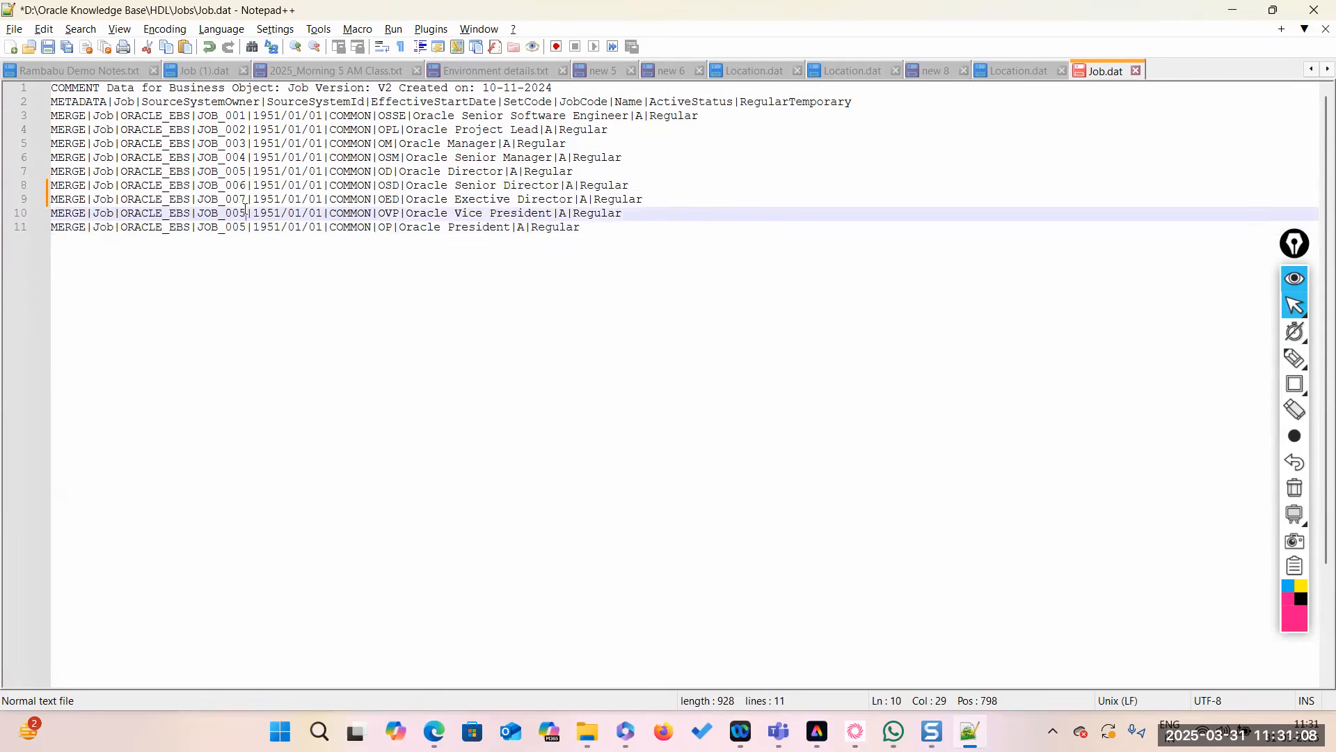
{"action": "type", "text": "8"}
Set the Oracle President record's source system ID to JOB_009 and save Job.dat.
{"action": "left_click", "coordinate": [222, 277]}
{"action": "left_click", "coordinate": [246, 227]}
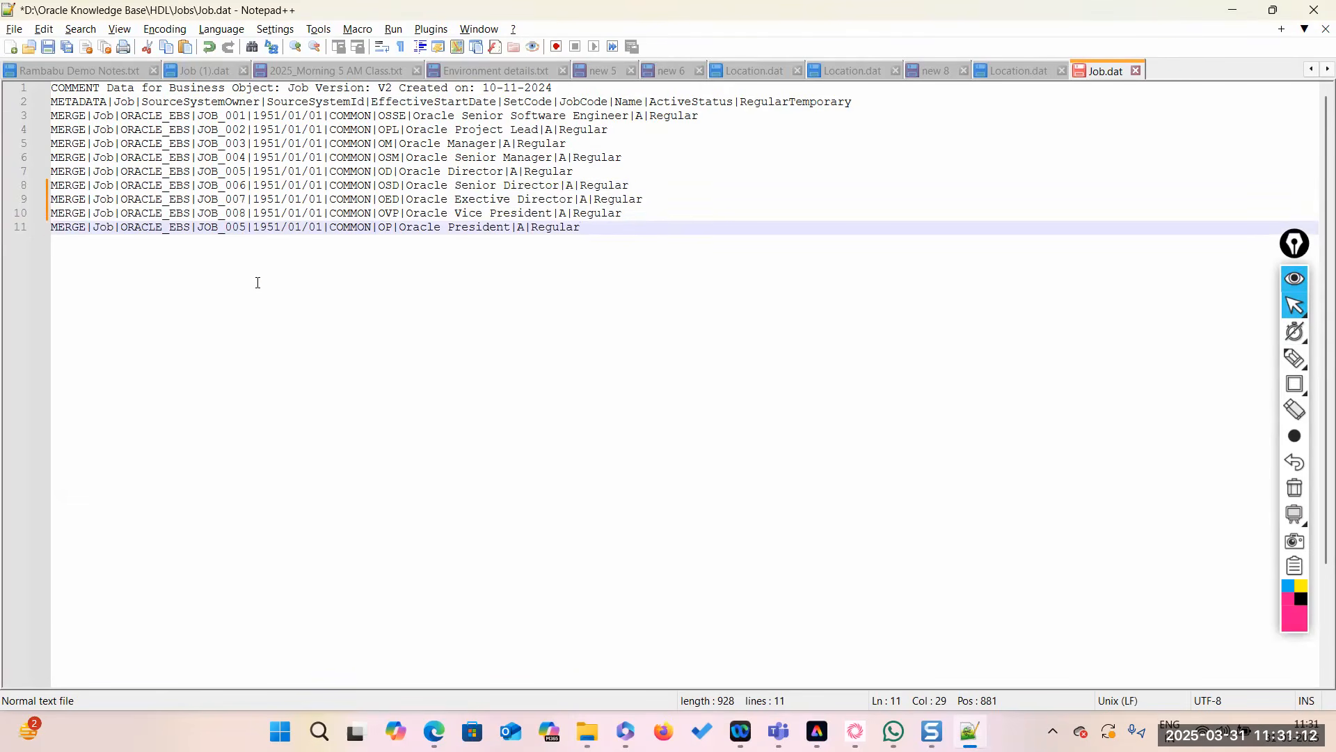
{"action": "key", "text": "BackSpace"}
{"action": "type", "text": "9"}
{"action": "left_click", "coordinate": [257, 283]}
{"action": "key", "text": "ctrl+s"}
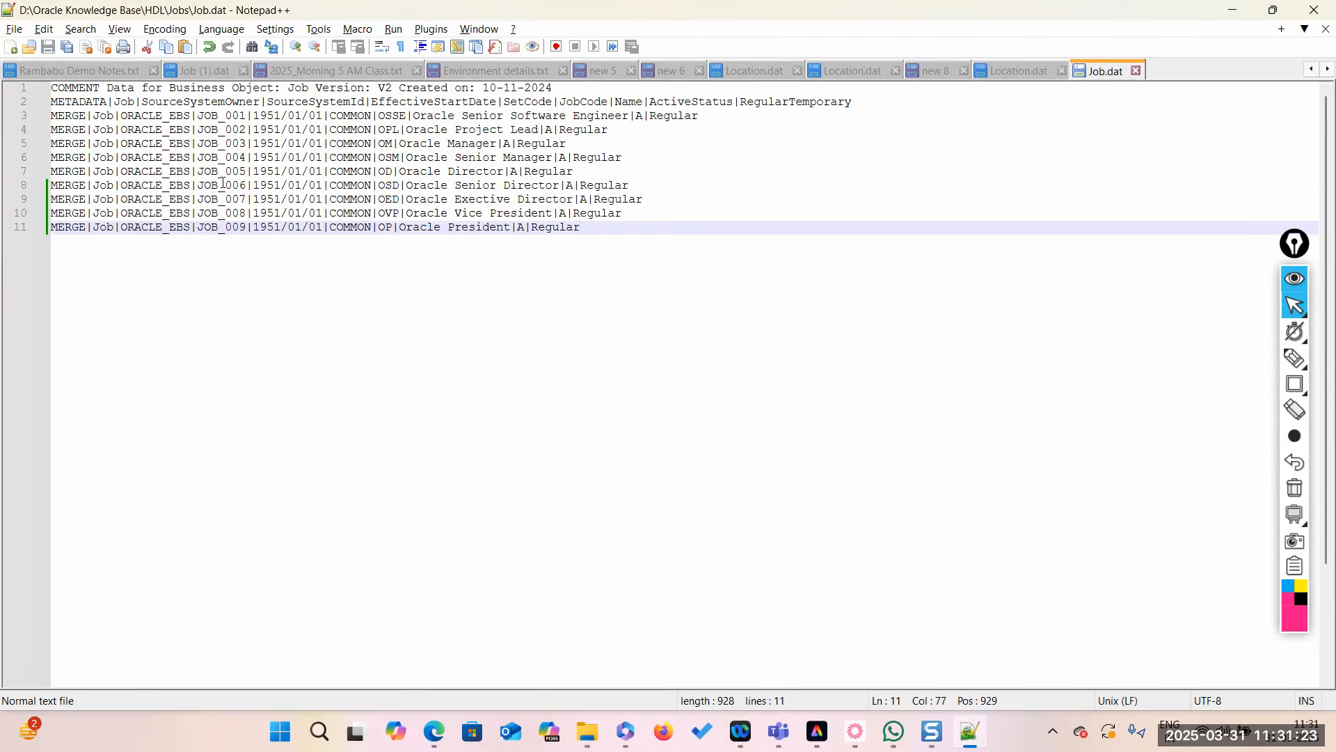
Check the job codes against the job names in the Job.dat records, then close the file.
{"action": "left_click", "coordinate": [388, 141]}
{"action": "left_click", "coordinate": [392, 171]}
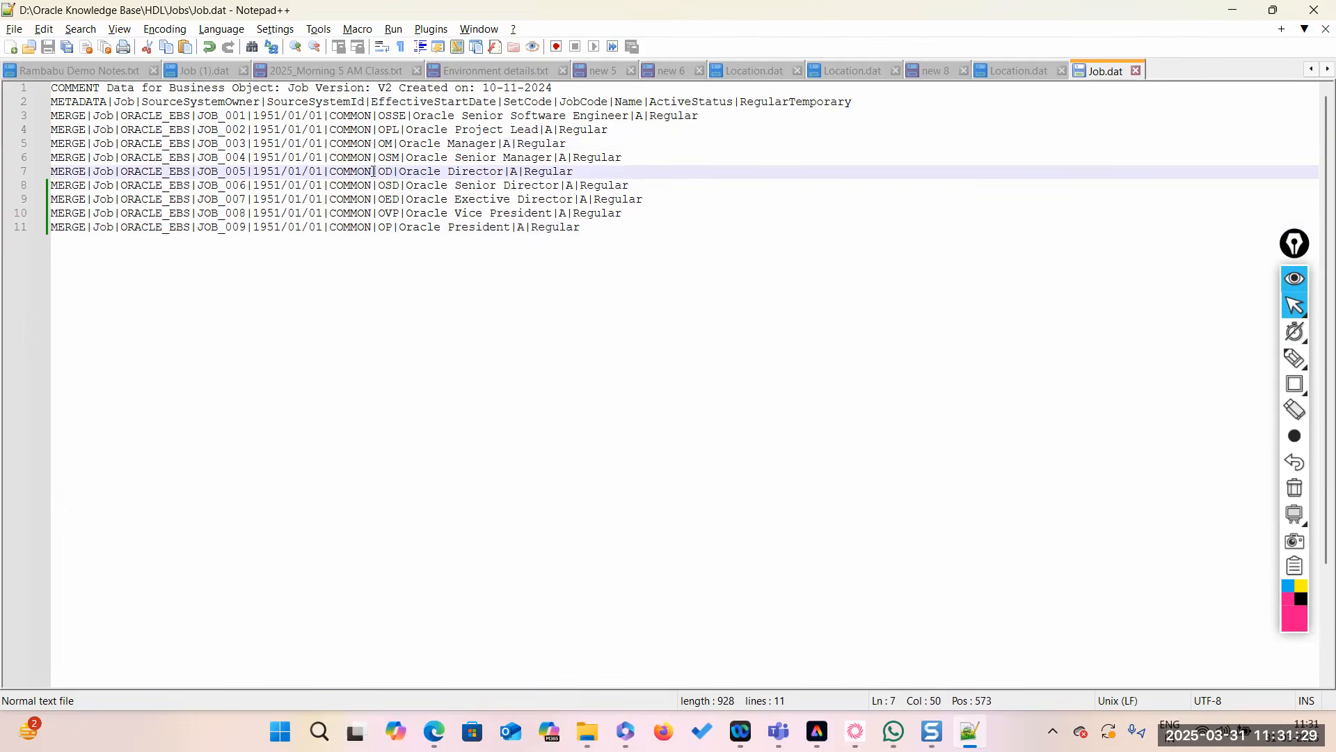
{"action": "left_click", "coordinate": [384, 185]}
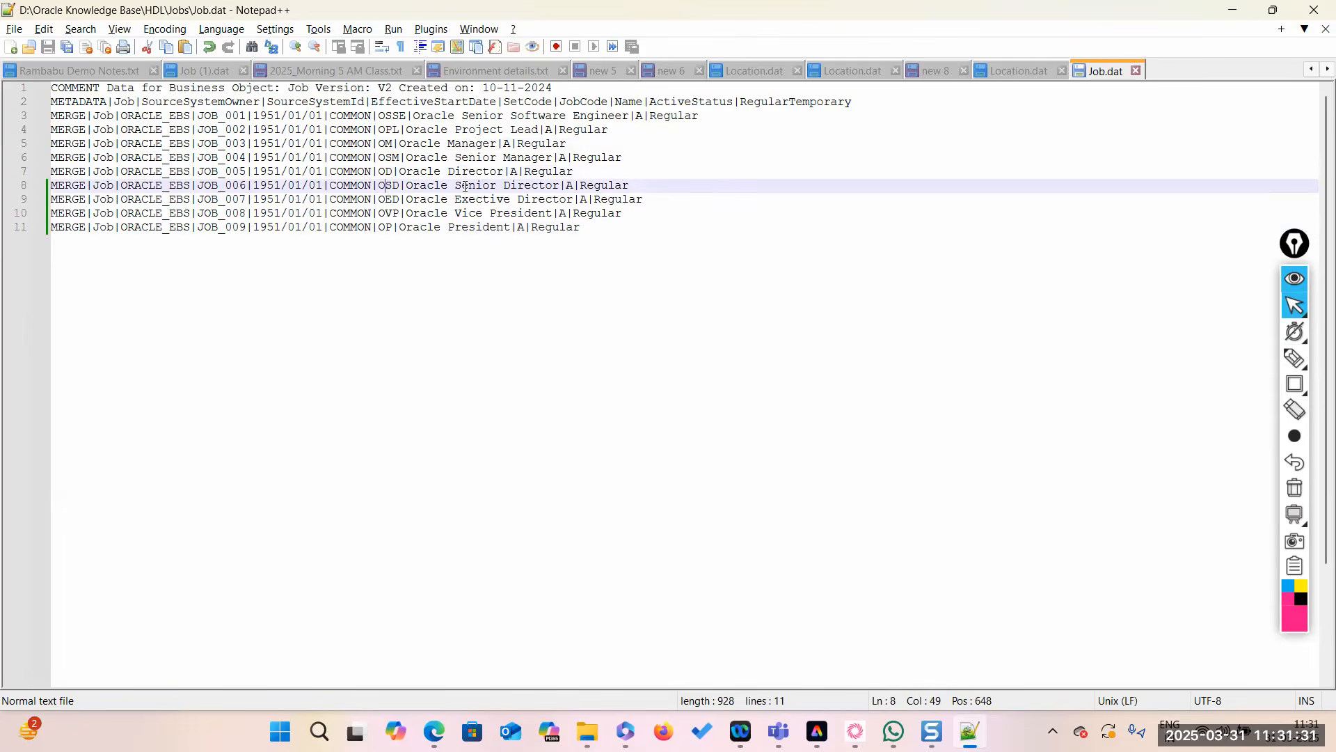
{"action": "left_click", "coordinate": [387, 200]}
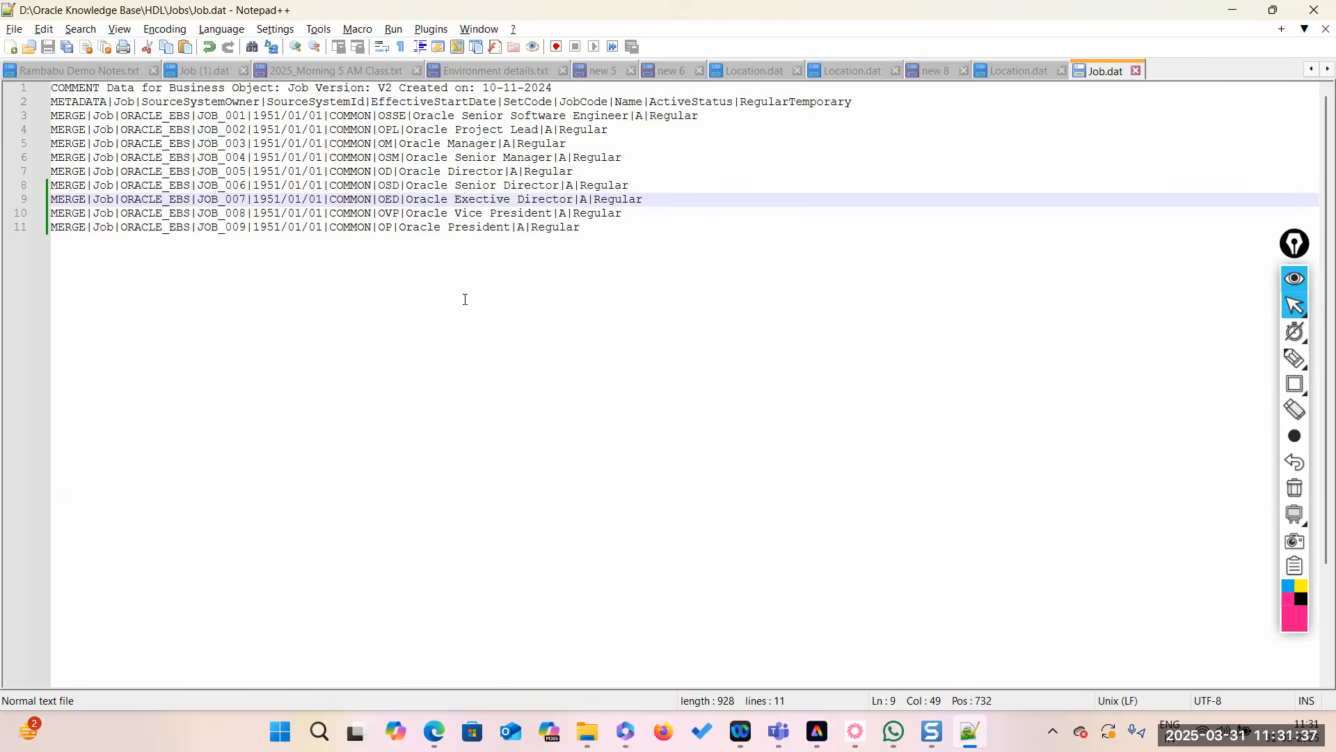
{"action": "key", "text": "ctrl+End"}
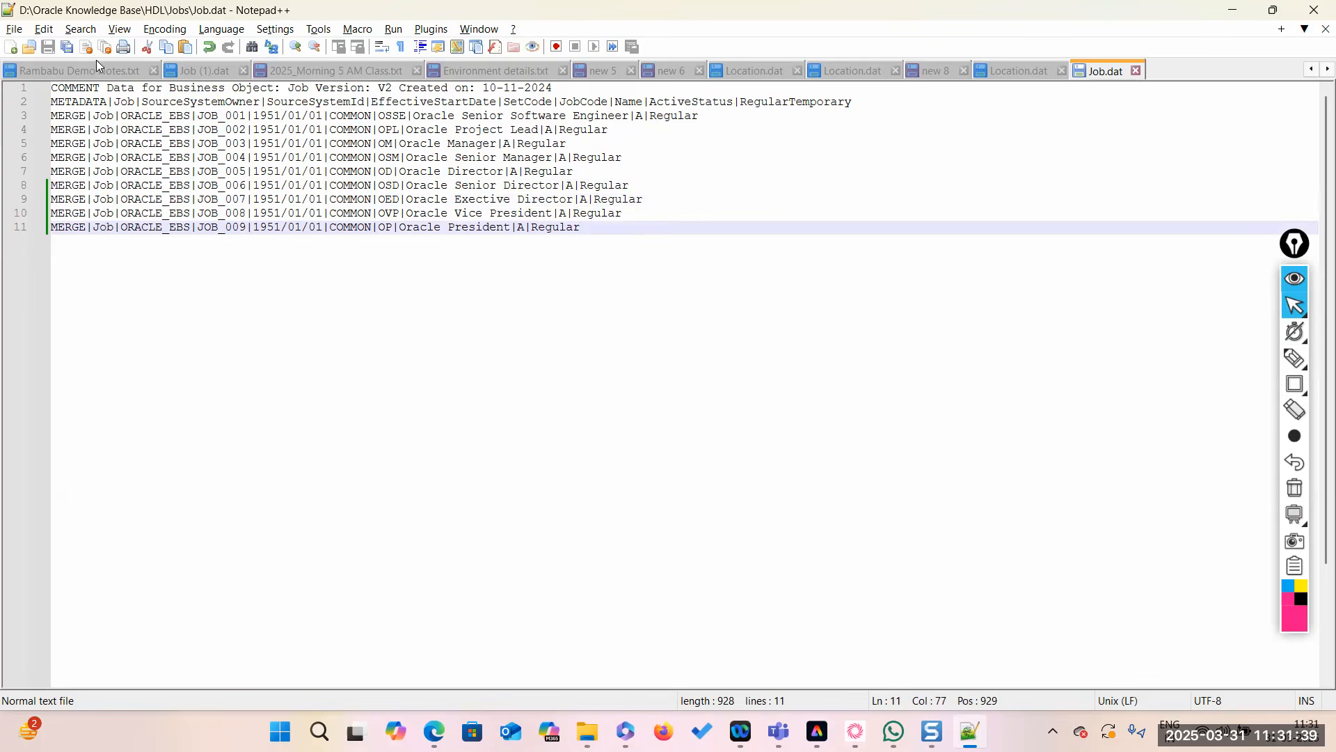
{"action": "left_click", "coordinate": [1325, 30]}
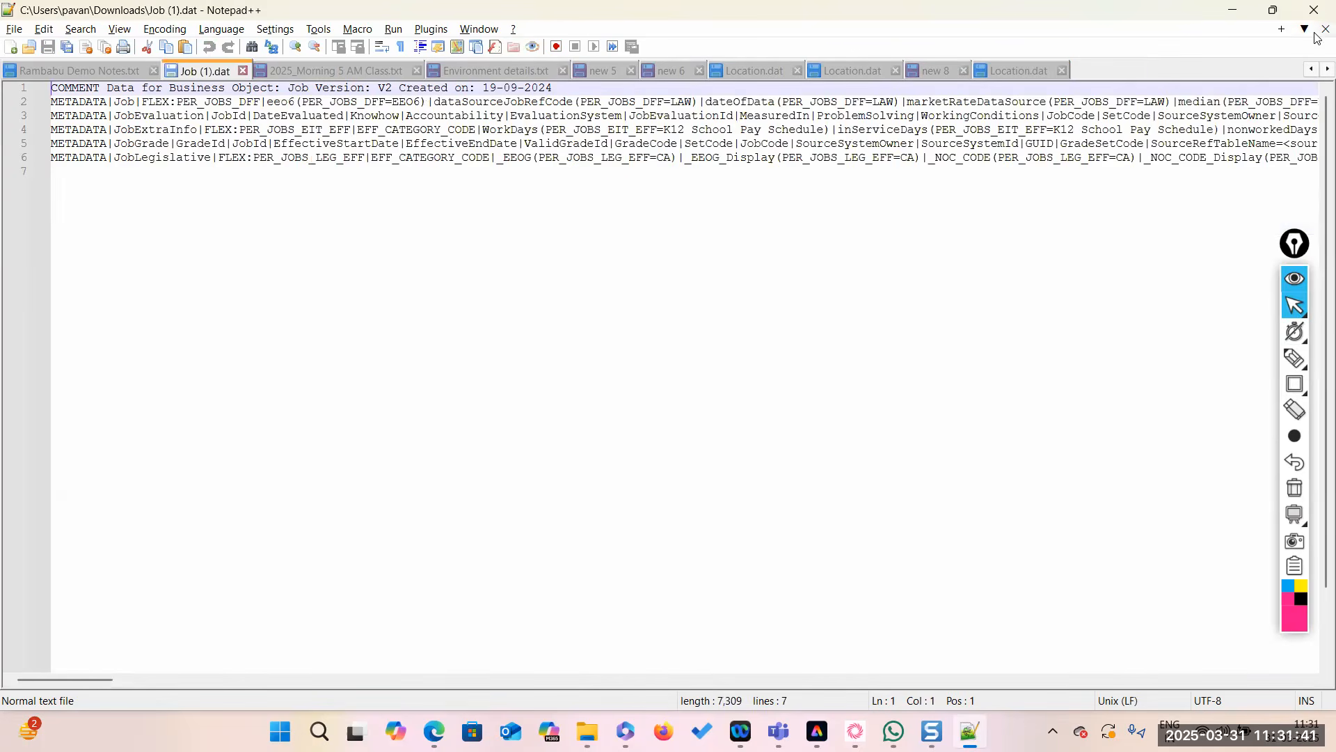
Switch to the Jobs folder in File Explorer and compress the Job DAT file into Job.dat.zip in ZIP format at the smallest-size level.
{"action": "left_click", "coordinate": [590, 728]}
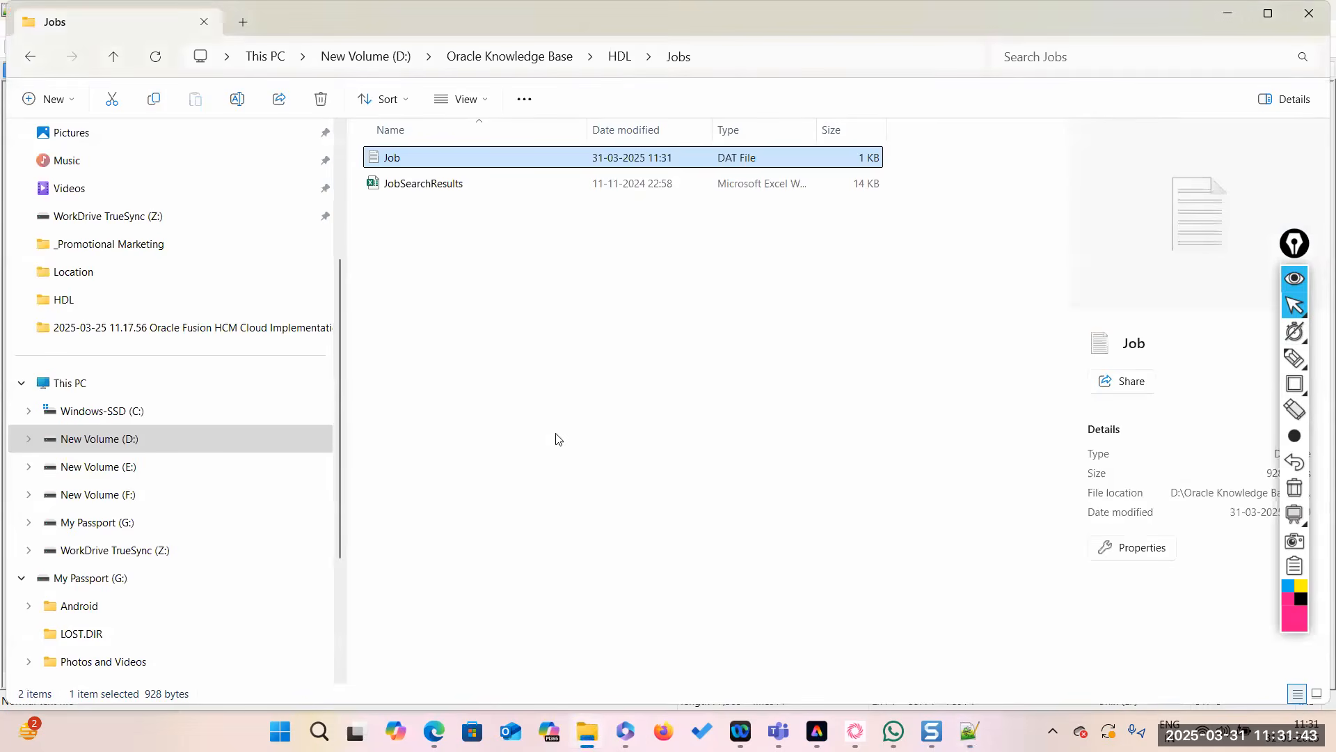
{"action": "left_click", "coordinate": [516, 158]}
{"action": "right_click", "coordinate": [516, 158]}
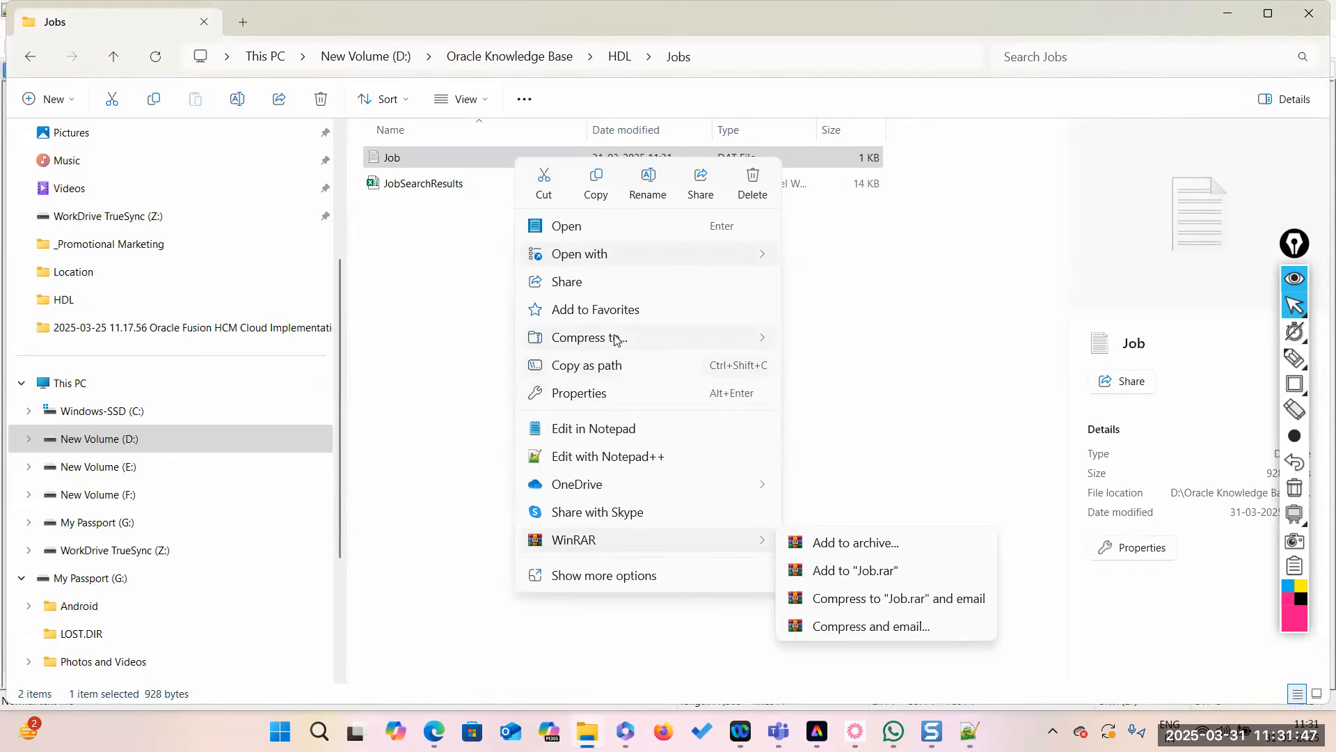
{"action": "mouse_move", "coordinate": [616, 338]}
{"action": "left_click", "coordinate": [834, 432]}
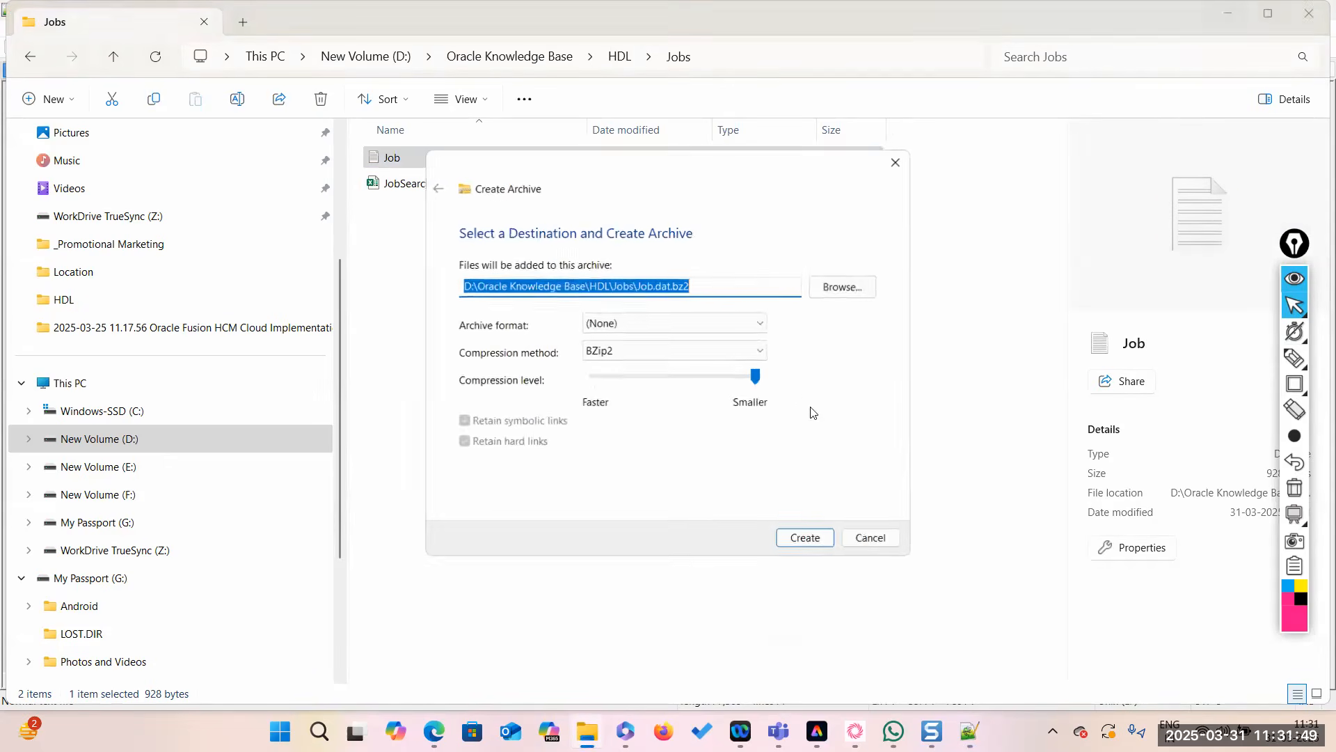
{"action": "left_click", "coordinate": [764, 320]}
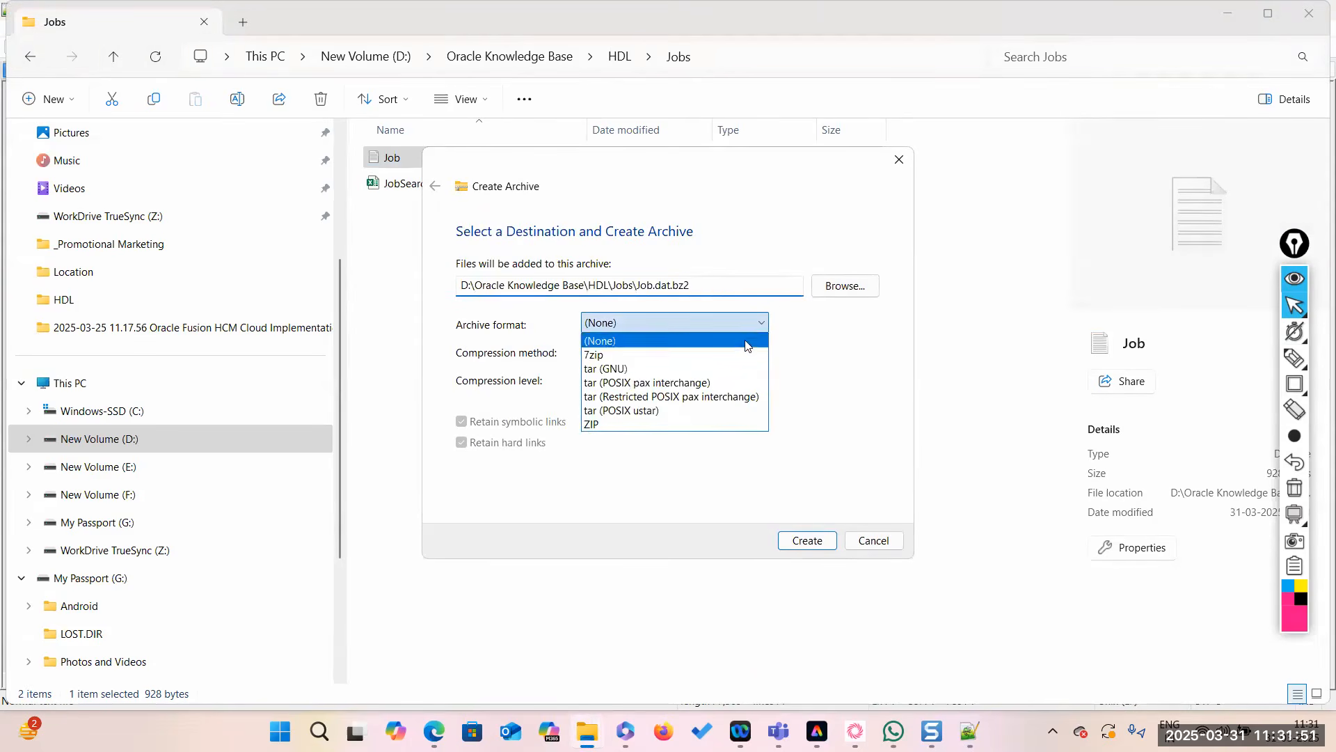
{"action": "left_click", "coordinate": [686, 427]}
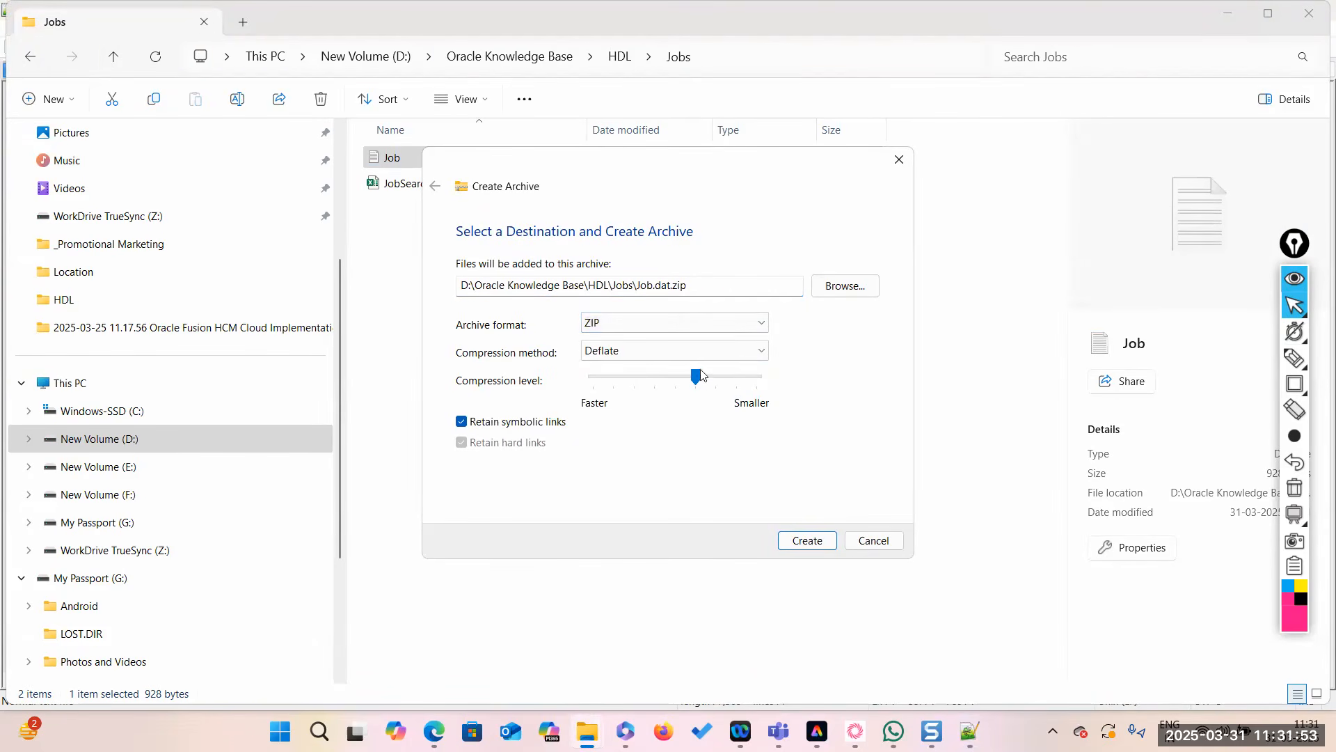
{"action": "left_click_drag", "start_coordinate": [696, 376], "coordinate": [759, 376]}
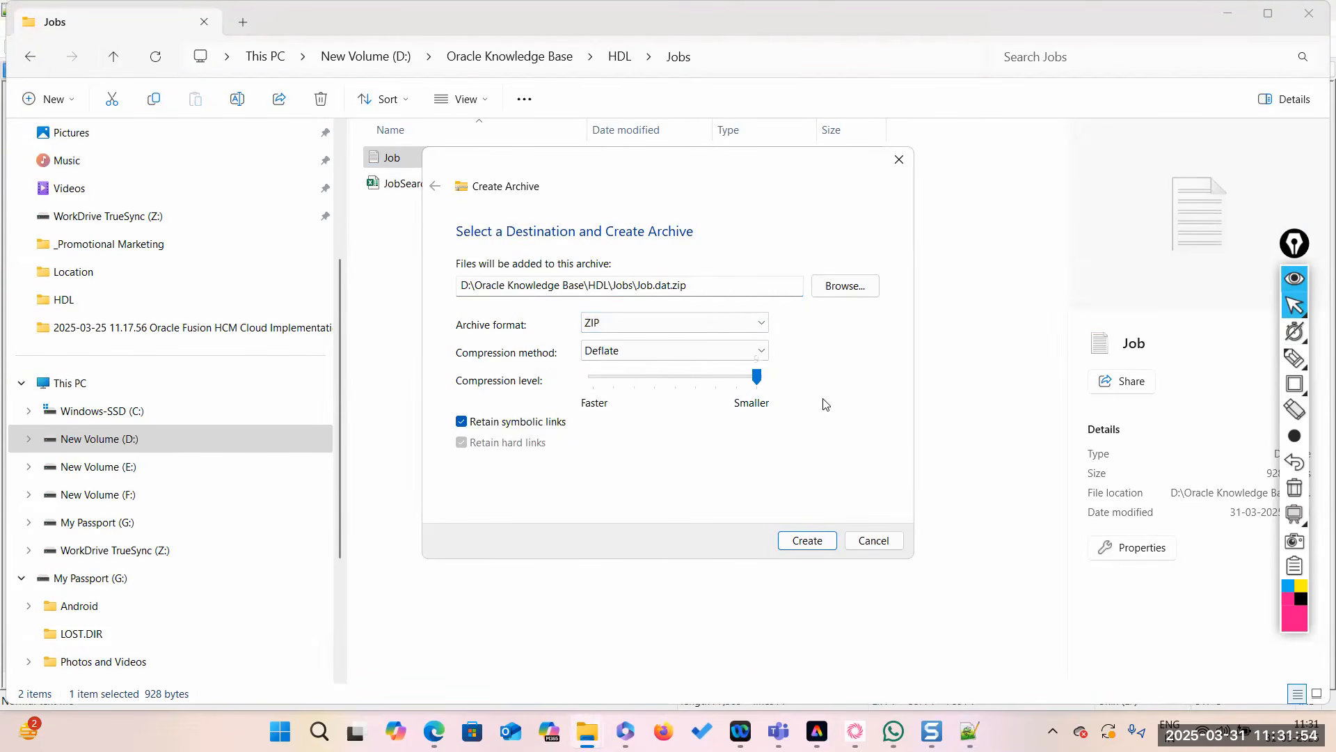
{"action": "left_click", "coordinate": [818, 547]}
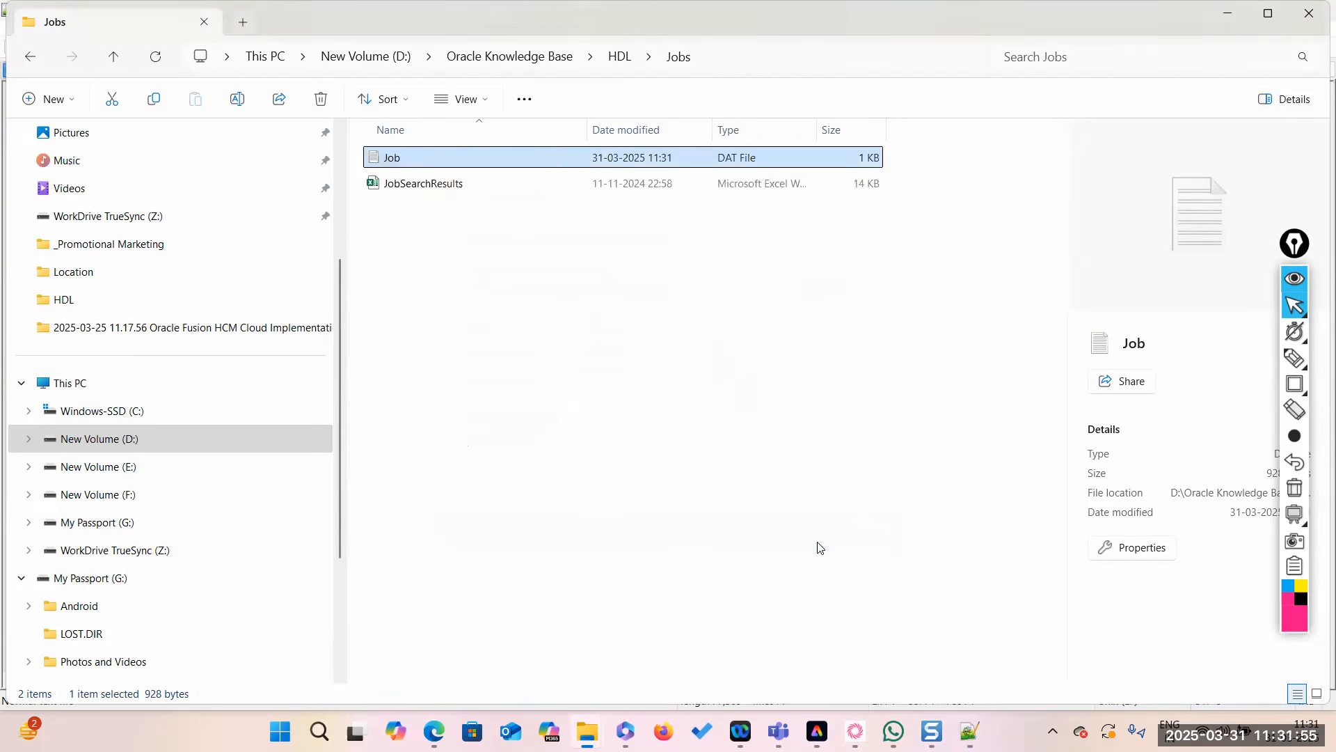
{"action": "left_click", "coordinate": [508, 353]}
{"action": "right_click", "coordinate": [512, 354]}
{"action": "left_click", "coordinate": [480, 469]}
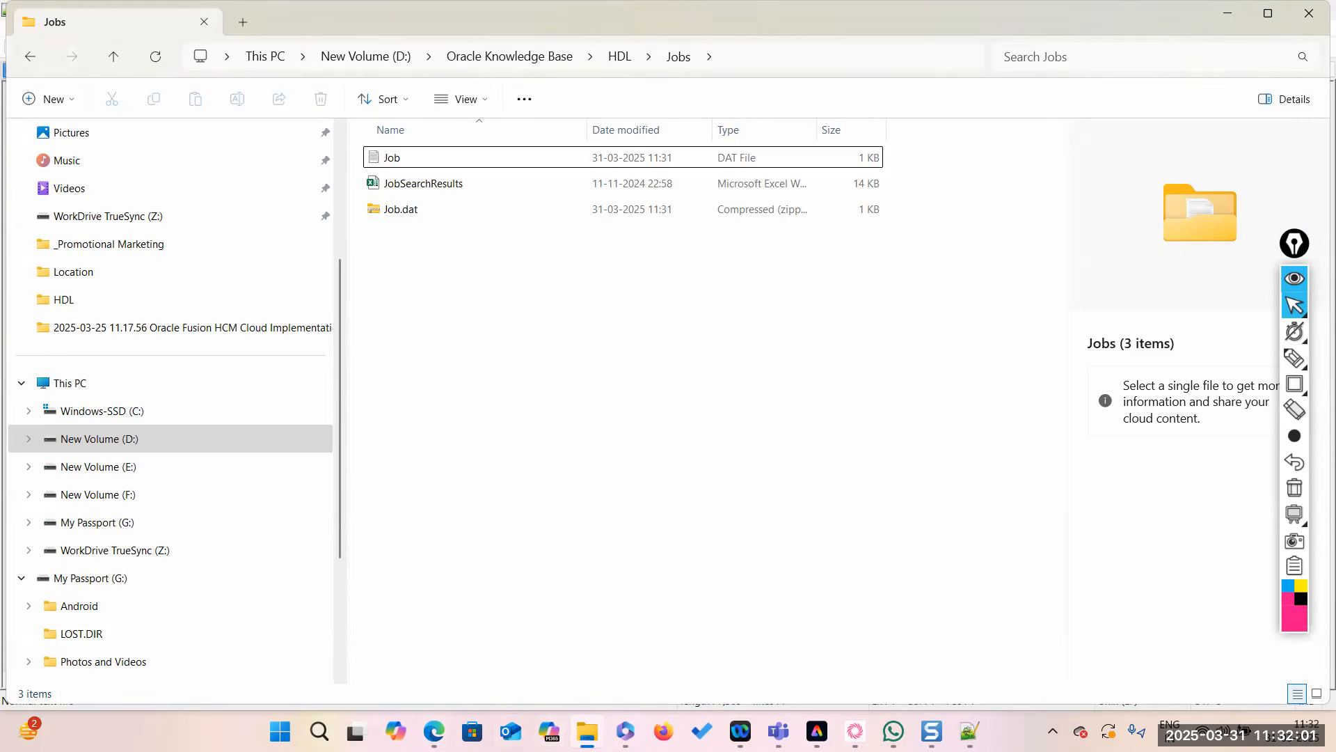
Switch to the Oracle Fusion browser window and go to the application's home page.
{"action": "key", "text": "alt+Tab"}
{"action": "key", "text": "alt+Tab"}
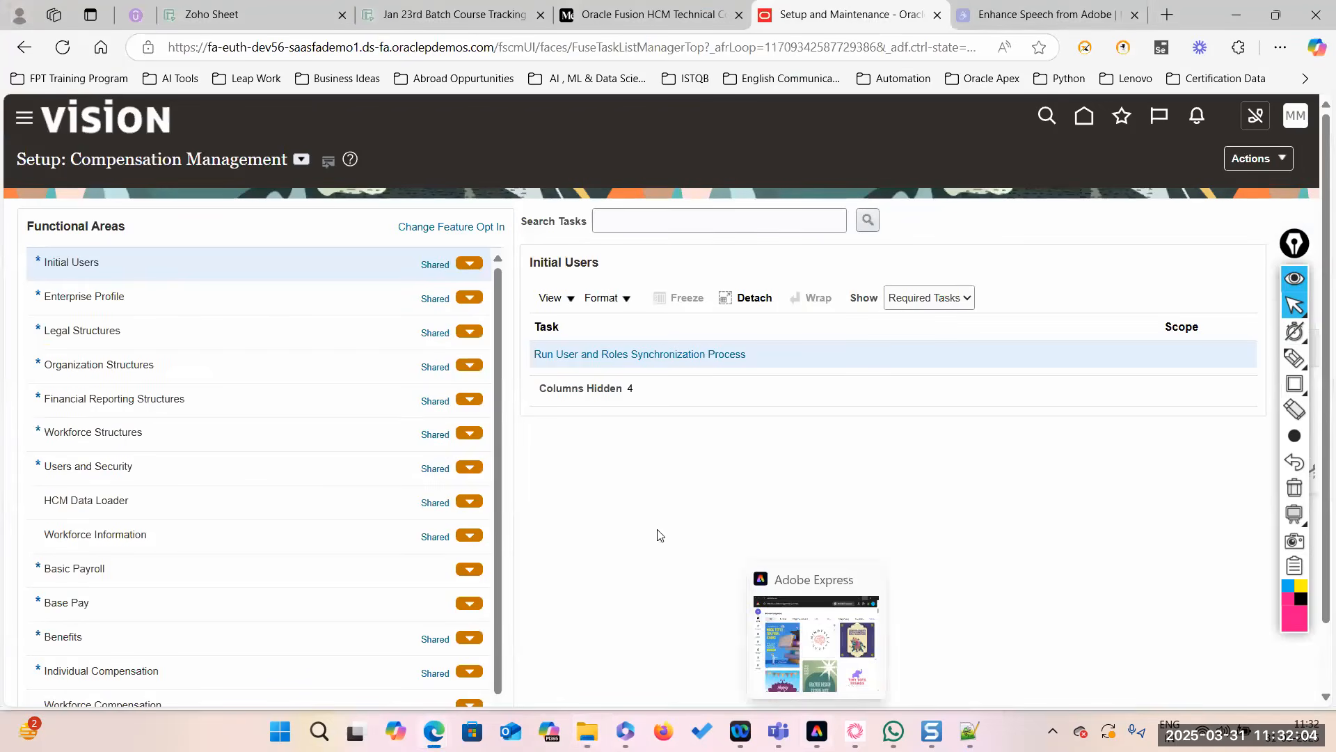
{"action": "left_click", "coordinate": [1083, 119]}
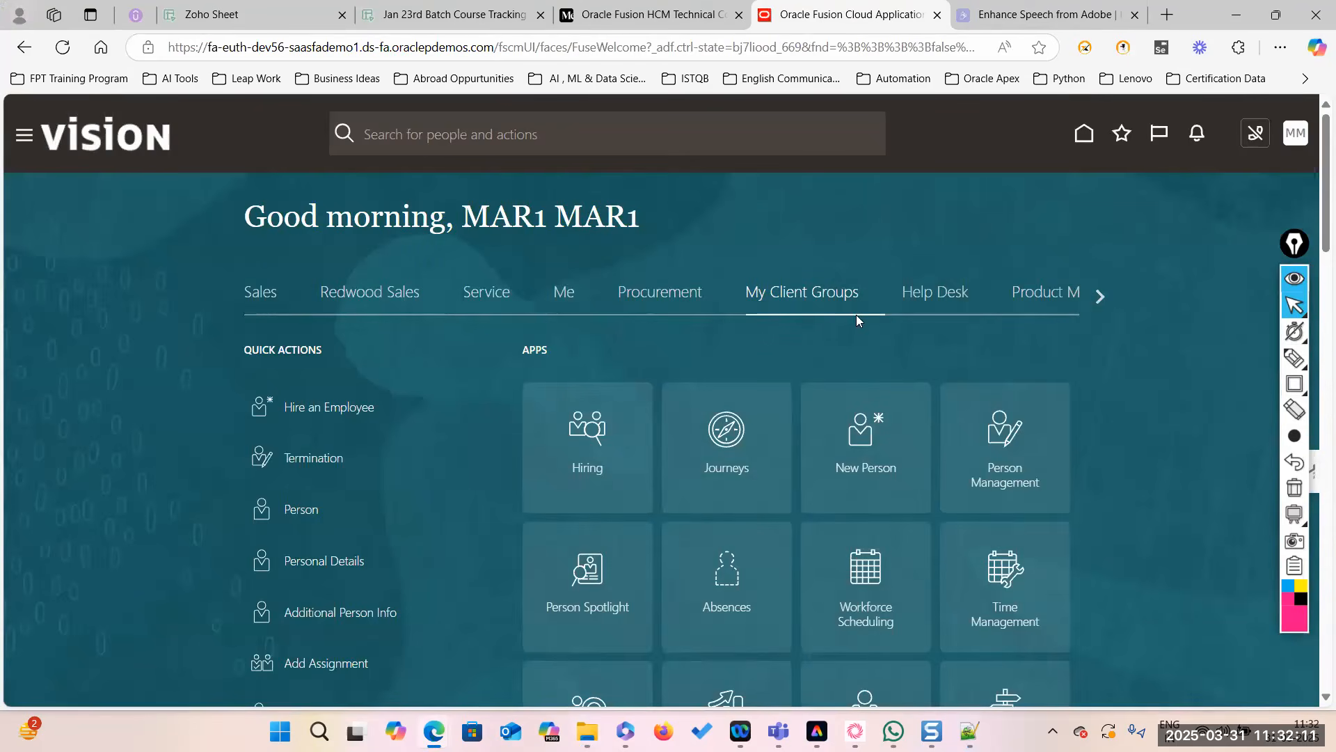
Open the Import and Load Data task from the Data Exchange app under My Client Groups.
{"action": "scroll", "coordinate": [770, 374], "scroll_direction": "down", "scroll_amount": 5}
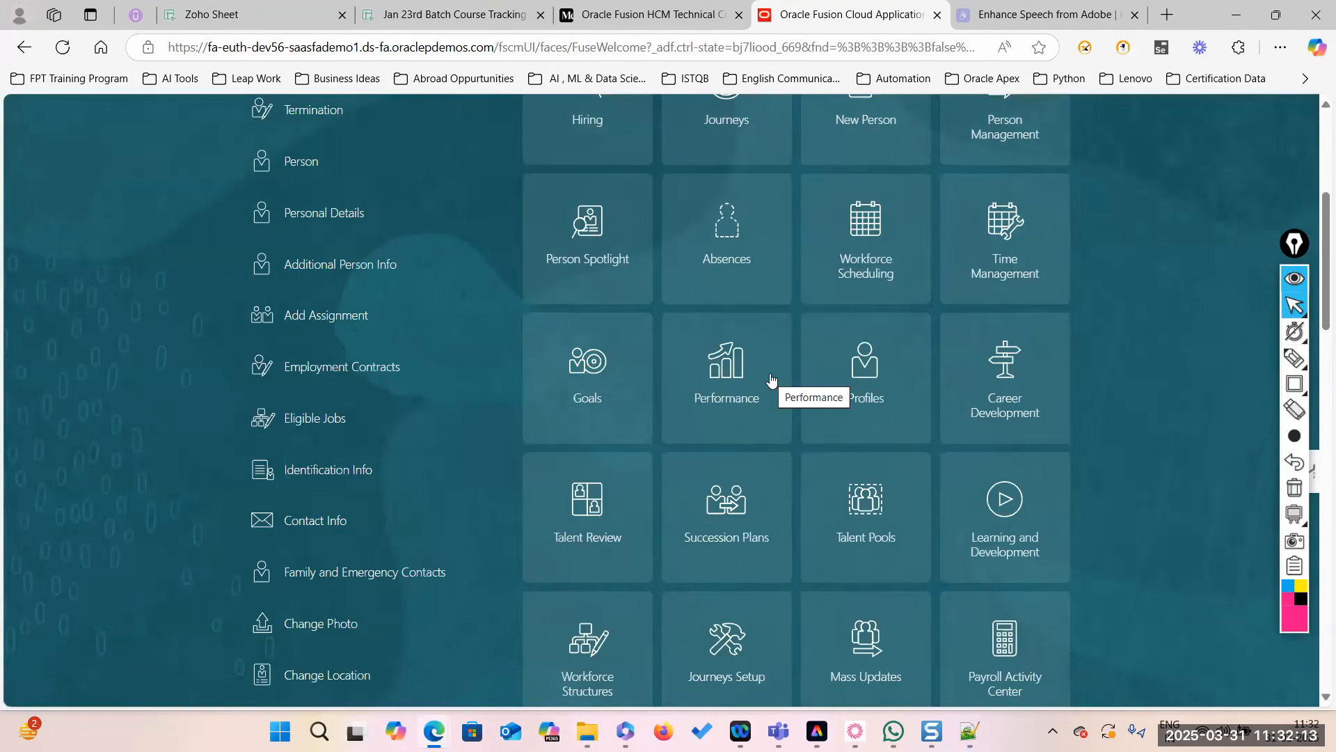
{"action": "scroll", "coordinate": [776, 404], "scroll_direction": "up", "scroll_amount": 5}
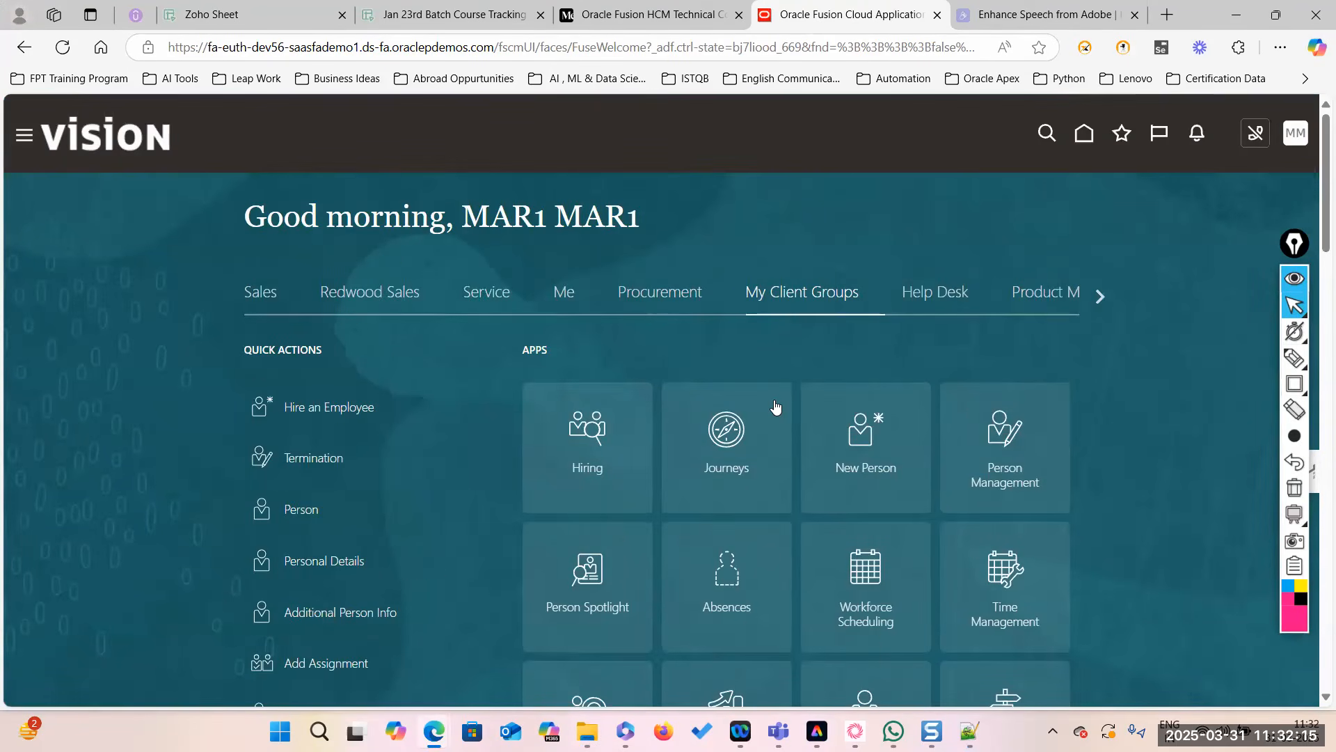
{"action": "scroll", "coordinate": [773, 417], "scroll_direction": "down", "scroll_amount": 14}
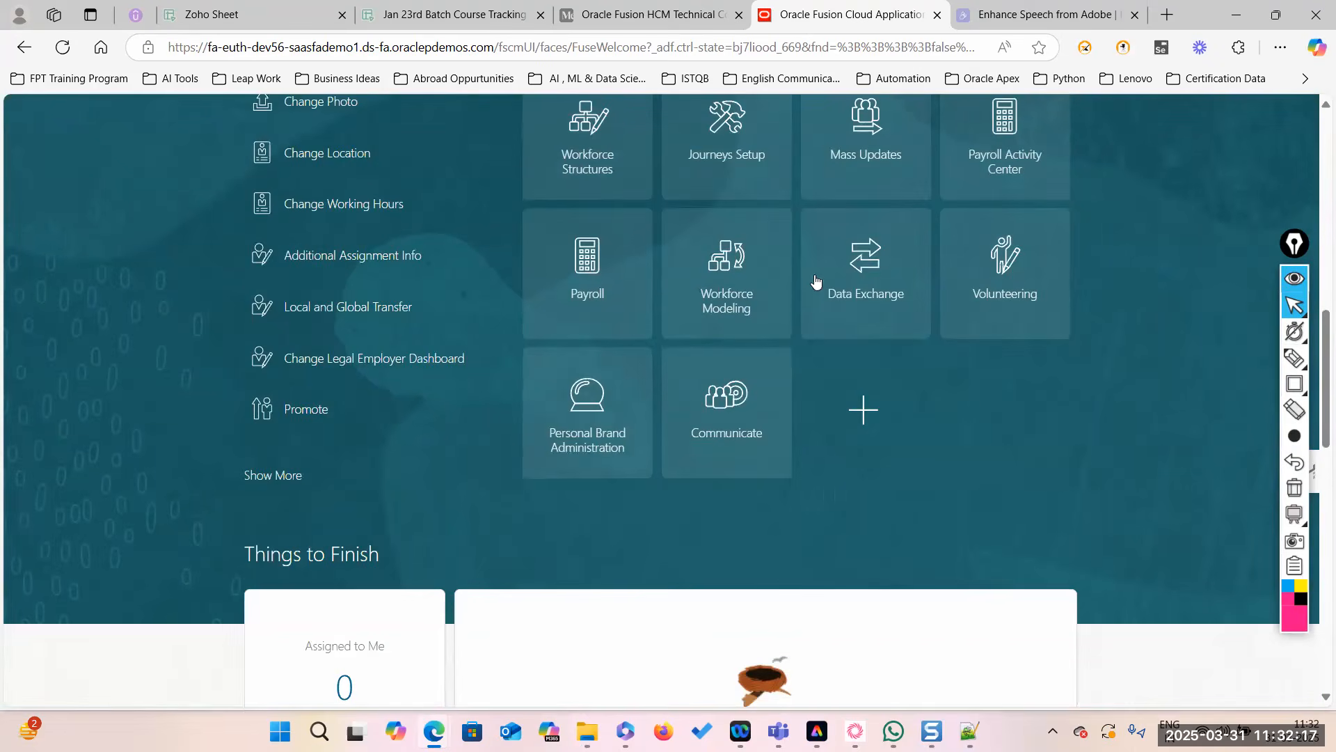
{"action": "left_click", "coordinate": [862, 330]}
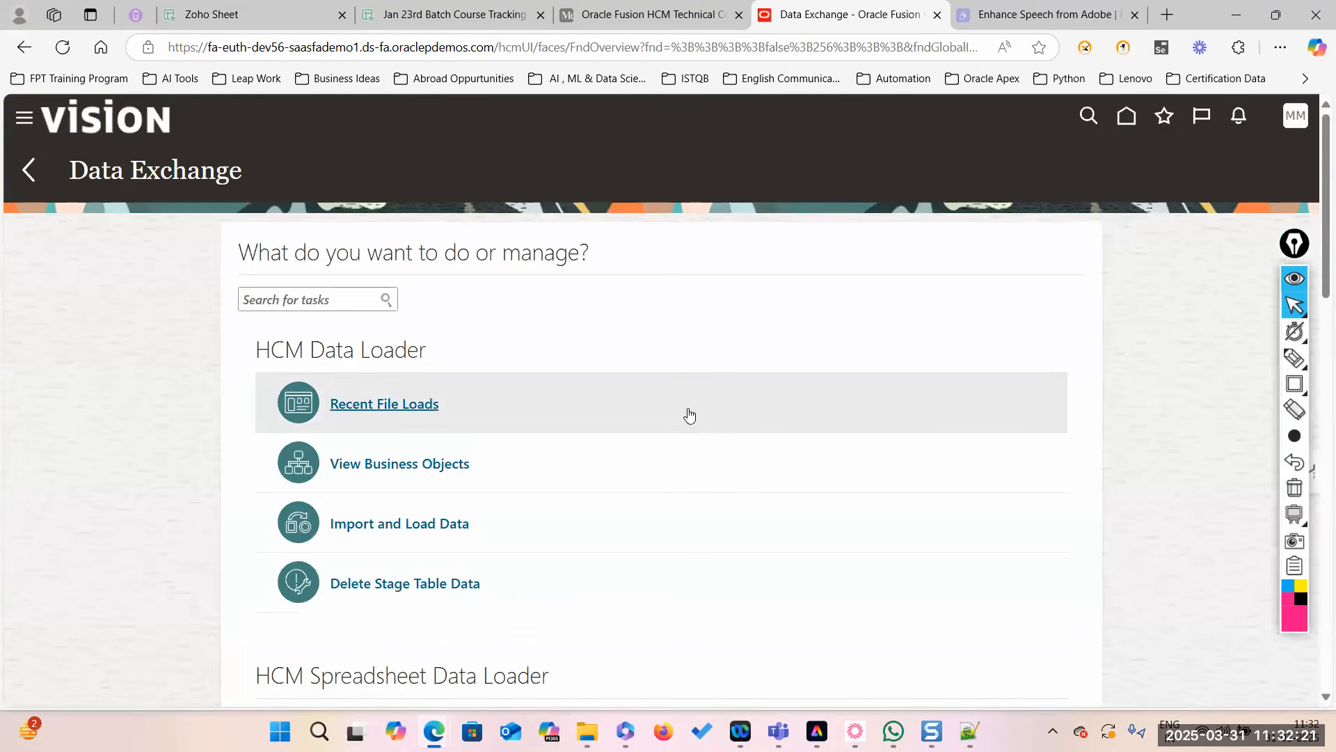
{"action": "scroll", "coordinate": [389, 353], "scroll_direction": "down", "scroll_amount": 3}
{"action": "left_click", "coordinate": [388, 352]}
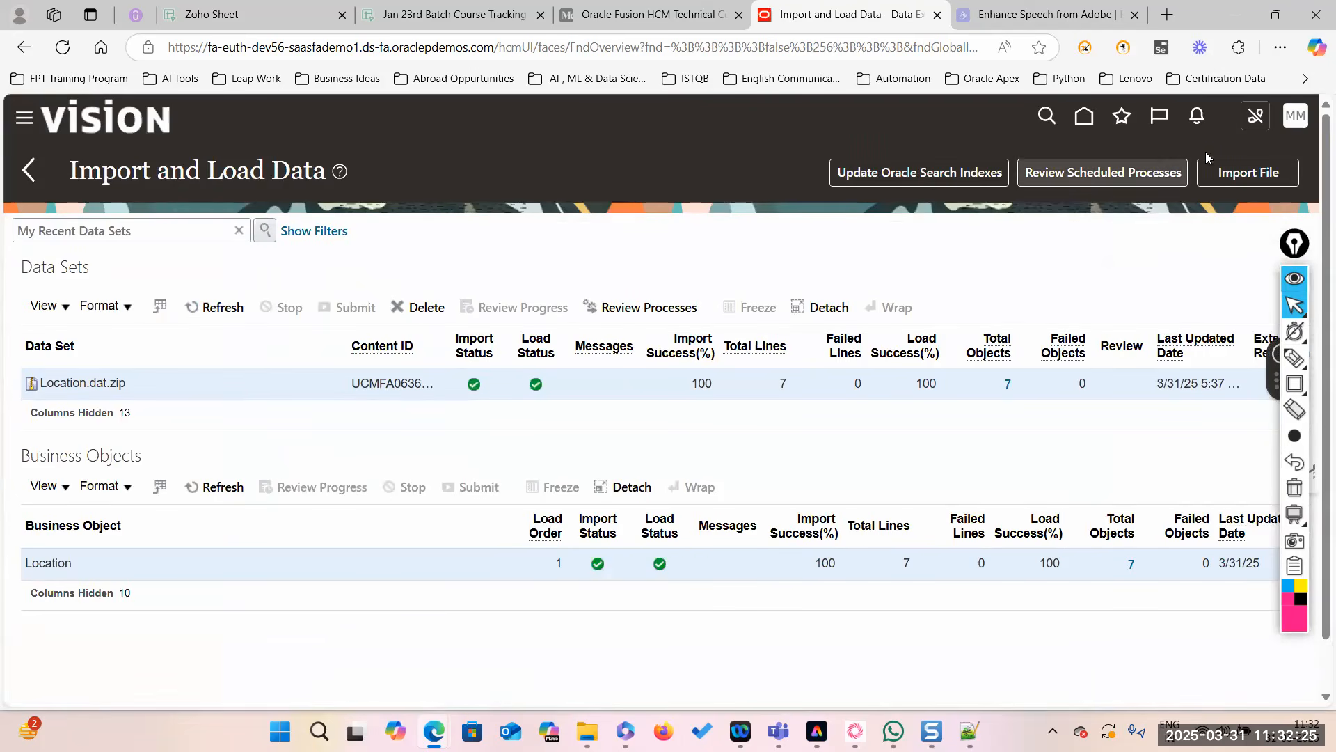
Import the local file Job.dat.zip from the HDL Jobs folder, submit it immediately and acknowledge the submission.
{"action": "left_click", "coordinate": [1238, 175]}
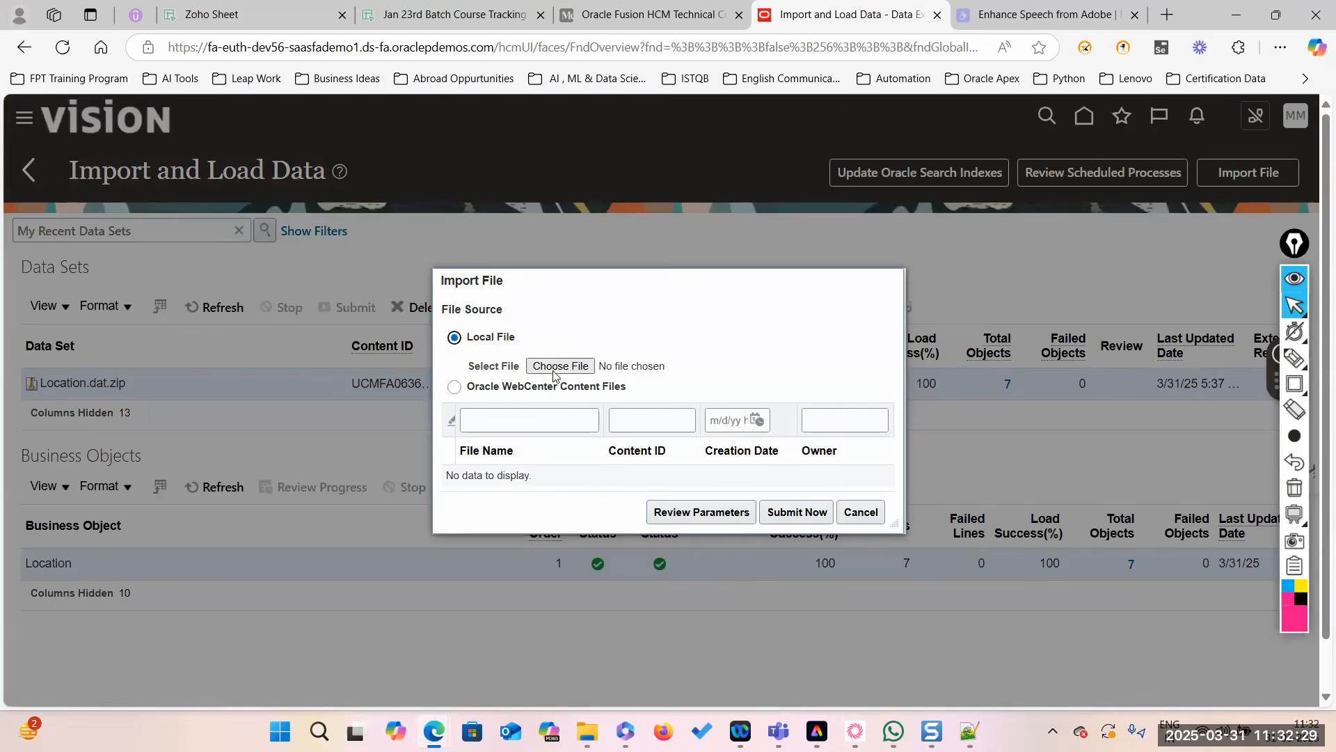
{"action": "left_click", "coordinate": [666, 373]}
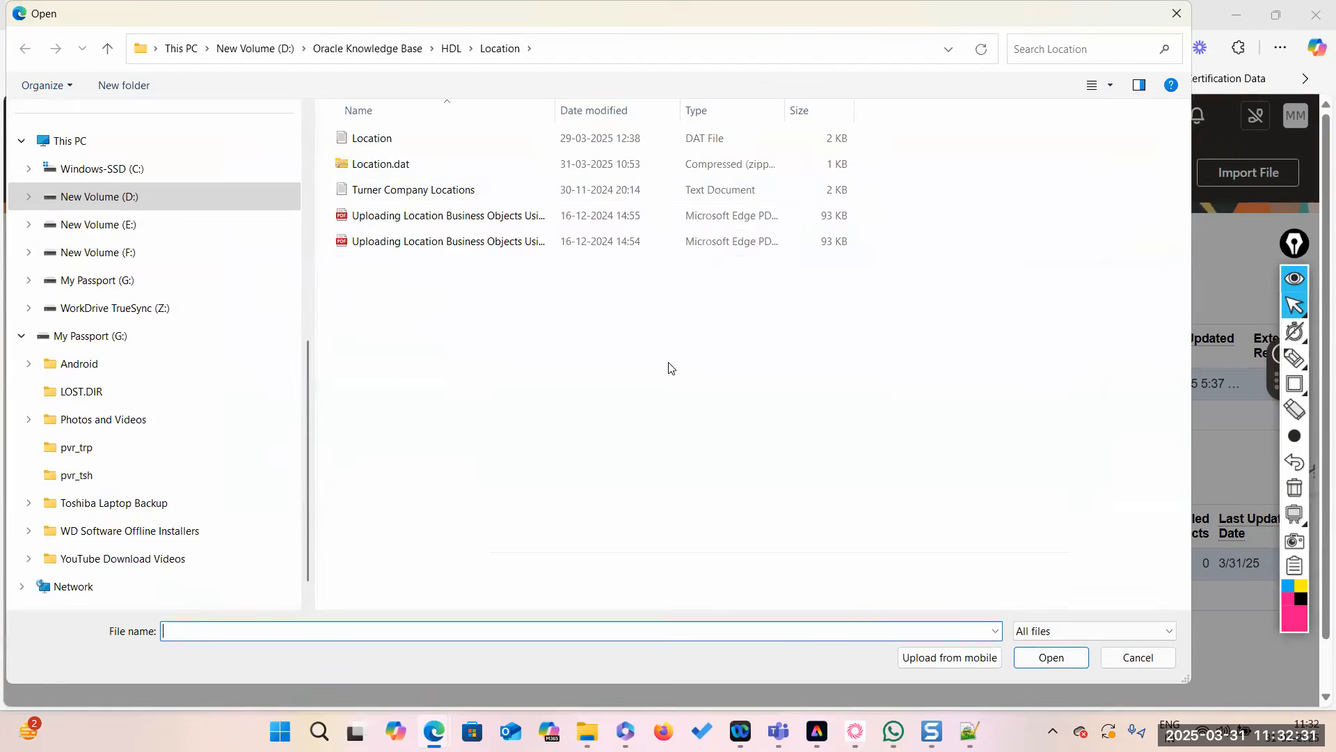
{"action": "left_click", "coordinate": [417, 165]}
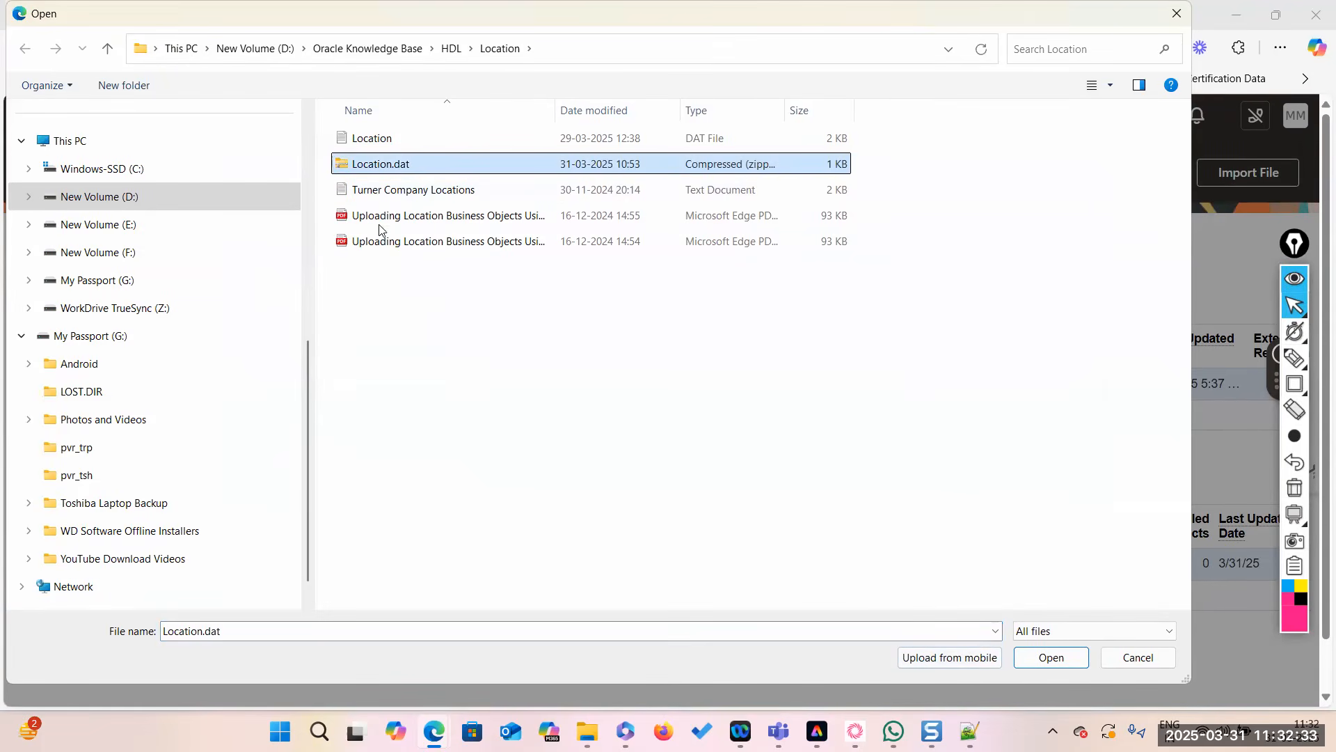
{"action": "left_click", "coordinate": [452, 47]}
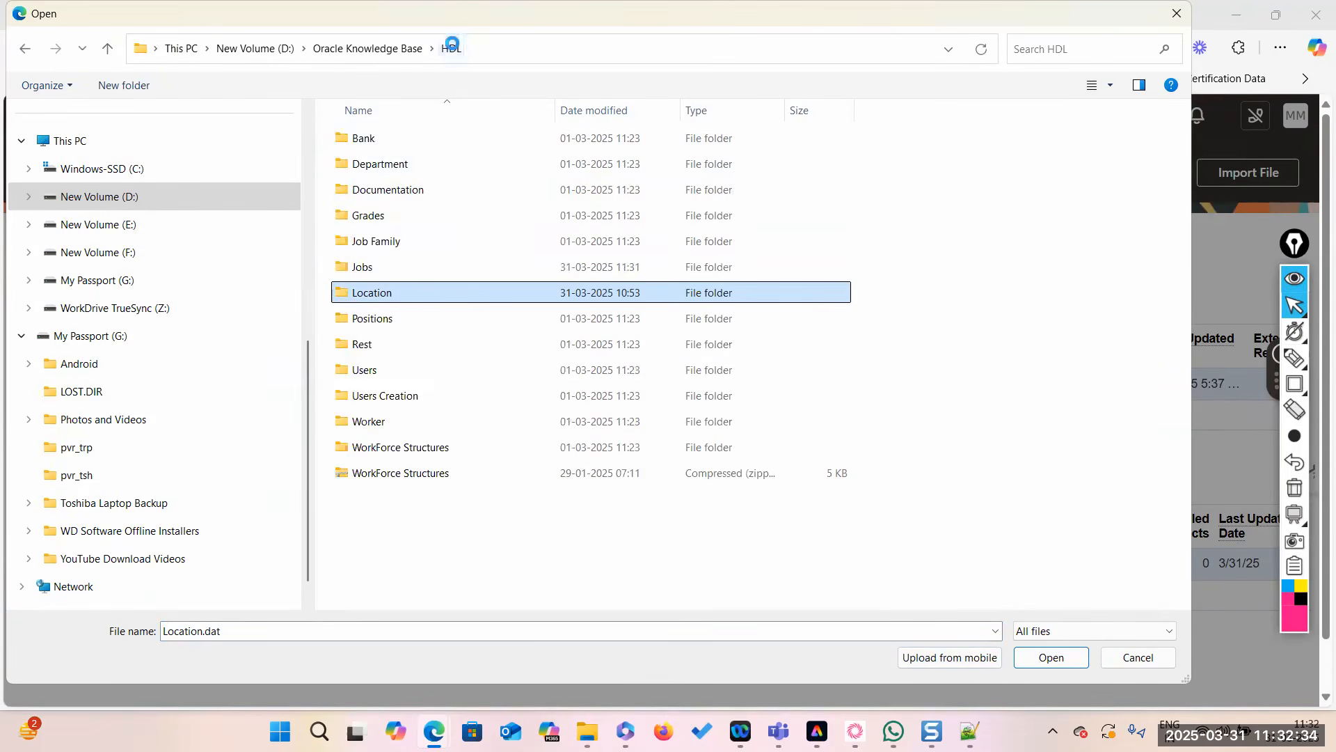
{"action": "double_click", "coordinate": [370, 268]}
{"action": "left_click", "coordinate": [382, 164]}
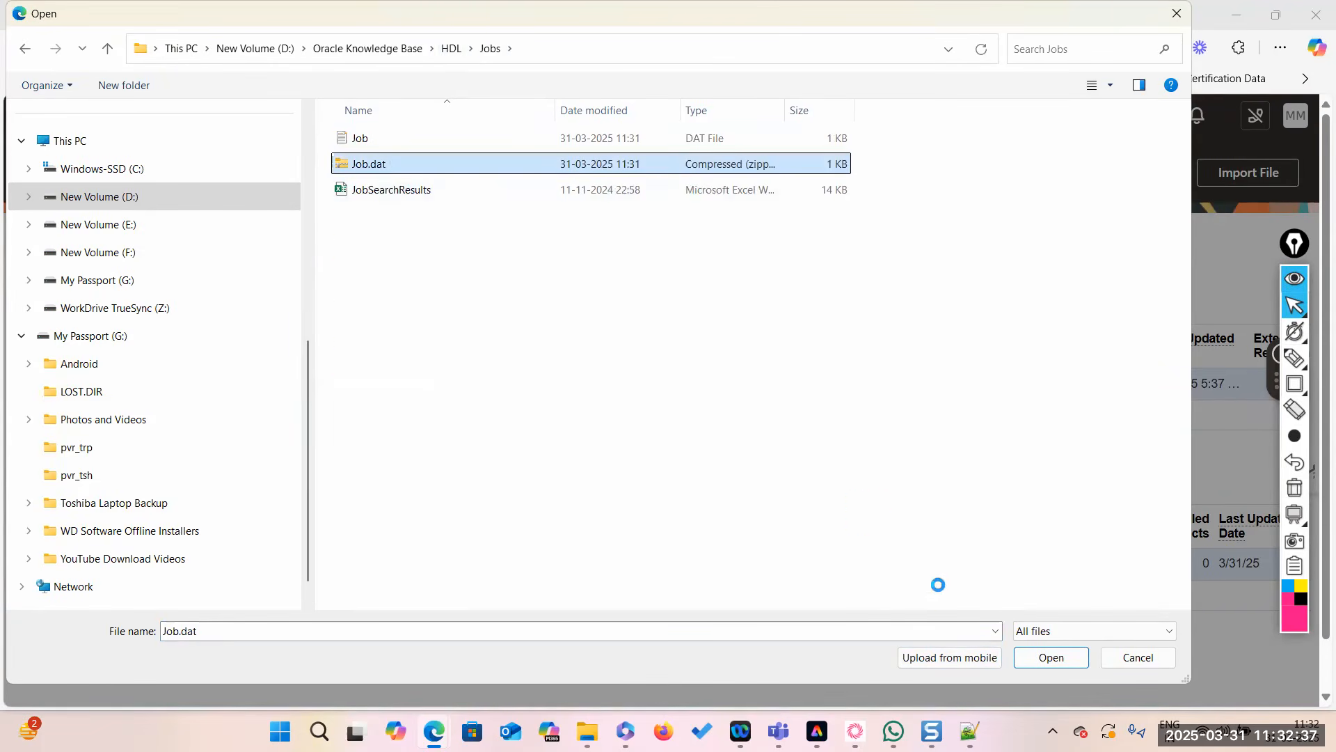
{"action": "left_click", "coordinate": [1052, 659]}
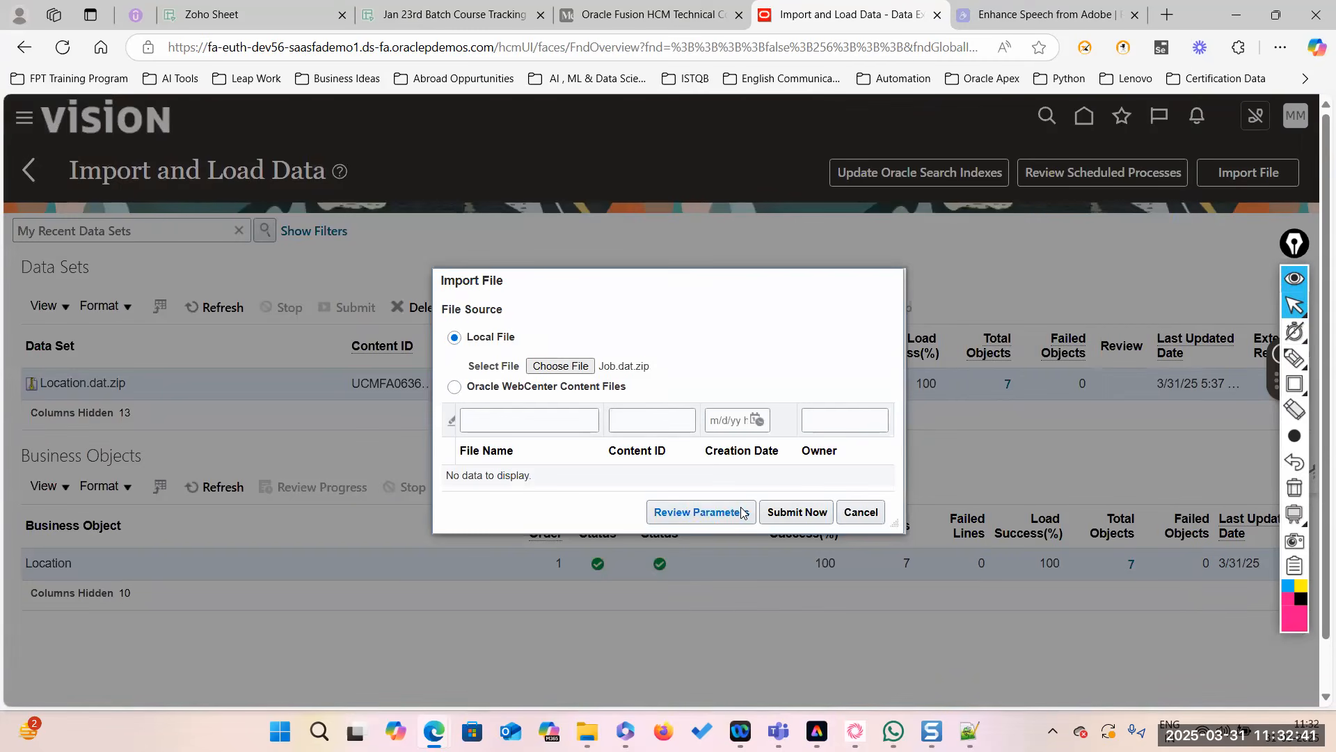
{"action": "left_click", "coordinate": [794, 513]}
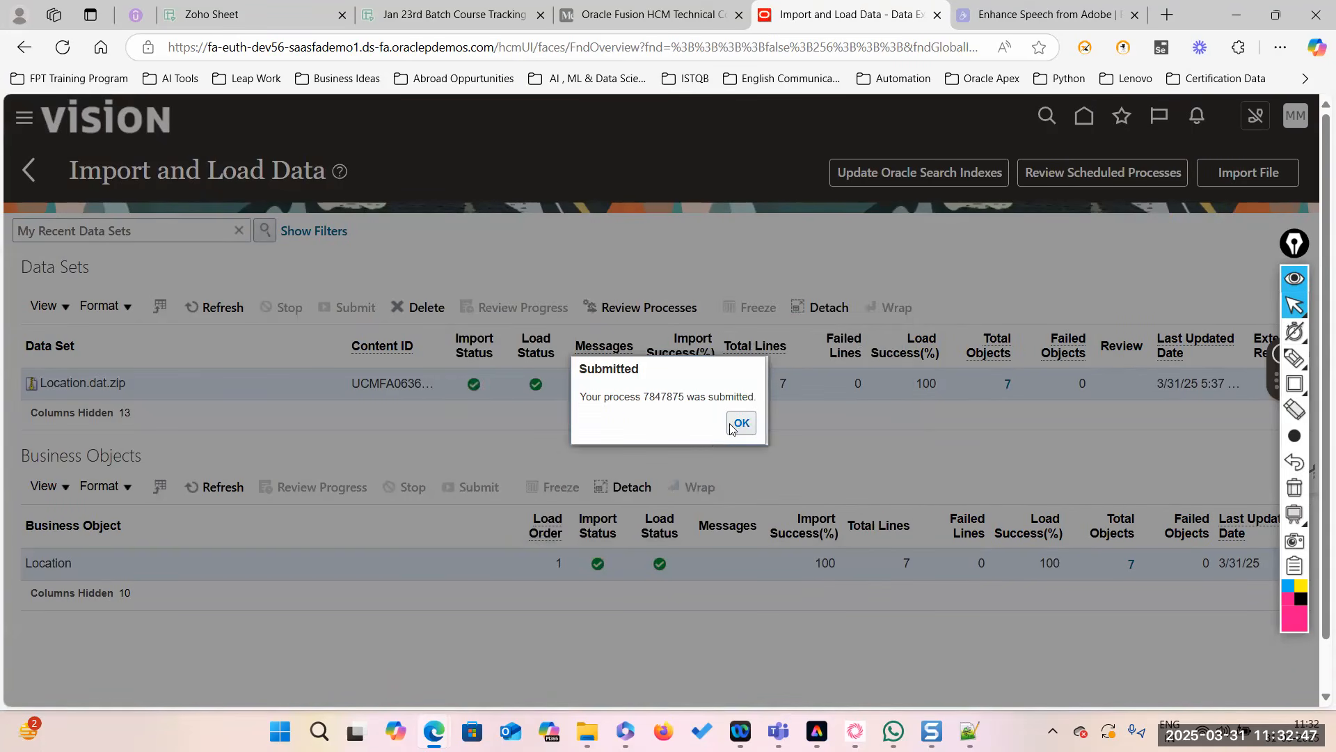
{"action": "left_click", "coordinate": [741, 424]}
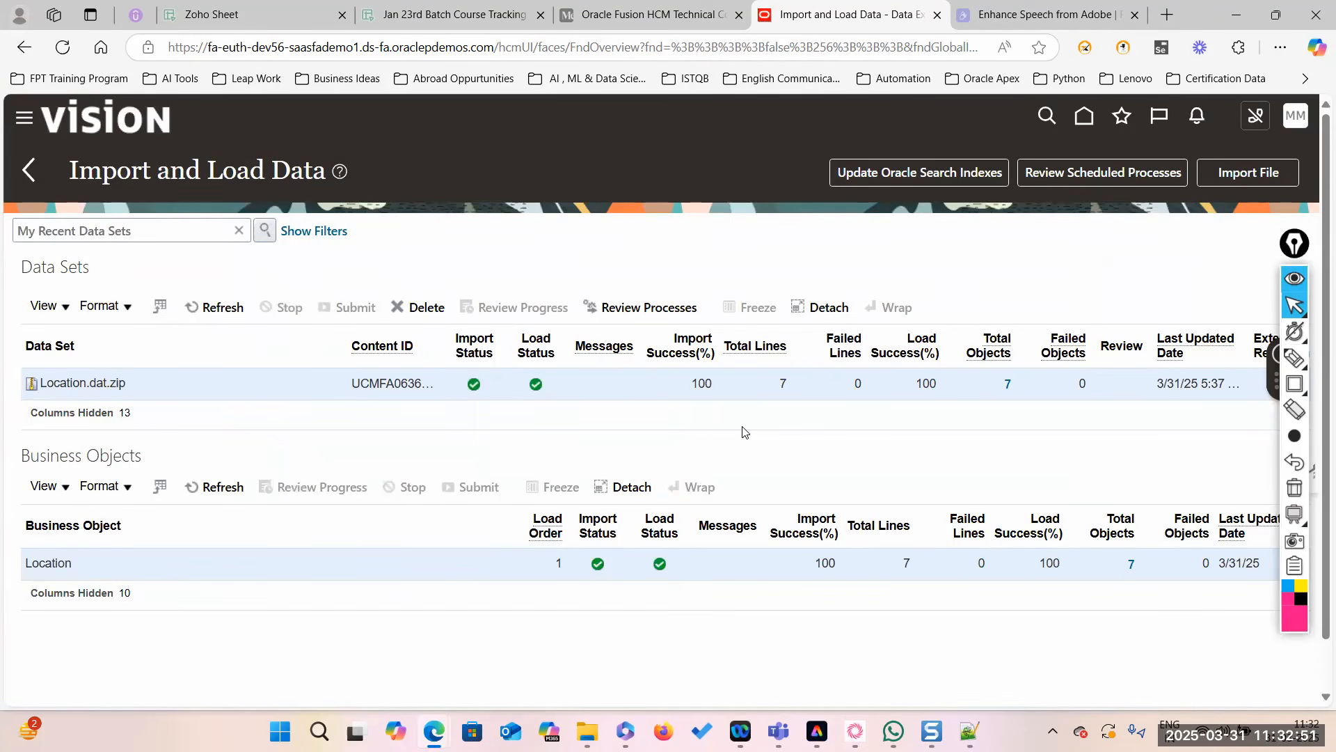
Refresh the data sets repeatedly and check the import and load progress of Job.dat.zip.
{"action": "left_click", "coordinate": [217, 311]}
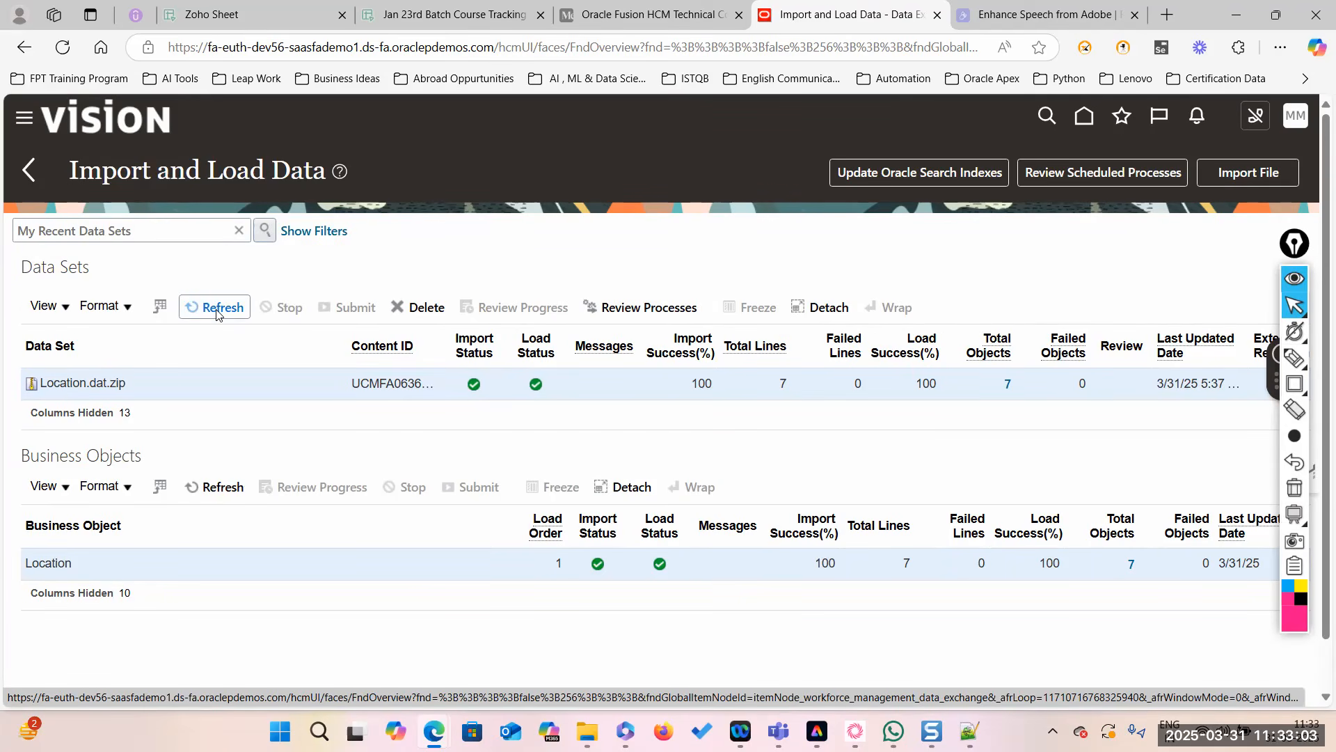
{"action": "left_click", "coordinate": [217, 314]}
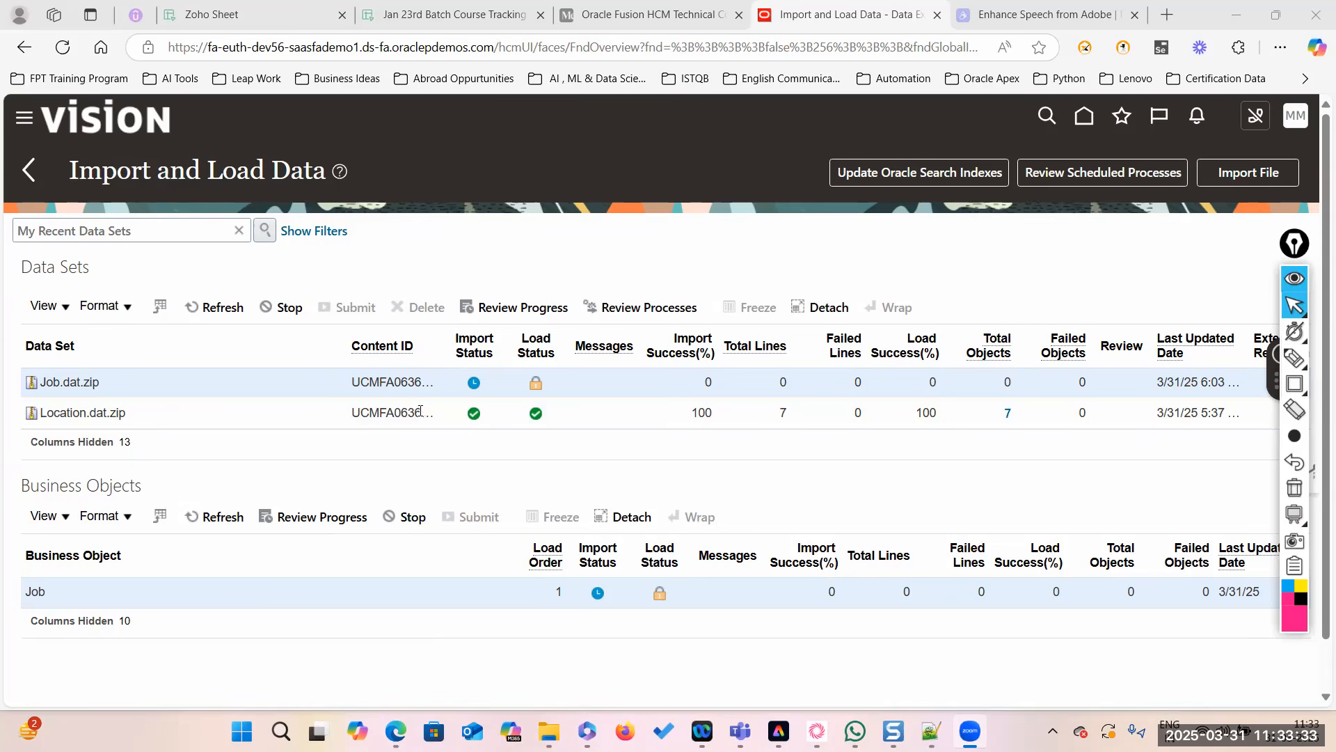
{"action": "left_click", "coordinate": [216, 307]}
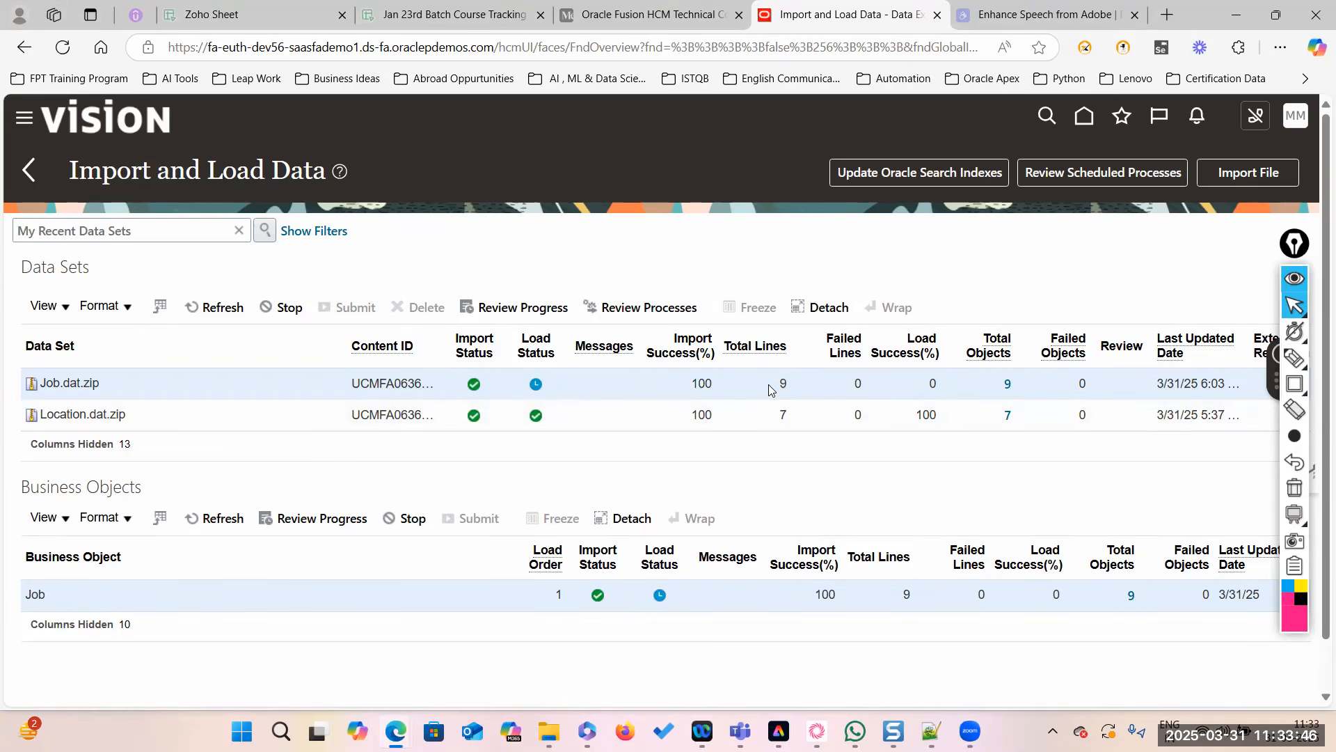
{"action": "left_click", "coordinate": [195, 307]}
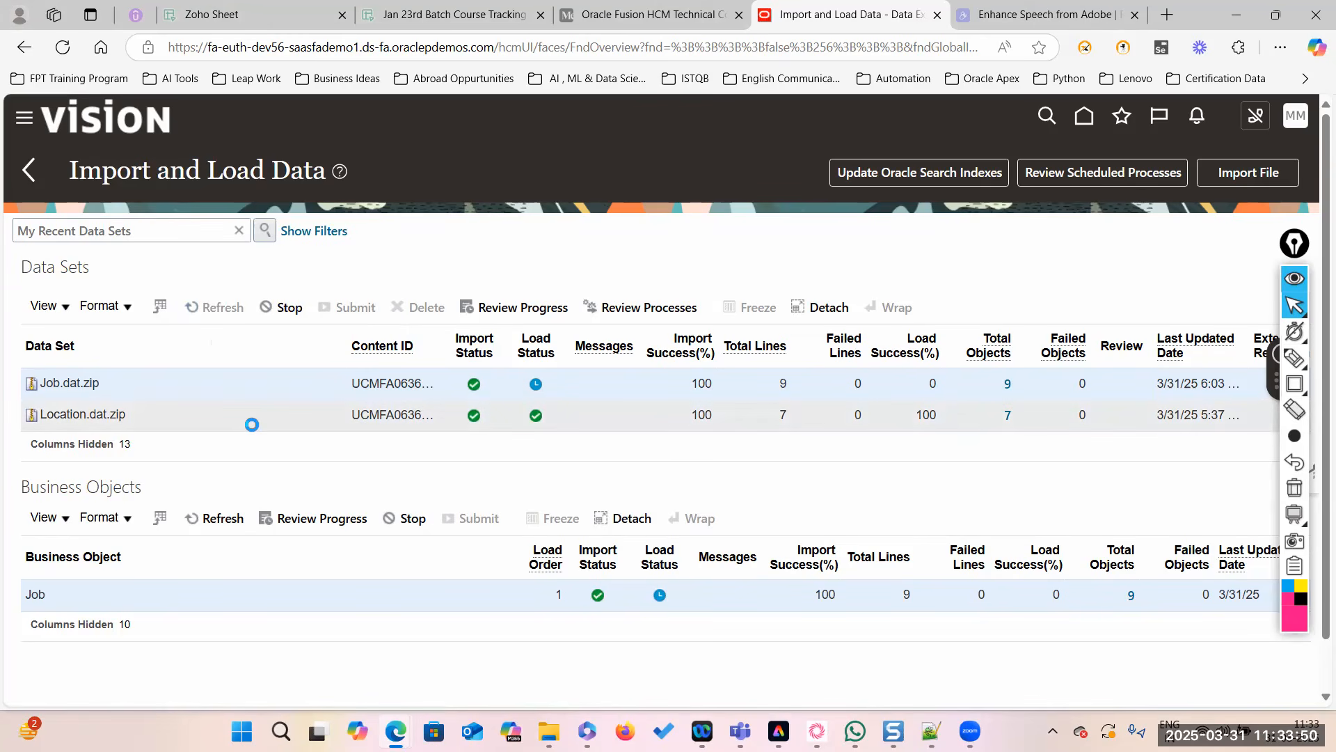
{"action": "left_click", "coordinate": [218, 313]}
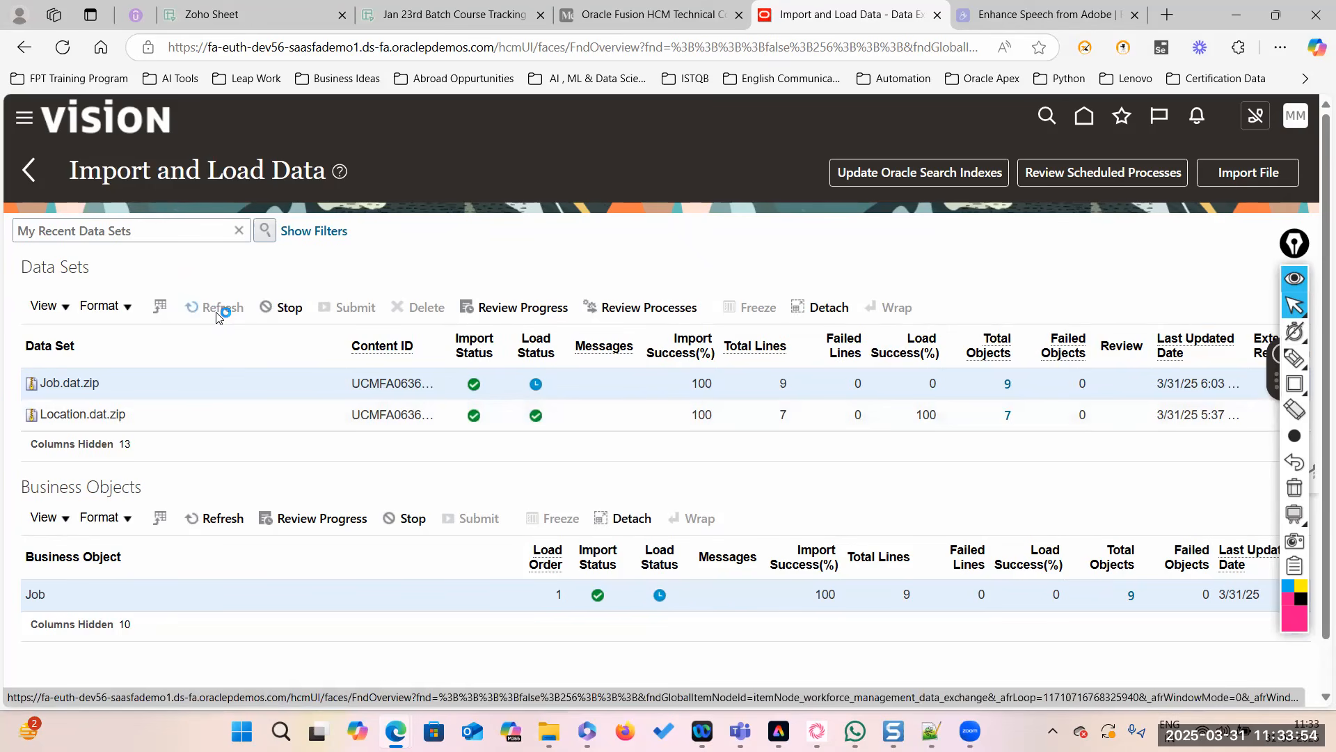
{"action": "left_click", "coordinate": [217, 313]}
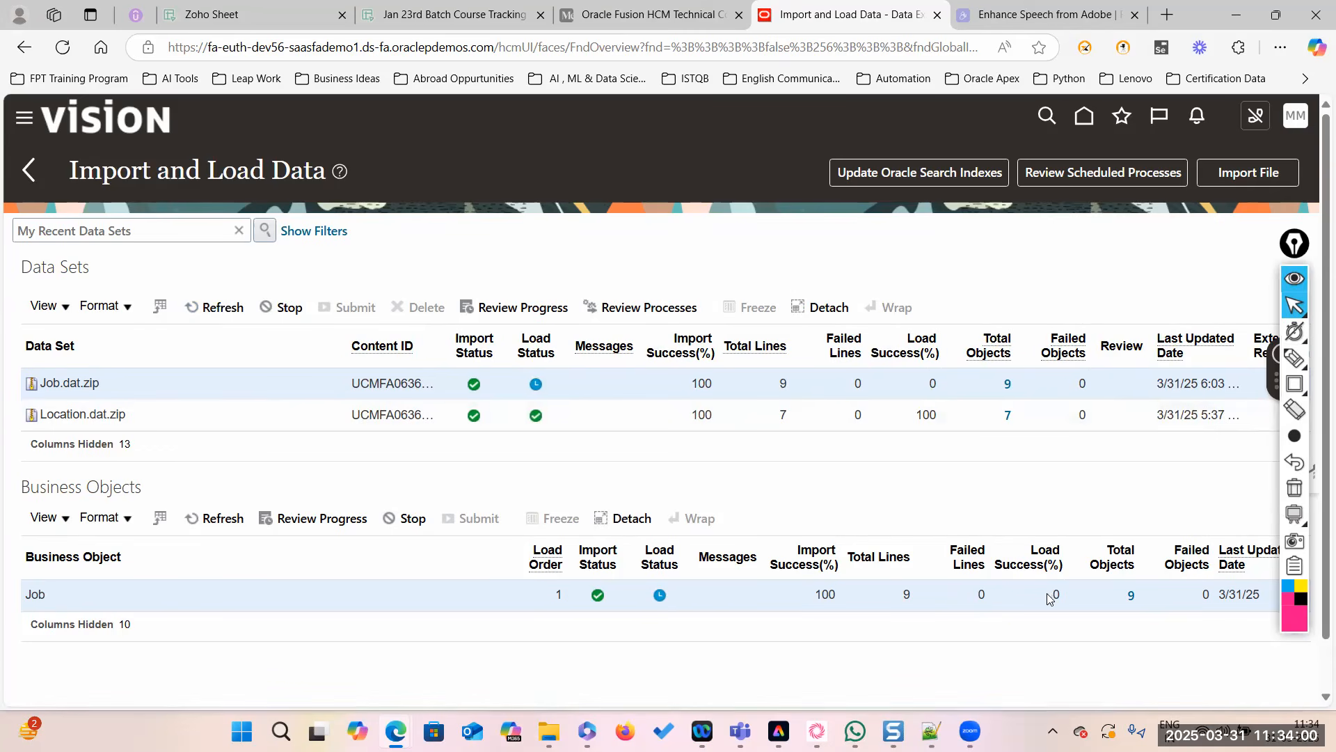
{"action": "double_click", "coordinate": [825, 595]}
{"action": "left_click", "coordinate": [219, 308]}
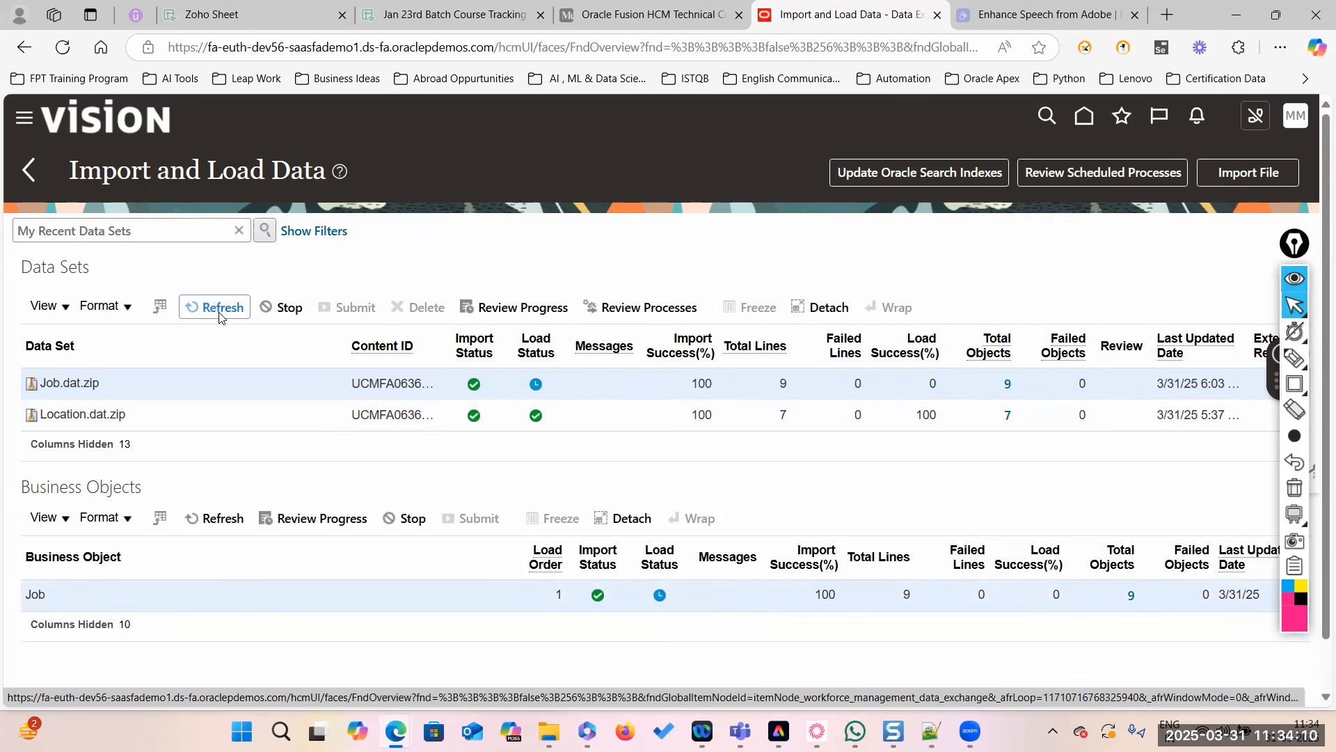
{"action": "left_click", "coordinate": [219, 308]}
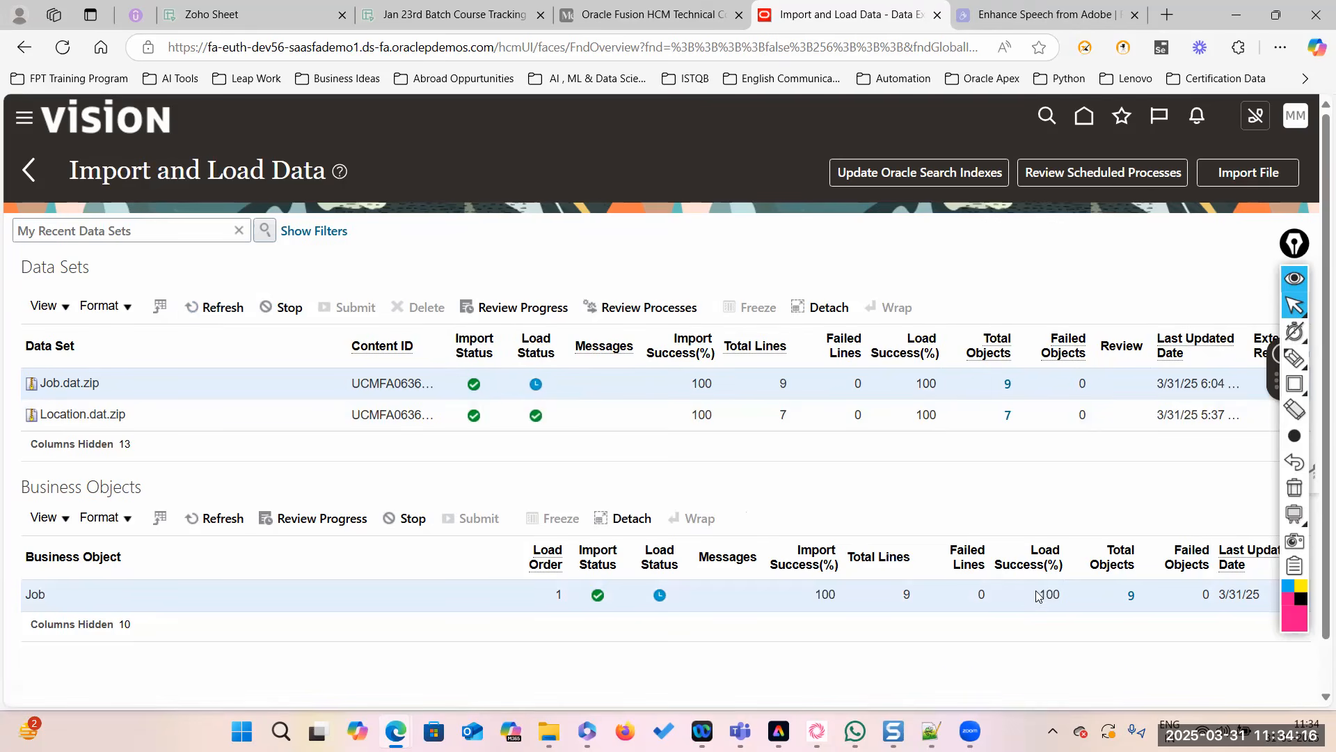
{"action": "left_click_drag", "start_coordinate": [1037, 597], "coordinate": [1064, 596]}
{"action": "left_click", "coordinate": [216, 307]}
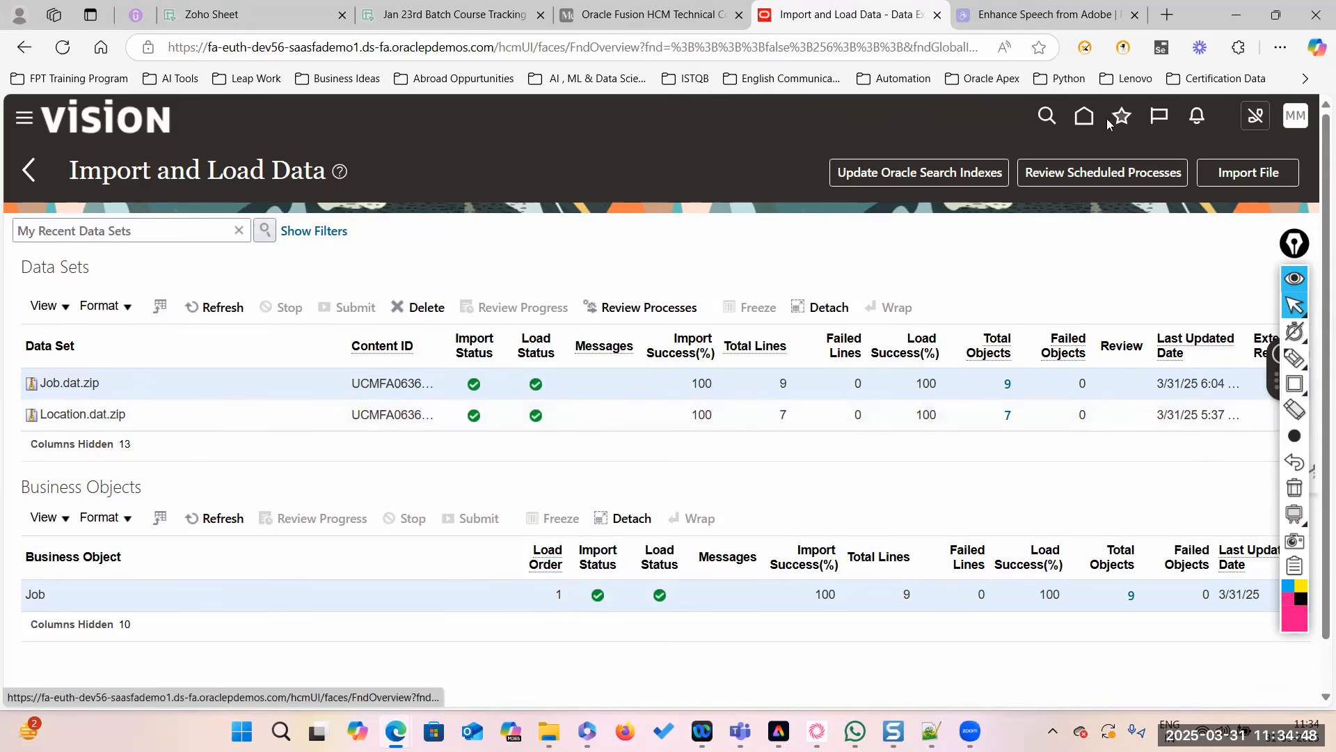
Go to Setup and Maintenance and open its task search page.
{"action": "left_click", "coordinate": [1296, 116]}
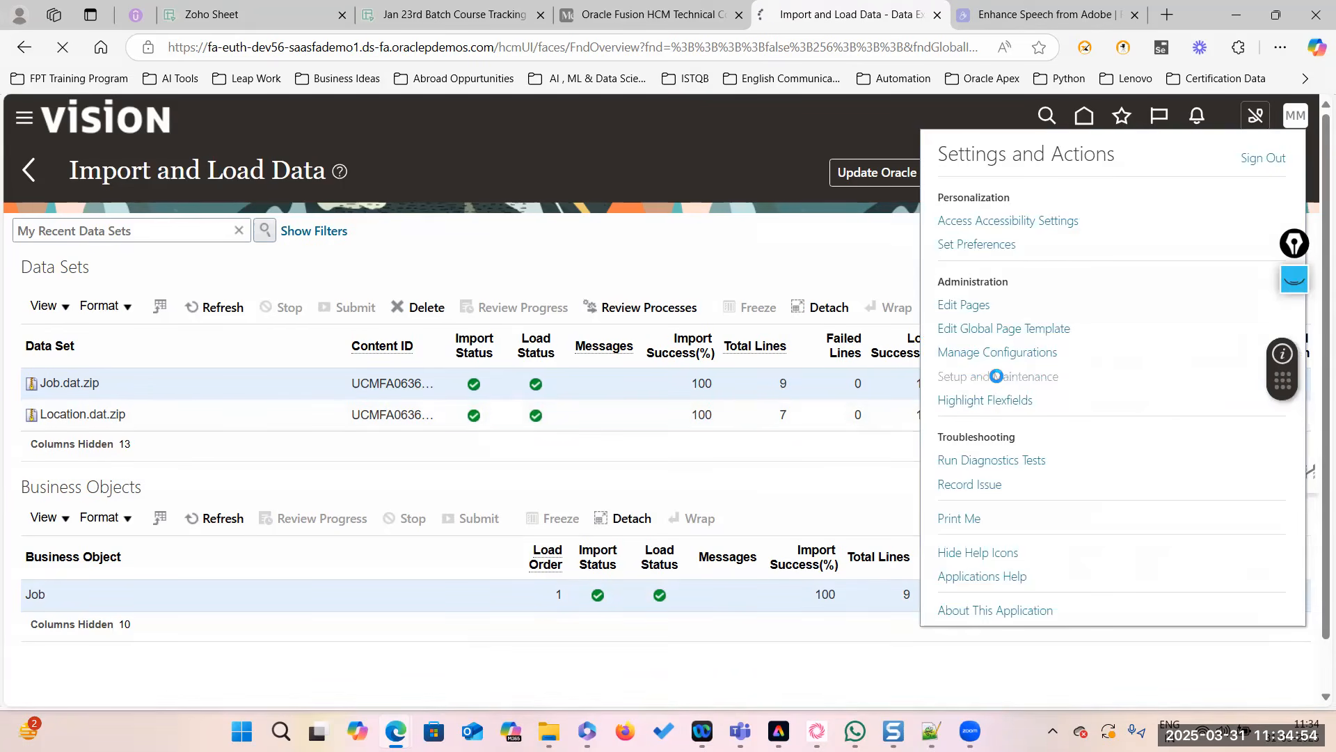
{"action": "left_click", "coordinate": [997, 376]}
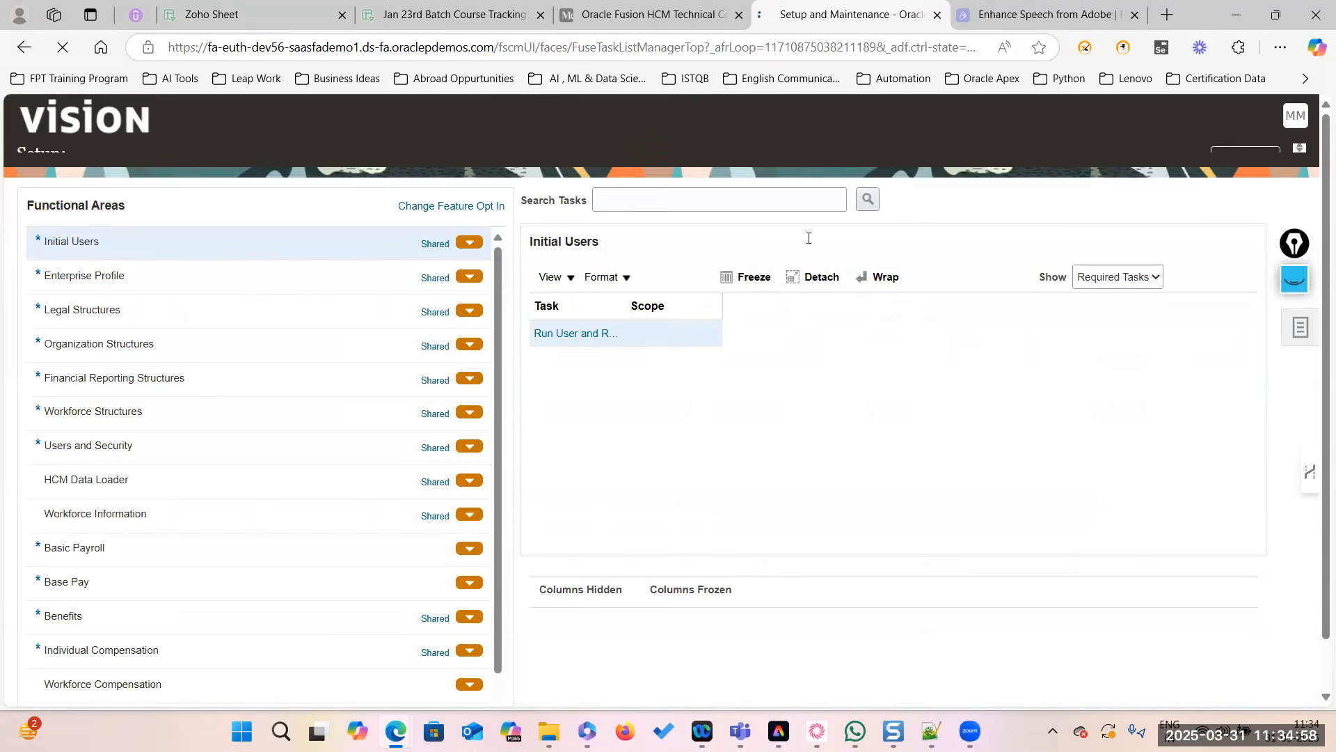
{"action": "left_click", "coordinate": [1299, 349]}
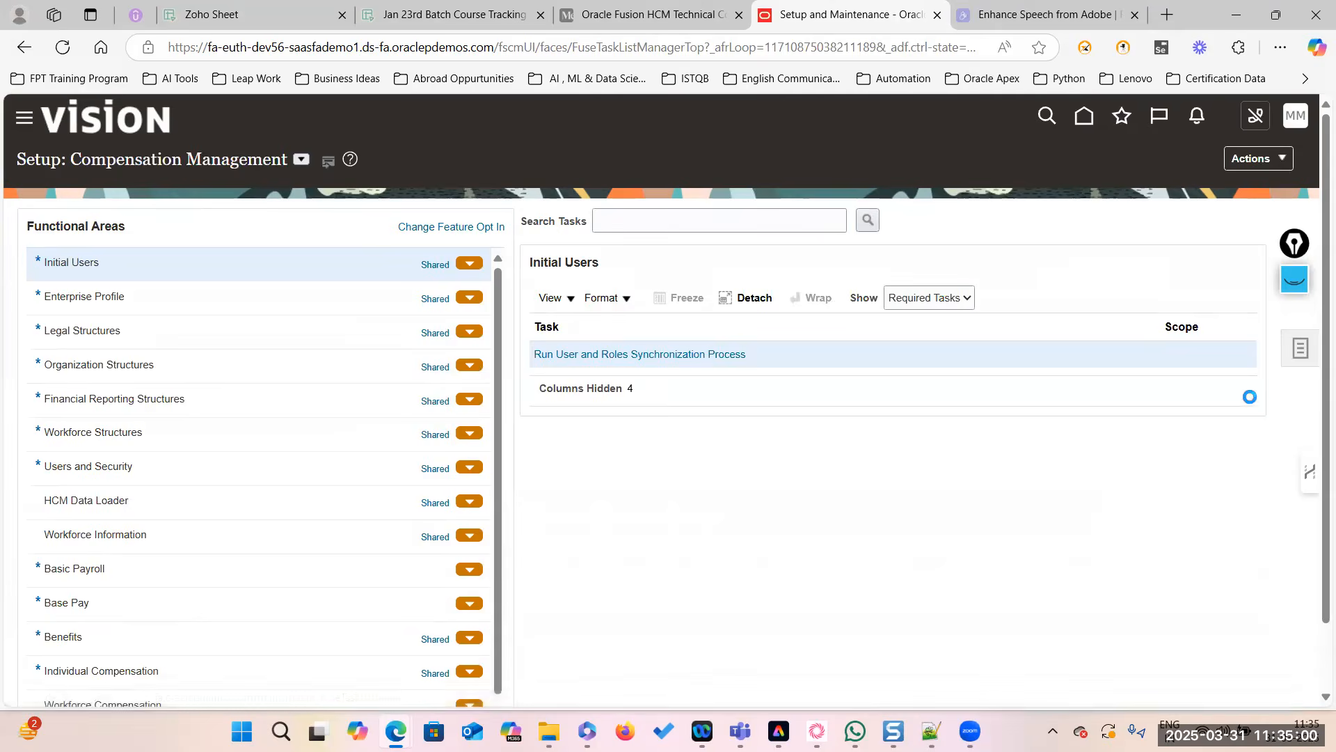
{"action": "left_click", "coordinate": [1147, 355]}
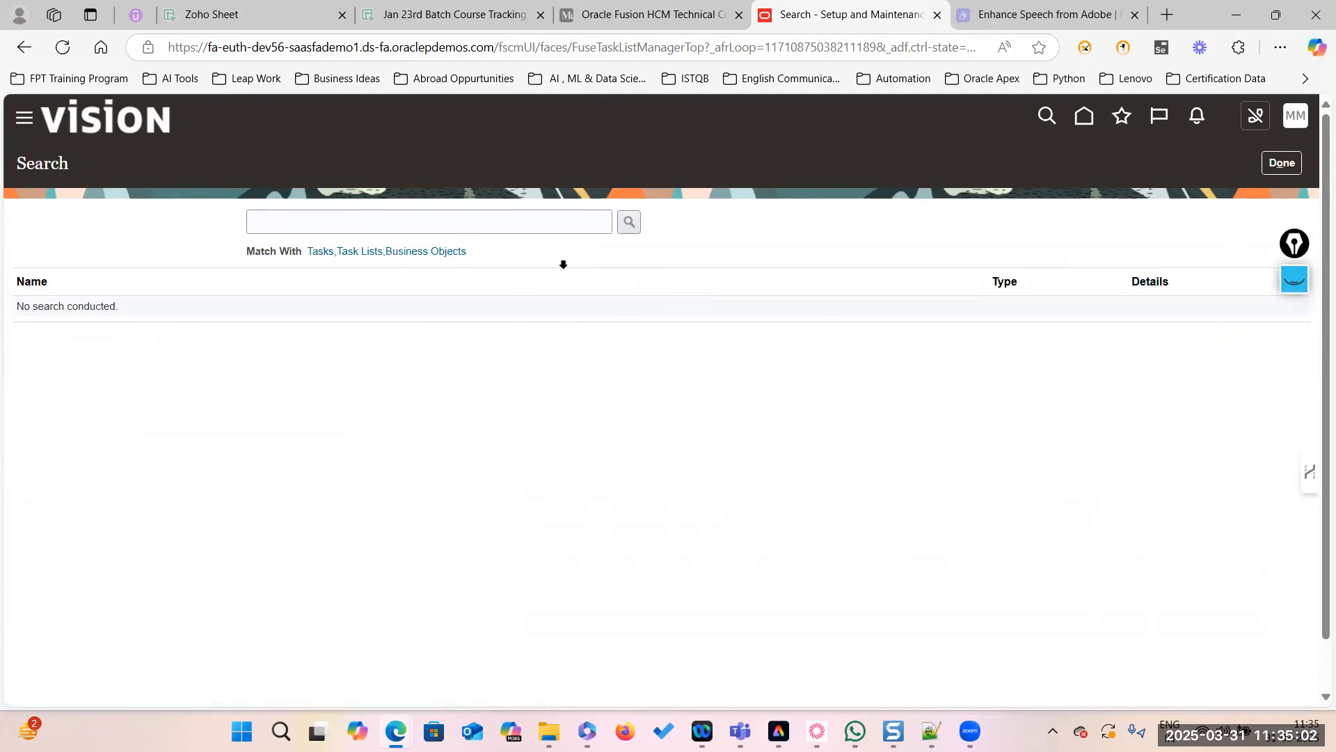
Search the setup tasks for "Manage Job" and open the Manage Job task.
{"action": "left_click", "coordinate": [444, 227]}
{"action": "type", "text": "Manage Job"}
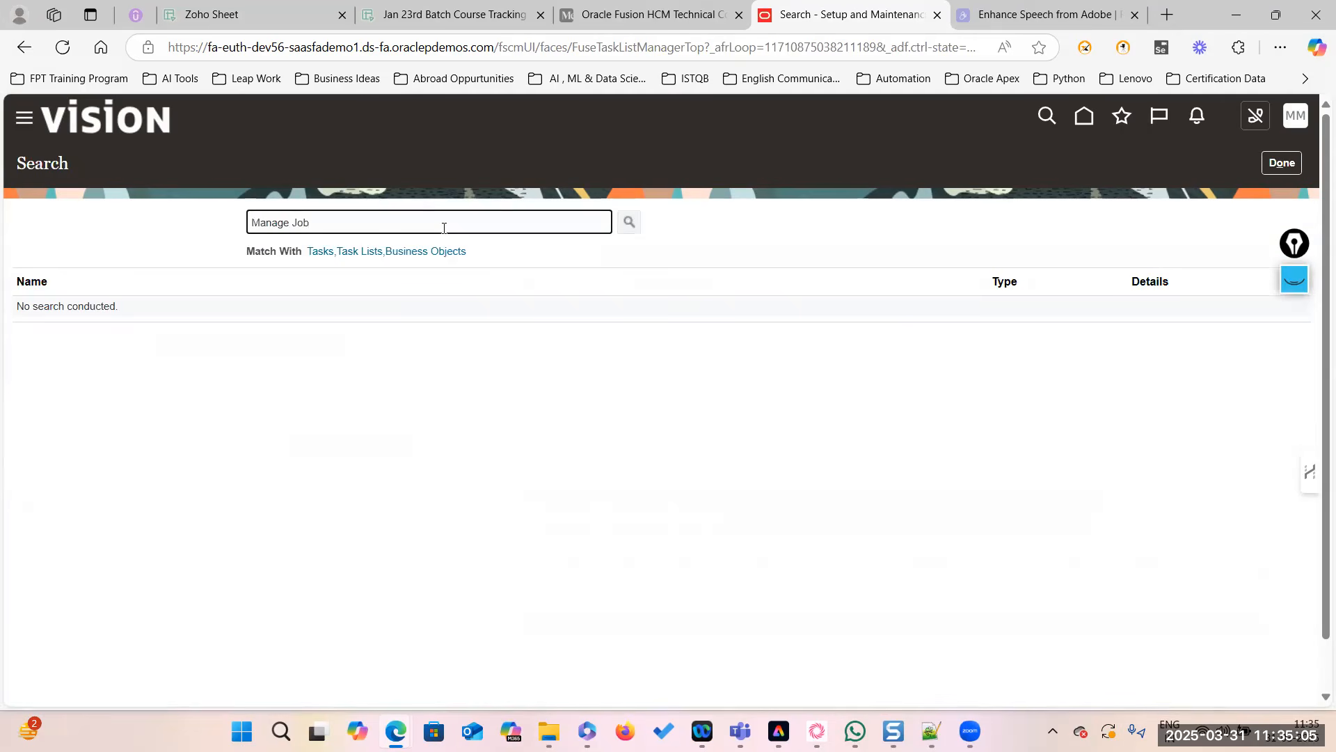
{"action": "key", "text": "Return"}
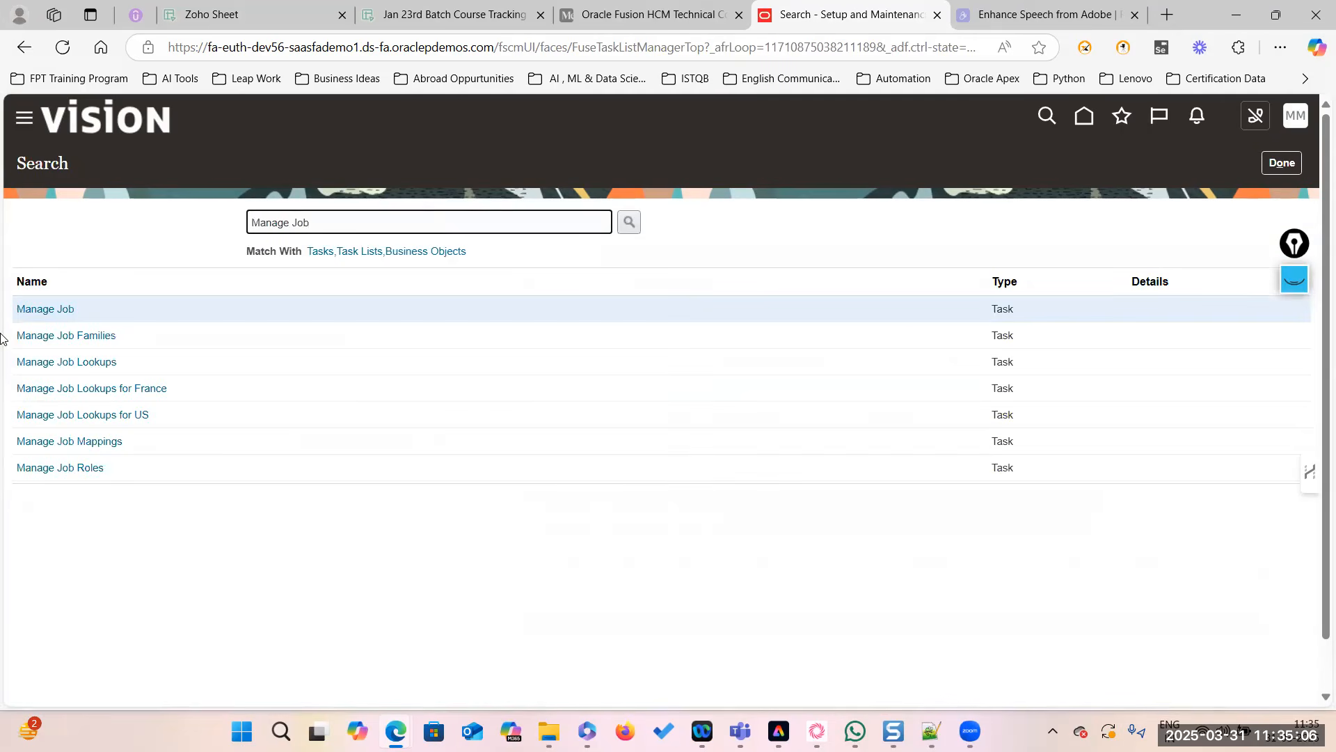
{"action": "left_click", "coordinate": [45, 309]}
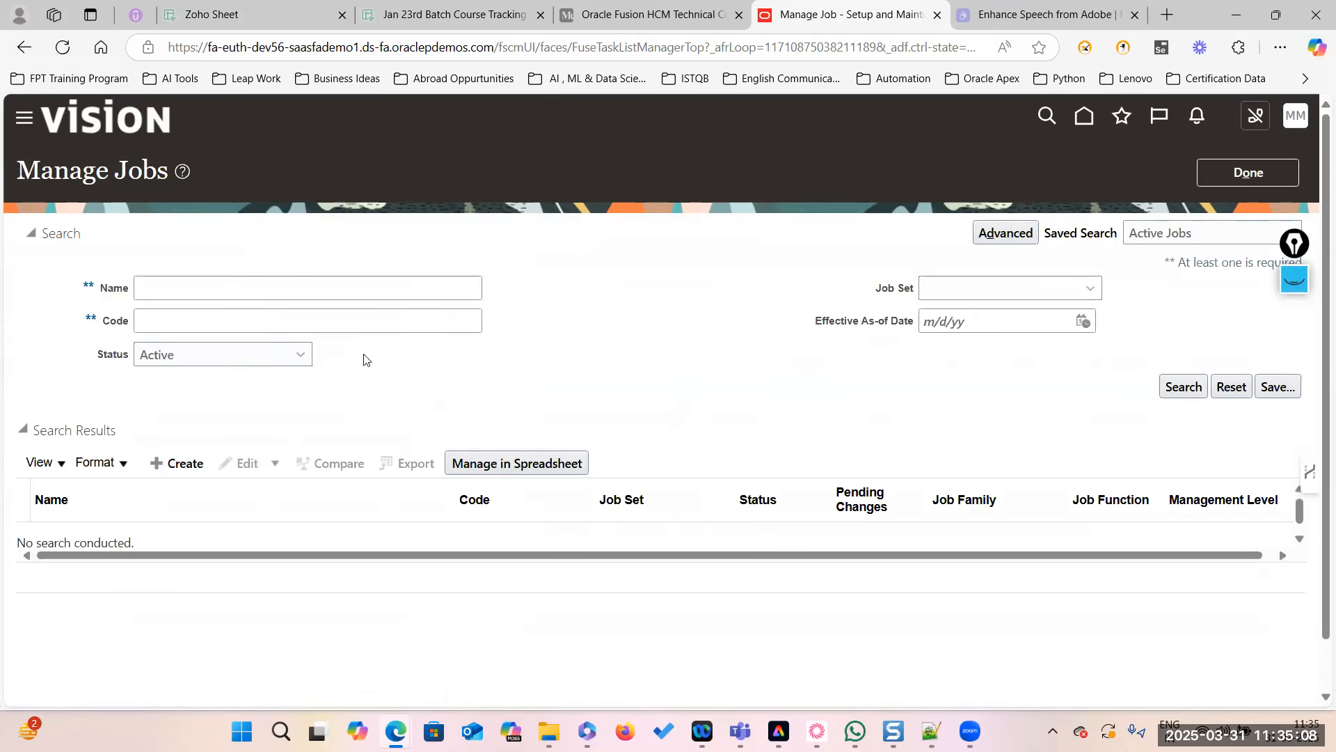
Switch to Notepad++ and close Job (1).dat, the active Location.dat and the "new 8" file, discarding unsaved changes.
{"action": "left_click", "coordinate": [932, 730]}
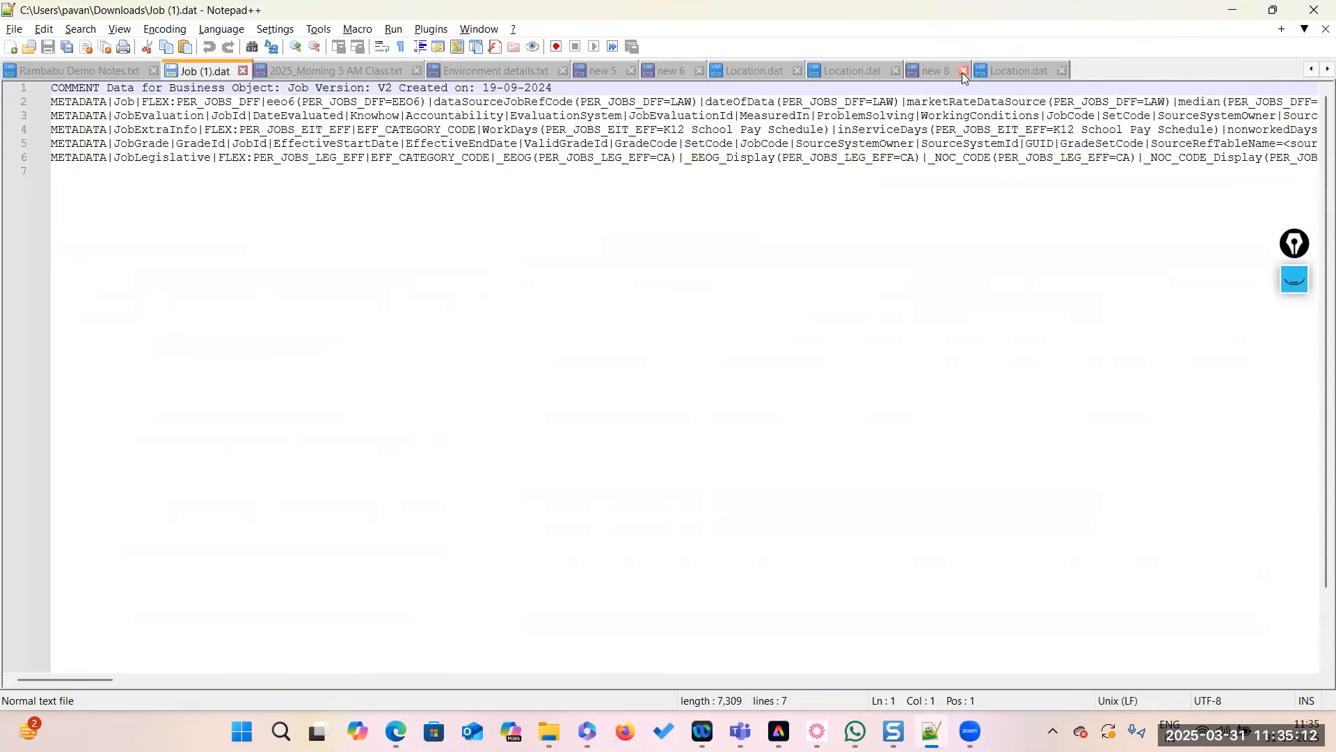
{"action": "left_click", "coordinate": [1325, 30]}
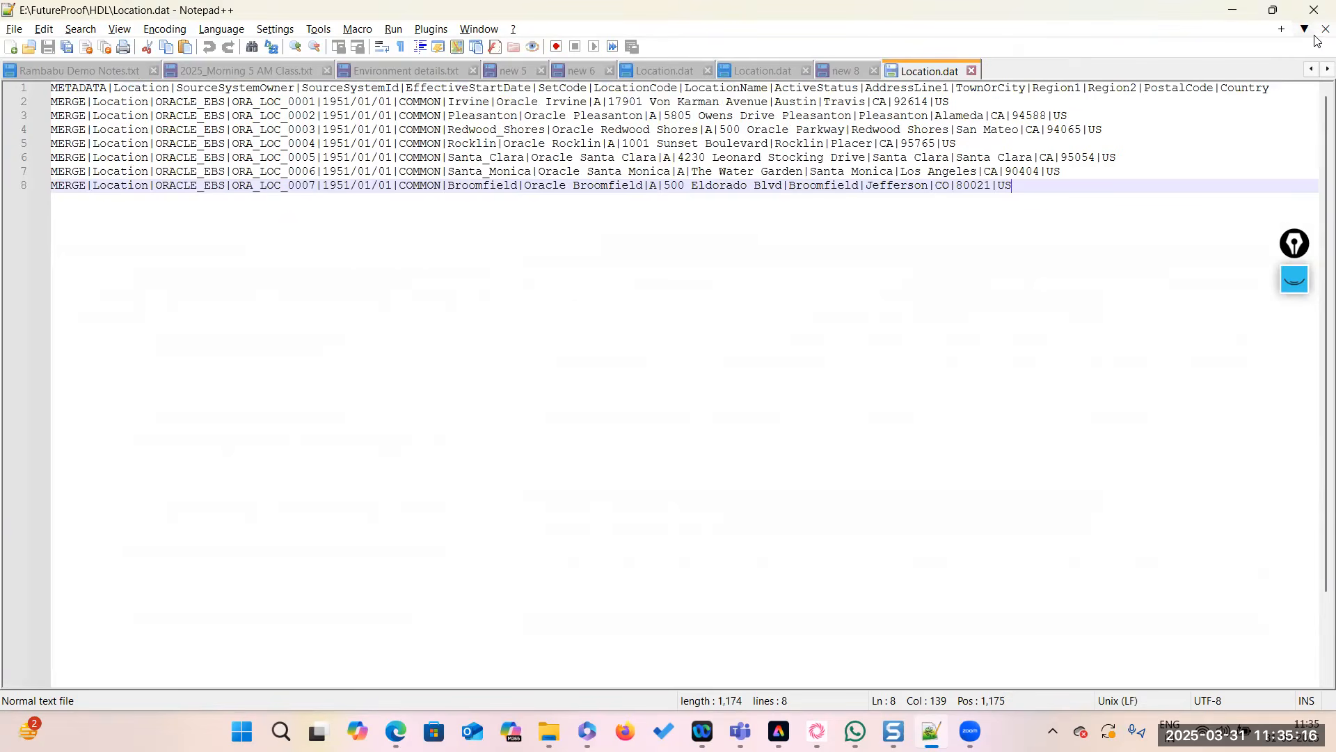
{"action": "left_click", "coordinate": [1317, 31]}
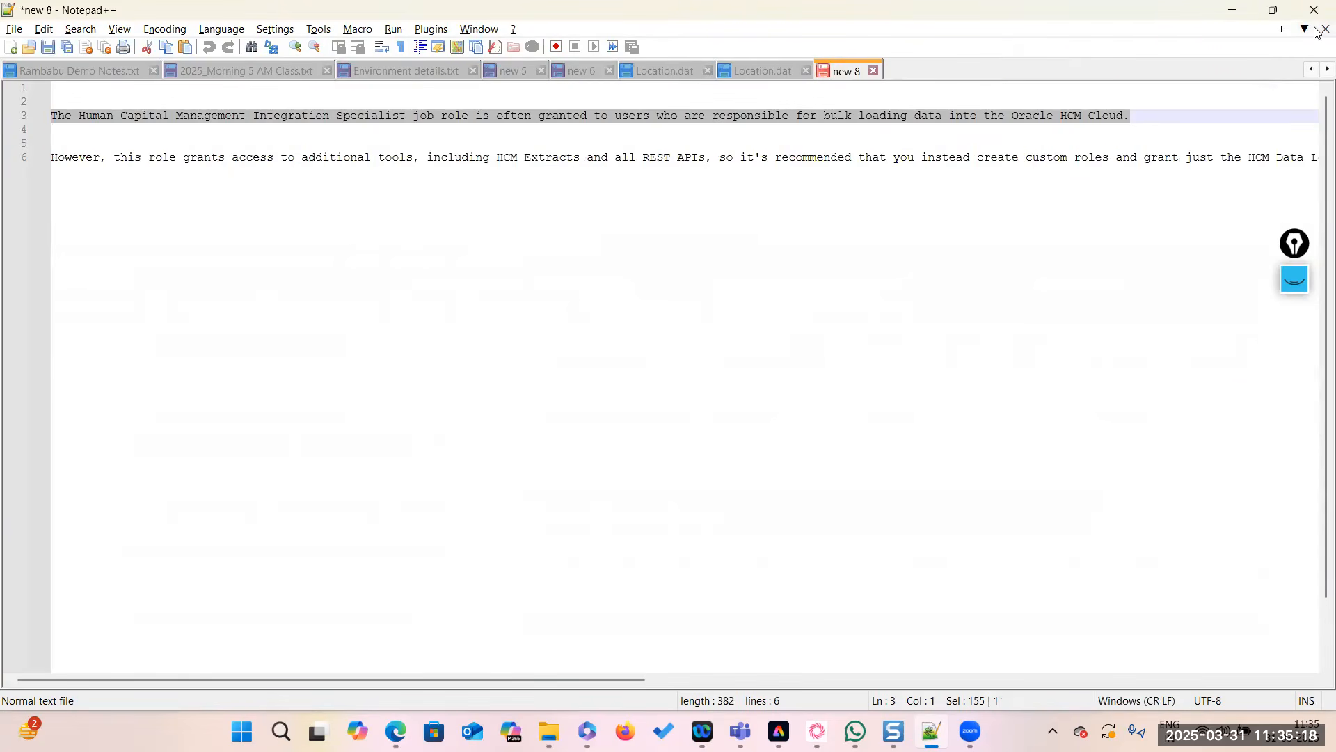
{"action": "left_click", "coordinate": [1317, 32]}
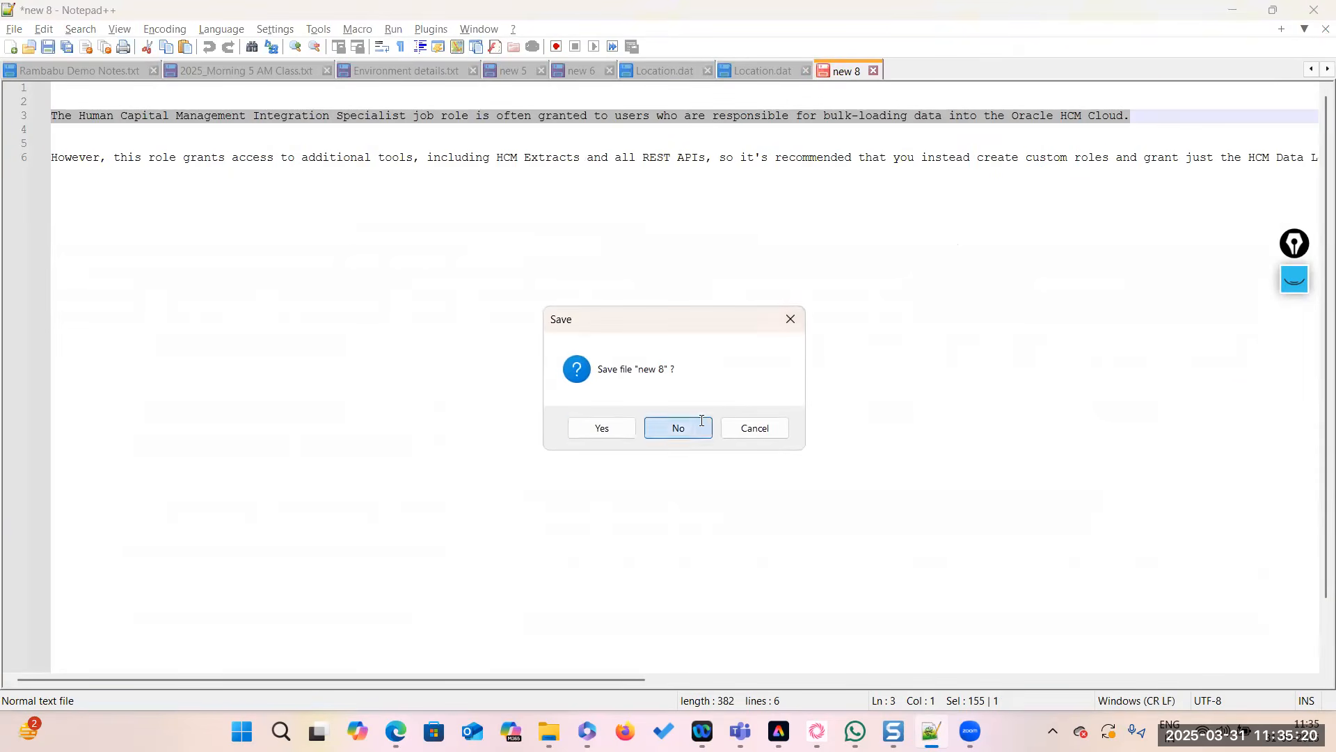
{"action": "left_click", "coordinate": [679, 426]}
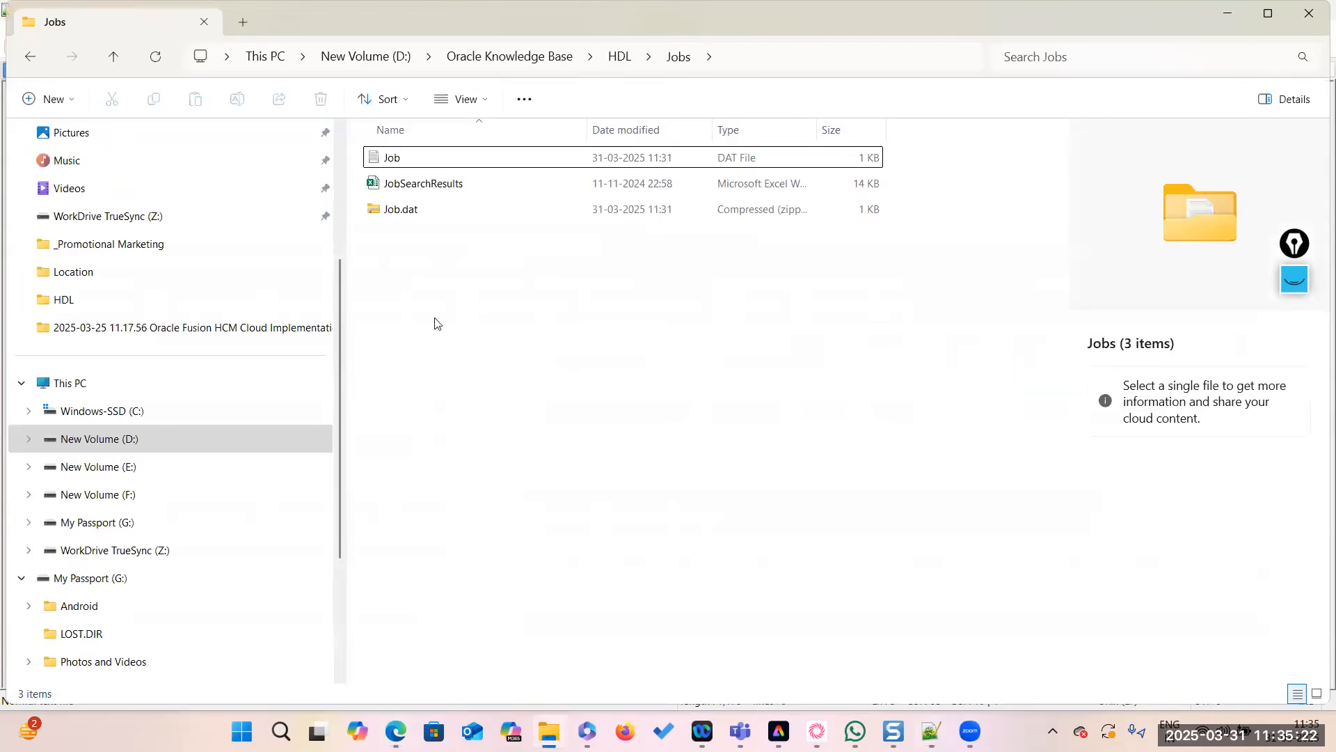
Copy the job name Oracle President from the Job DAT file and search Manage Jobs by that name.
{"action": "double_click", "coordinate": [433, 167]}
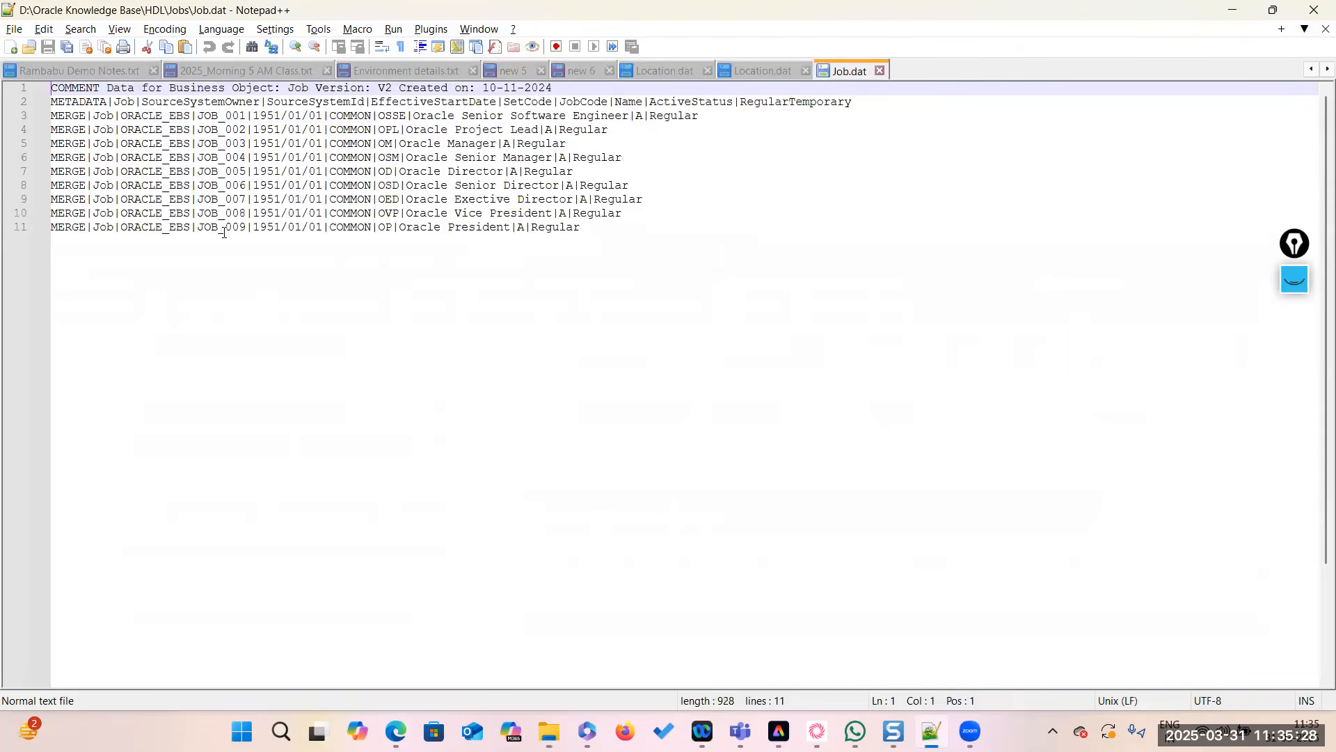
{"action": "left_click_drag", "start_coordinate": [399, 228], "coordinate": [506, 235]}
{"action": "key", "text": "ctrl+c"}
{"action": "key", "text": "alt+Tab"}
{"action": "key", "text": "Tab"}
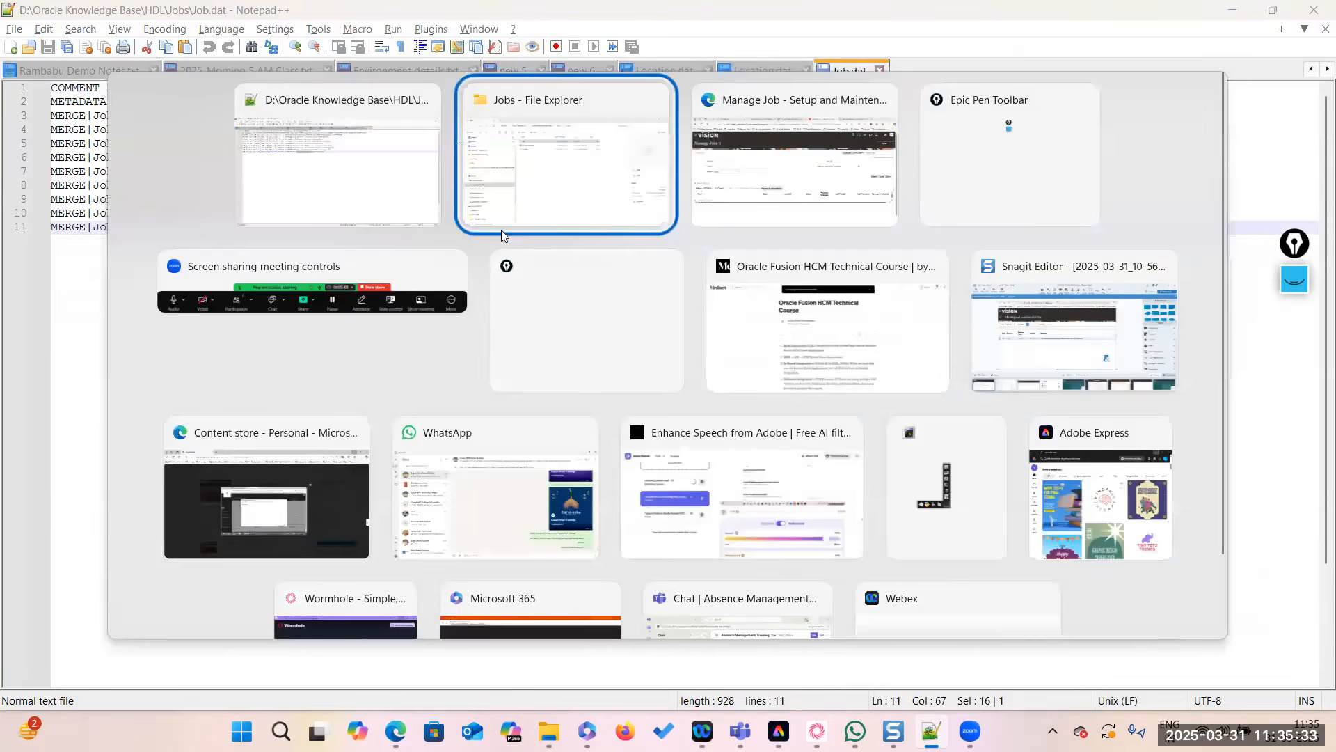
{"action": "key", "text": "ctrl+v"}
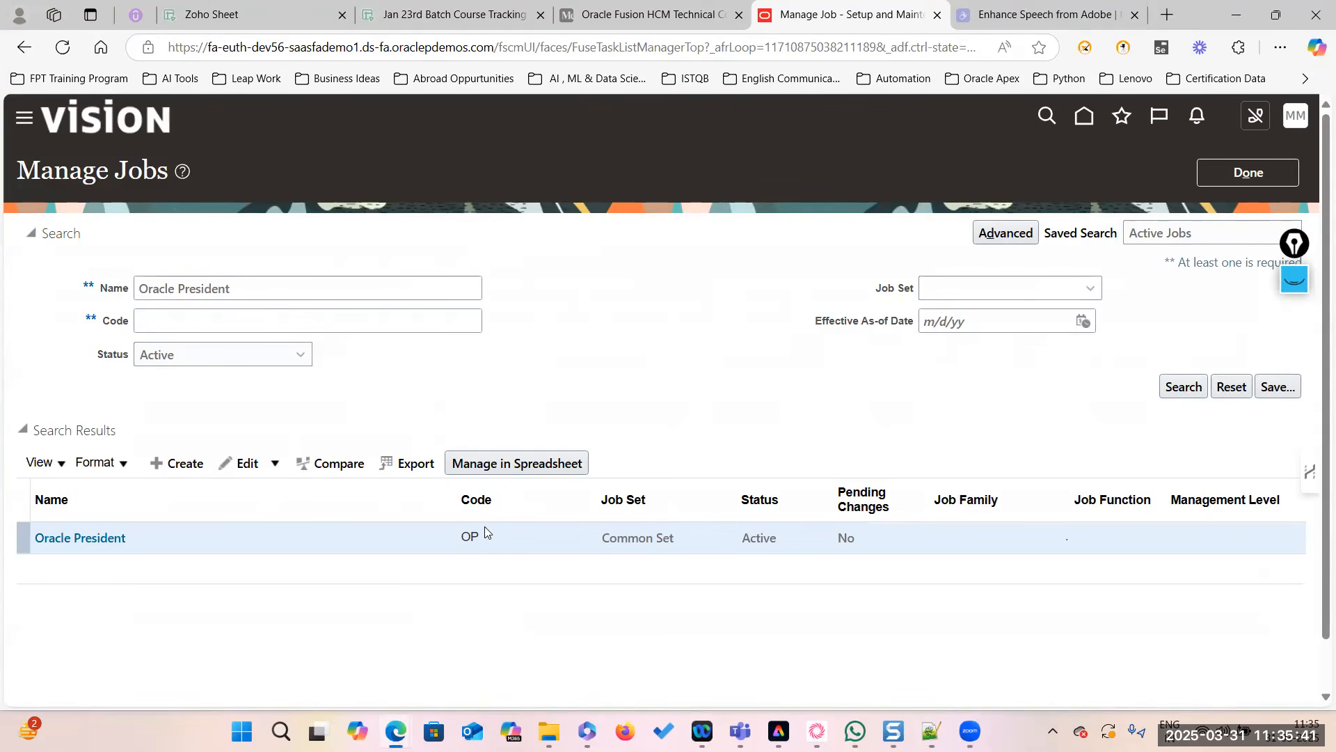
Narrow the results' Name column and examine the Oracle President job's details through its extra information, returning to Manage Jobs.
{"action": "left_click_drag", "start_coordinate": [457, 497], "coordinate": [330, 499]}
{"action": "scroll", "coordinate": [356, 514], "scroll_direction": "down", "scroll_amount": 6}
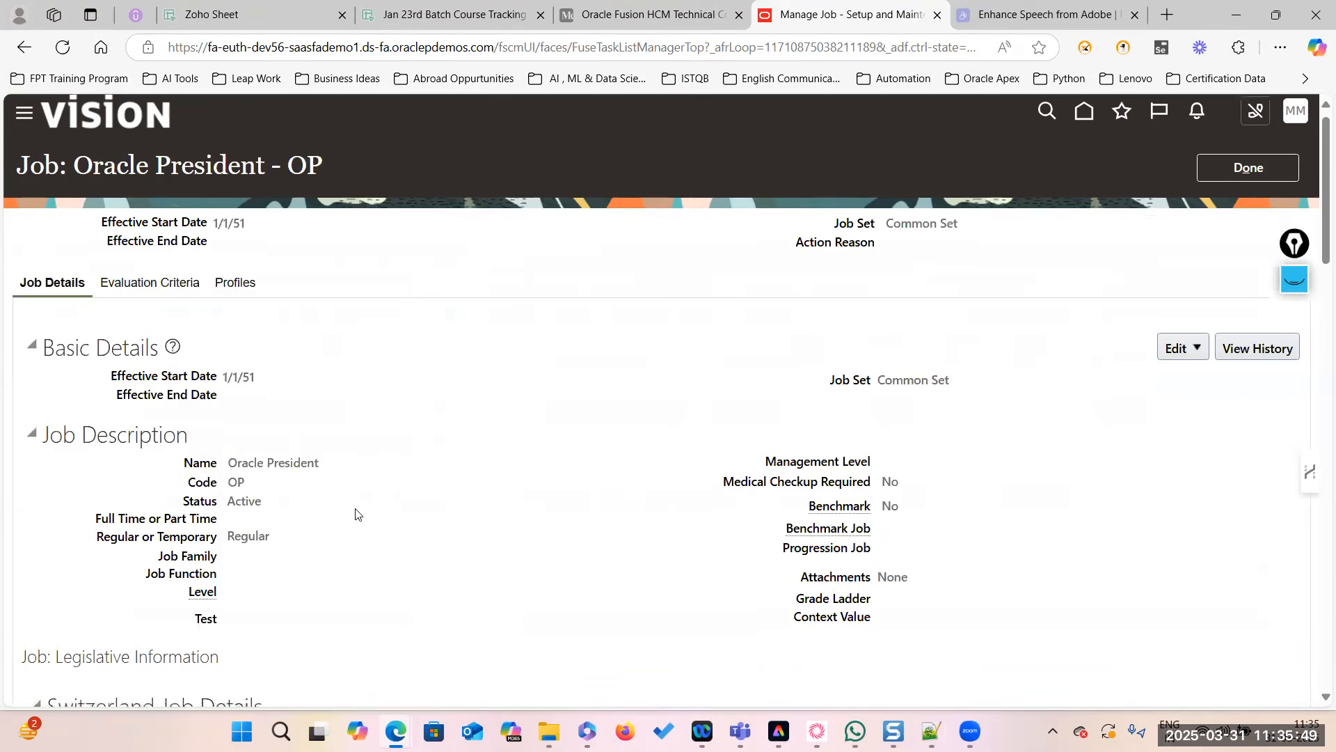
{"action": "scroll", "coordinate": [379, 452], "scroll_direction": "up", "scroll_amount": 6}
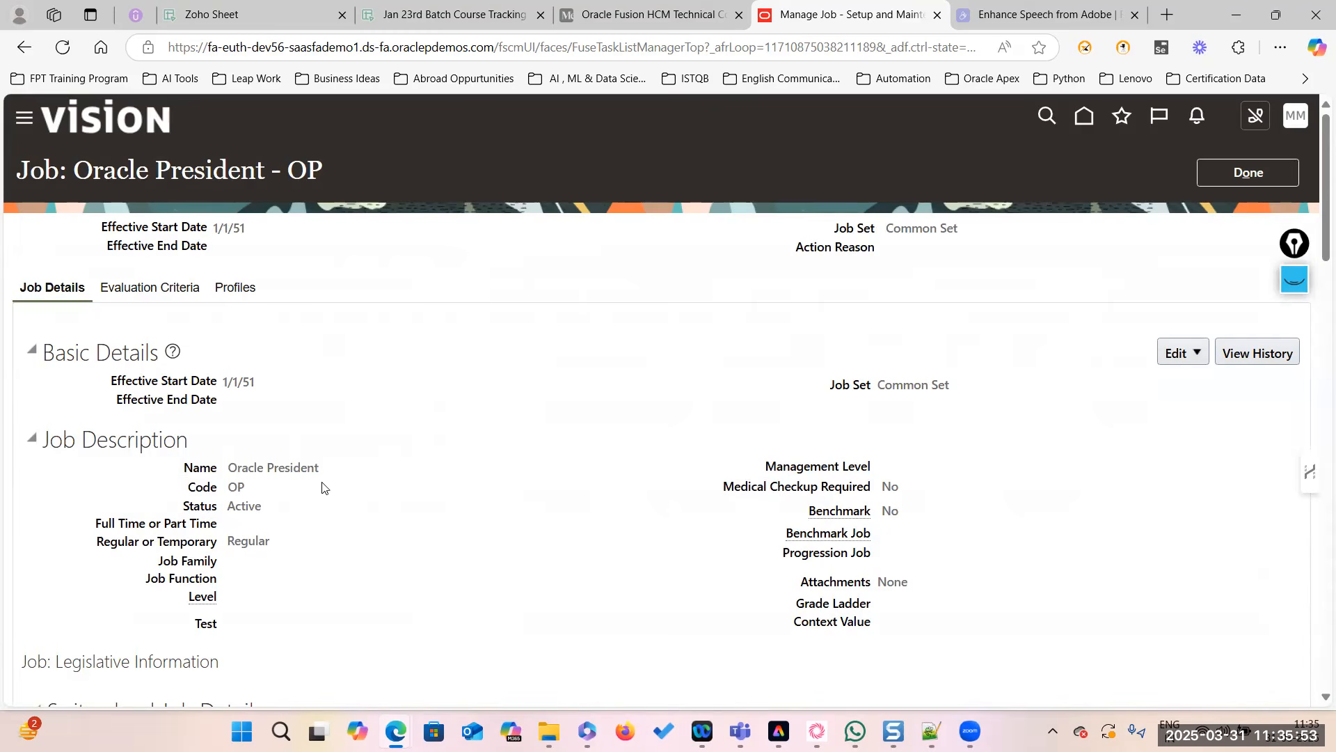
{"action": "scroll", "coordinate": [69, 358], "scroll_direction": "down", "scroll_amount": 6}
{"action": "scroll", "coordinate": [189, 223], "scroll_direction": "up", "scroll_amount": 1}
{"action": "scroll", "coordinate": [189, 223], "scroll_direction": "up", "scroll_amount": 3}
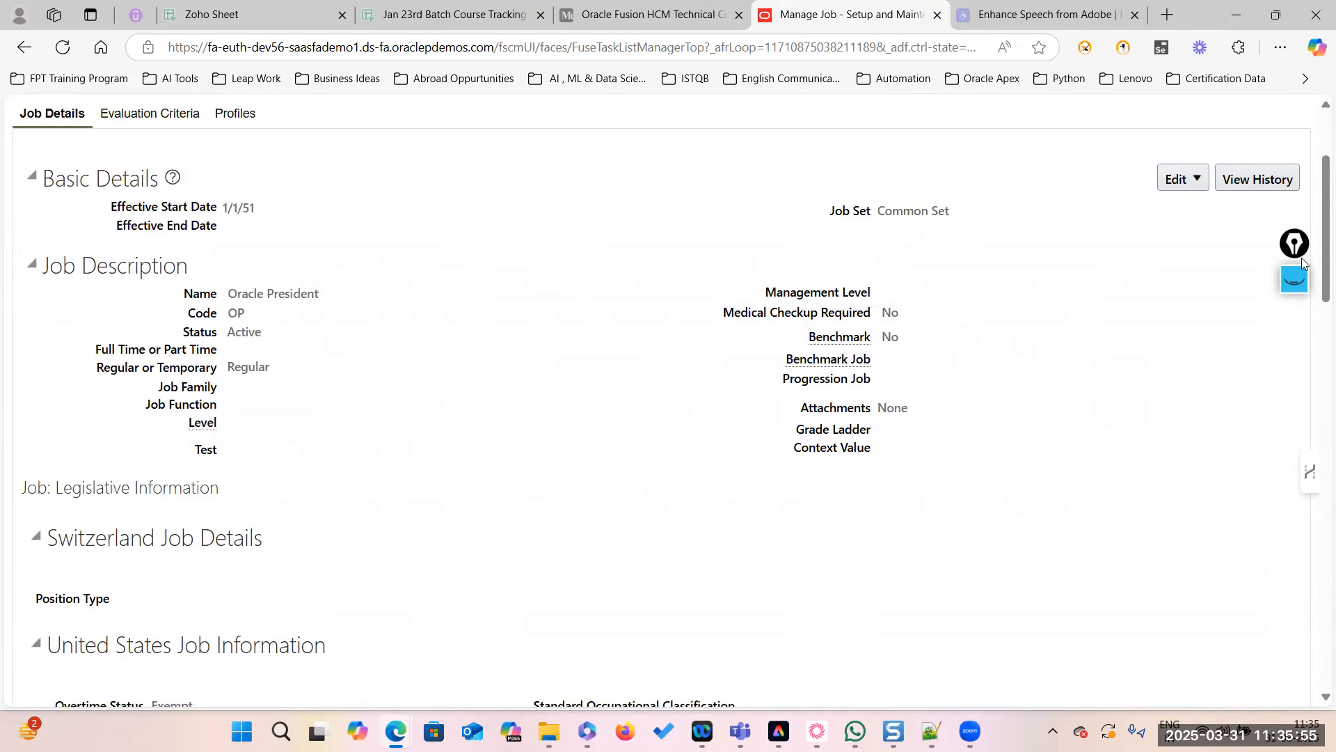
{"action": "scroll", "coordinate": [382, 466], "scroll_direction": "down", "scroll_amount": 10}
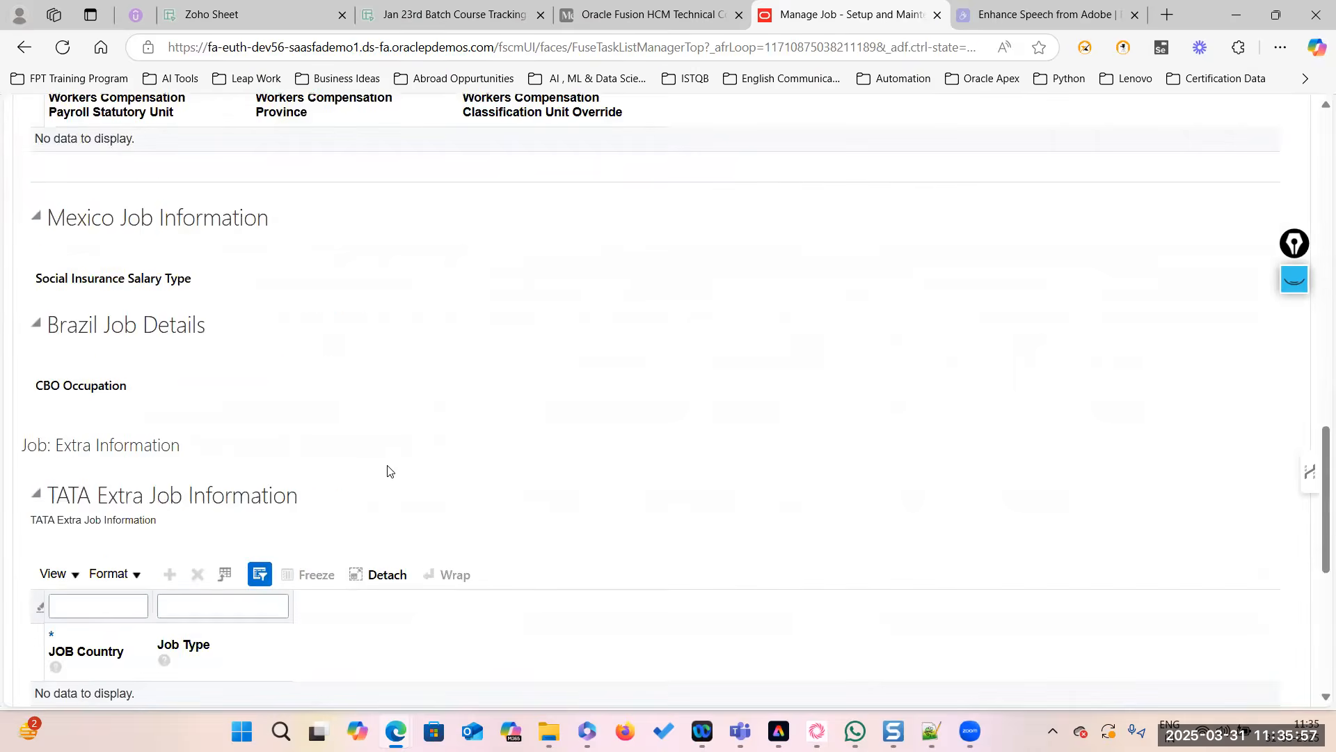
{"action": "scroll", "coordinate": [385, 468], "scroll_direction": "up", "scroll_amount": 9}
{"action": "scroll", "coordinate": [1069, 332], "scroll_direction": "up", "scroll_amount": 4}
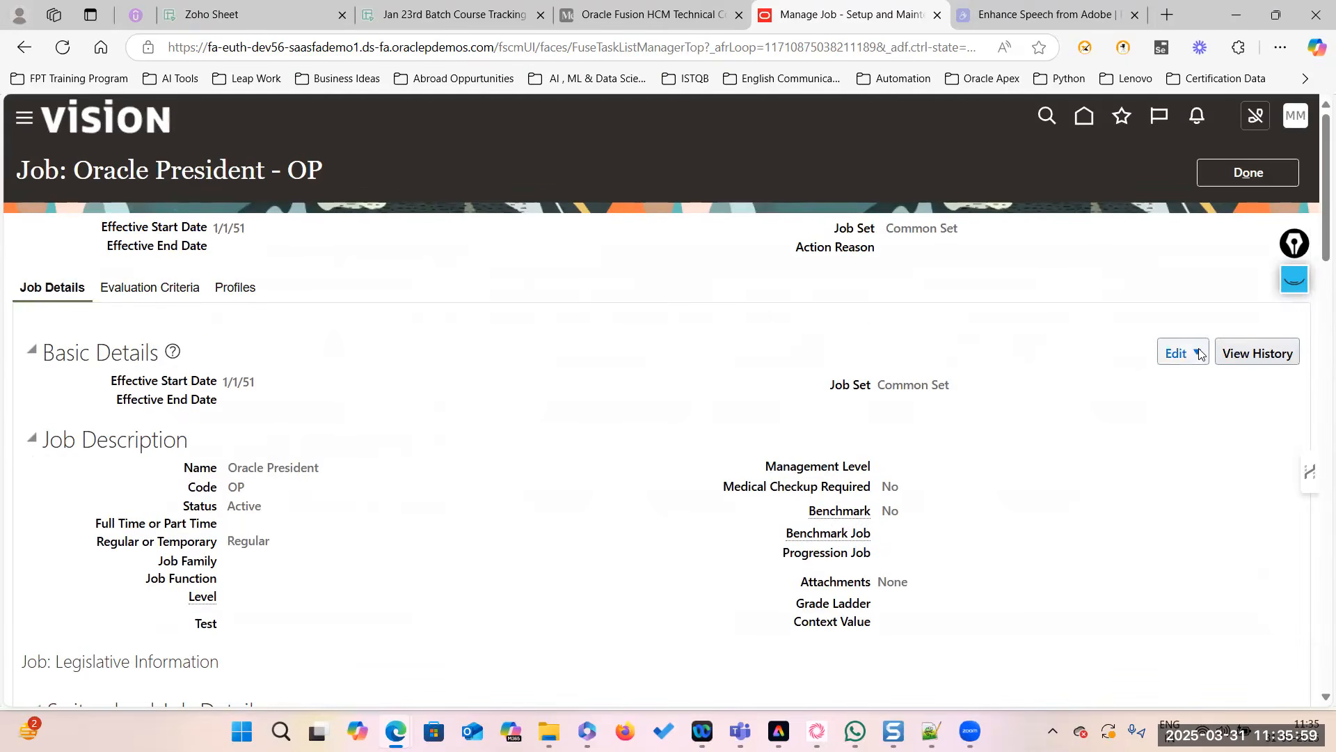
{"action": "left_click", "coordinate": [1249, 173]}
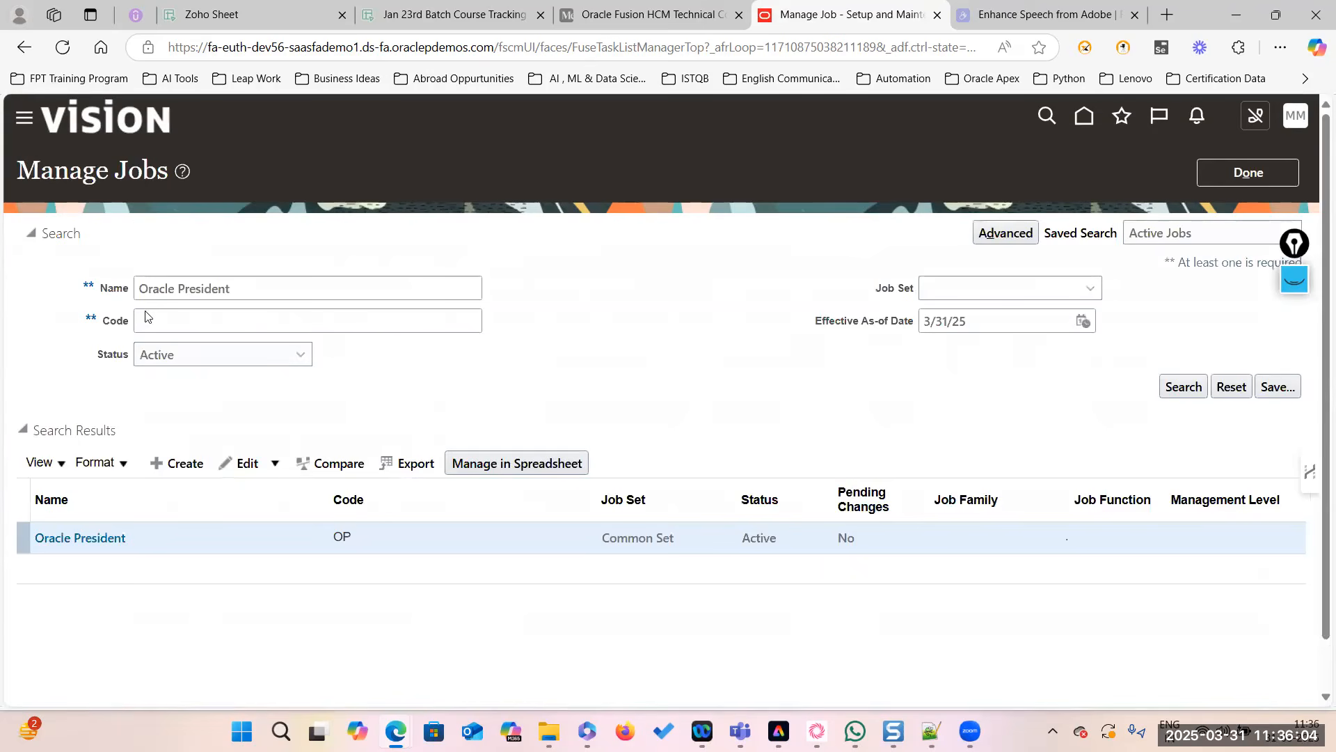
Clear the name criterion and search the jobs by code for OVP and for OED.
{"action": "triple_click", "coordinate": [263, 289]}
{"action": "key", "text": "BackSpace"}
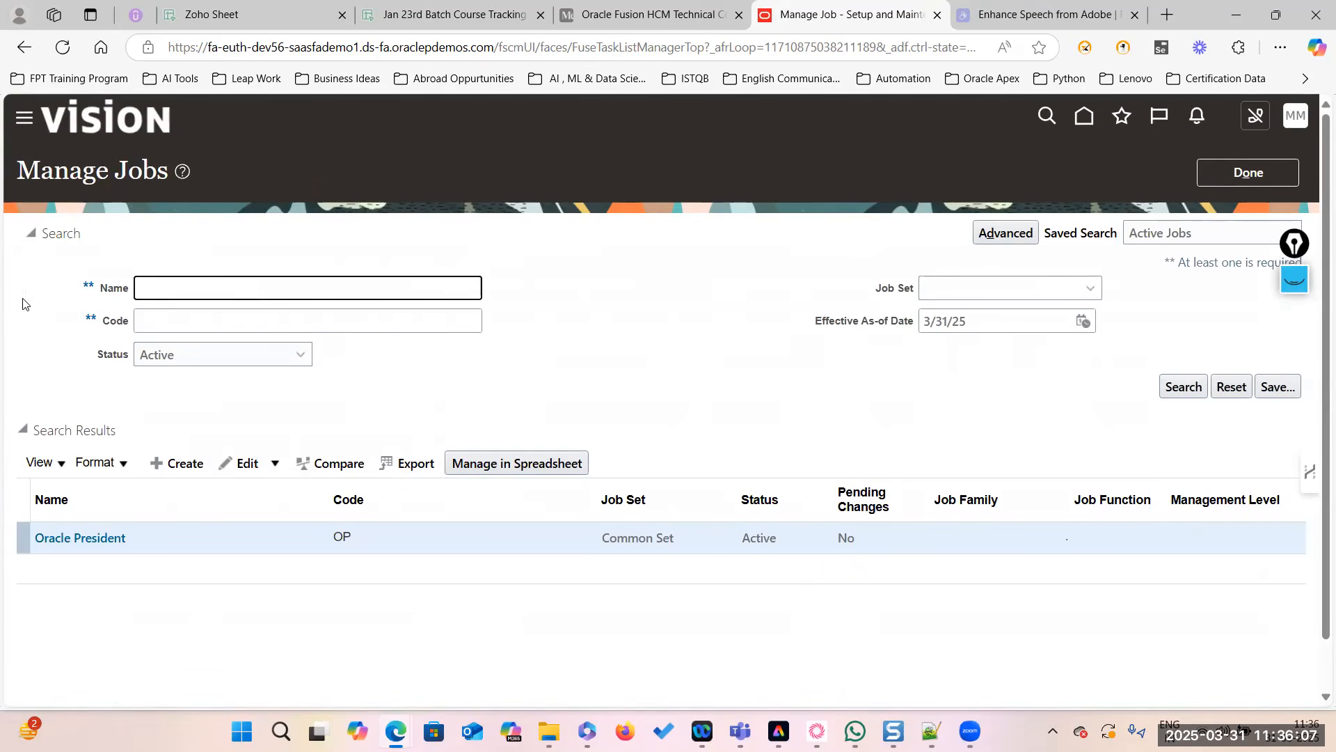
{"action": "left_click", "coordinate": [168, 319]}
{"action": "type", "text": "OVP"}
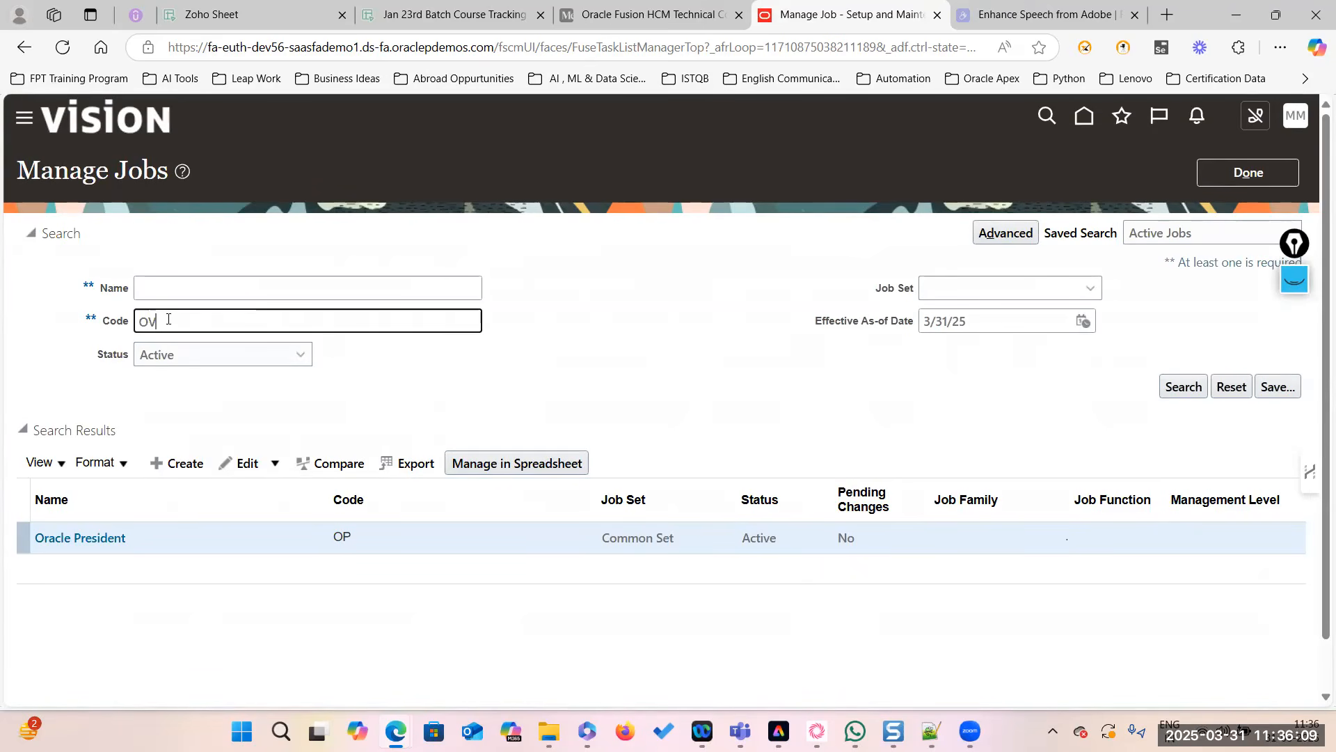
{"action": "left_click", "coordinate": [1184, 387]}
{"action": "key", "text": "BackSpace"}
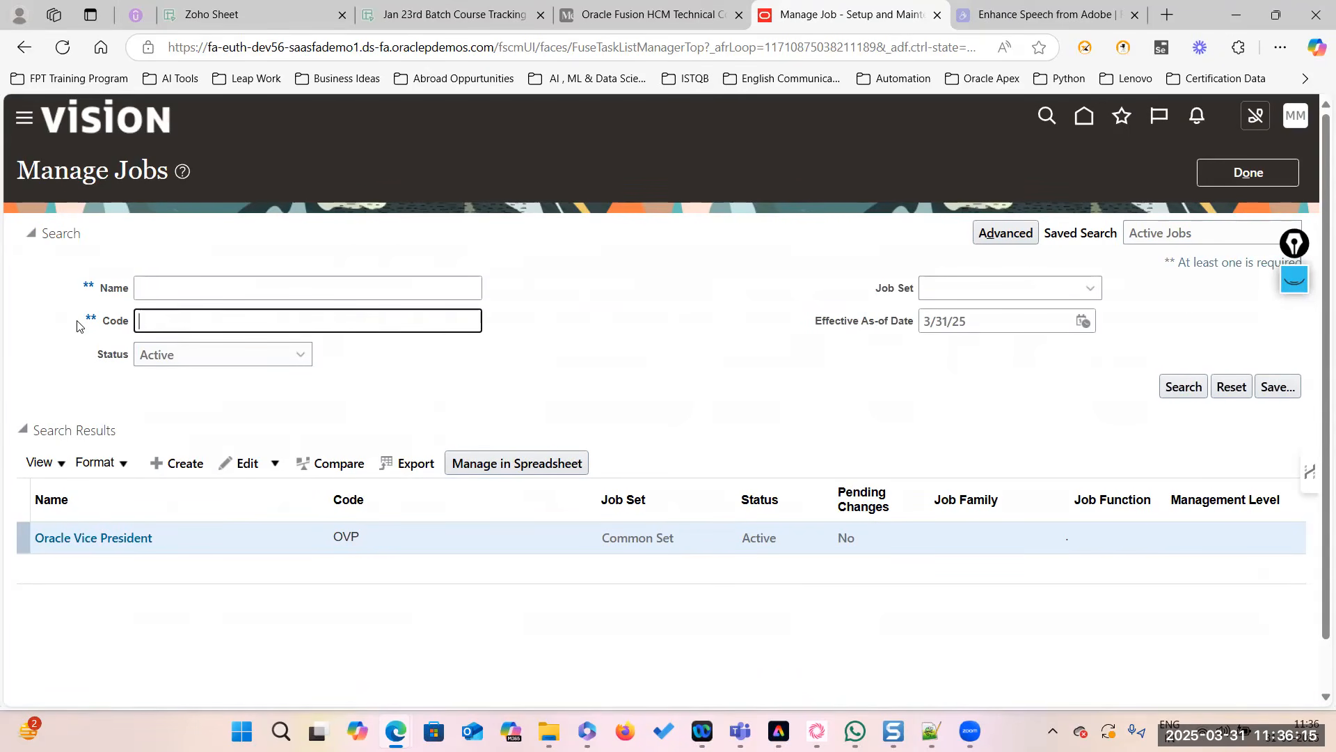
{"action": "type", "text": "OED"}
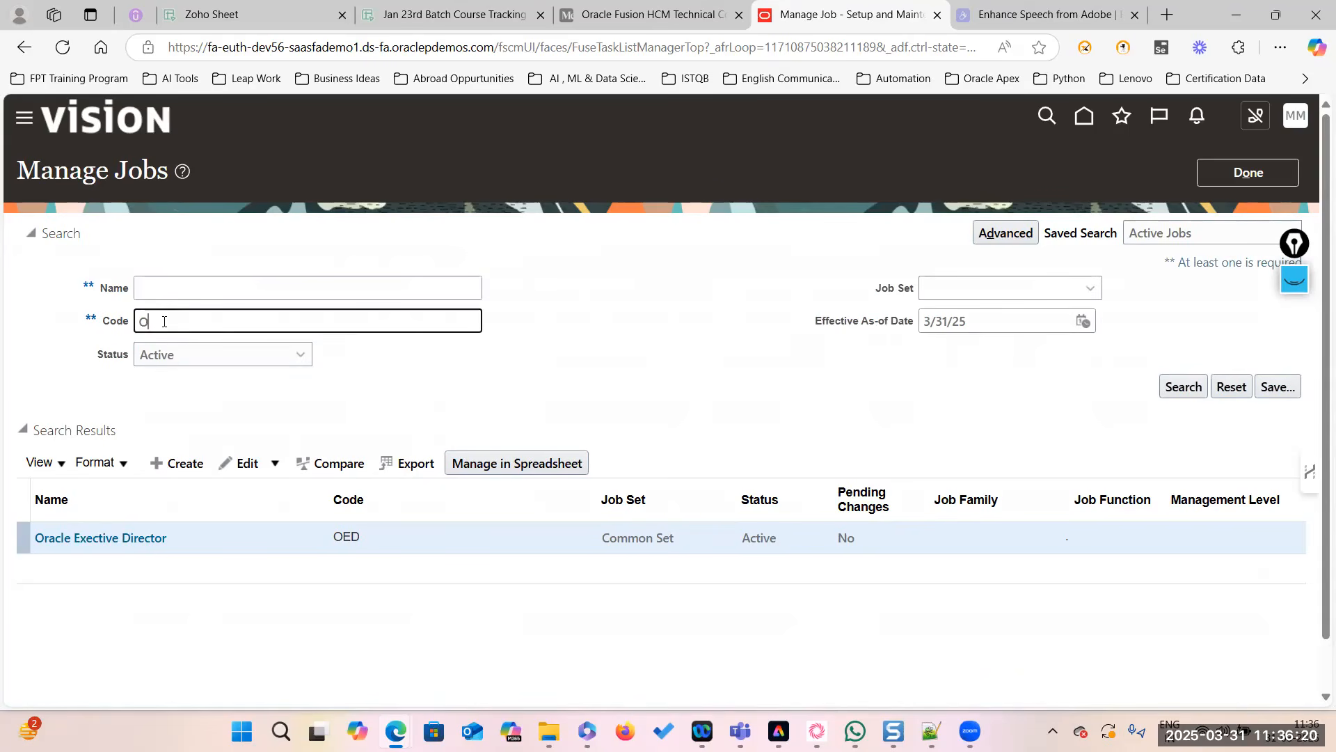
Search the jobs by code for OD and for OSD.
{"action": "type", "text": "D"}
{"action": "key", "text": "Return"}
{"action": "key", "text": "BackSpace"}
{"action": "type", "text": "SD"}
{"action": "key", "text": "Return"}
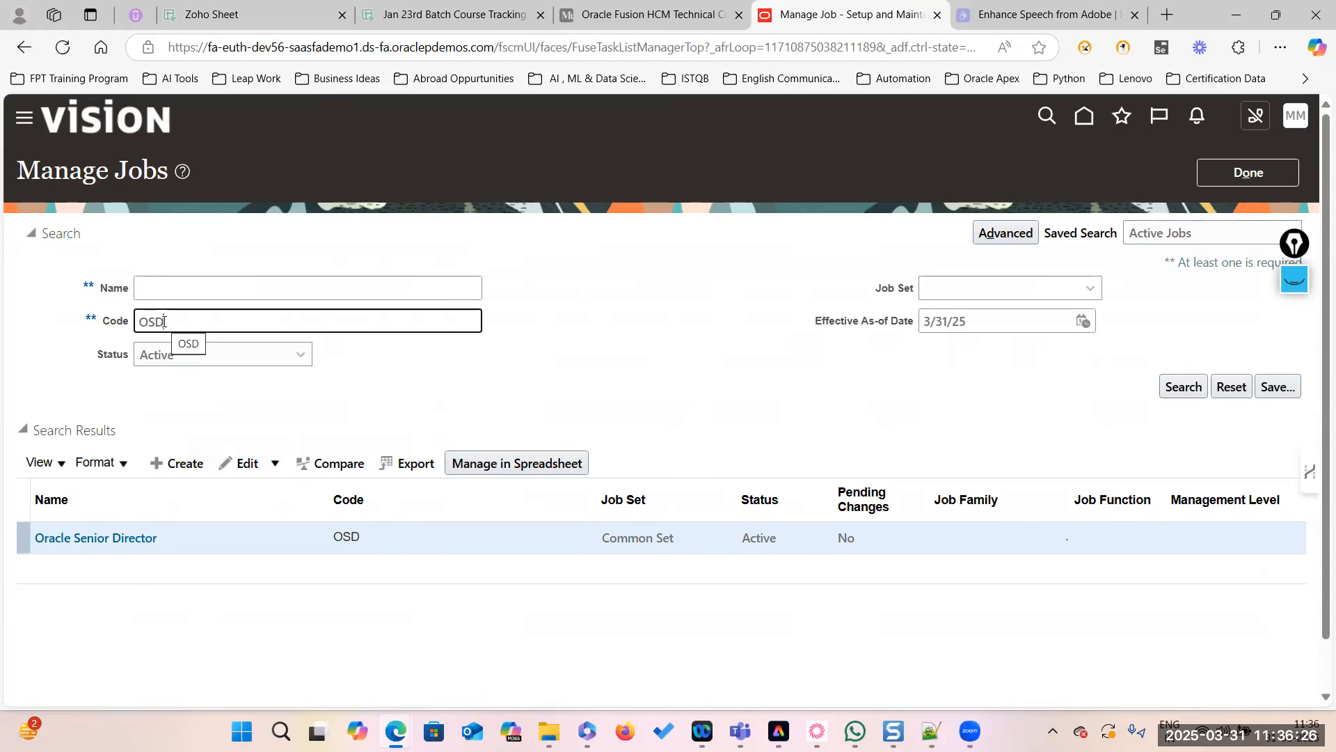
Search the jobs by code for OSSE and for OM, checking the codes against Job.dat.
{"action": "key", "text": "BackSpace"}
{"action": "key", "text": "BackSpace"}
{"action": "type", "text": "E"}
{"action": "key", "text": "Return"}
{"action": "key", "text": "alt+Tab"}
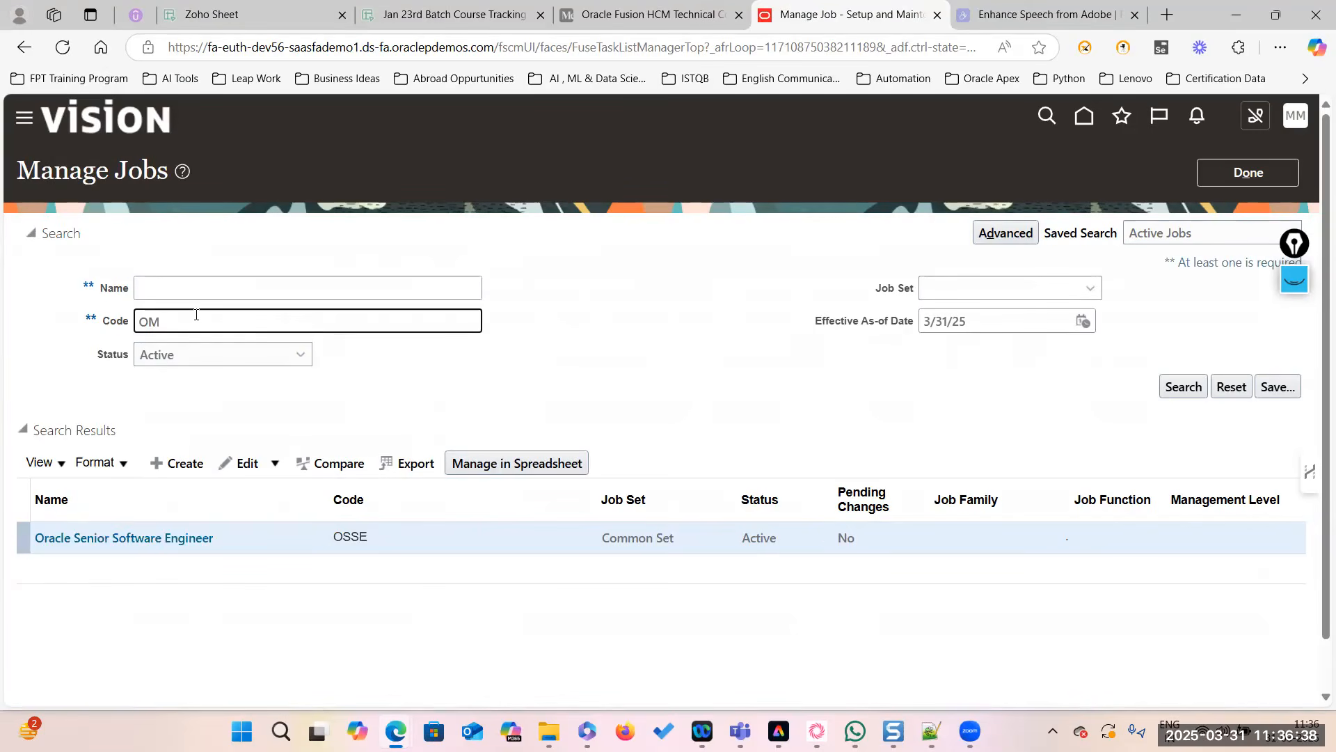
{"action": "key", "text": "BackSpace"}
{"action": "key", "text": "BackSpace"}
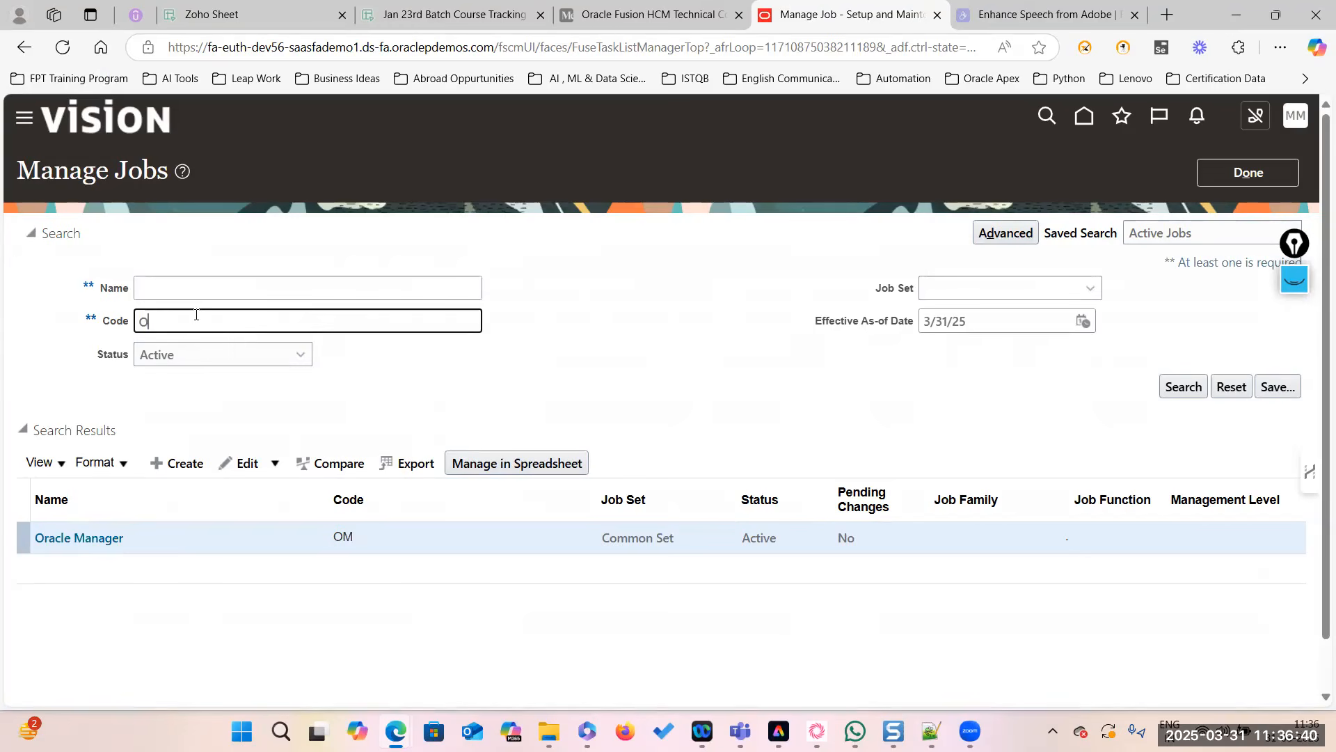
Search the jobs by code for OSM and for OPL.
{"action": "type", "text": "OSM"}
{"action": "key", "text": "Return"}
{"action": "key", "text": "BackSpace"}
{"action": "key", "text": "BackSpace"}
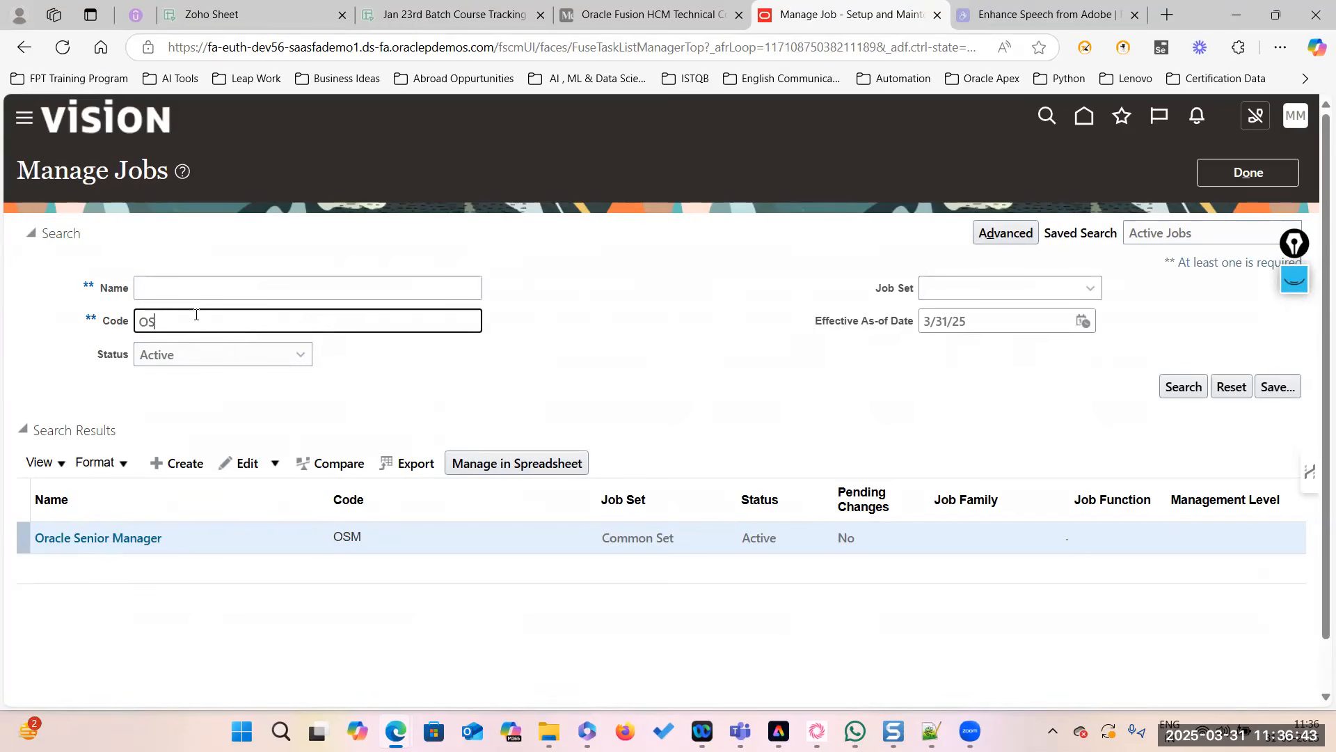
{"action": "type", "text": "PL"}
{"action": "key", "text": "Return"}
Switch to Notepad++ and examine the COMMENT and METADATA lines at the start of Job.dat.
{"action": "key", "text": "alt+Tab"}
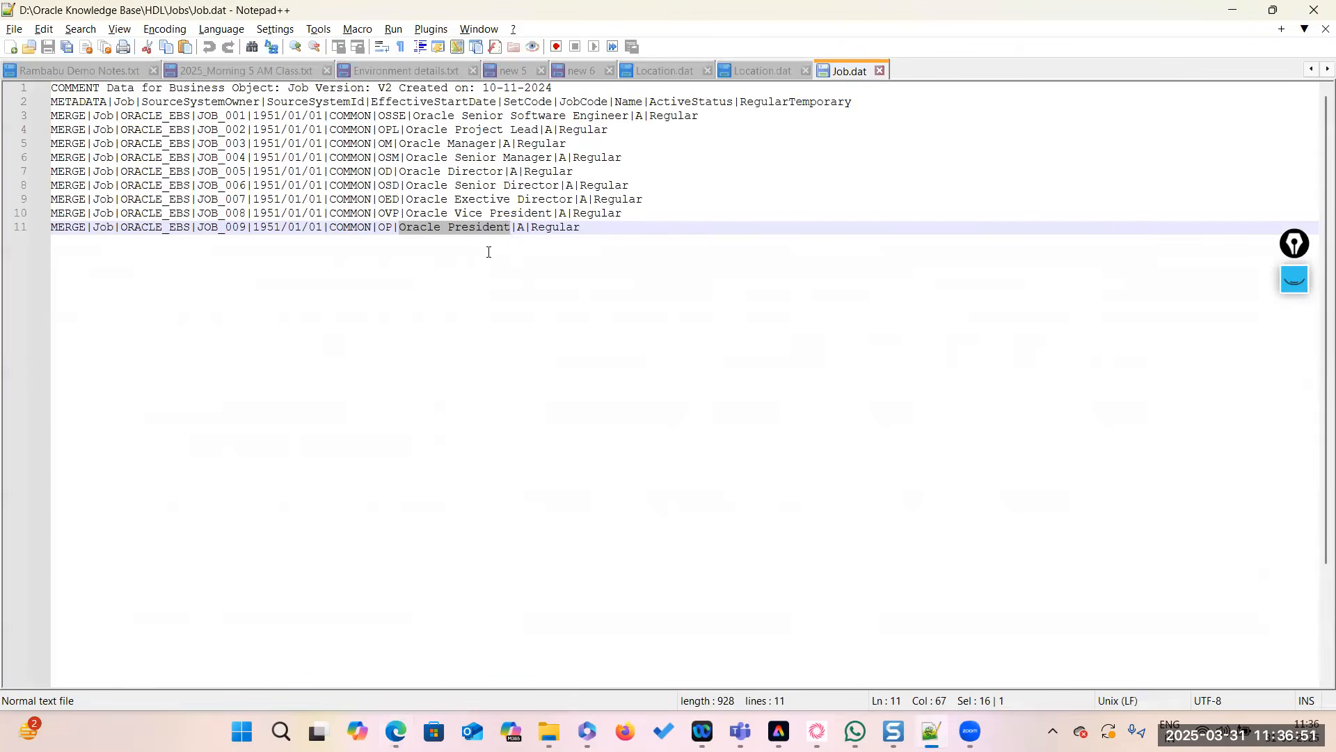
{"action": "double_click", "coordinate": [64, 90]}
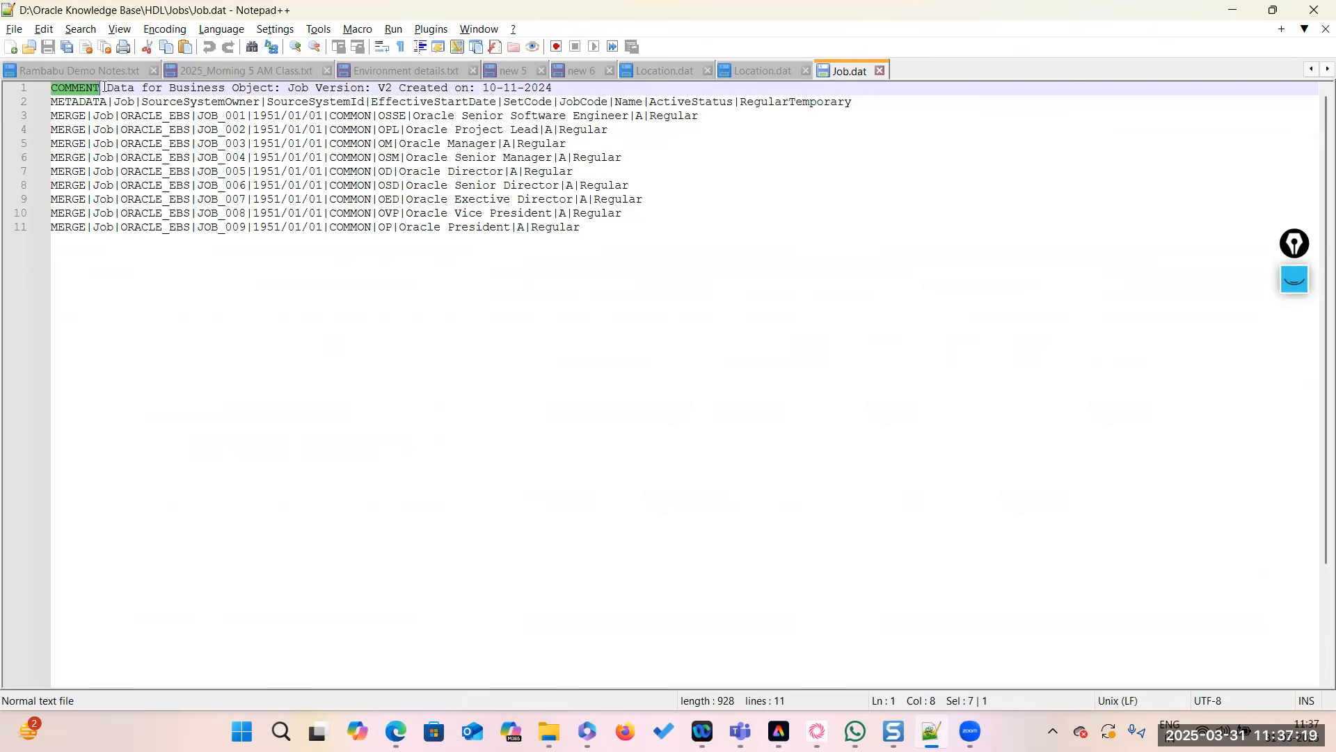
{"action": "left_click", "coordinate": [593, 91]}
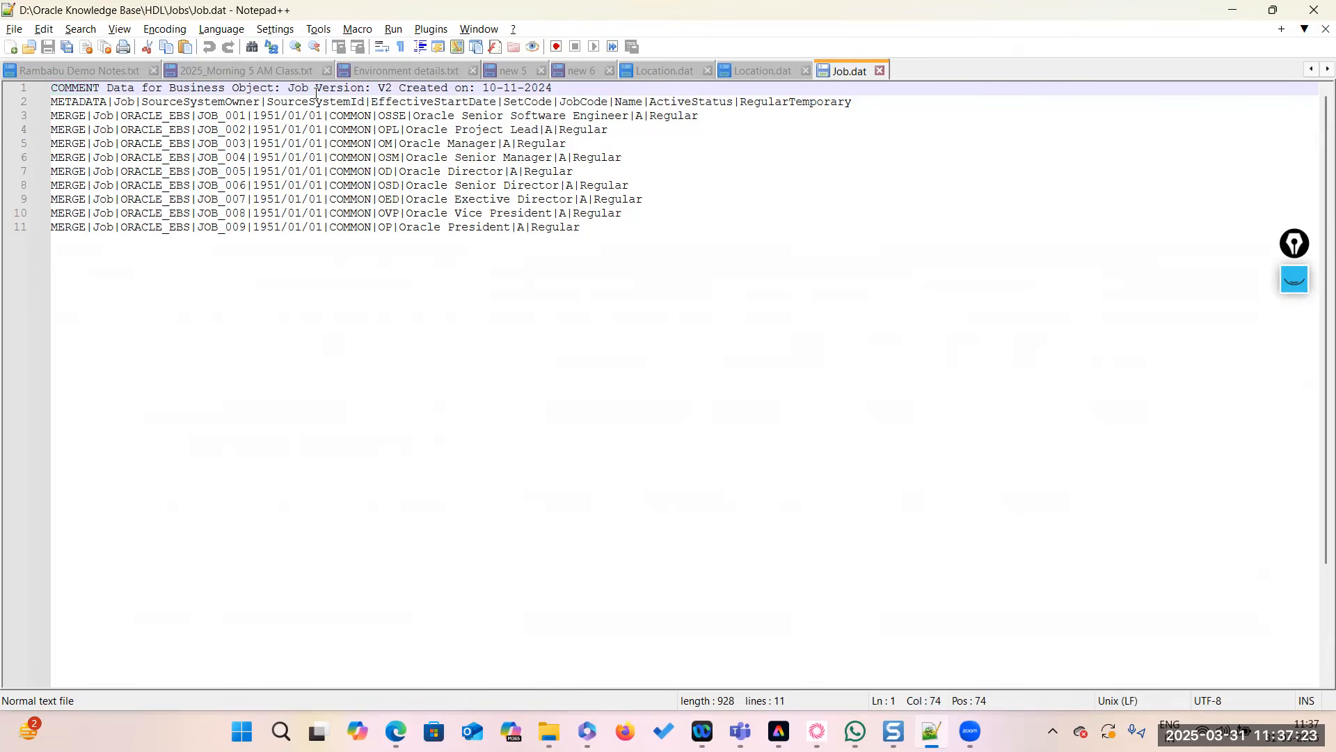
{"action": "left_click", "coordinate": [80, 101]}
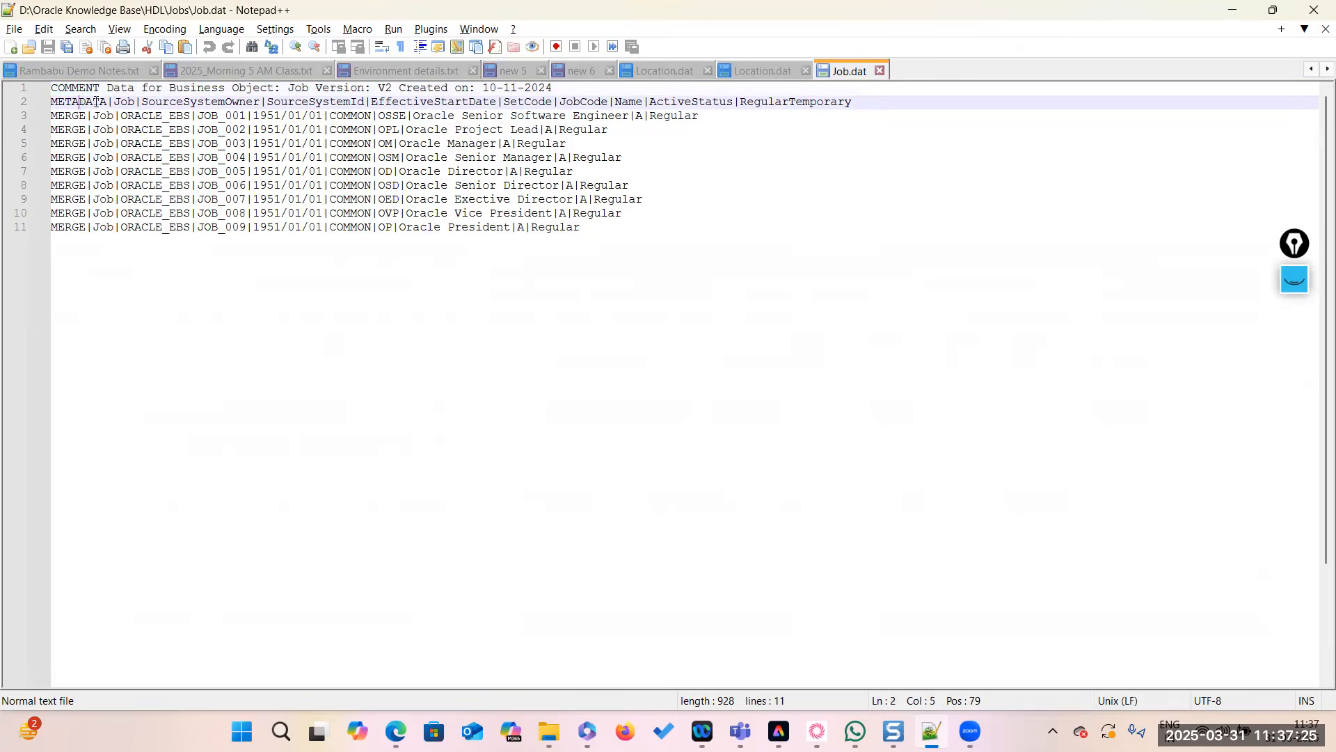
Switch to Edge and look over the HCM Data Loader notes in Medium's Oracle Fusion HCM Technical Course article.
{"action": "key", "text": "alt+Tab"}
{"action": "key", "text": "alt+Tab"}
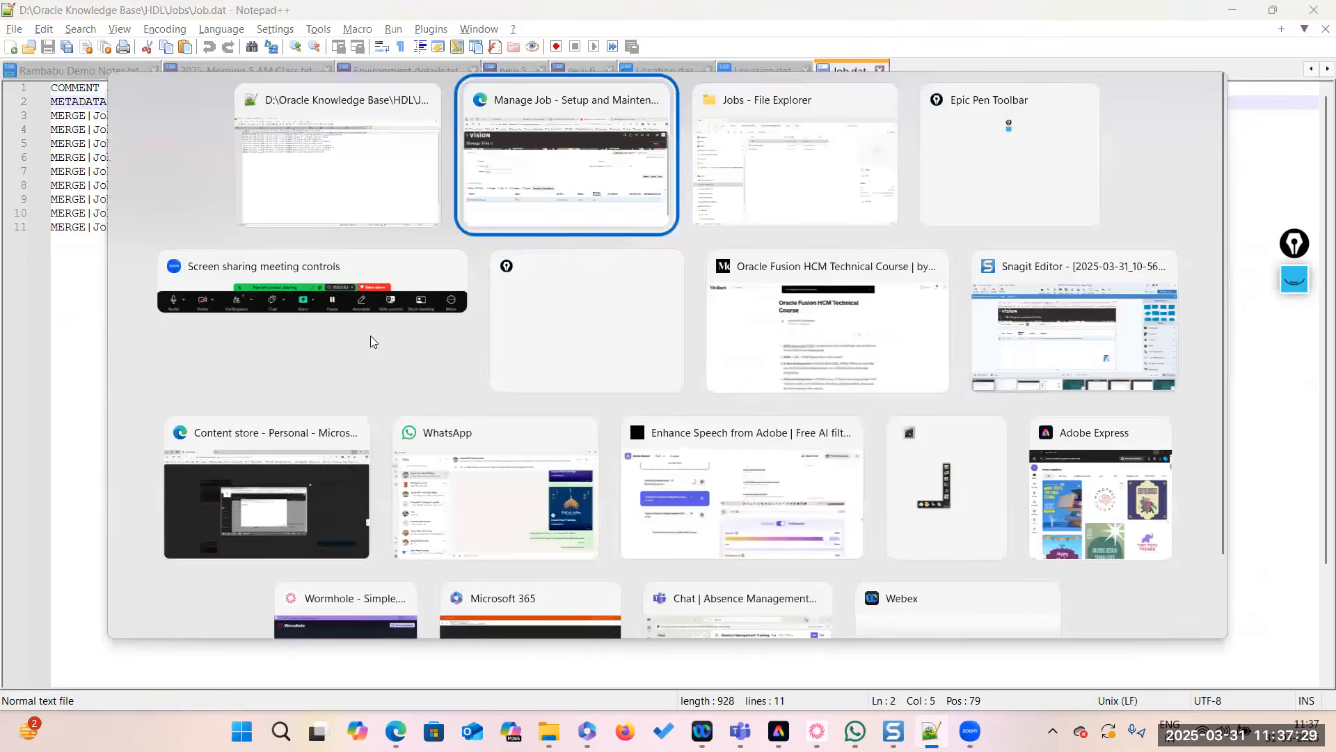
{"action": "key", "text": "alt+Tab"}
{"action": "key", "text": "alt+Tab"}
{"action": "key", "text": "alt+Tab"}
{"action": "key", "text": "alt+Tab"}
{"action": "key", "text": "alt+Tab"}
{"action": "key", "text": "alt+Tab"}
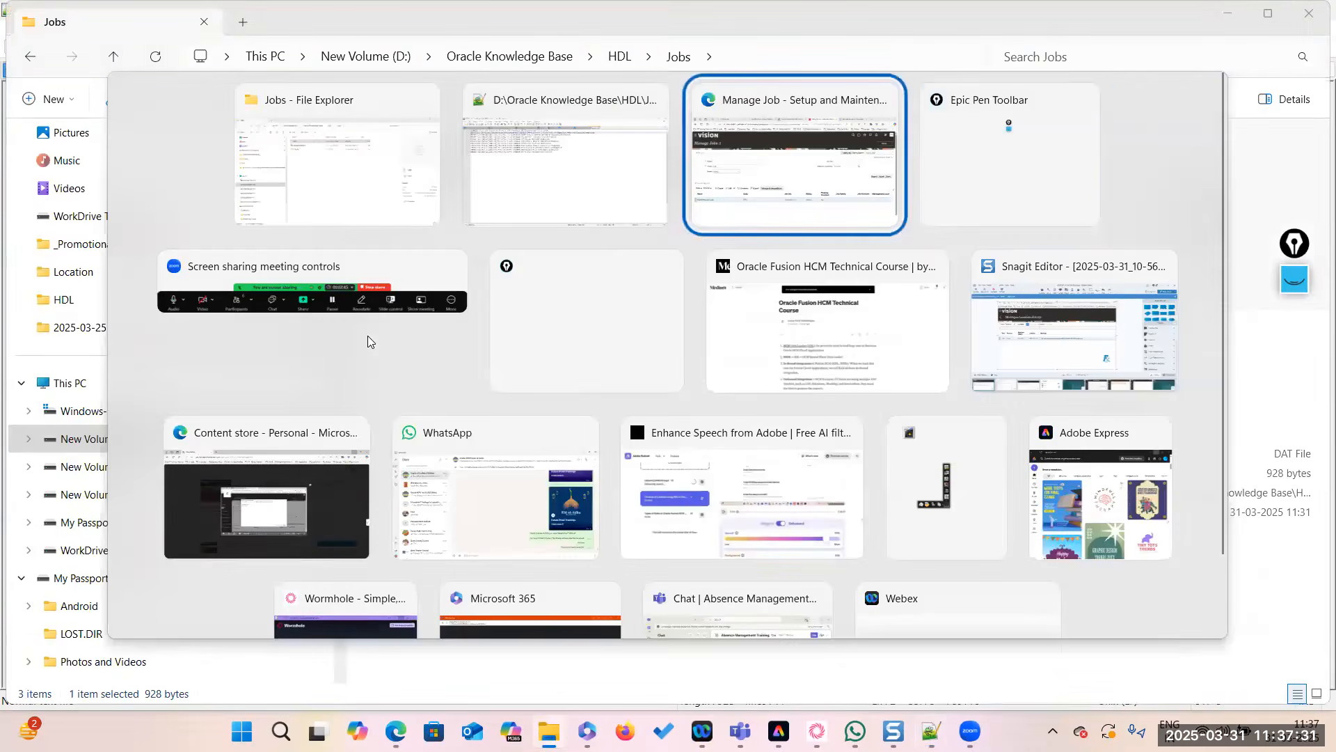
{"action": "scroll", "coordinate": [616, 268], "scroll_direction": "down", "scroll_amount": 7}
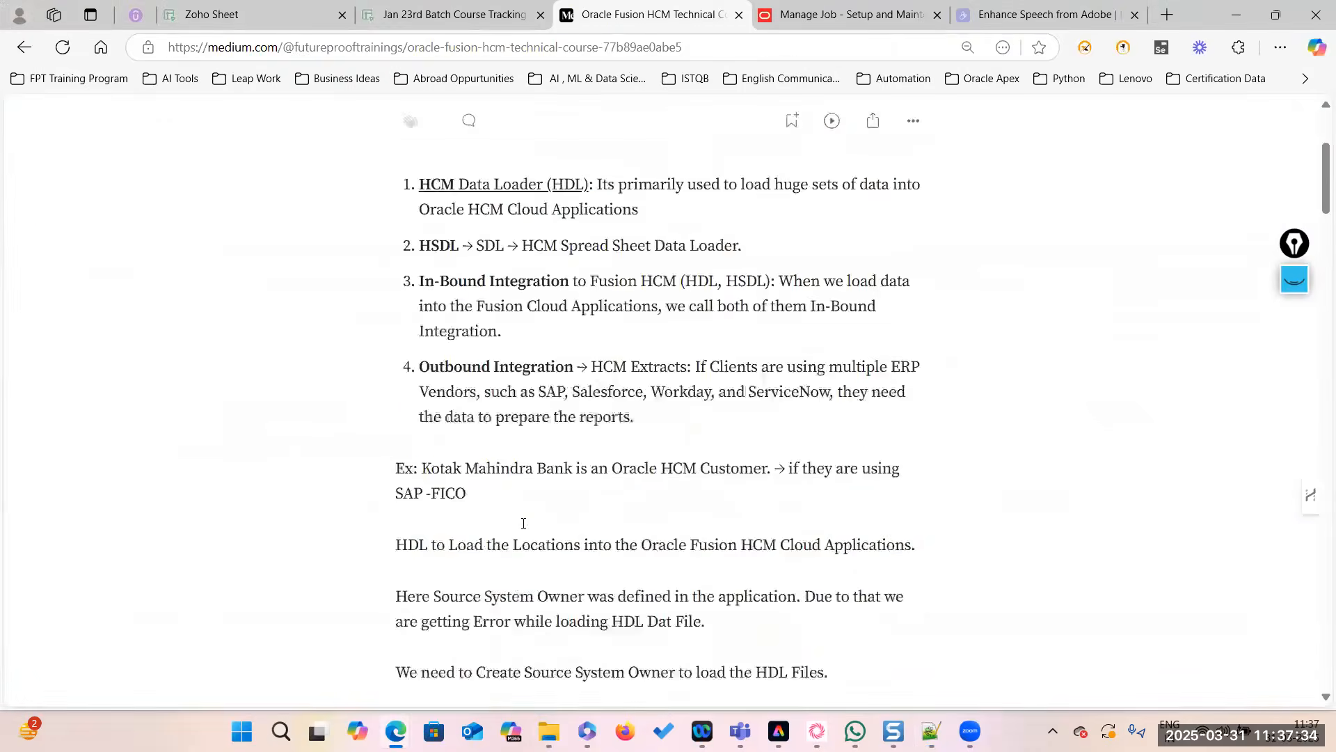
{"action": "scroll", "coordinate": [323, 328], "scroll_direction": "up", "scroll_amount": 7}
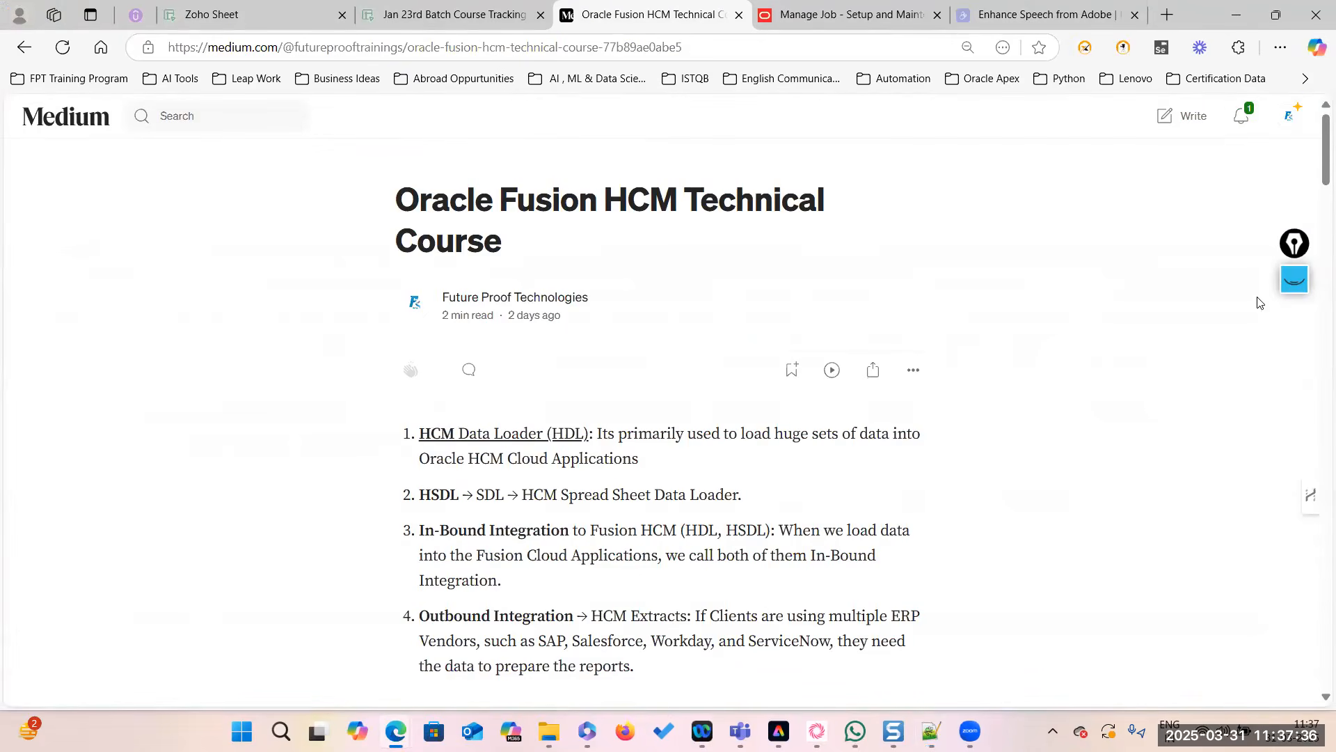
Open the Medium account's published stories and look through the list of Oracle Fusion articles.
{"action": "left_click", "coordinate": [1287, 118]}
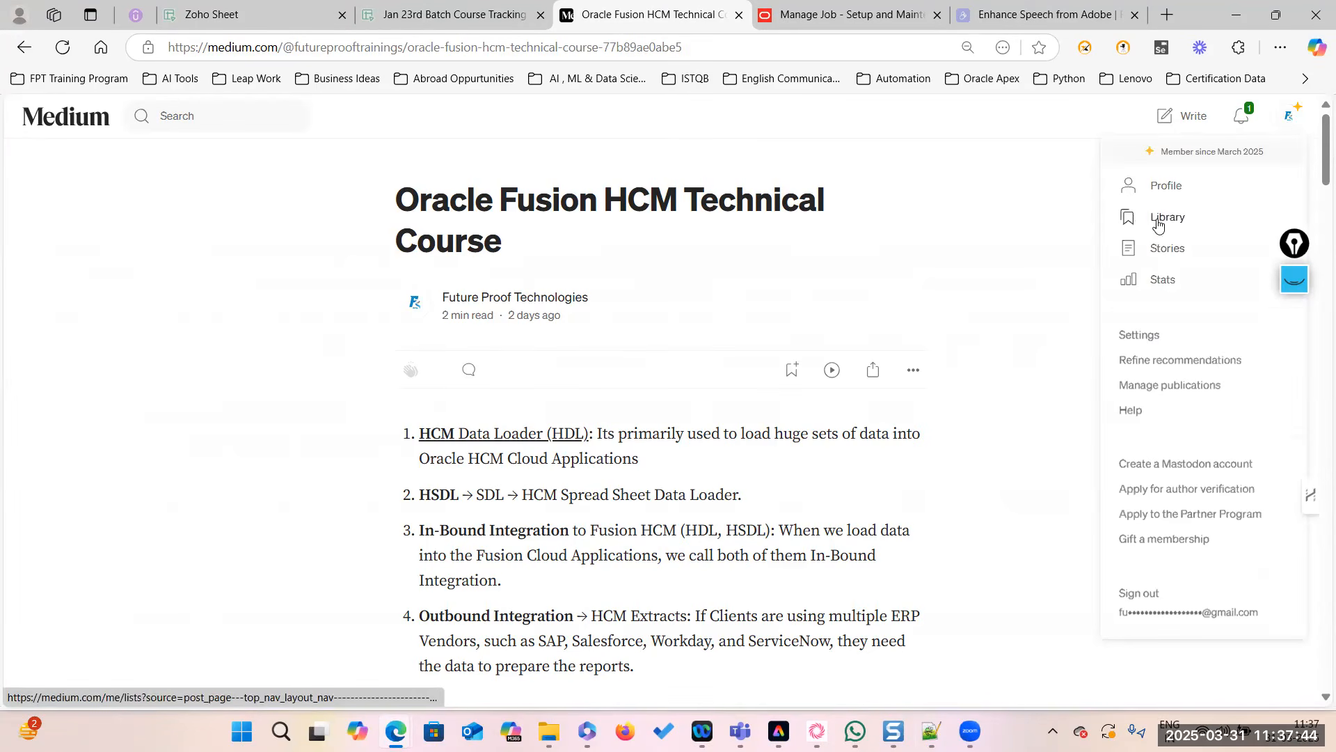
{"action": "left_click", "coordinate": [1163, 250]}
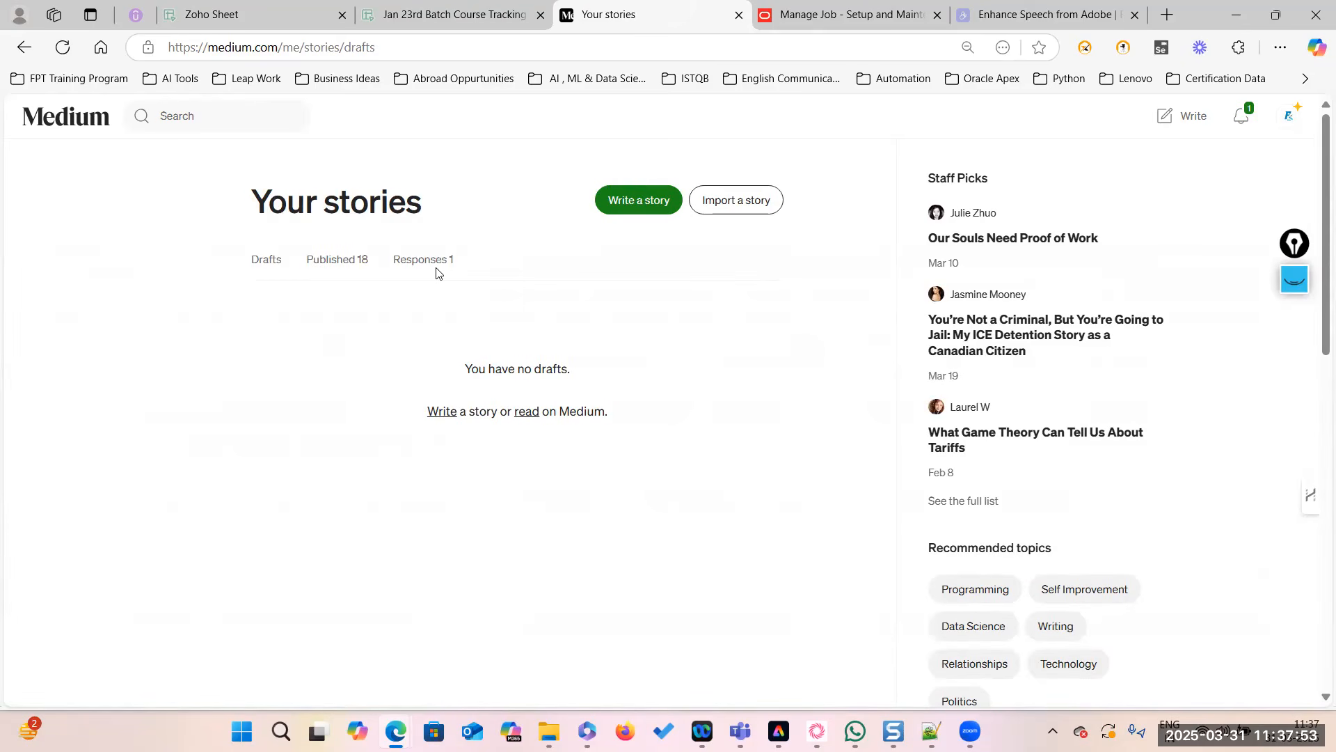
{"action": "left_click", "coordinate": [315, 261]}
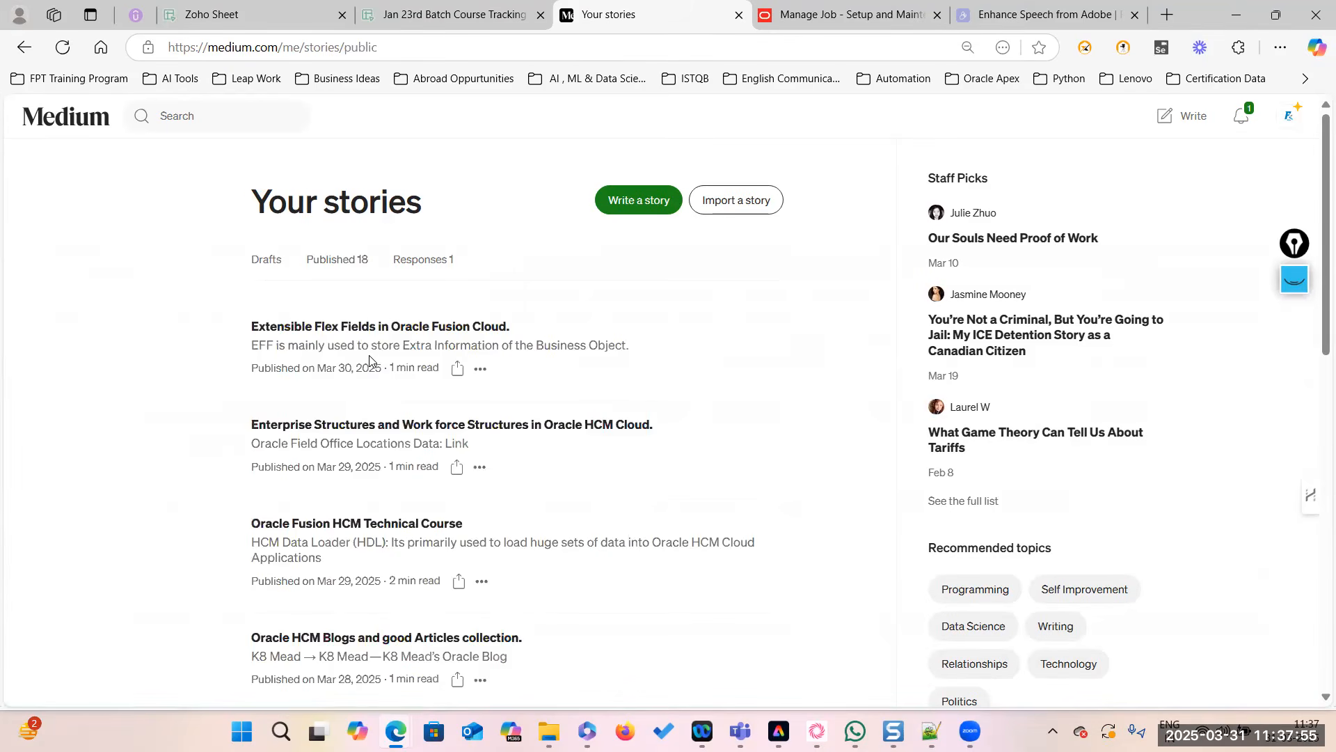
{"action": "scroll", "coordinate": [417, 404], "scroll_direction": "down", "scroll_amount": 5}
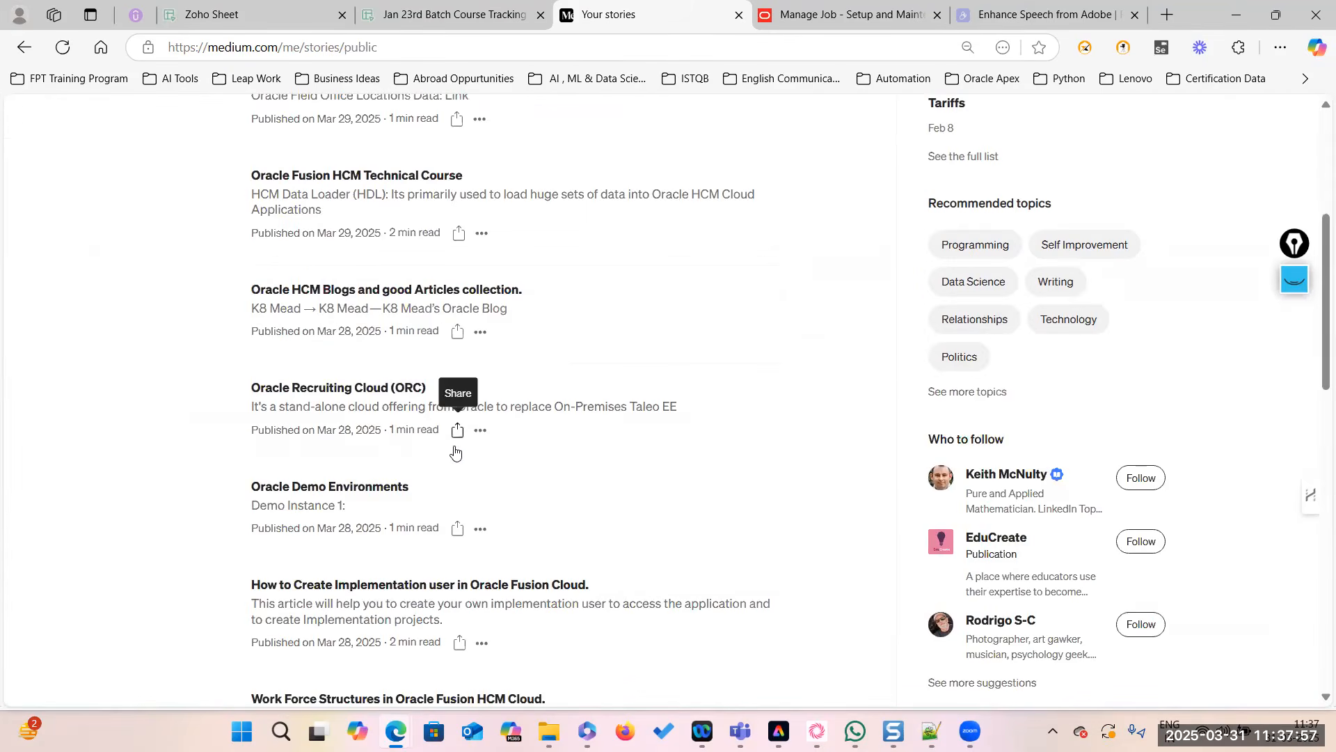
{"action": "scroll", "coordinate": [456, 454], "scroll_direction": "down", "scroll_amount": 9}
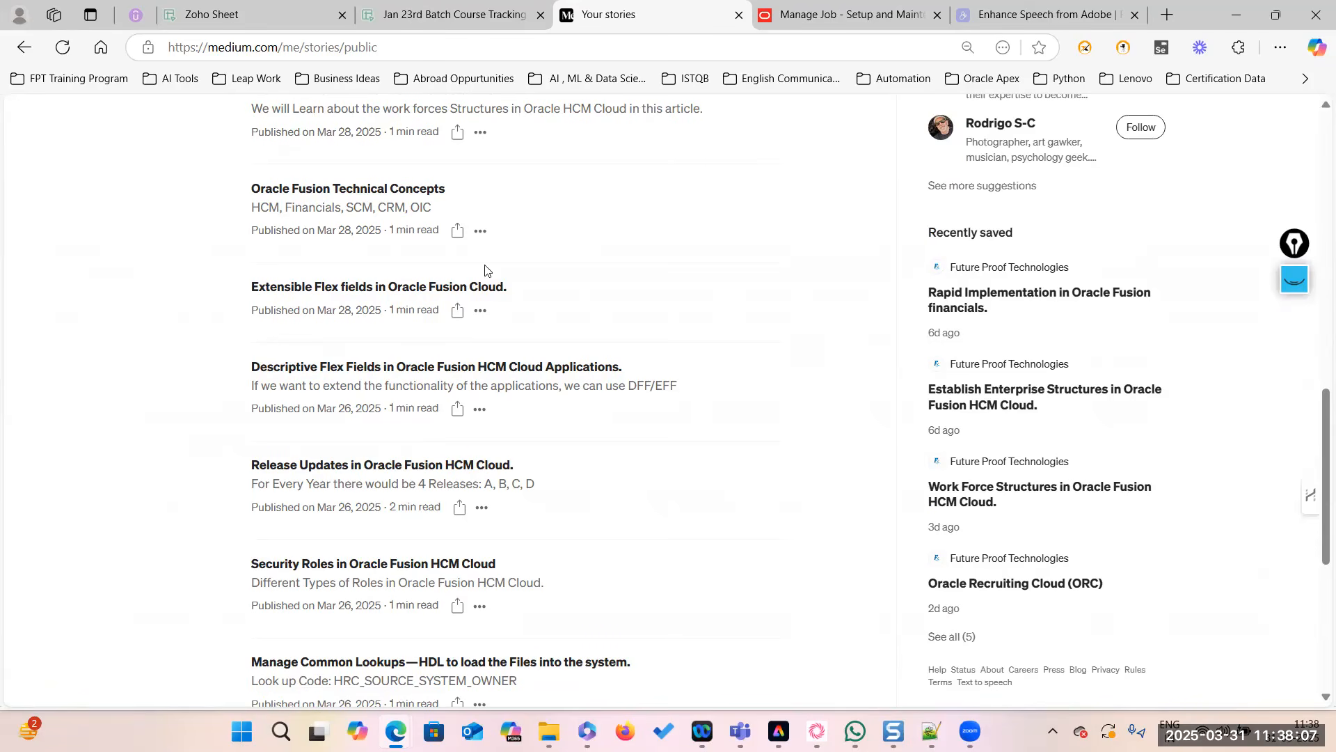
{"action": "left_click", "coordinate": [801, 28]}
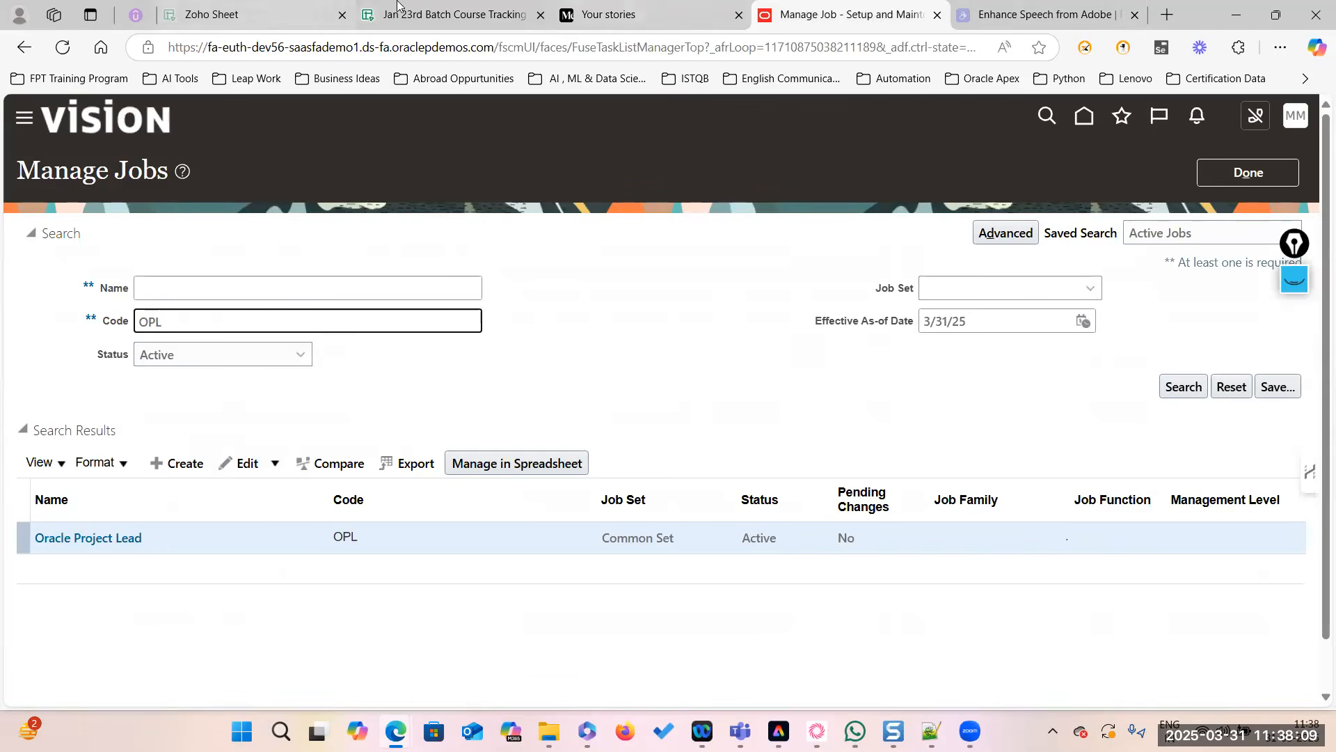
{"action": "left_click", "coordinate": [626, 21]}
{"action": "scroll", "coordinate": [417, 348], "scroll_direction": "up", "scroll_amount": 10}
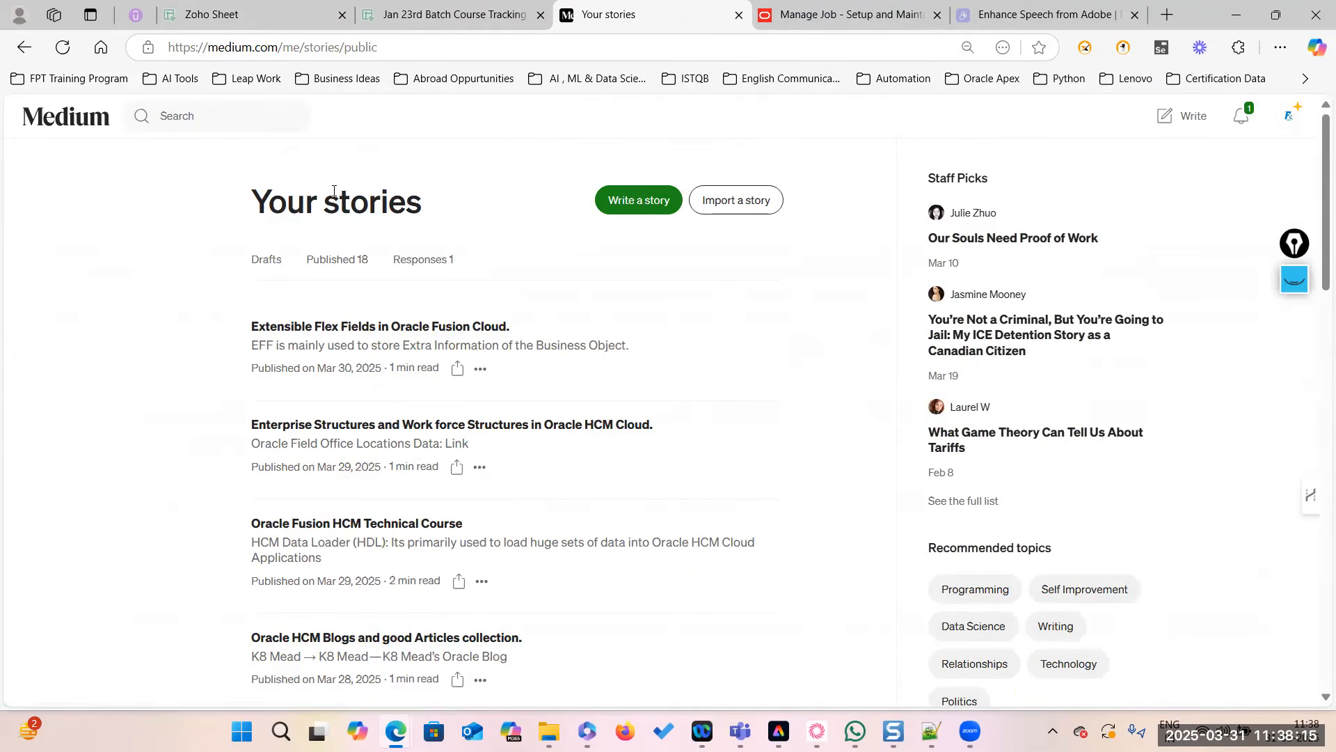
{"action": "scroll", "coordinate": [477, 411], "scroll_direction": "down", "scroll_amount": 6}
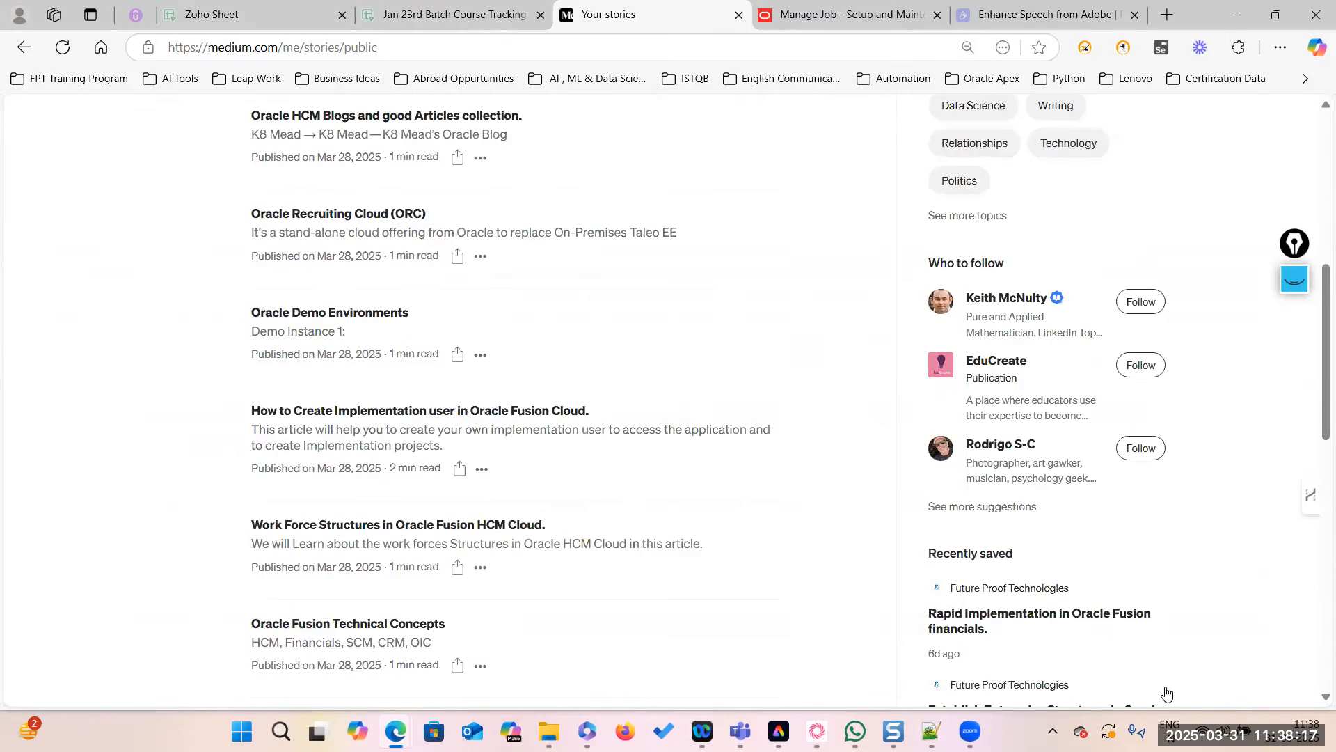